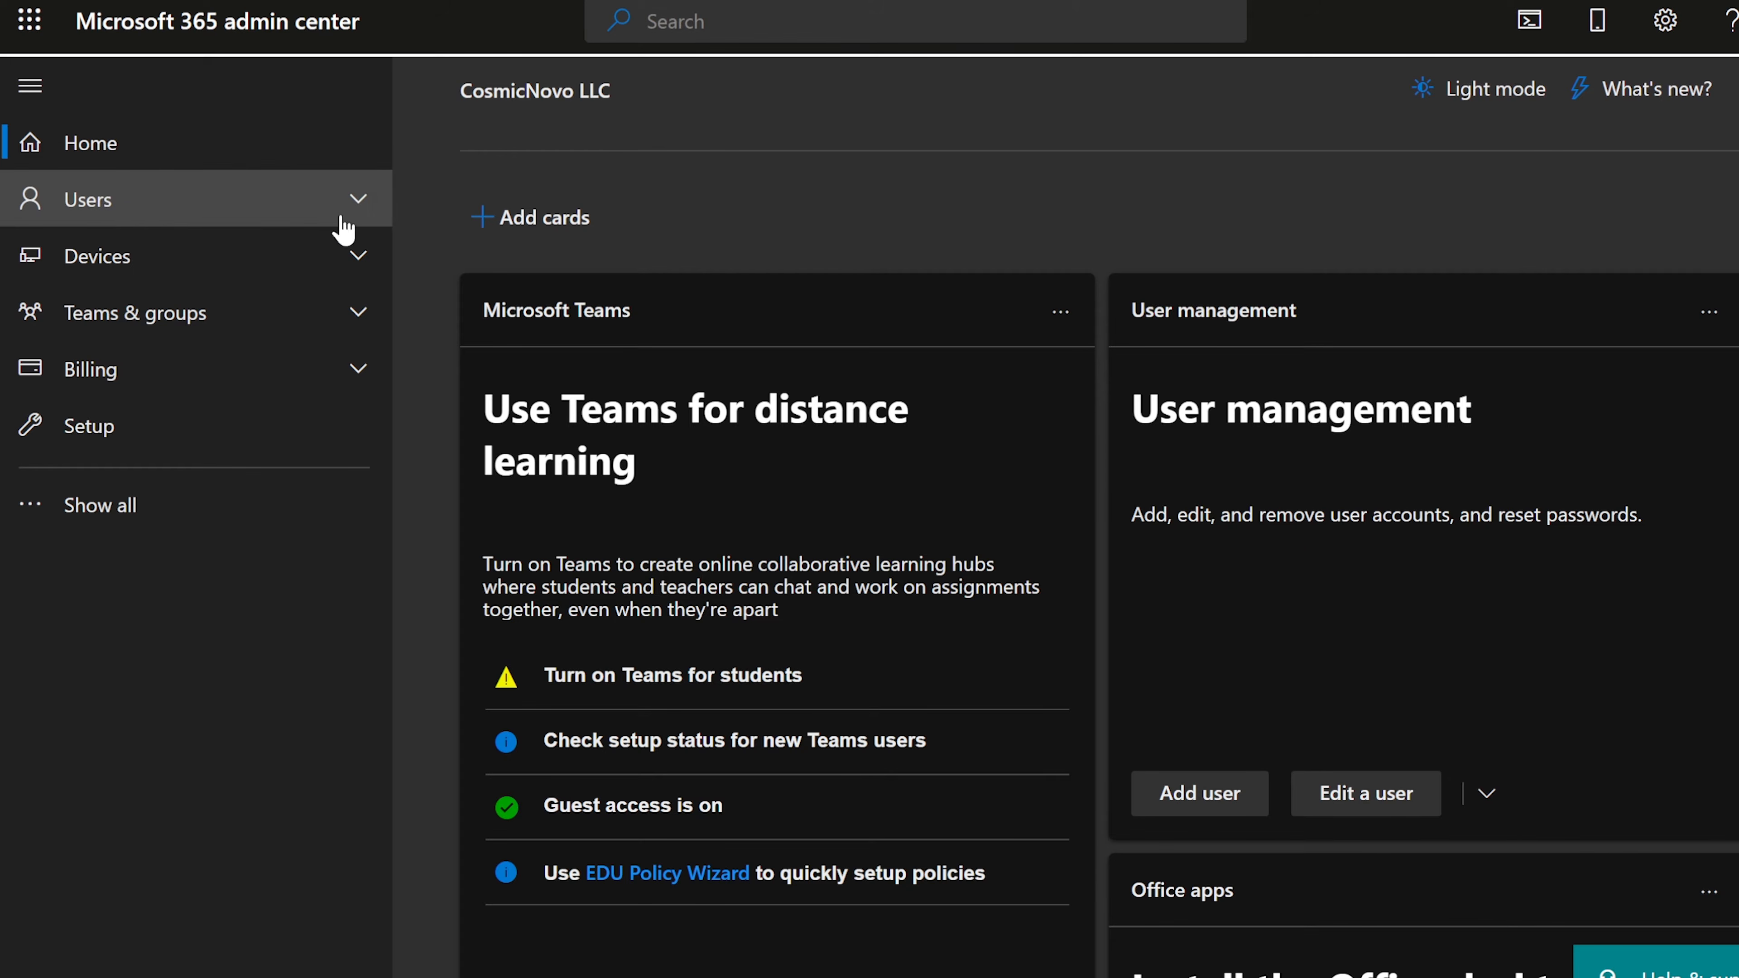
Step: Expand Users in the left navigation and go to the Active users list
click(129, 218)
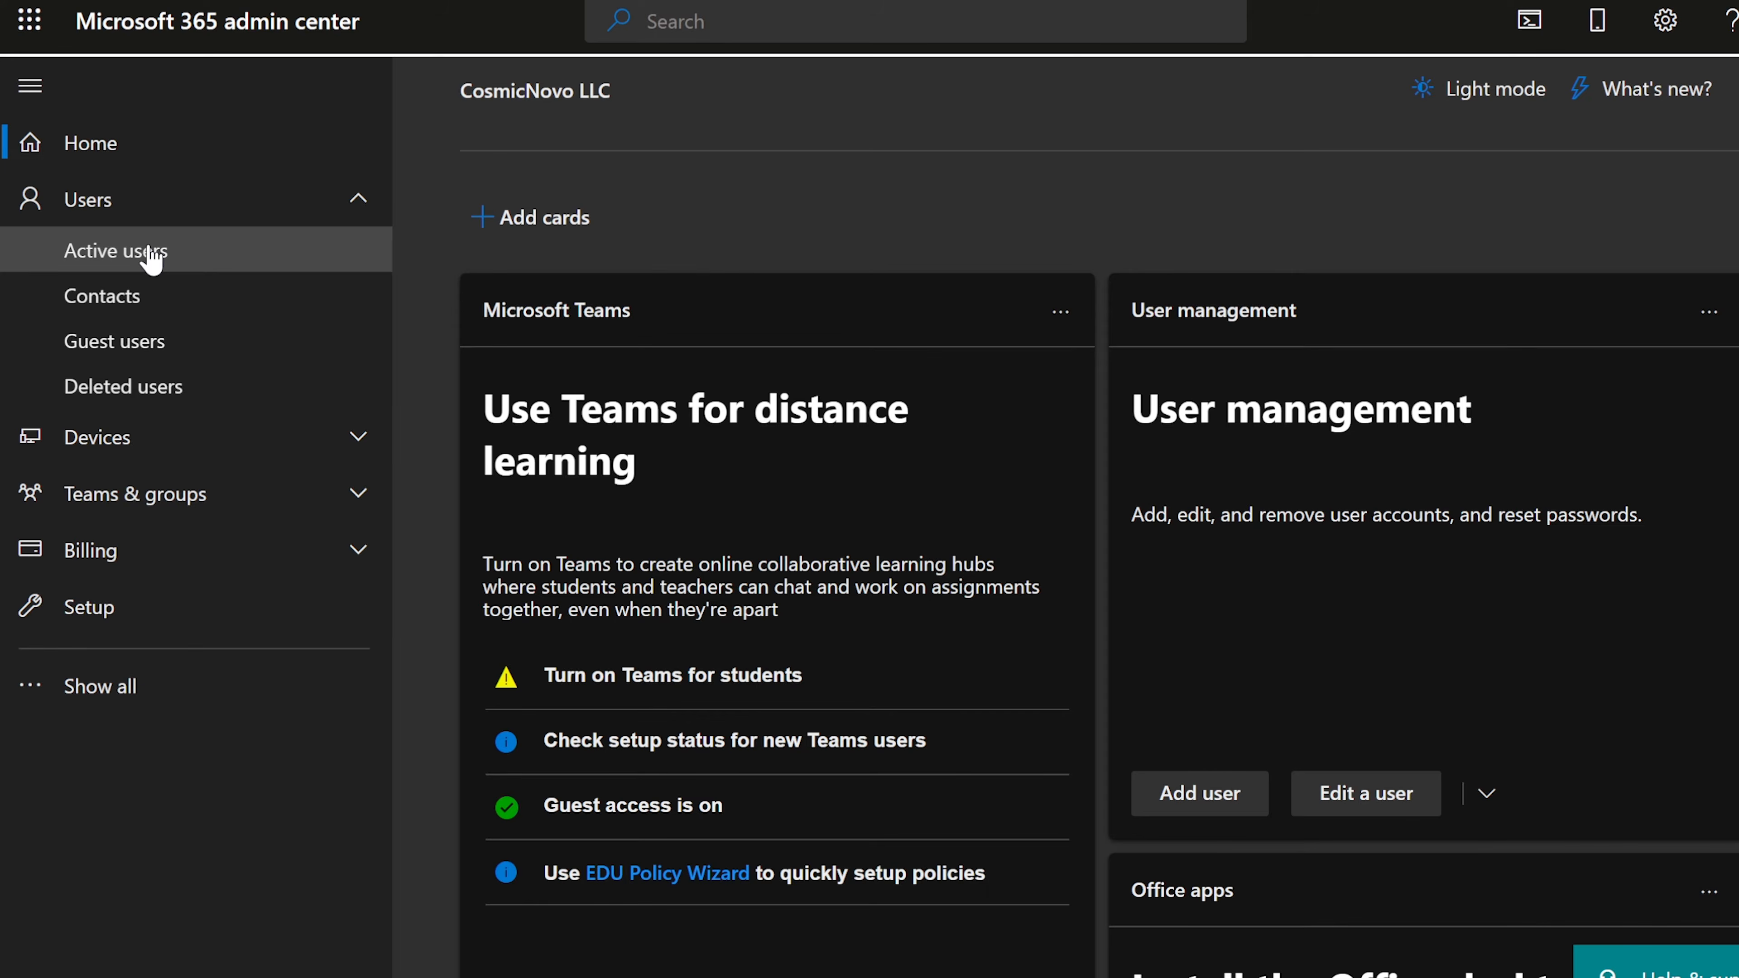
click(151, 259)
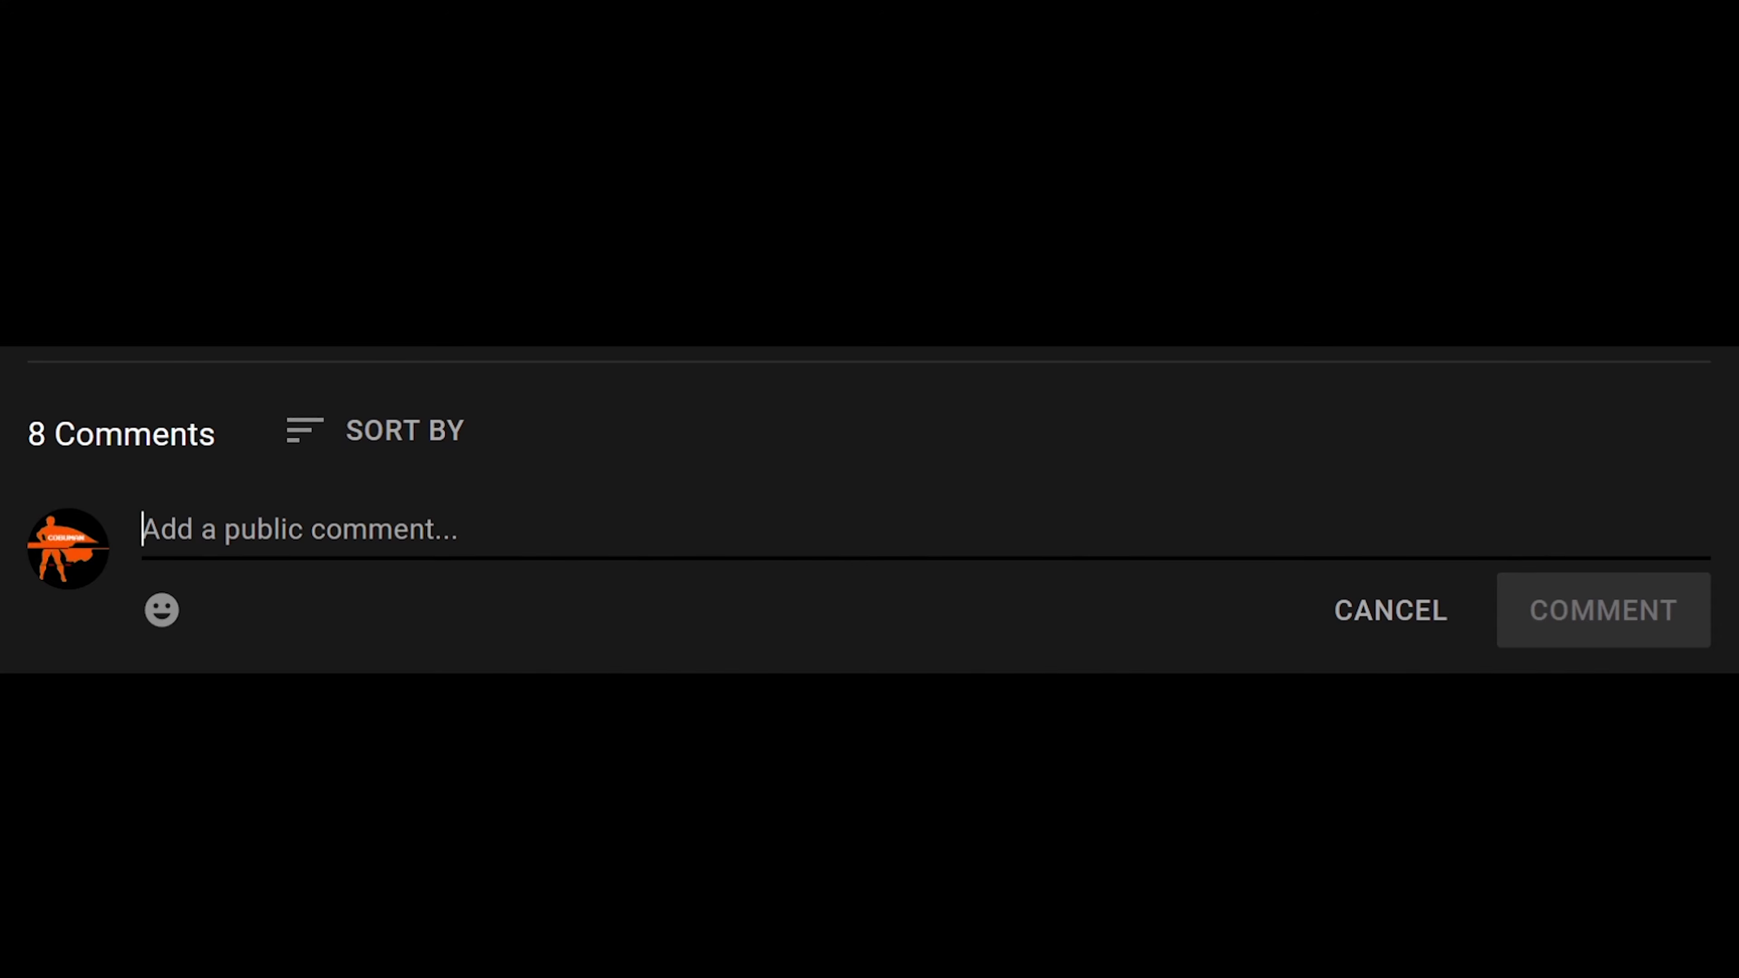
Step: Post the comment 'Present!' on the YouTube video
text(Present)
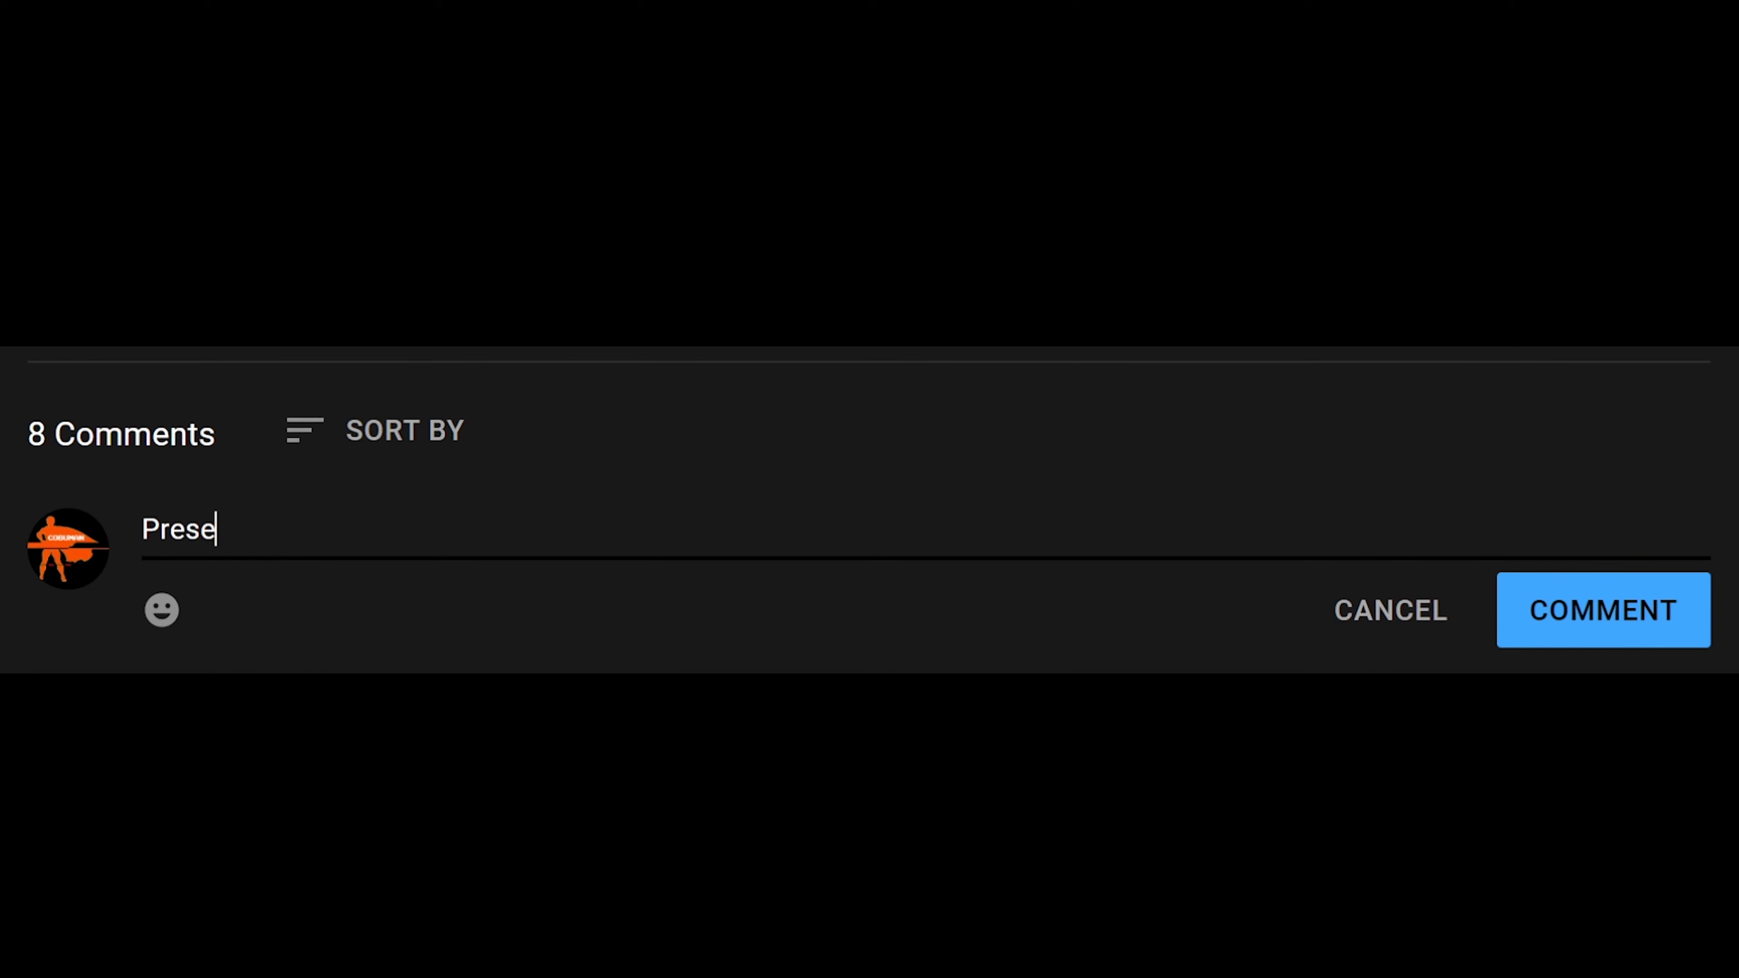
text(!)
click(1579, 629)
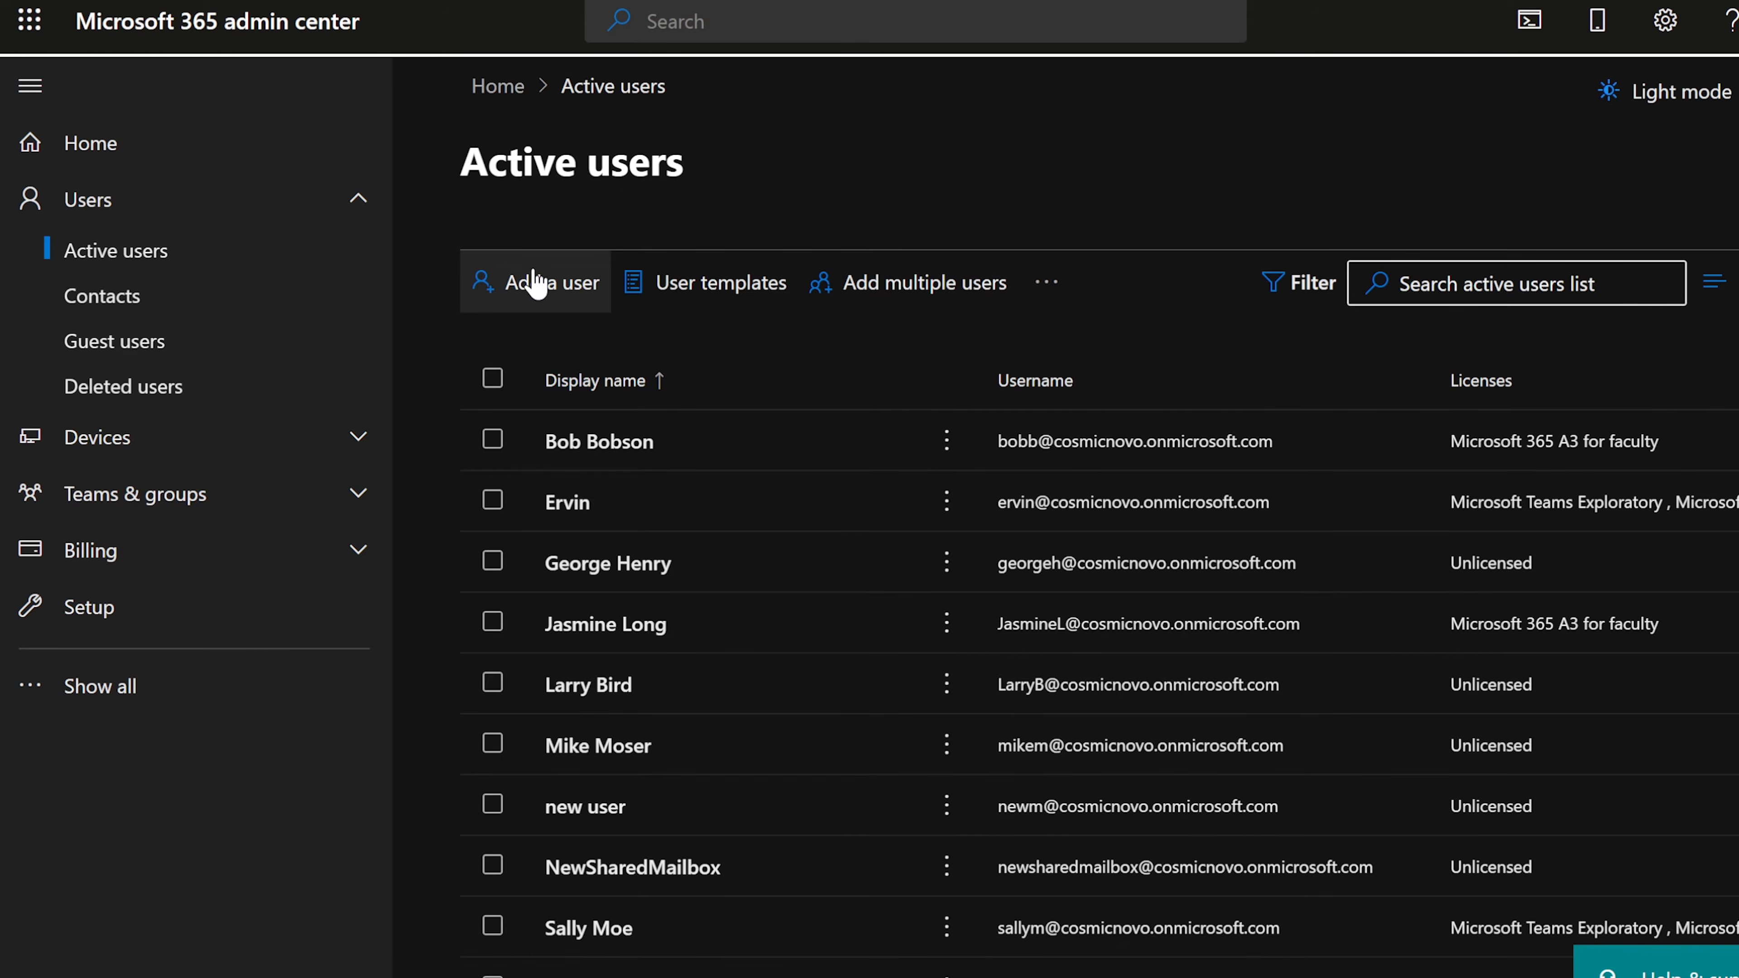
Step: Start adding a user and enter the new user's first and last name
click(527, 294)
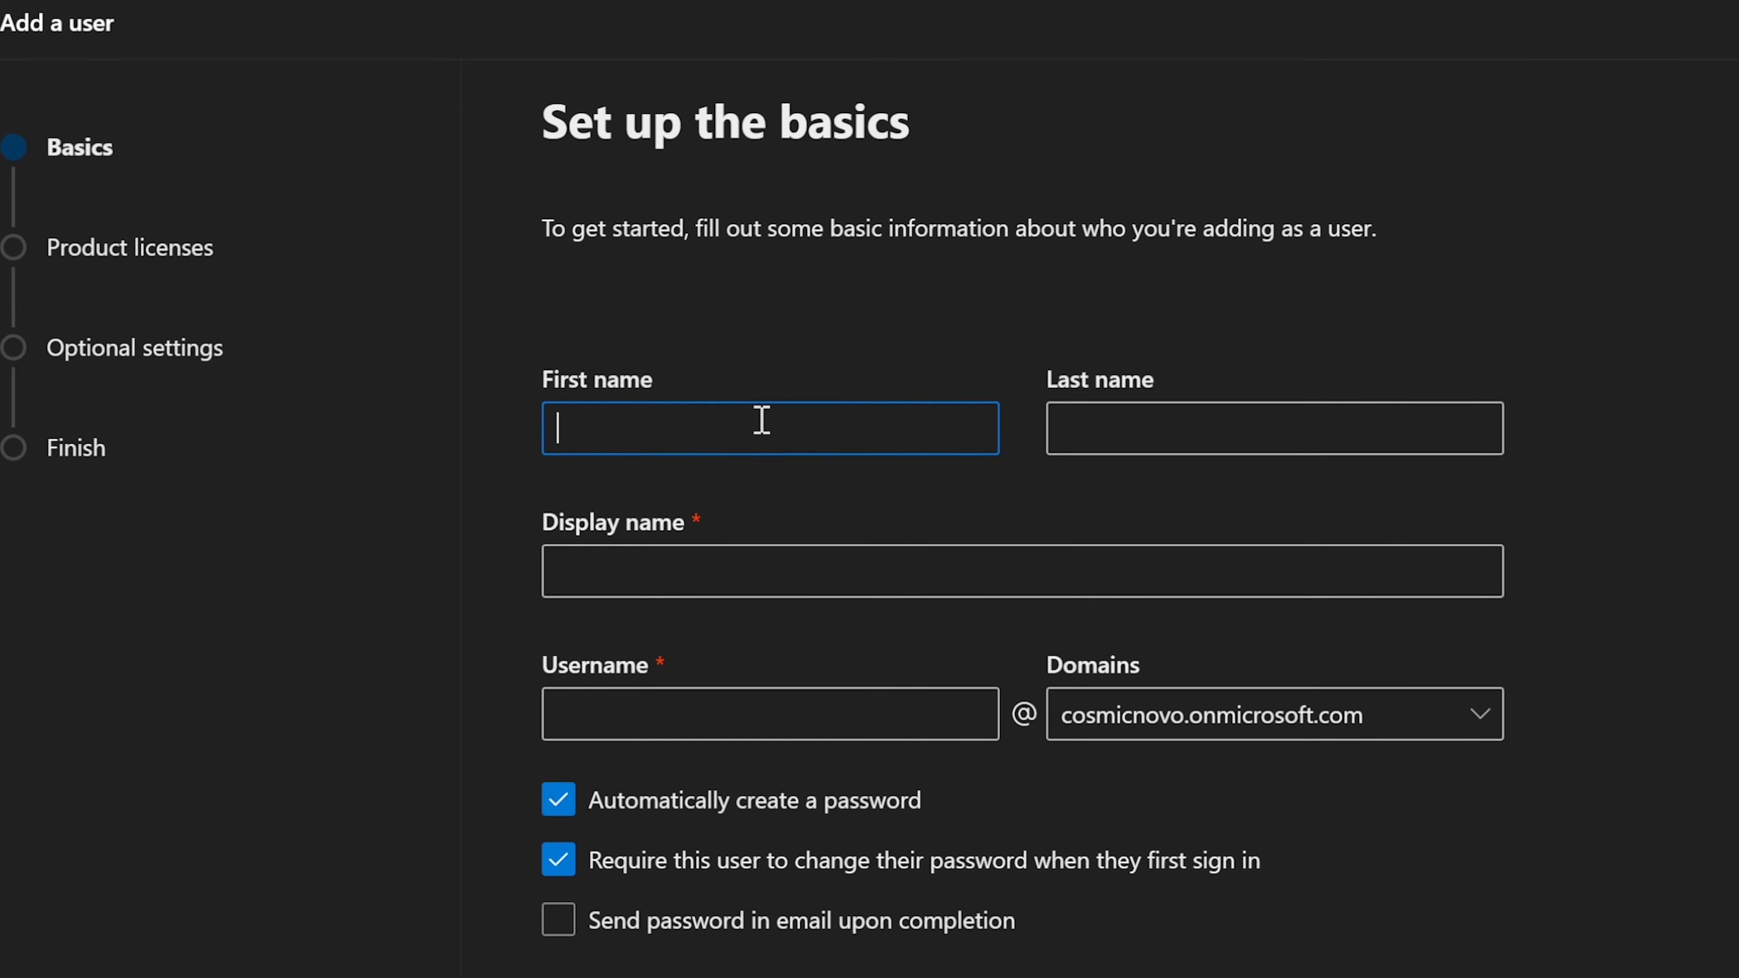
text(Johny)
key(Tab)
text(Depe)
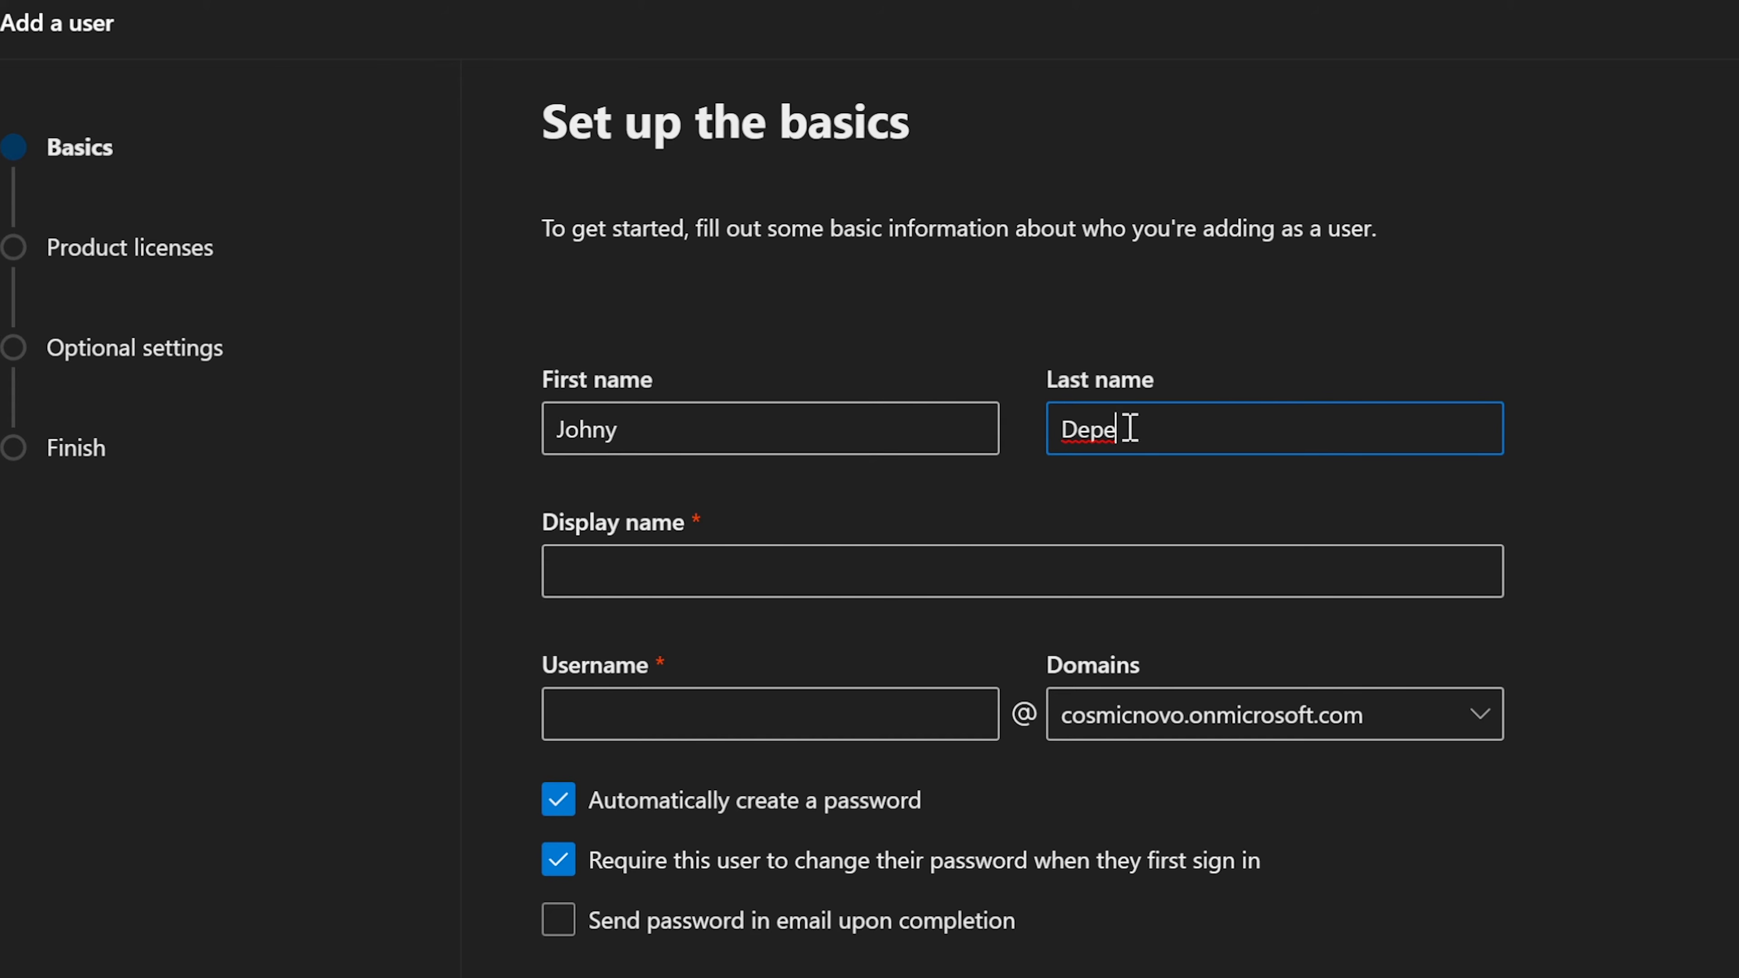
Step: Append the user's nickname in parentheses to the auto-filled display name
click(781, 564)
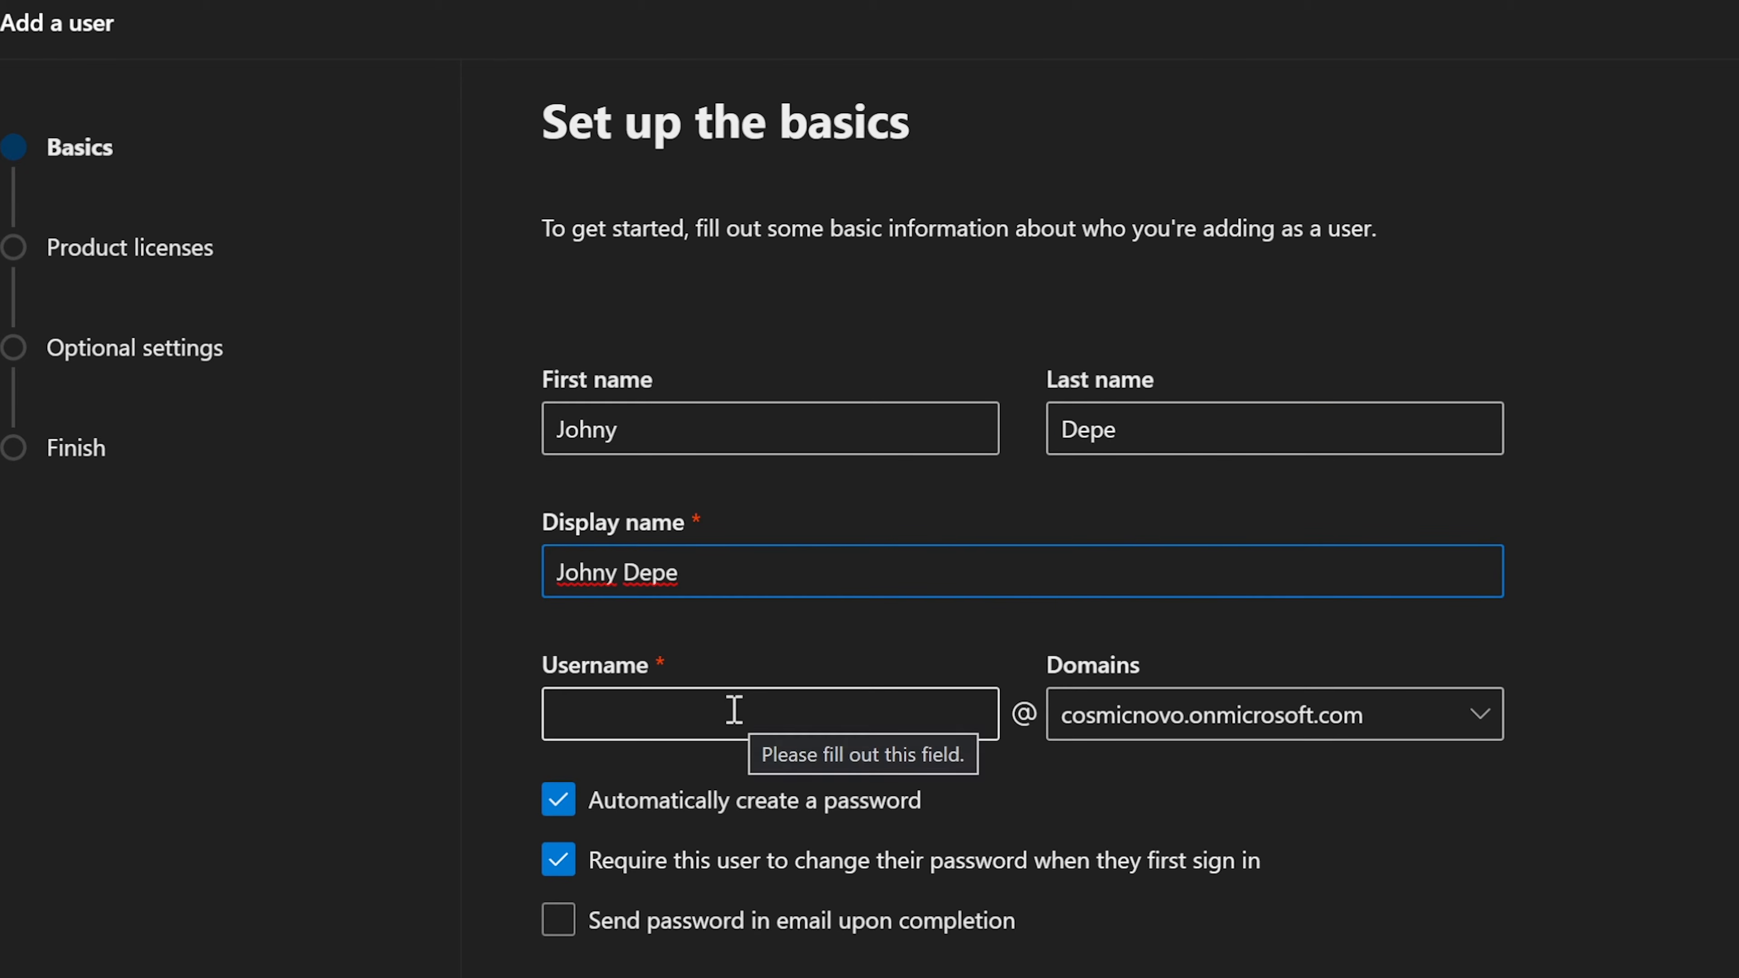
click(680, 413)
drag(679, 413, 504, 435)
drag(1165, 406, 1041, 425)
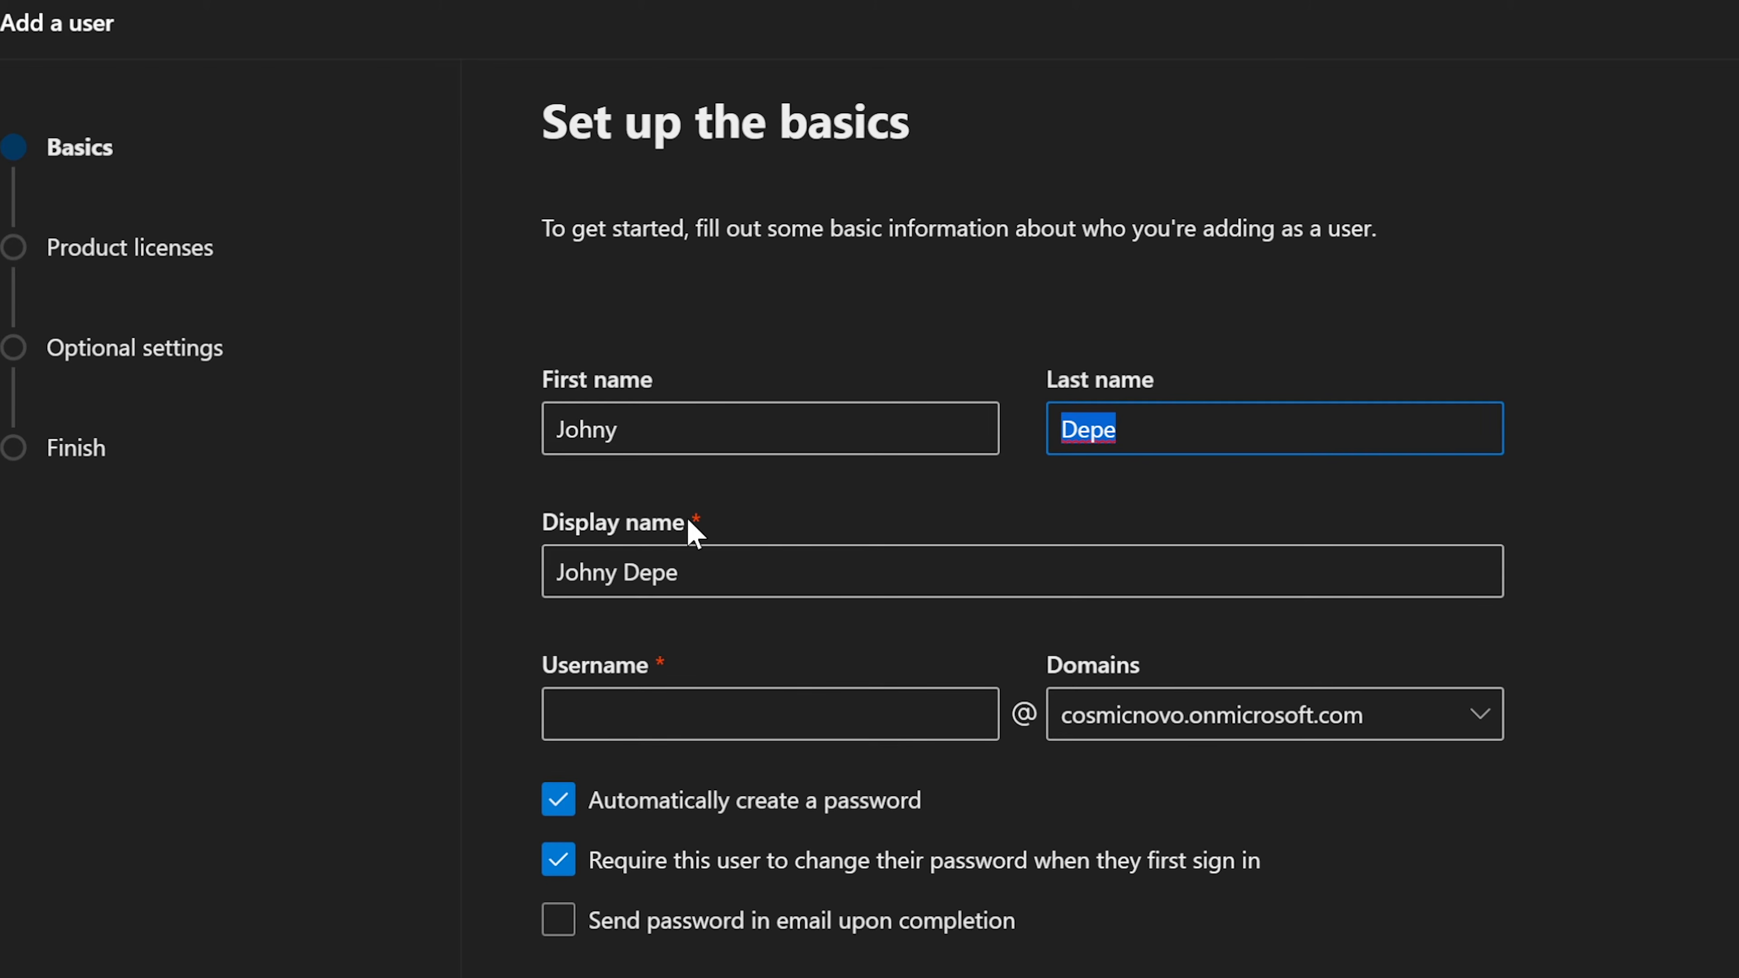
click(736, 560)
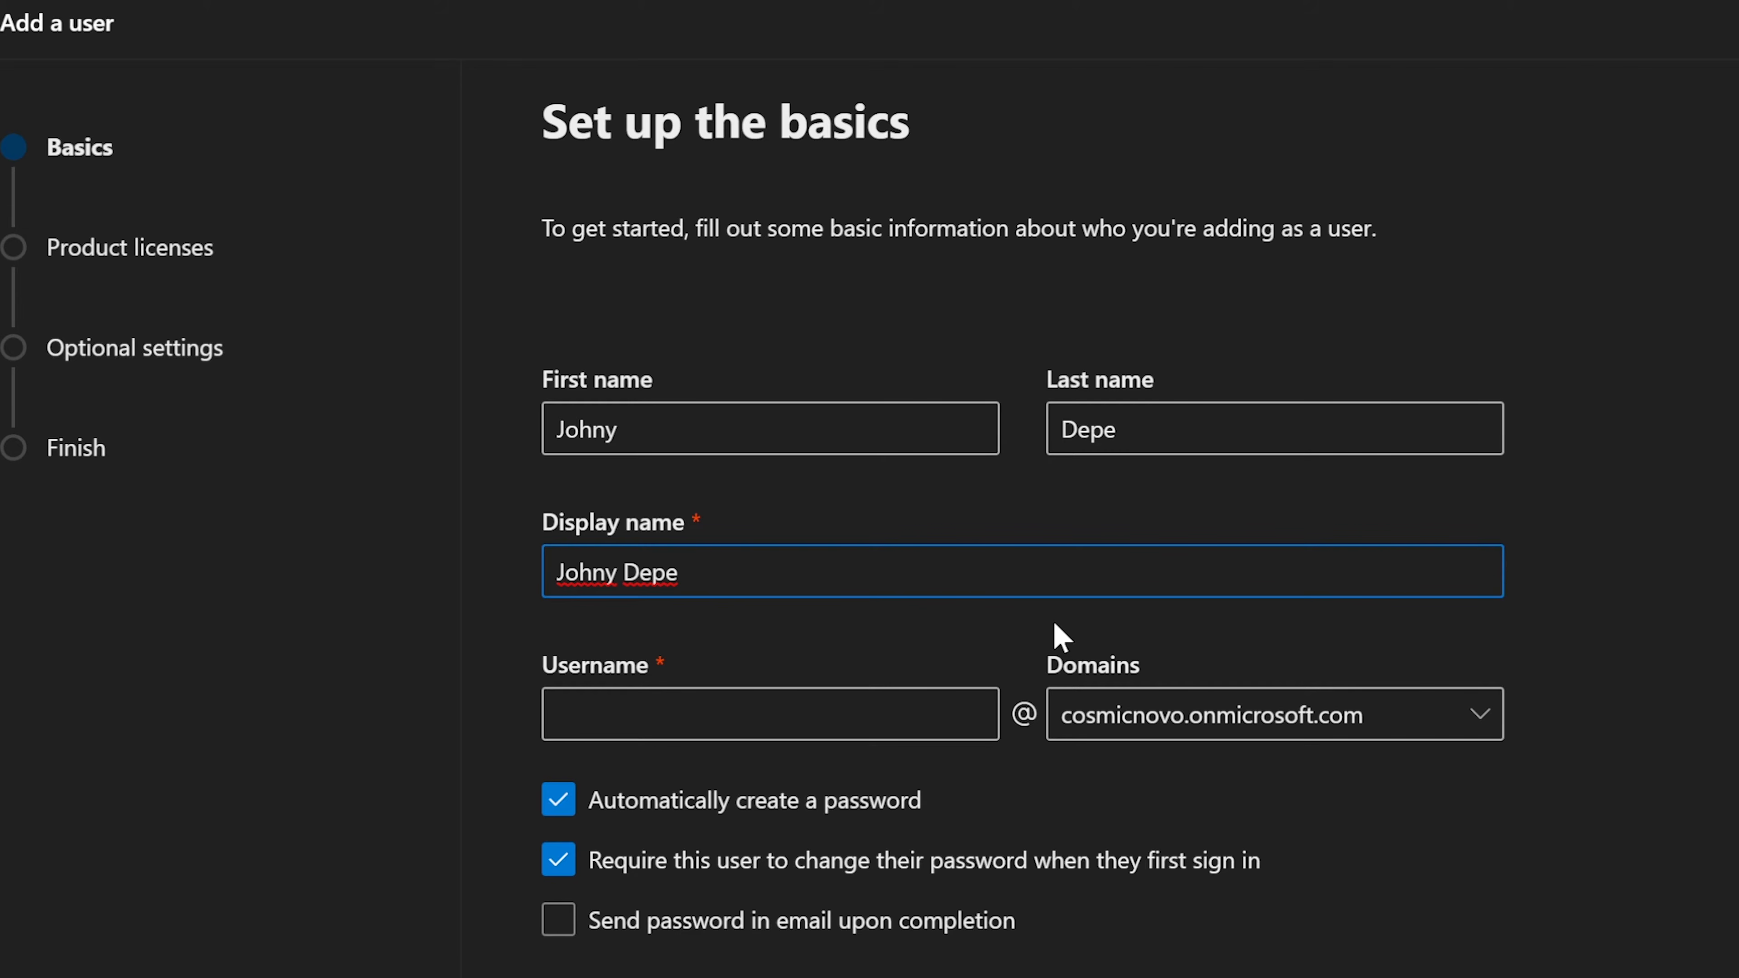
text((John))
click(1591, 594)
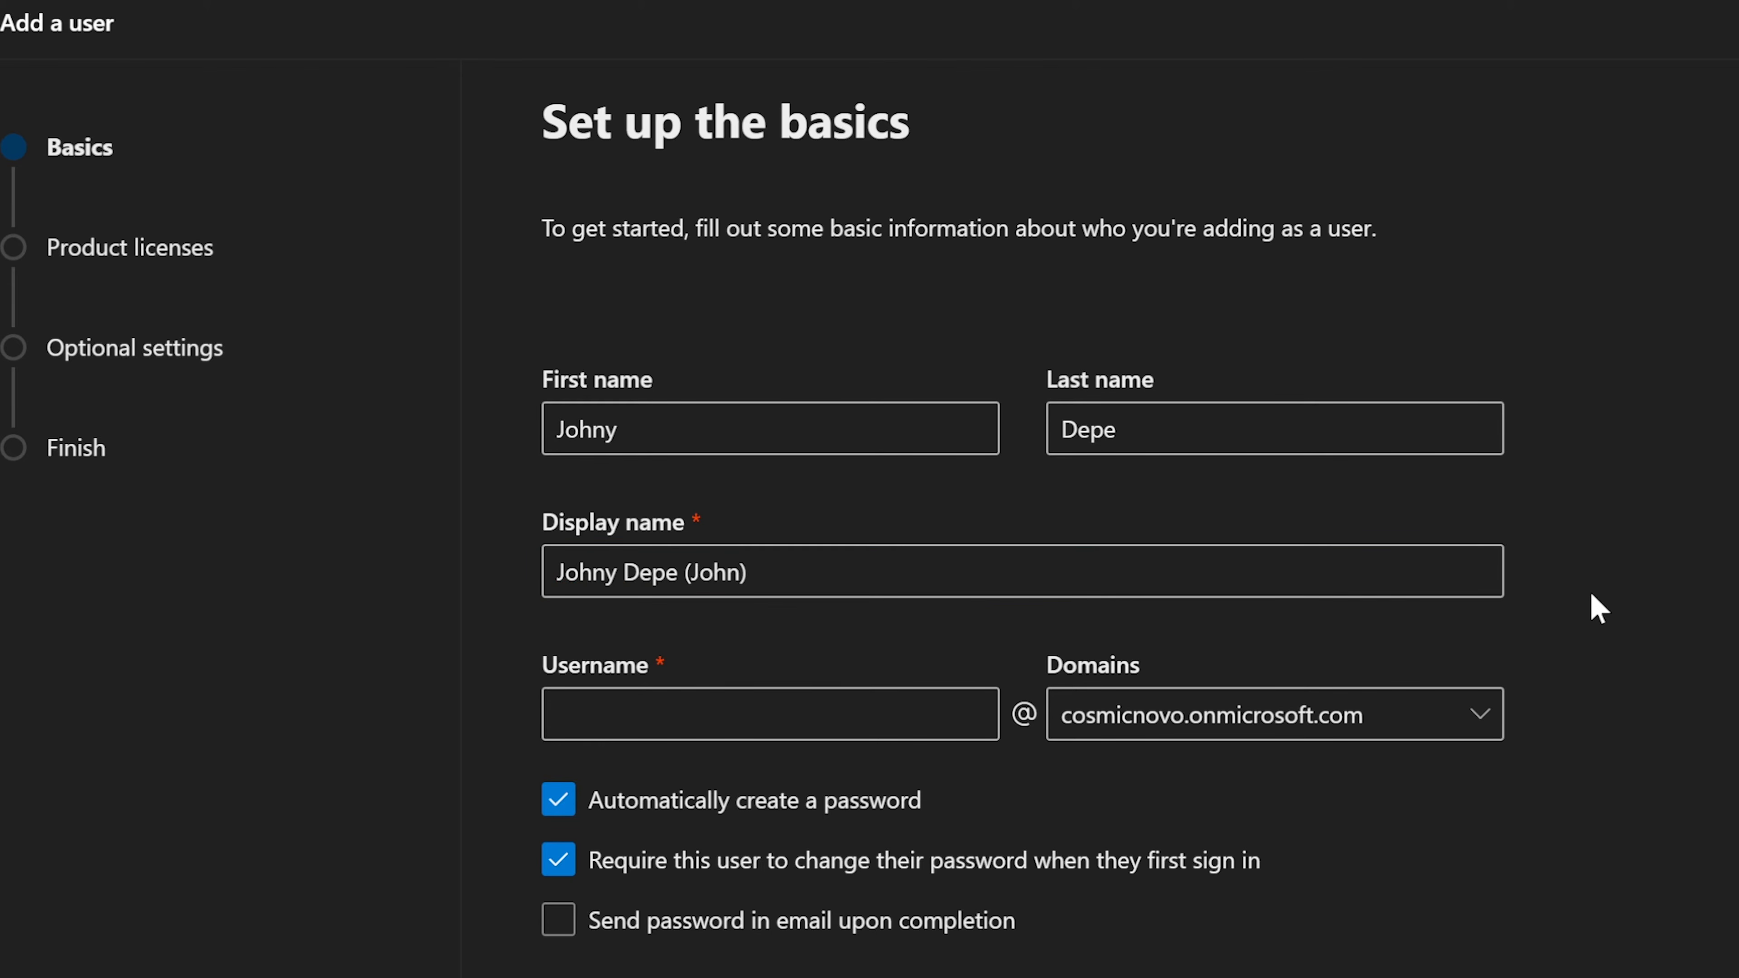
click(740, 731)
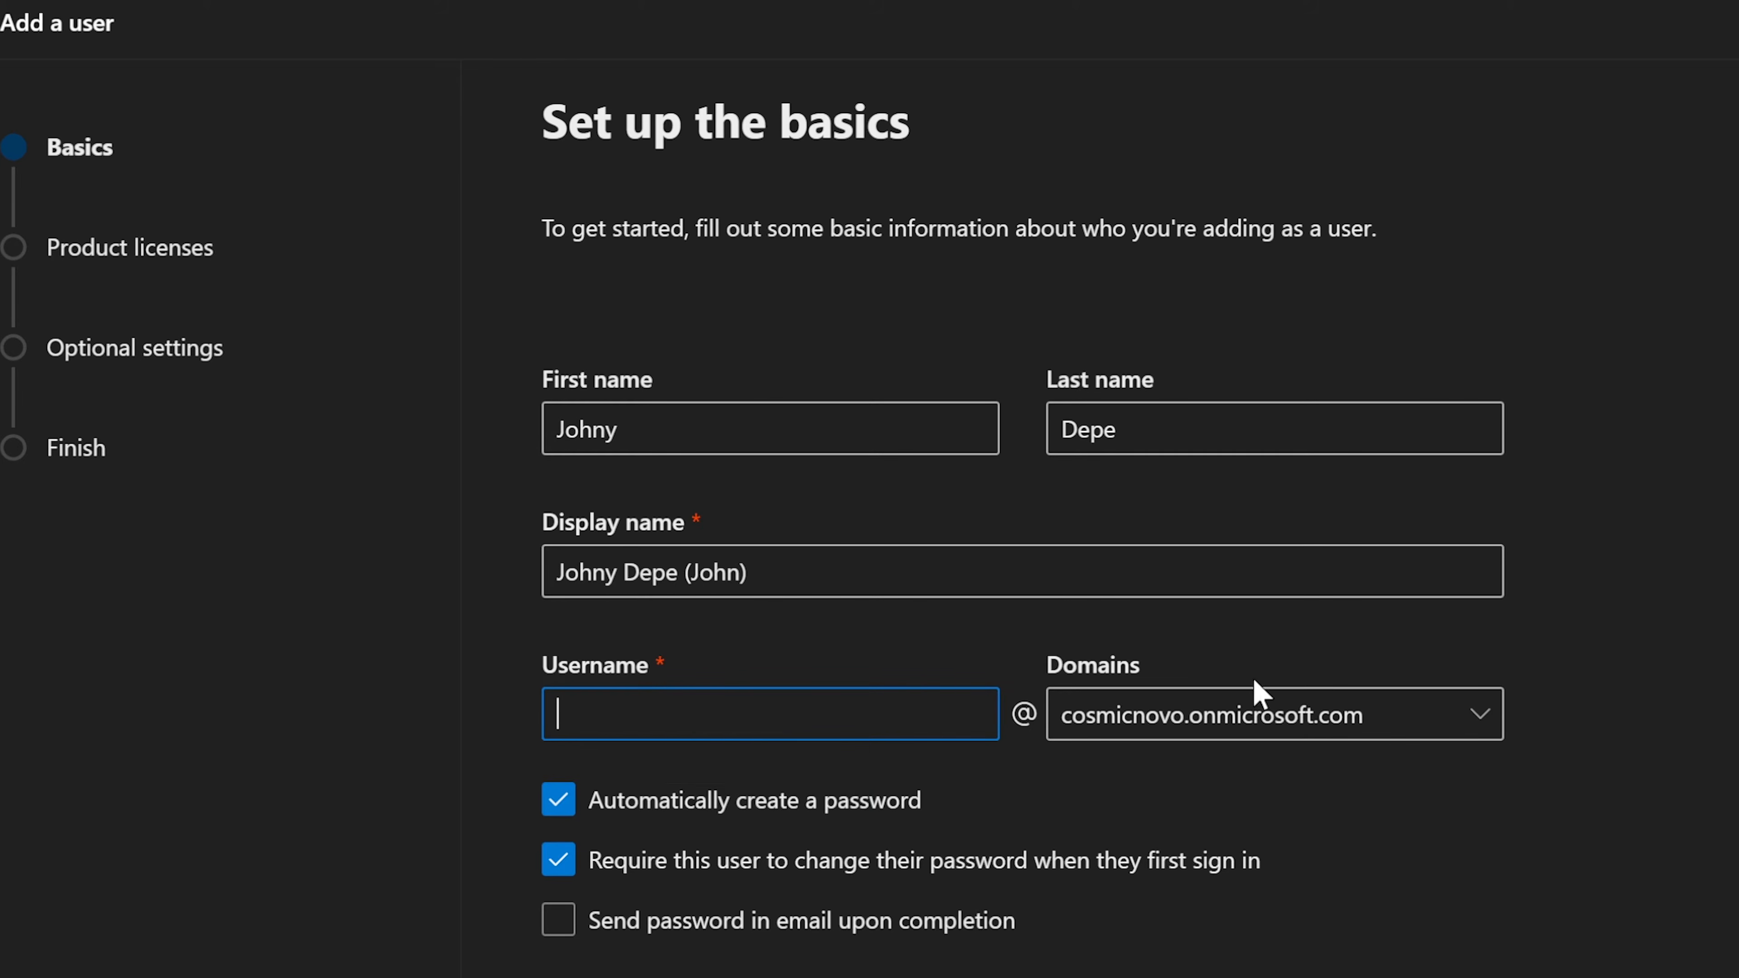
Step: Check the Domains dropdown, keeping the cosmicnovo.onmicrosoft.com domain
click(1474, 723)
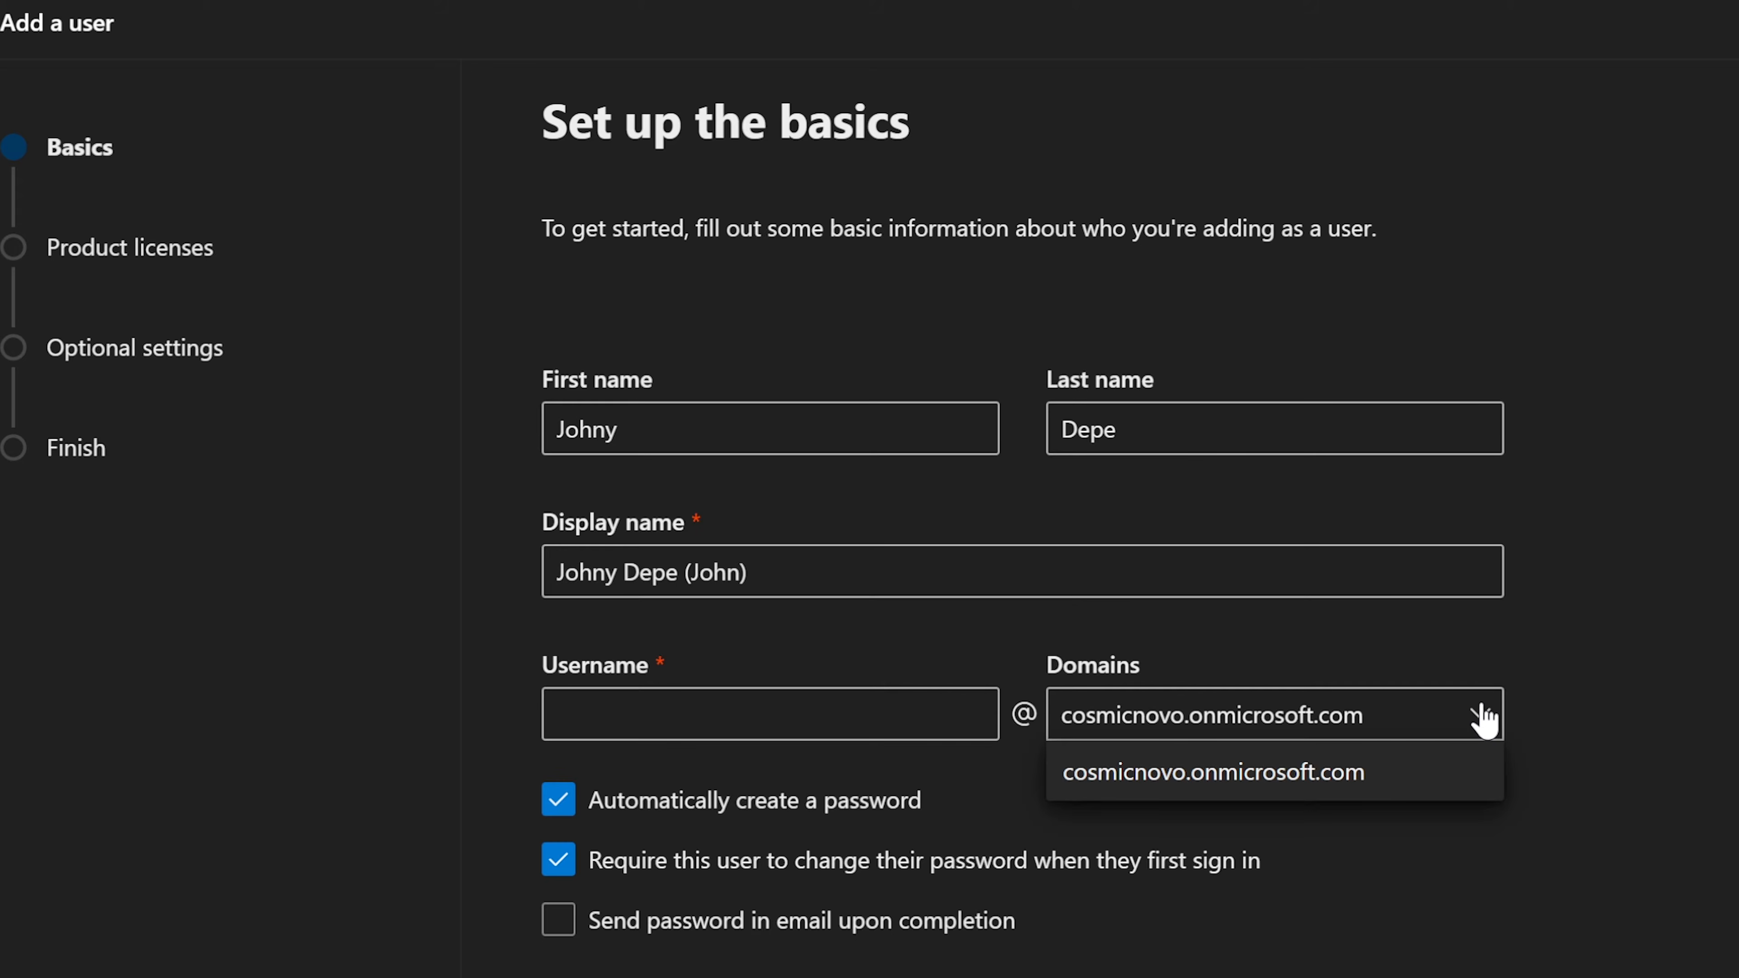
click(1481, 722)
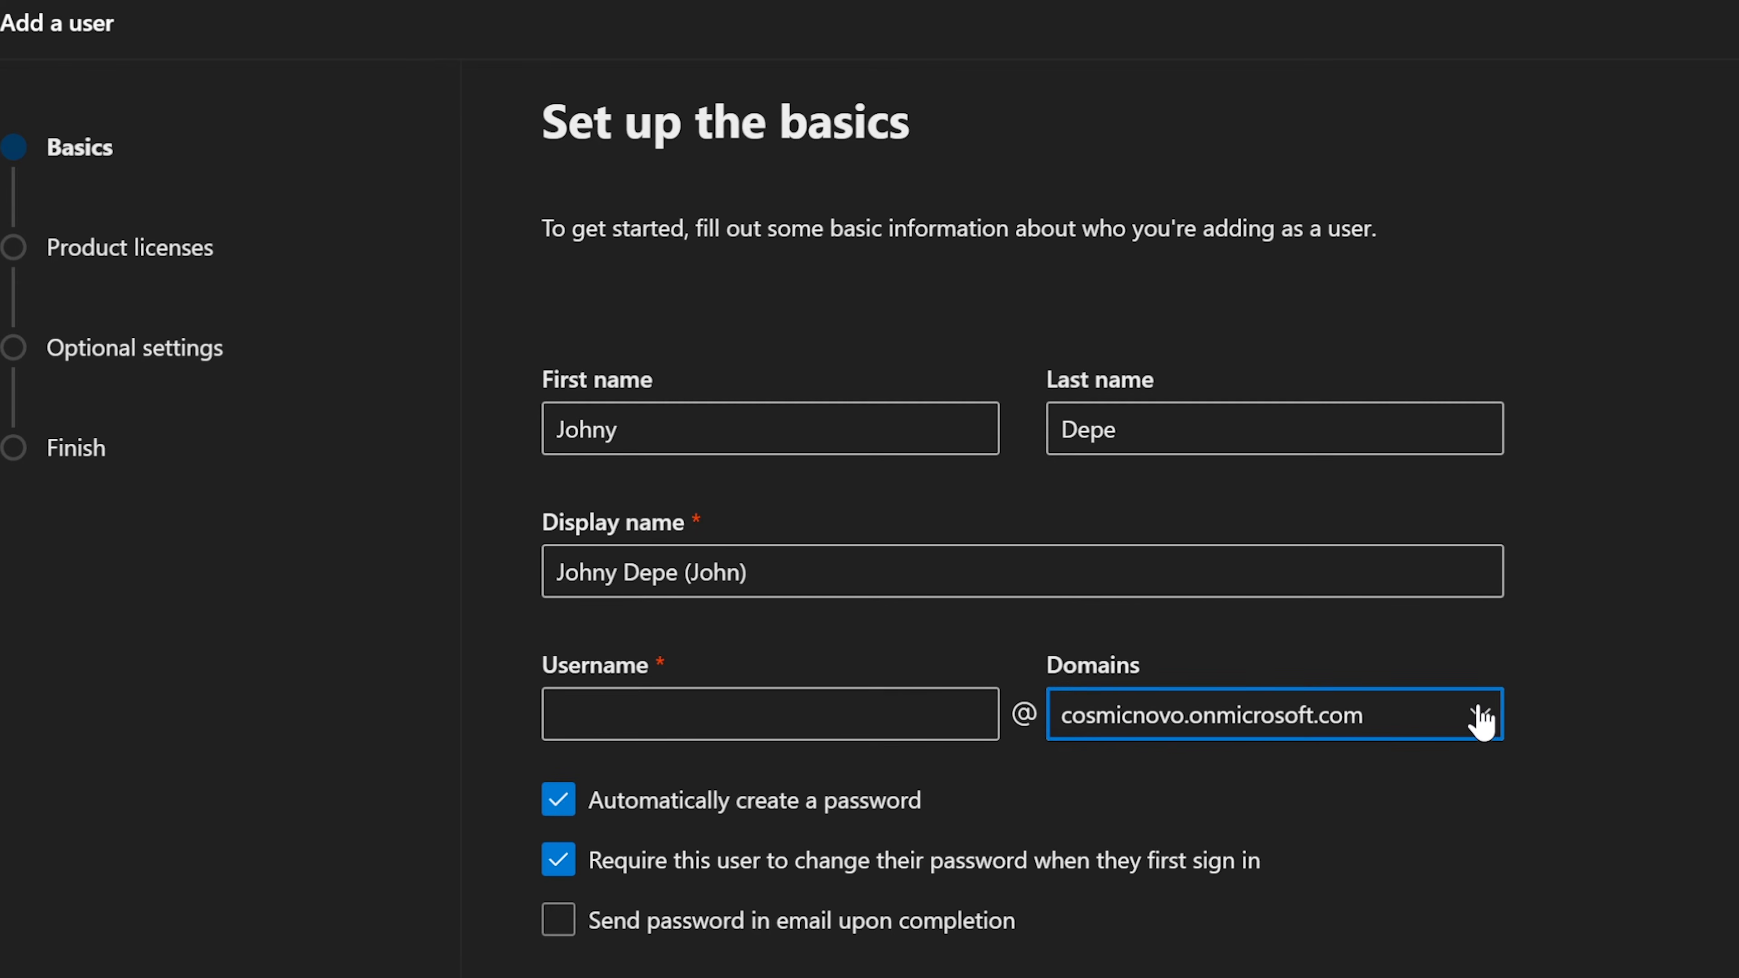
click(1479, 720)
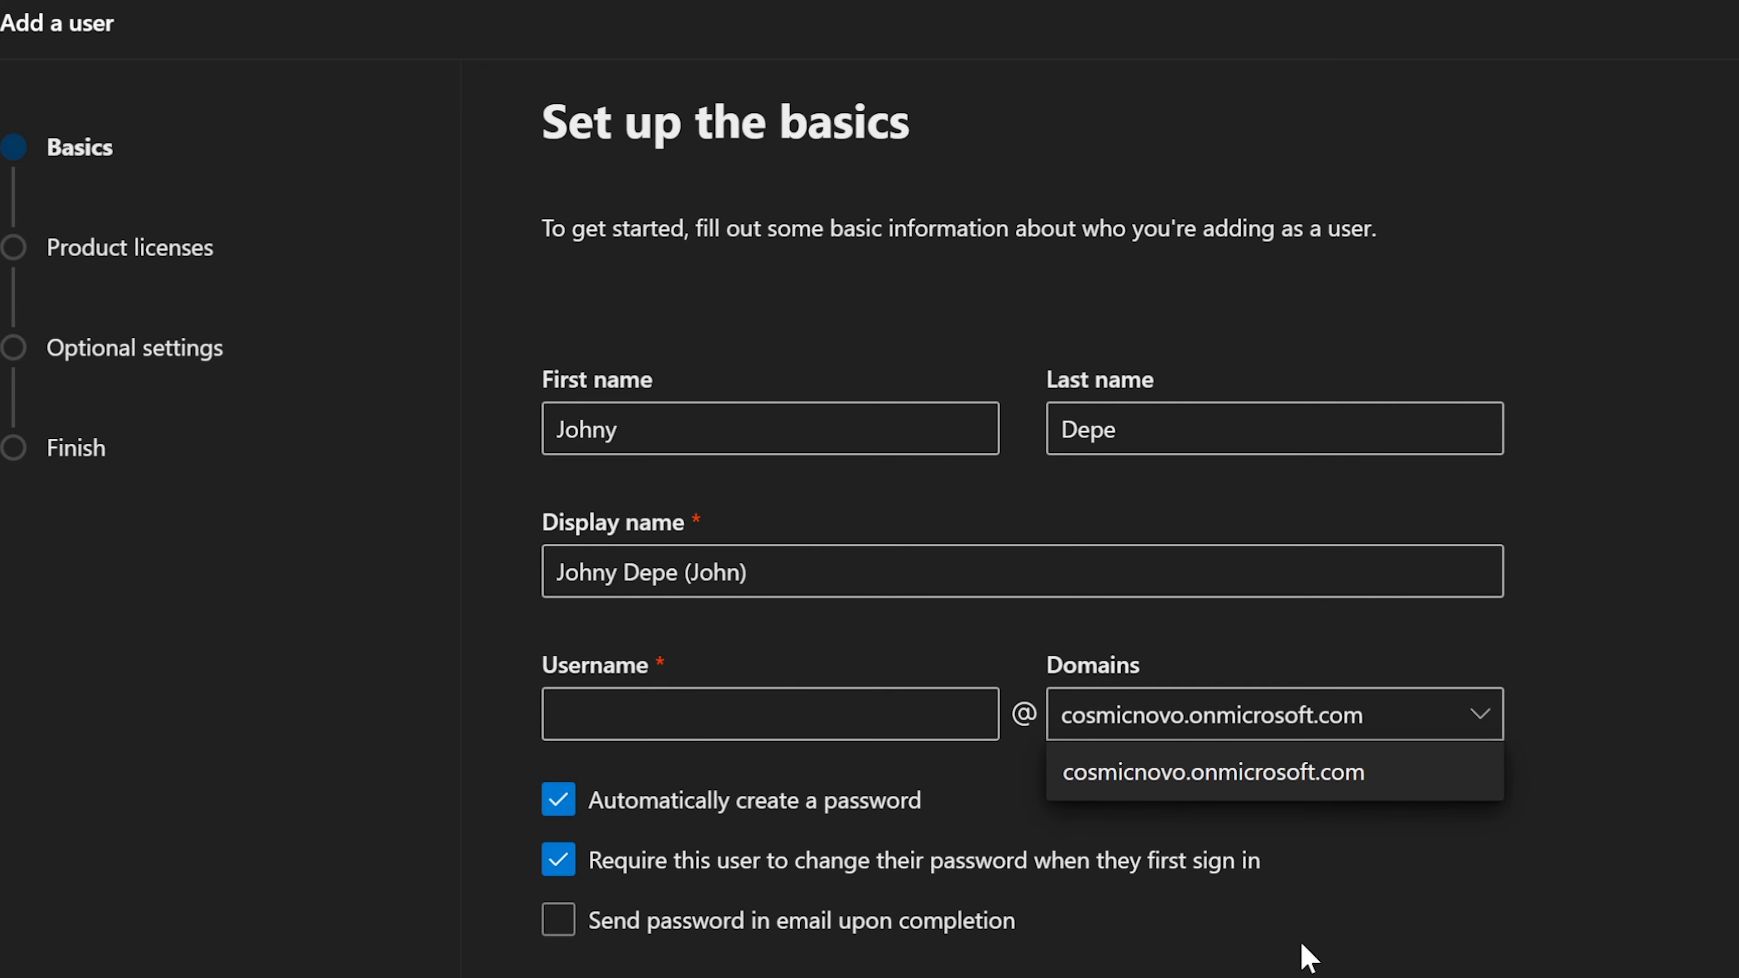
click(1482, 724)
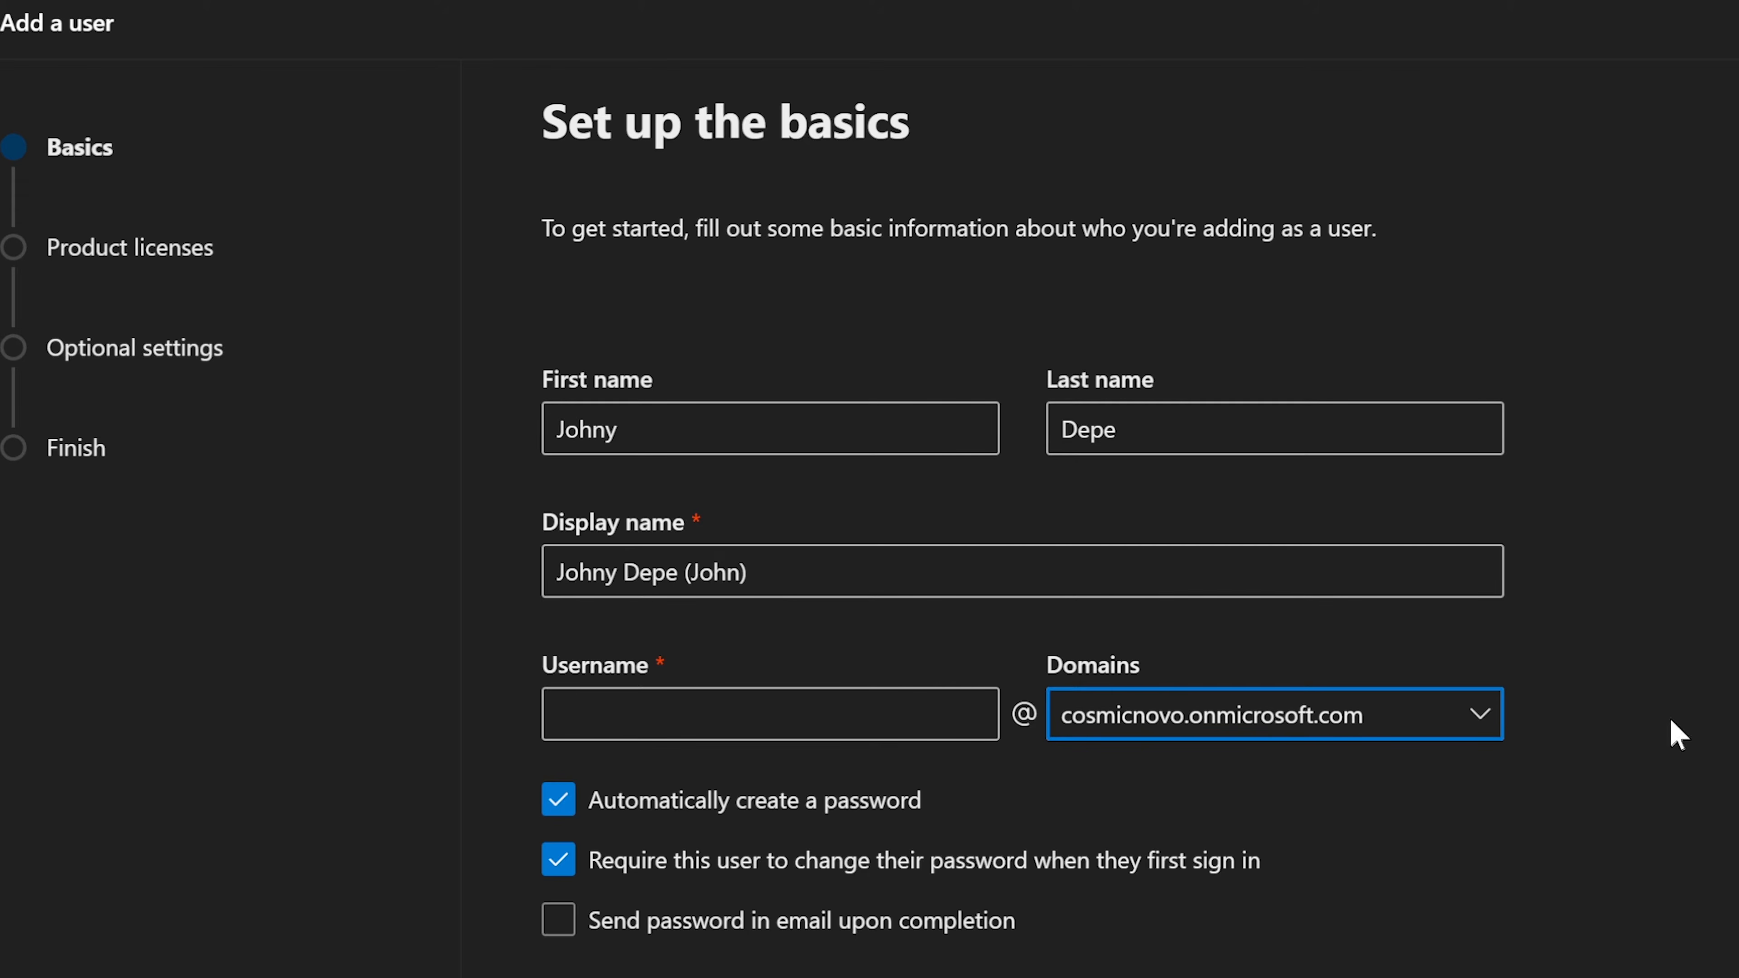
click(1470, 727)
click(1471, 726)
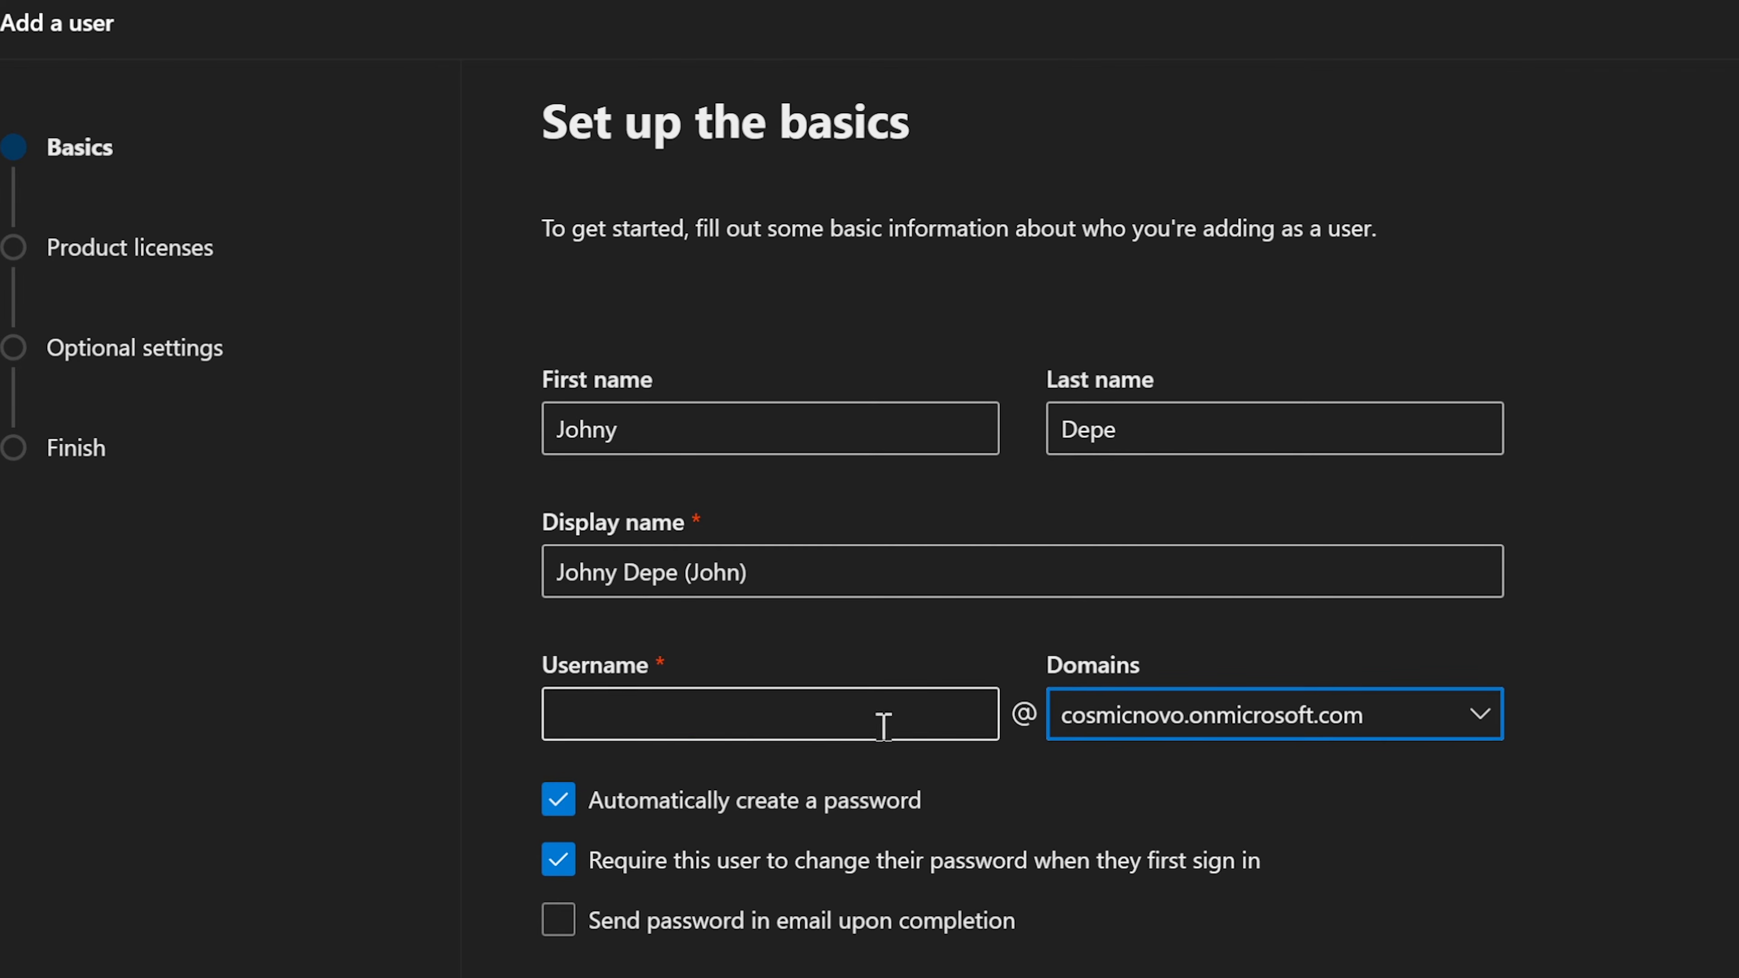
Step: Enter a username built from the user's first and last name, testing trailing digits for availability
click(683, 719)
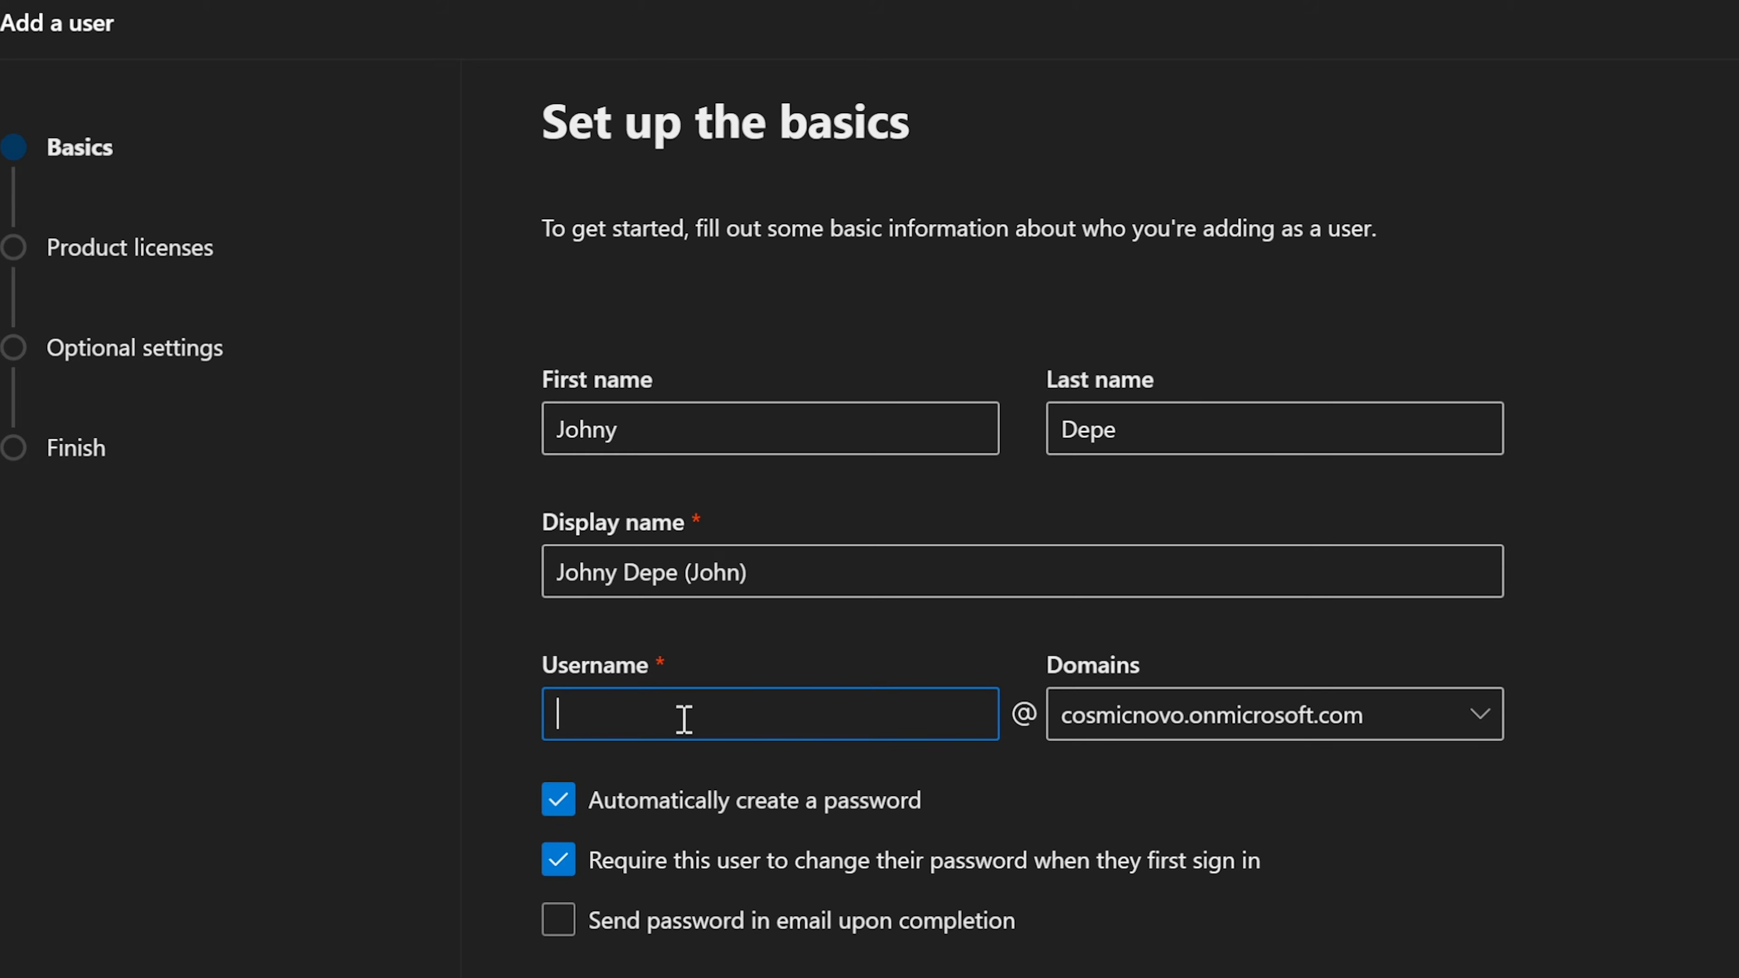
text(johny)
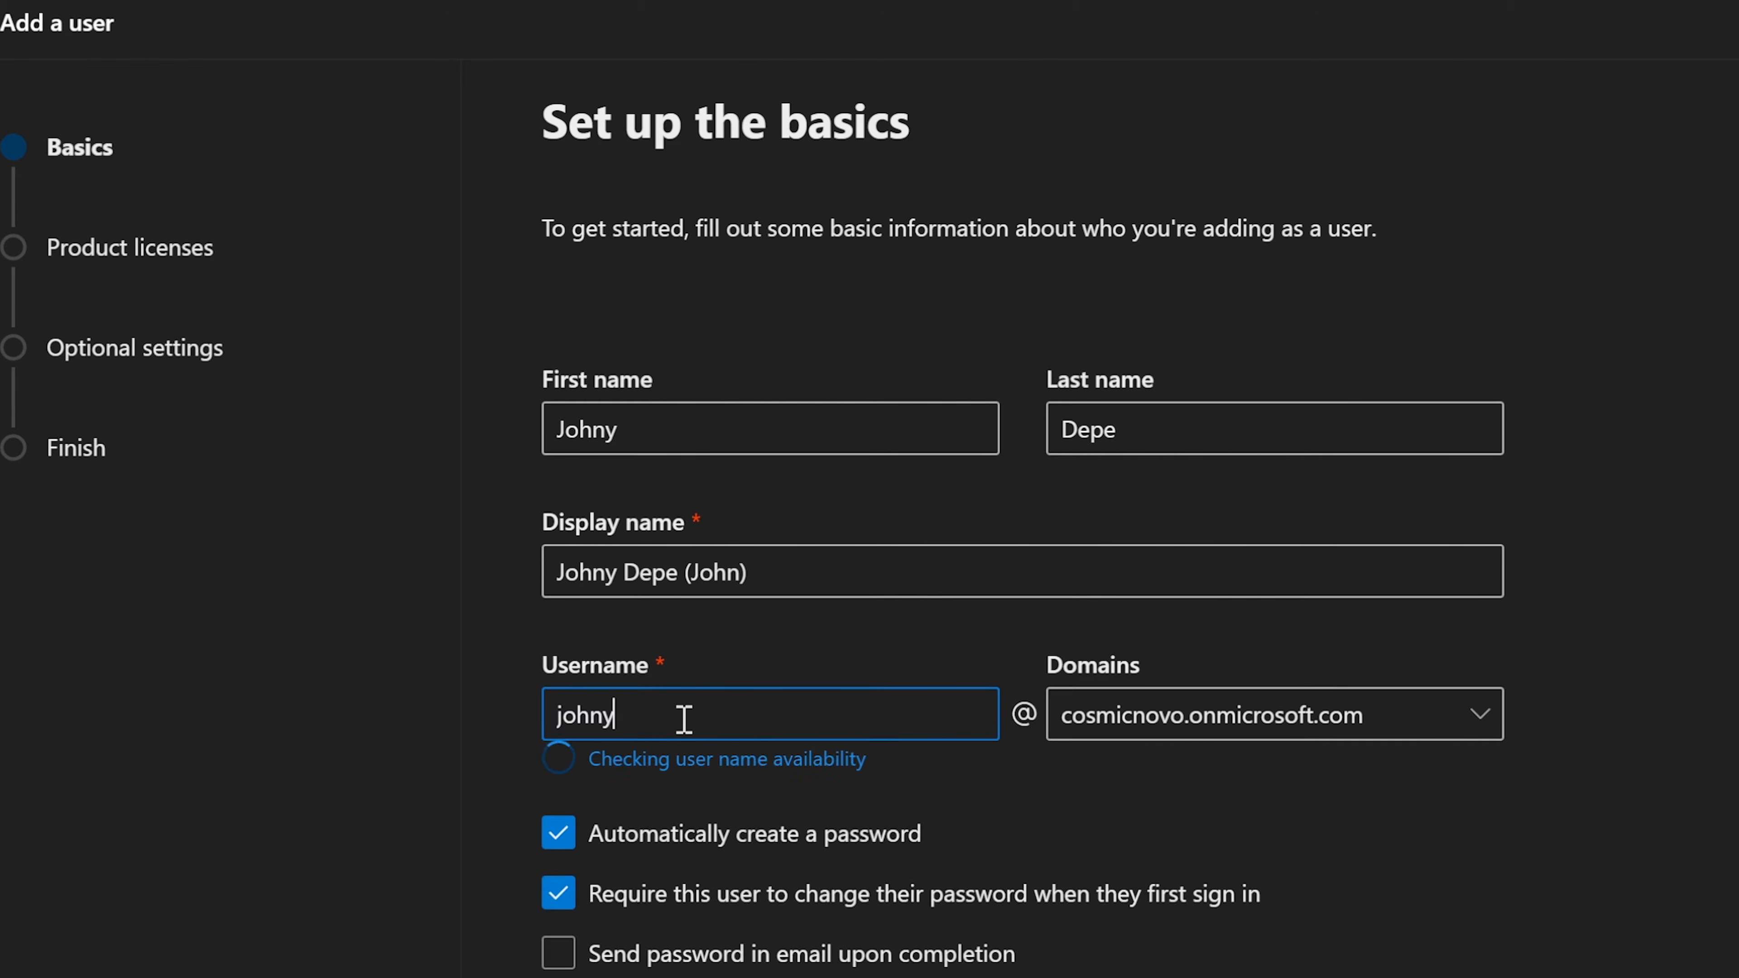
text(depe)
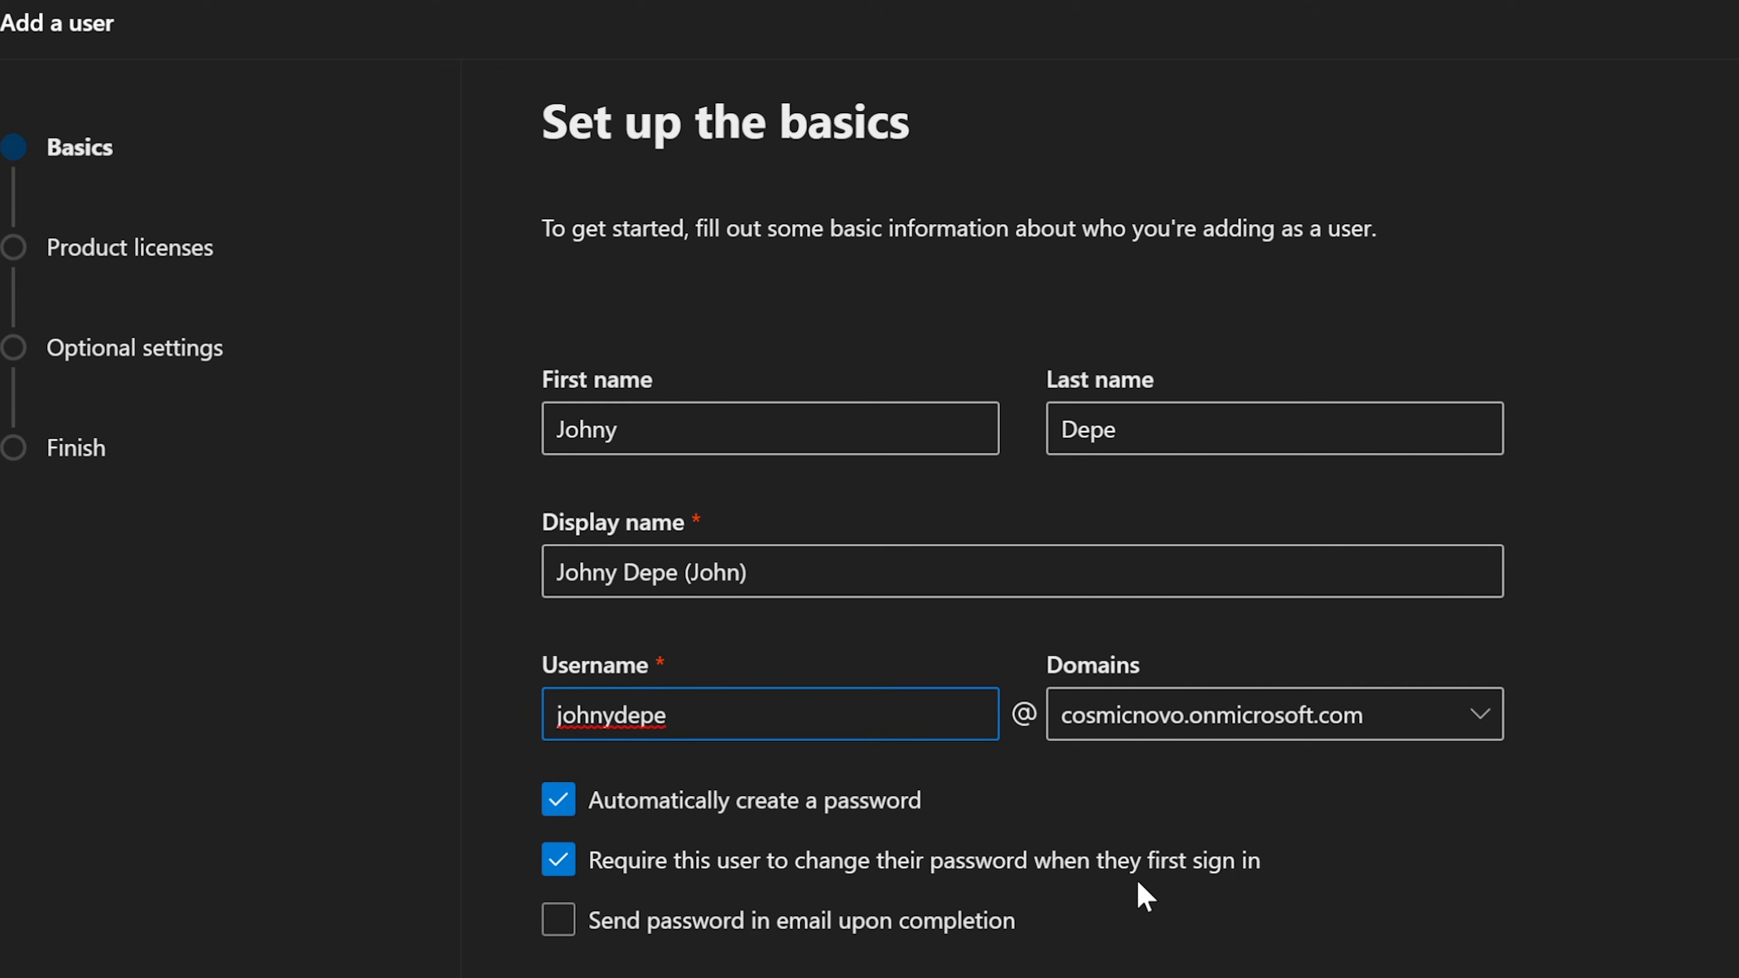
text(1)
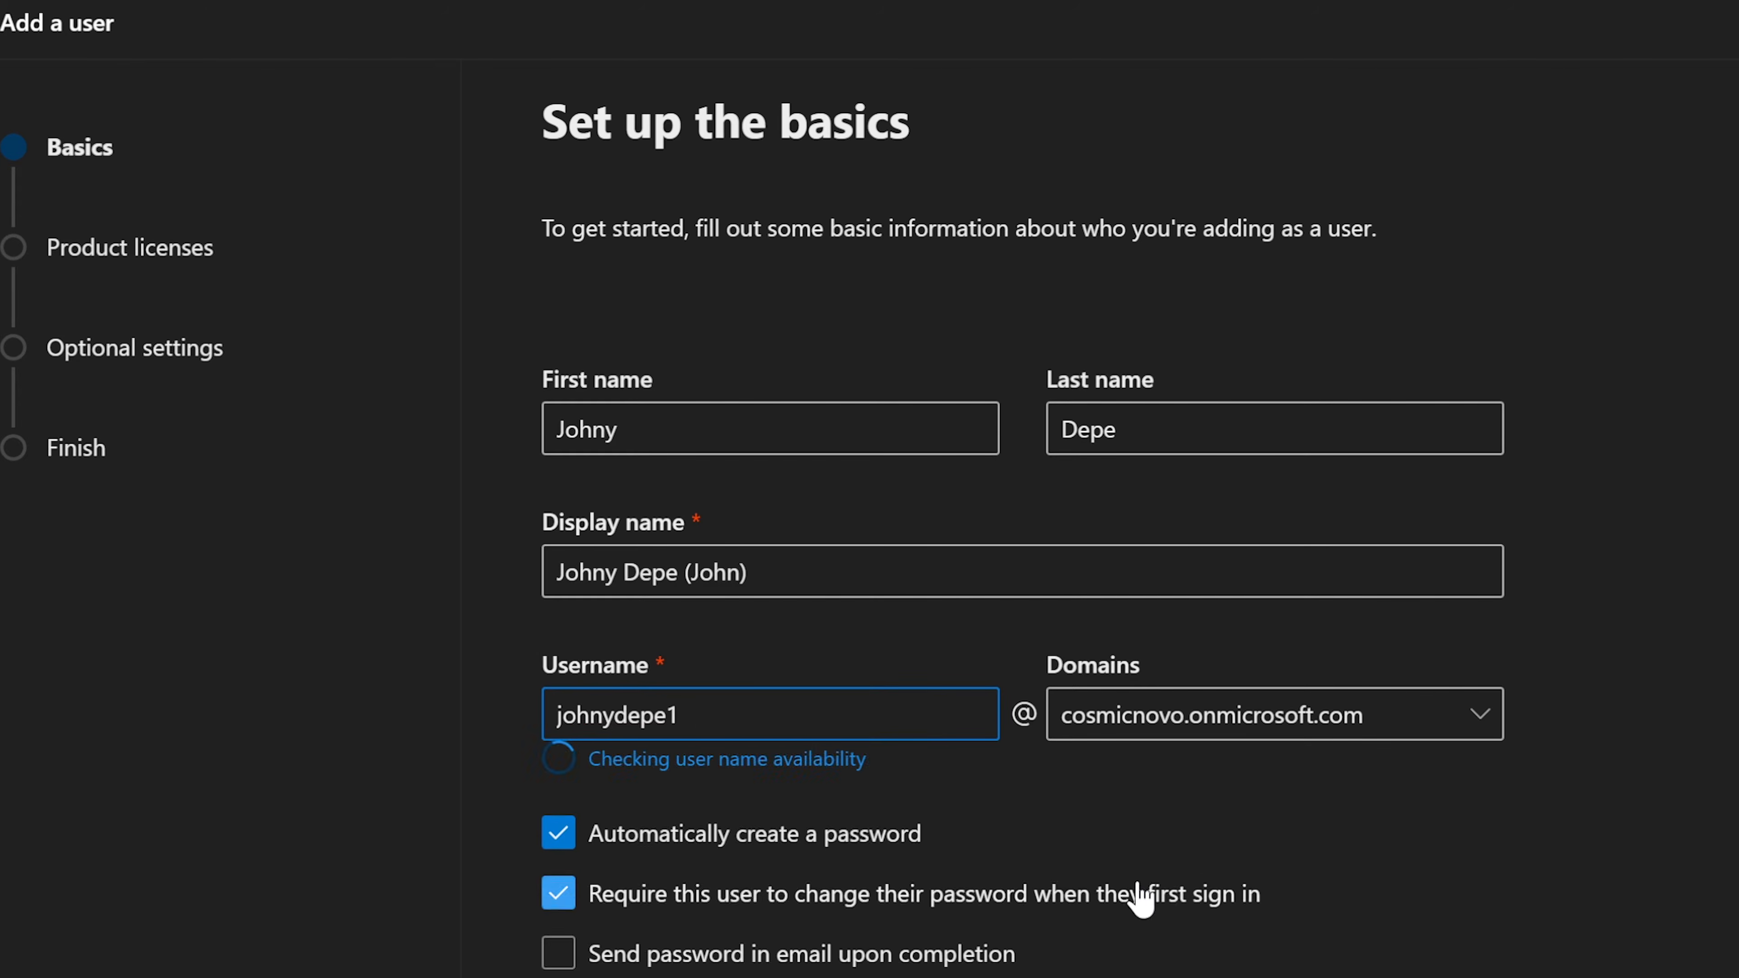
key(BackSpace)
text(2)
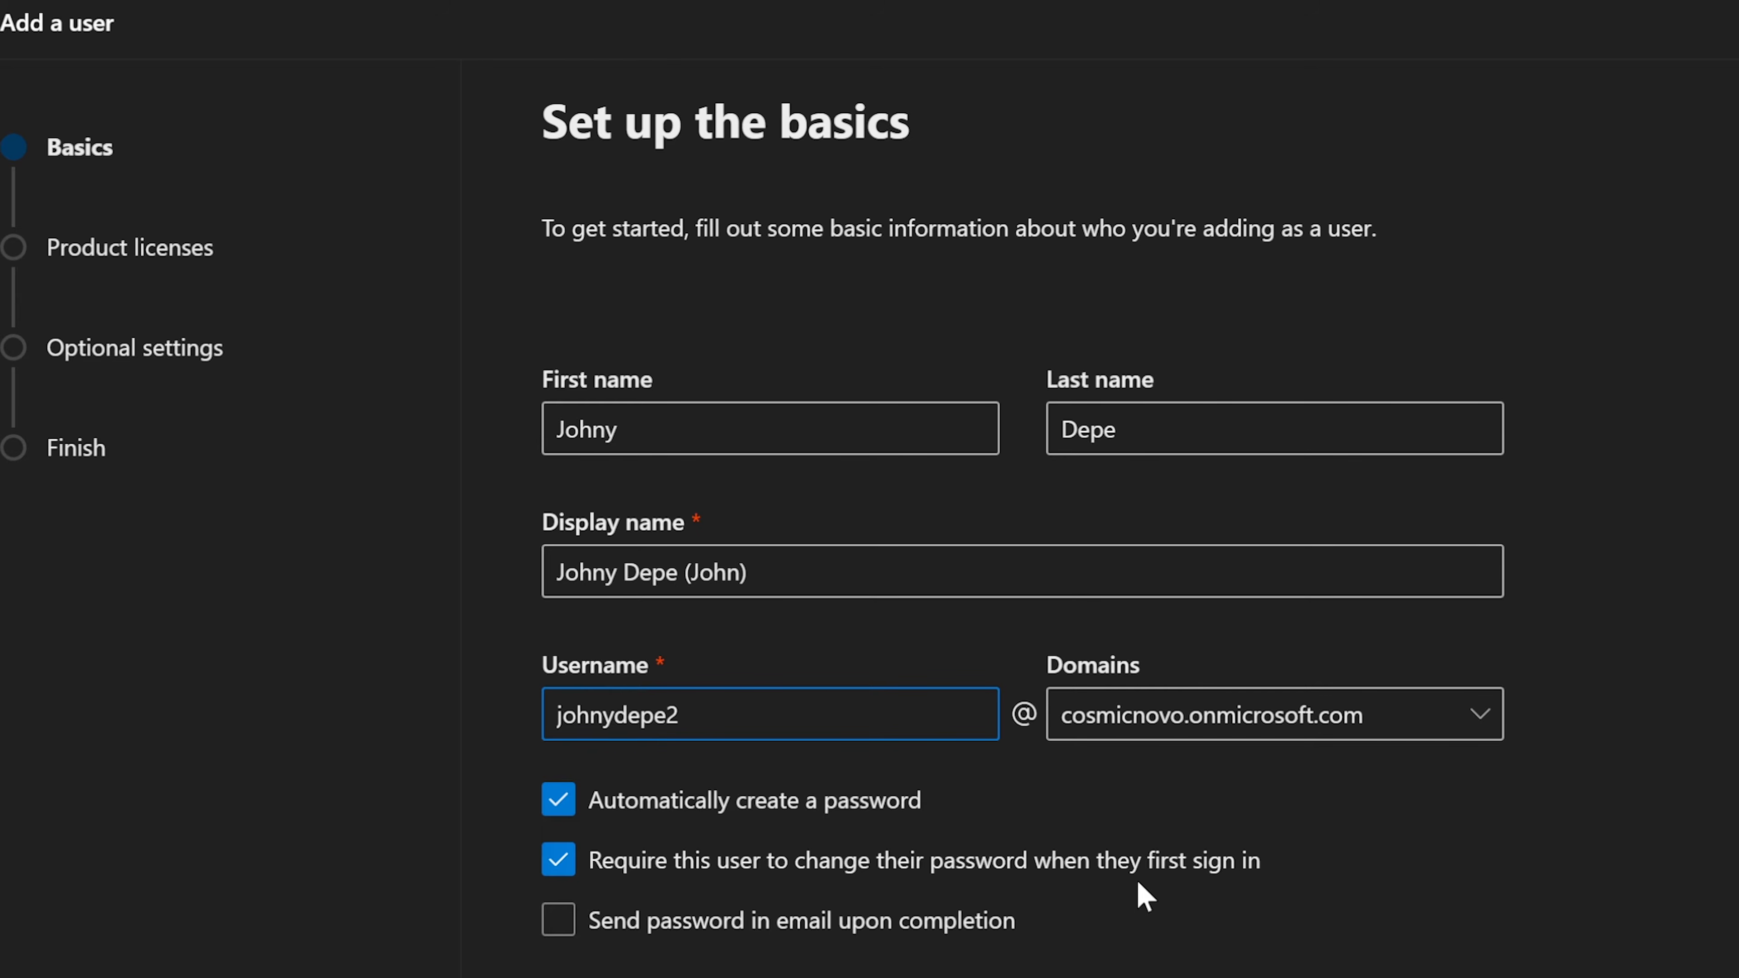
key(BackSpace)
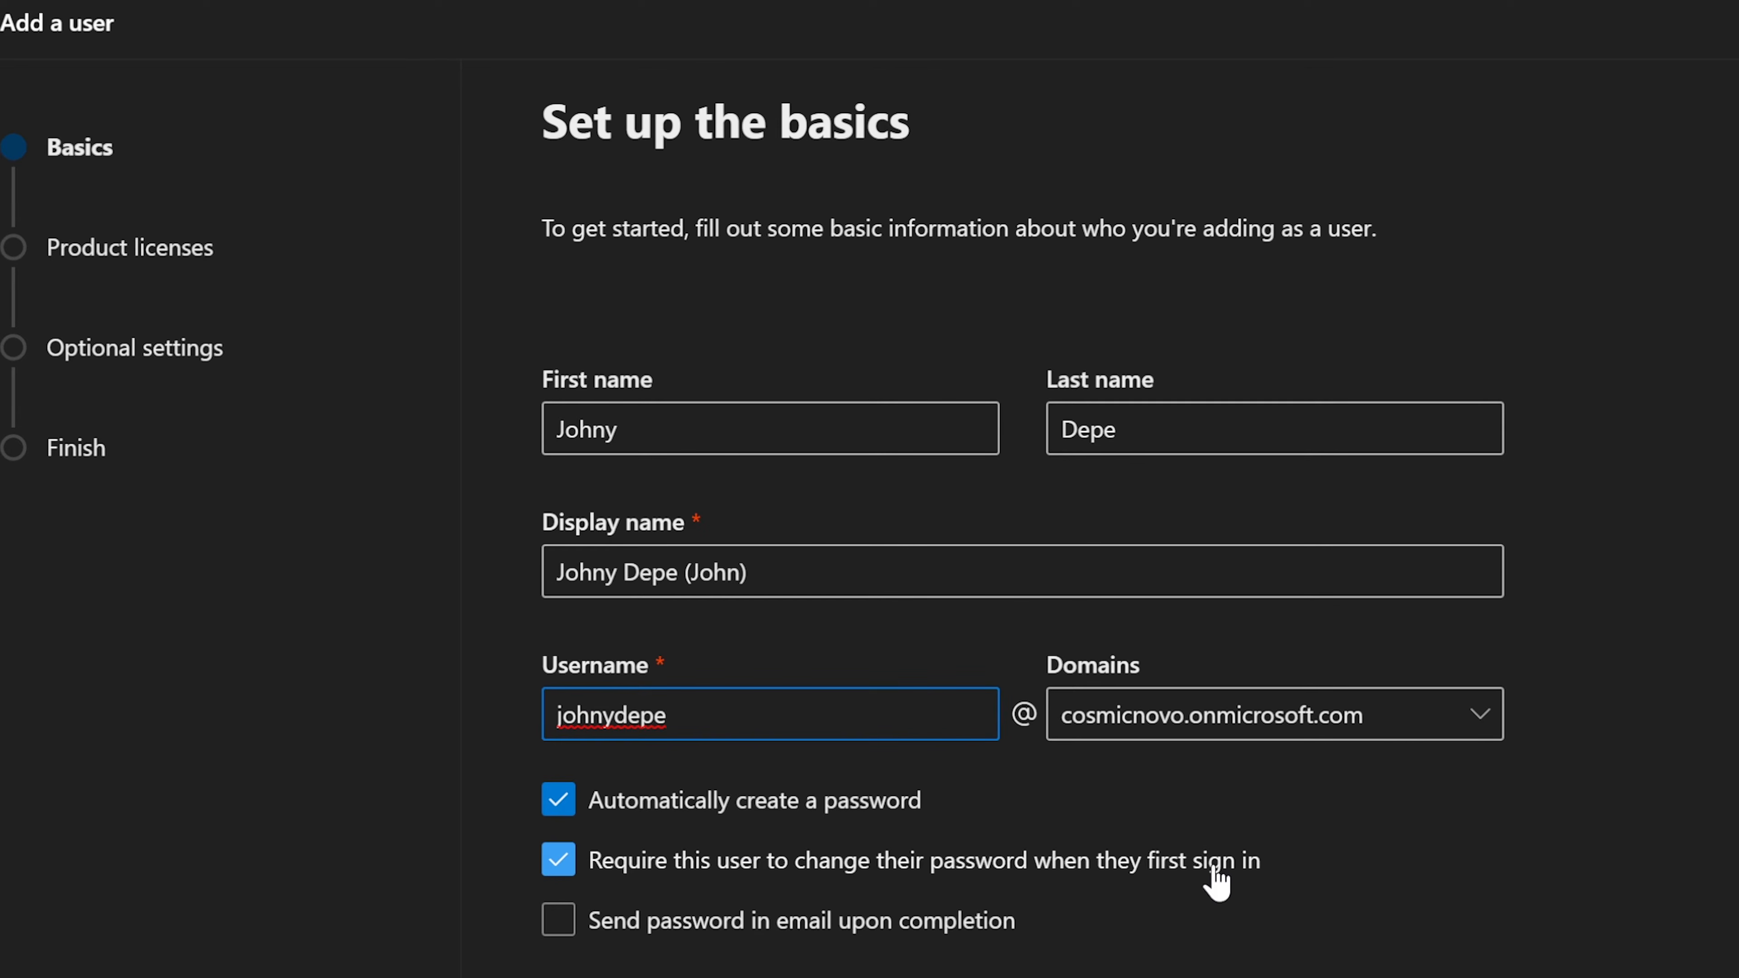
Step: Replace the auto-generated password with a custom one, reveal it, and proceed to product licenses
click(559, 800)
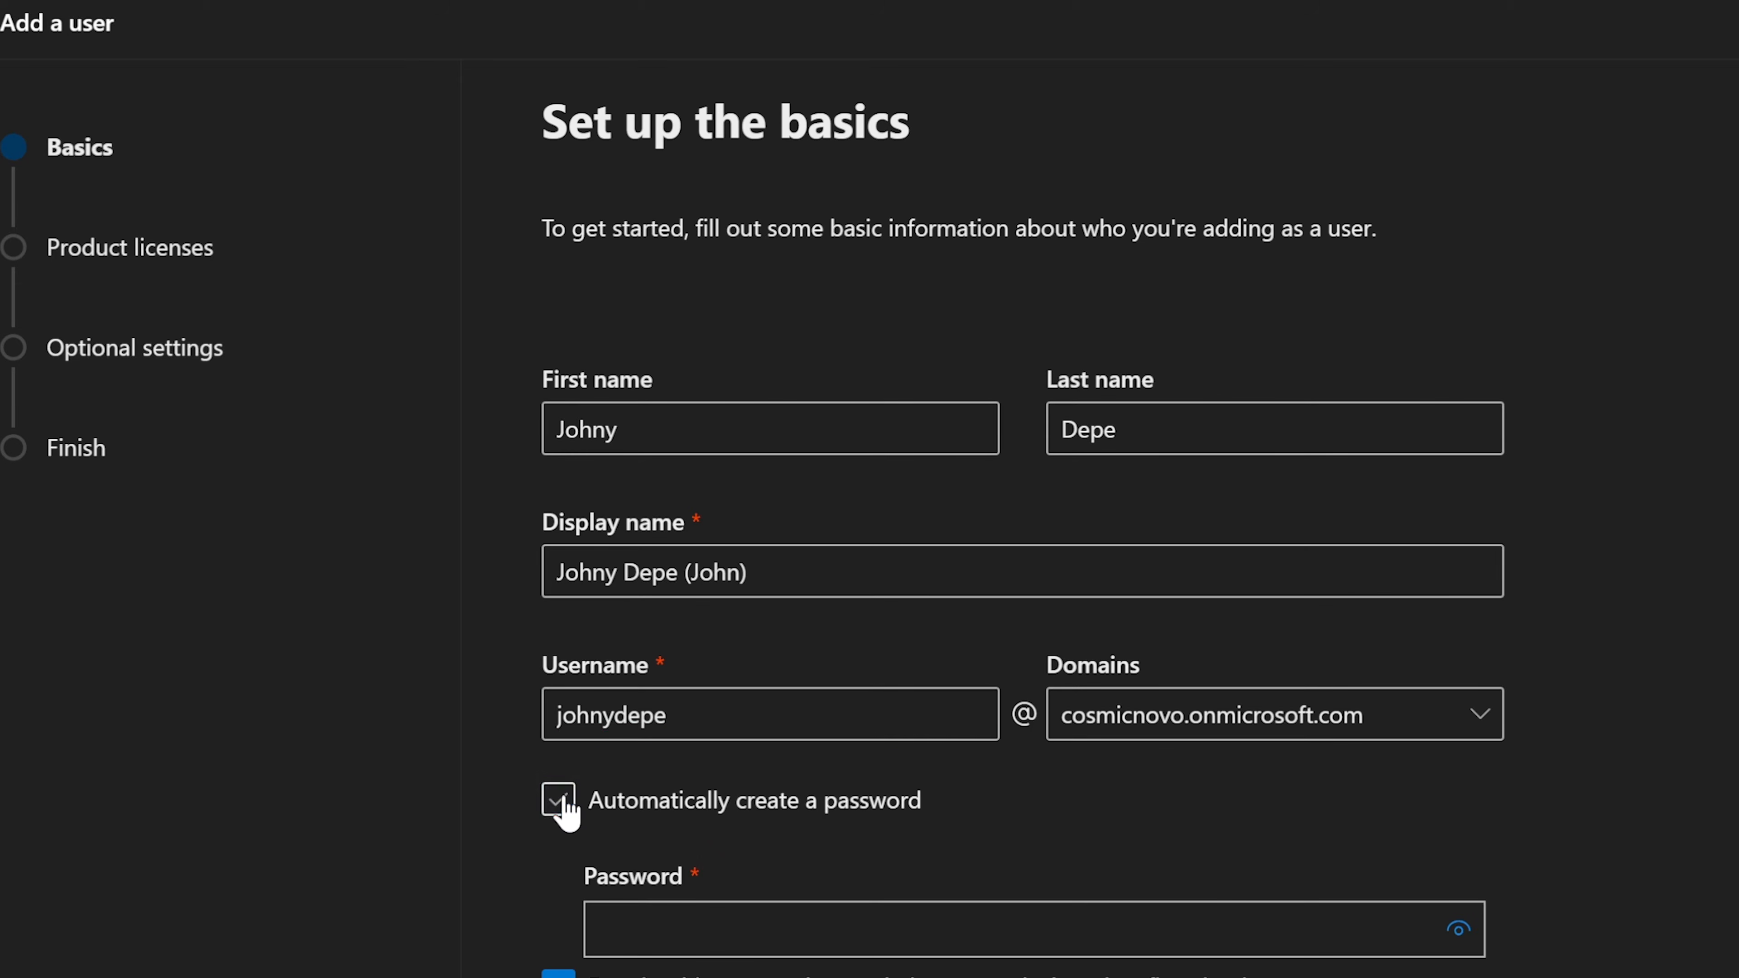
click(781, 928)
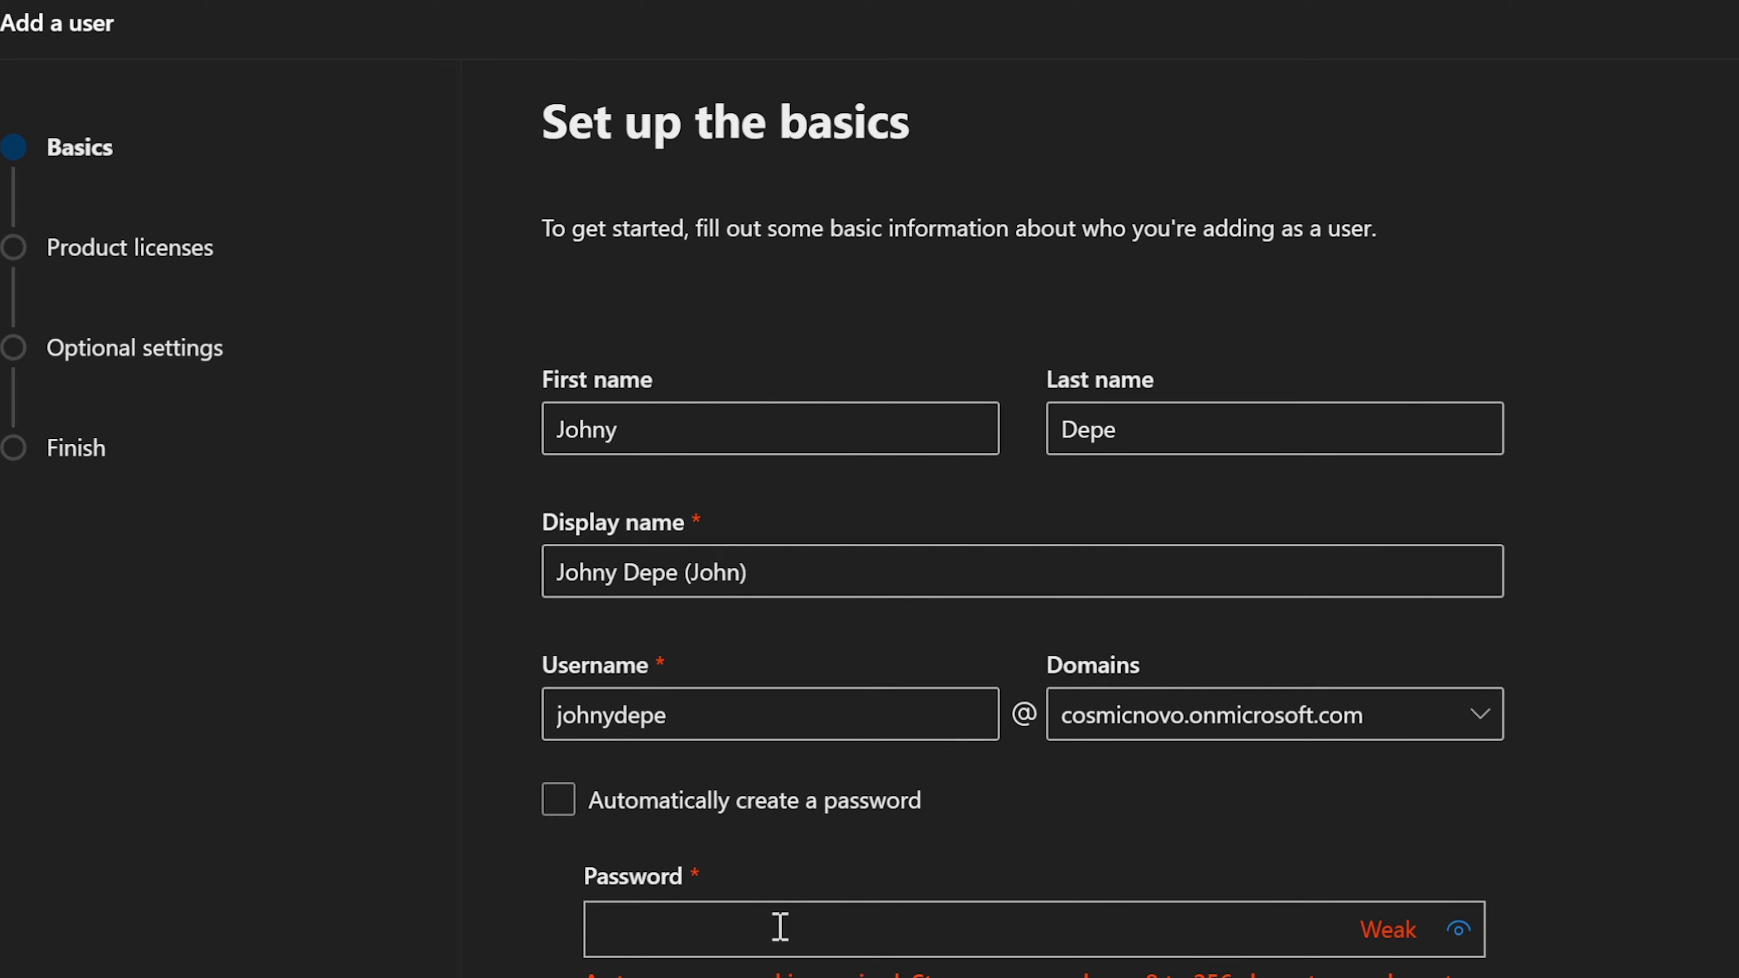
text(••••••••••)
click(1459, 930)
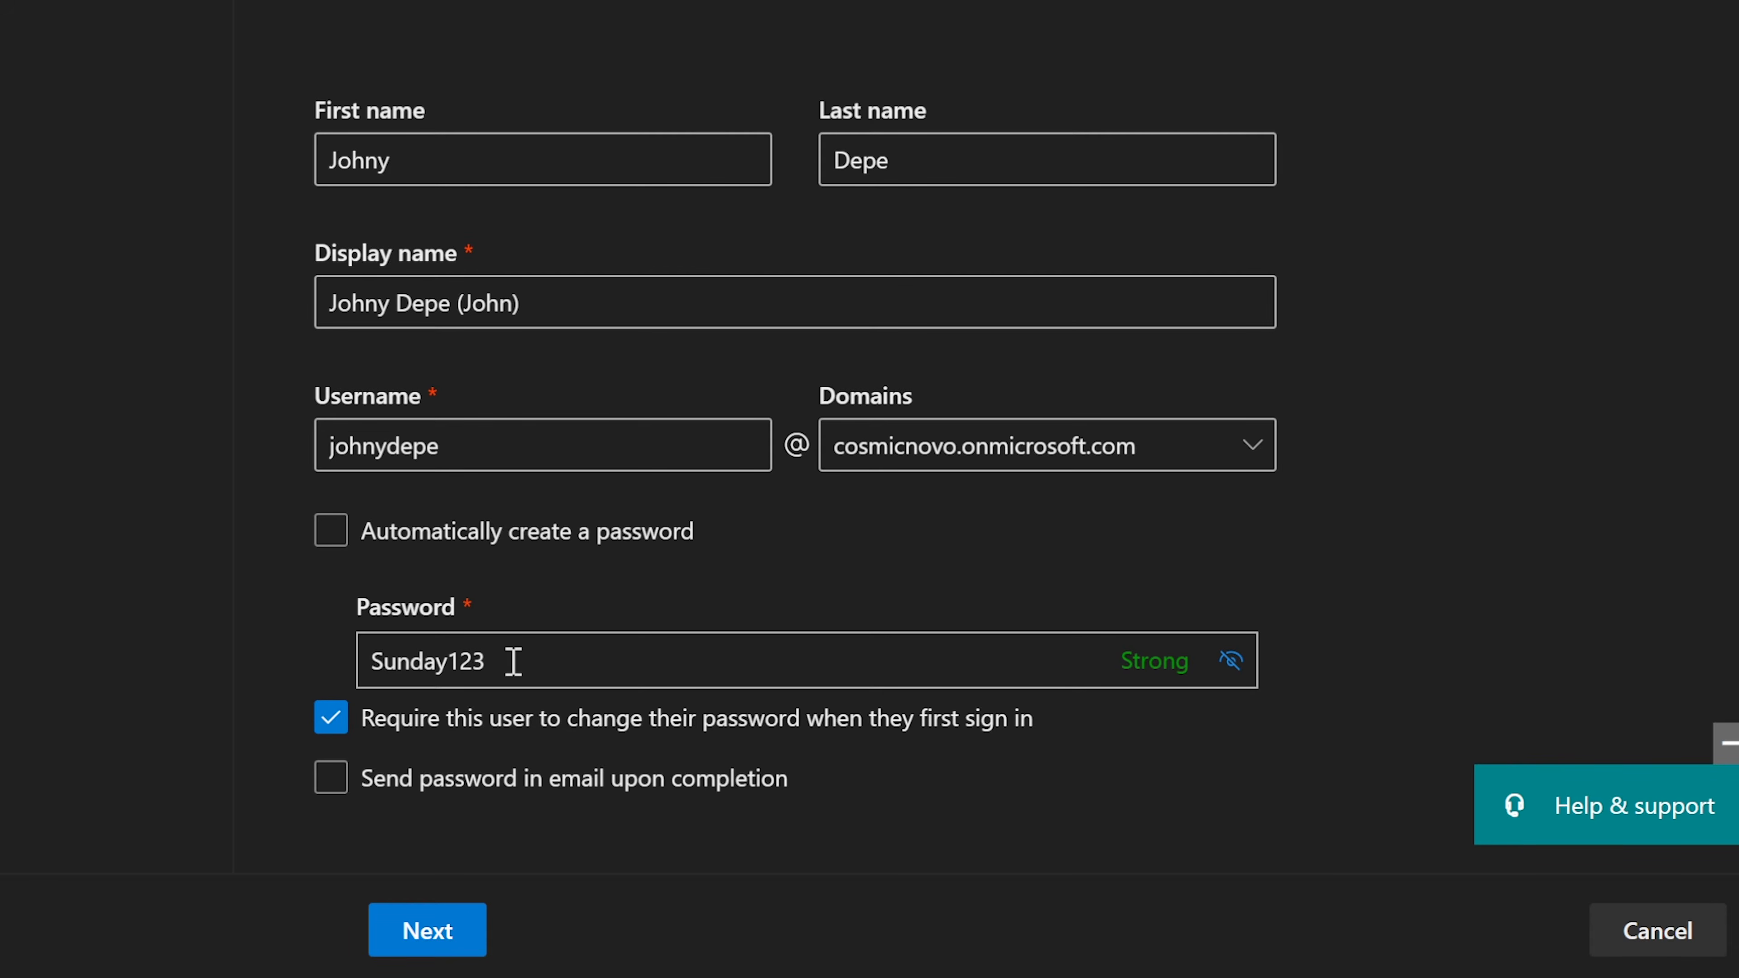
drag(488, 664, 264, 661)
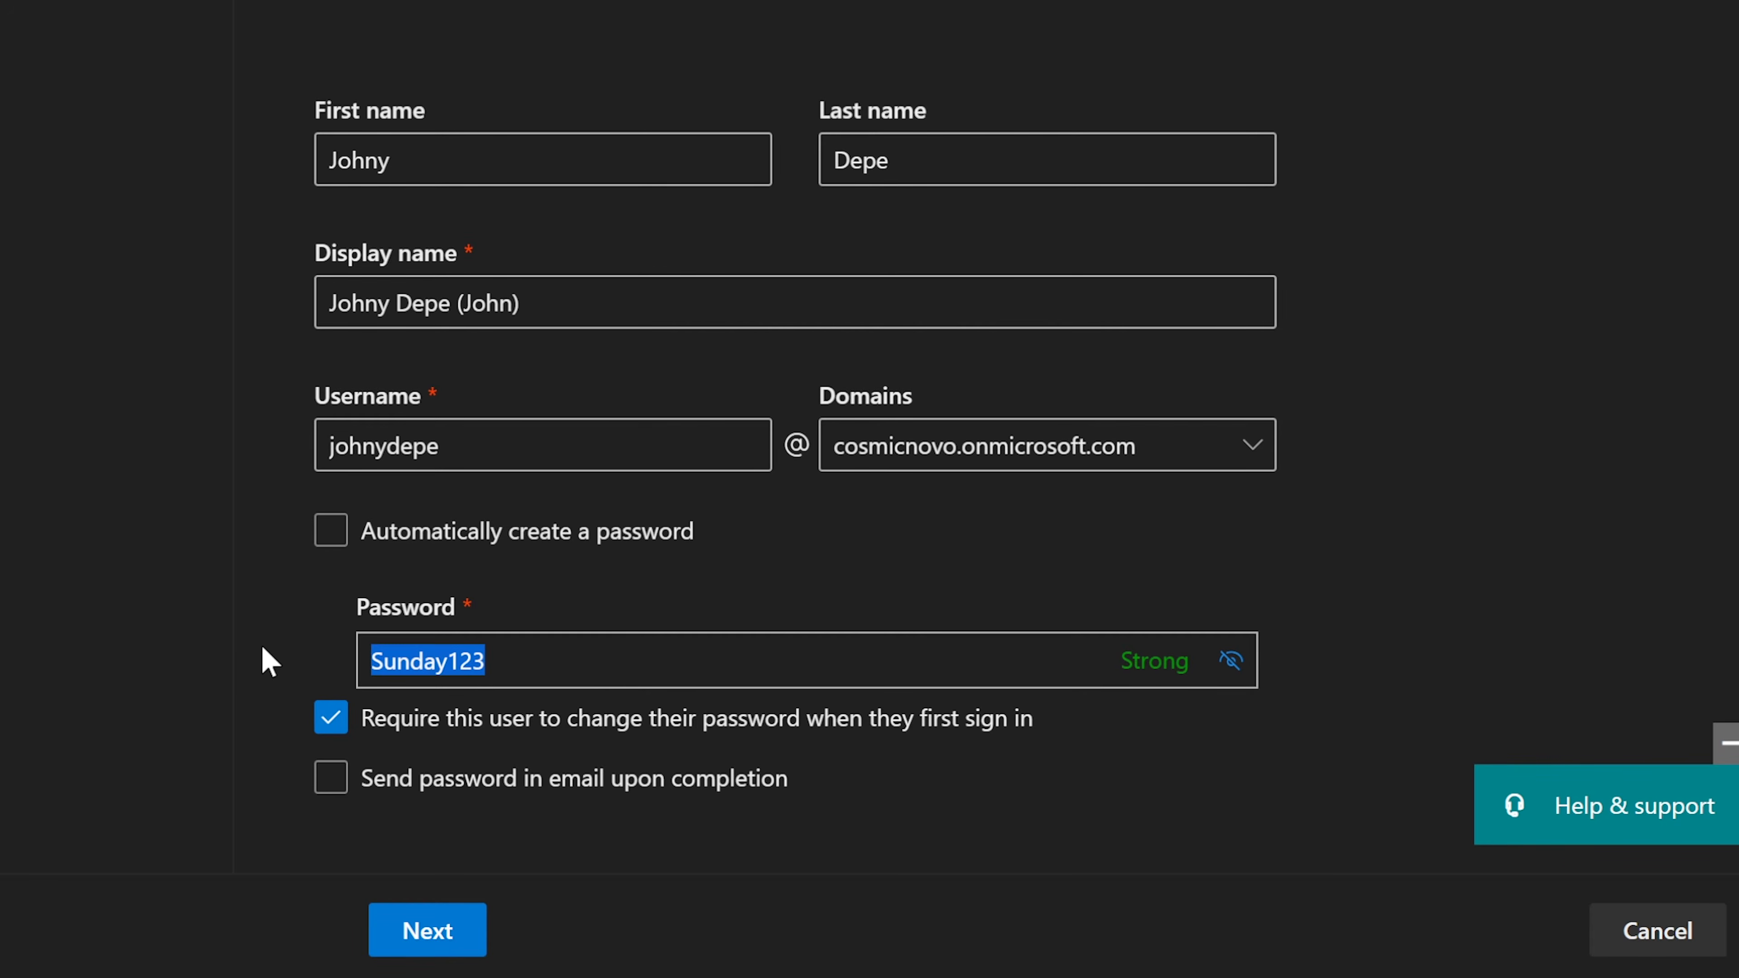
click(262, 648)
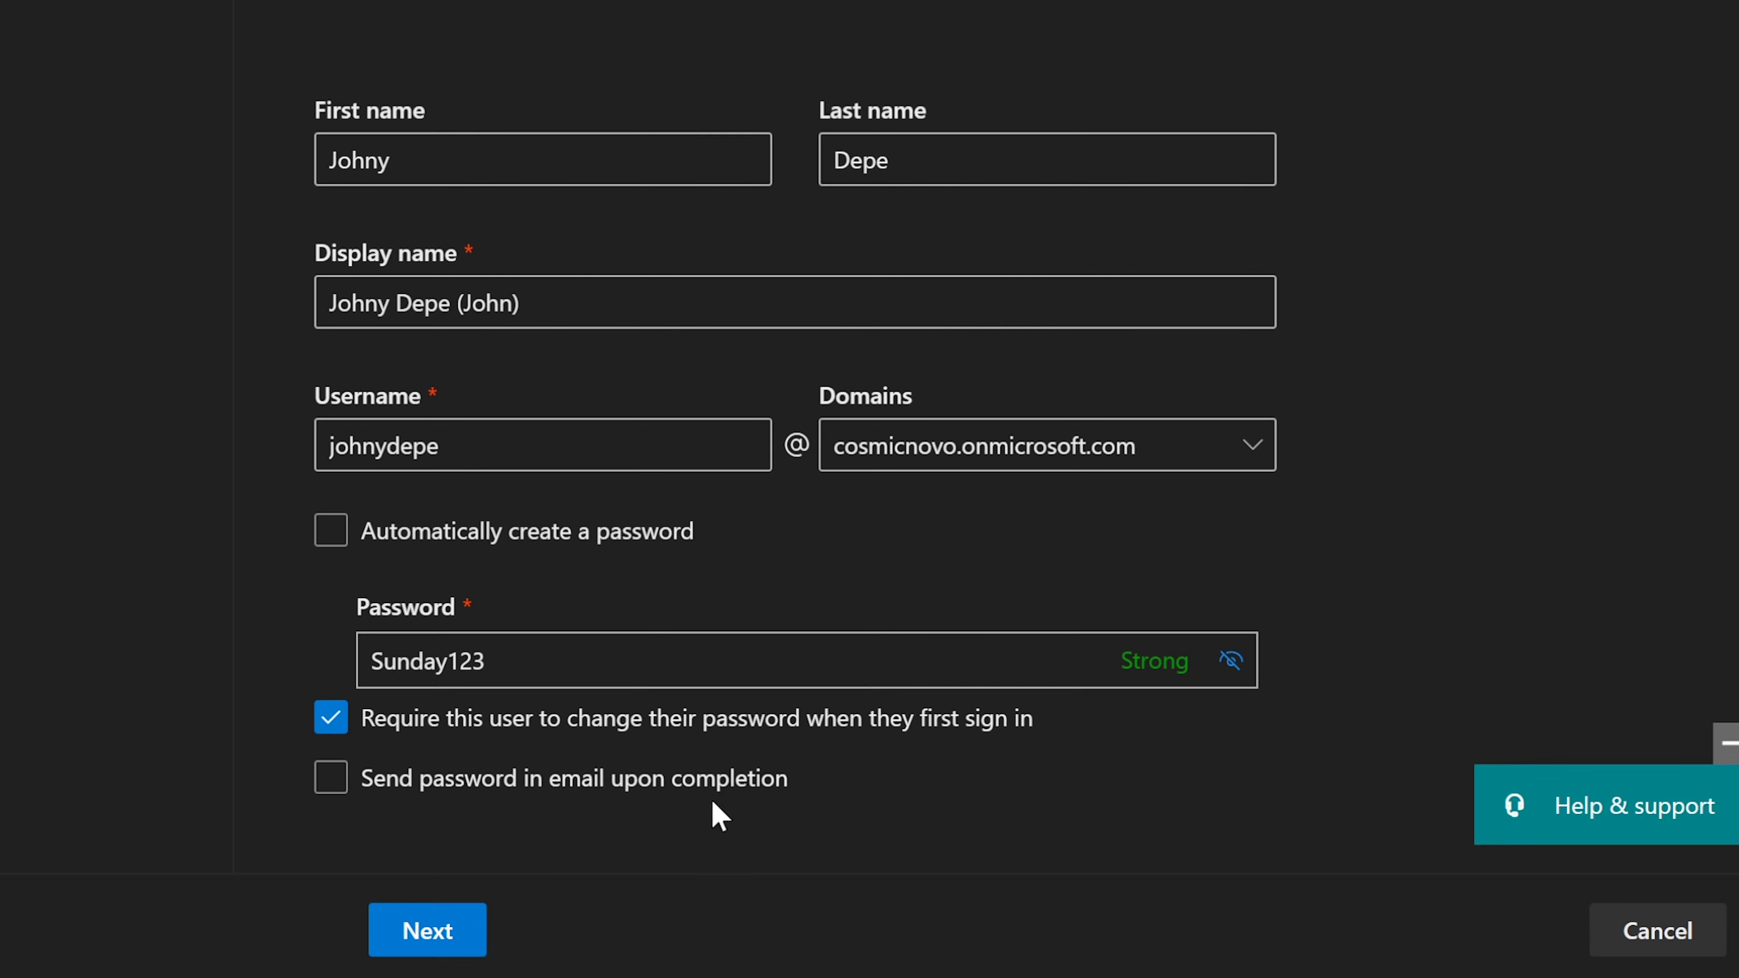
click(439, 933)
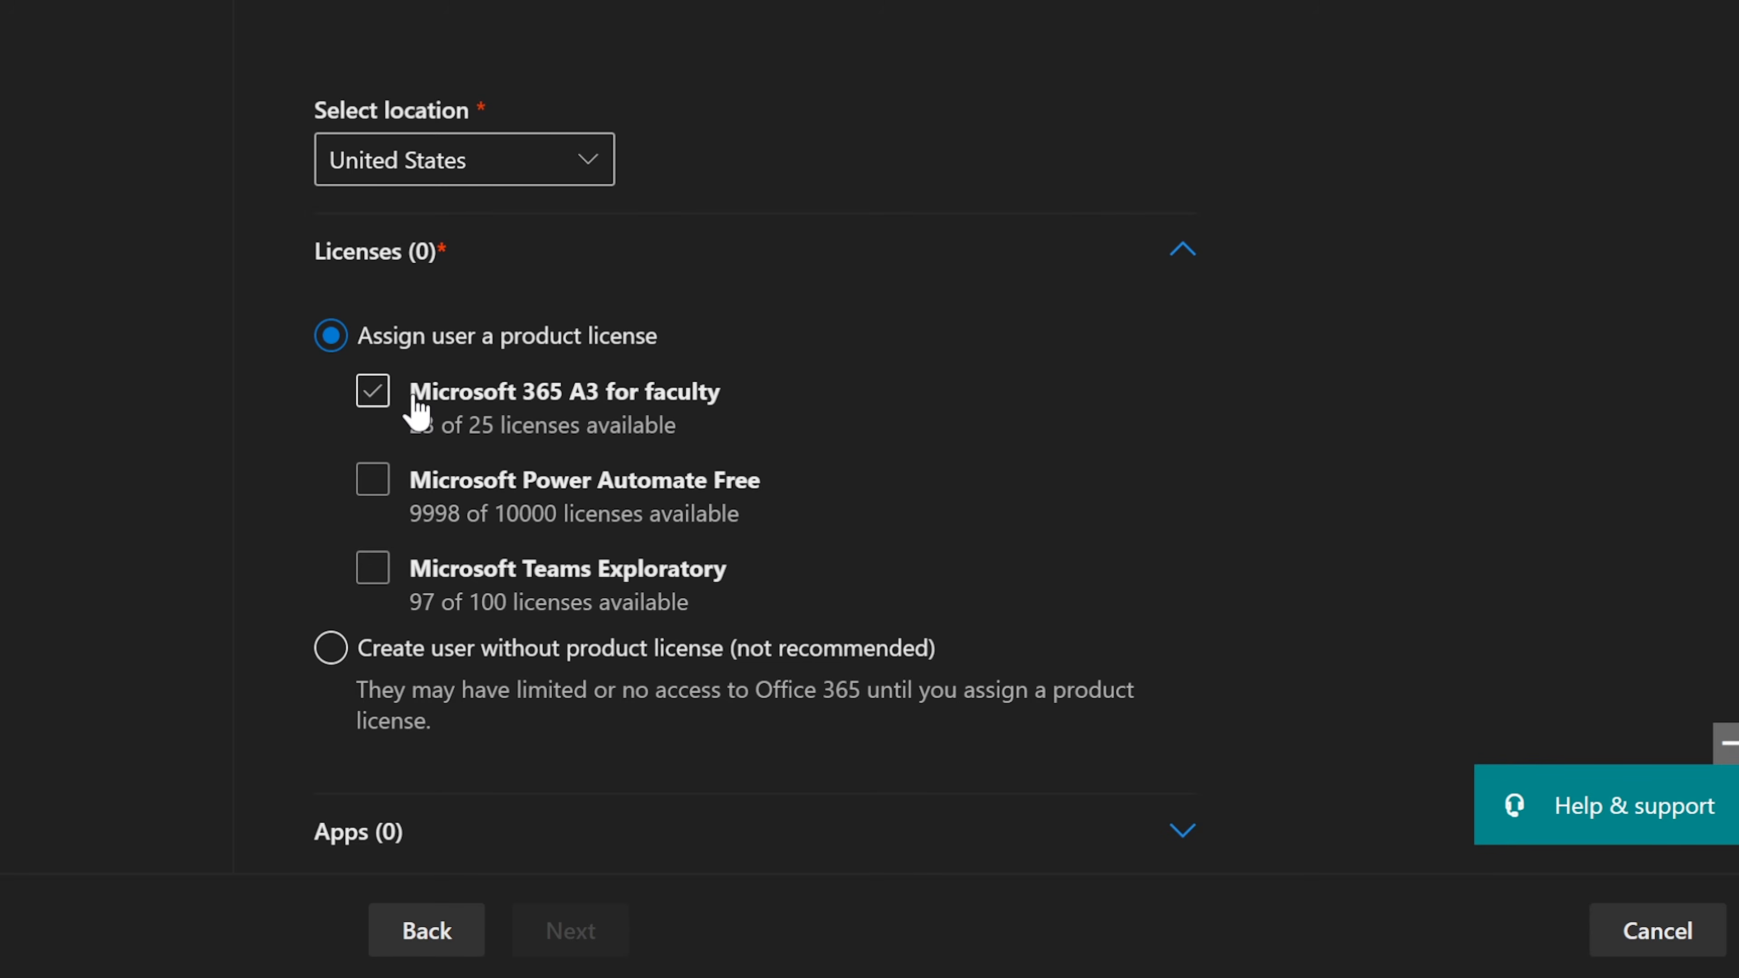
Step: Keep location United States and assign only the Microsoft 365 A3 for faculty licence (22 of 25 left)
click(404, 380)
click(394, 386)
click(387, 401)
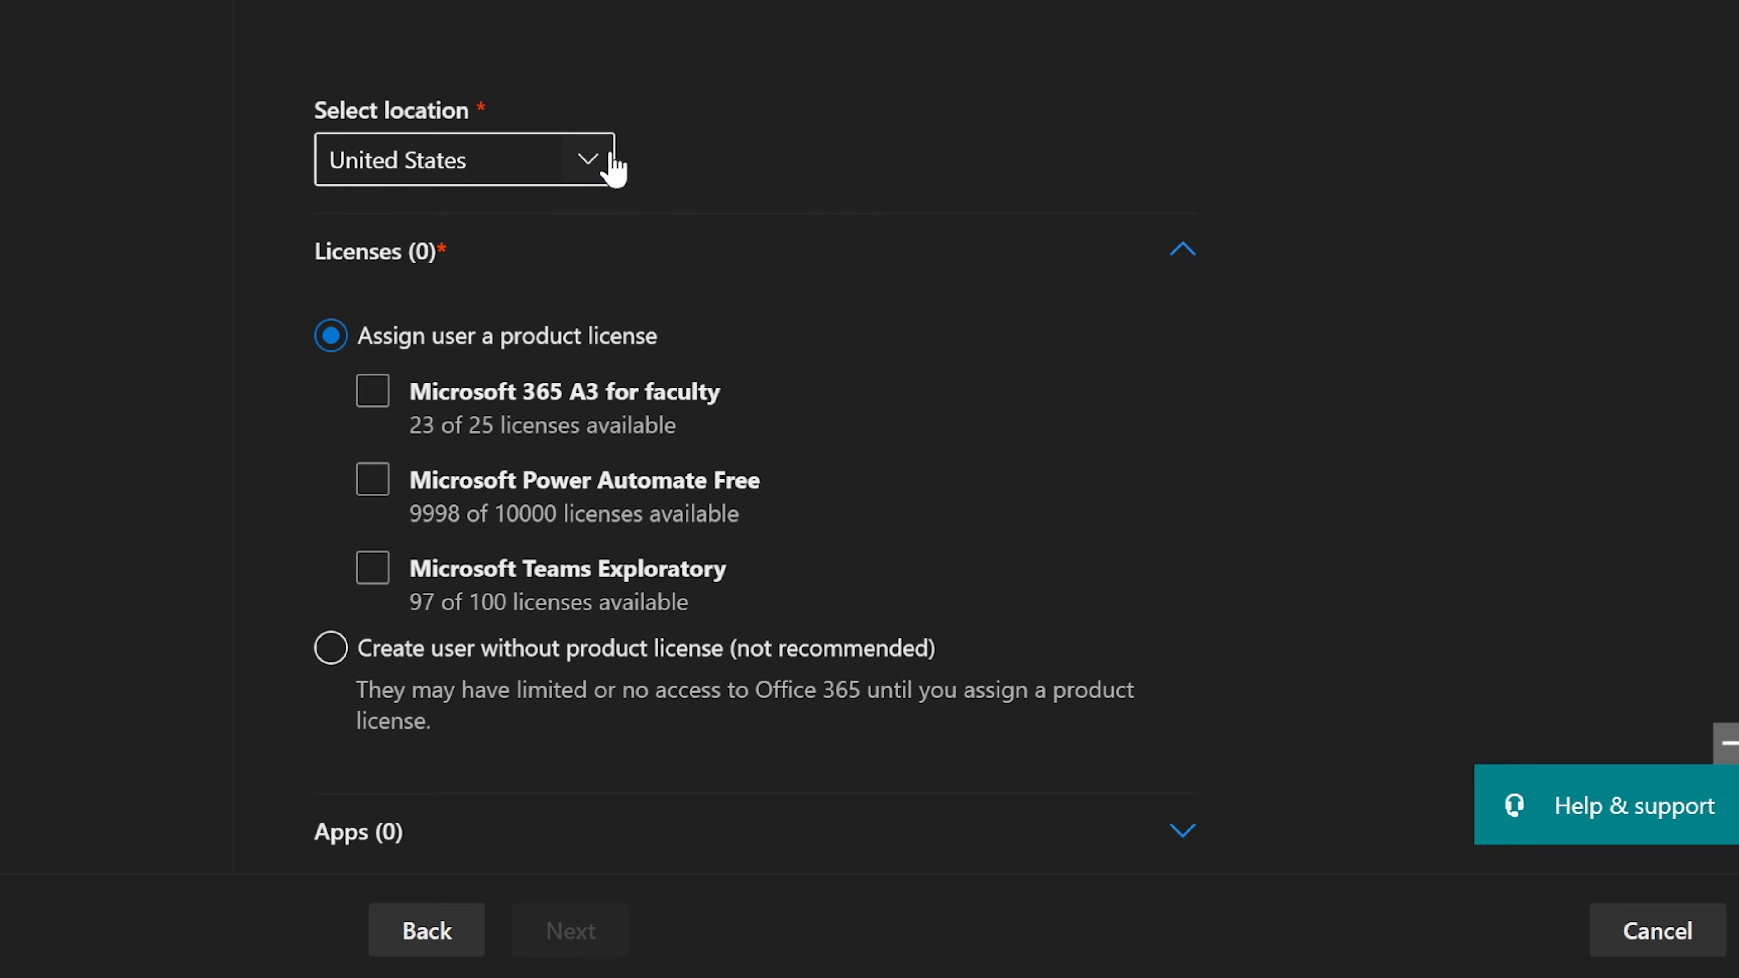
click(590, 166)
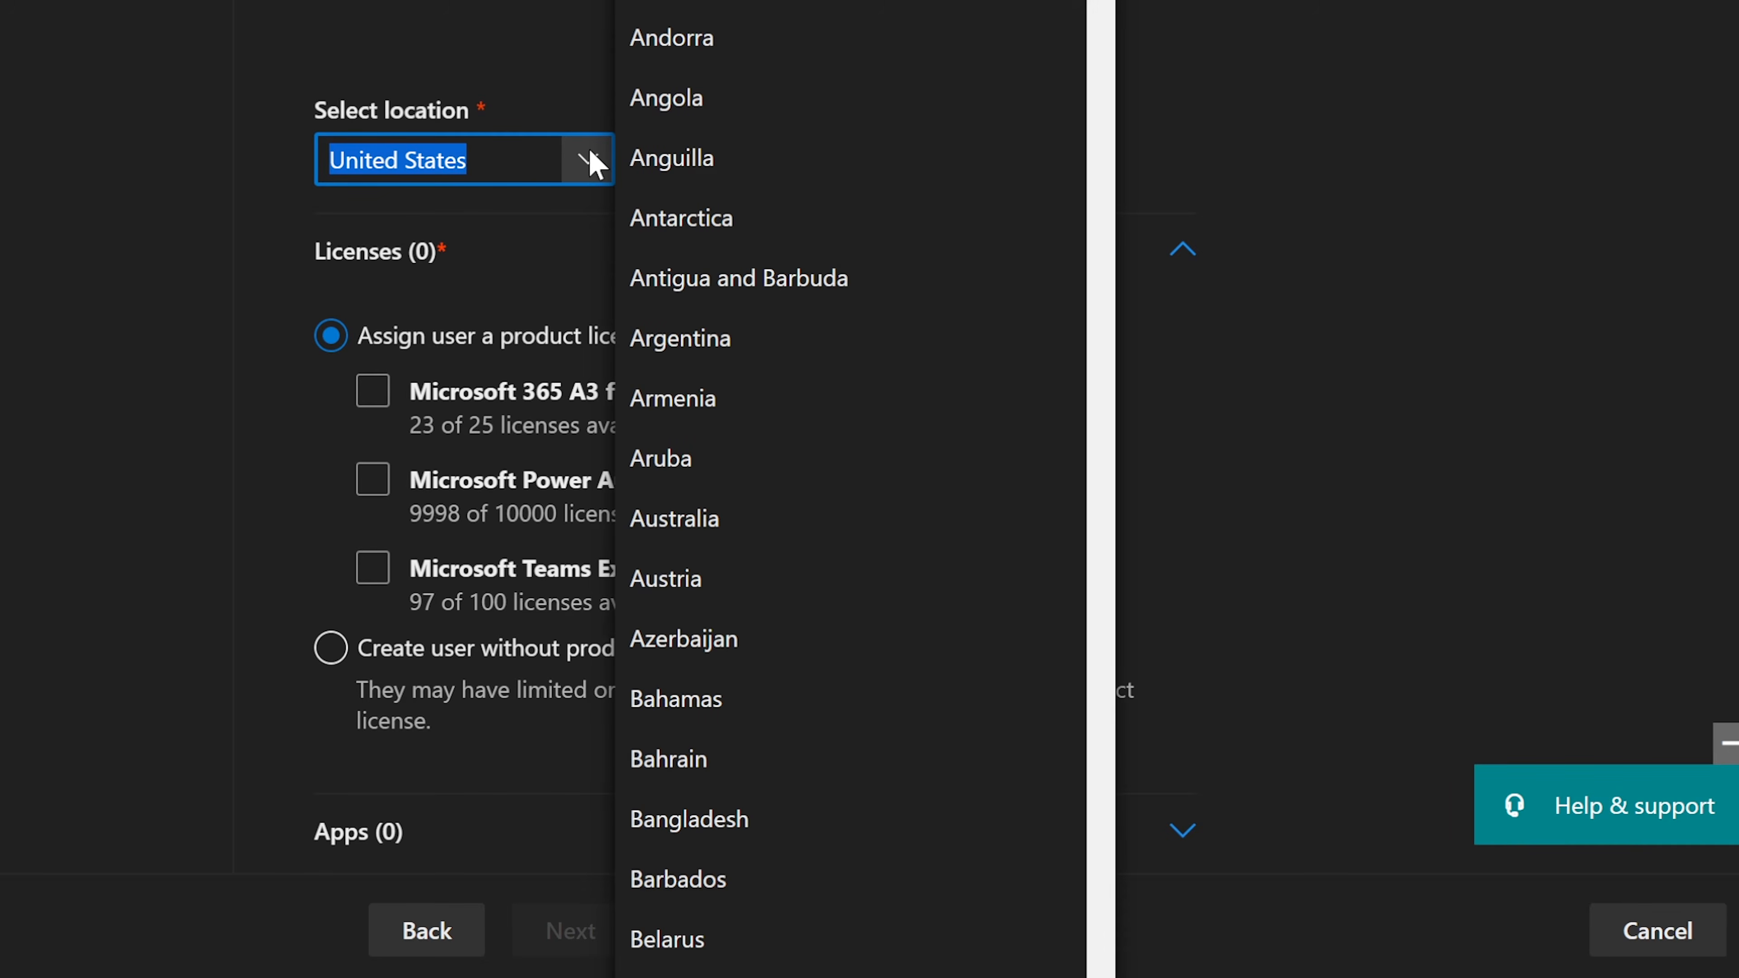
scroll(803, 260, down, 3)
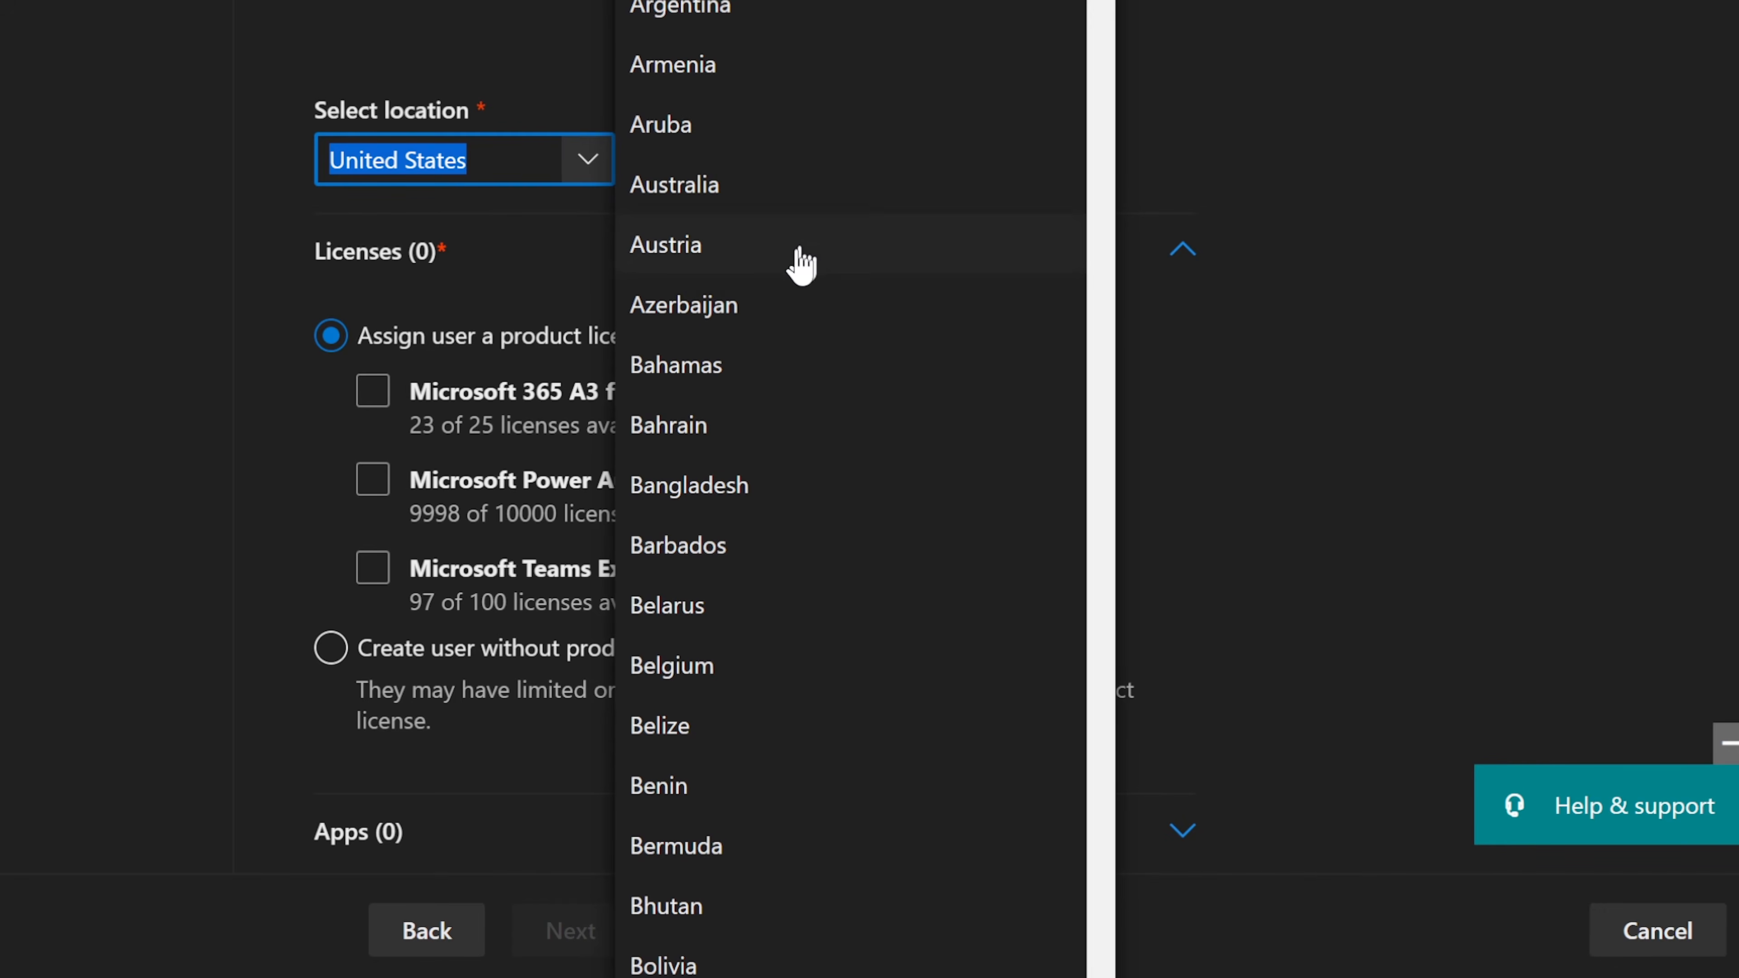
key(Escape)
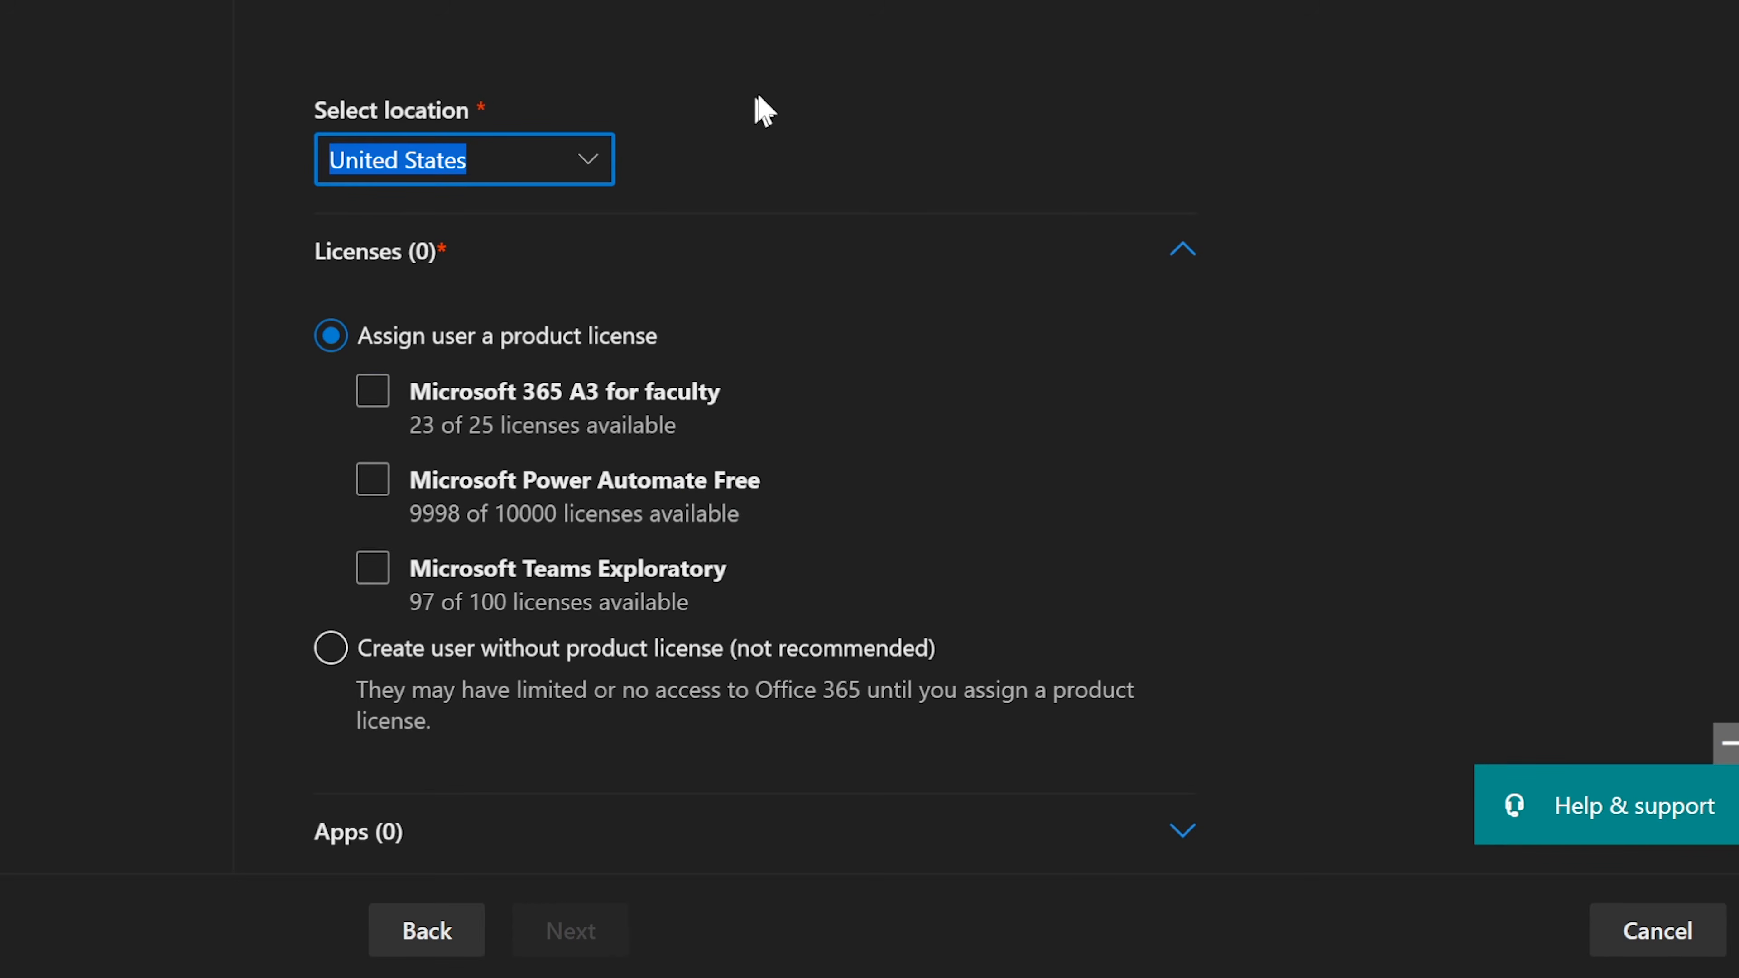
click(777, 82)
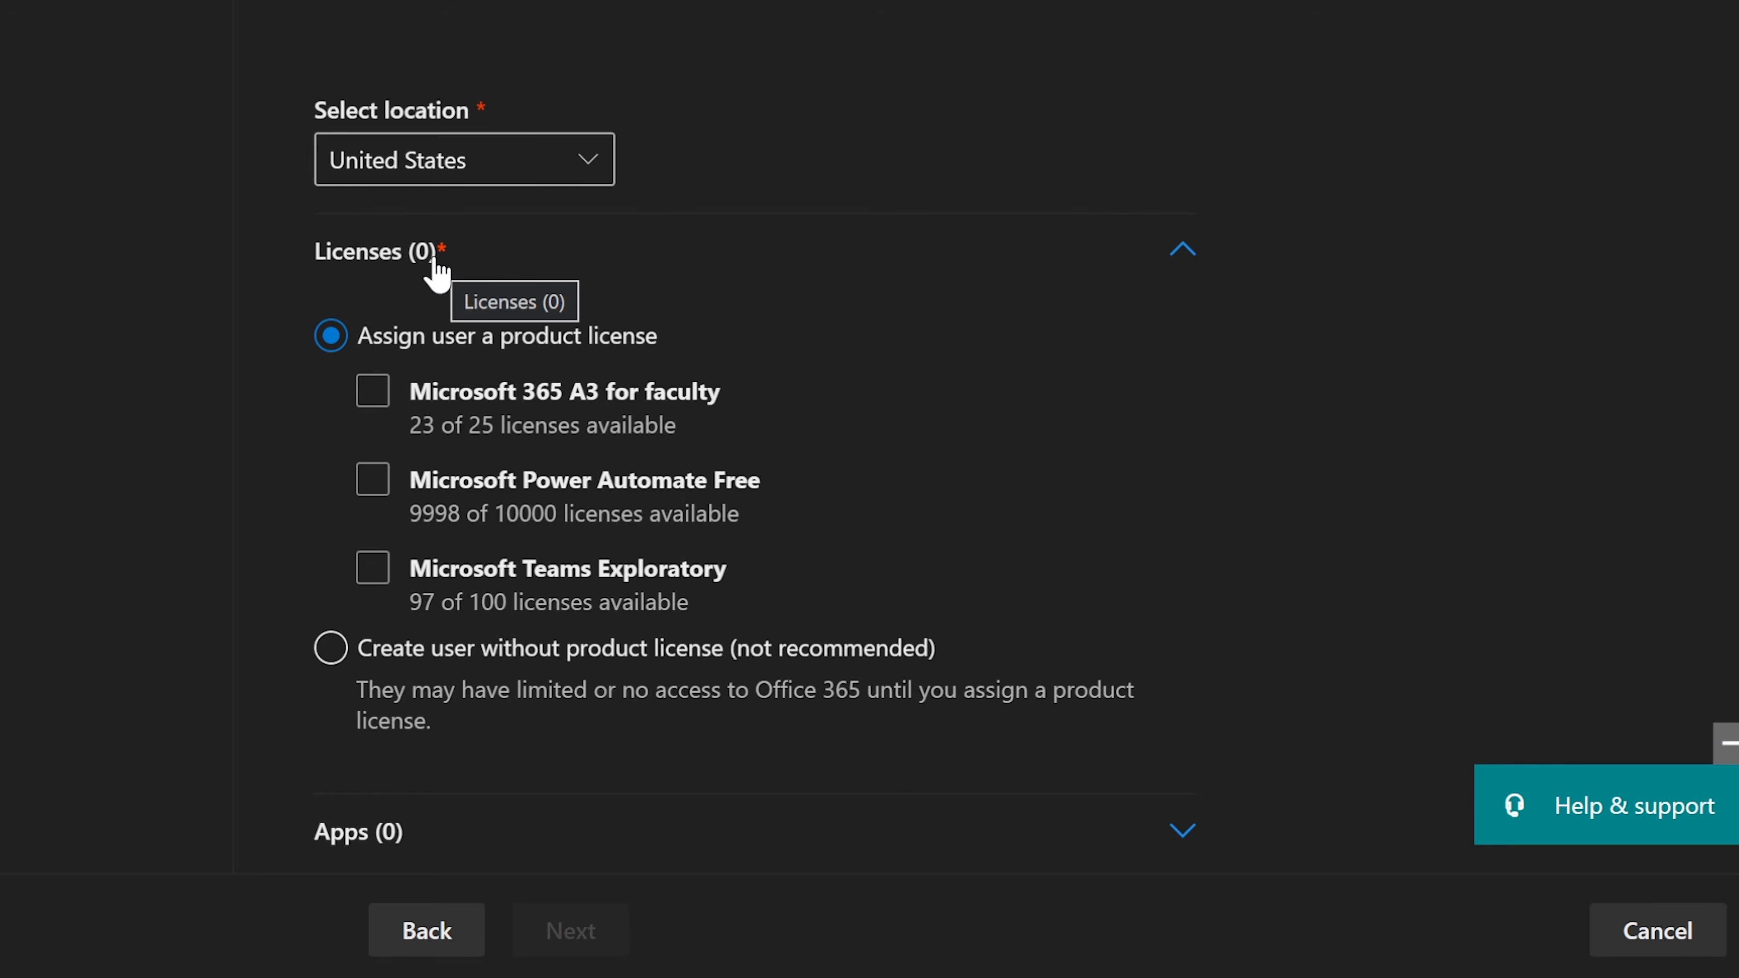
click(369, 401)
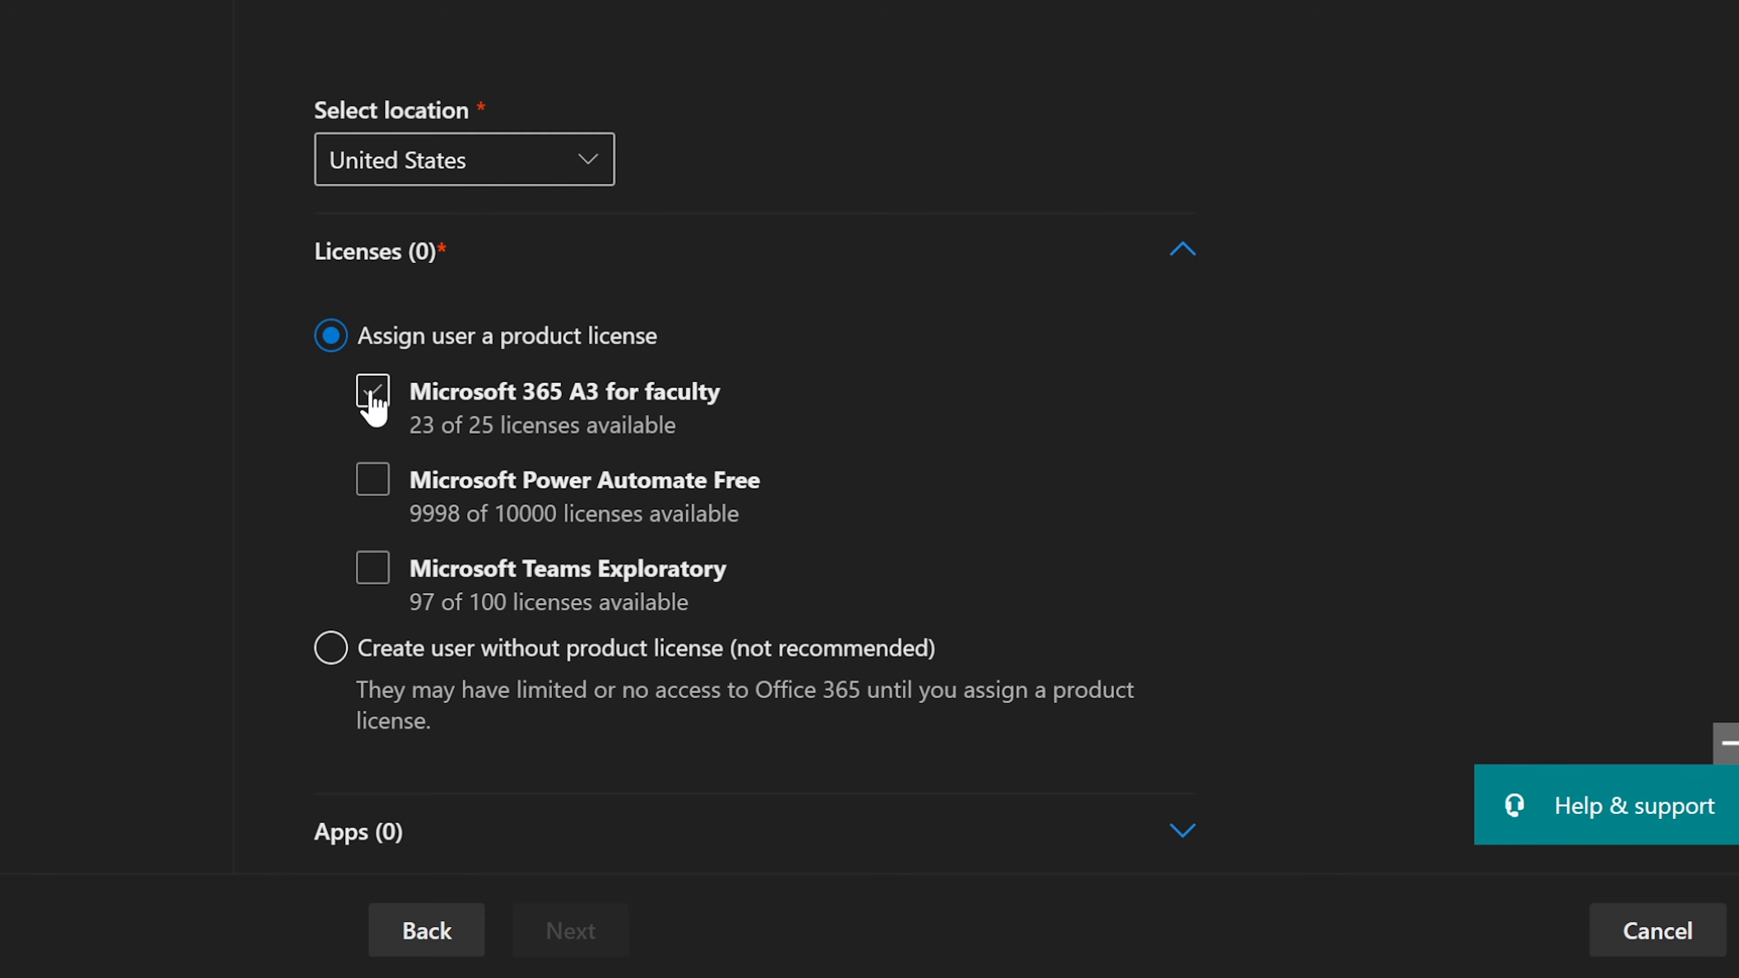
click(373, 397)
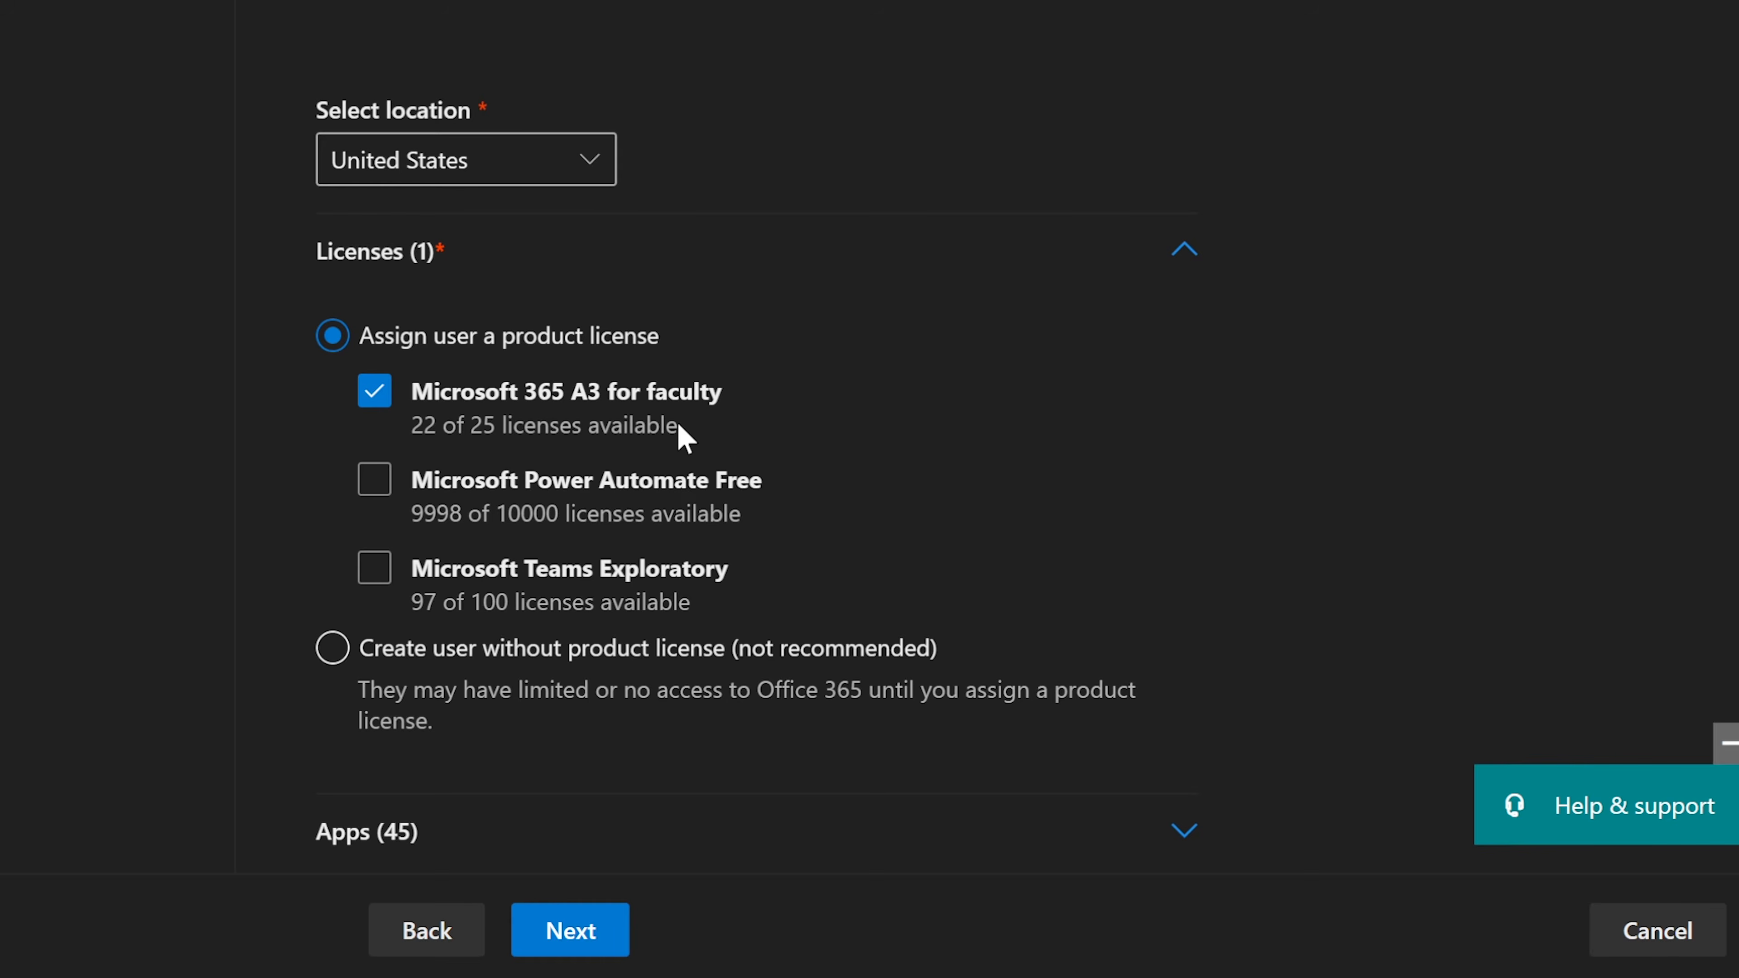
scroll(685, 438, down, 1)
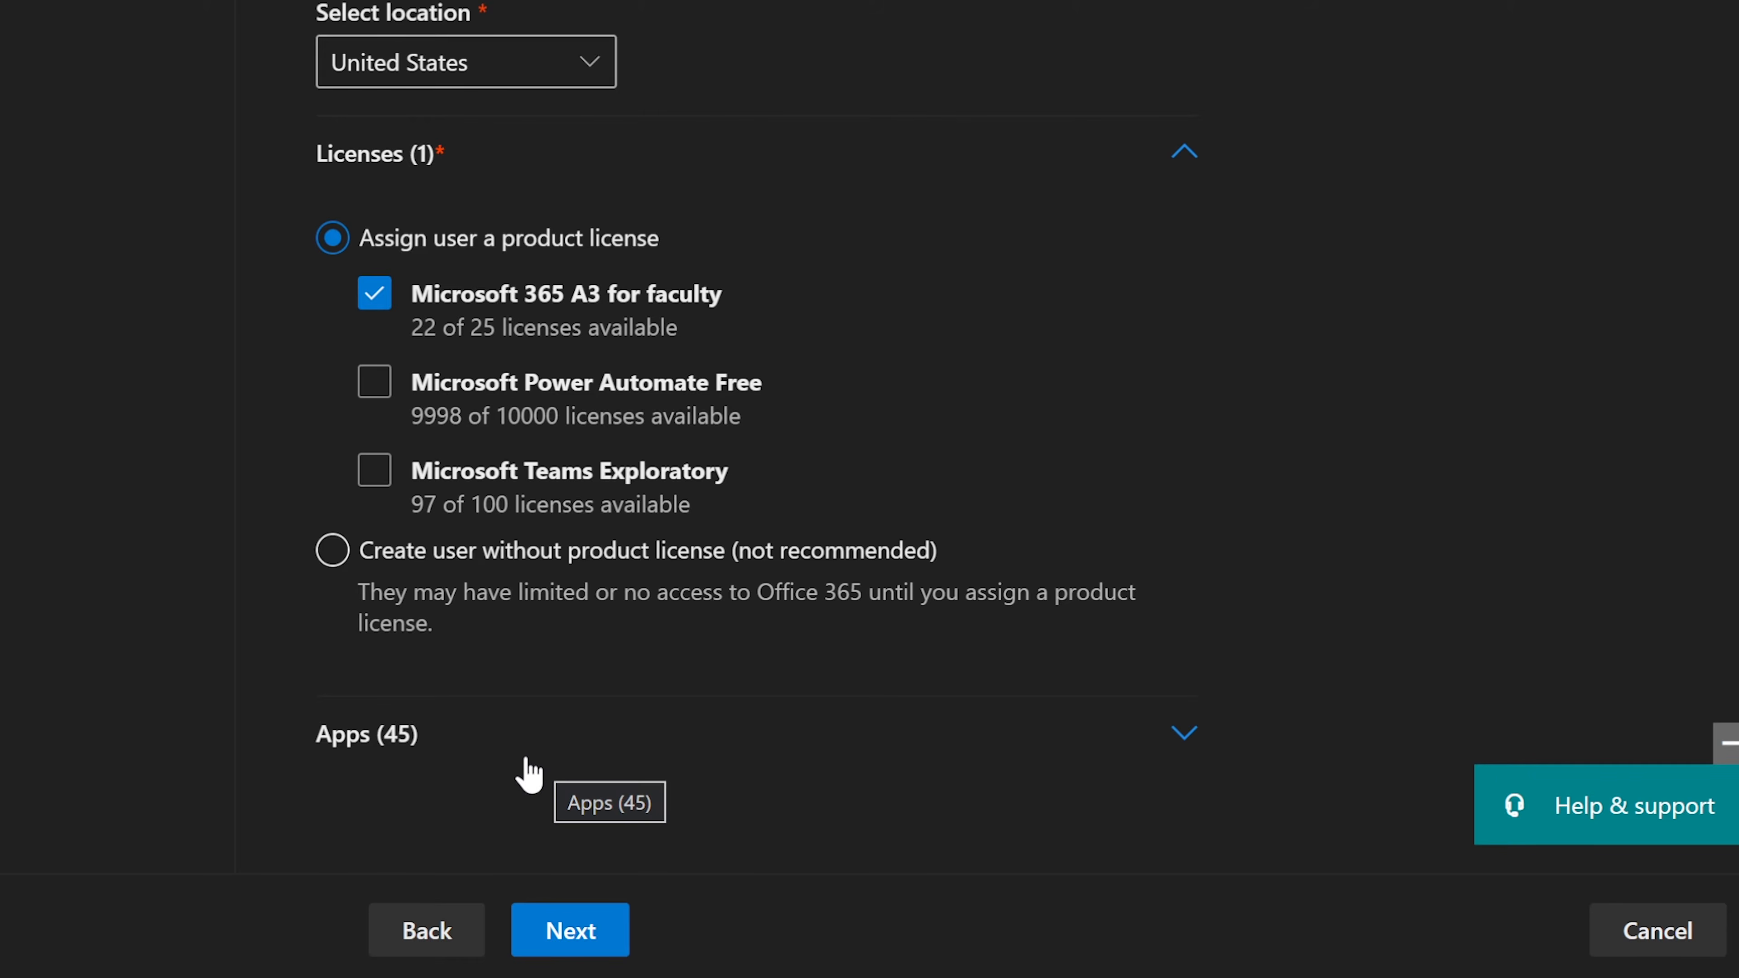
Step: Expand the licence's apps and show only those for Microsoft 365 A3 for faculty
click(393, 739)
scroll(427, 719, down, 10)
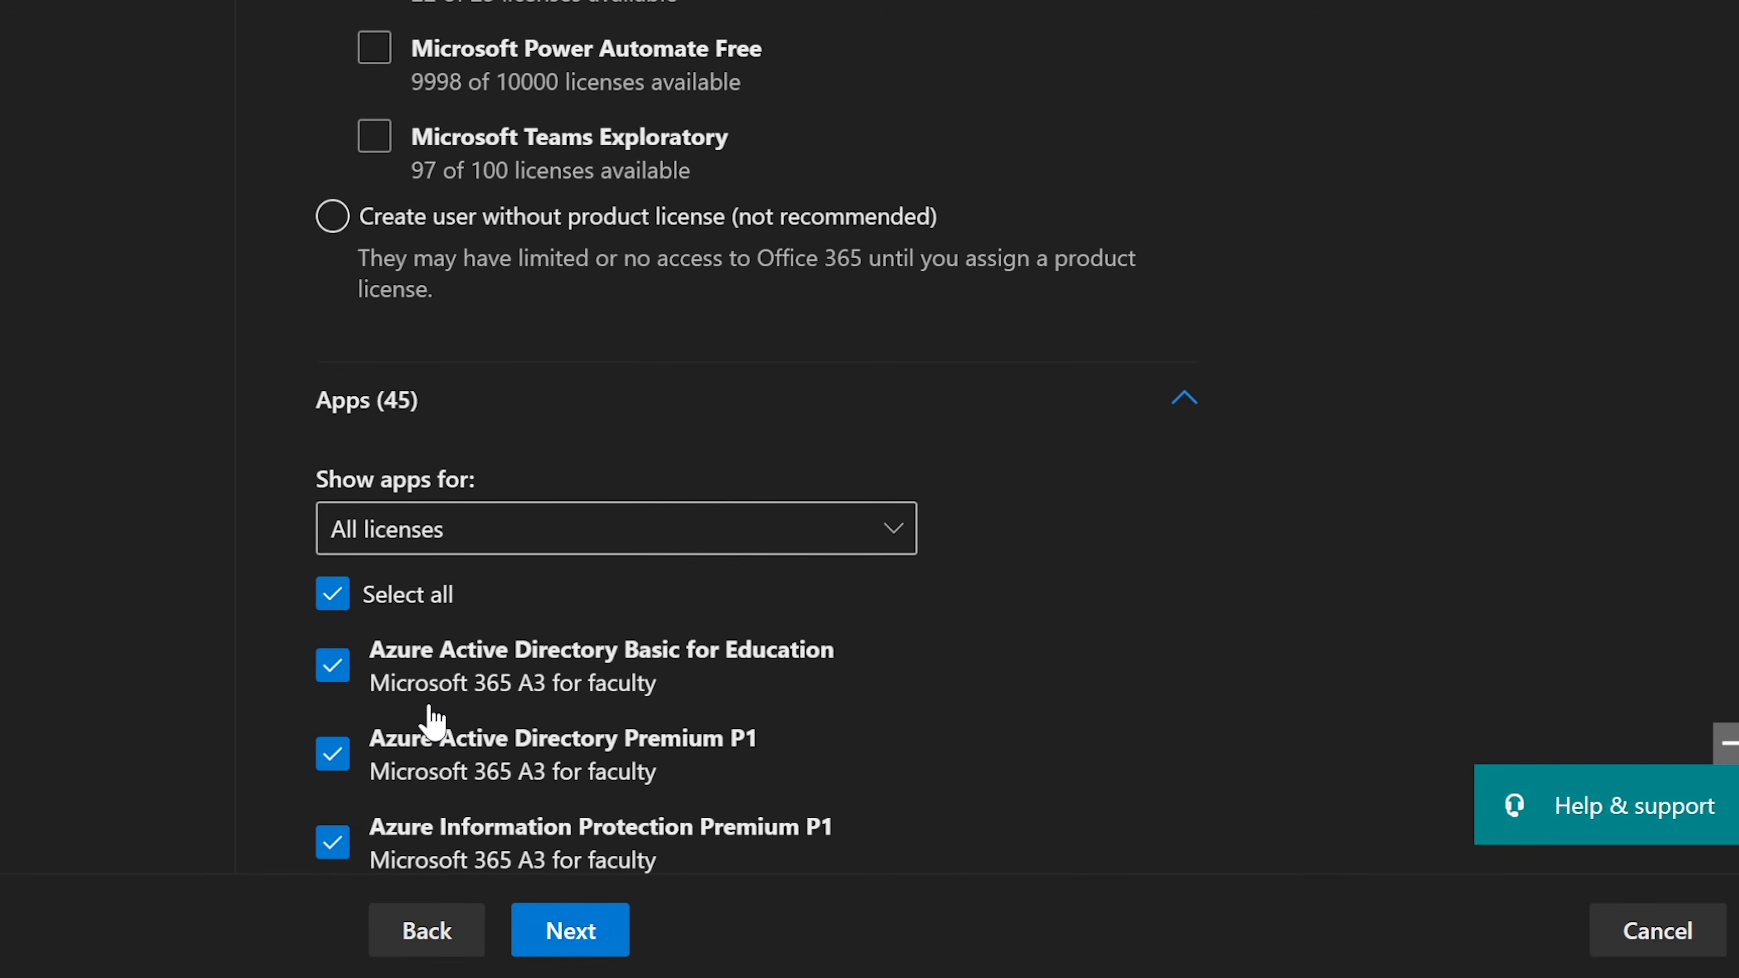
click(862, 27)
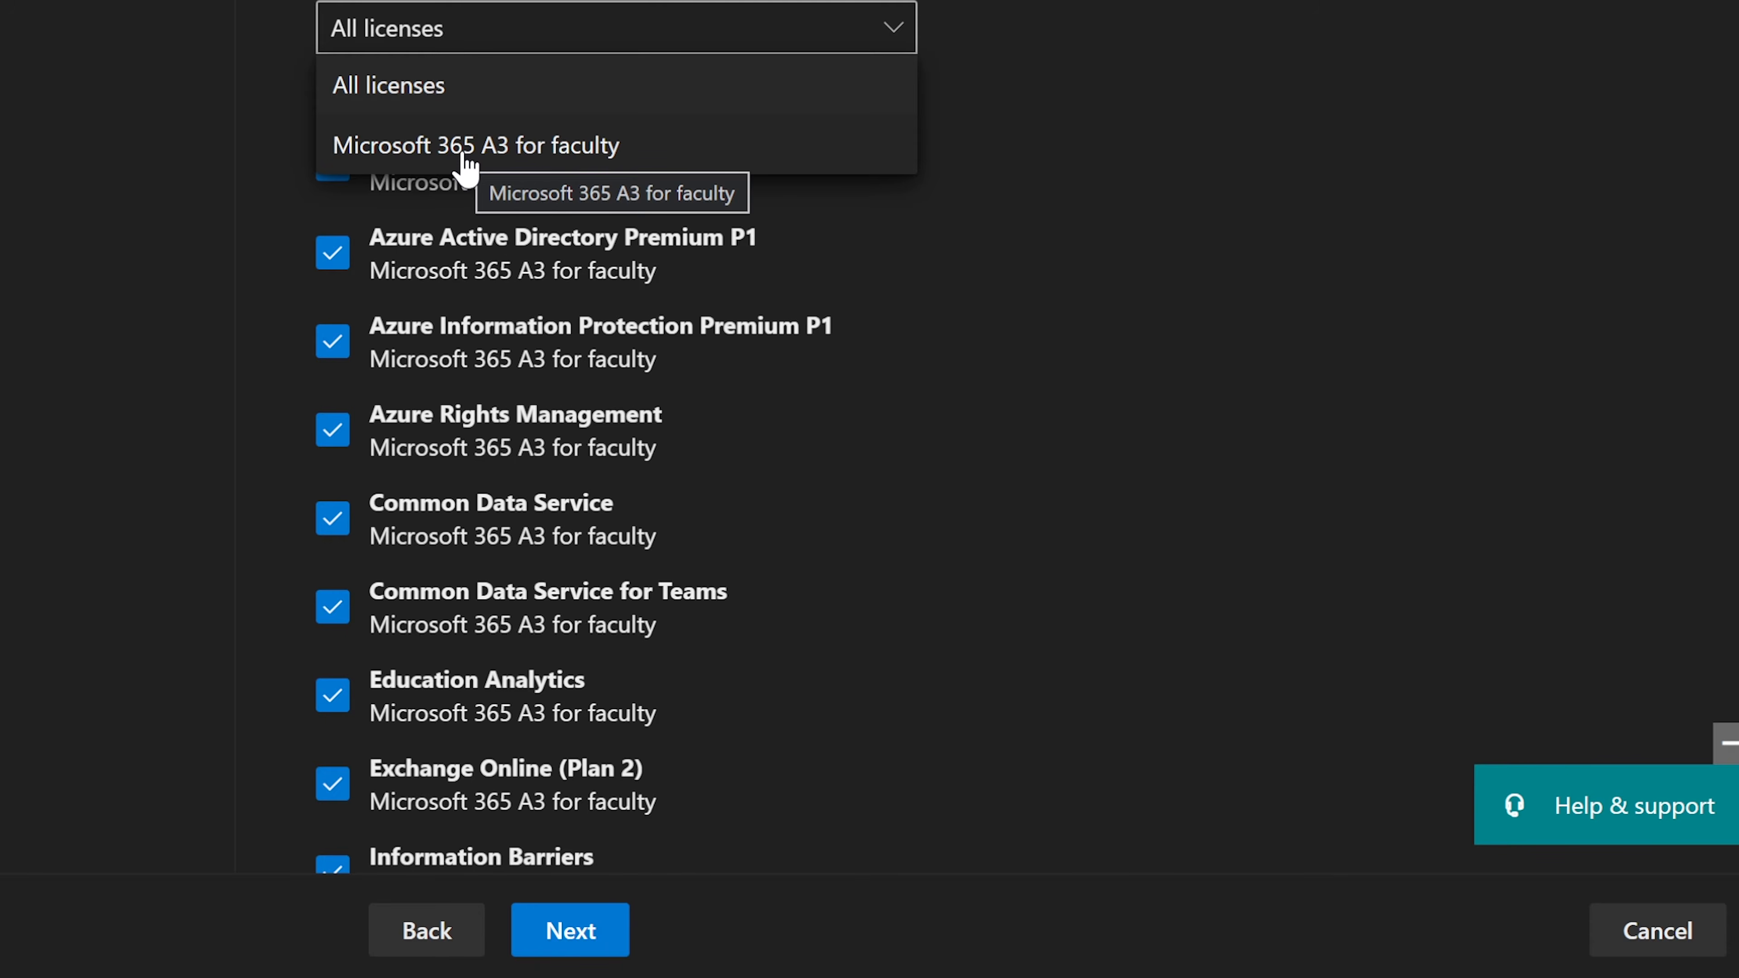
click(605, 161)
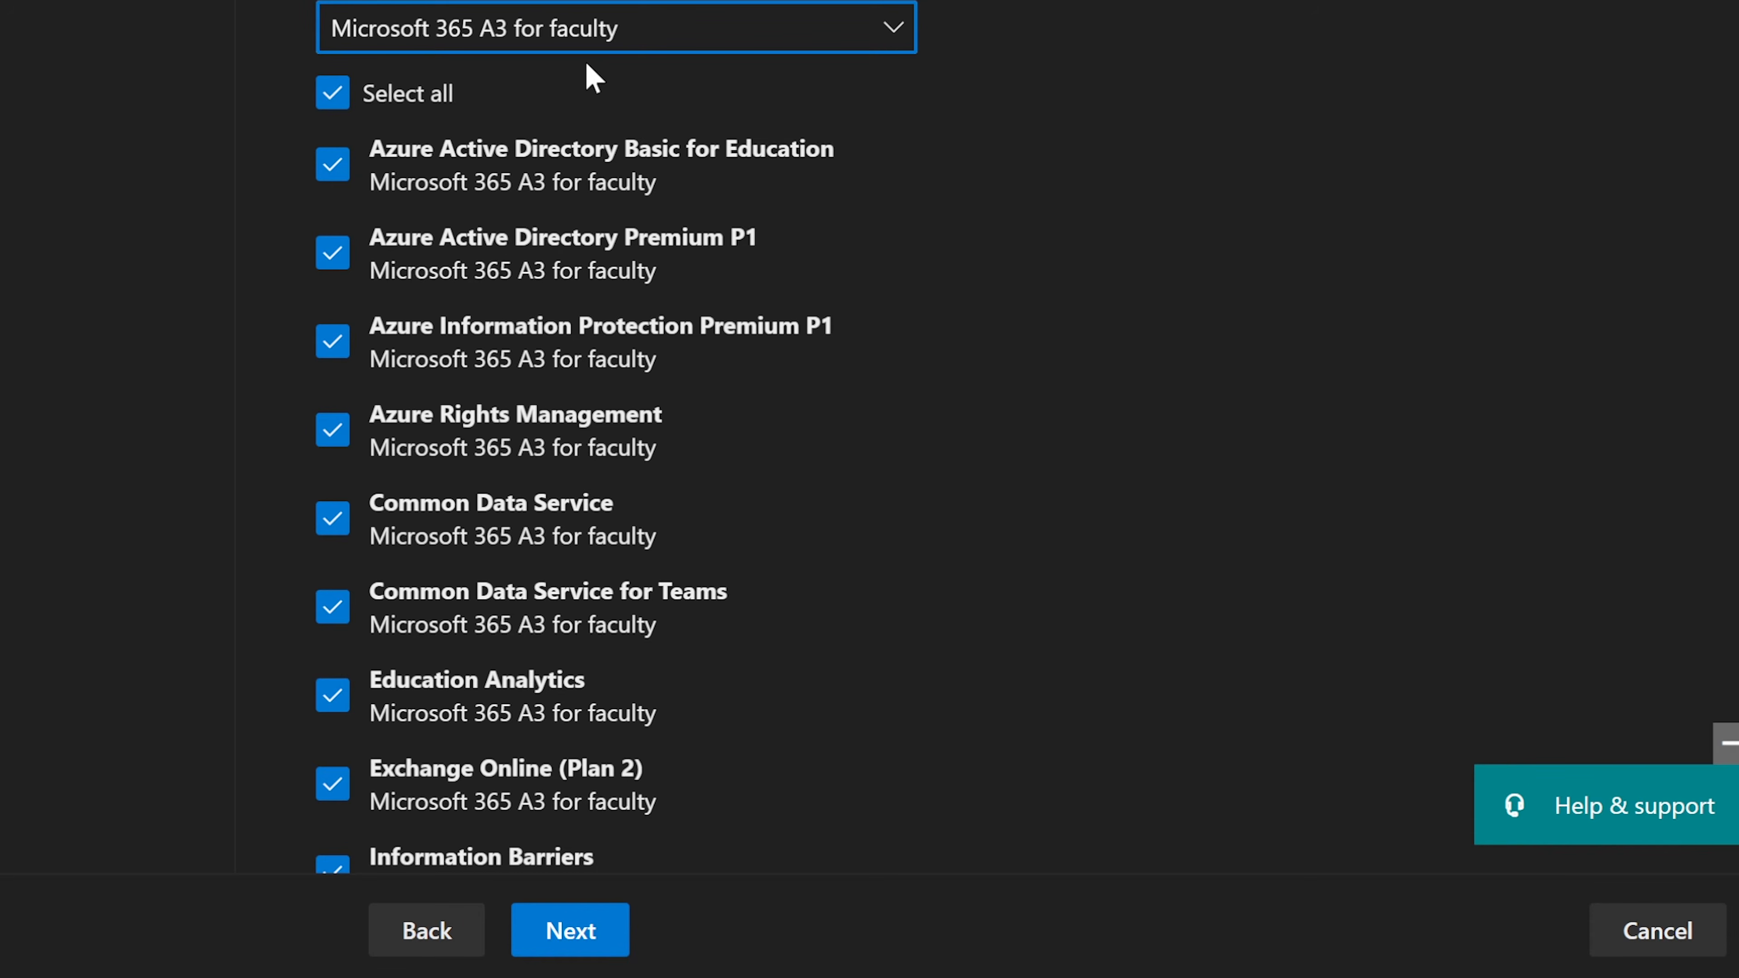
scroll(661, 179, down, 2)
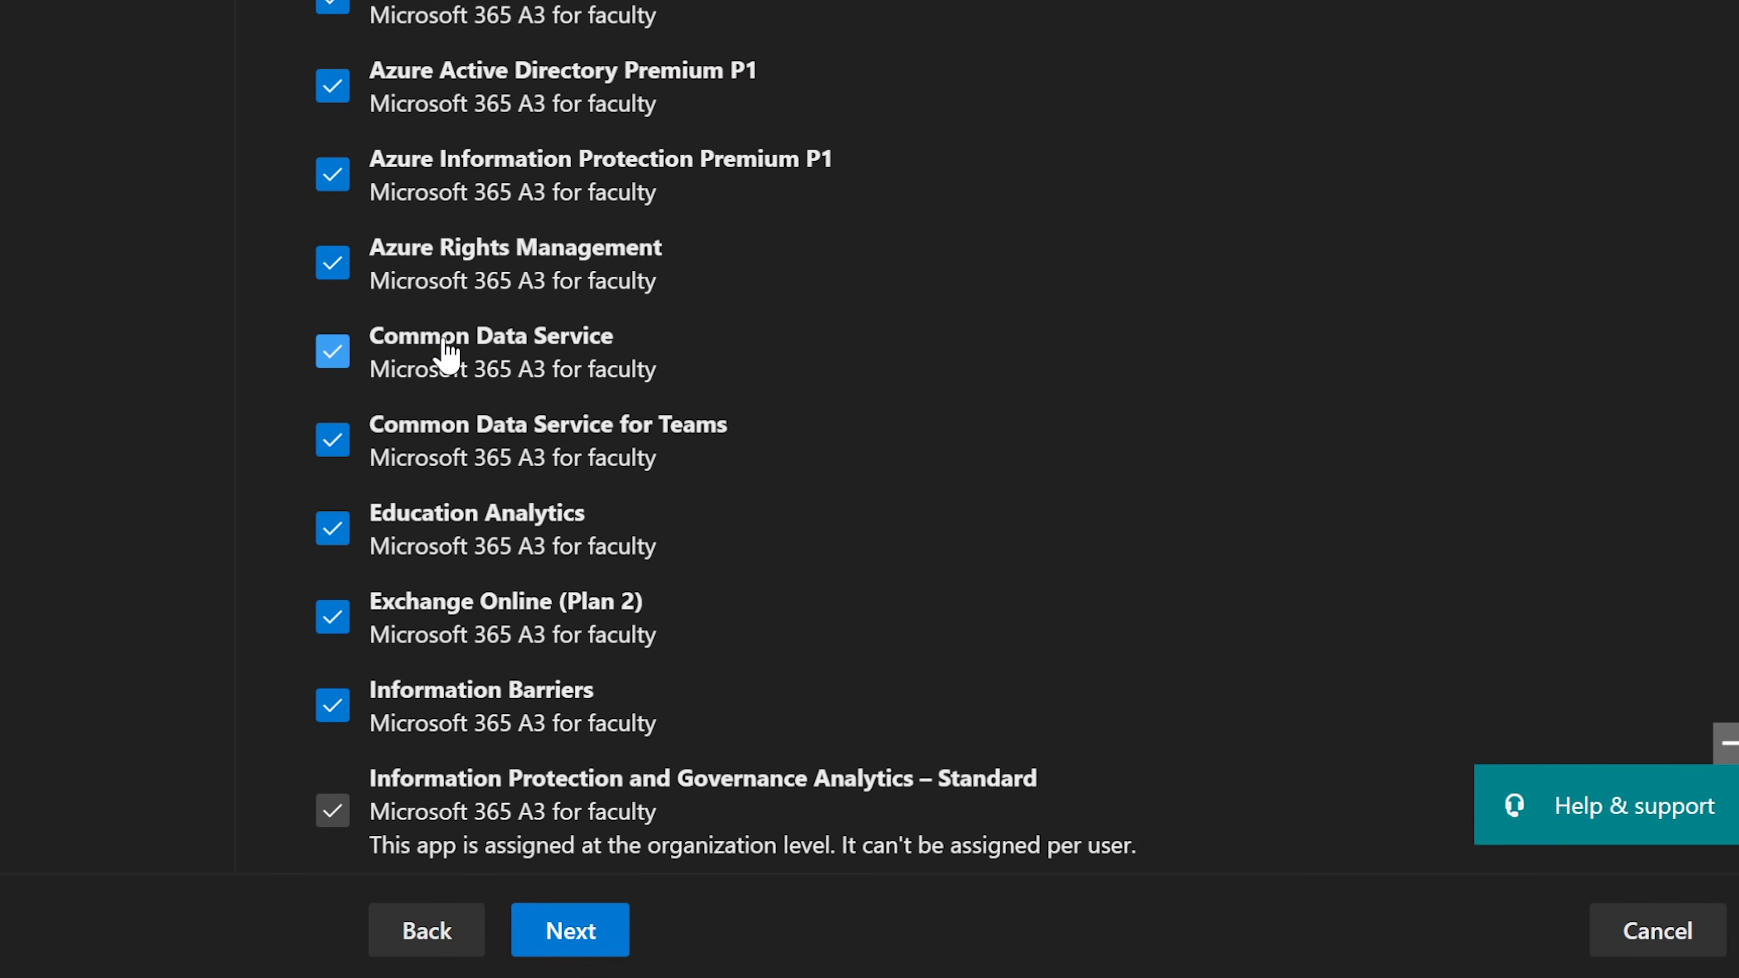
Step: Review the 45 apps, leaving Azure Information Protection Premium P1 and Microsoft Teams enabled
click(332, 180)
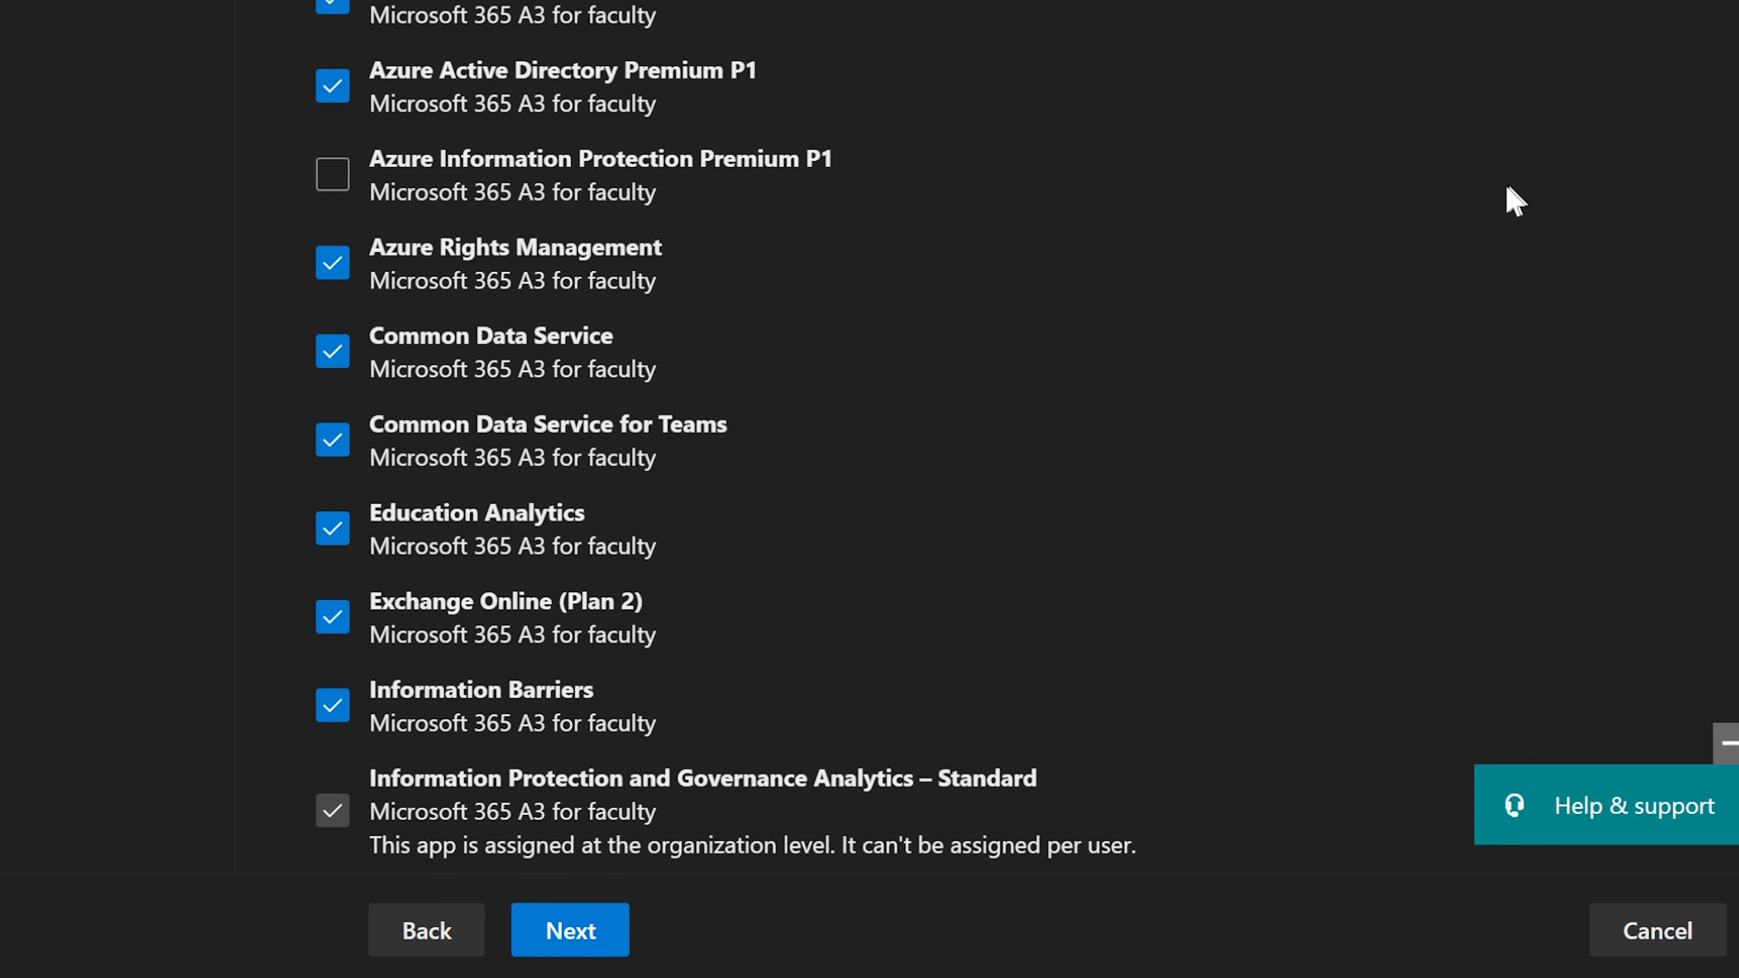
click(332, 174)
scroll(992, 535, down, 1)
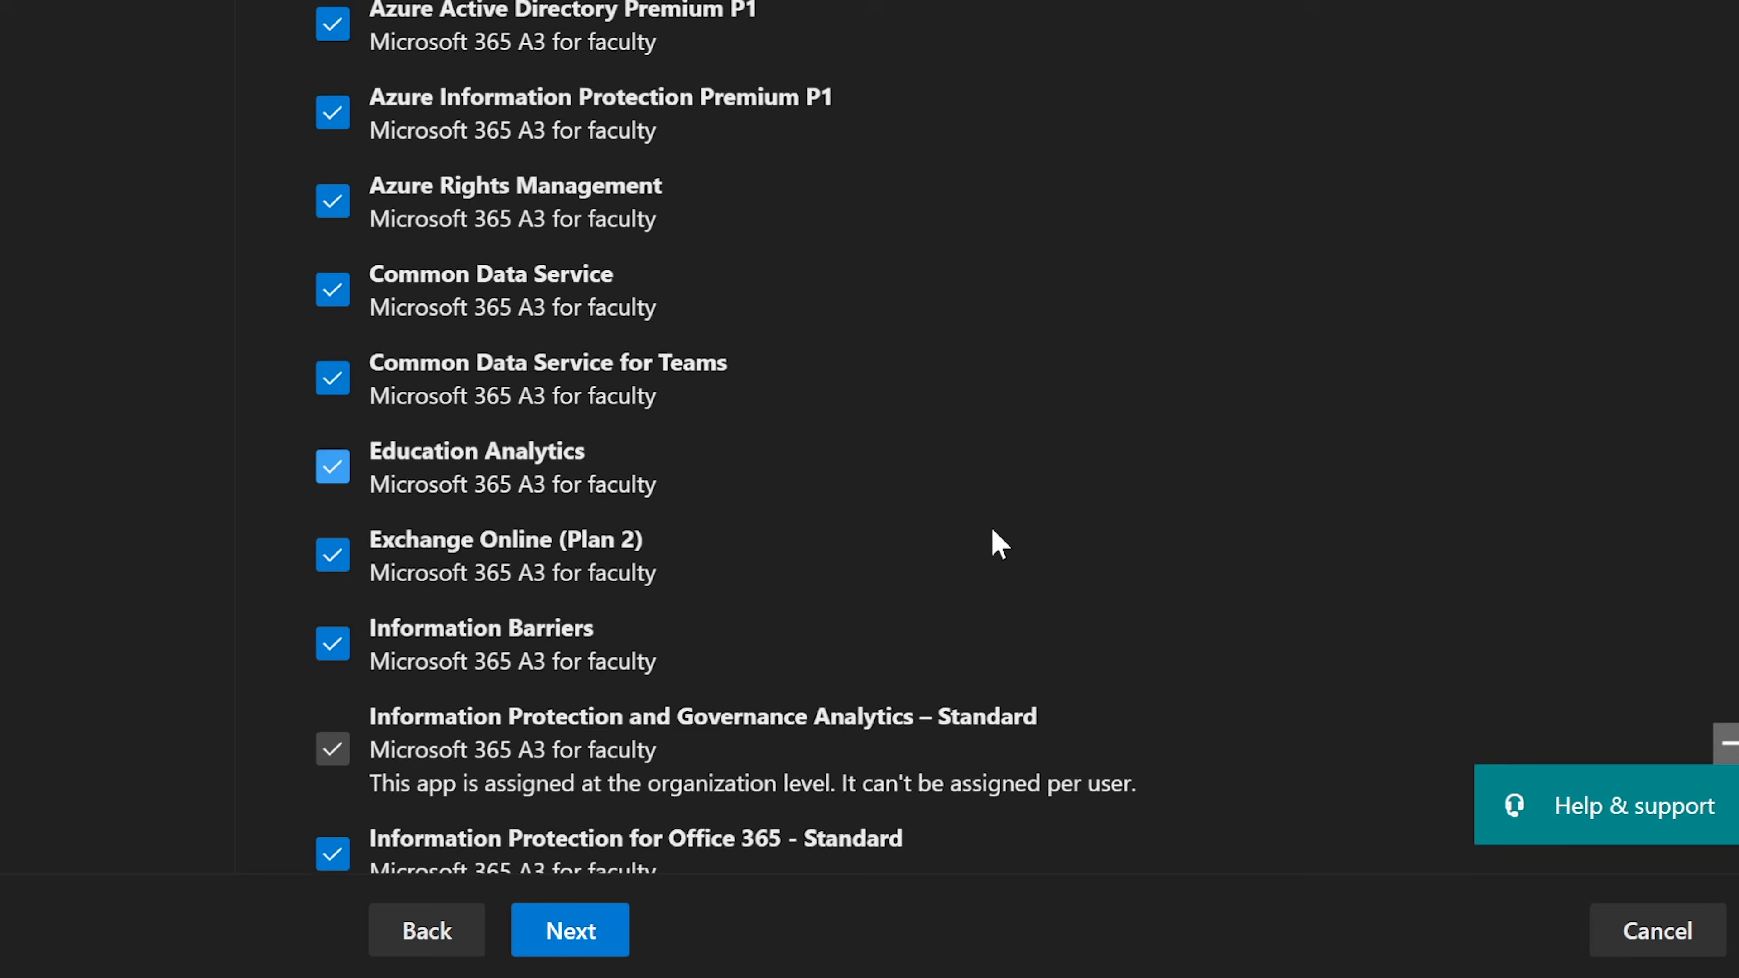
scroll(994, 535, down, 6)
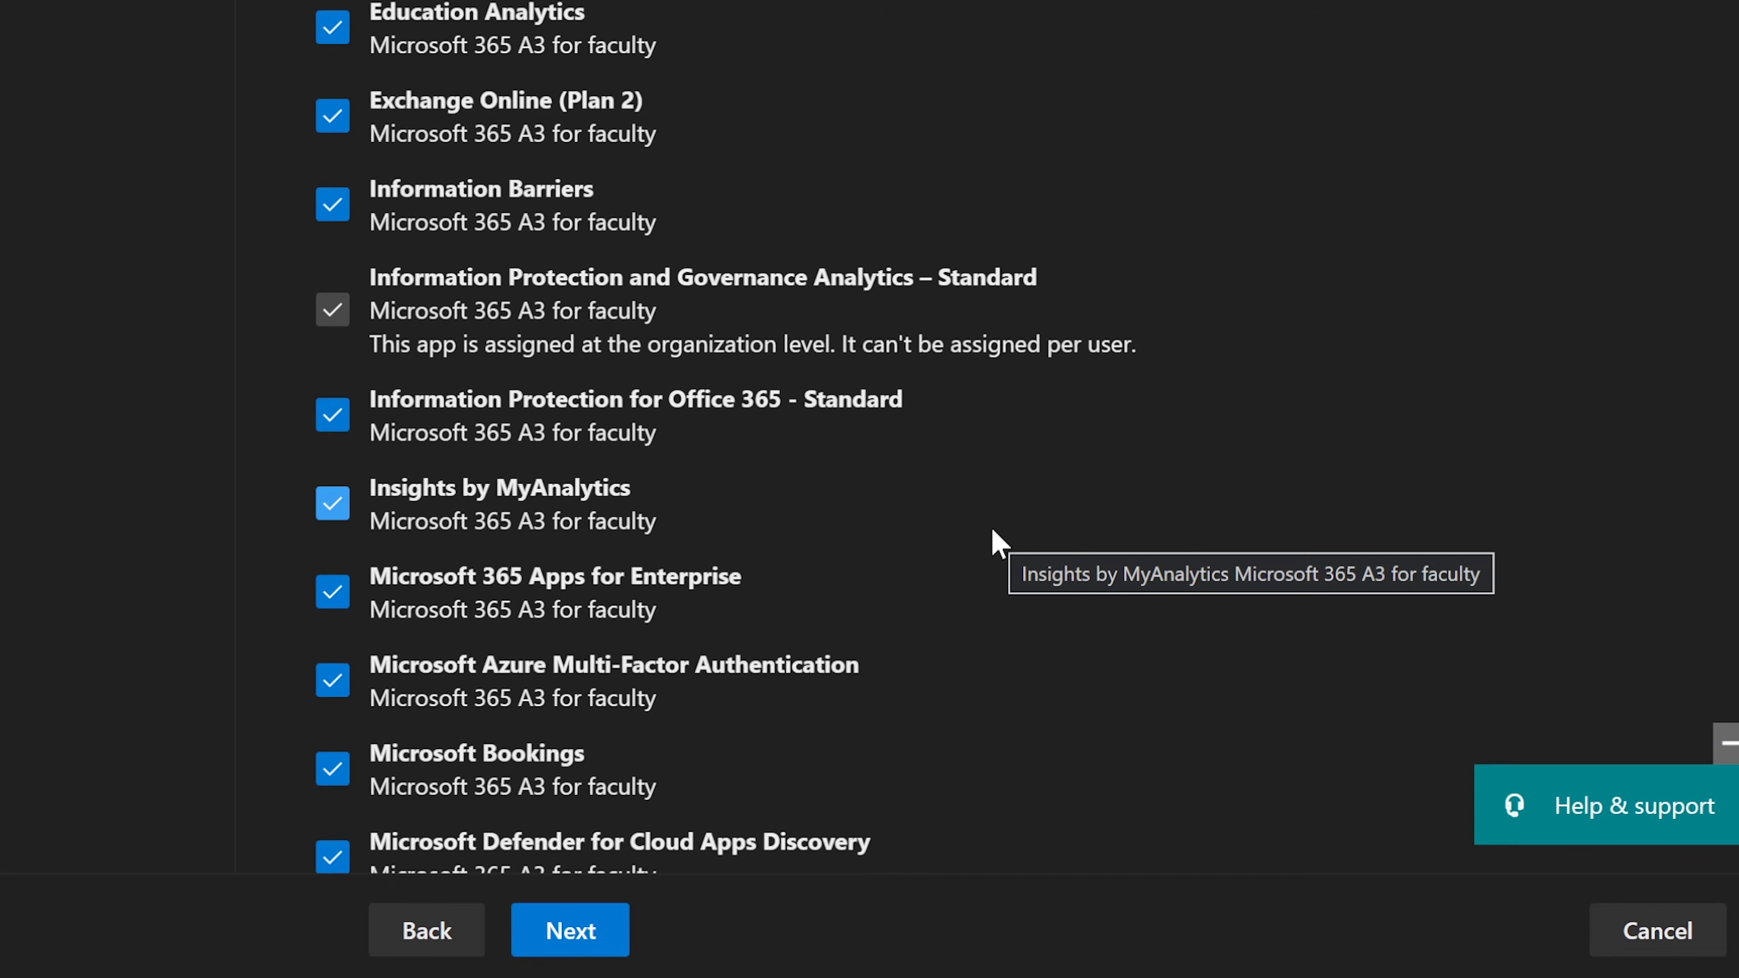
scroll(993, 529, down, 2)
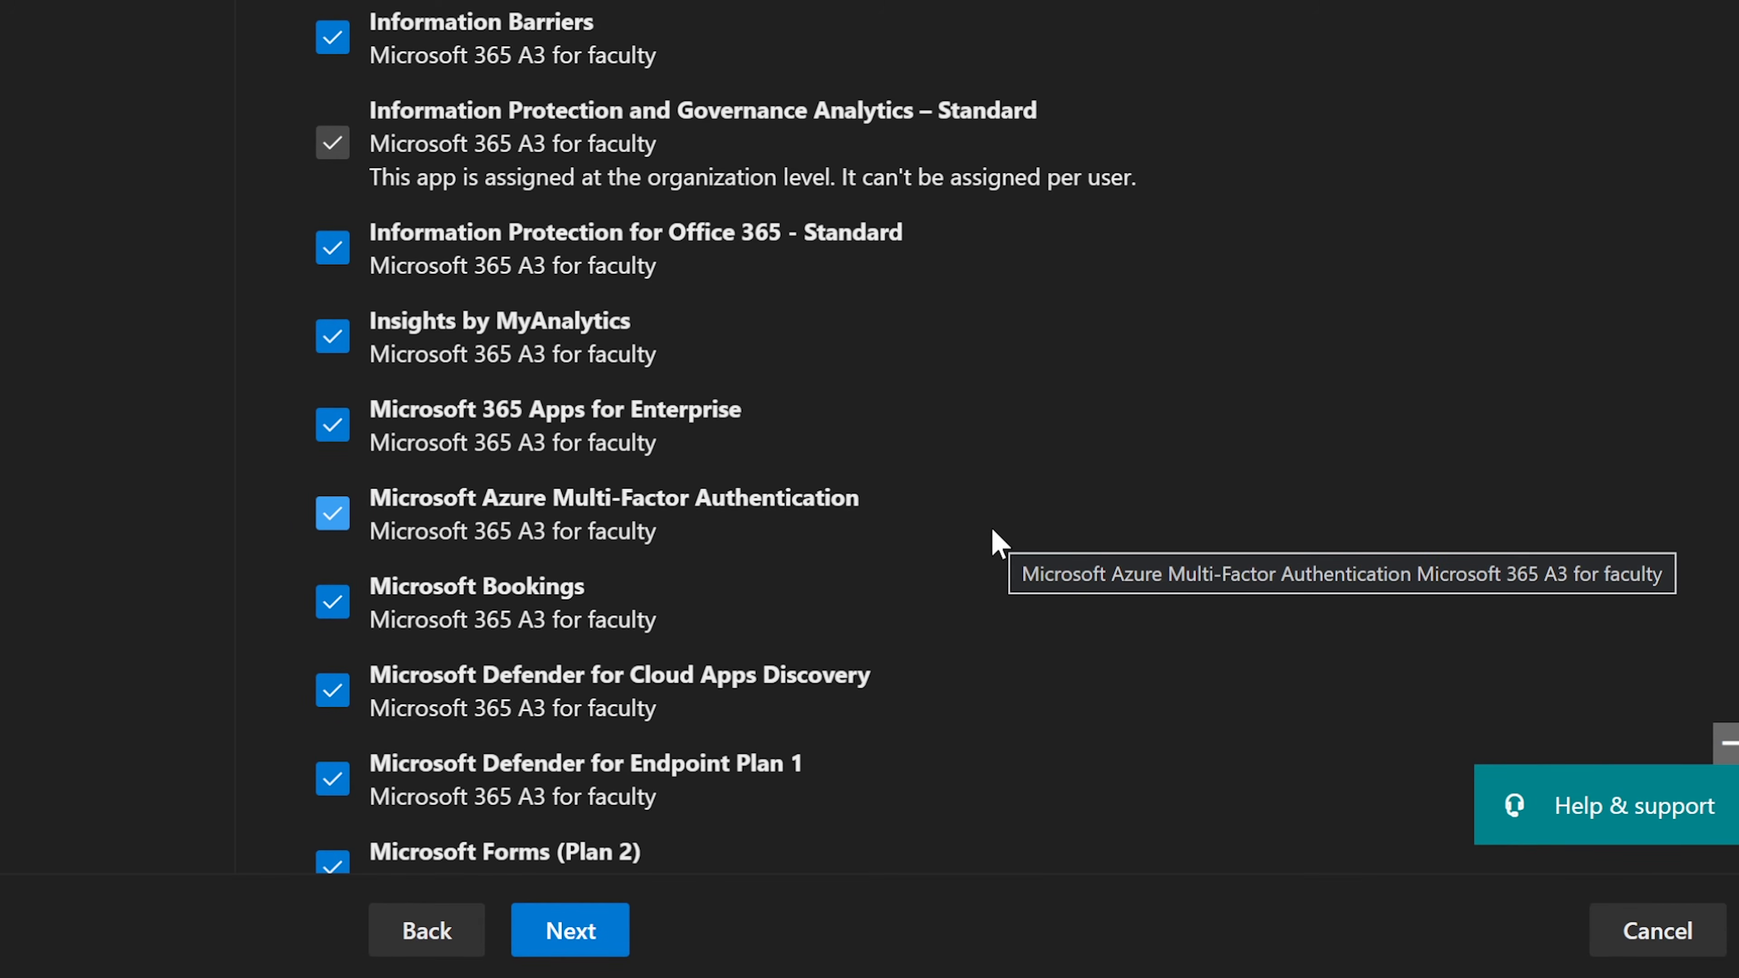
scroll(992, 529, down, 2)
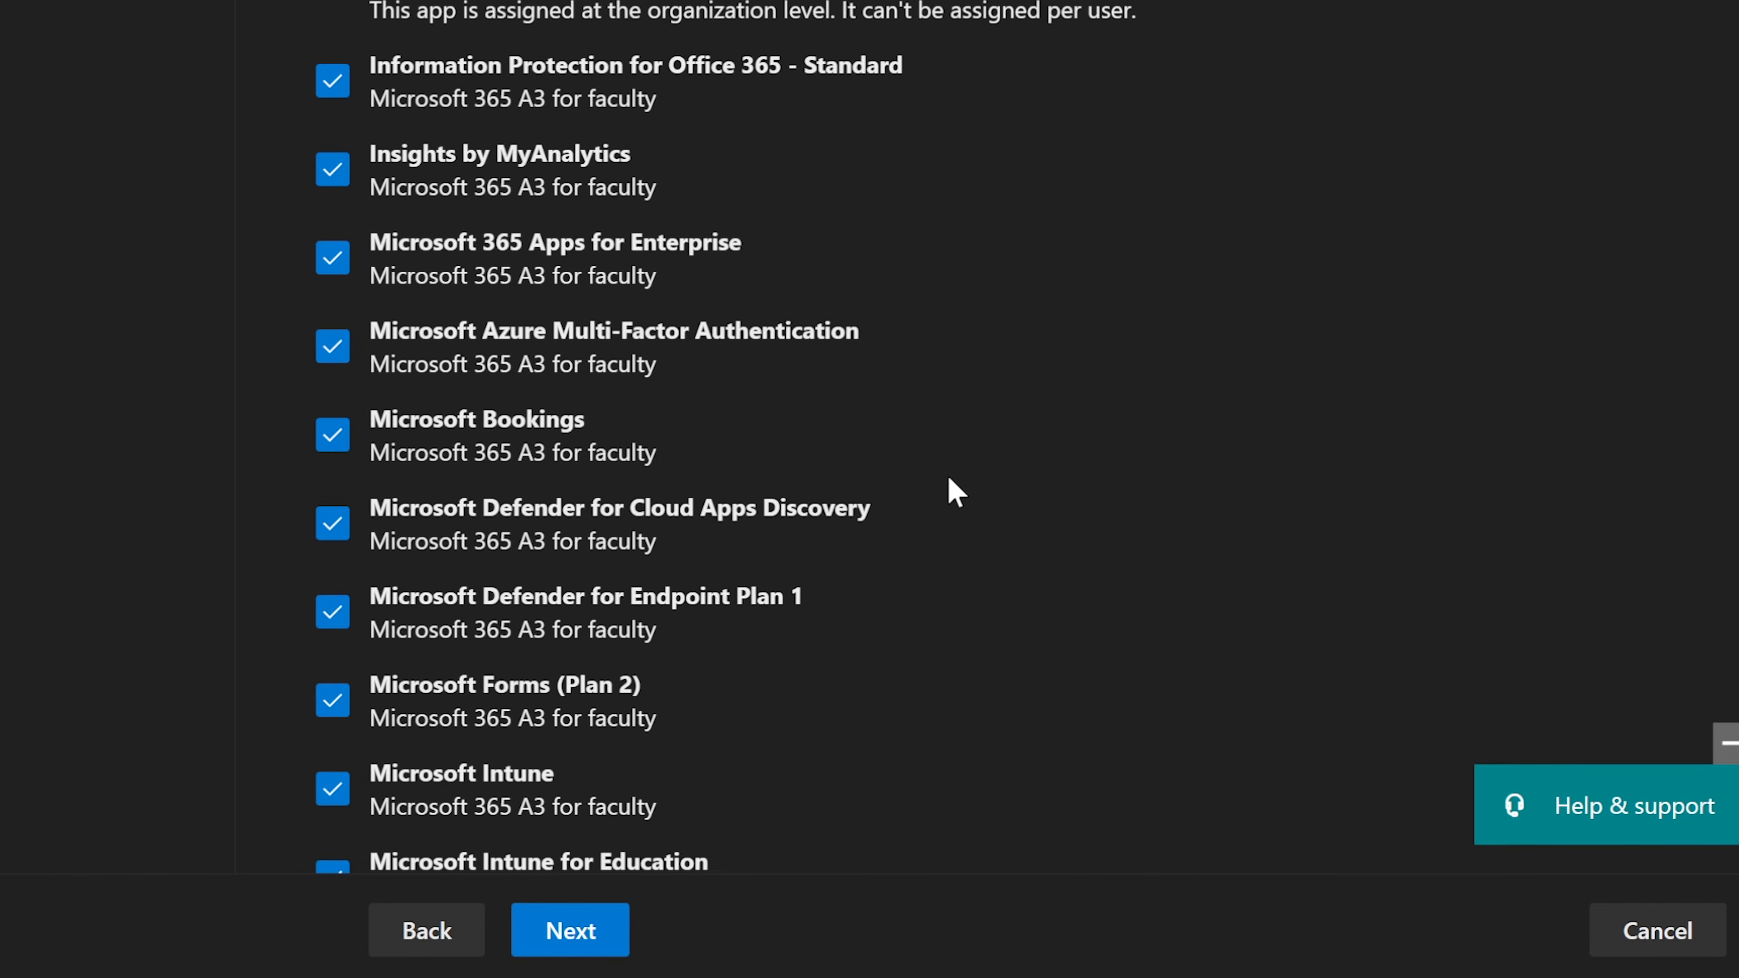
scroll(948, 476, down, 5)
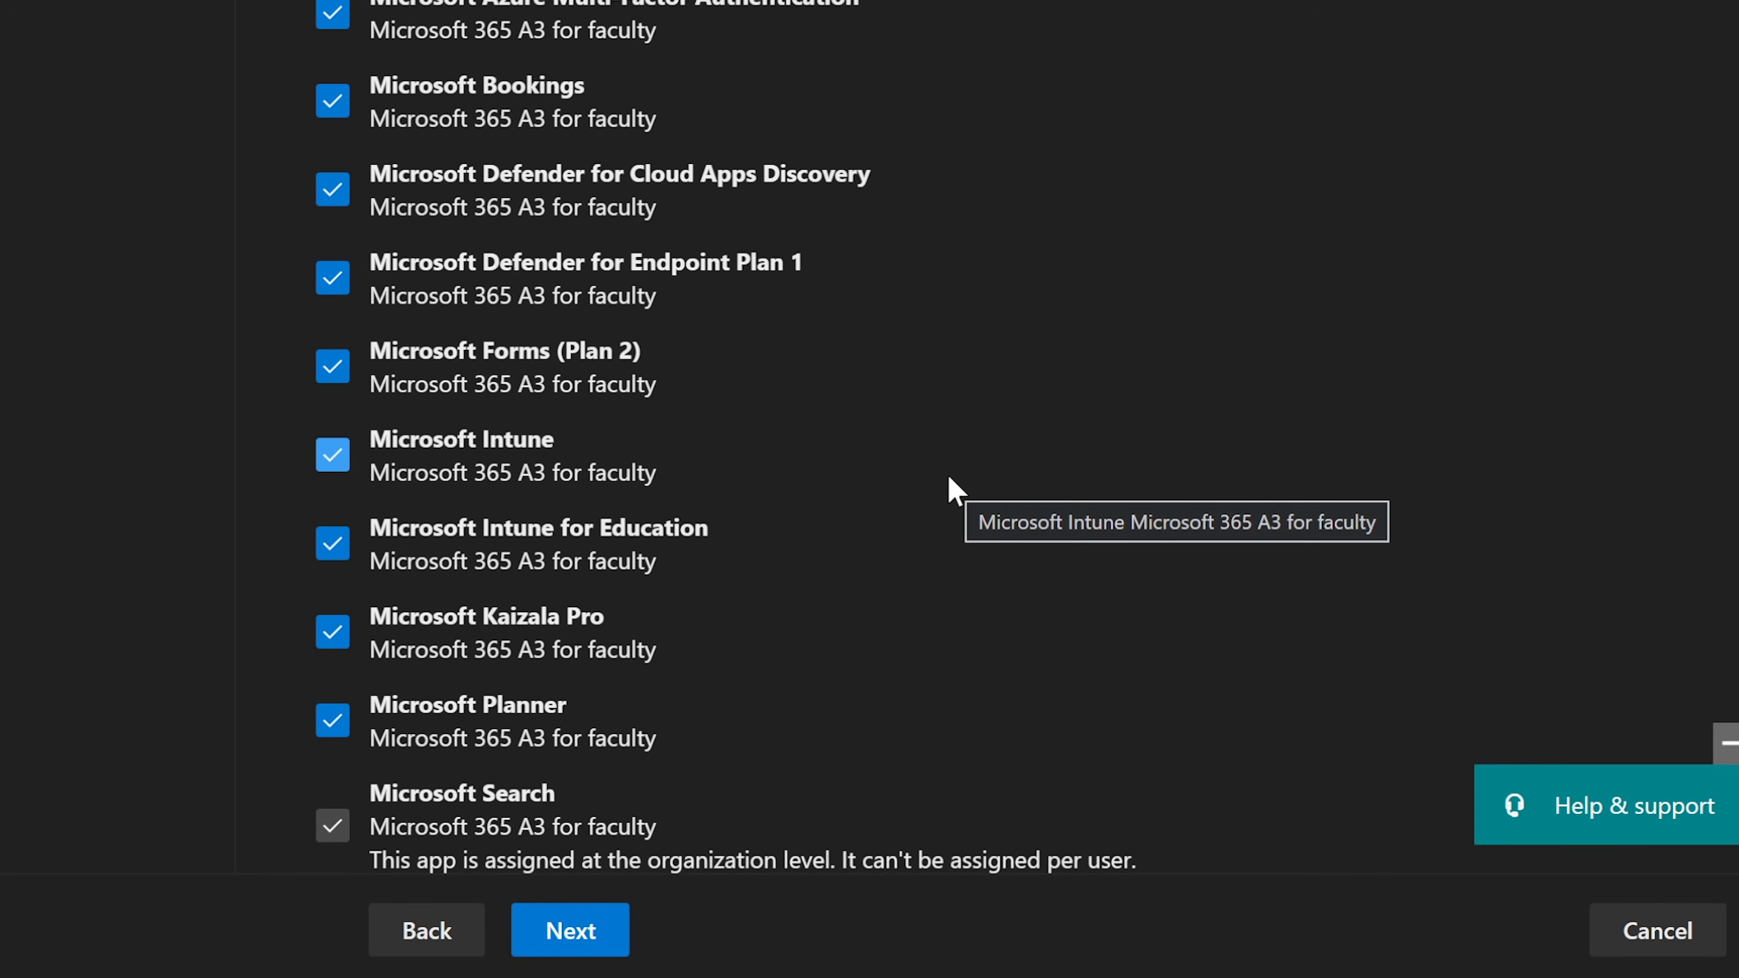
scroll(948, 476, down, 10)
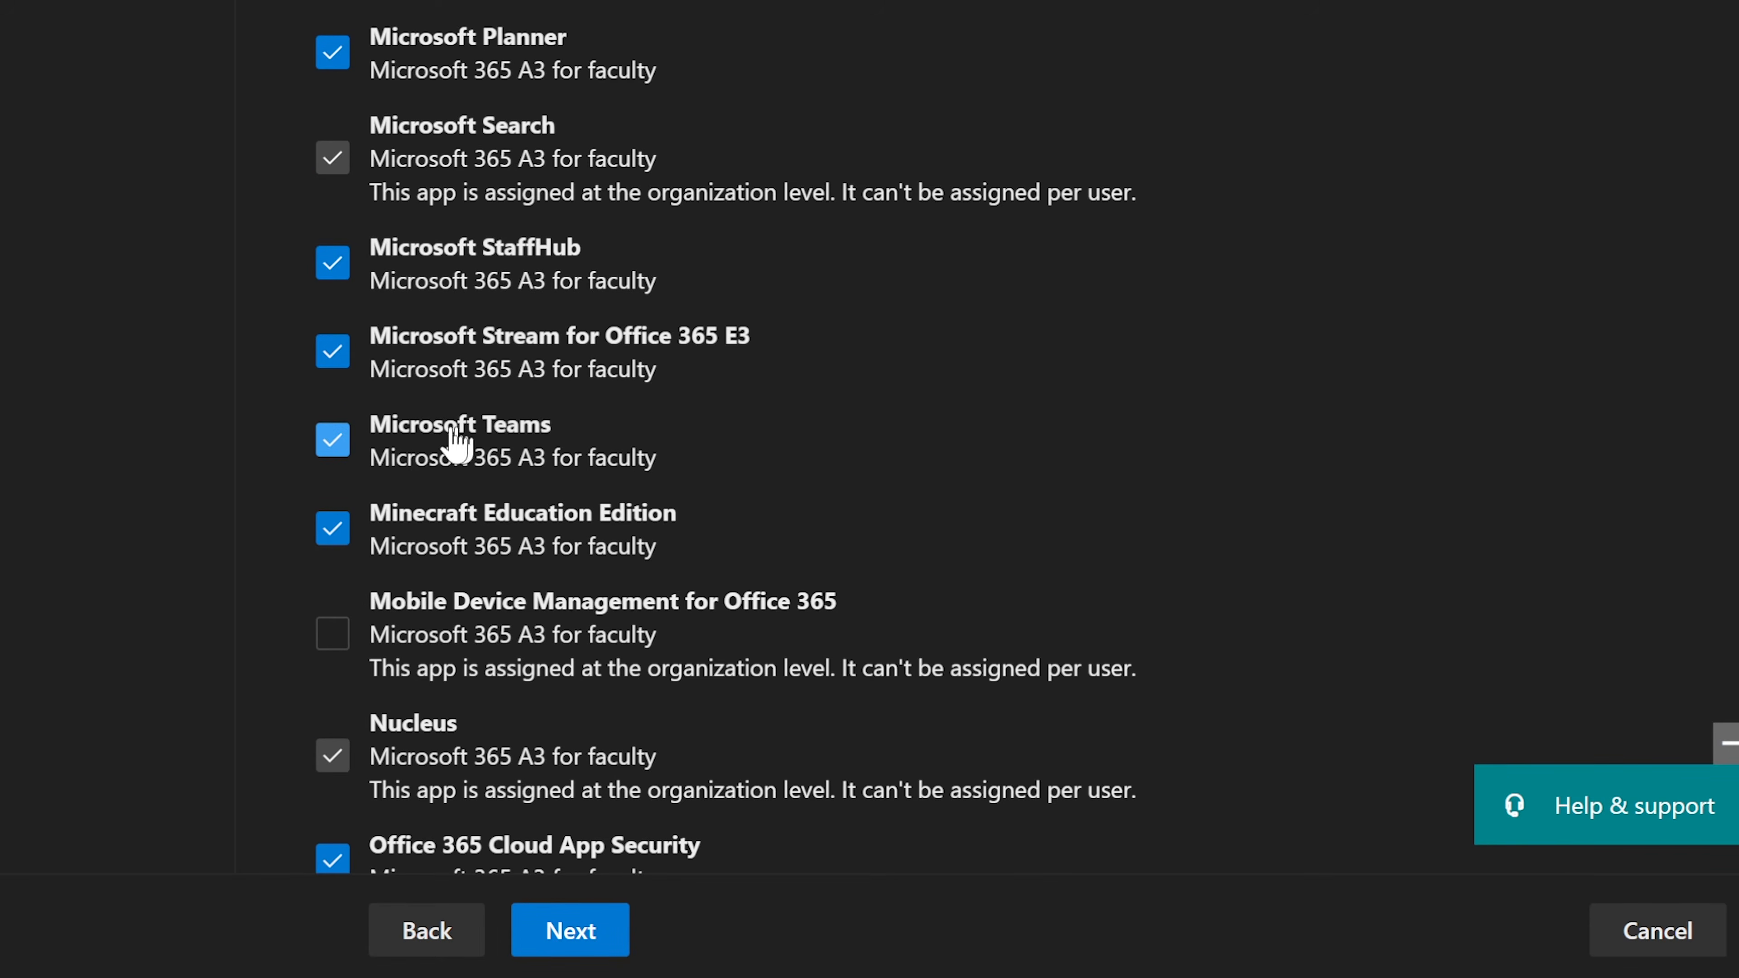
click(335, 443)
click(332, 442)
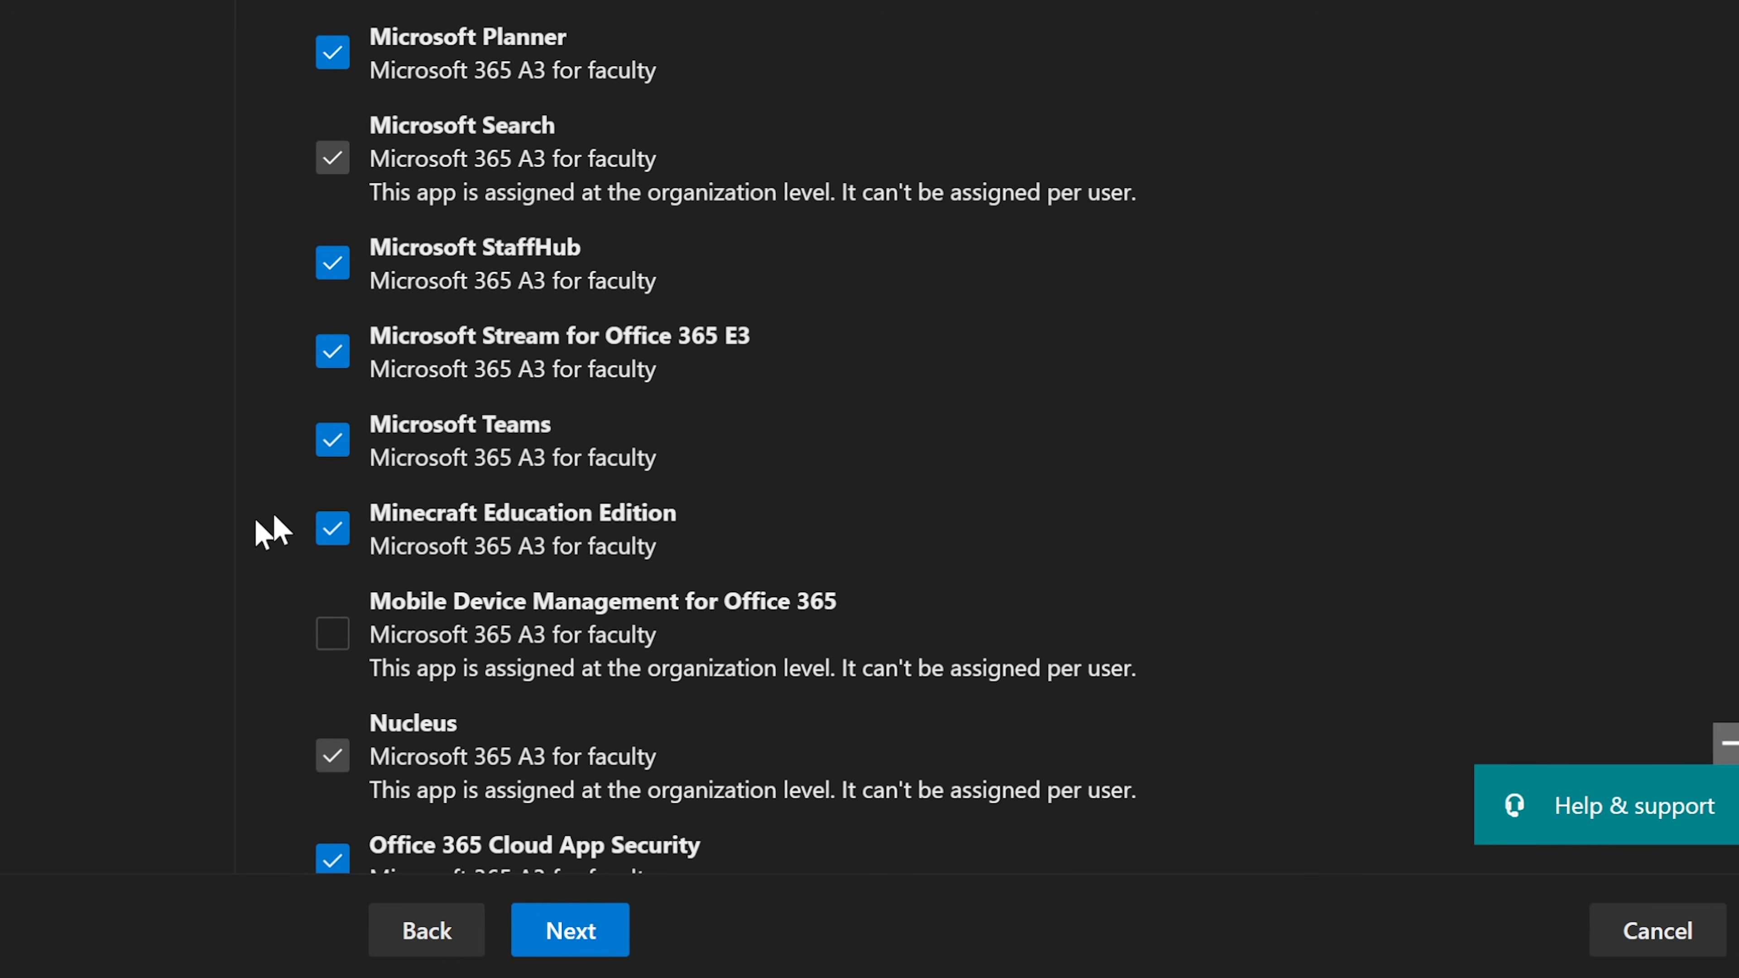
scroll(864, 600, down, 10)
scroll(864, 600, up, 20)
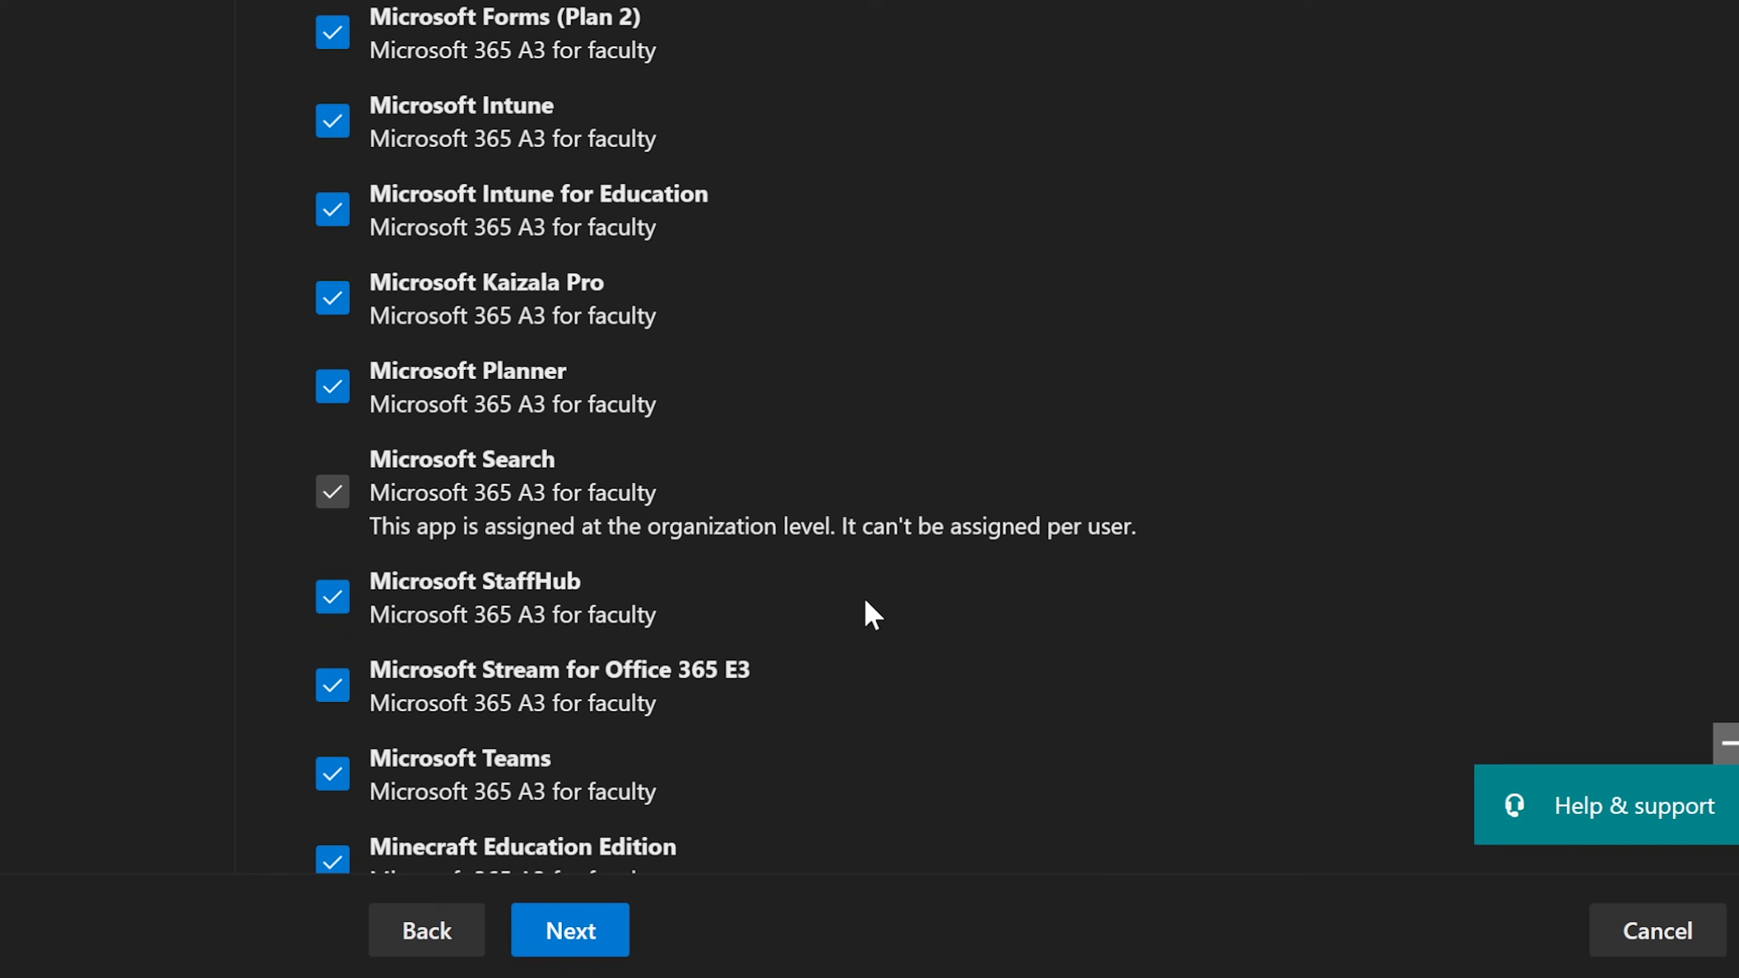
scroll(864, 600, down, 7)
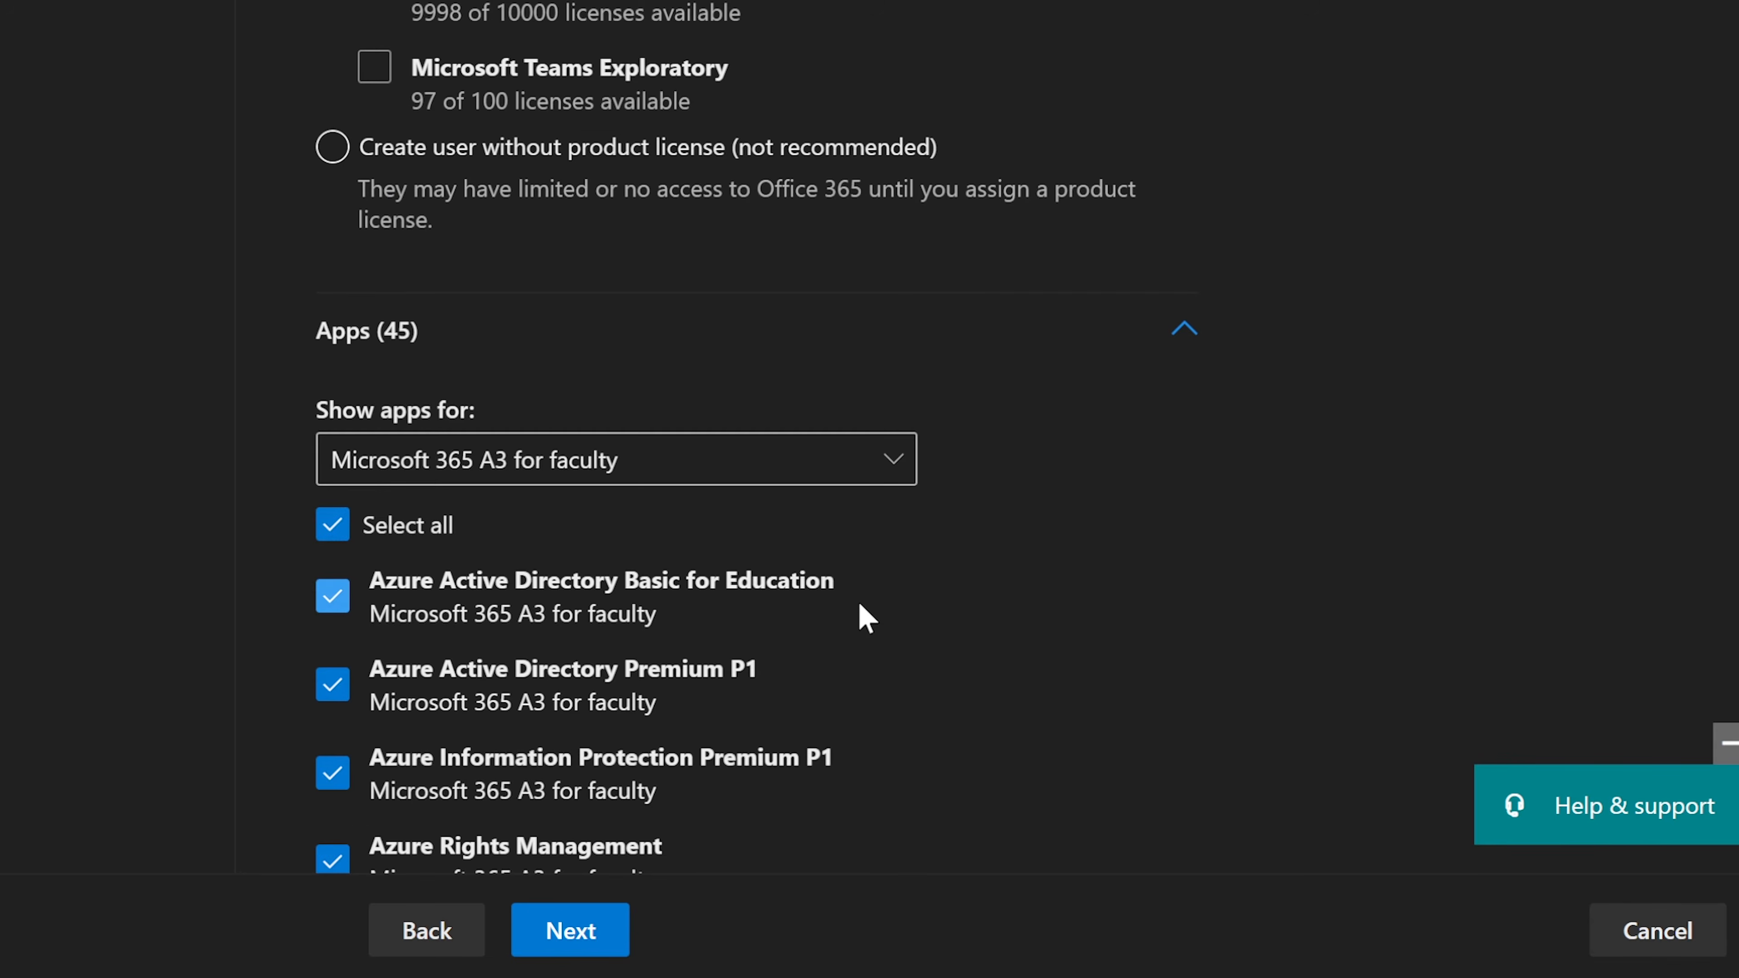
scroll(860, 604, up, 4)
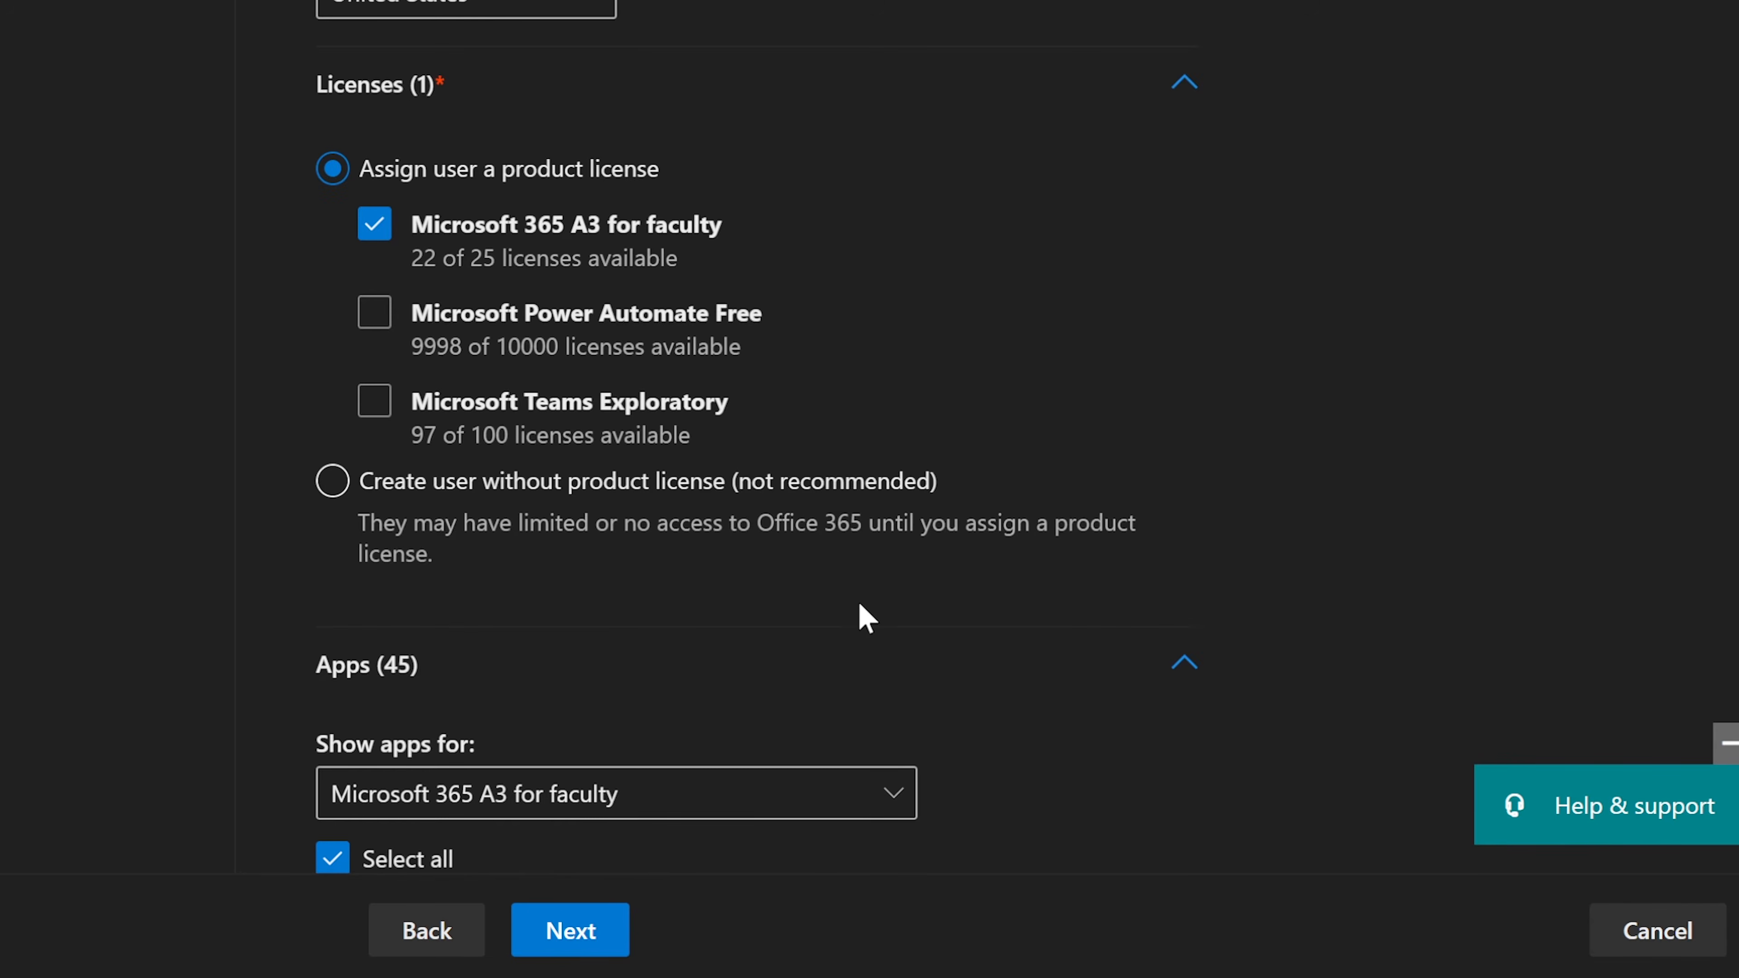
Step: Move to the roles step and expand the admin role options
click(580, 939)
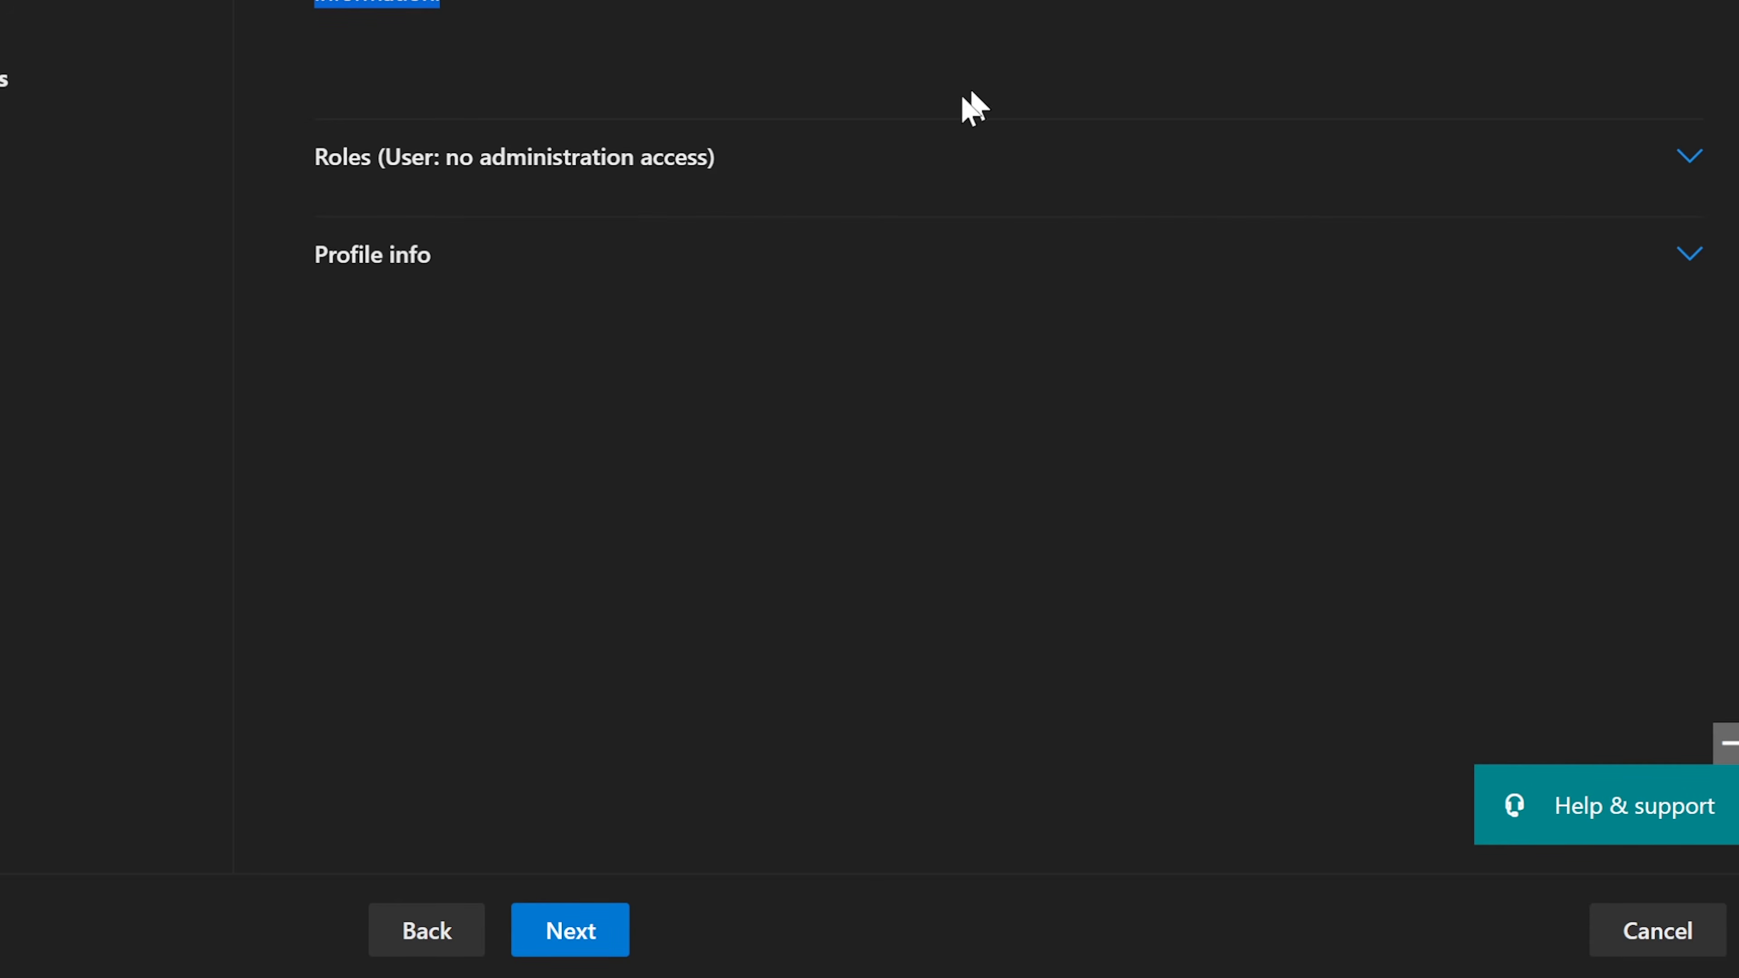
click(752, 172)
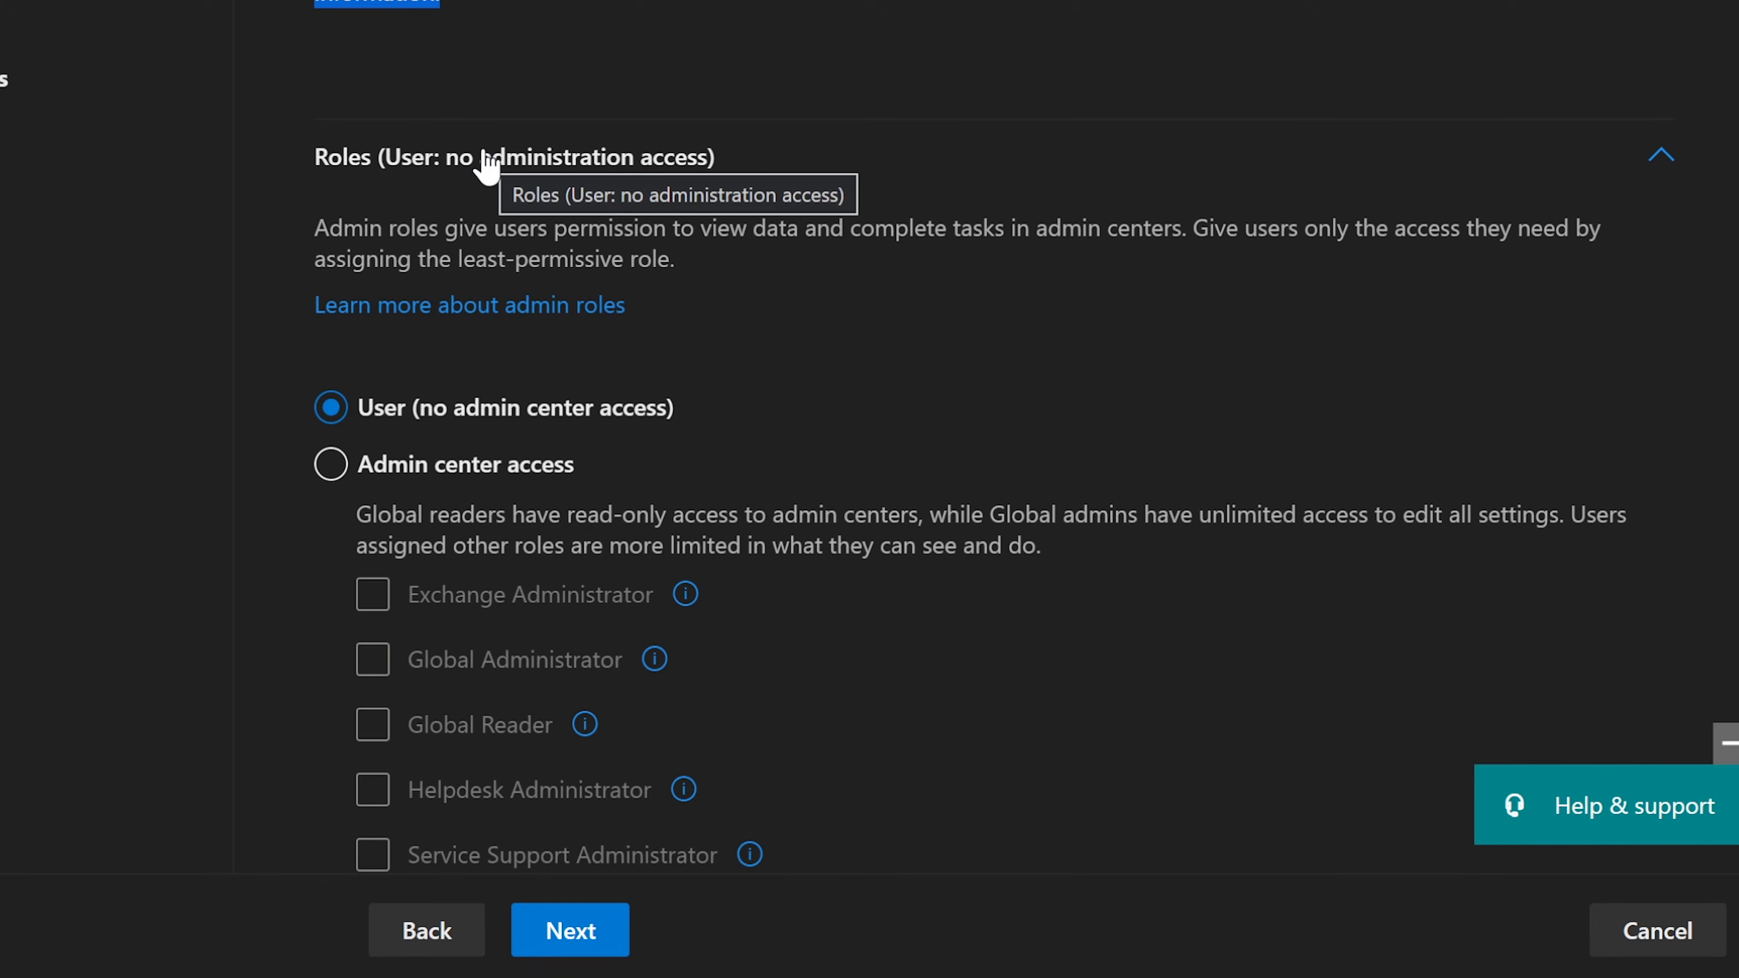
scroll(483, 161, down, 2)
drag(301, 61, 1193, 72)
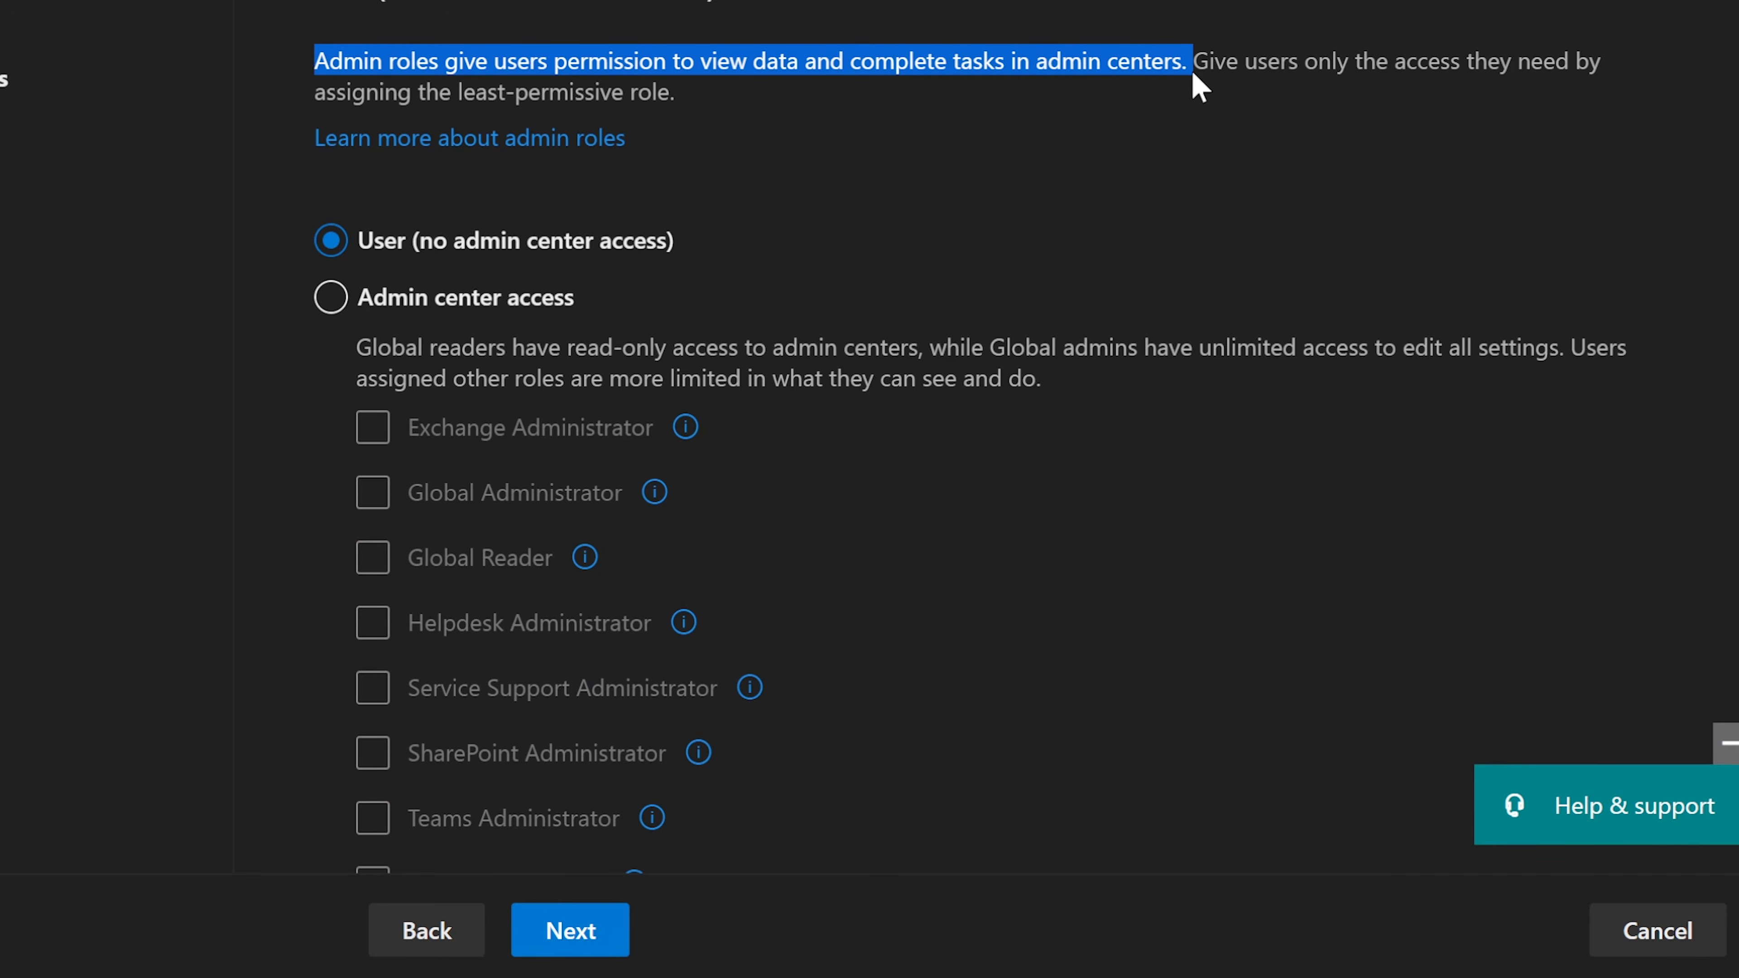
click(750, 98)
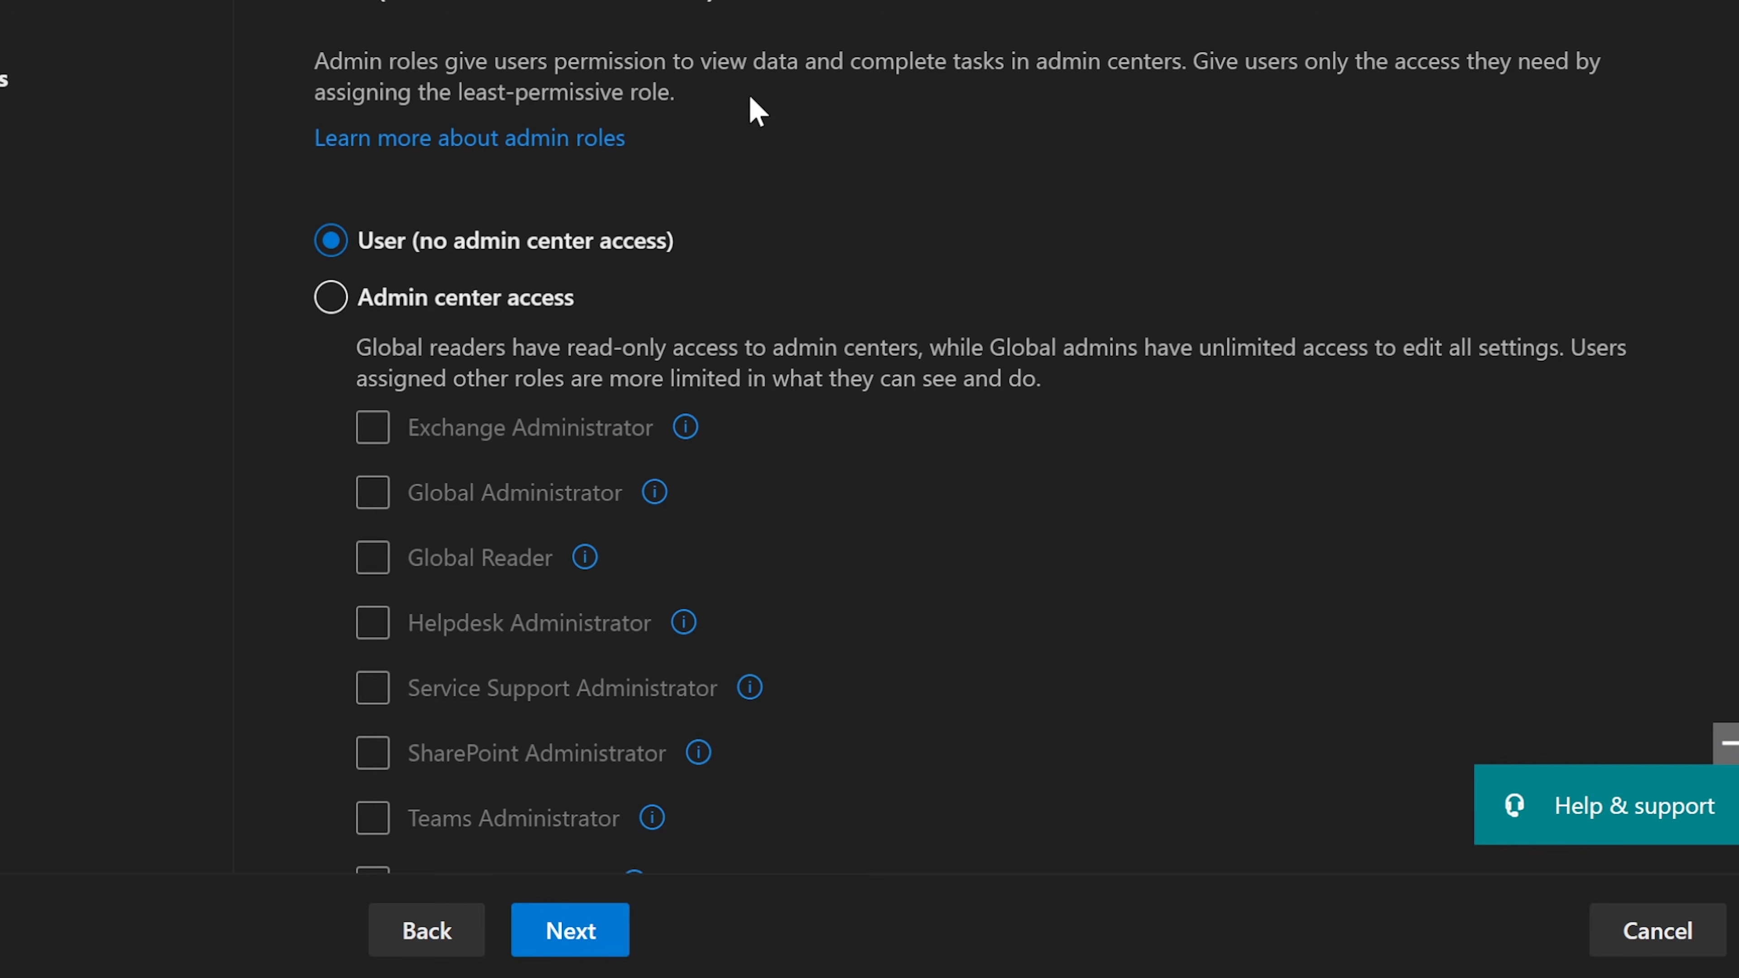
scroll(749, 96, down, 2)
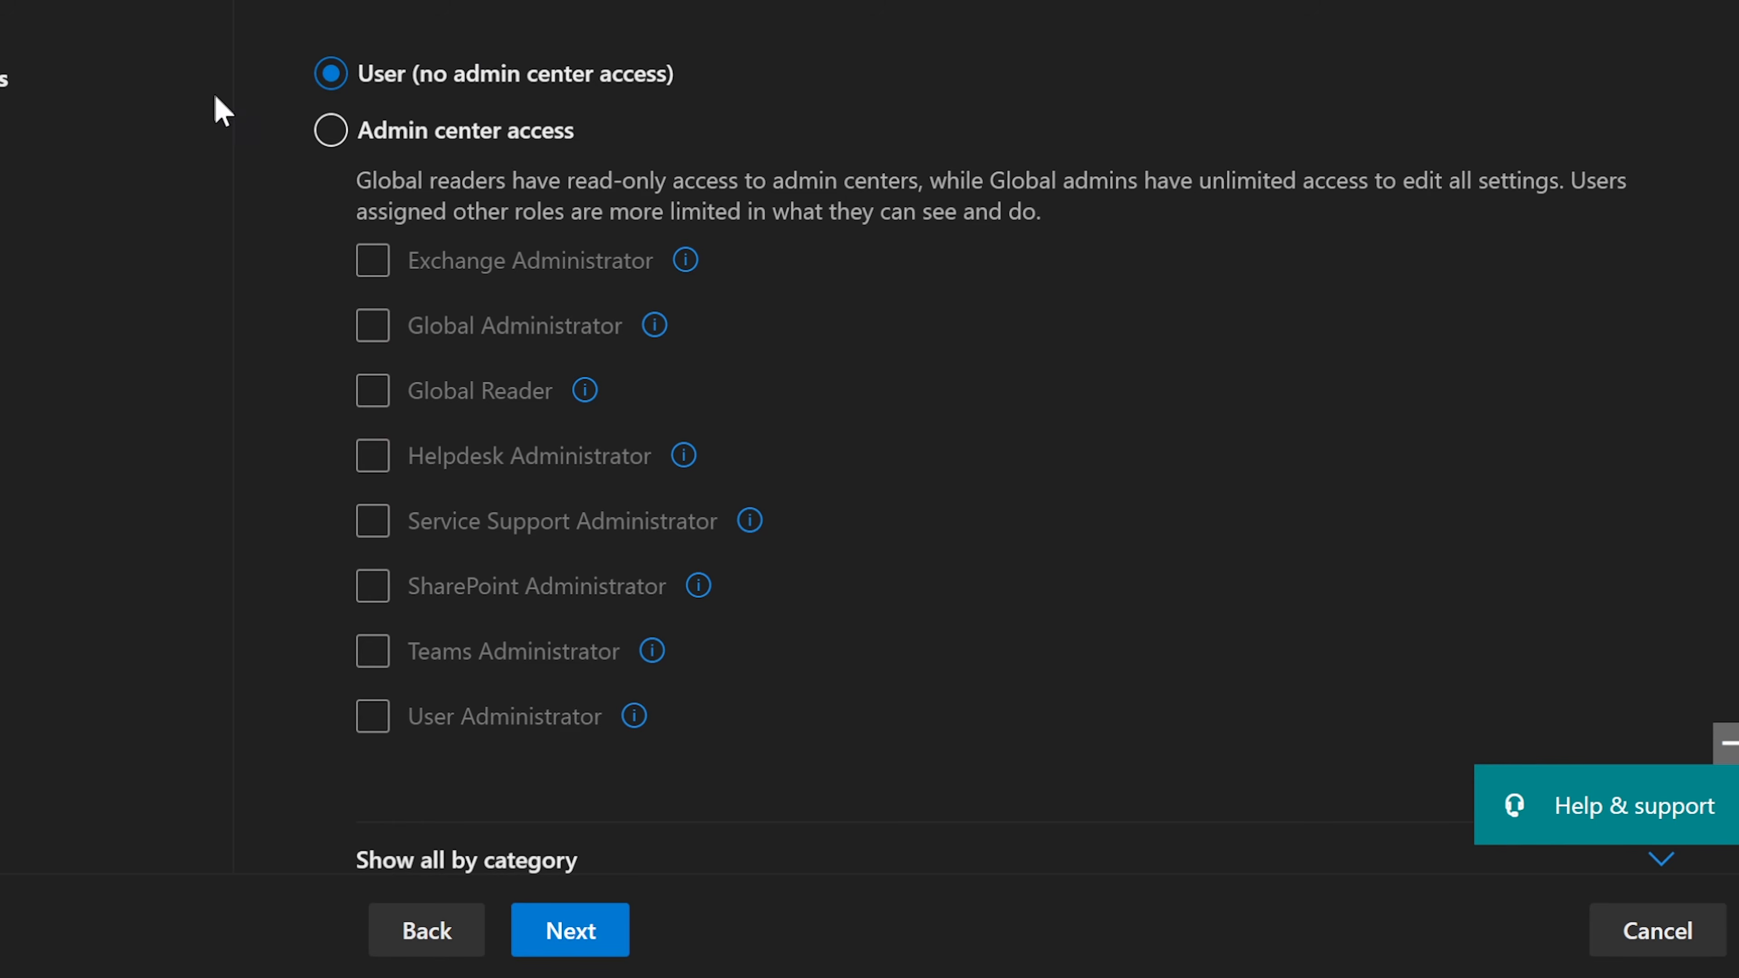
Step: Revert from Teams Administrator to User (no admin center access) and continue to the review
click(332, 132)
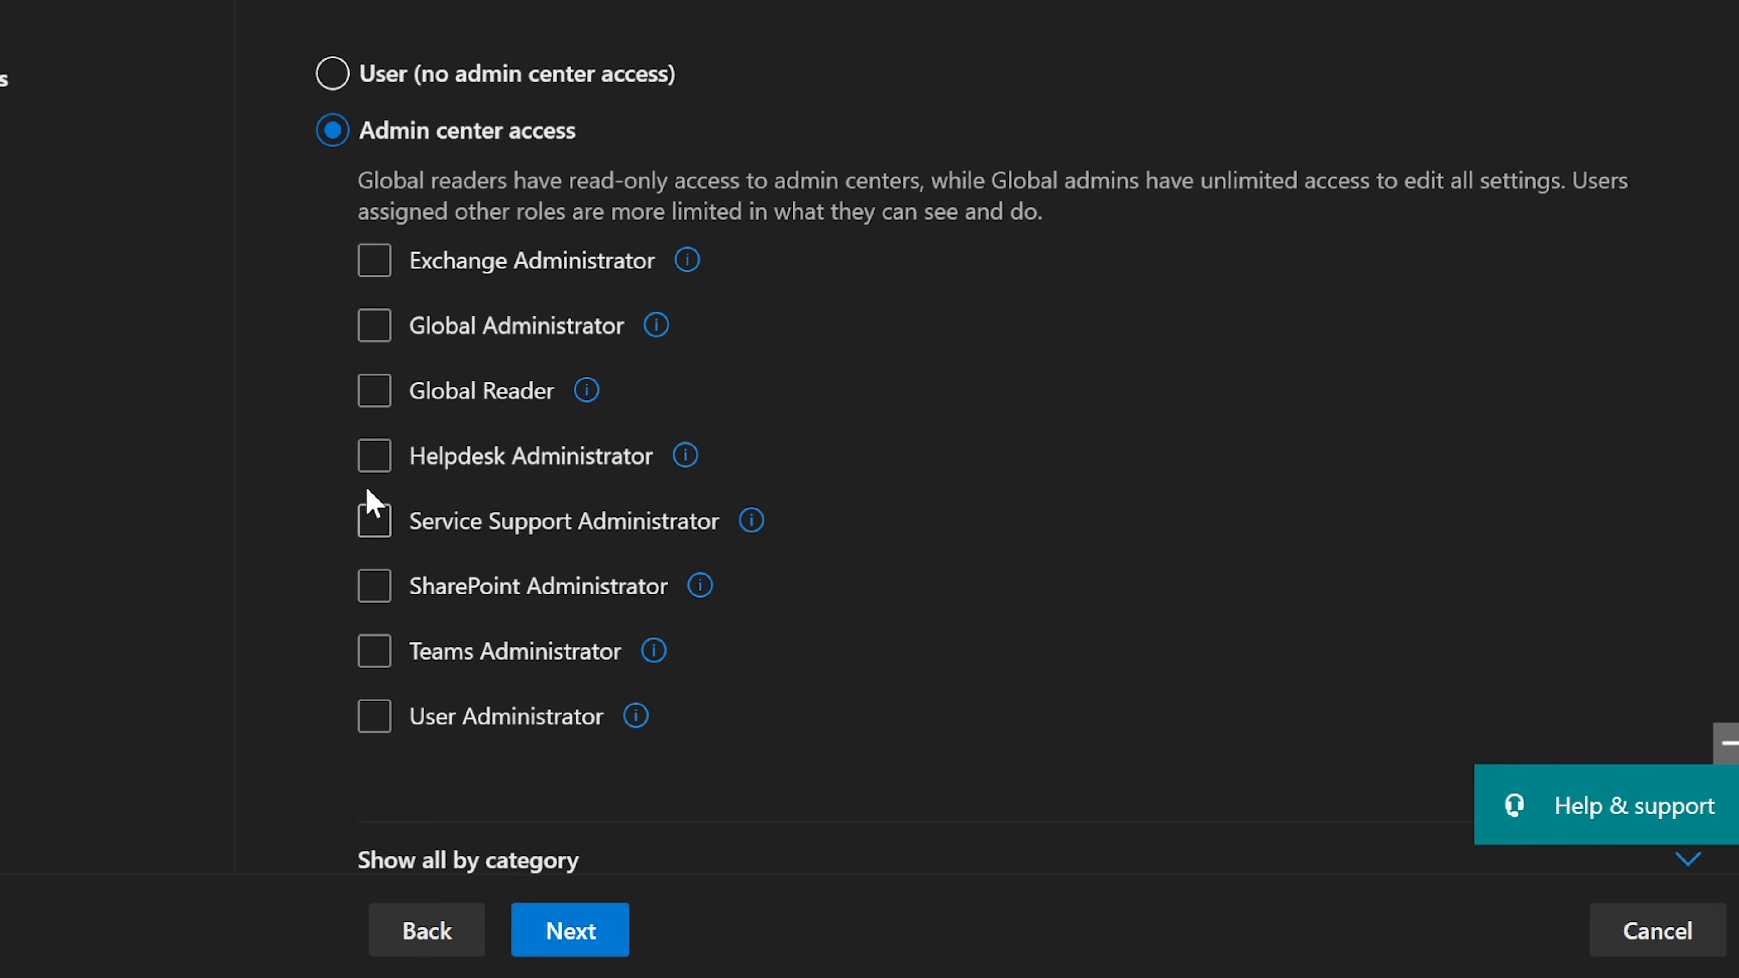
click(370, 656)
click(333, 73)
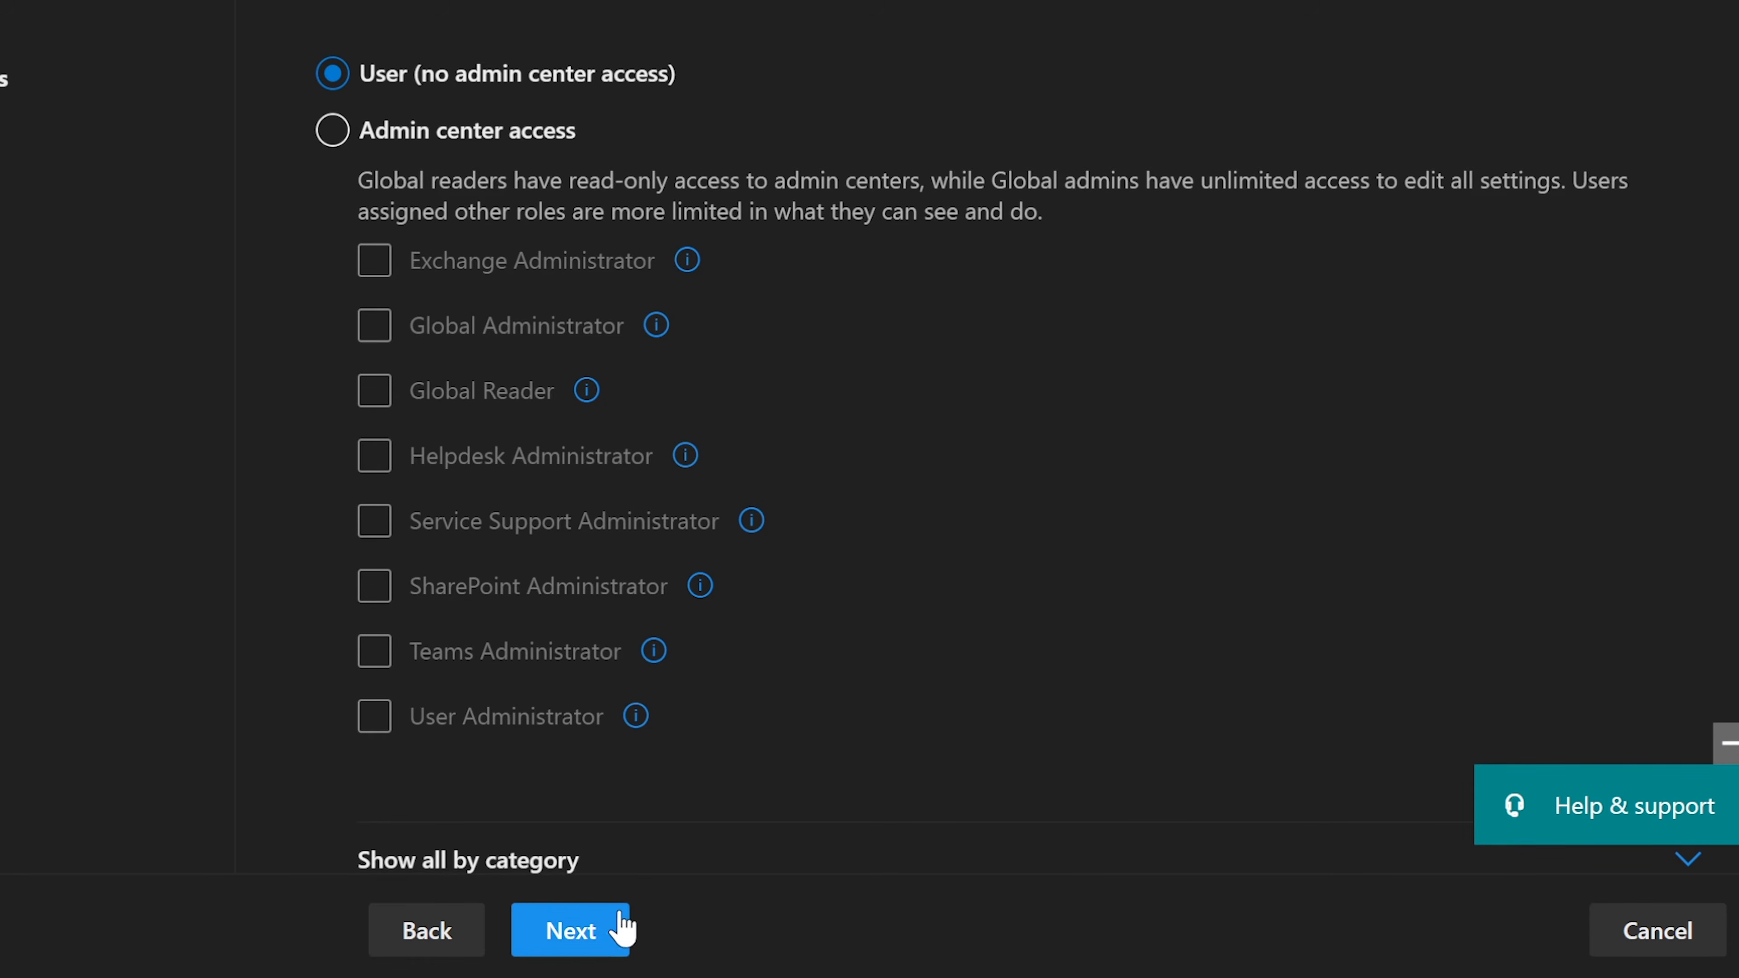
click(601, 937)
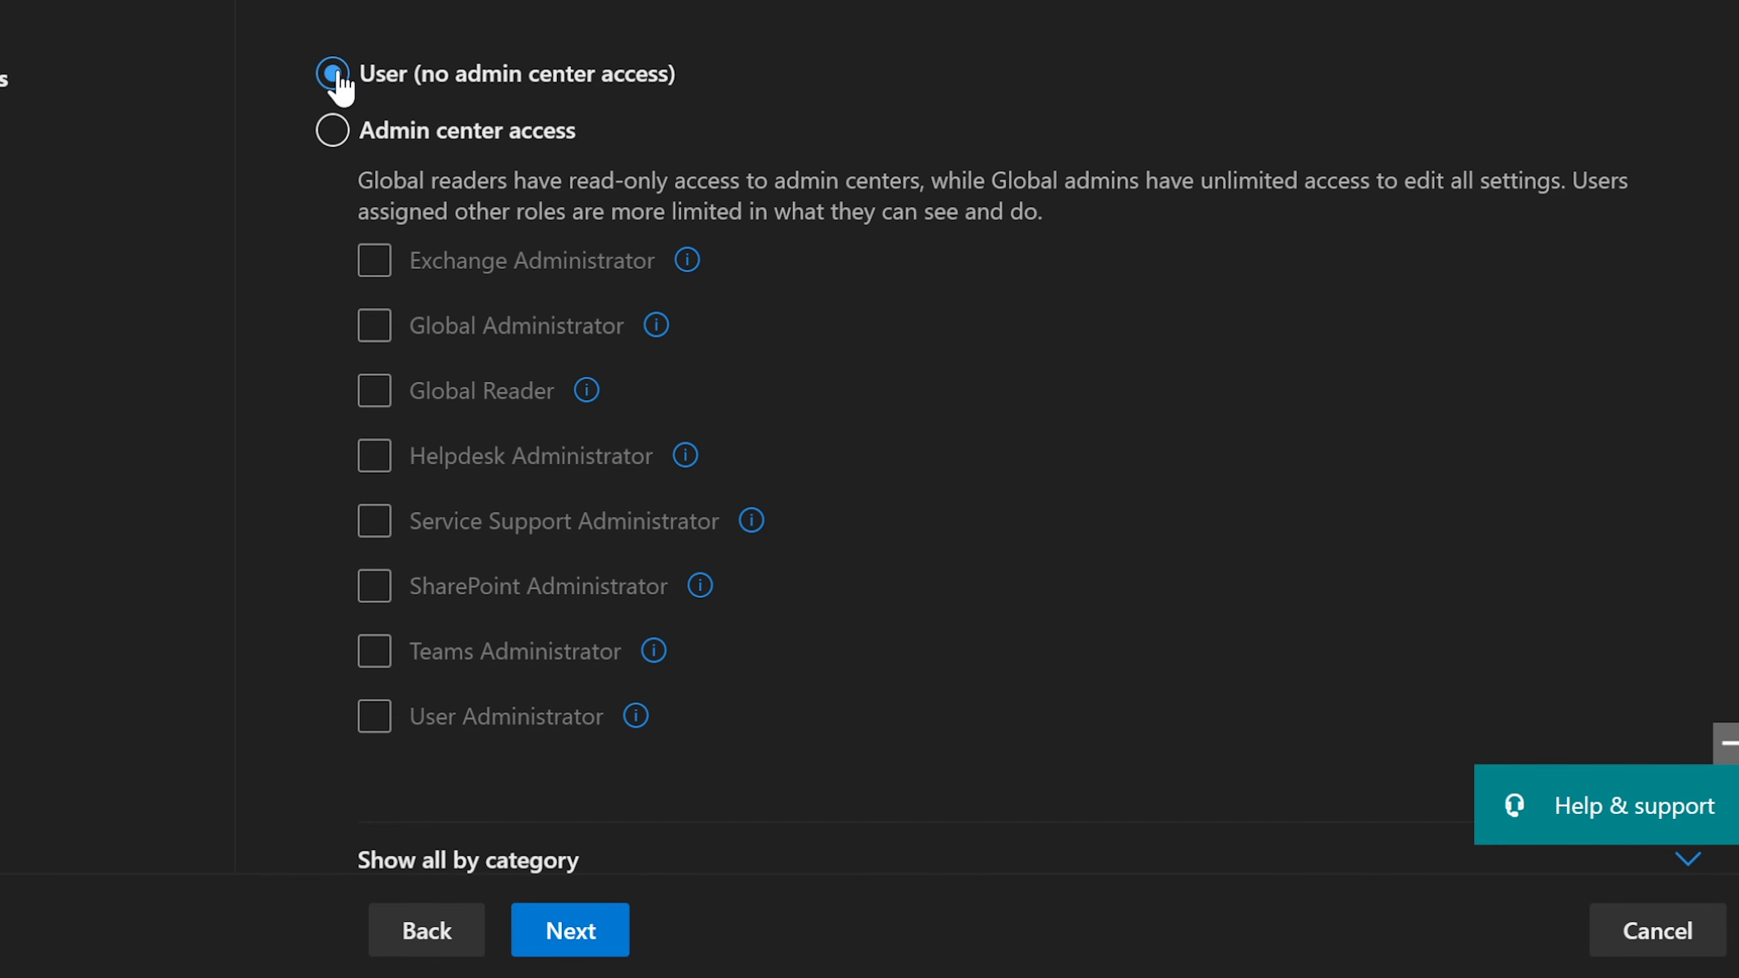
click(594, 940)
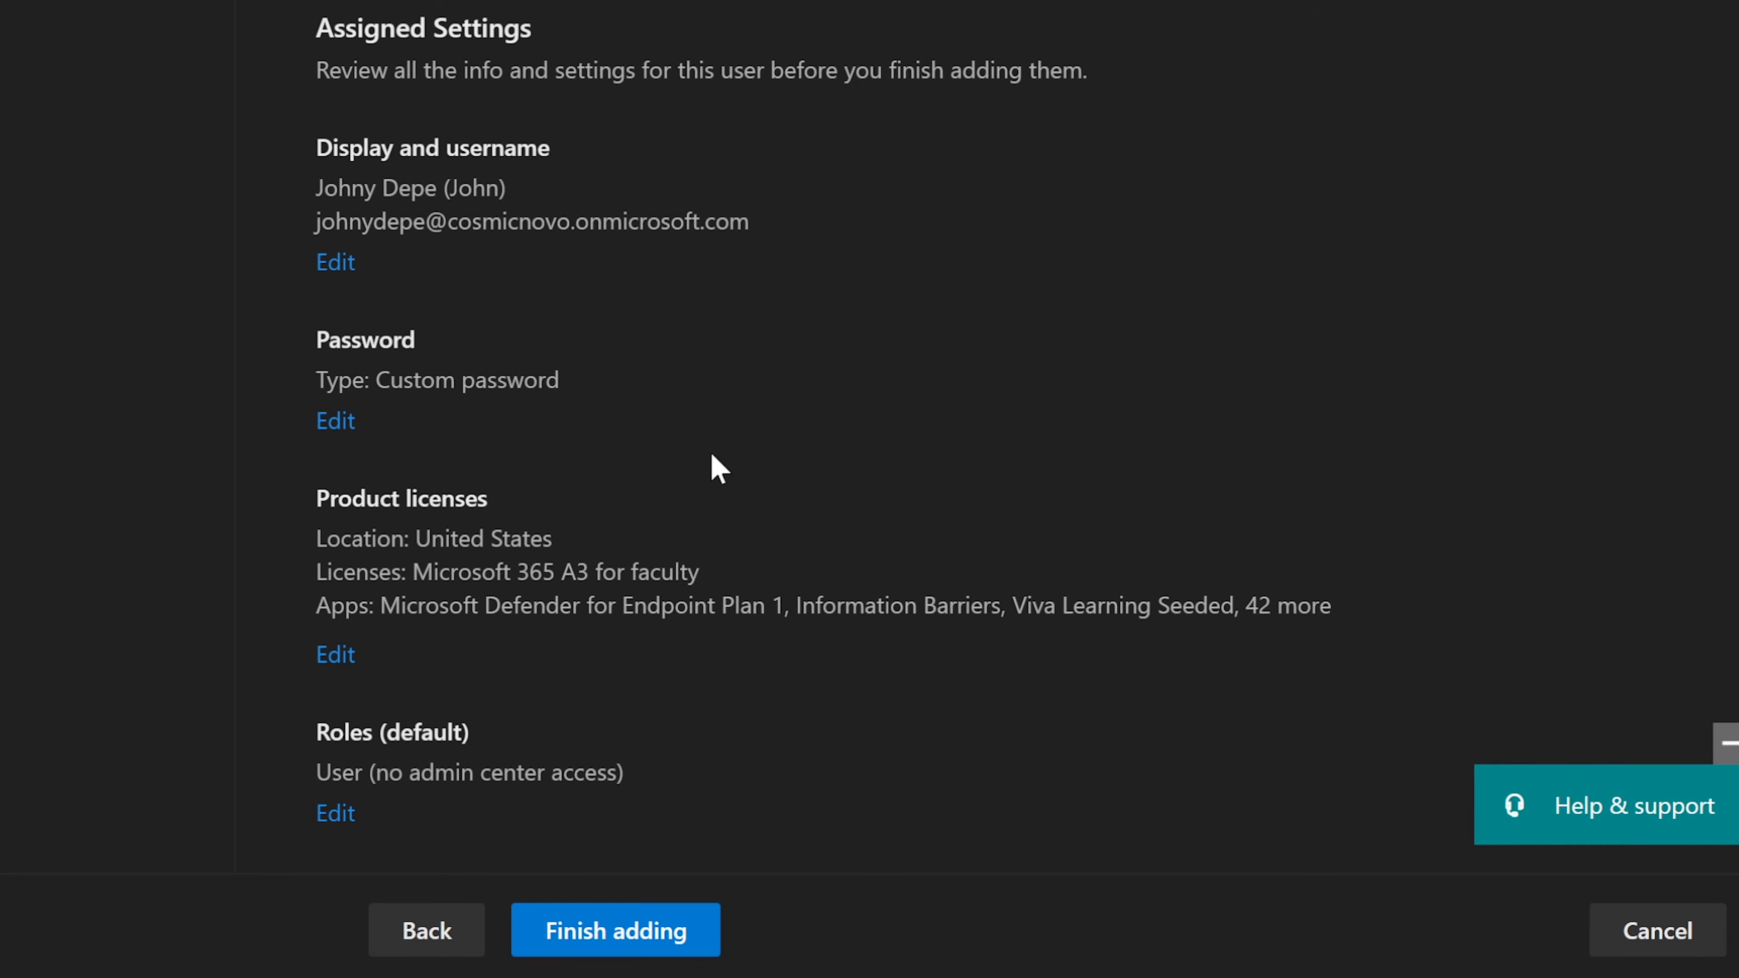
scroll(712, 455, down, 3)
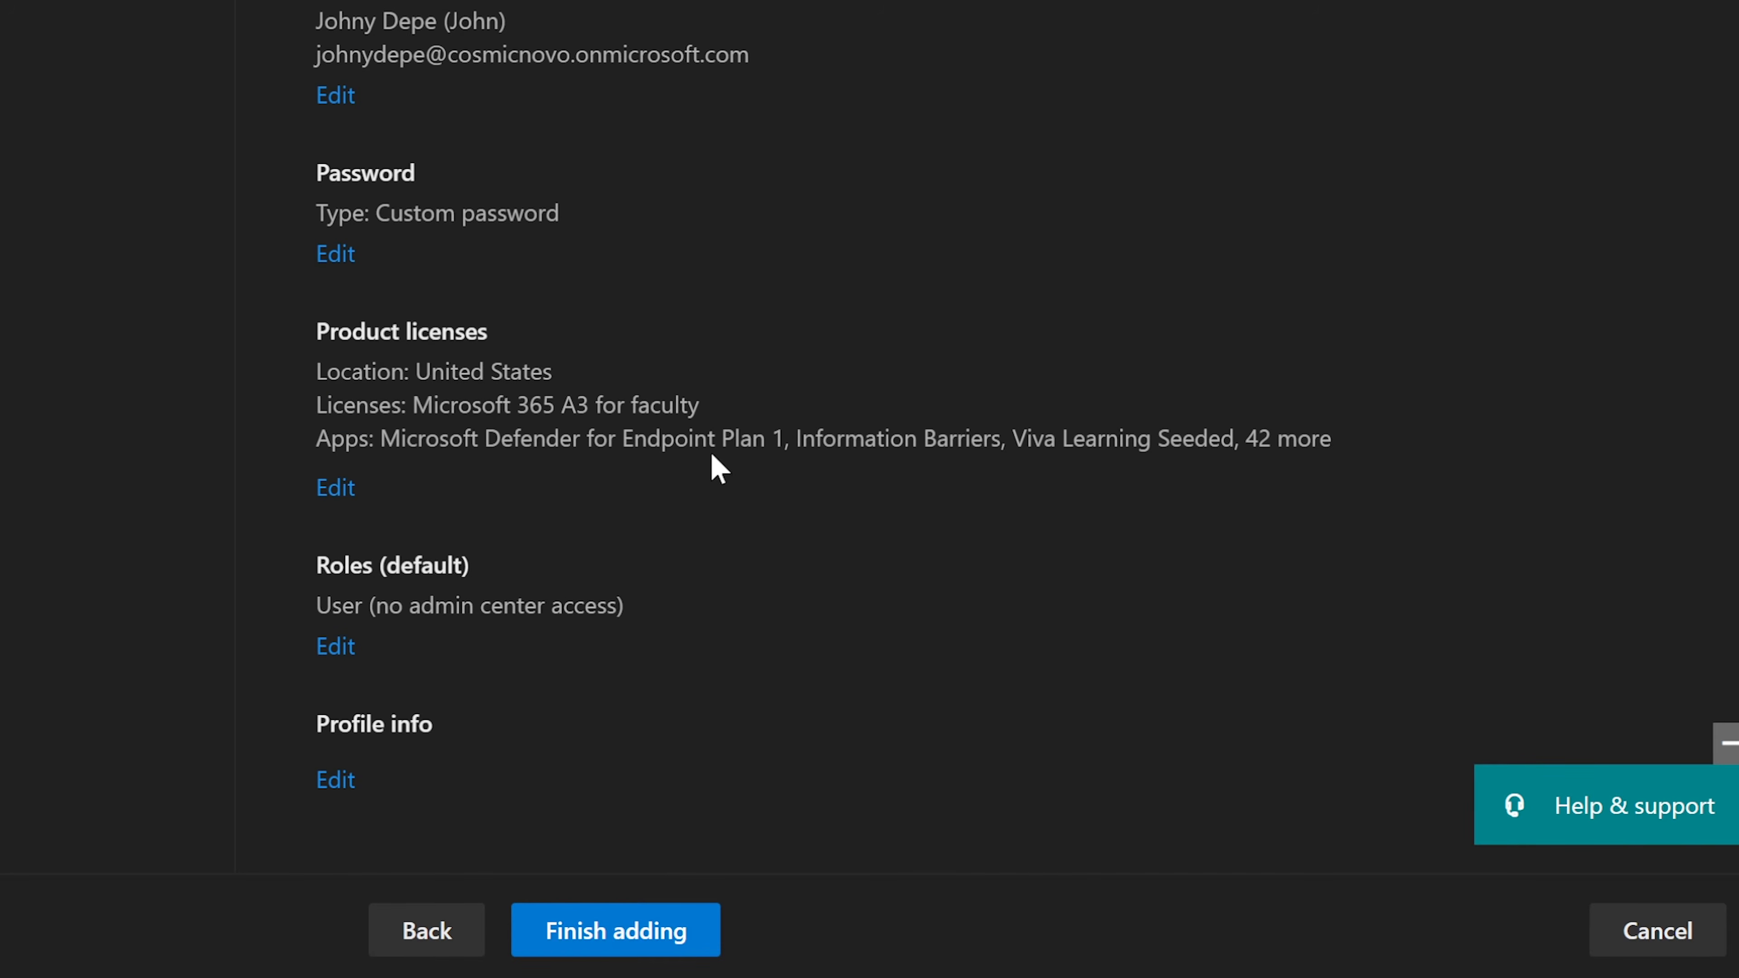
scroll(711, 453, up, 3)
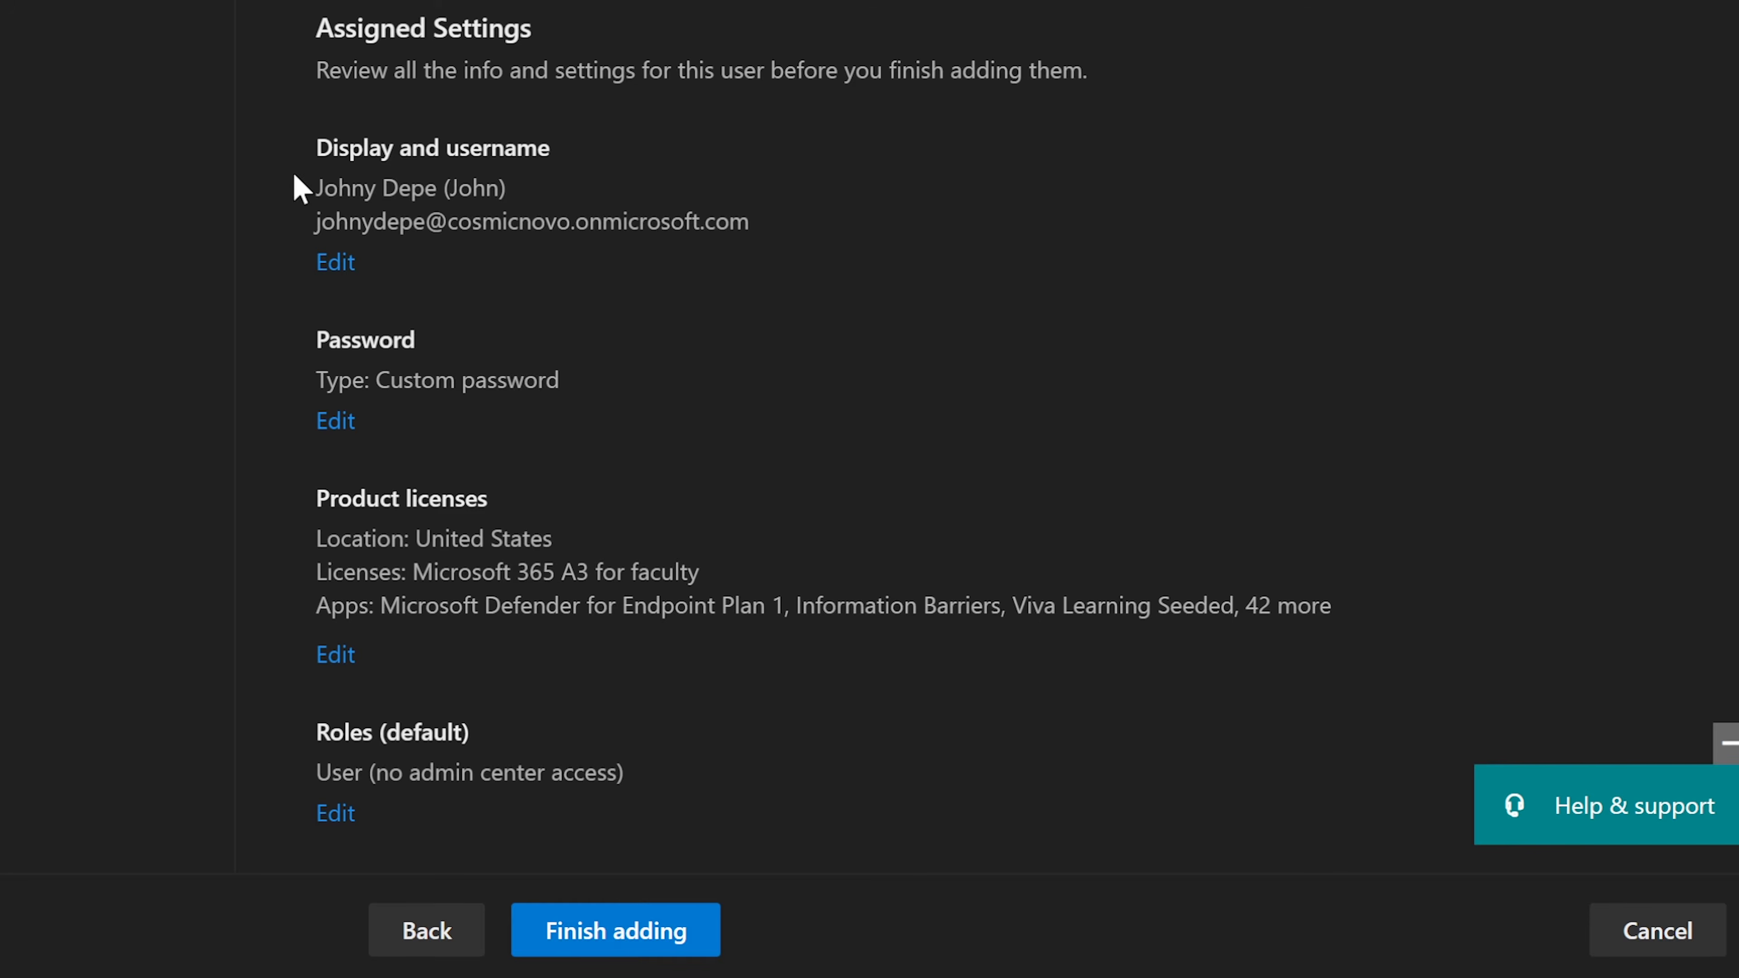
drag(298, 190, 530, 189)
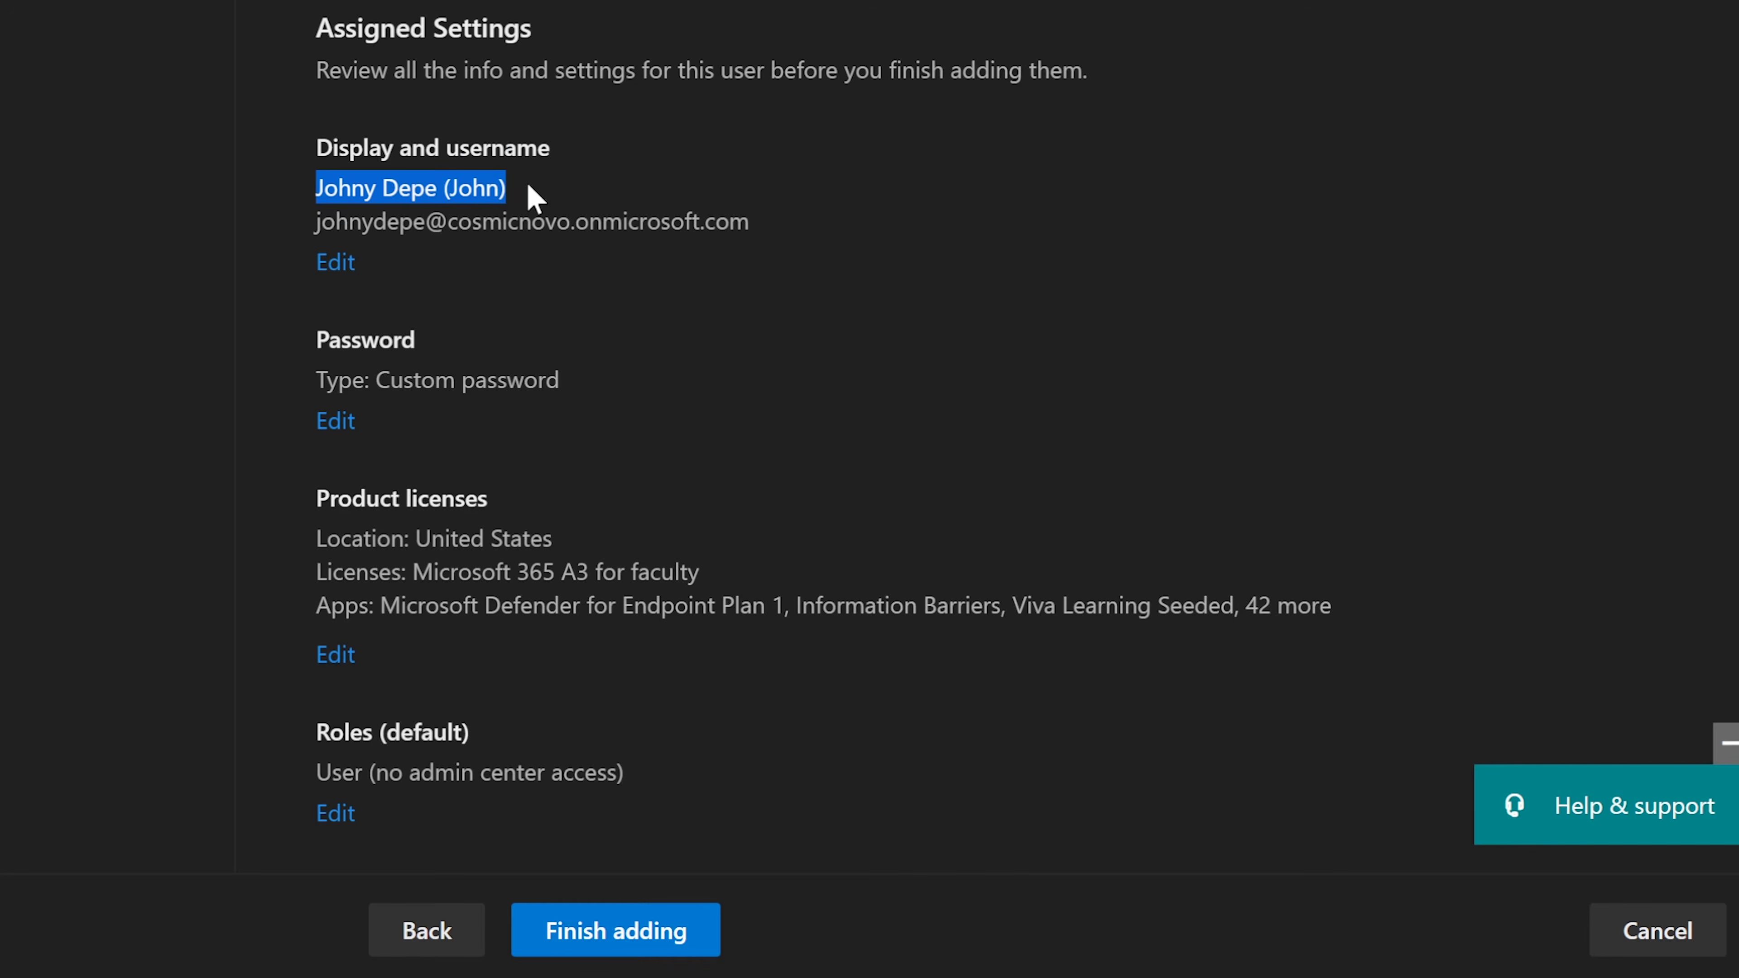
click(477, 188)
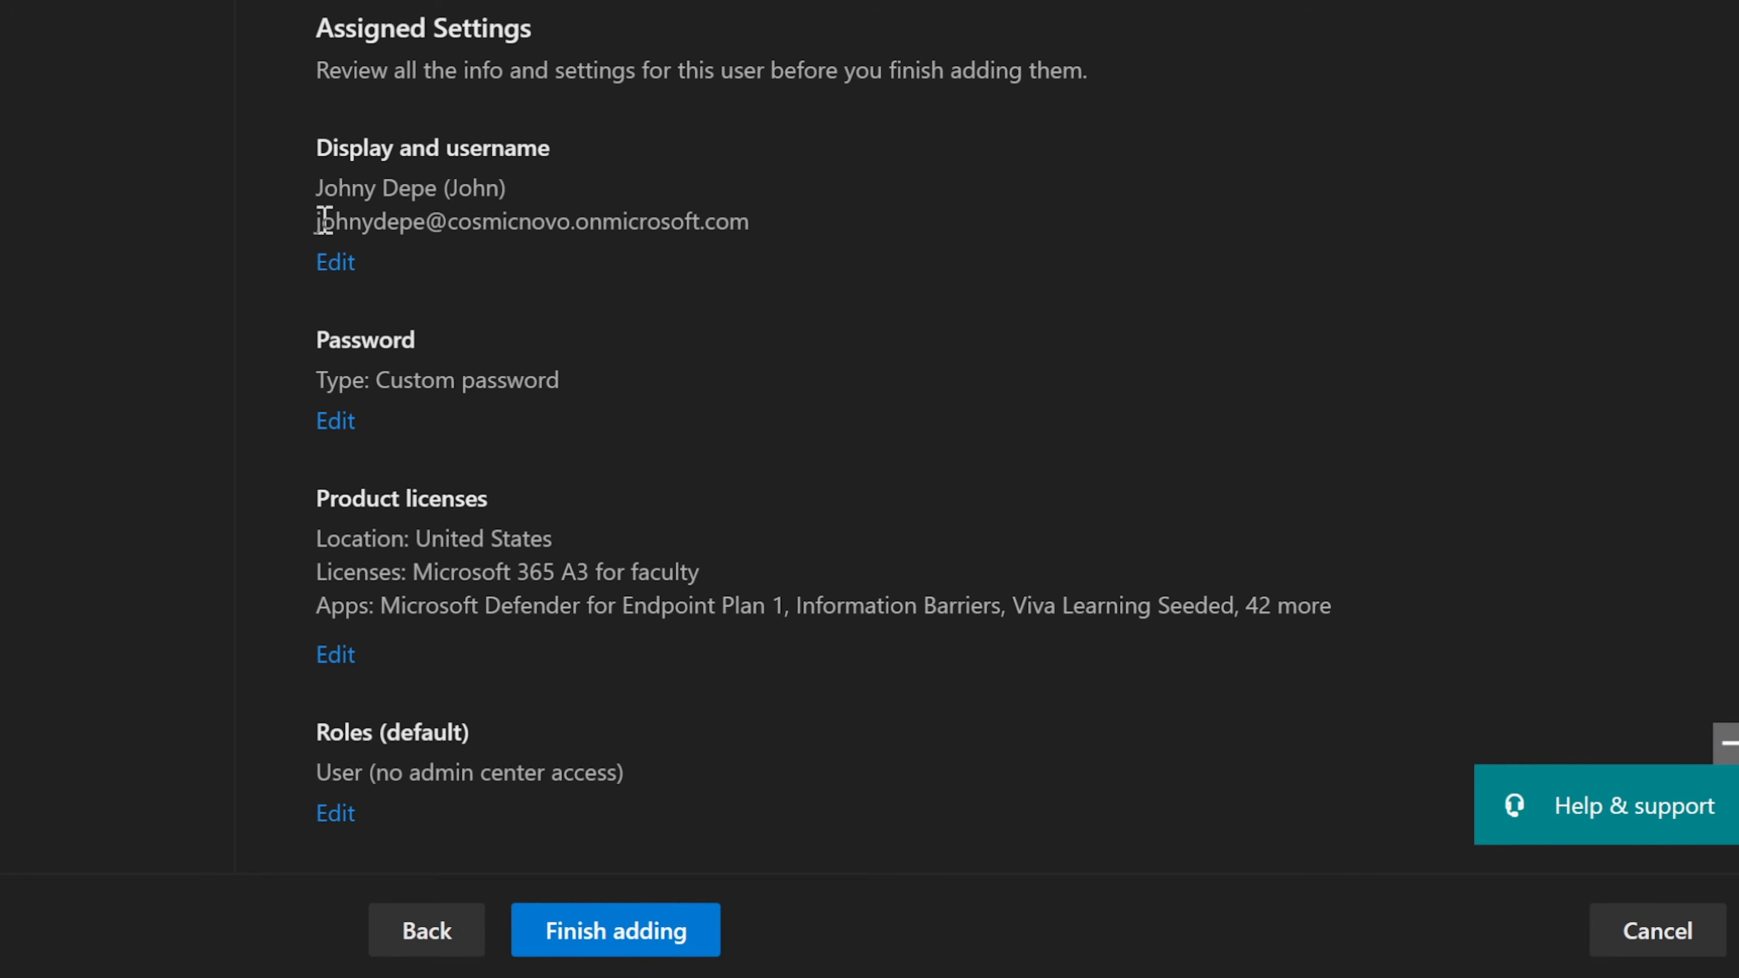
drag(321, 222, 747, 228)
click(340, 223)
click(737, 329)
scroll(736, 328, down, 3)
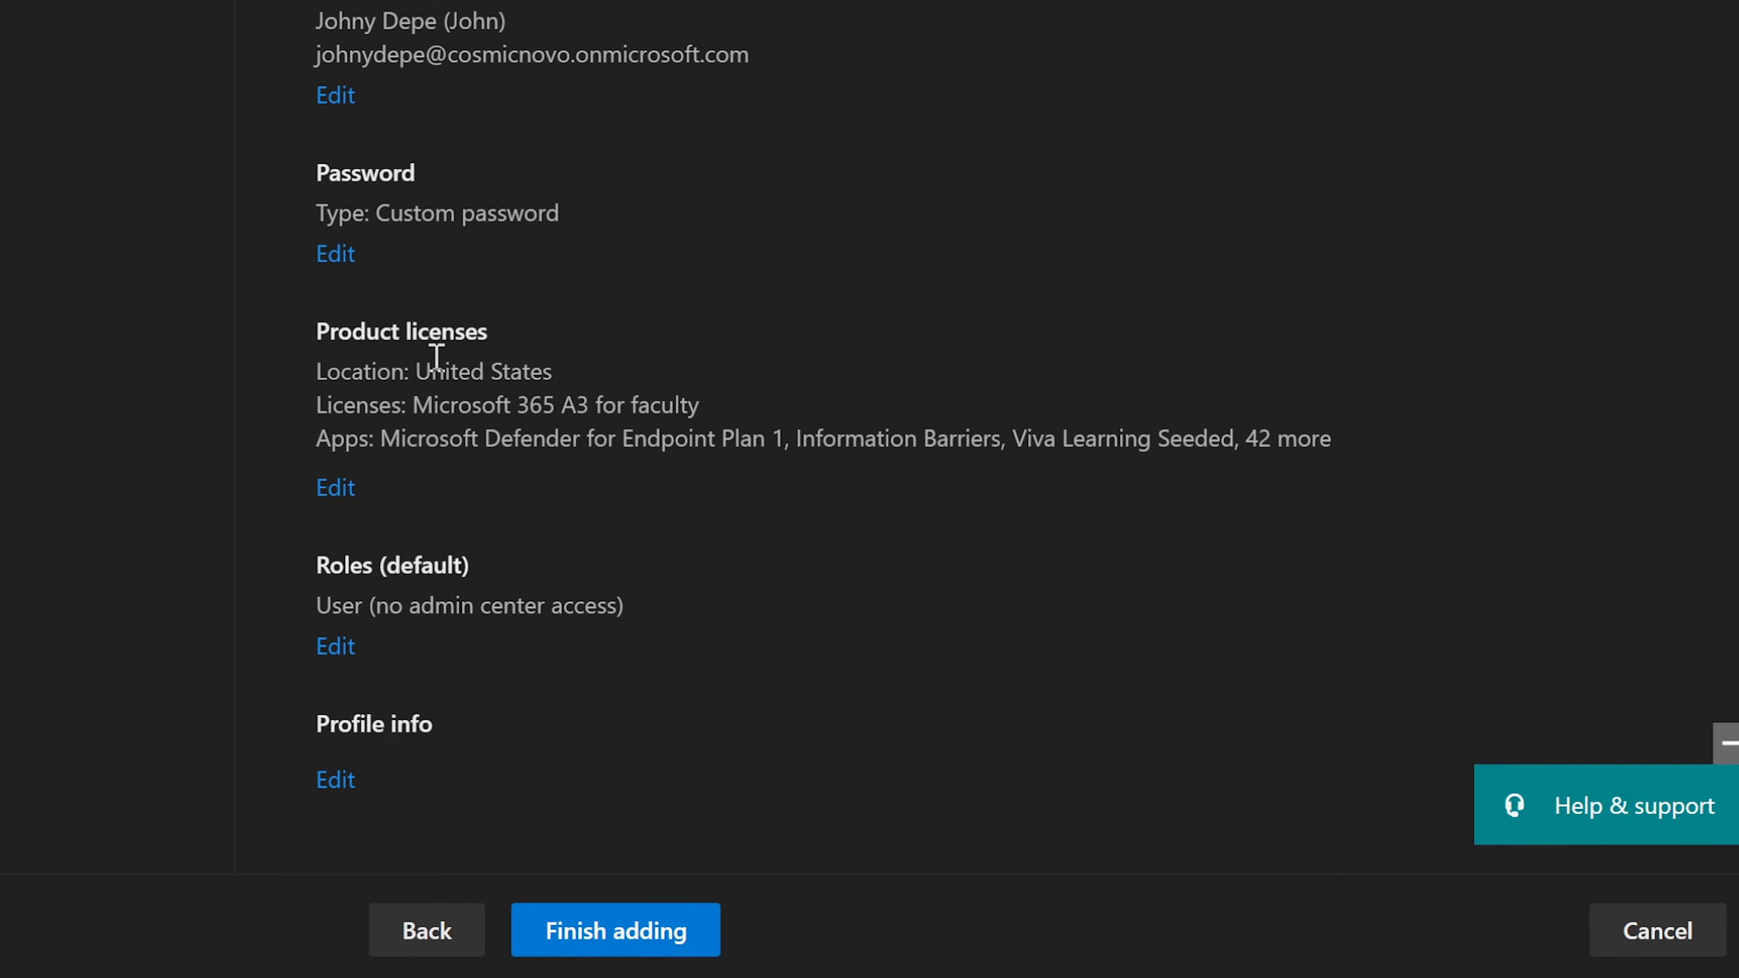
drag(322, 364, 716, 410)
click(720, 411)
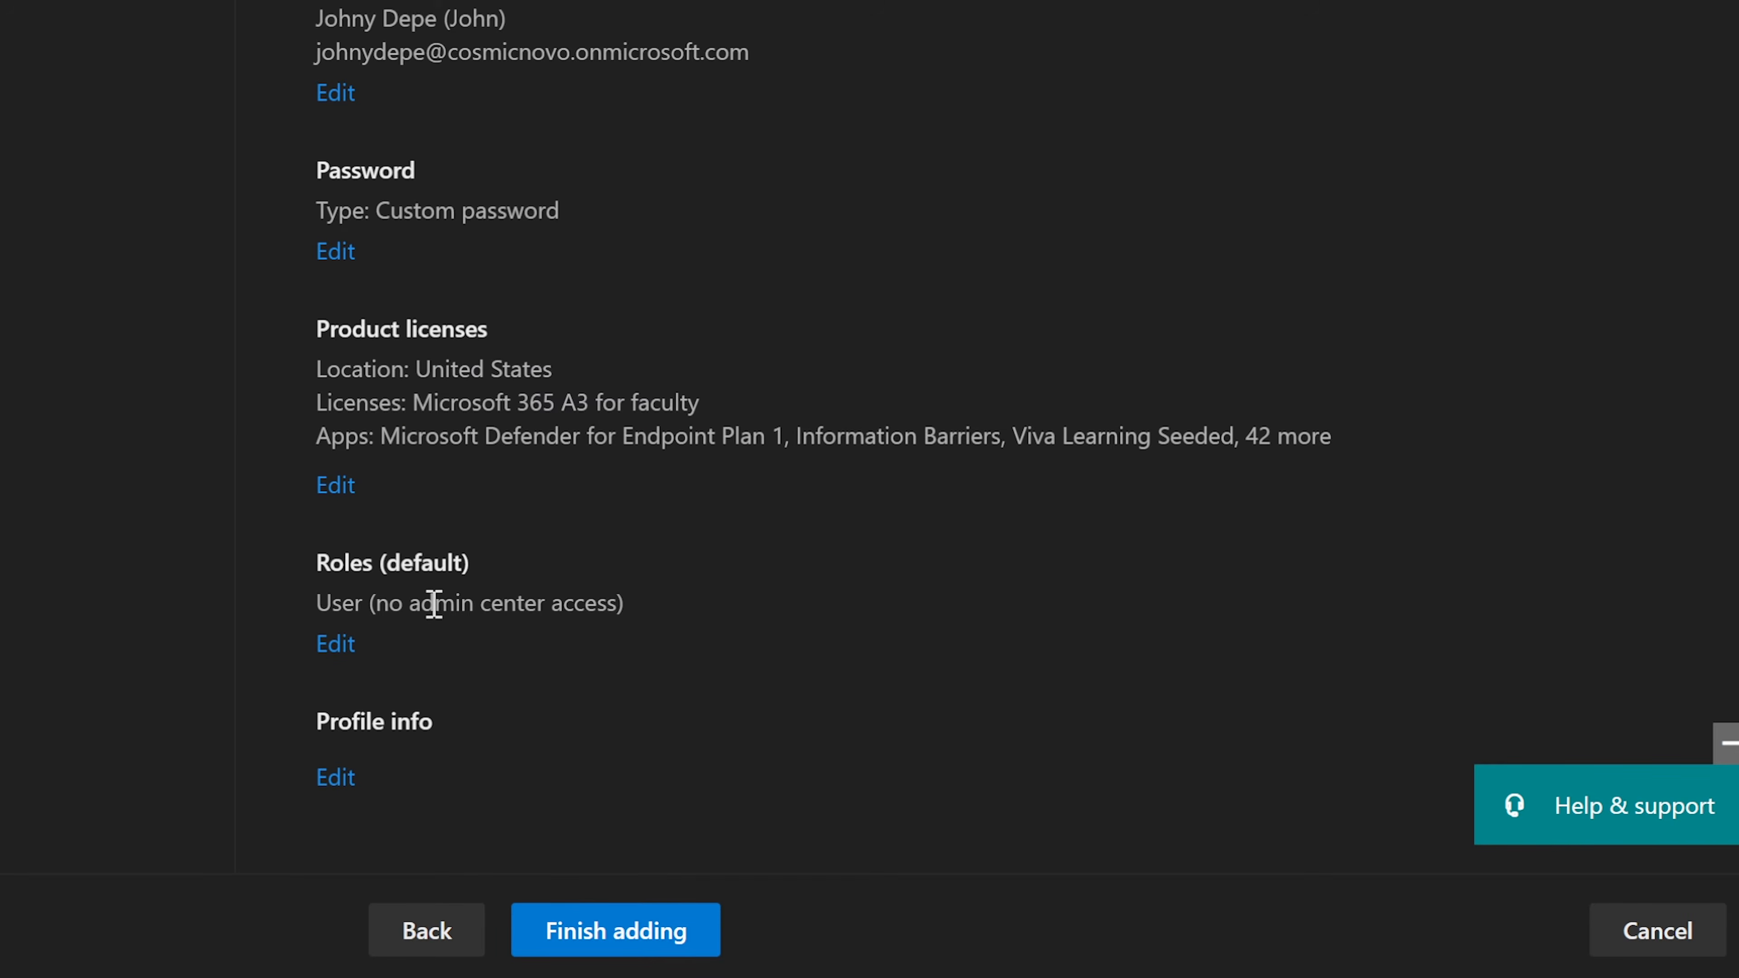
Step: Go back to edit Profile info and expand its empty fields, starting at Job title
click(339, 788)
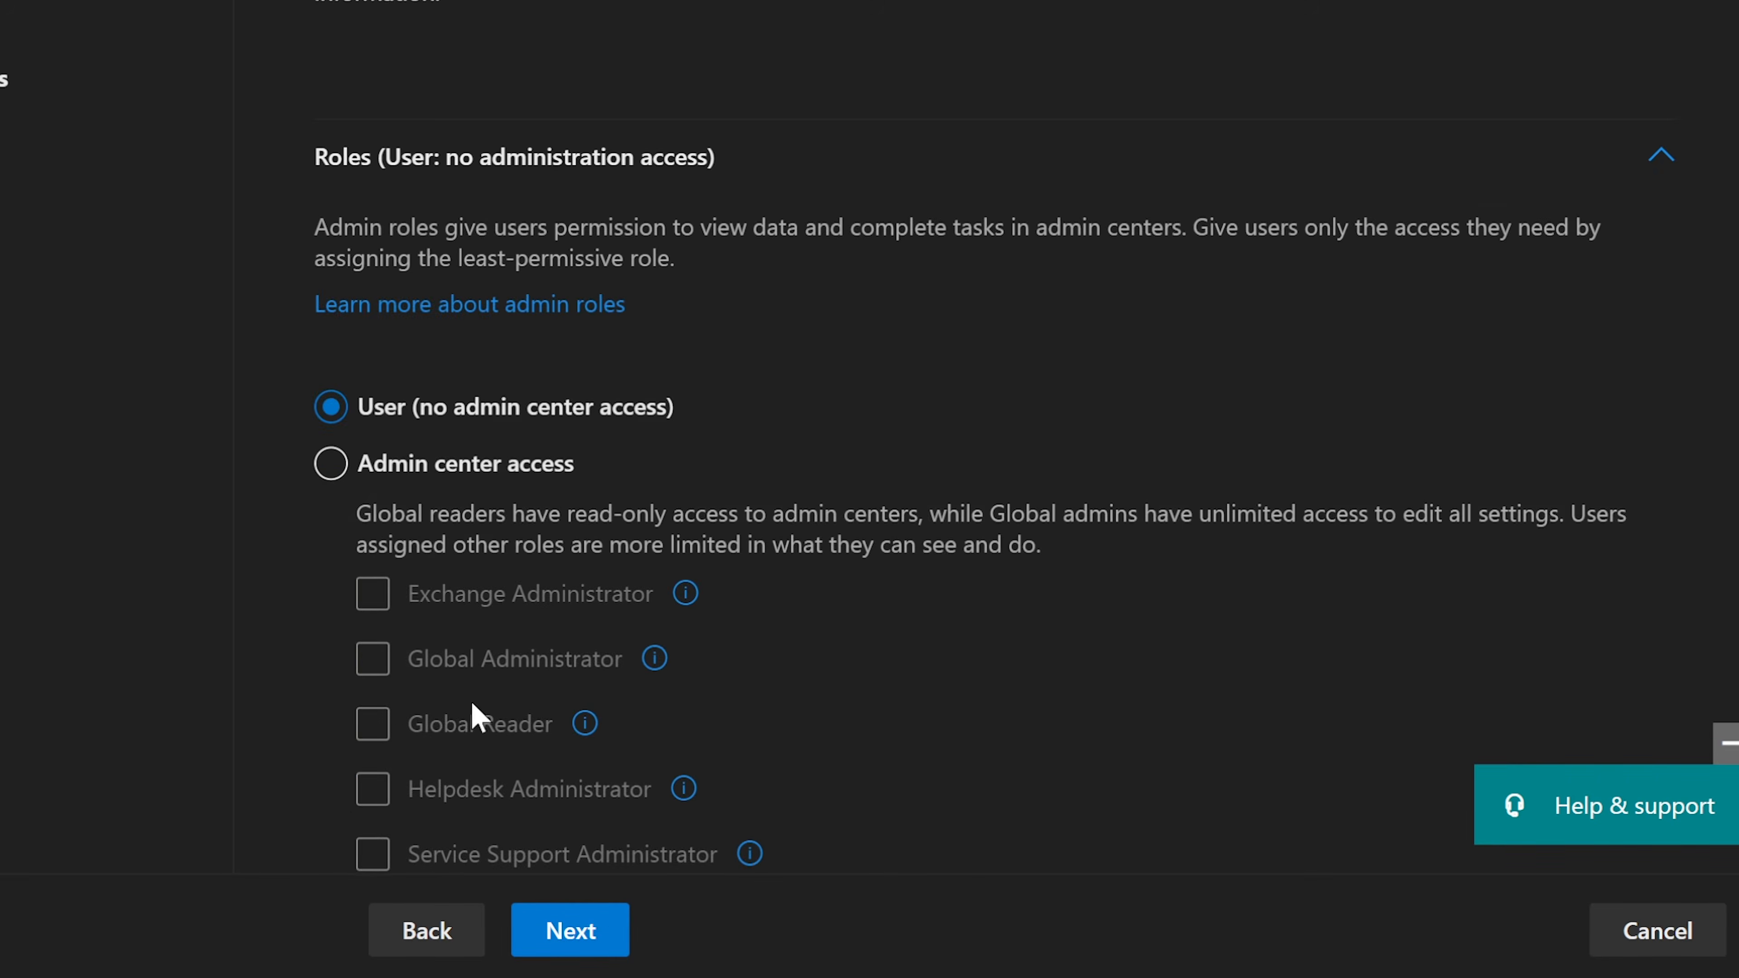
scroll(679, 556, down, 6)
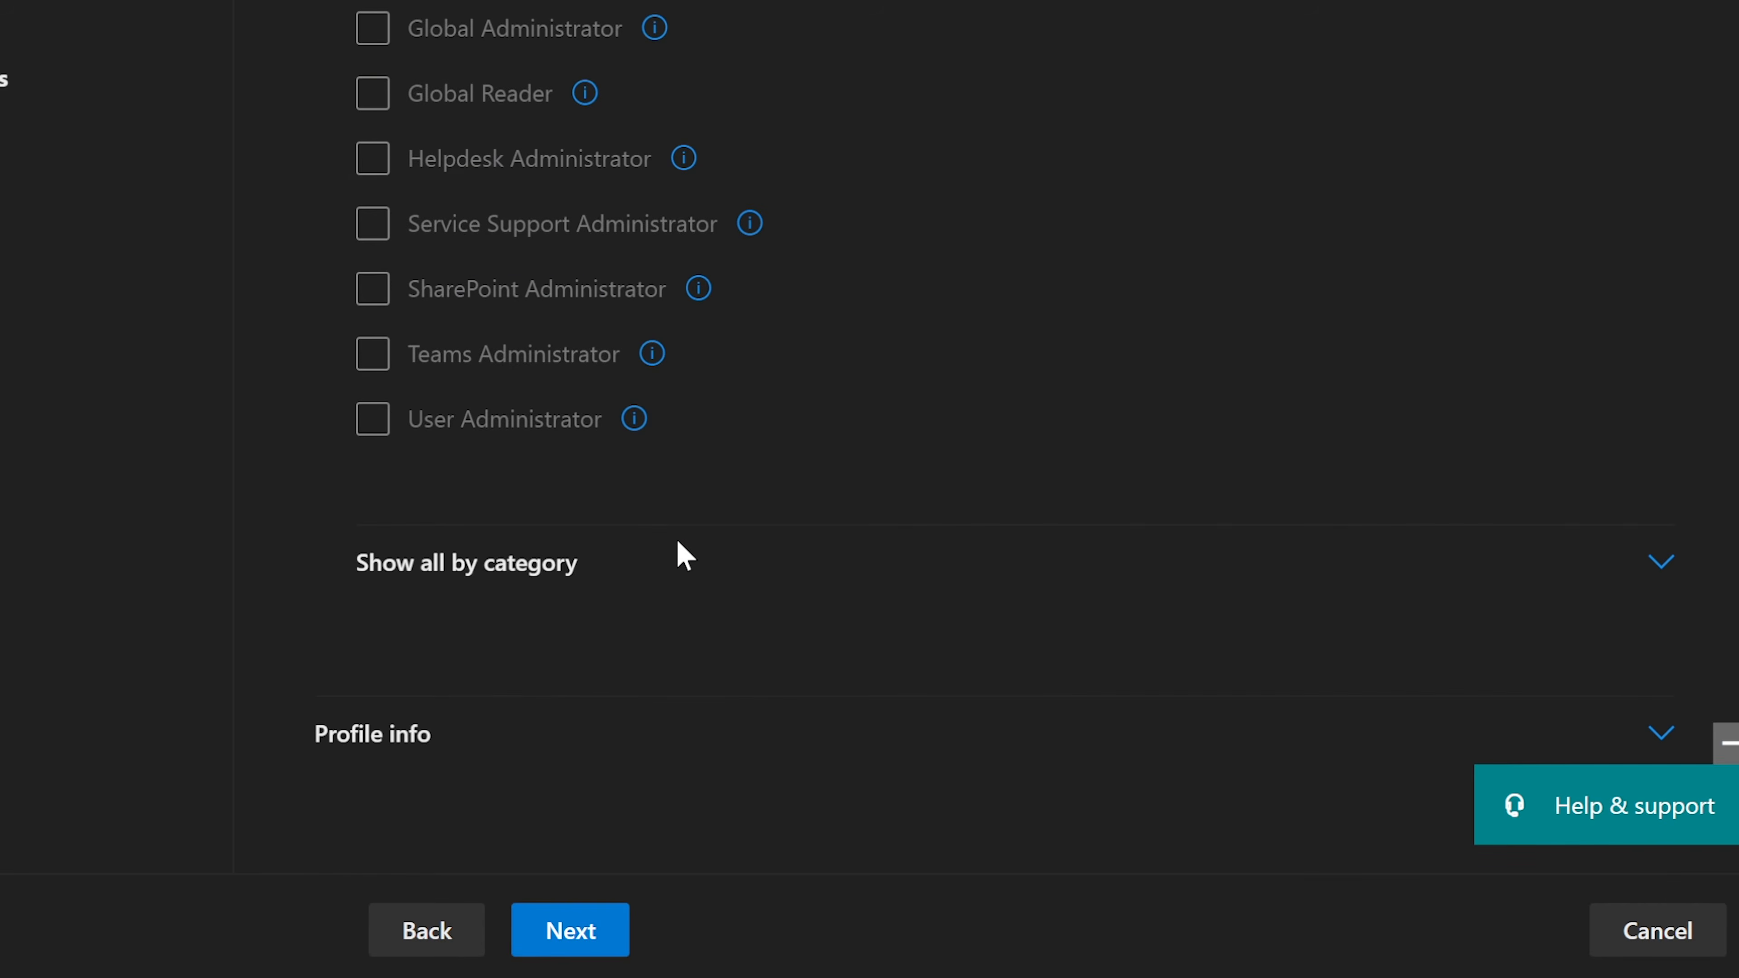
click(420, 737)
scroll(640, 586, down, 4)
click(415, 188)
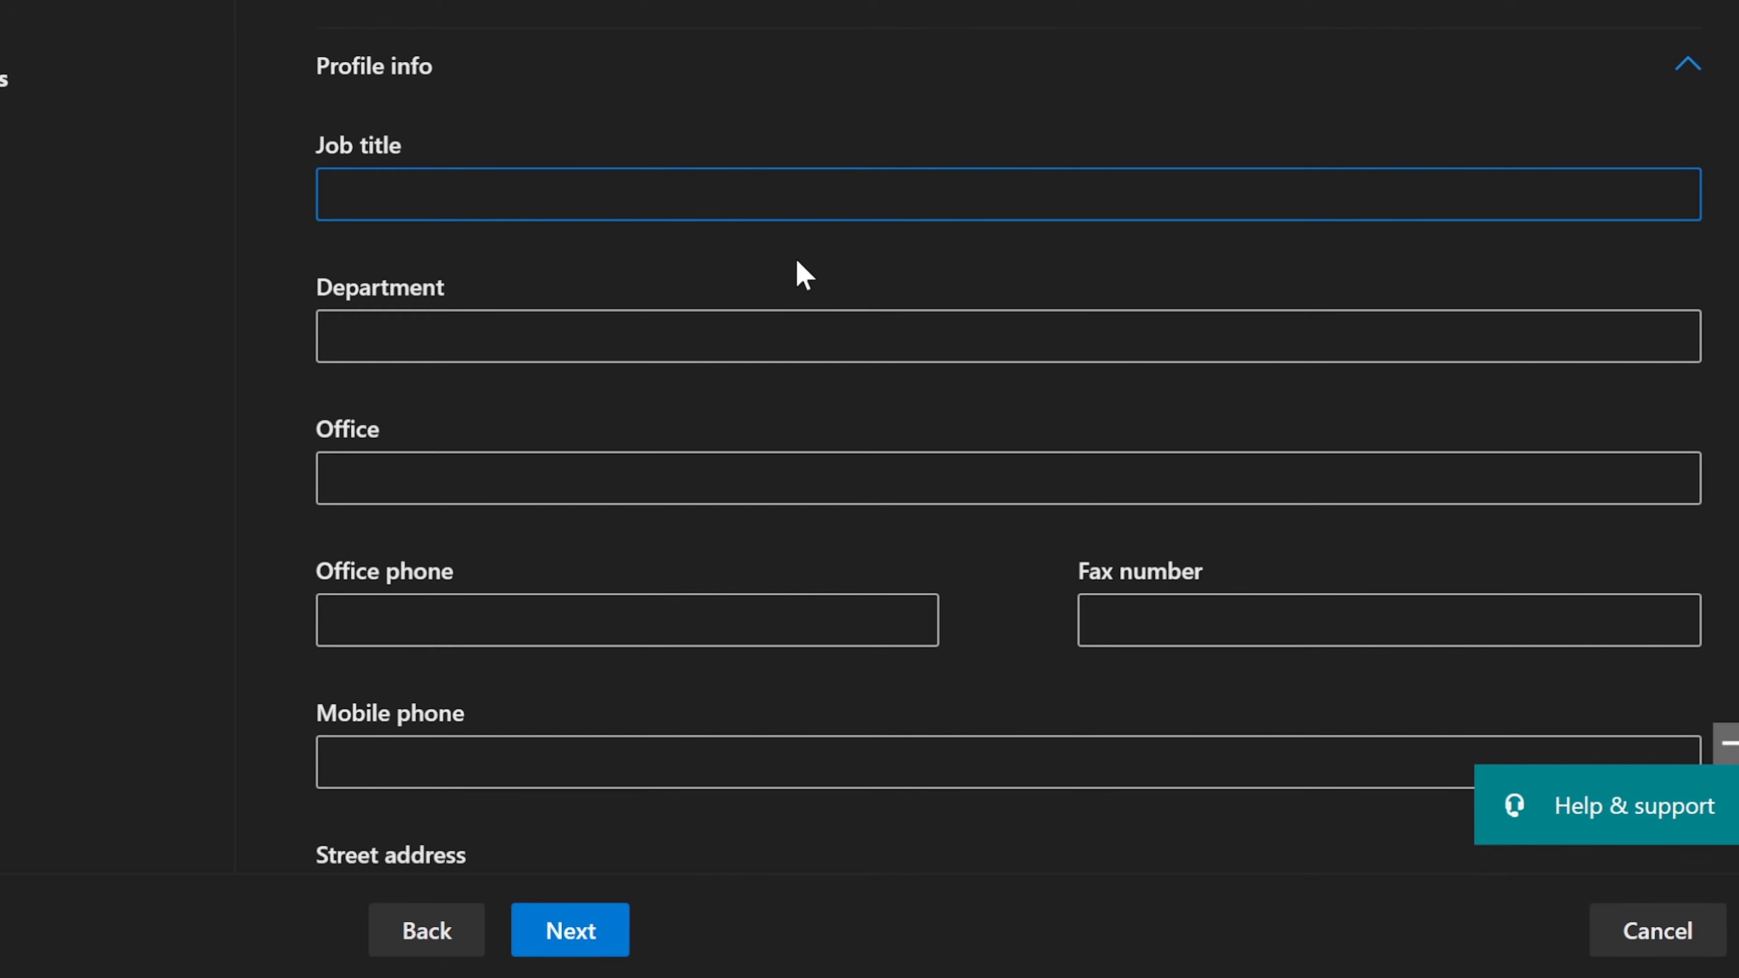
Step: Enter job title Financial Analyst, department Finance and office 'A building Office #25'
text(Financial Analyst)
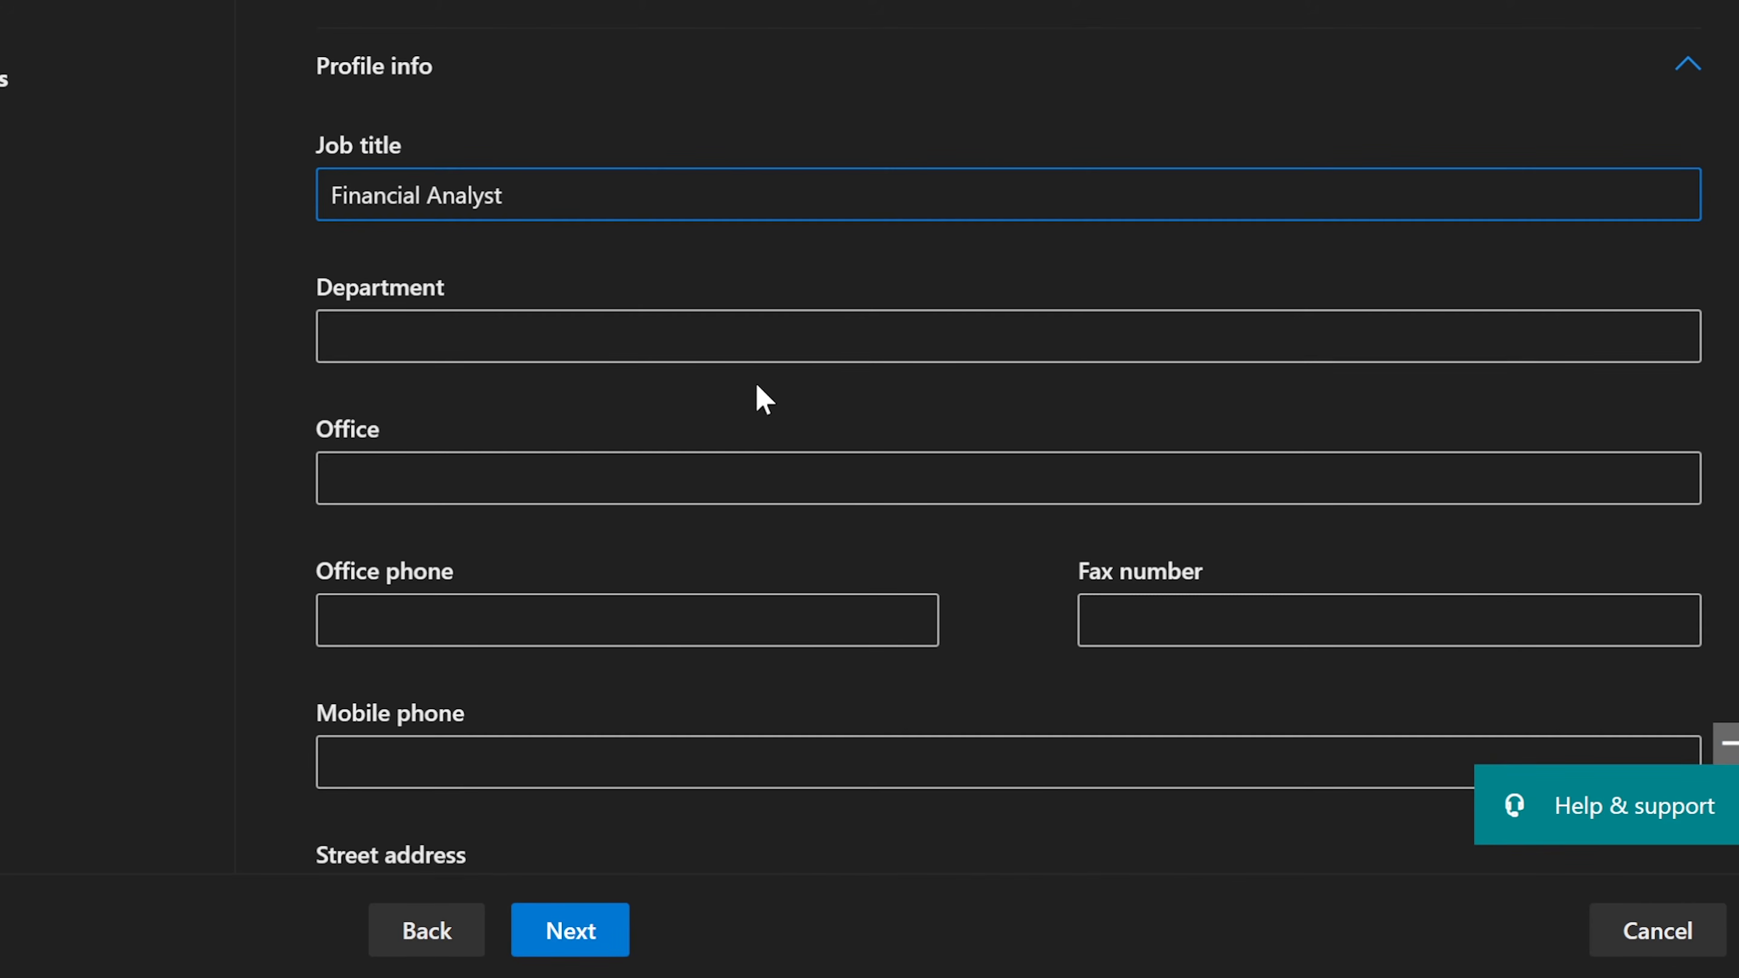
click(759, 337)
text(Fina)
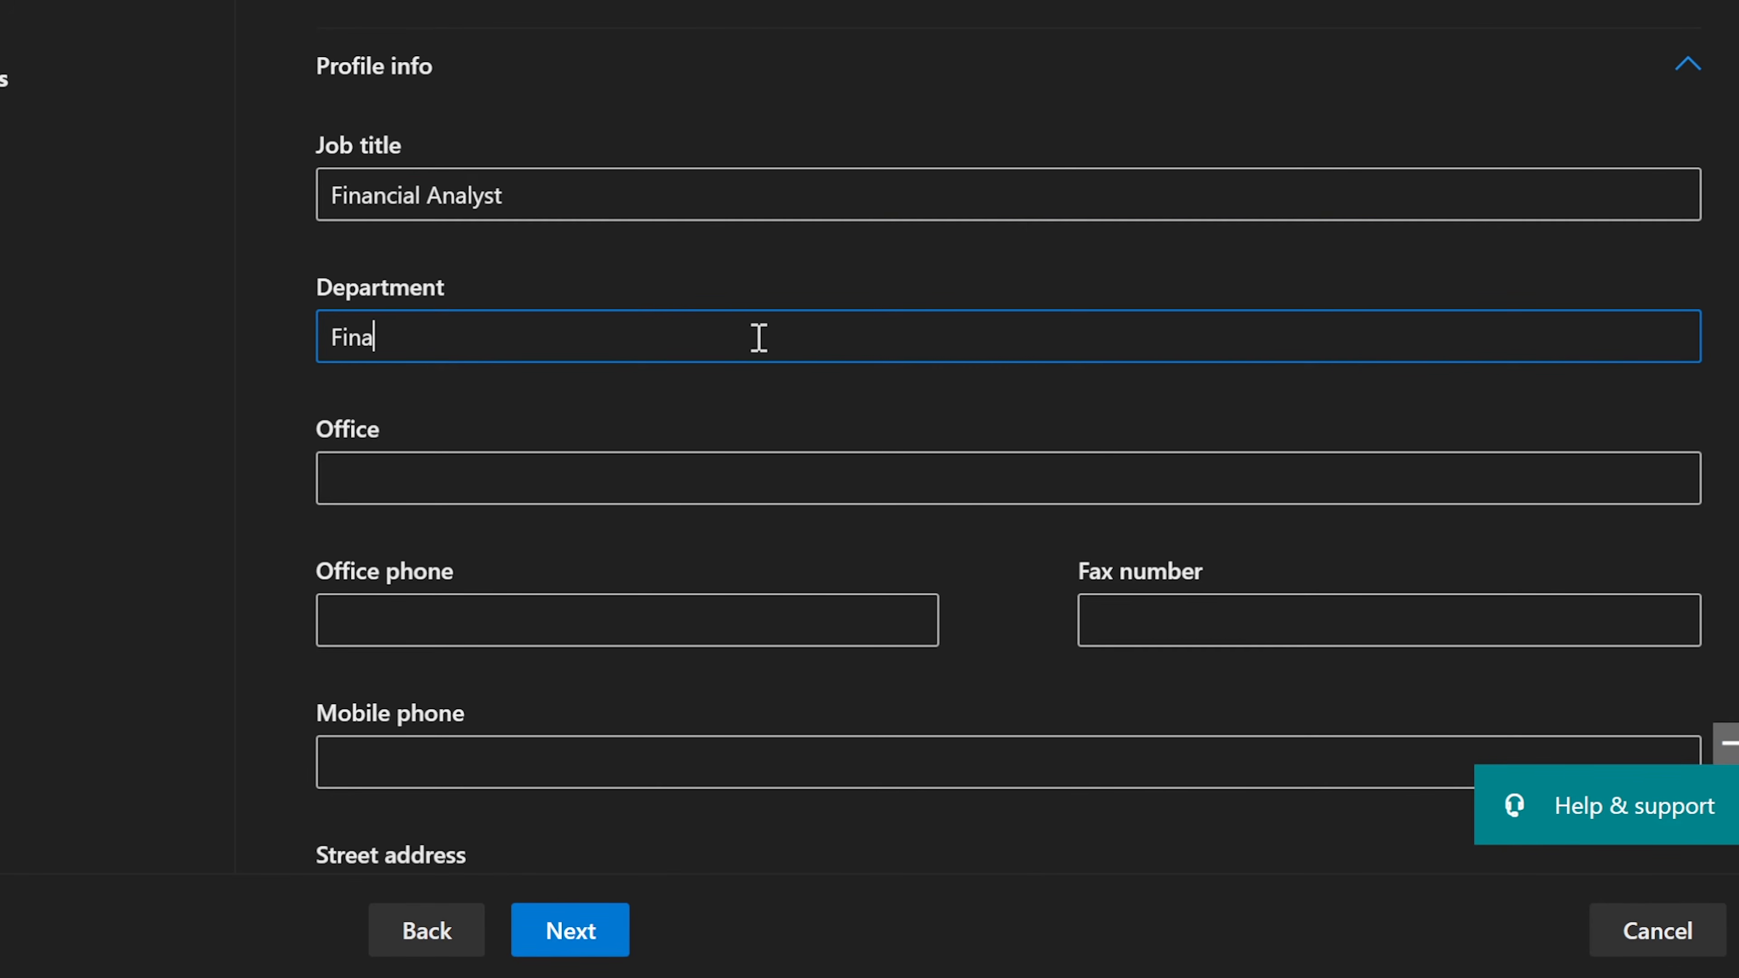
text(nce)
click(657, 479)
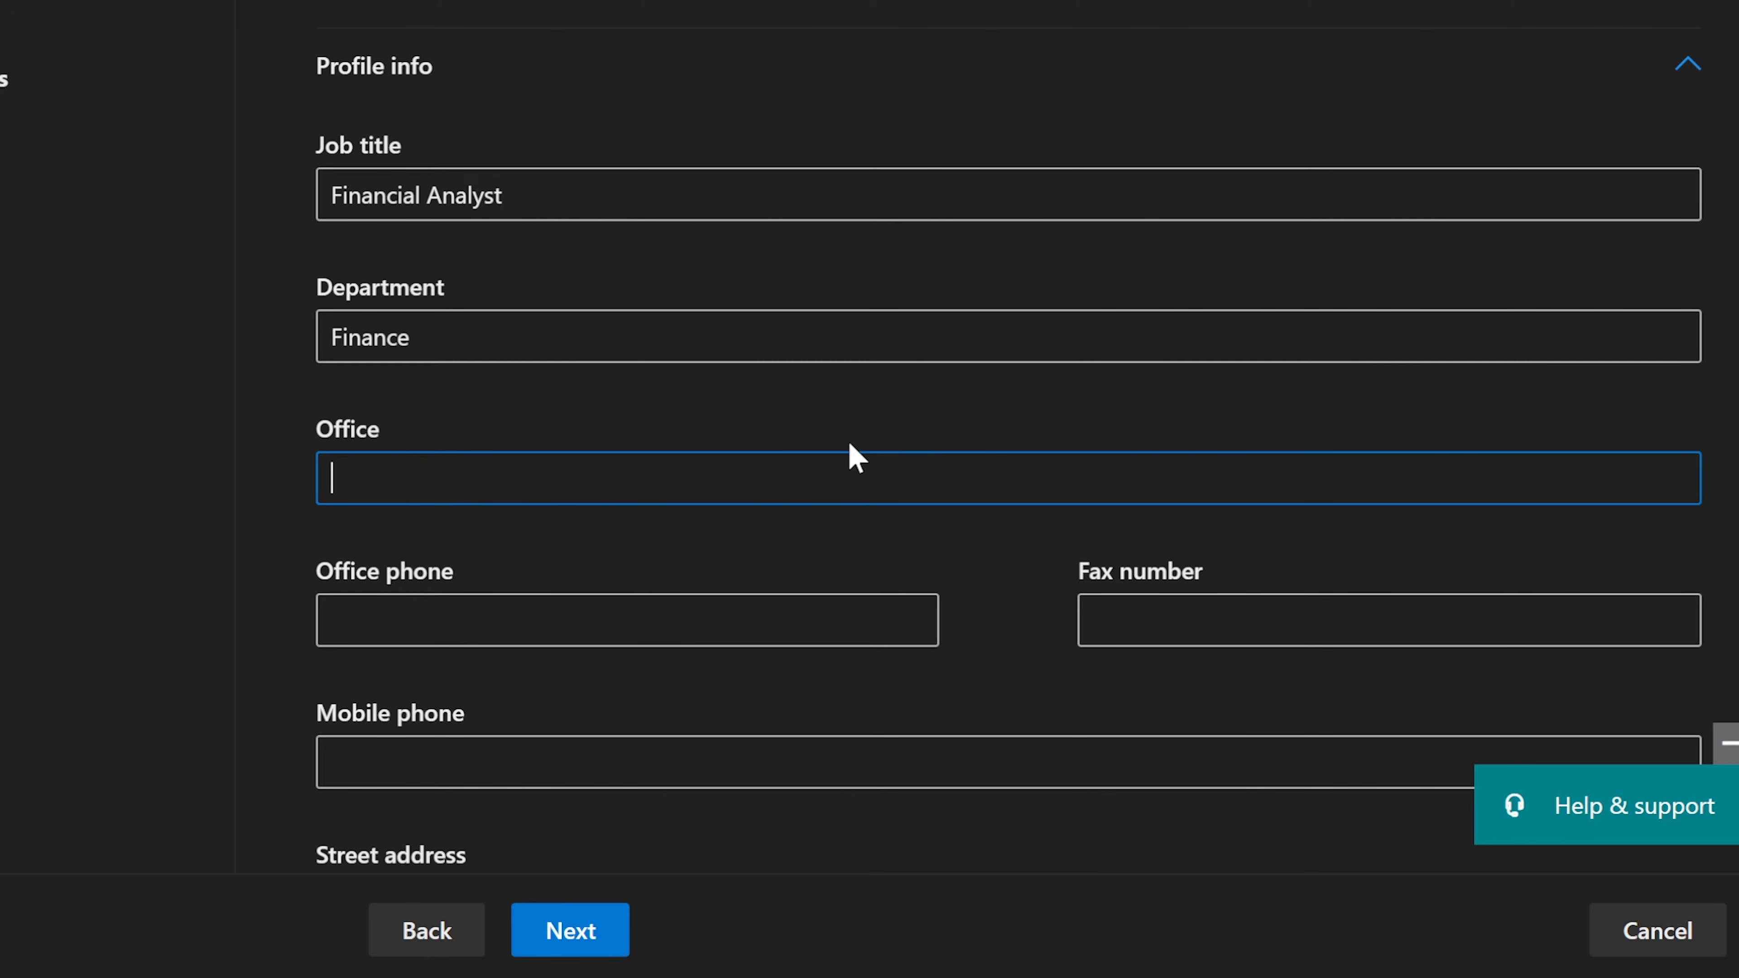
text(A building Office )
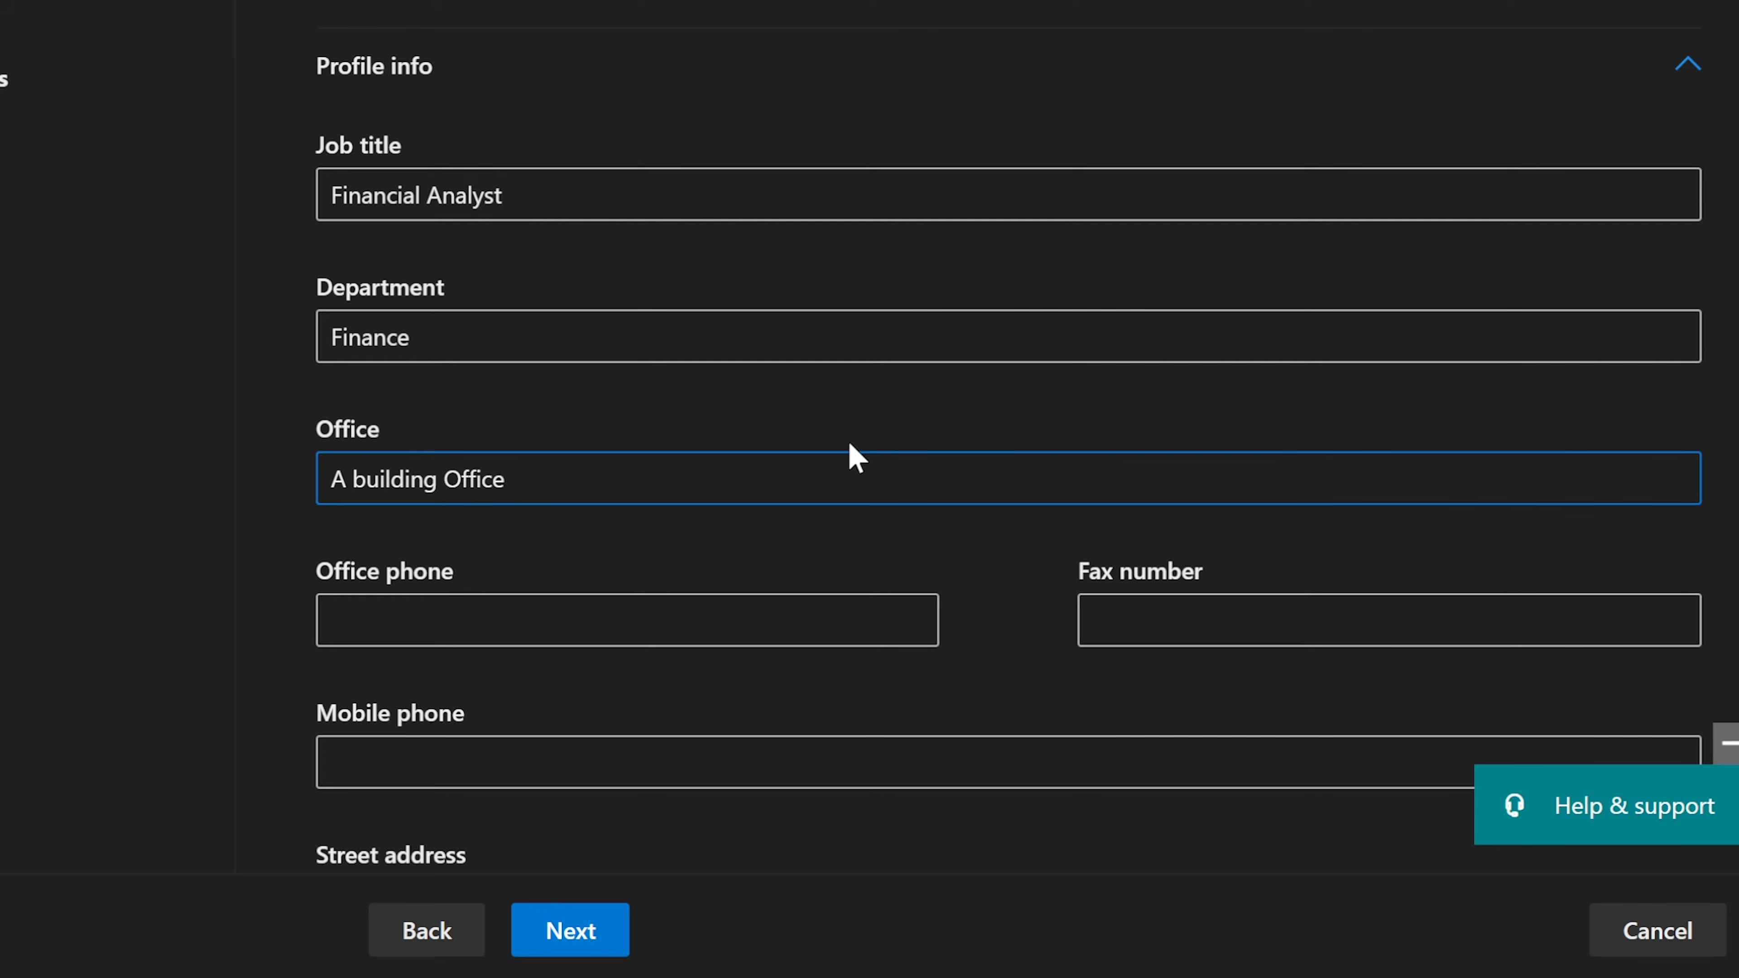
text(#25)
Step: Enter the office phone number, formatted with two dashes
click(634, 622)
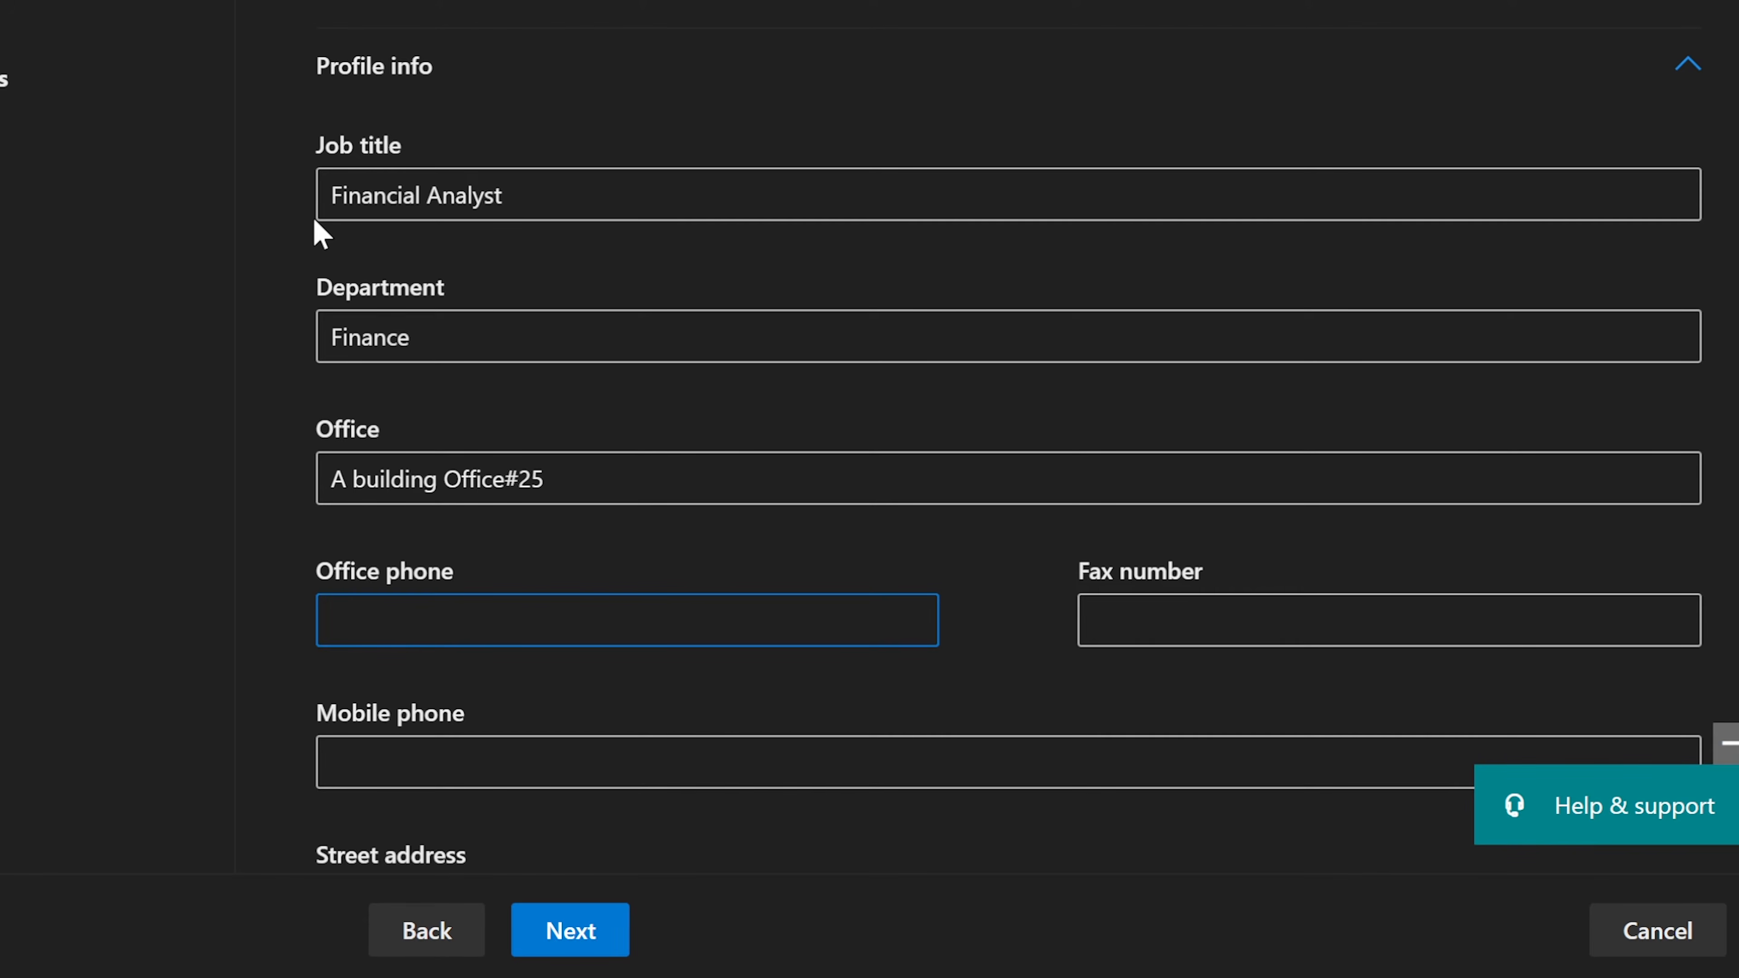
text(55555555555)
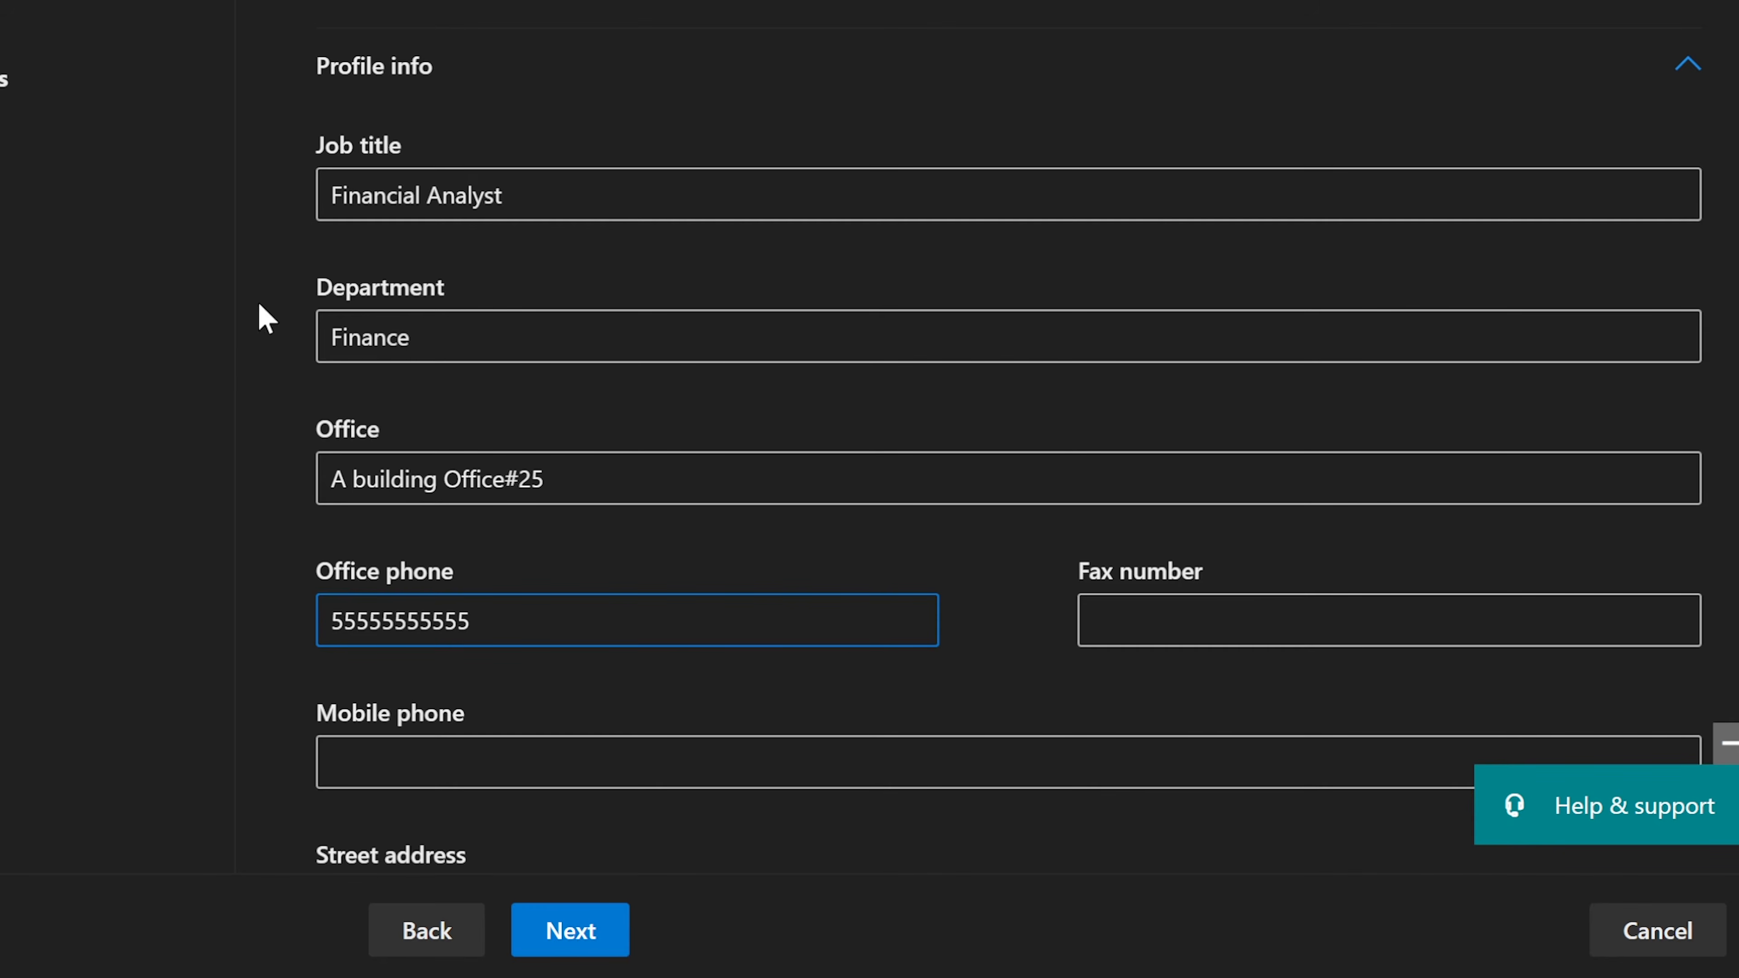
click(370, 616)
text(-)
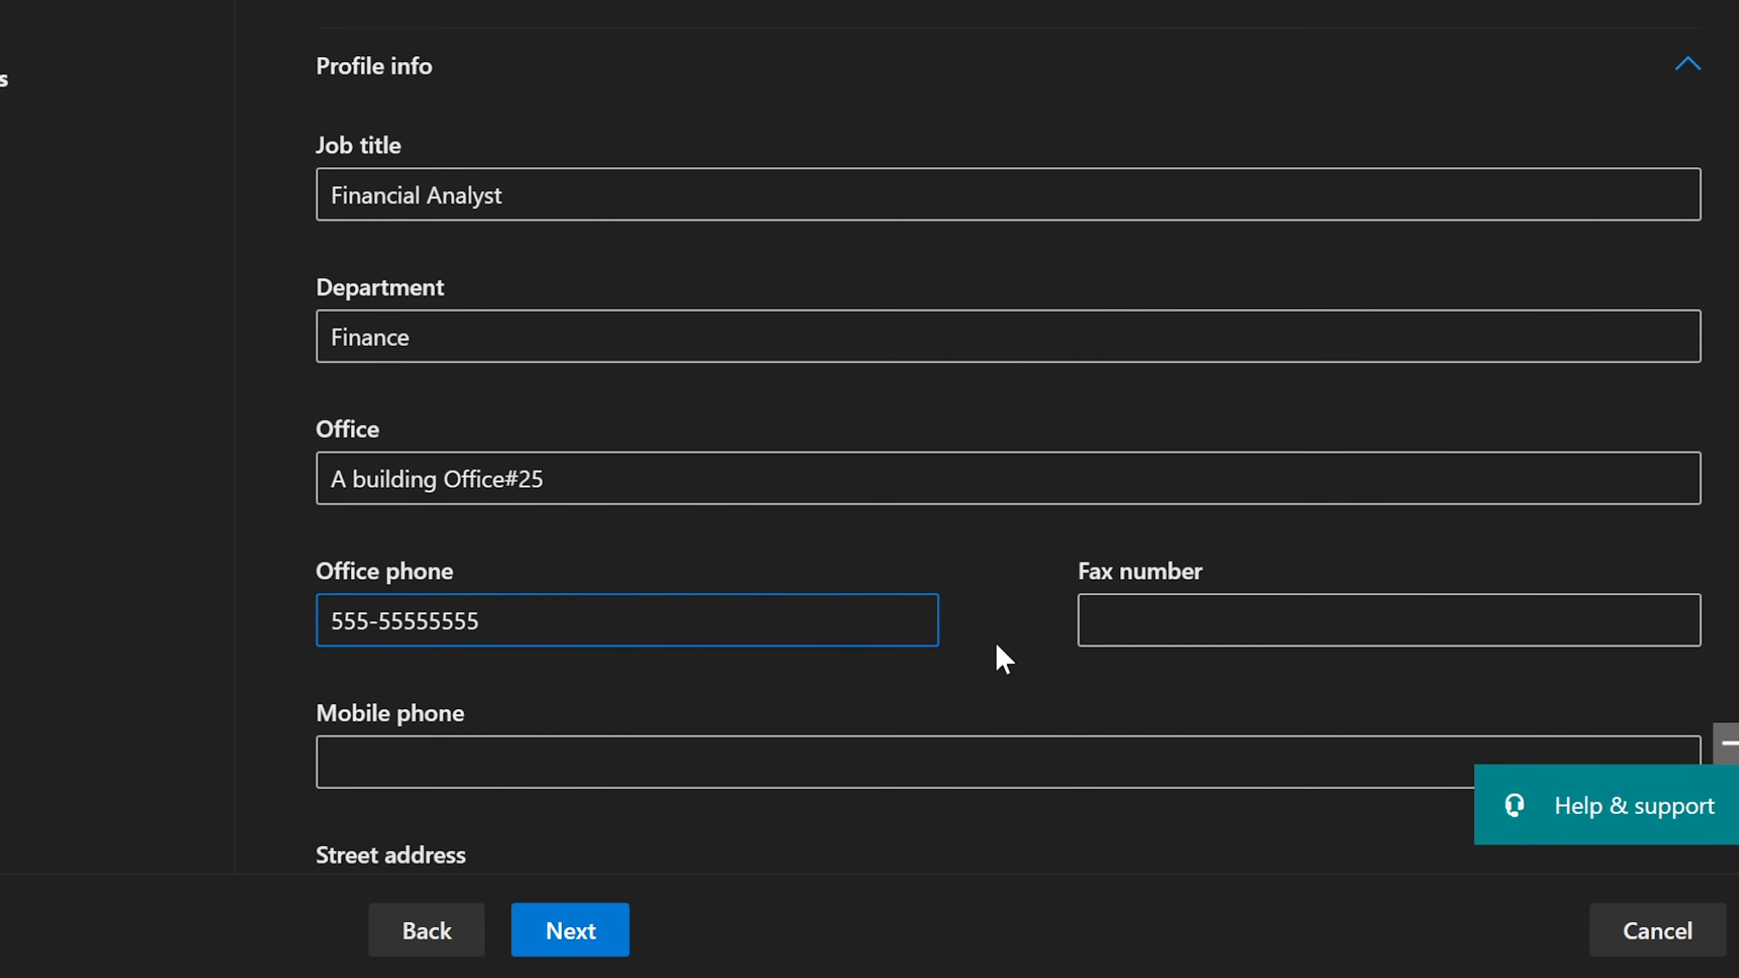
click(416, 620)
text(-)
click(593, 615)
key(BackSpace)
Step: Enter the new user's street address, city, state and ZIP code
scroll(1002, 710, down, 2)
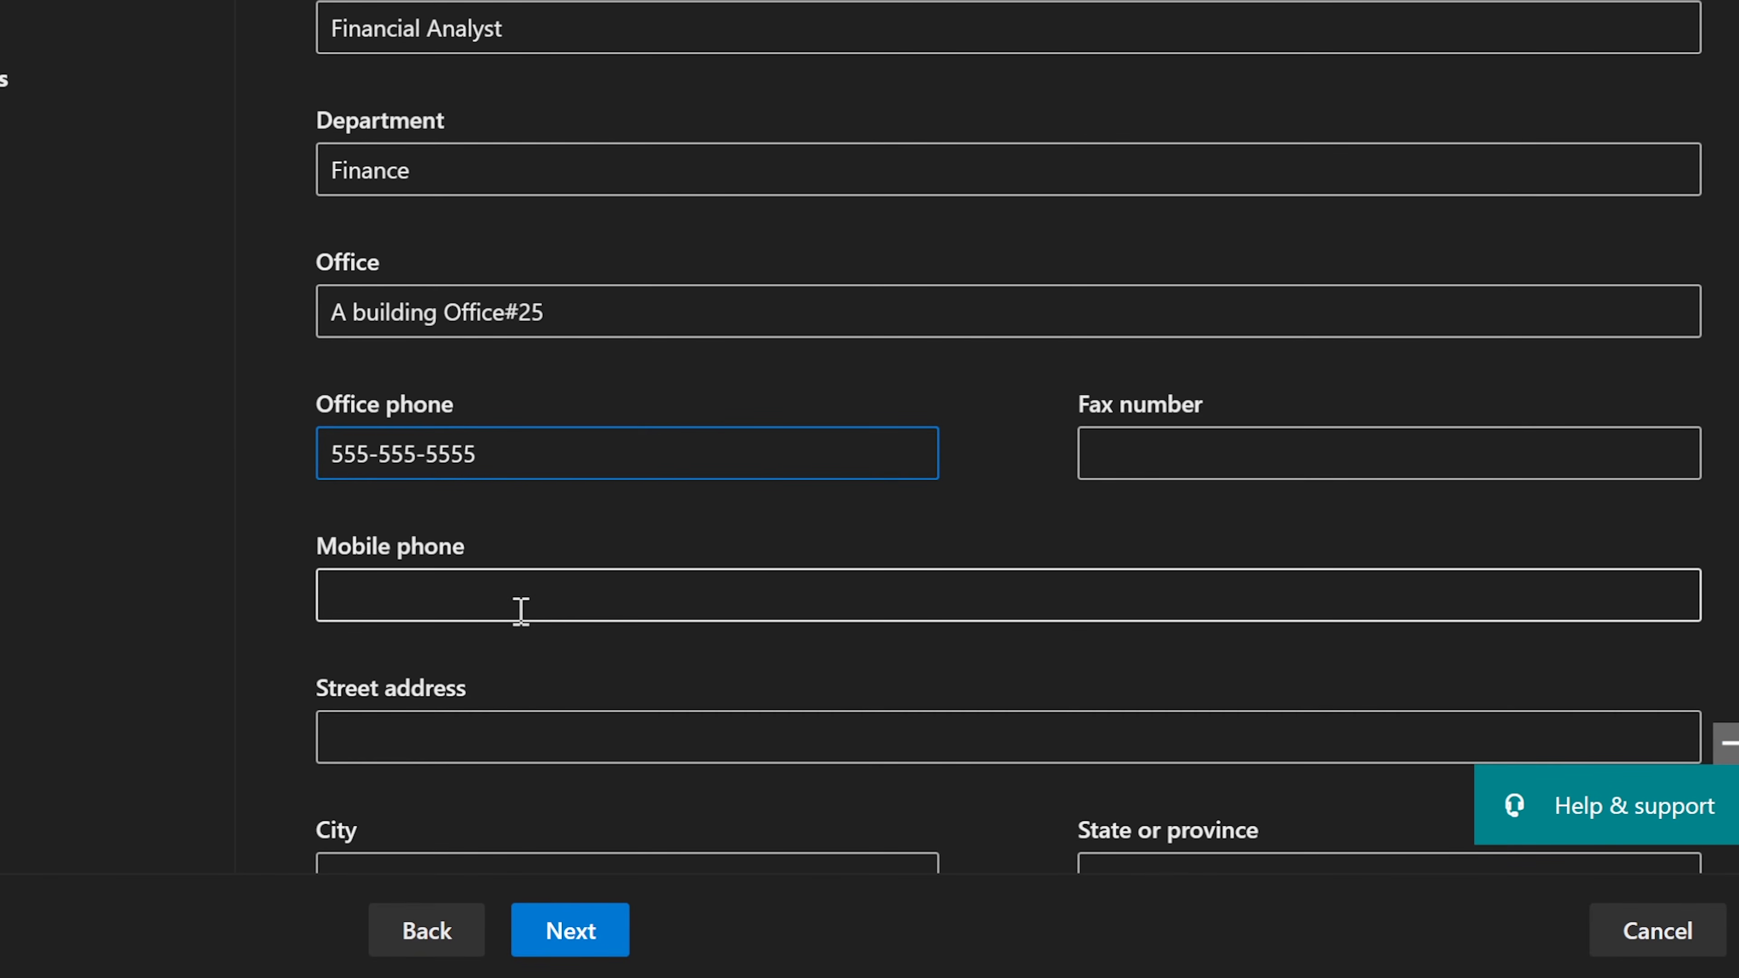
click(454, 599)
scroll(454, 599, down, 4)
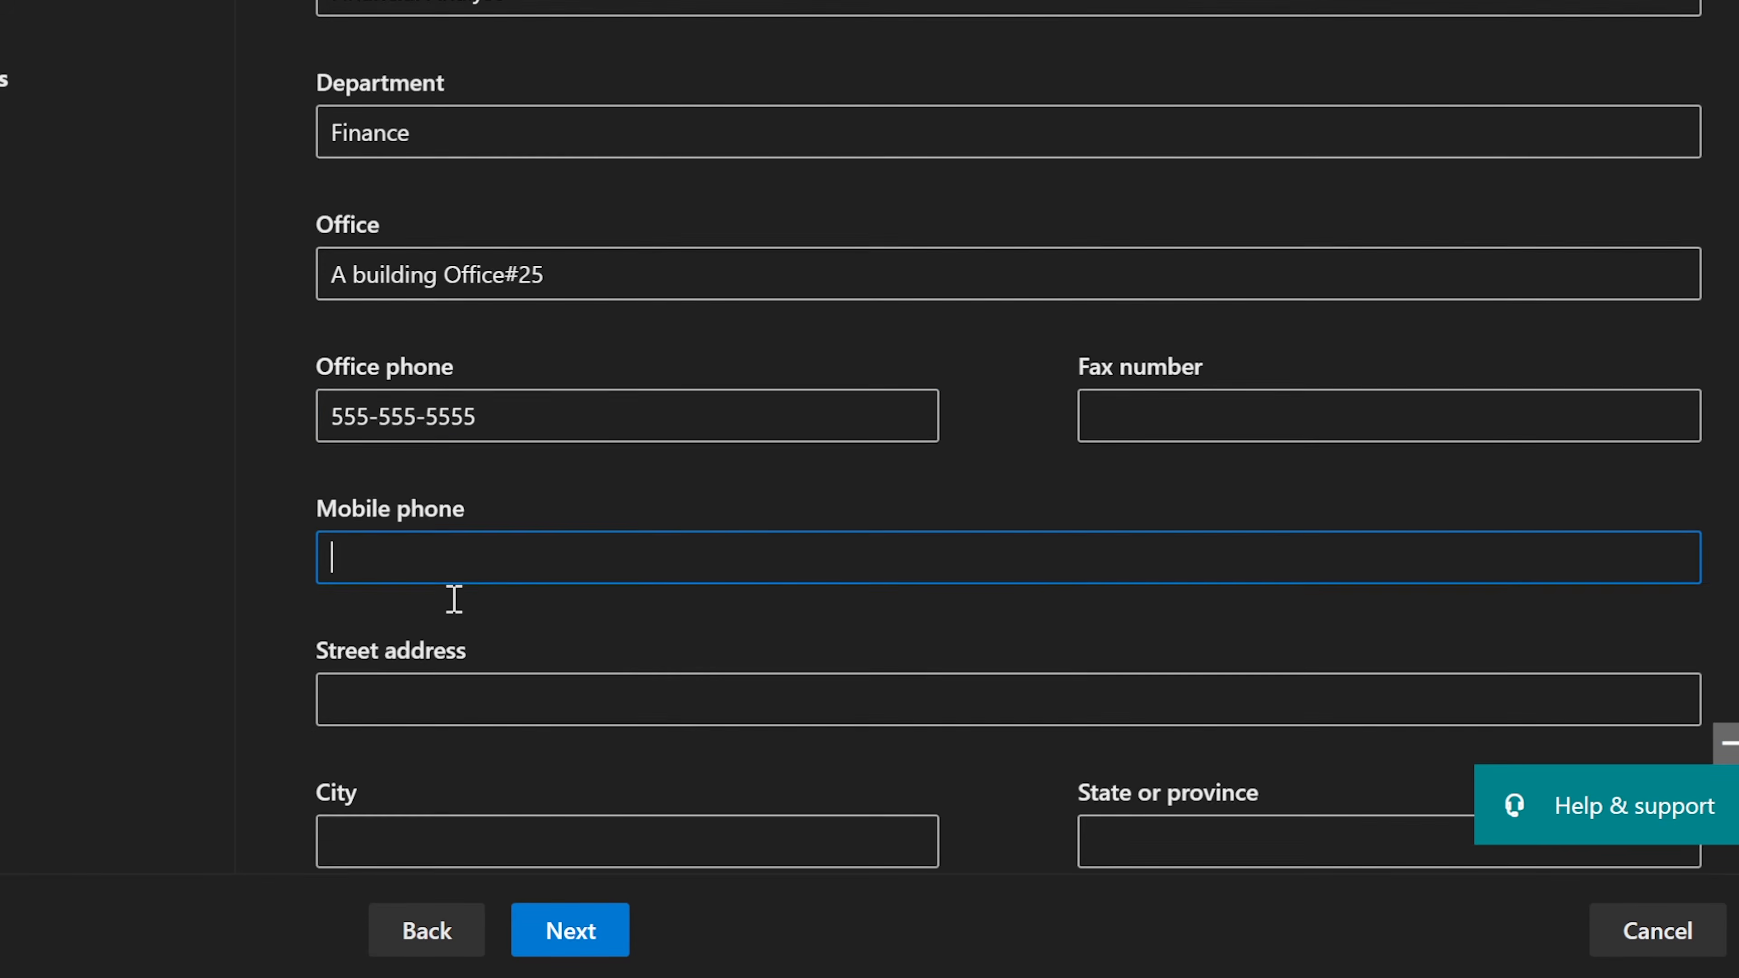
click(505, 412)
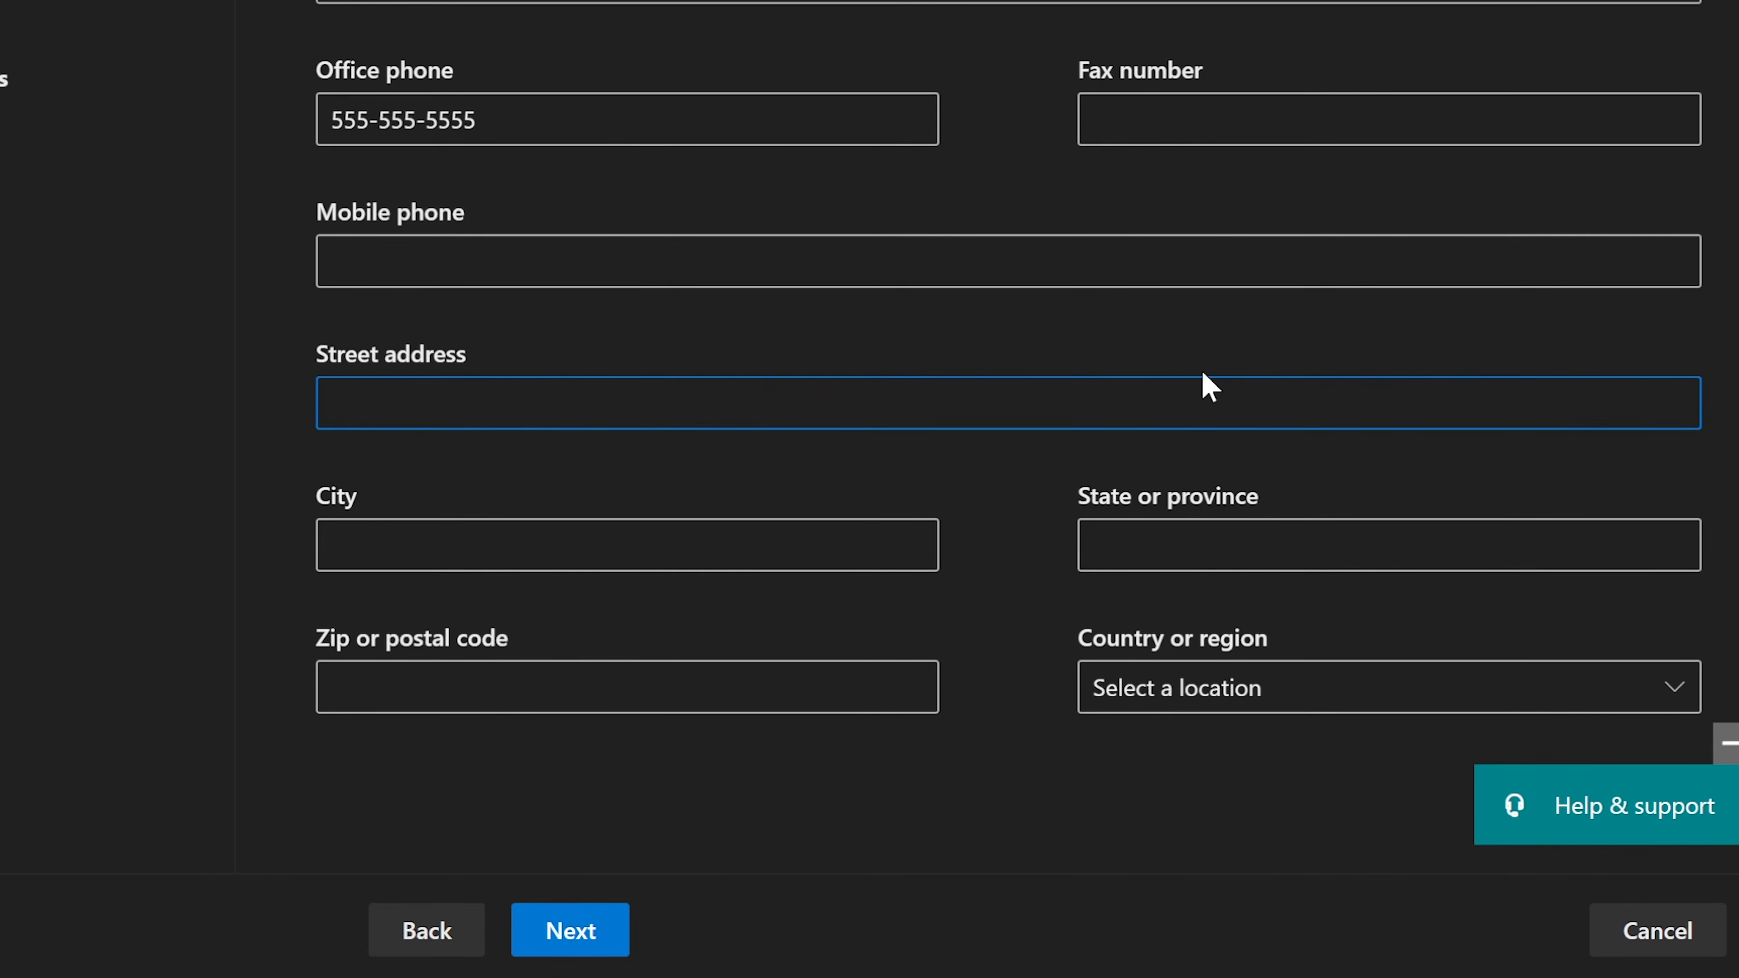
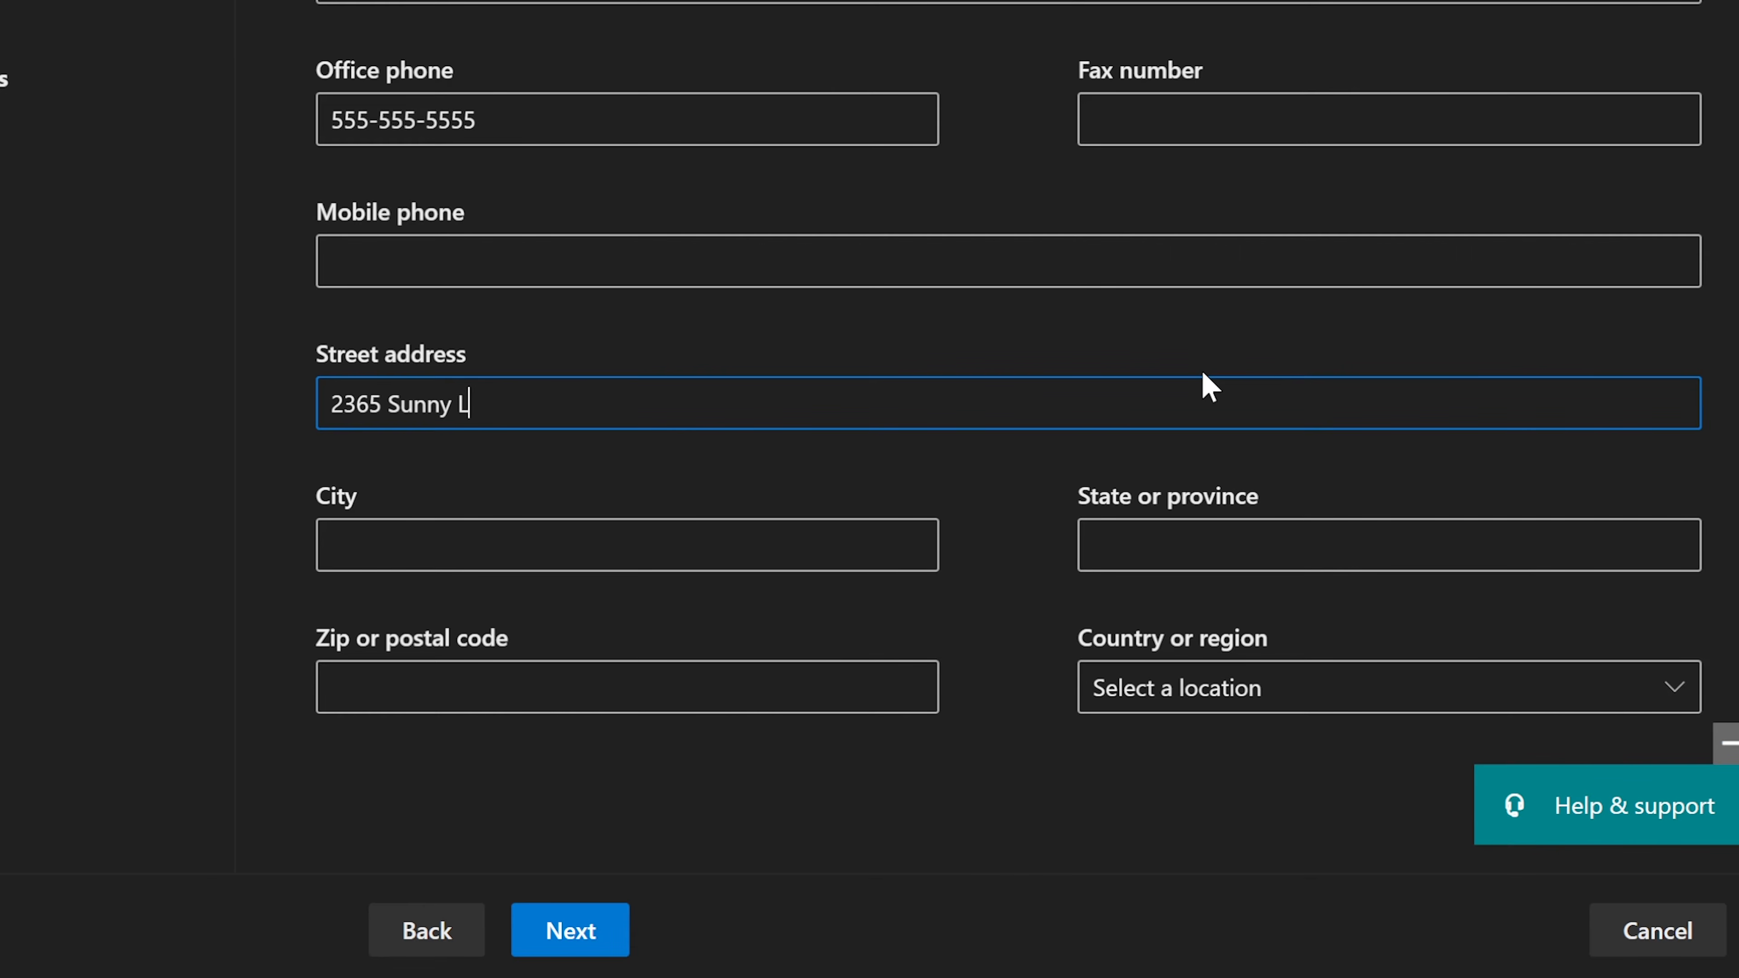
key(Tab)
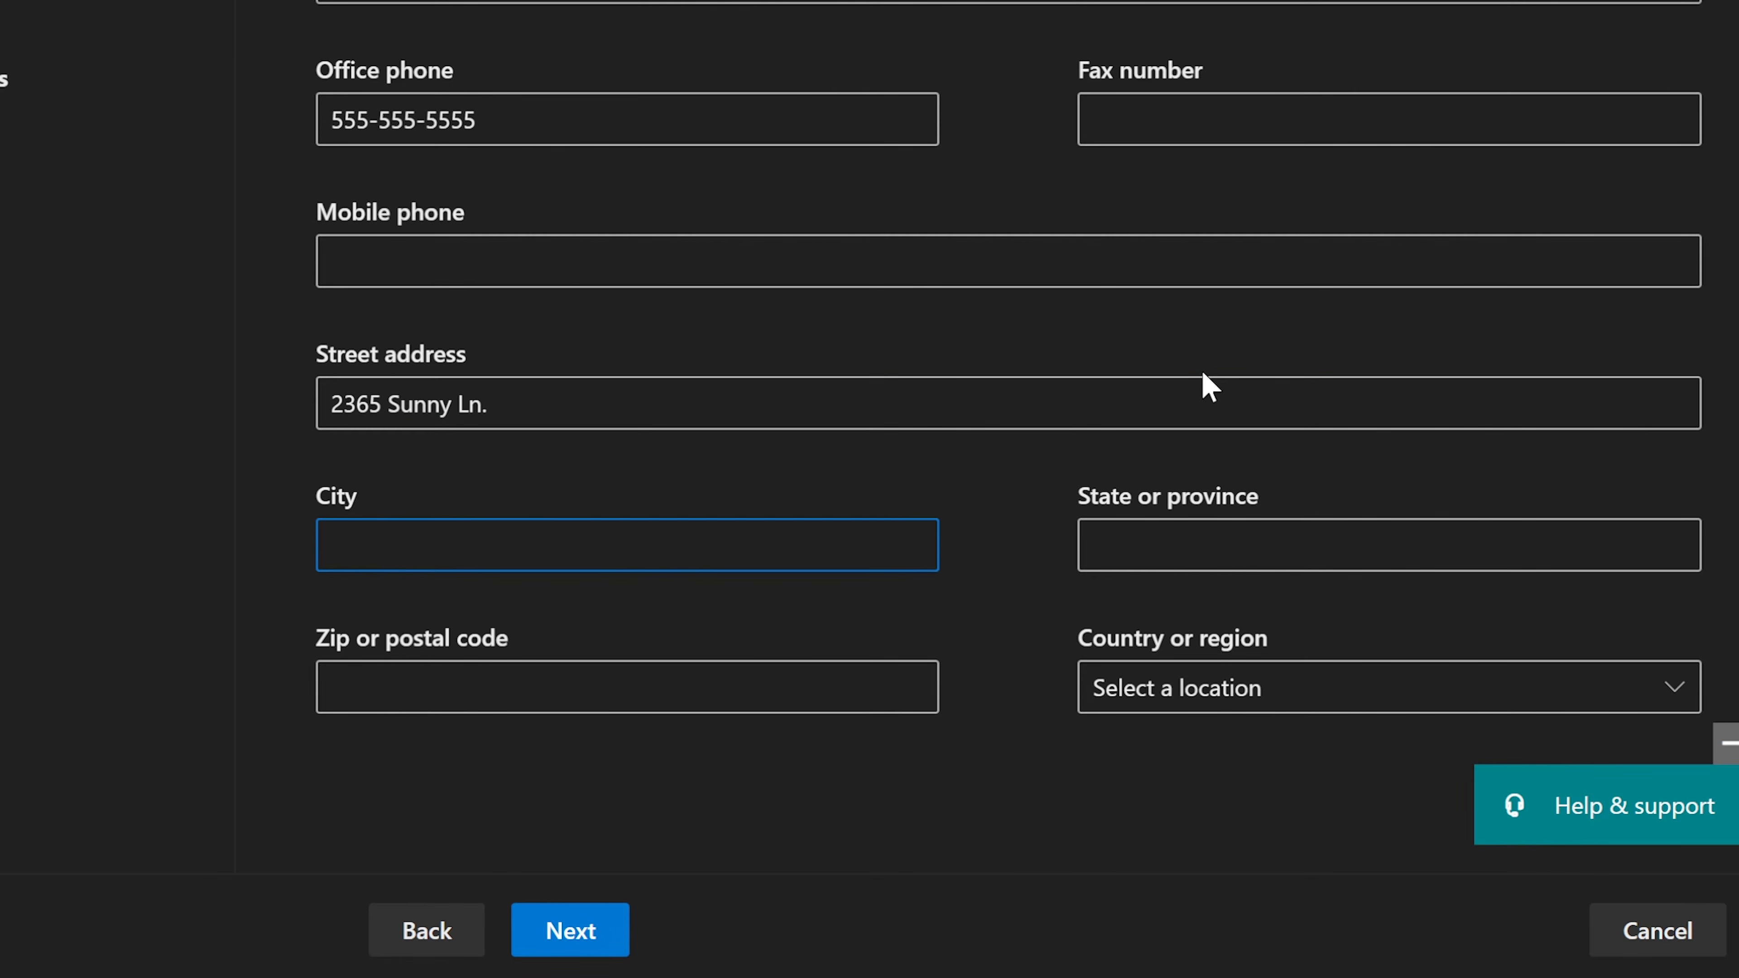
text(NE)
key(BackSpace)
text(ew York)
key(Tab)
text(NY)
key(Tab)
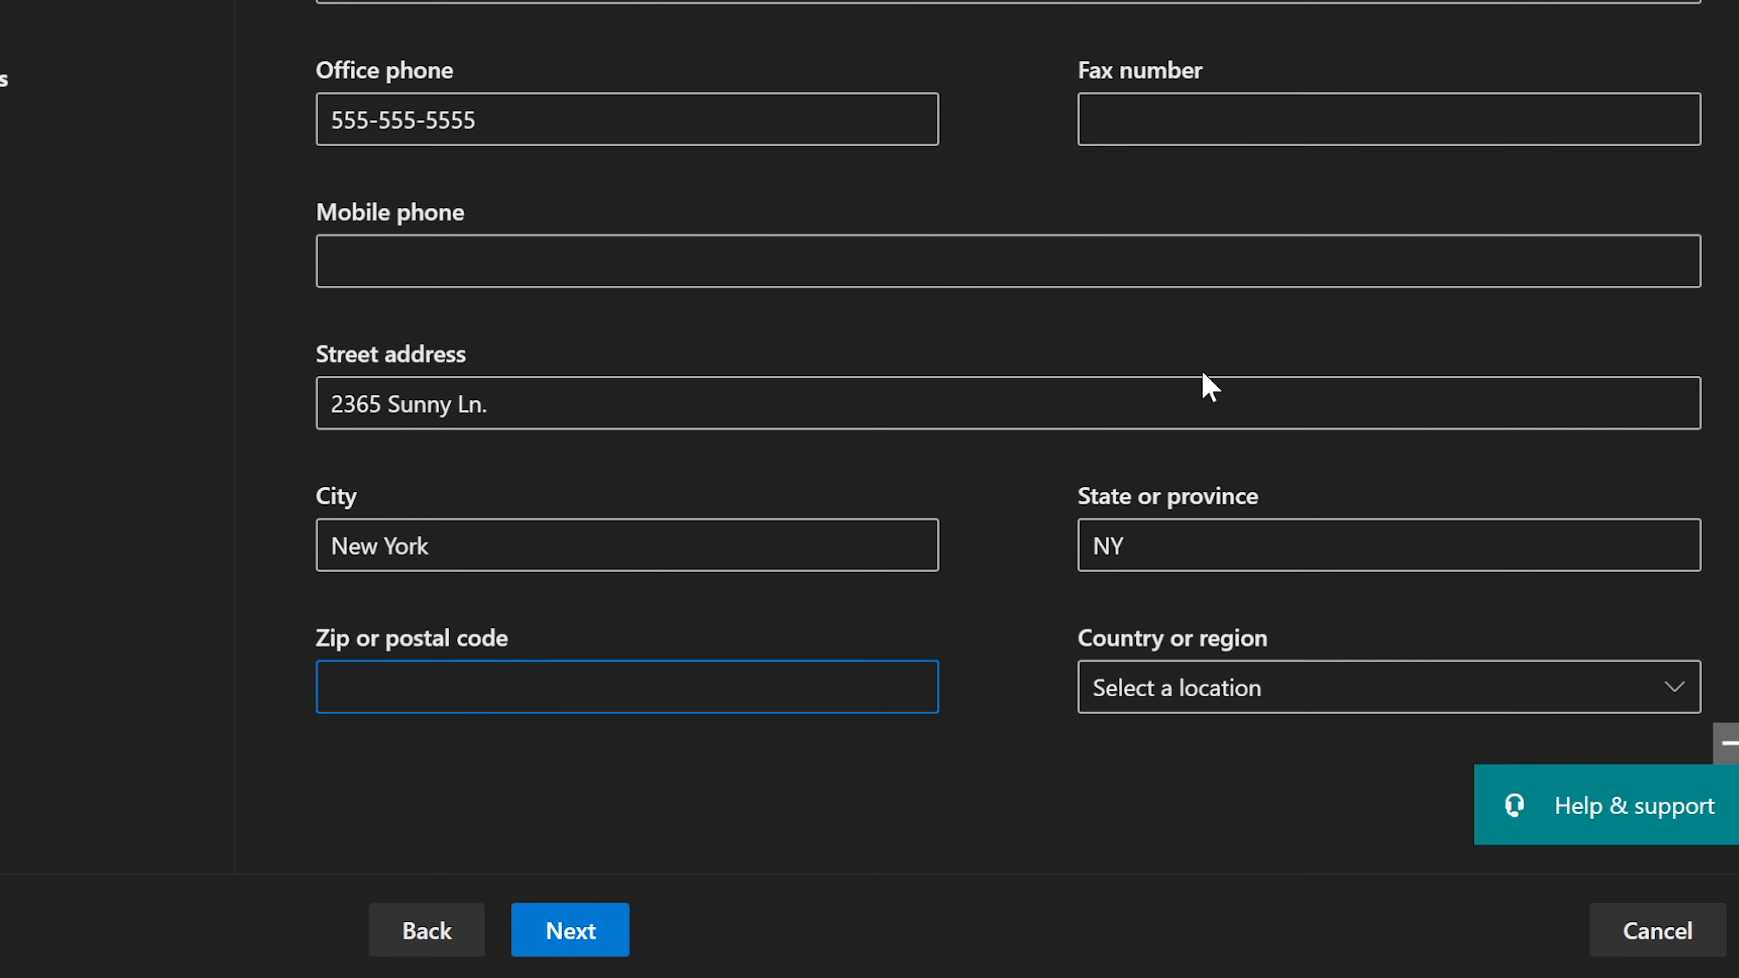
text(31659)
Step: Set the country or region to United States and continue to the review page
click(1169, 689)
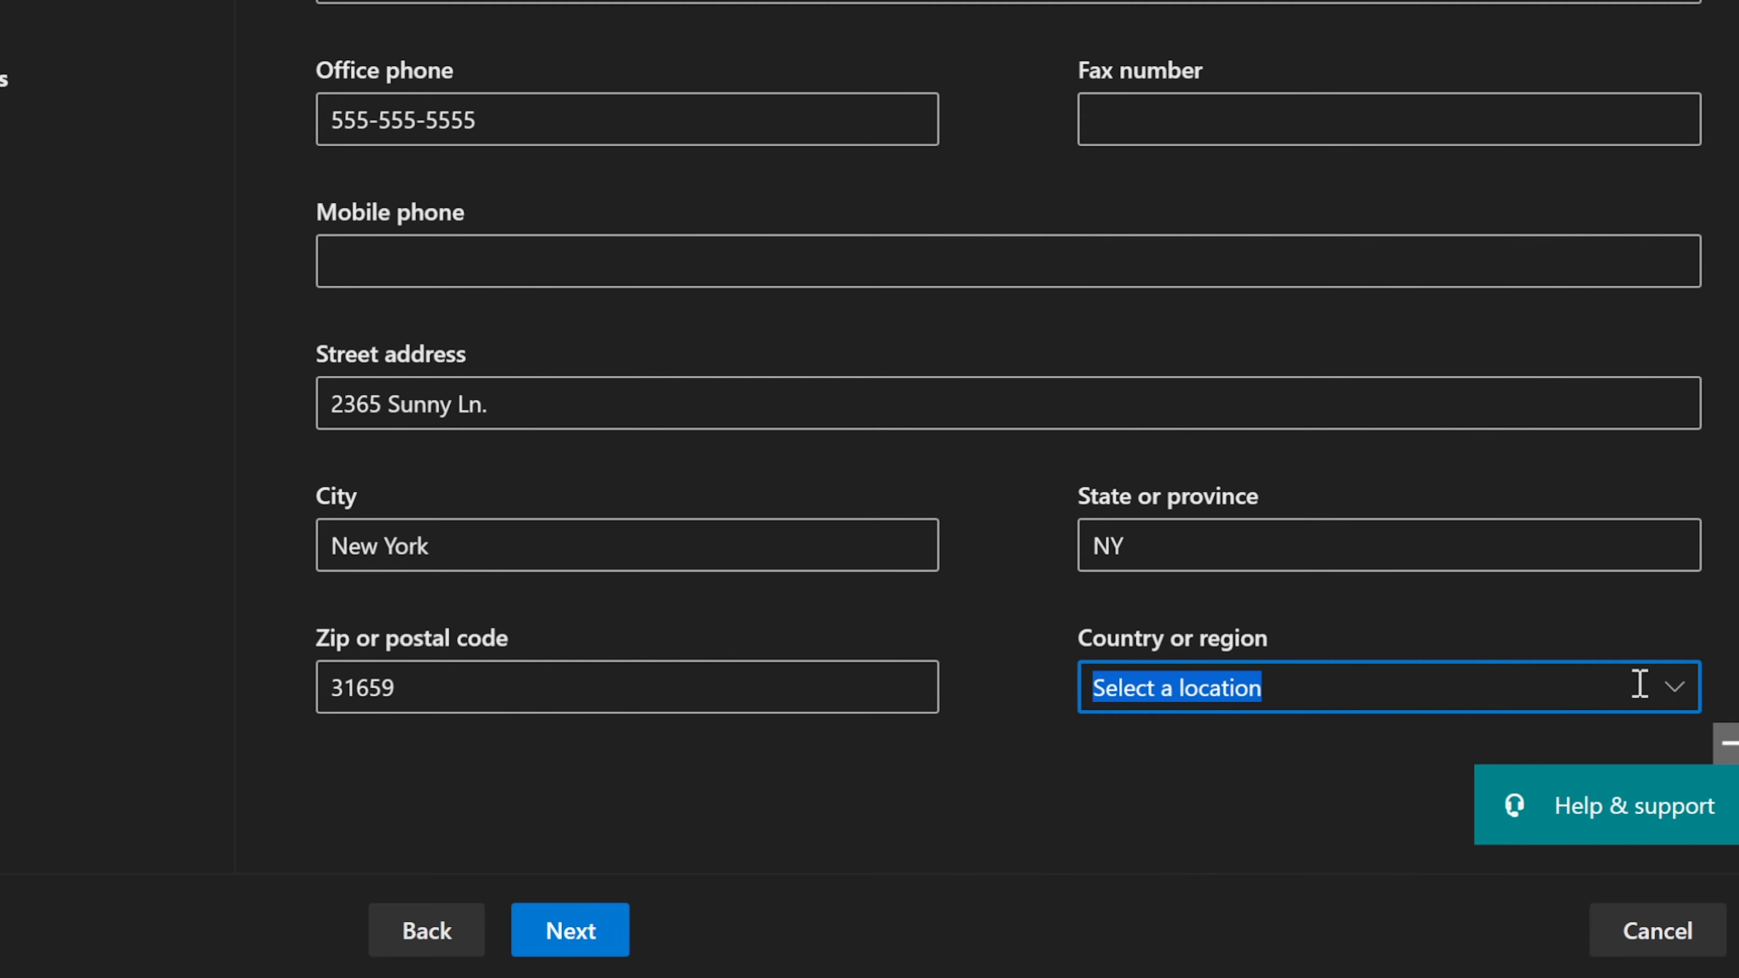
text(Usa)
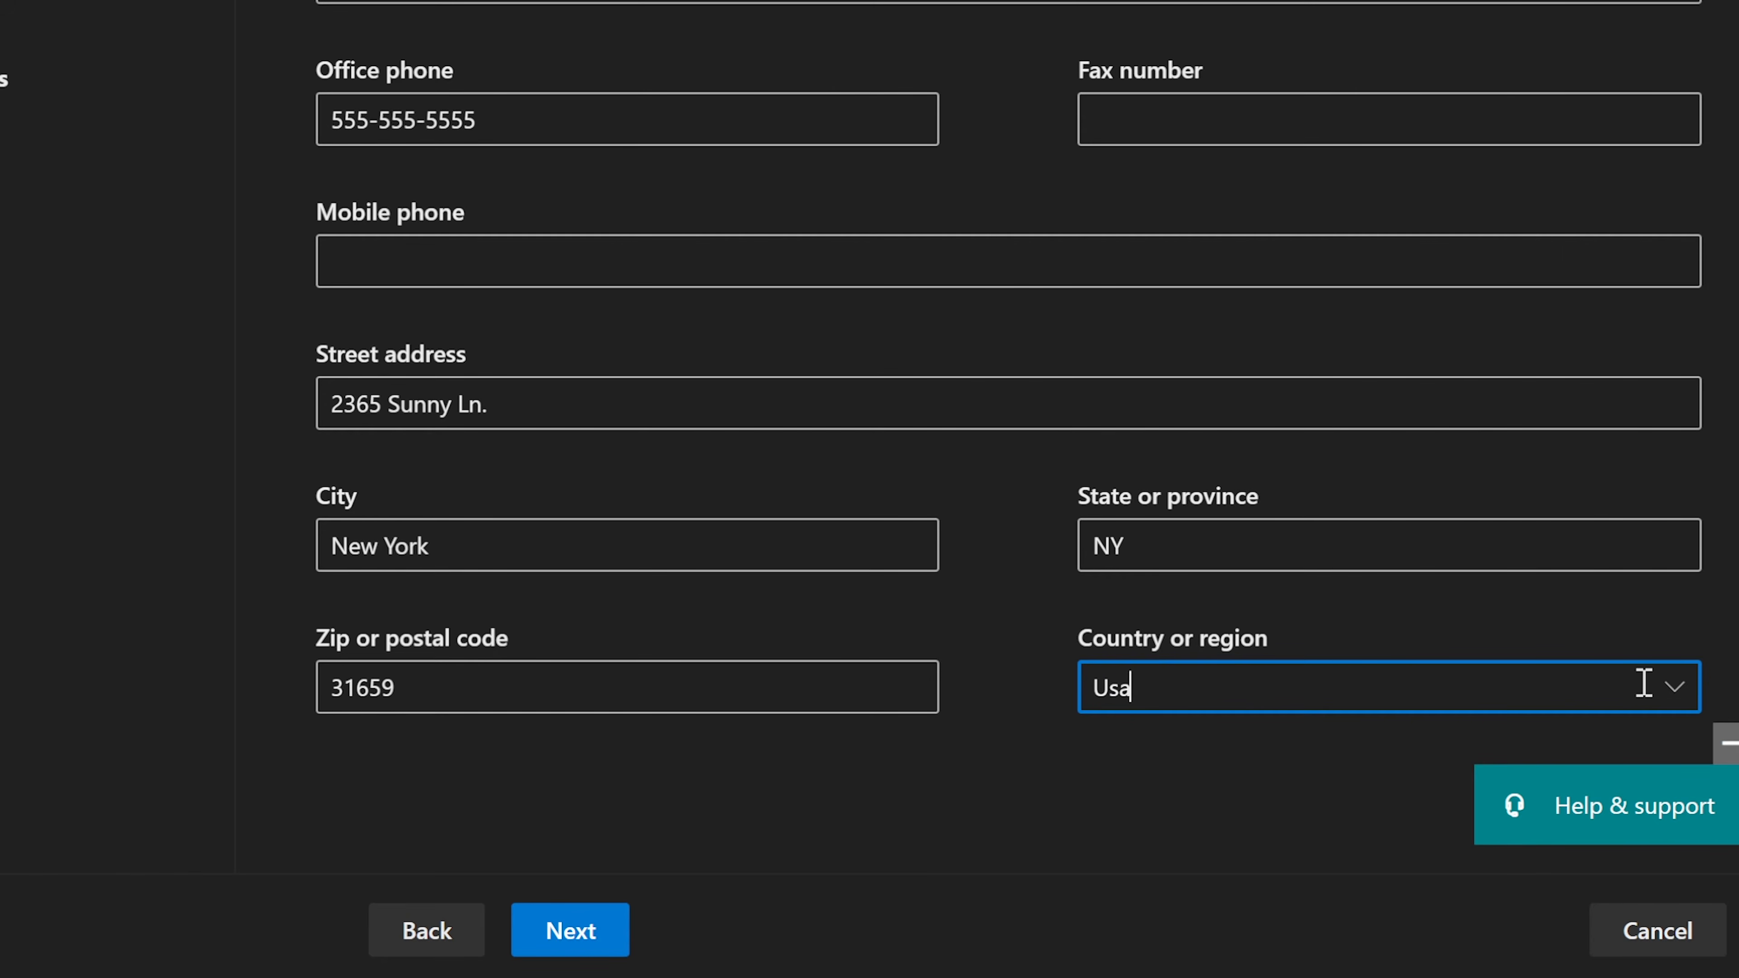
key(BackSpace)
key(BackSpace)
text(nited State)
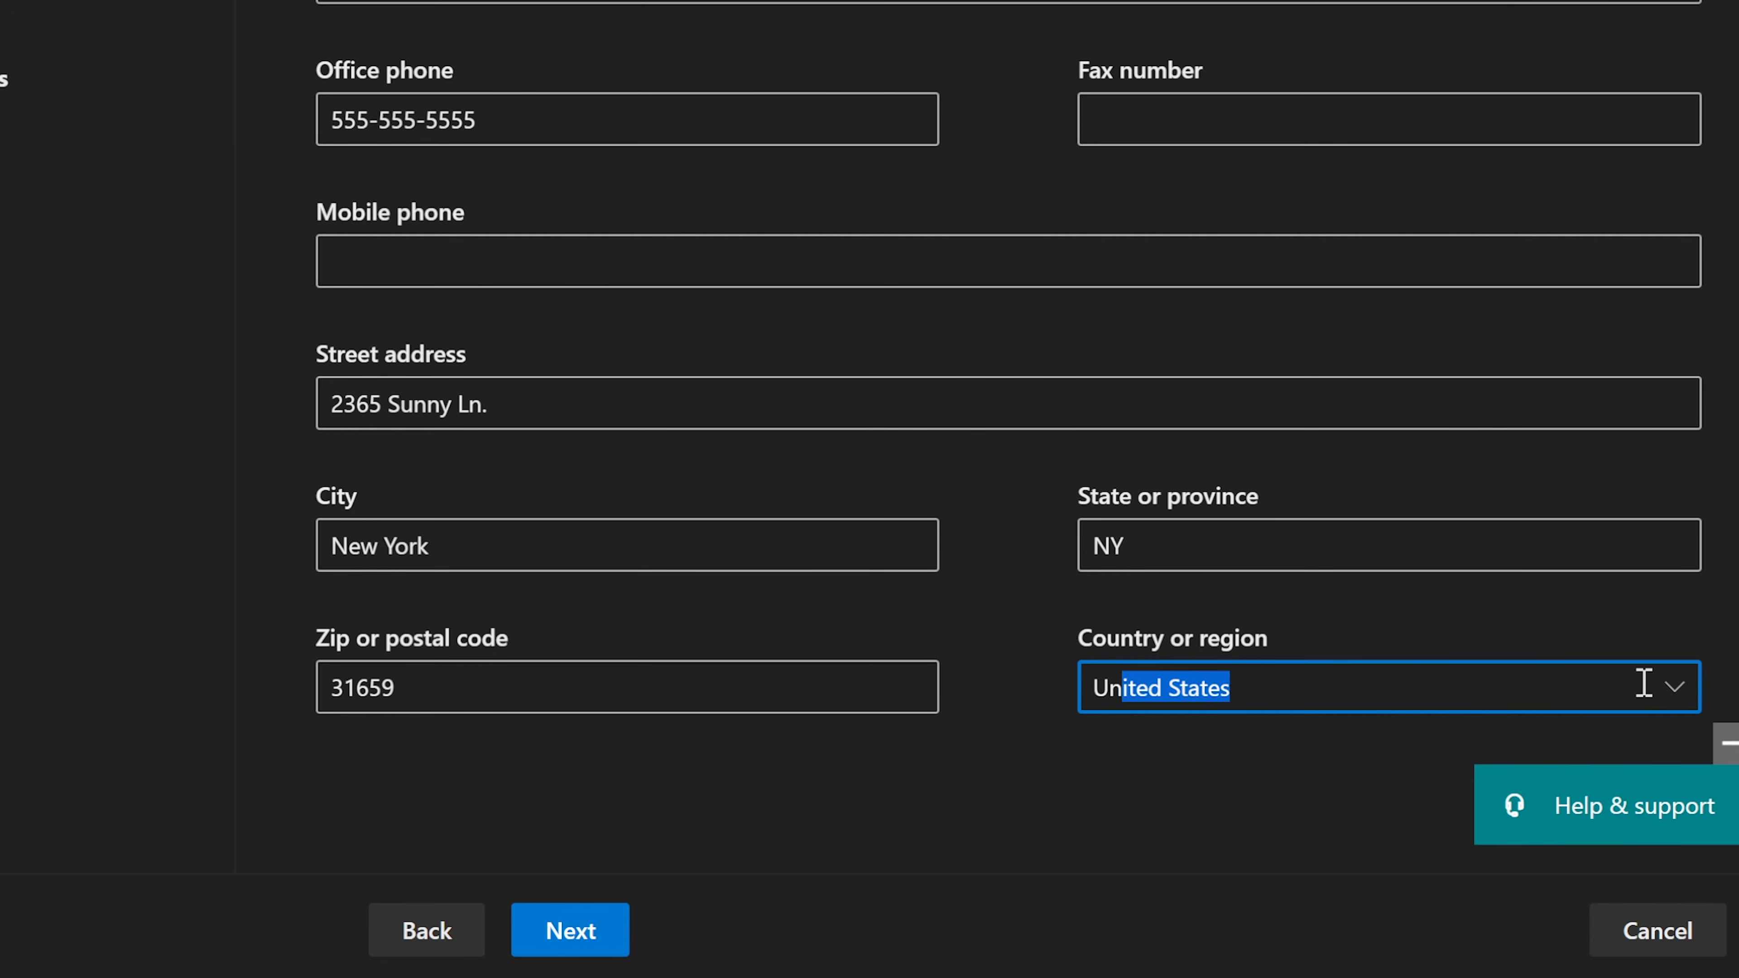
key(Tab)
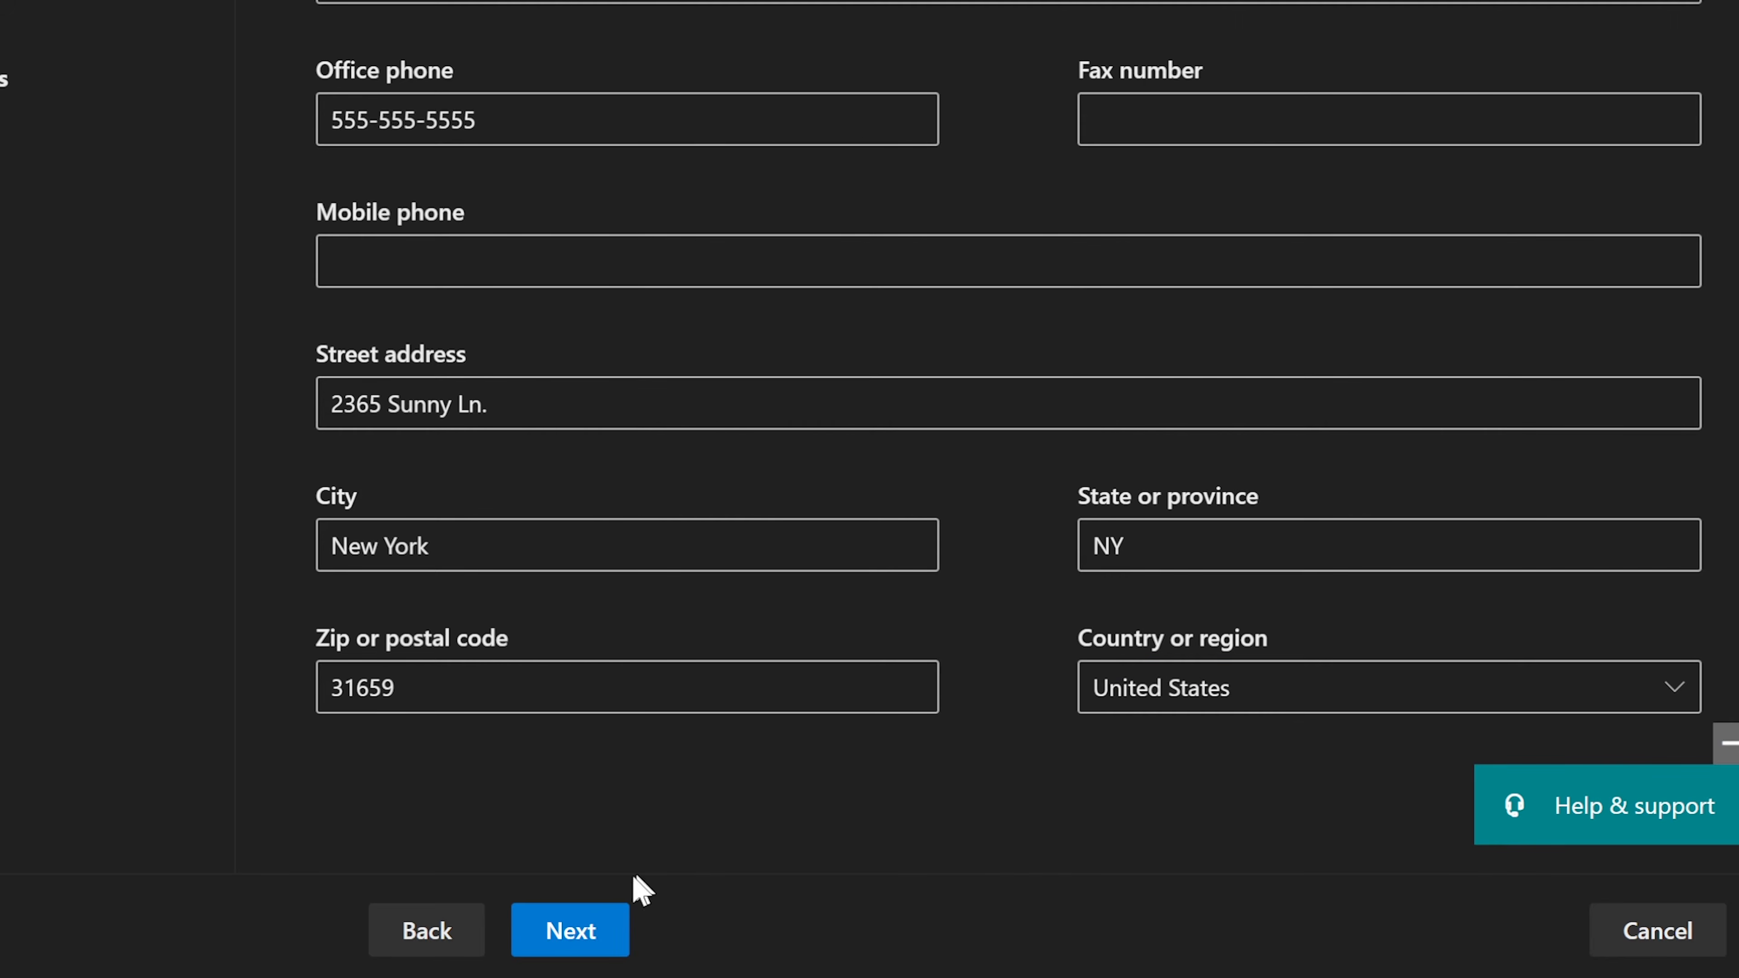
click(576, 933)
click(583, 931)
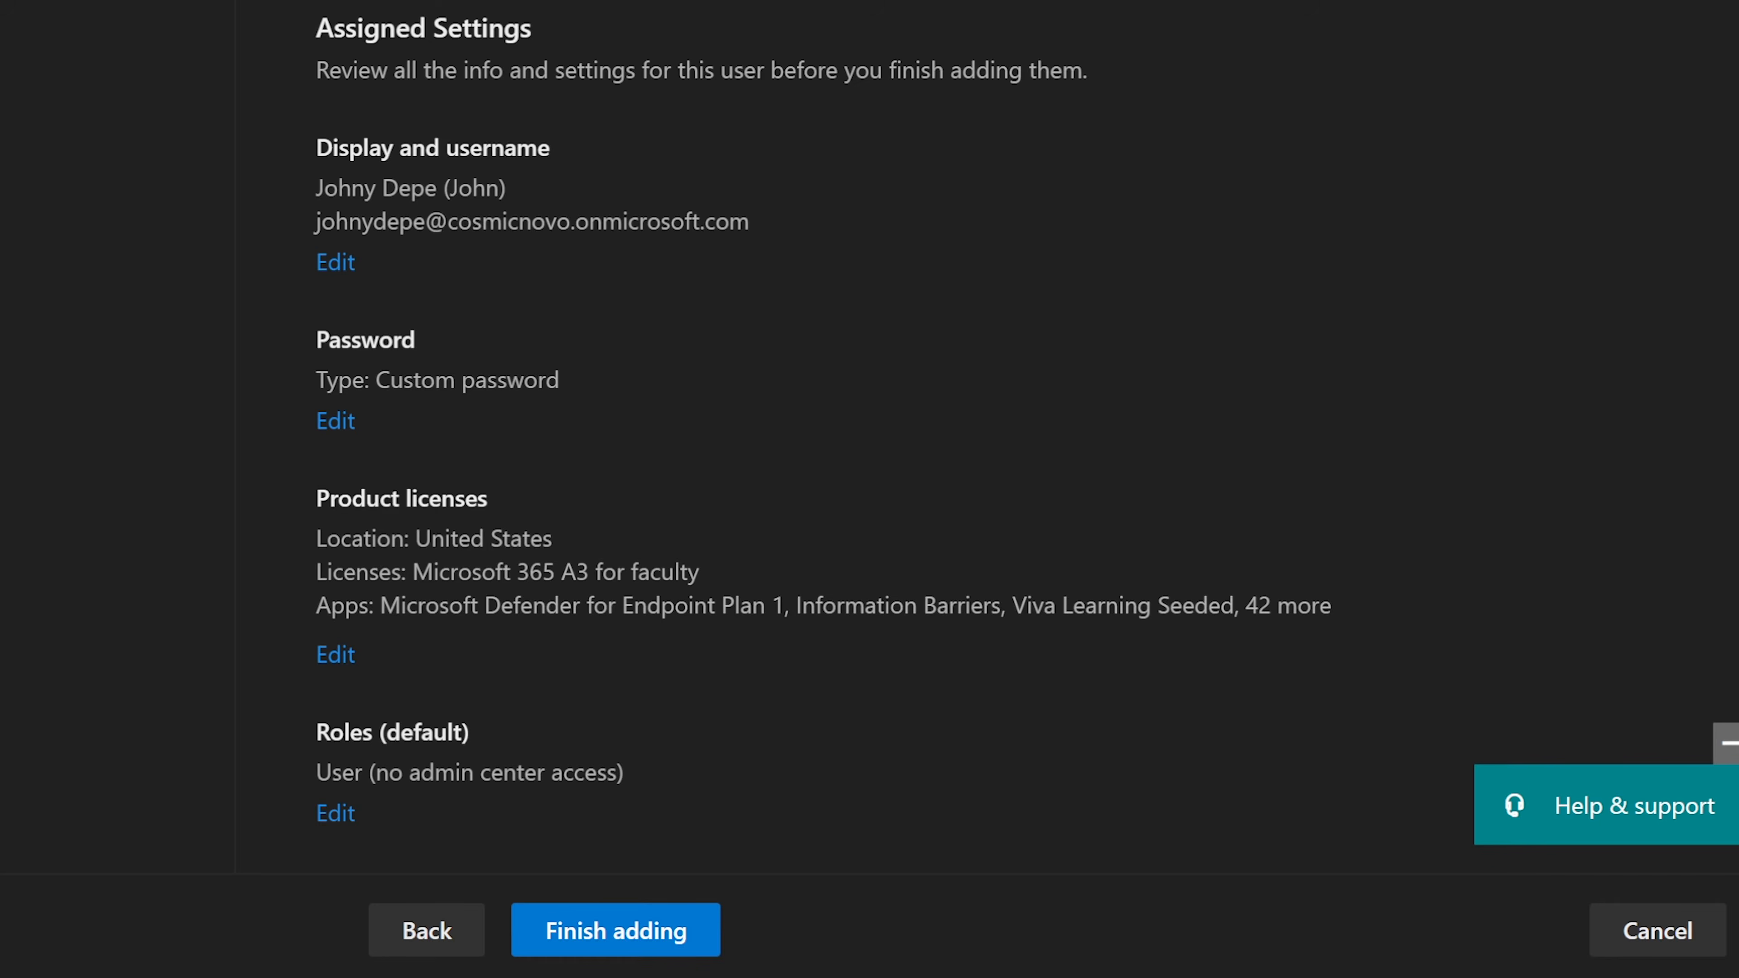
Step: Check the Financial Analyst, Finance, NY and United States profile details, then finish adding the user
scroll(848, 146, down, 5)
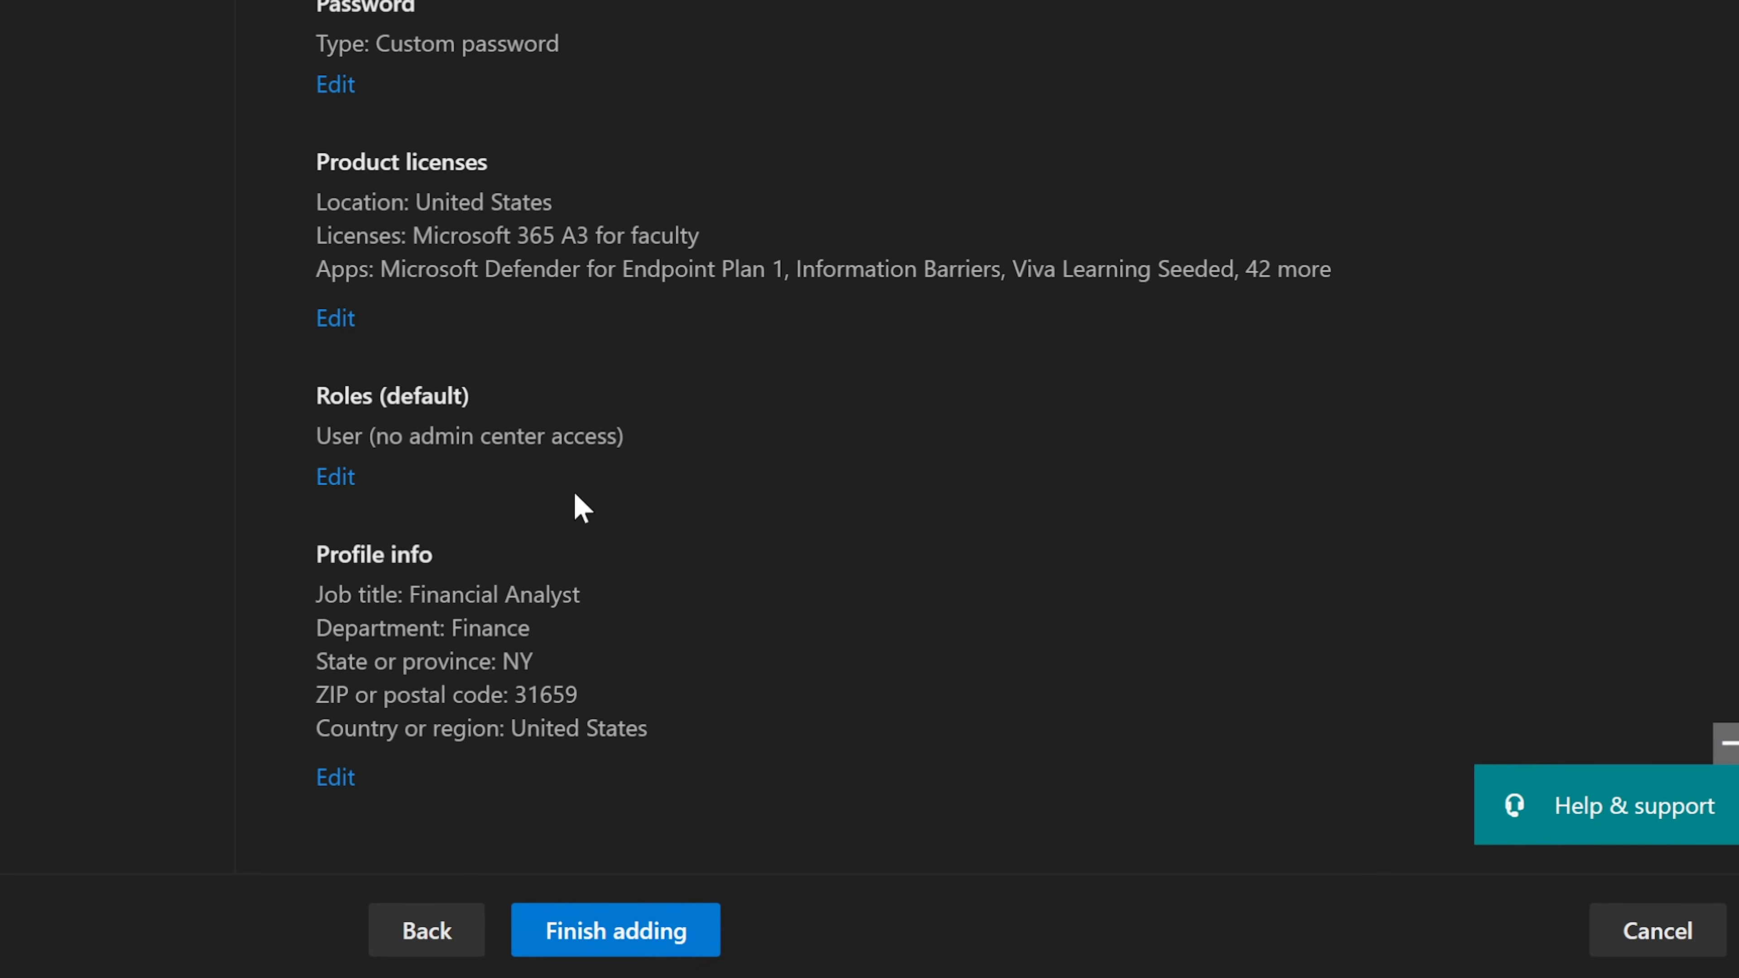
drag(653, 729, 261, 591)
click(385, 603)
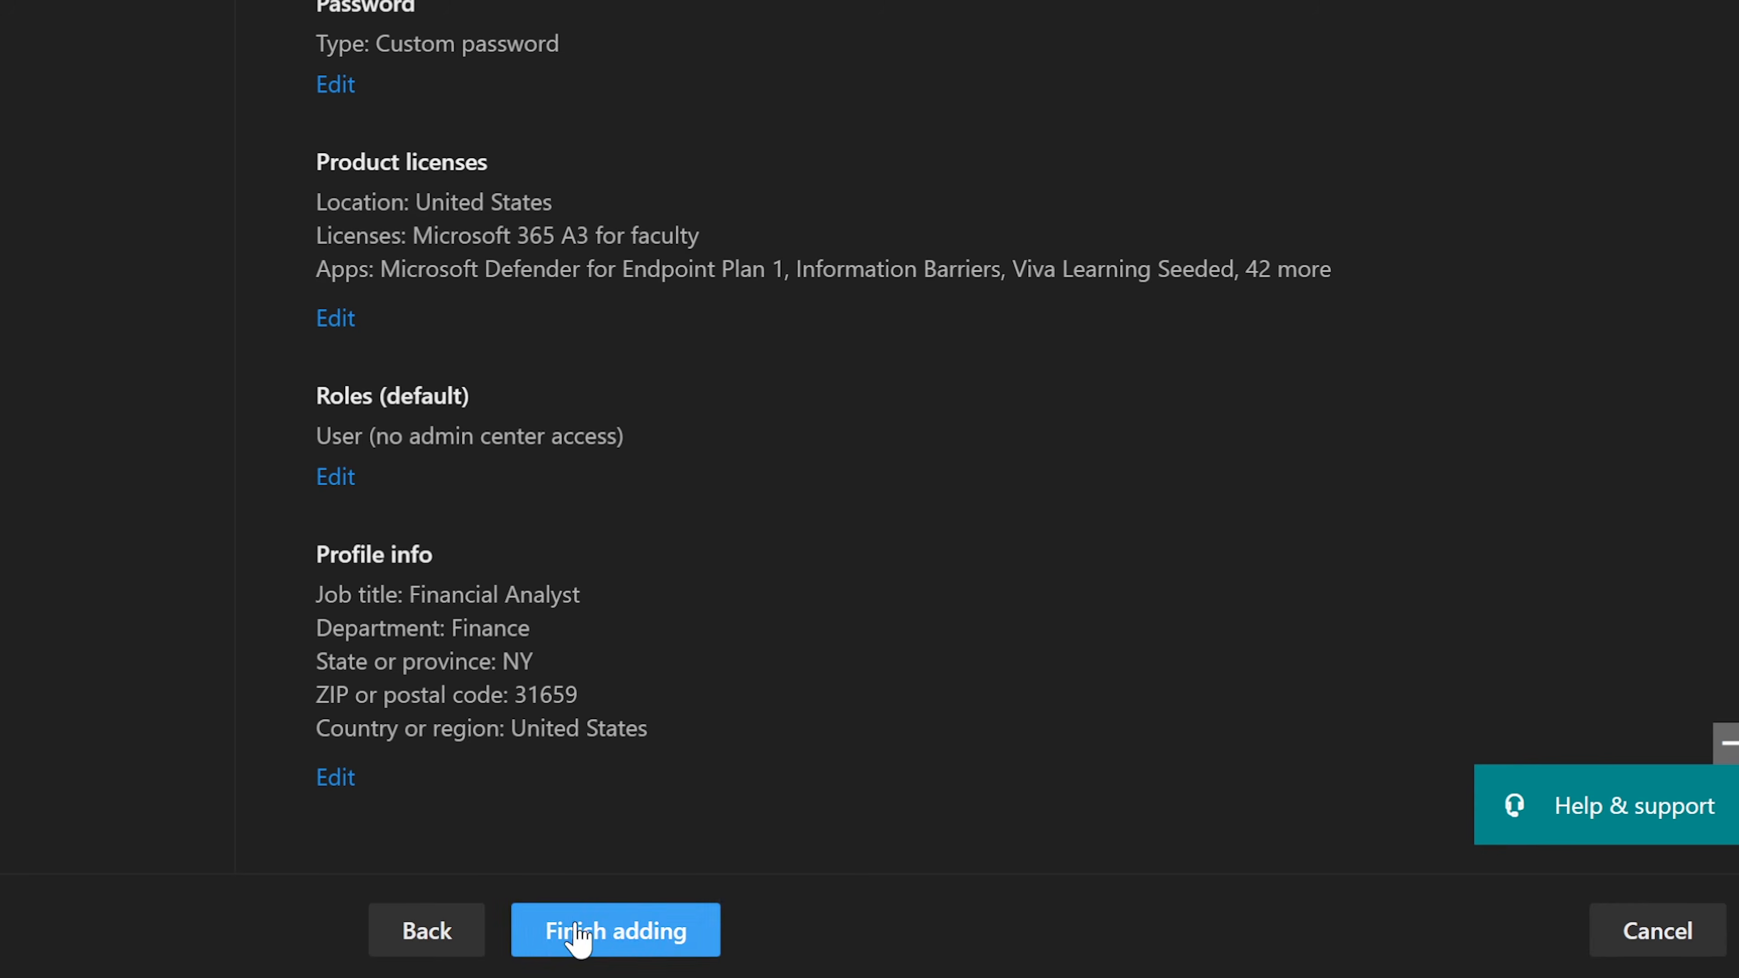
click(558, 930)
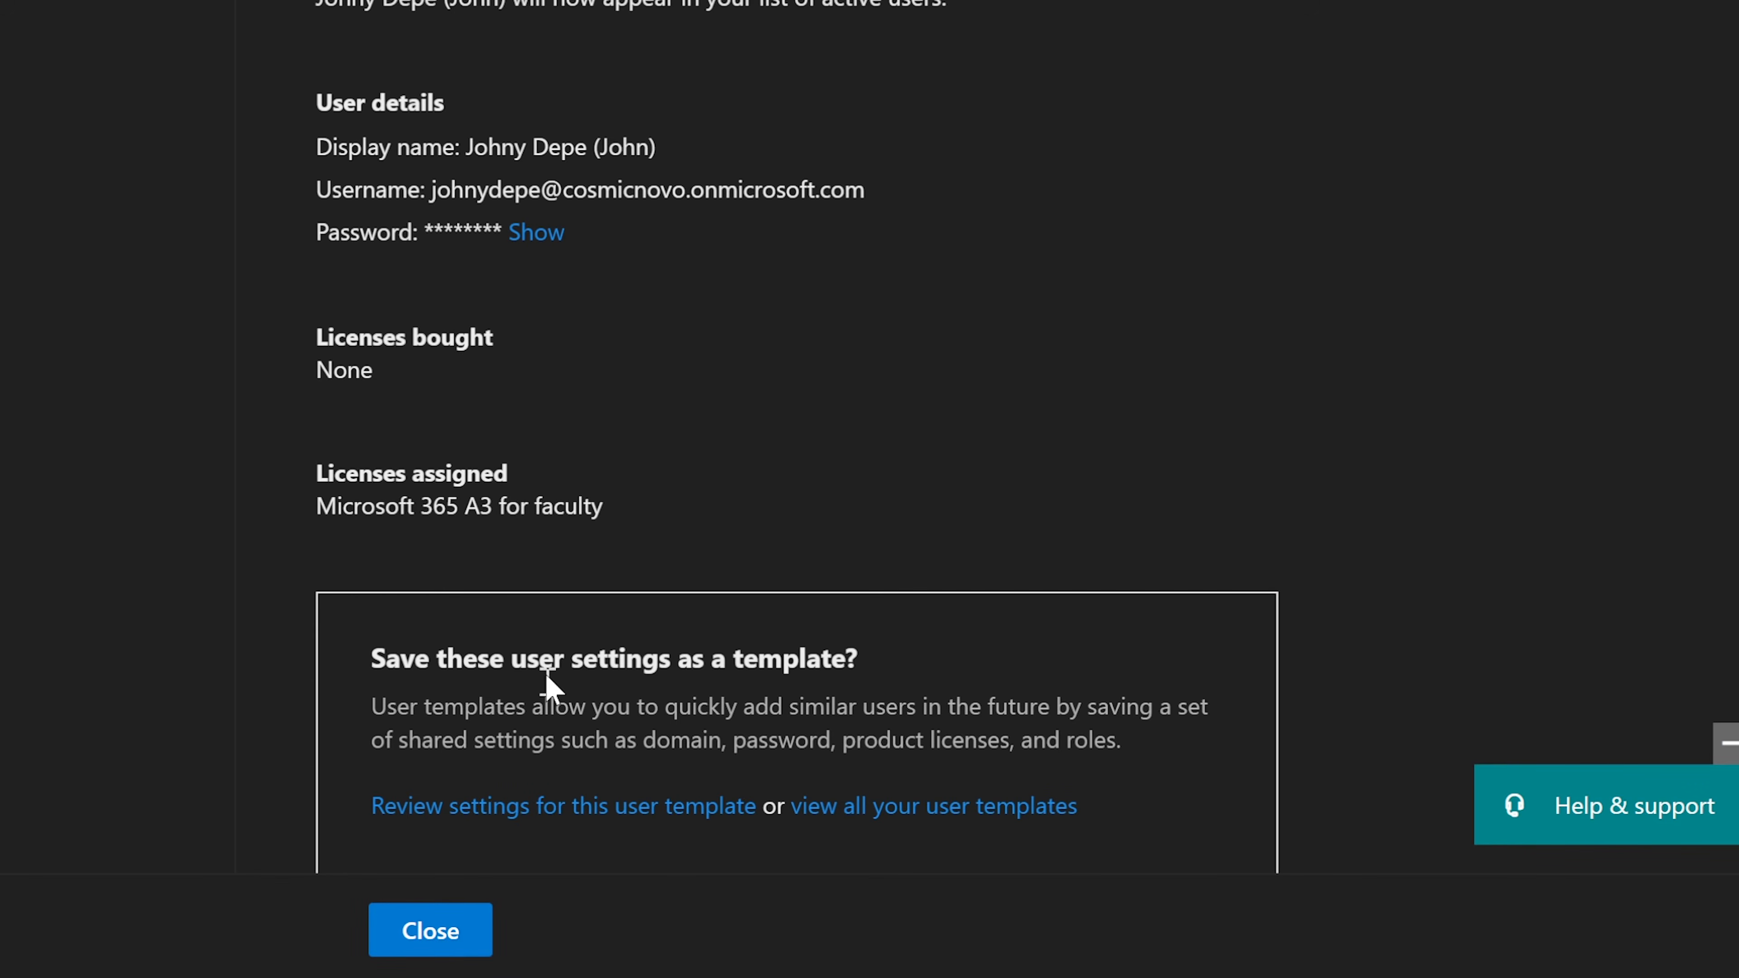
Step: Skip the Save as template option and close the confirmation to return to Active users
scroll(563, 616, down, 5)
scroll(922, 500, up, 3)
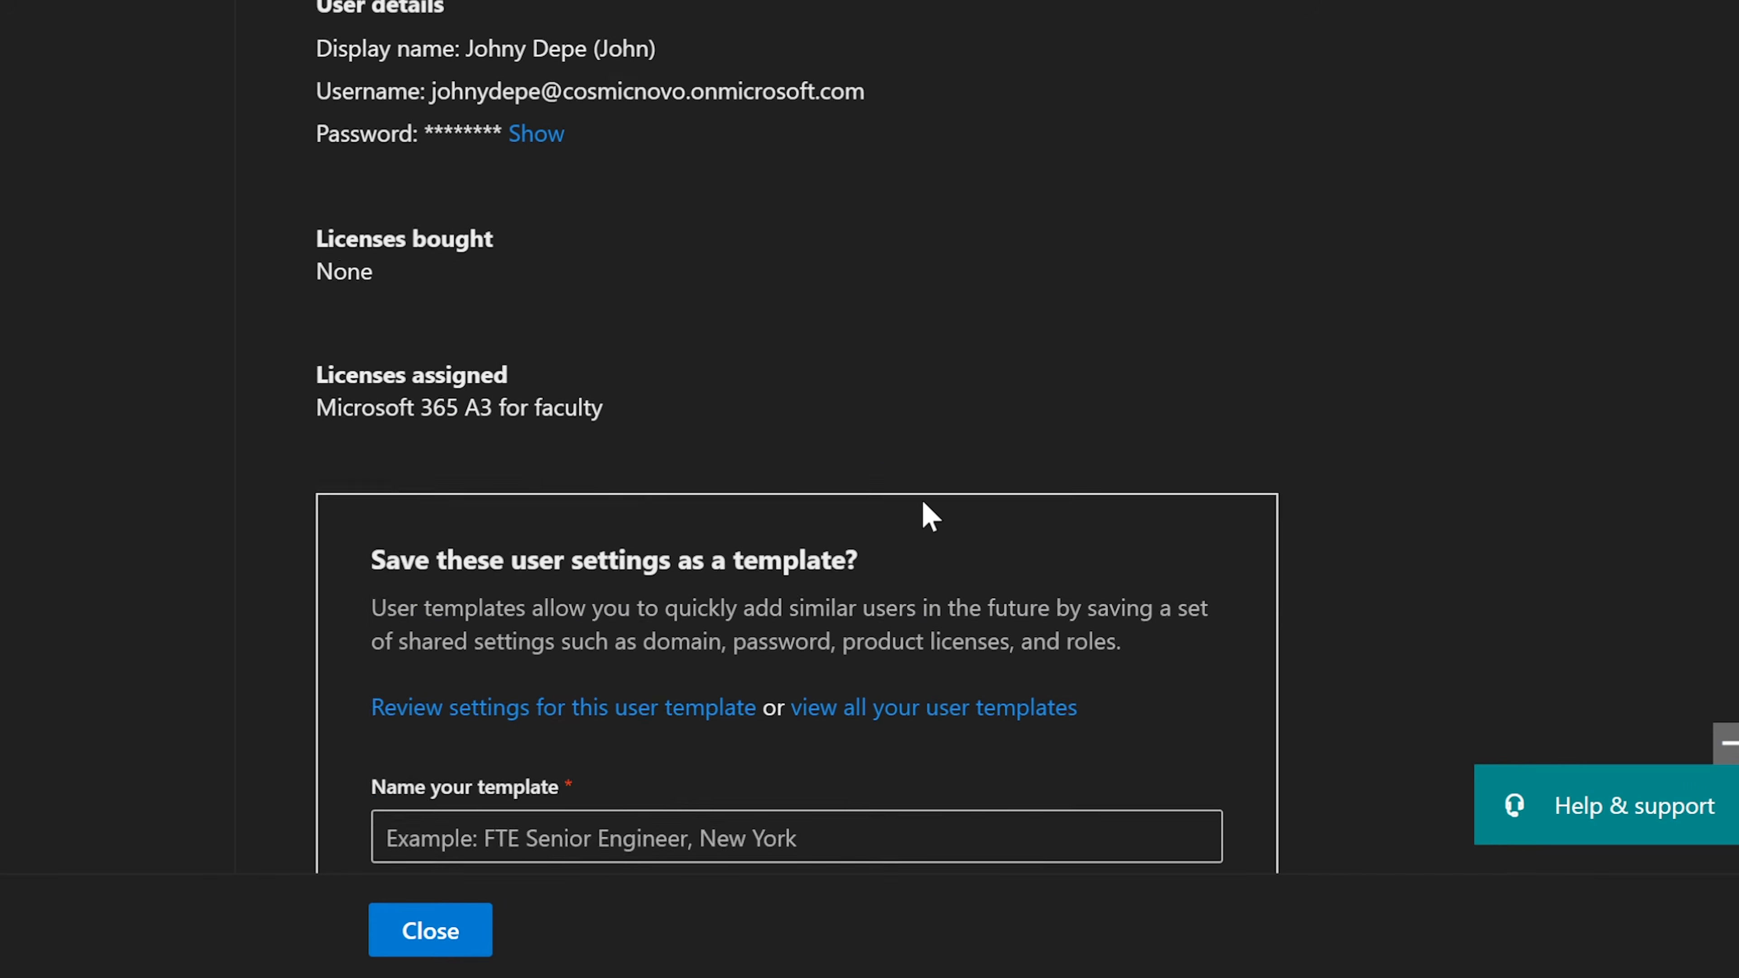
scroll(922, 500, up, 1)
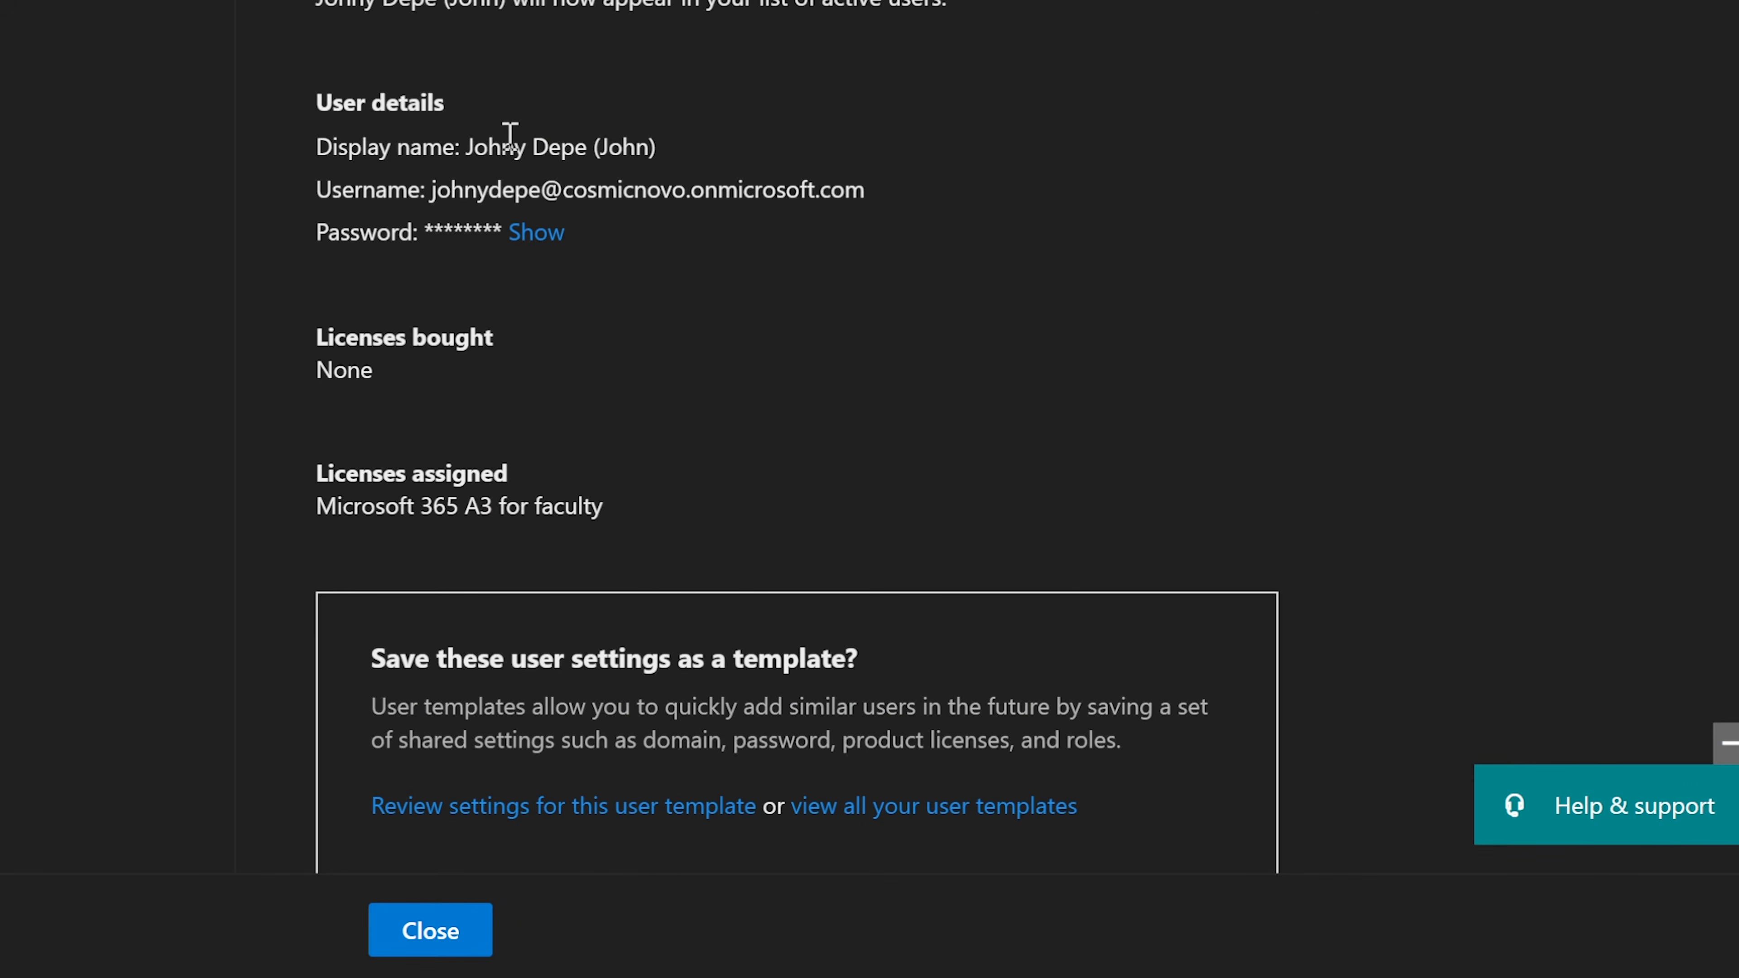
scroll(679, 309, down, 2)
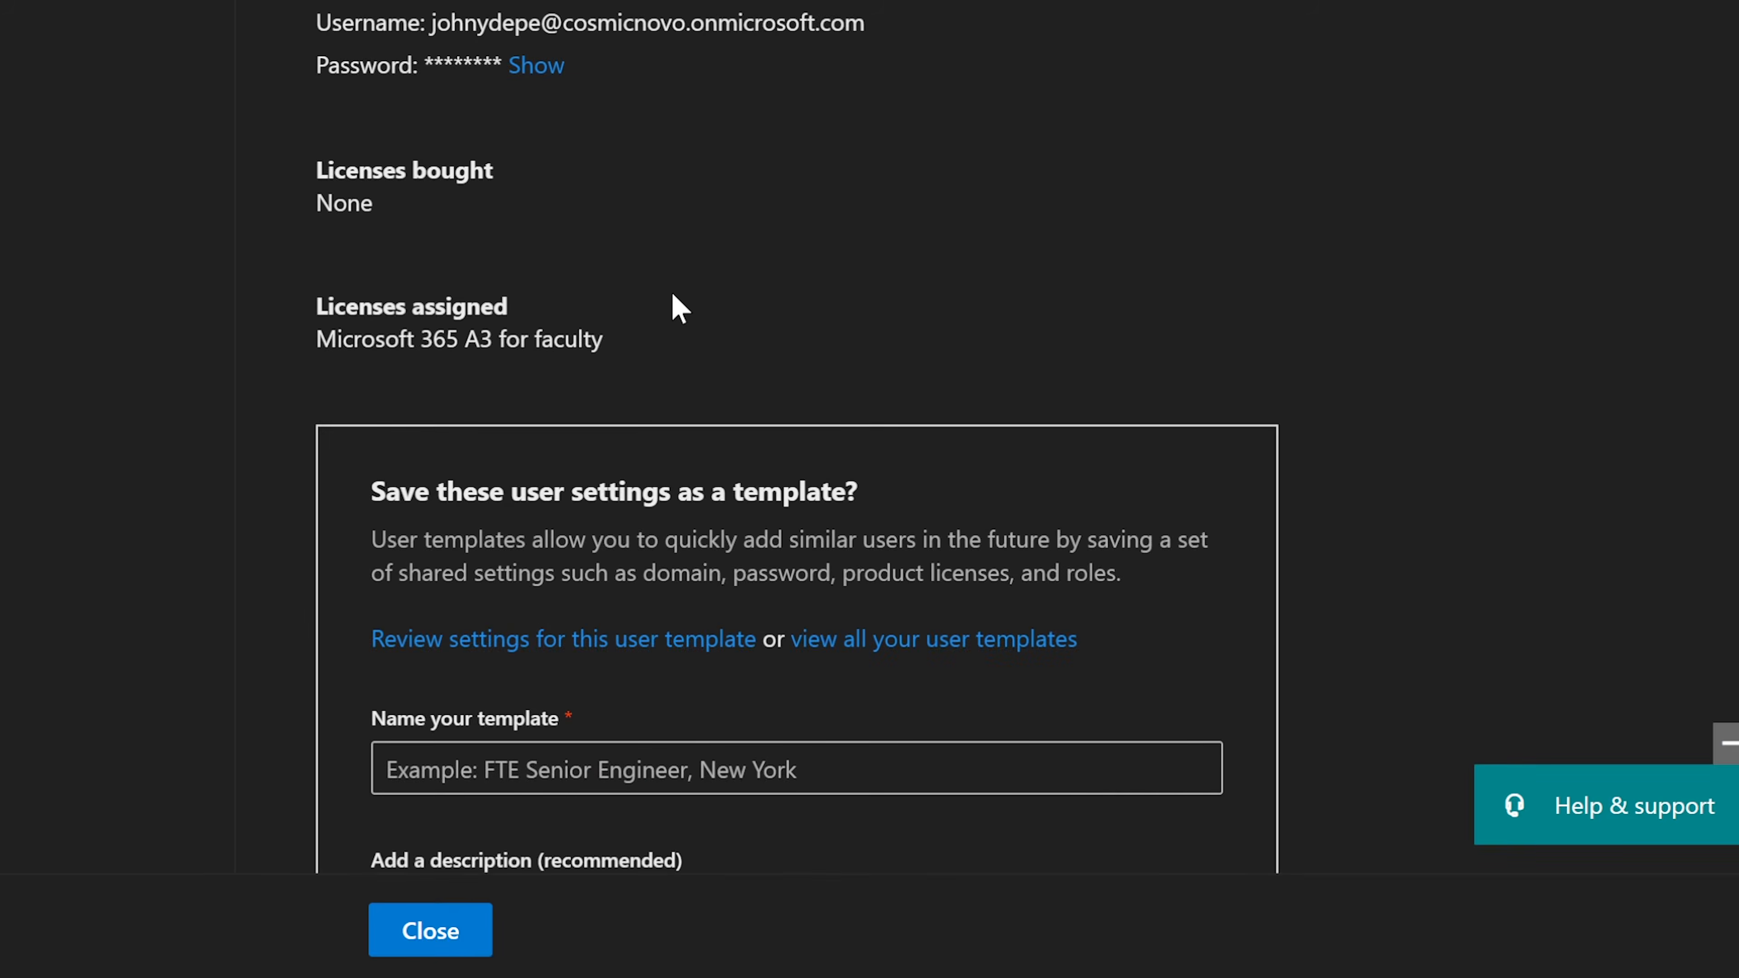
scroll(675, 301, down, 6)
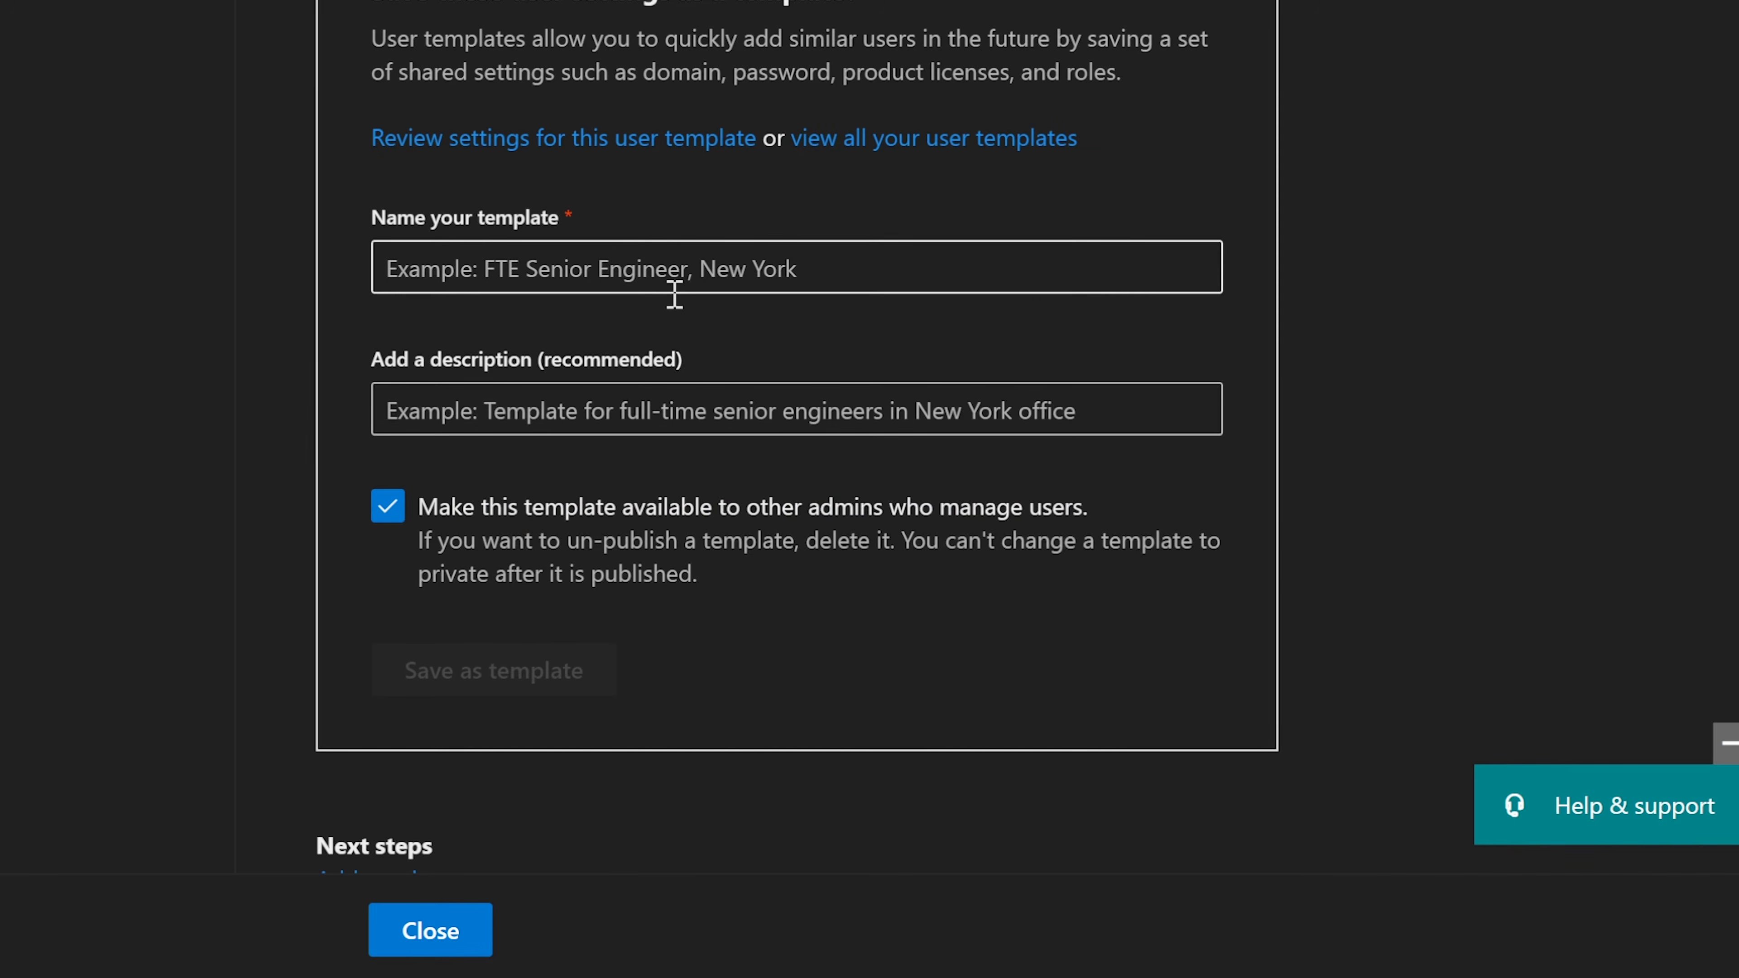
scroll(675, 293, down, 1)
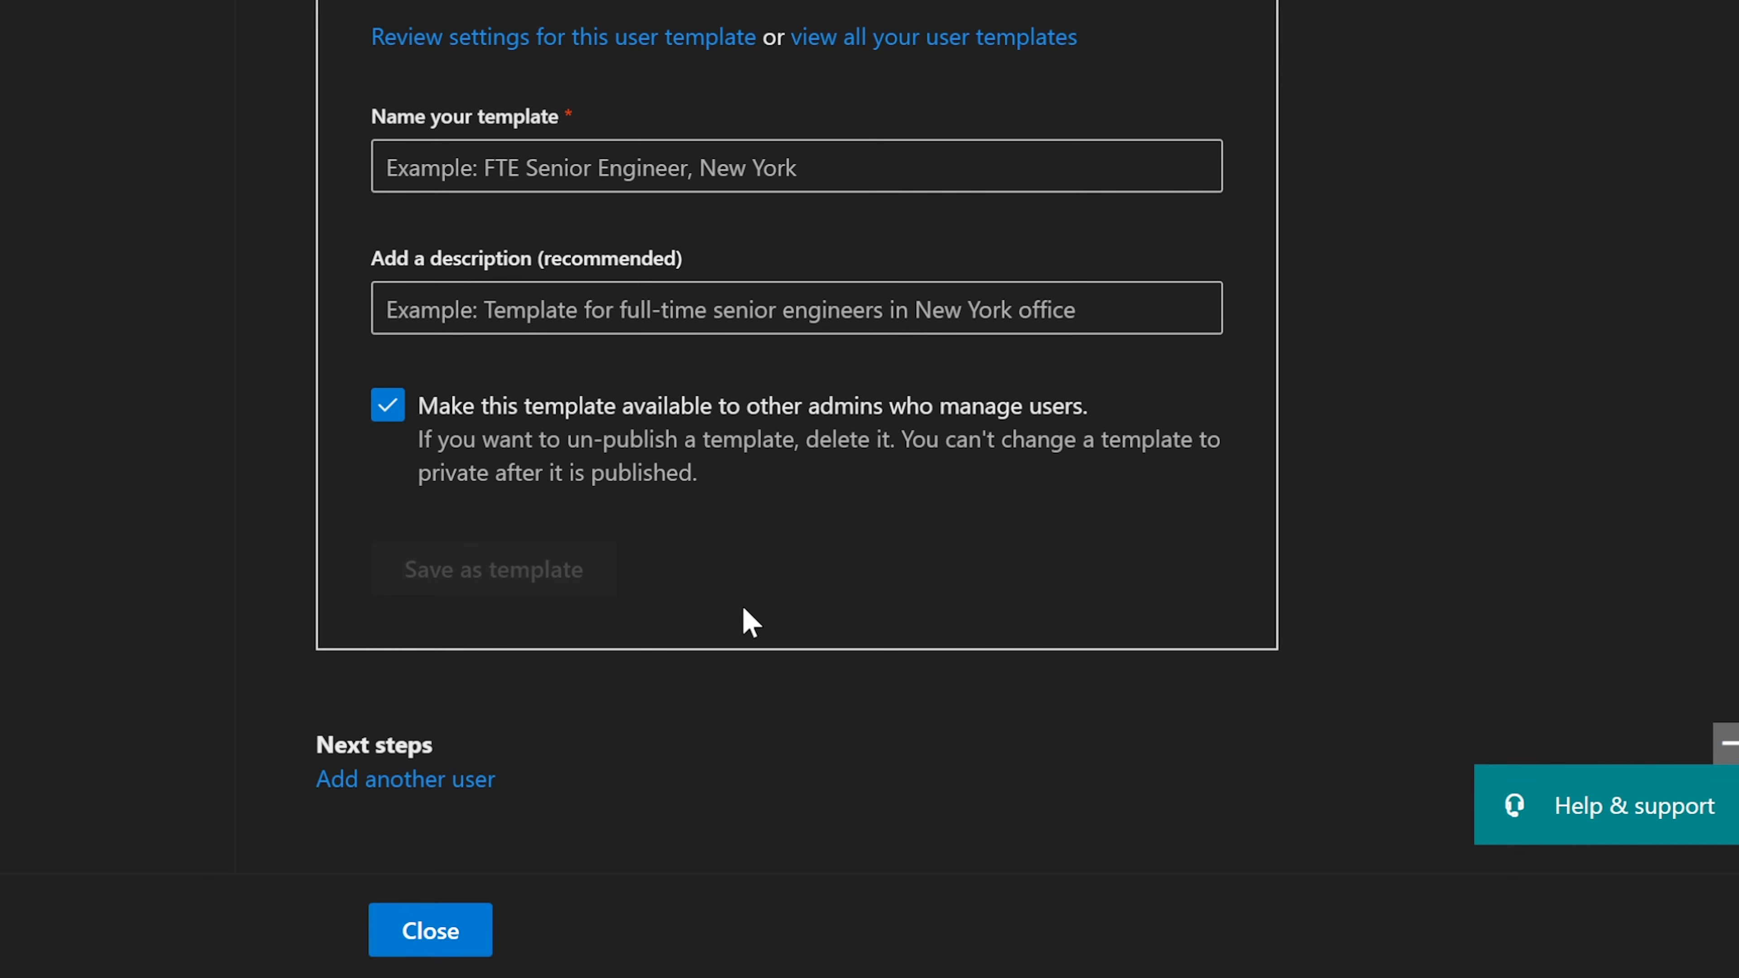
click(438, 935)
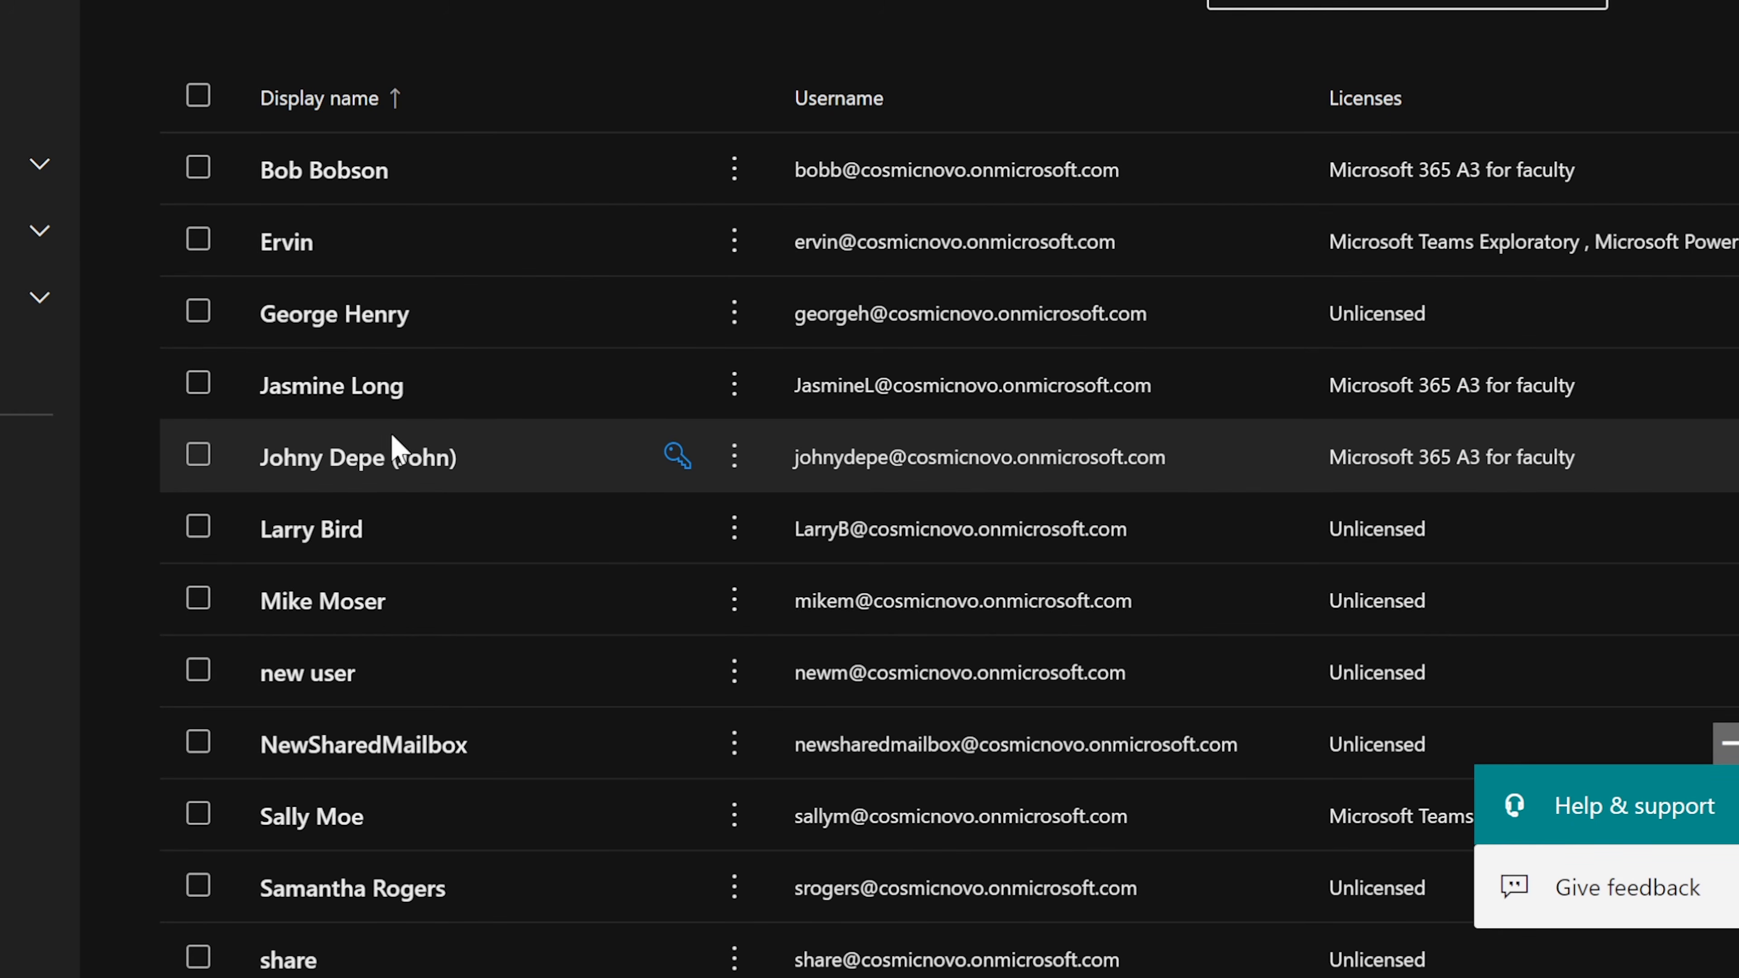
Step: Open the new user's details, review the Account info, then view Devices showing none enrolled in Intune
click(361, 499)
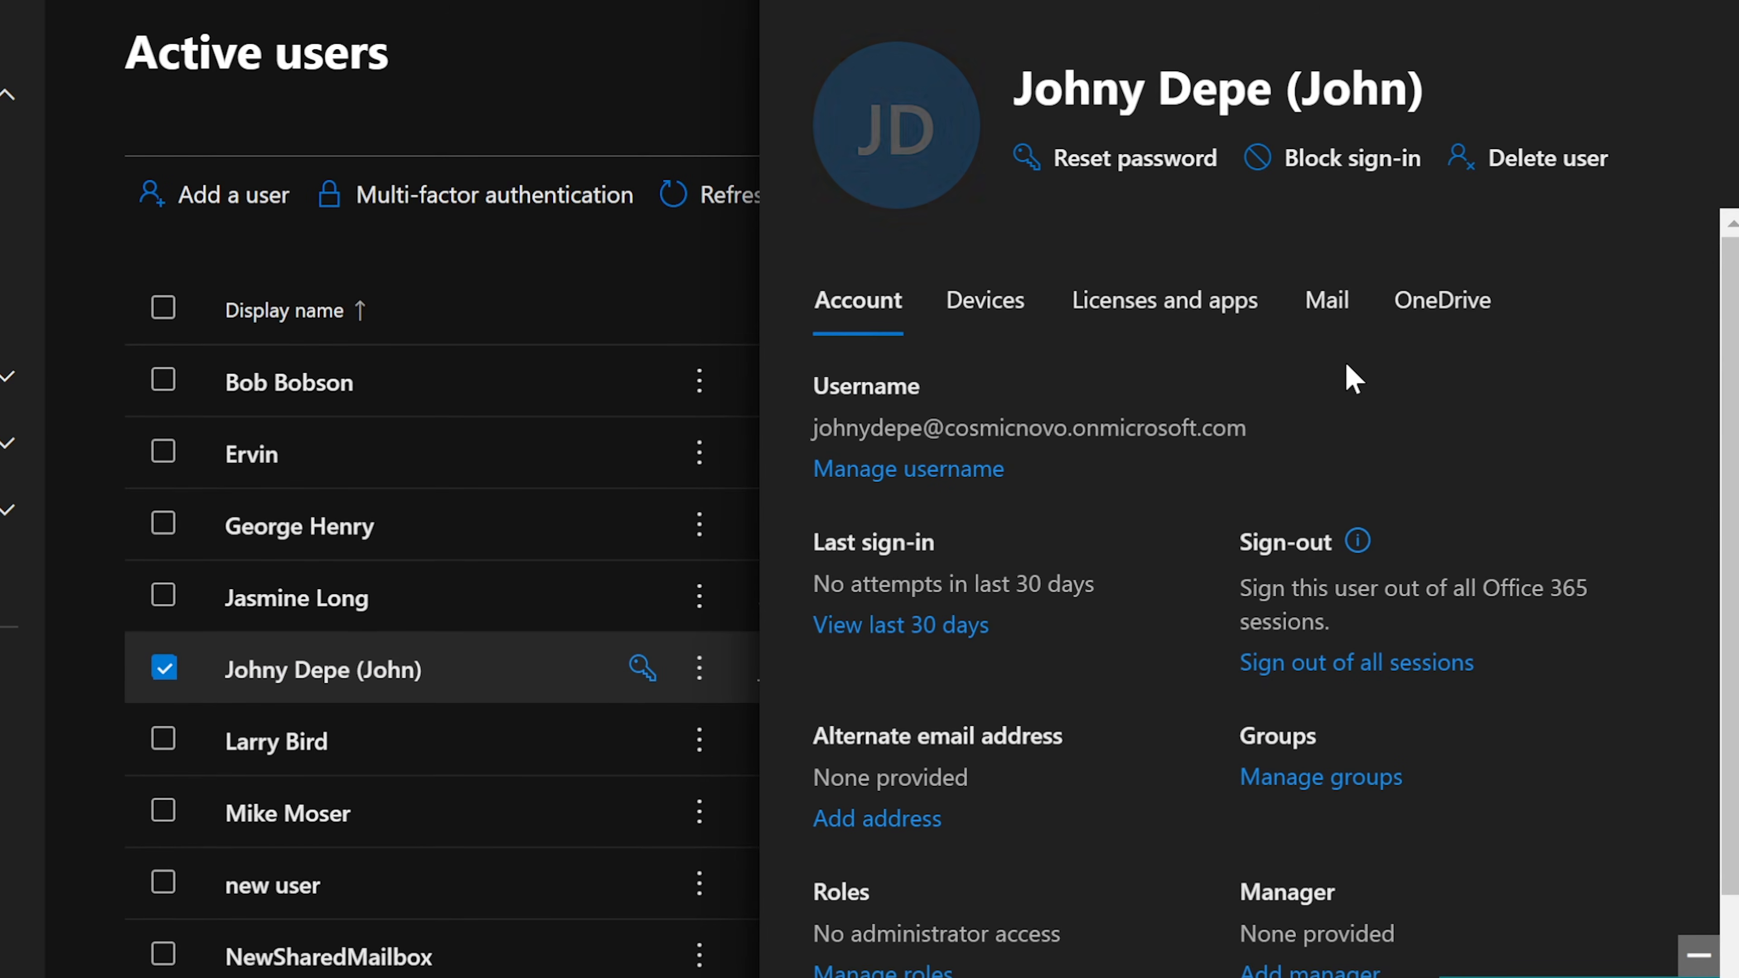
scroll(1346, 364, down, 1)
scroll(1346, 364, up, 1)
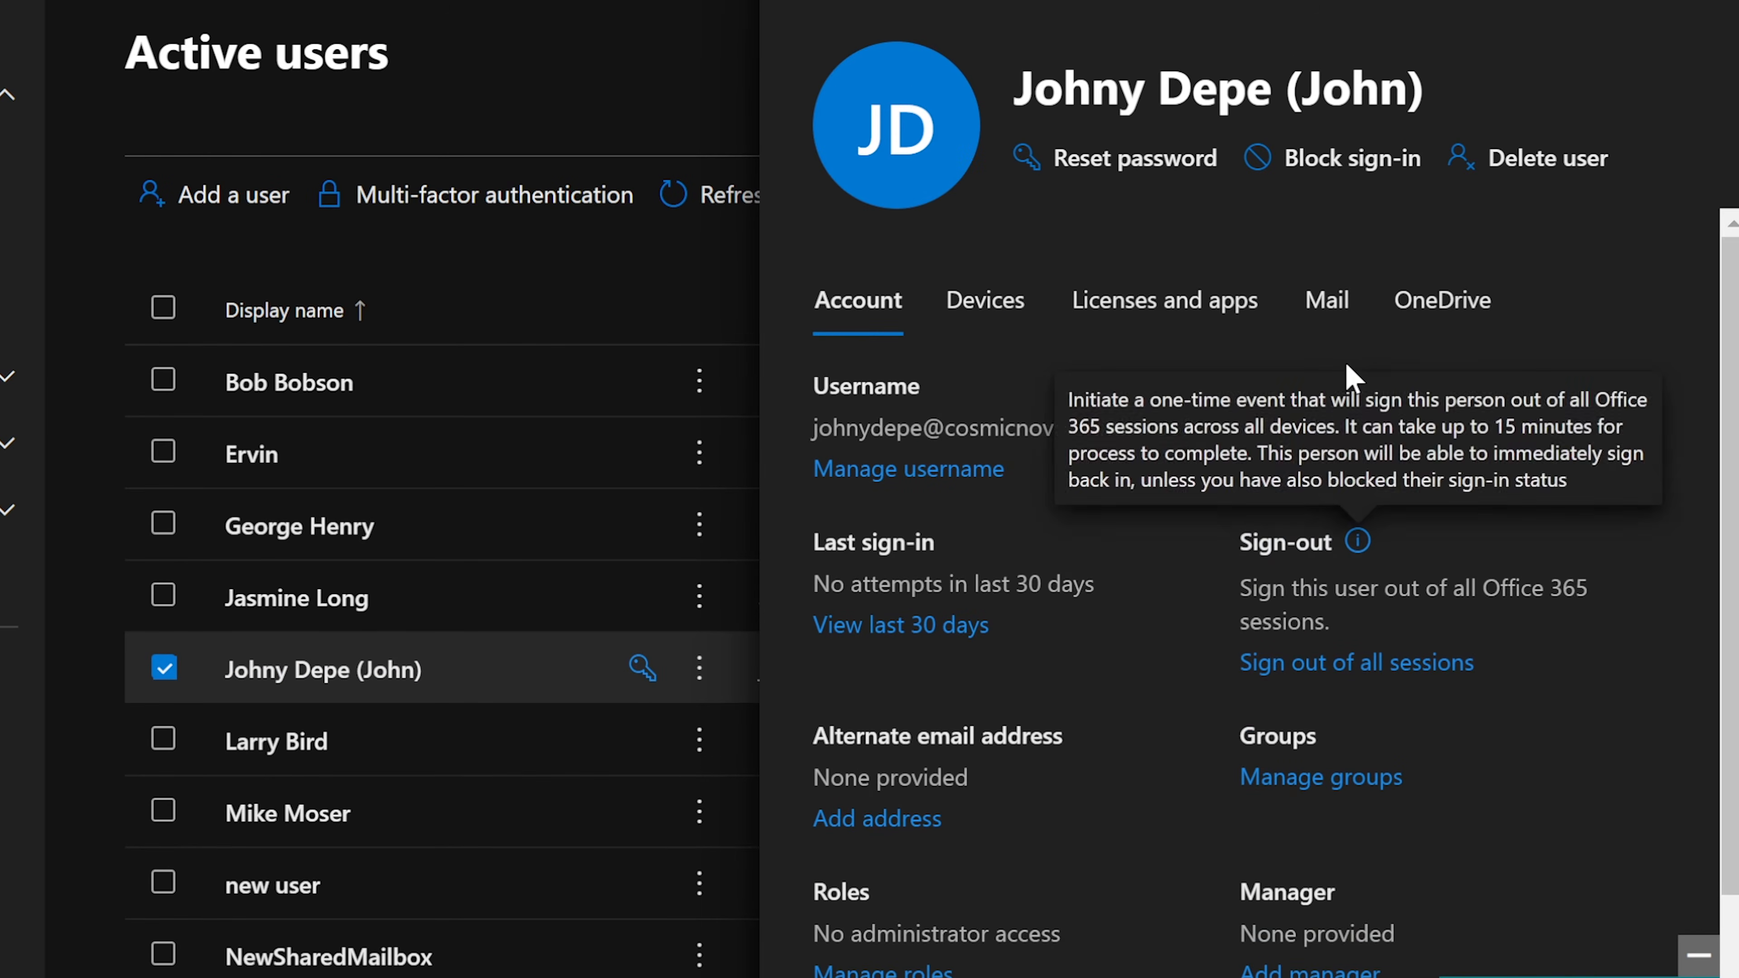
scroll(1590, 668, down, 5)
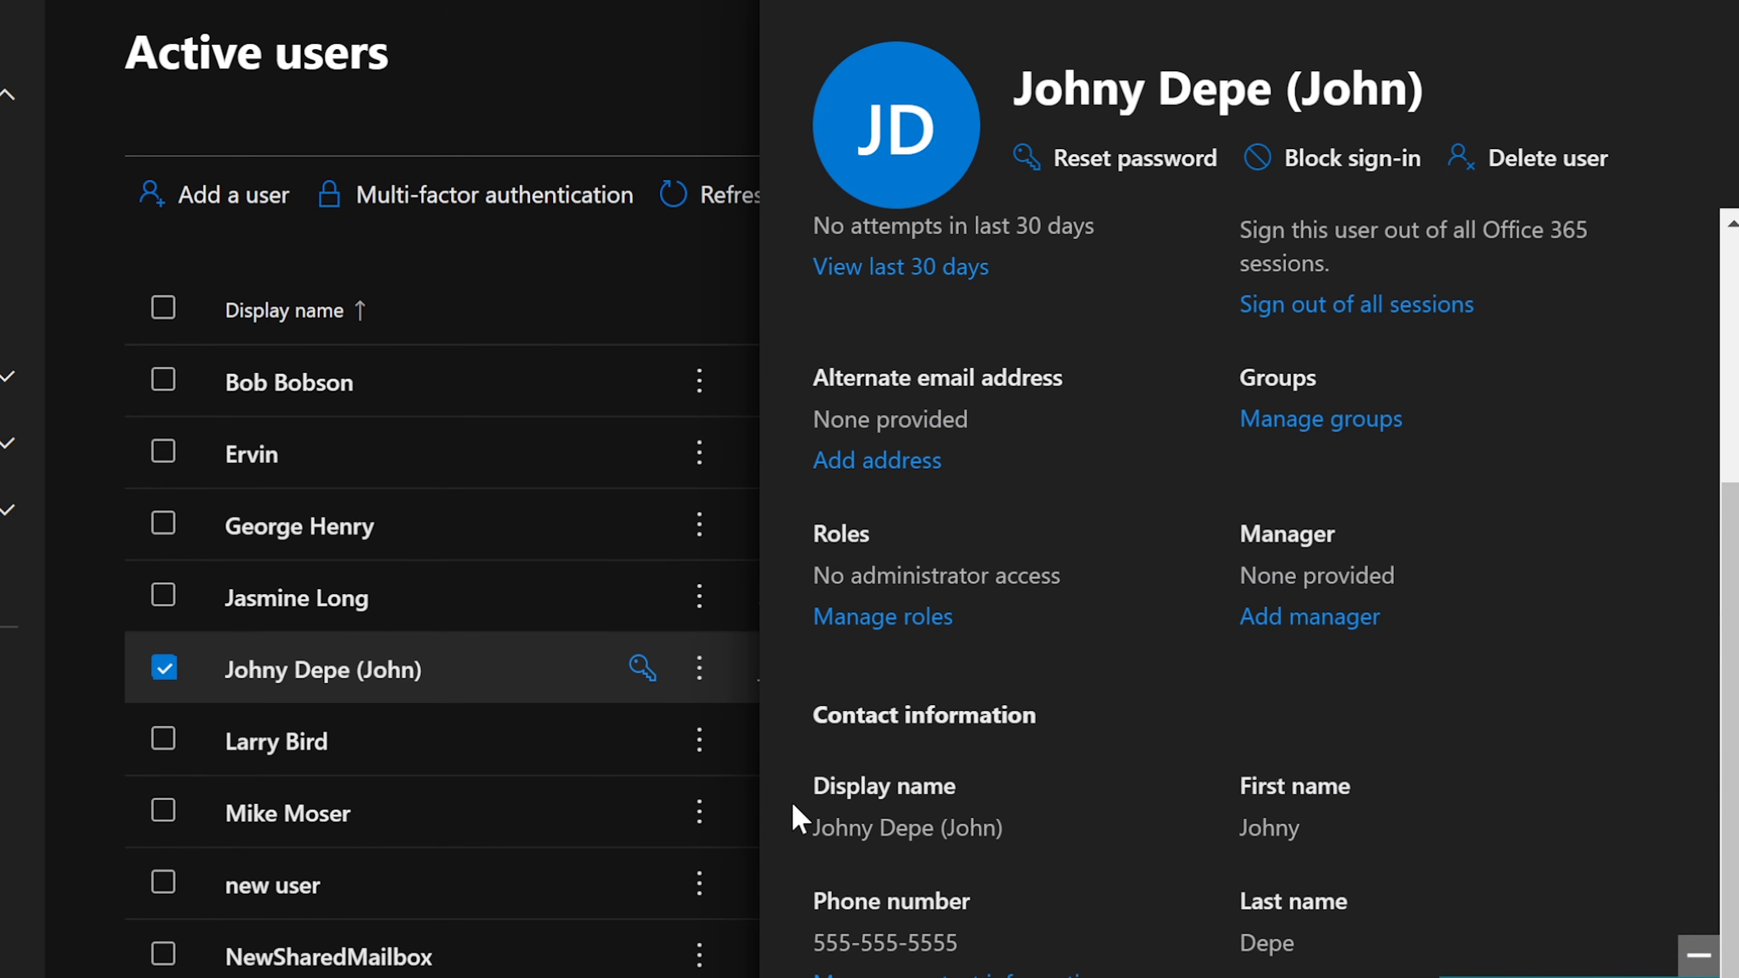
drag(792, 807, 1265, 819)
click(1293, 839)
drag(1298, 948, 885, 945)
click(1114, 837)
scroll(1115, 837, up, 5)
scroll(1115, 837, up, 1)
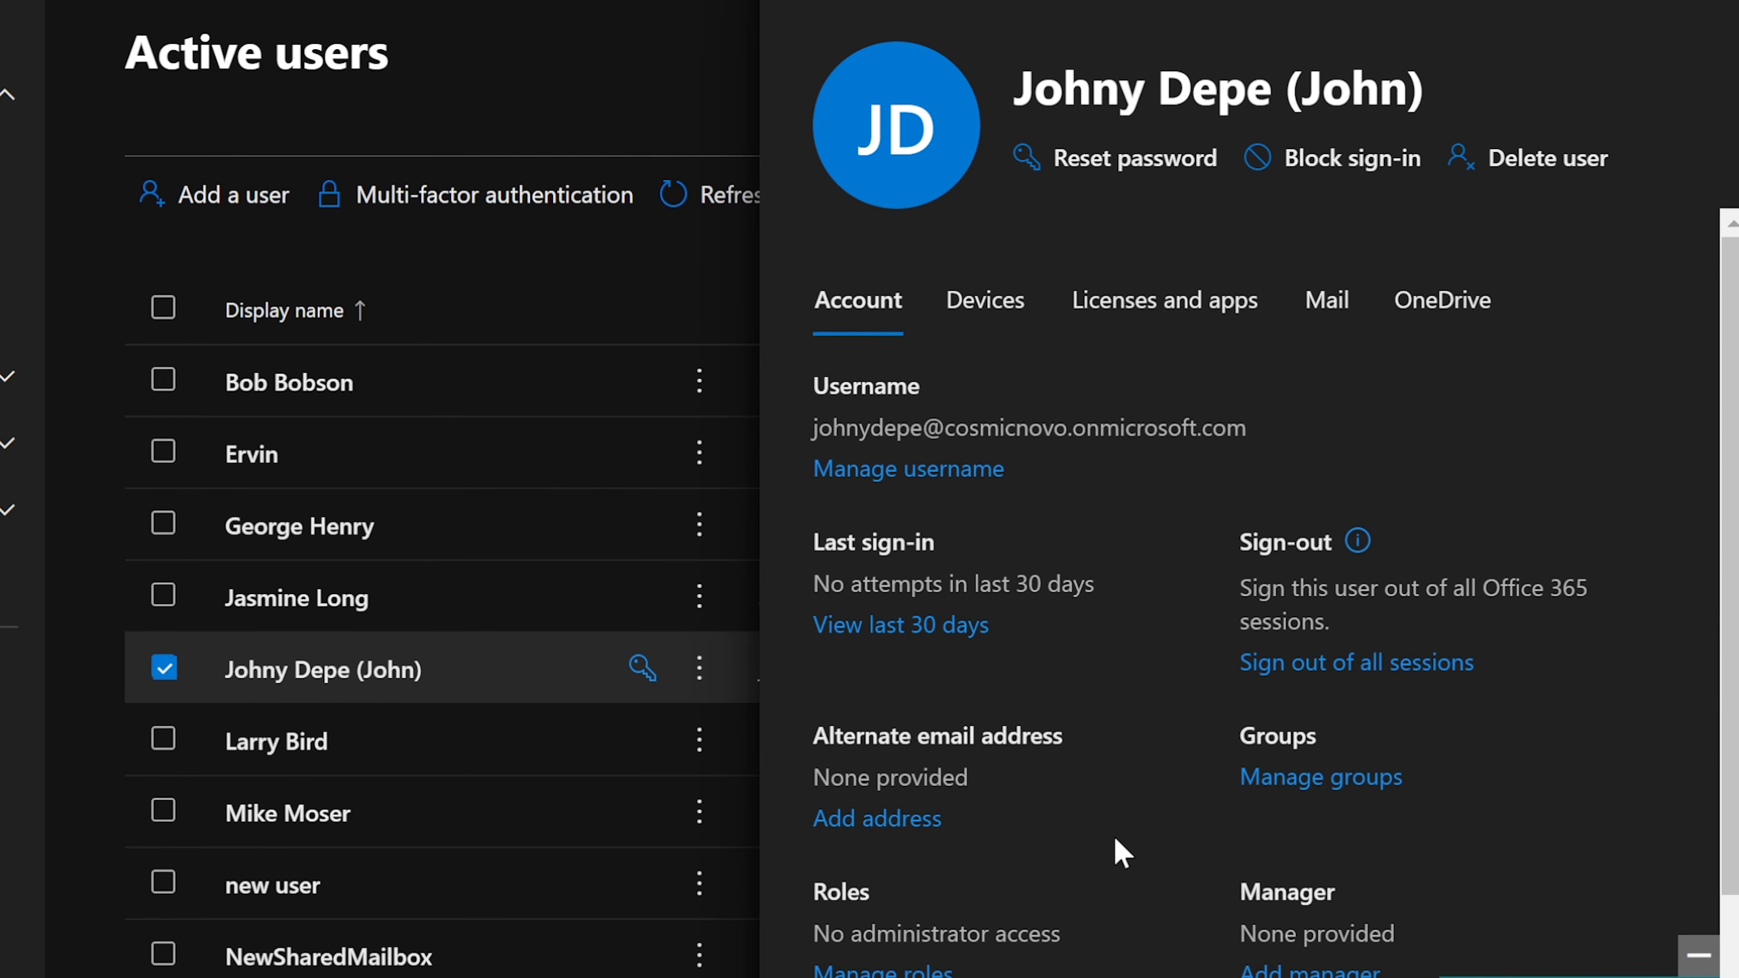
click(1014, 311)
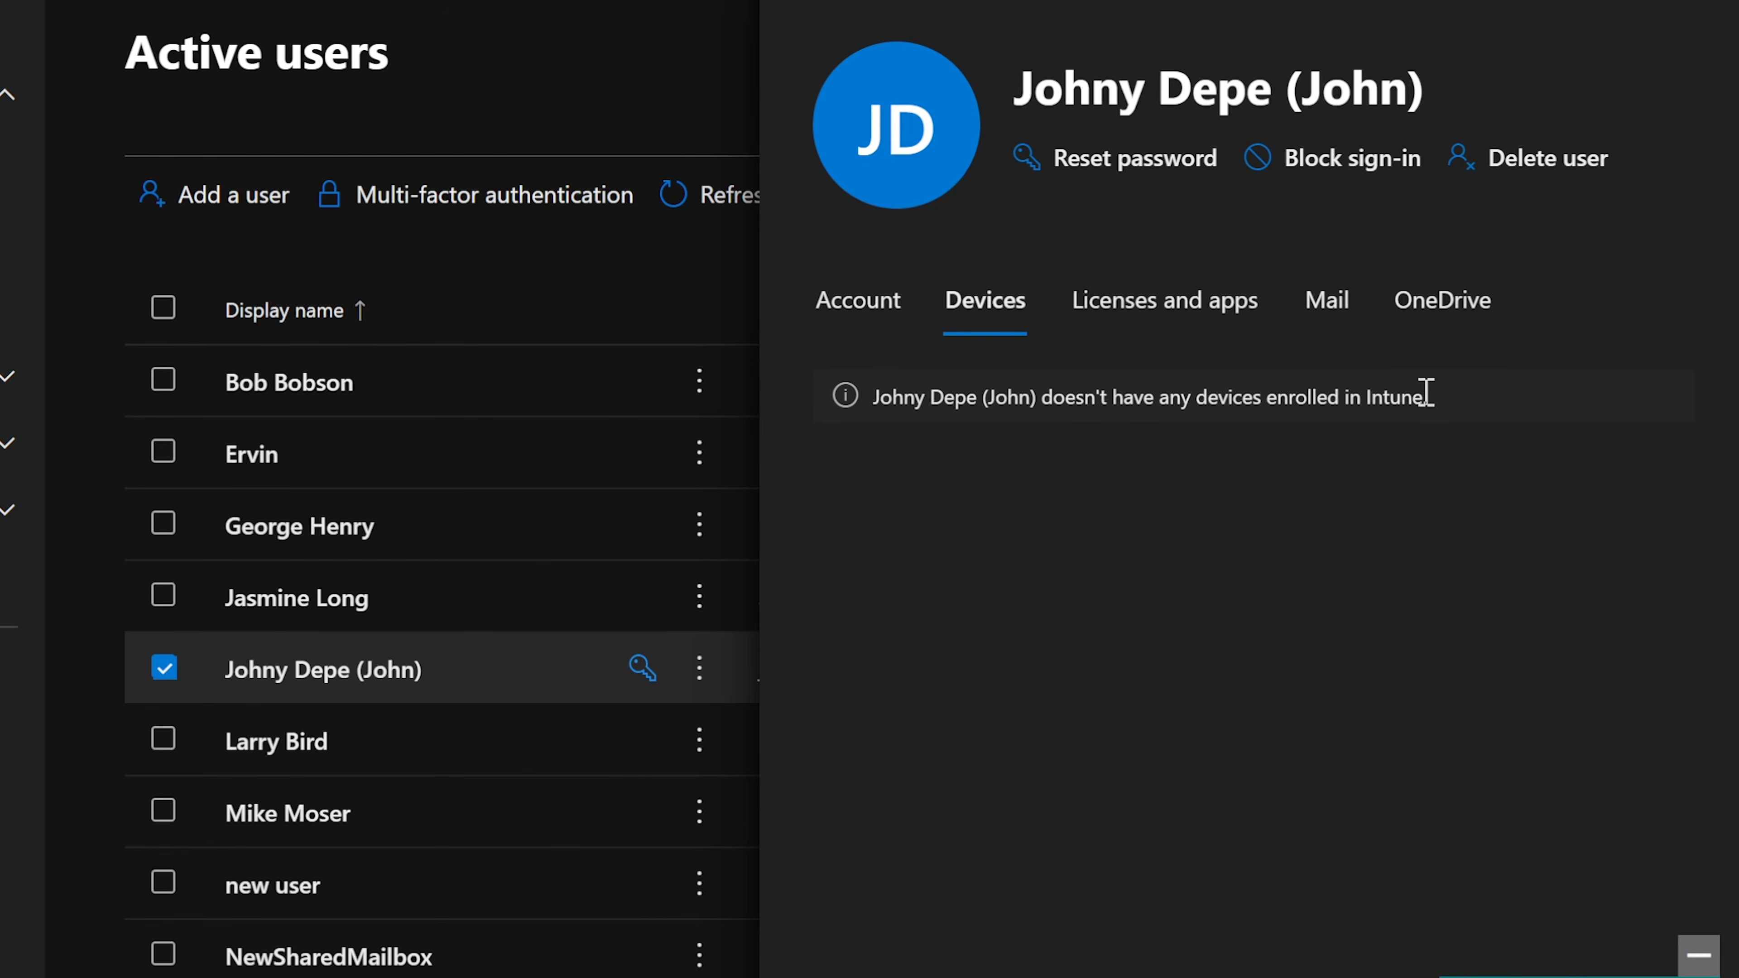
Step: Review the user's Licenses and apps, then the Mail tab's mailbox preparation notice
drag(1424, 397, 1363, 404)
click(1357, 404)
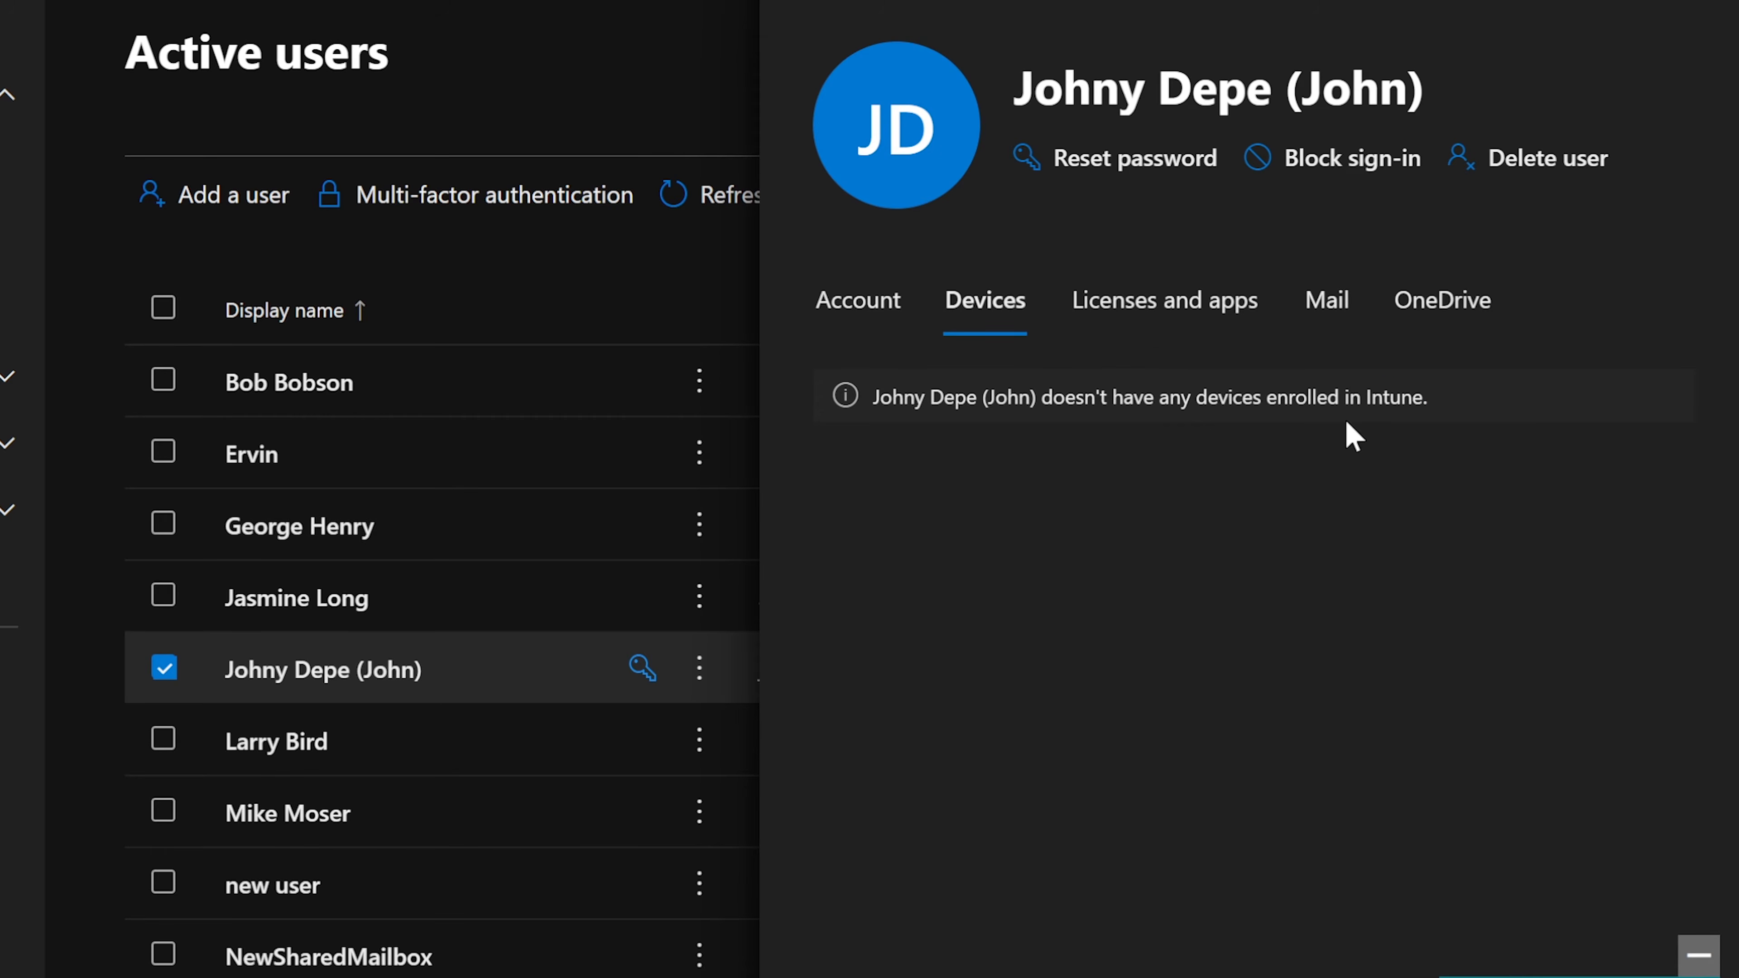
click(1155, 327)
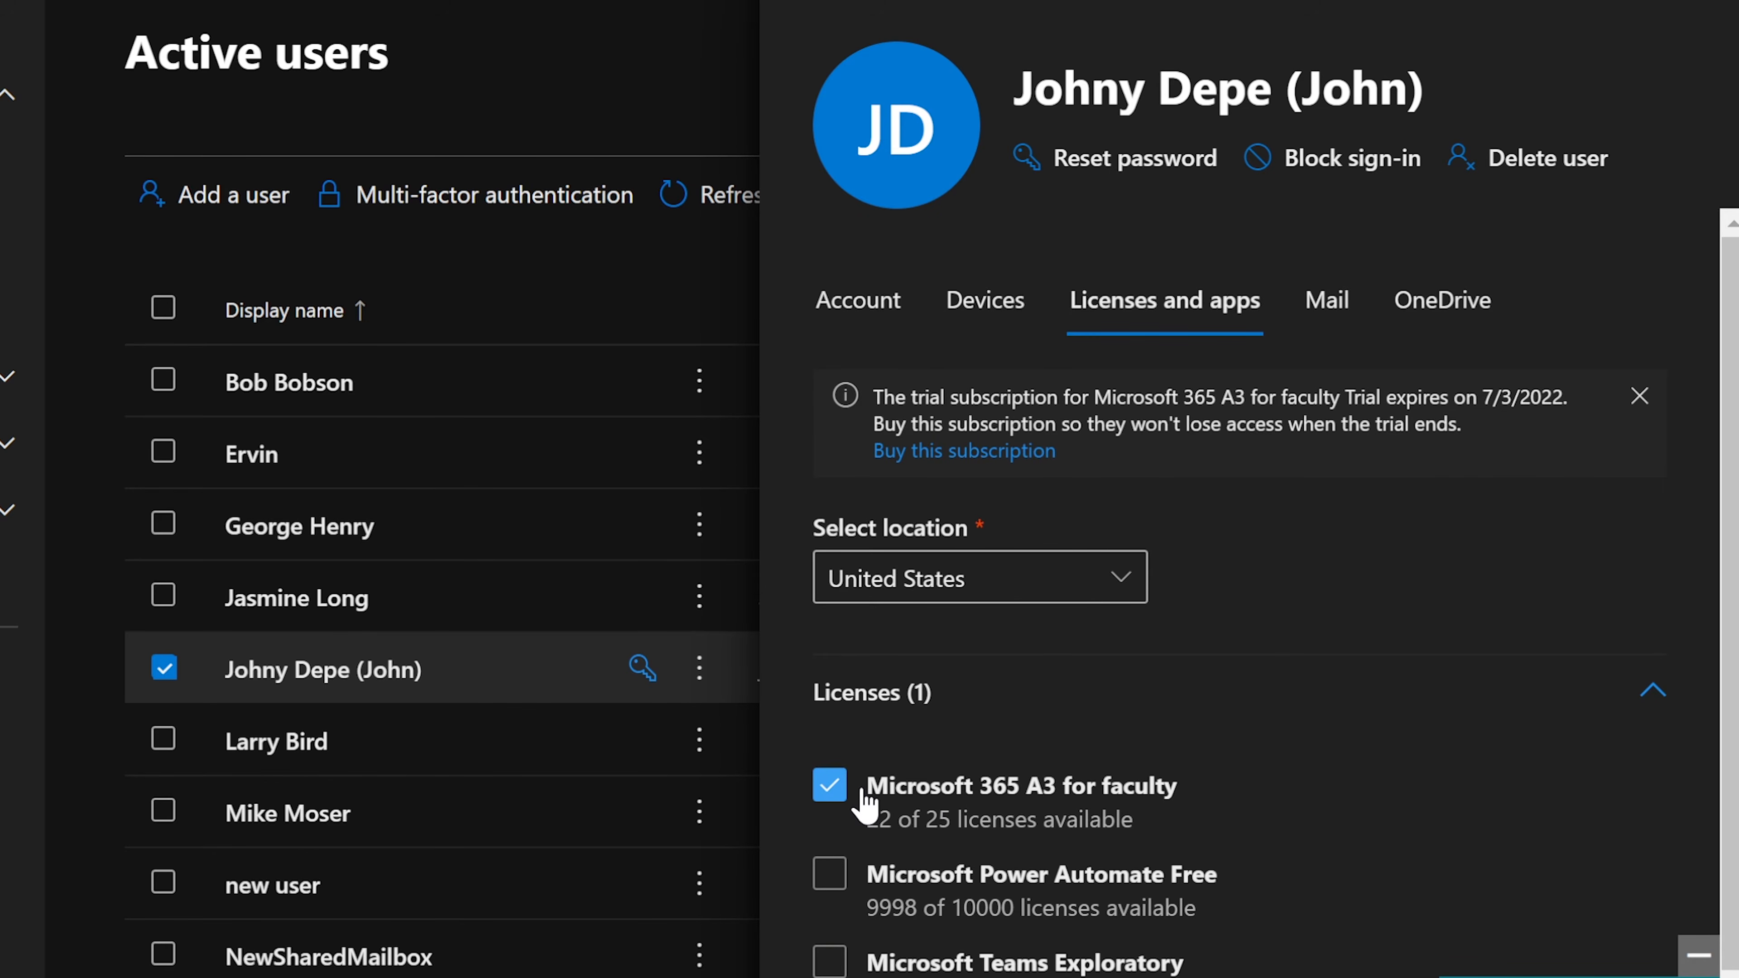
click(1315, 317)
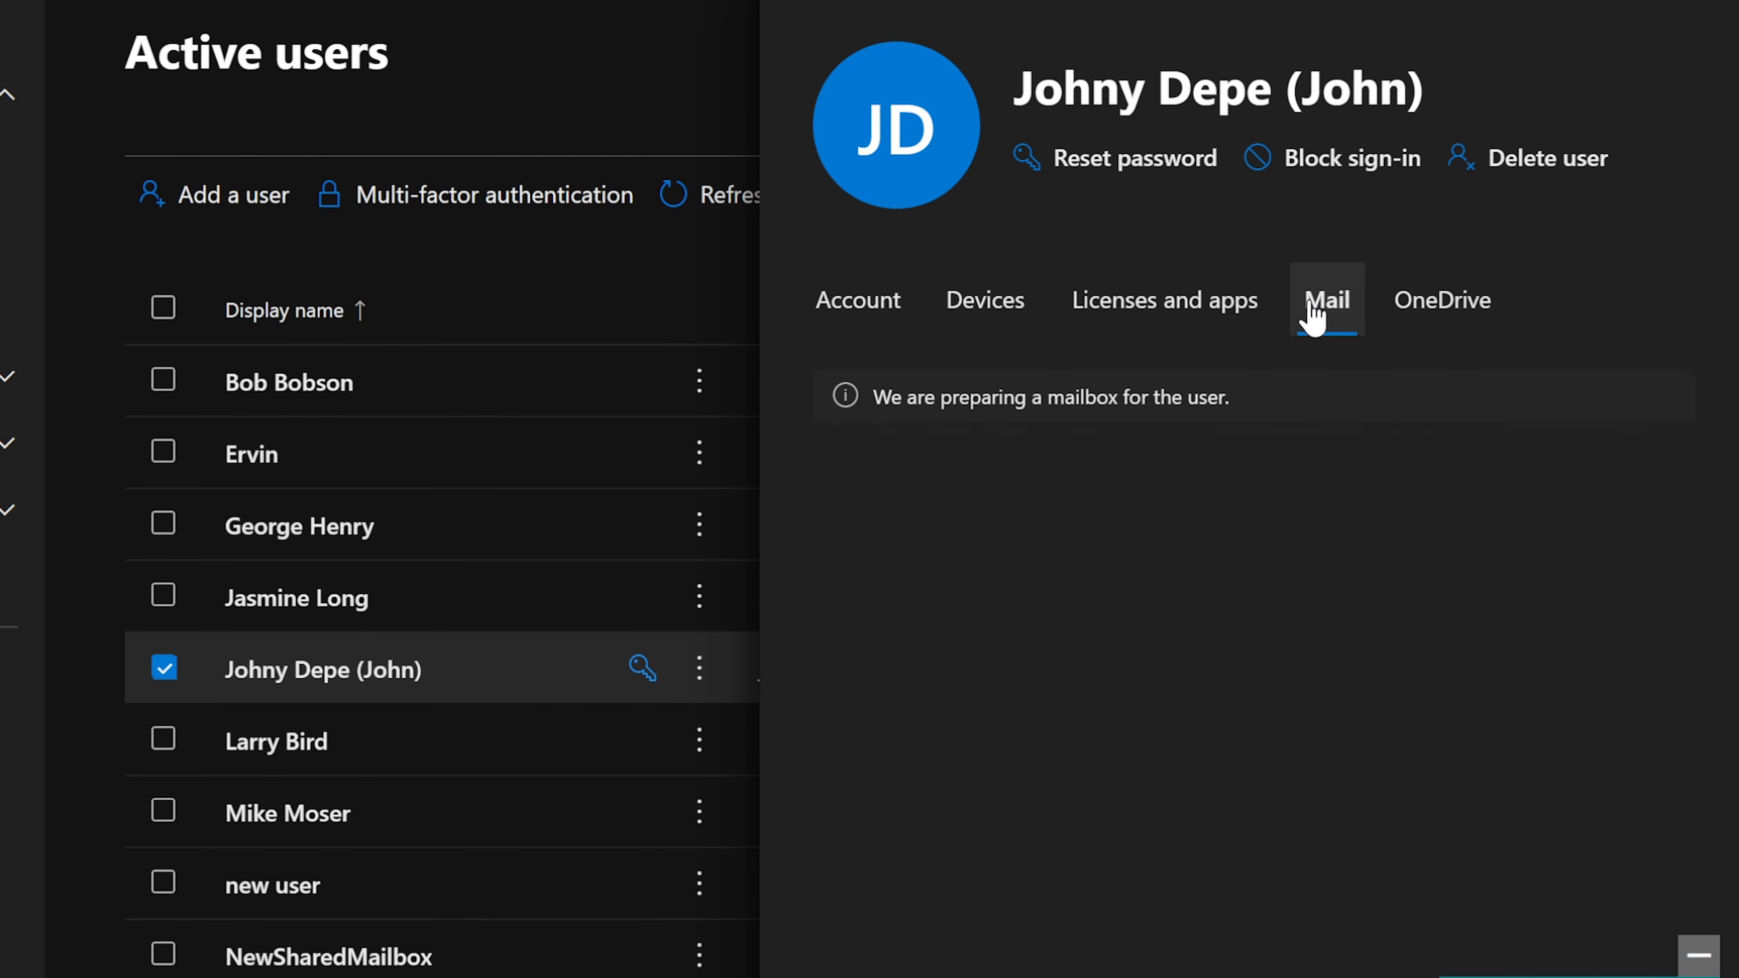
drag(1230, 398, 850, 427)
click(1262, 394)
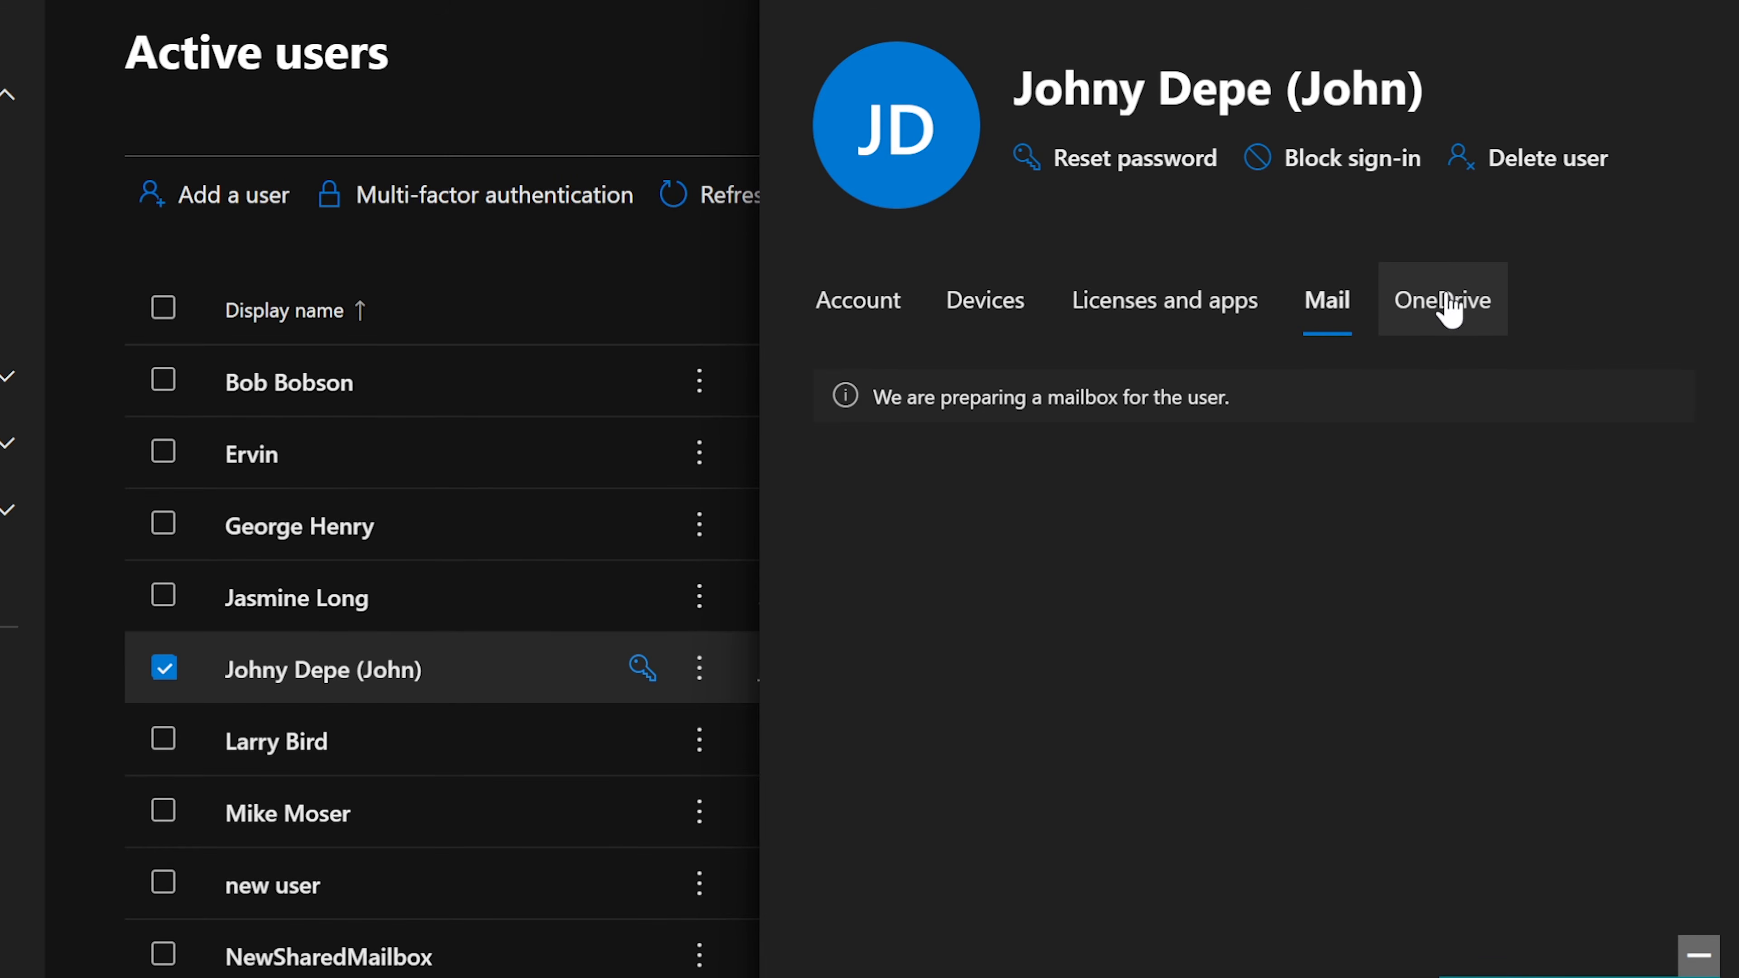
Step: Read the OneDrive tab's notice that OneDrive isn't set up, available 24 hours later
click(1441, 306)
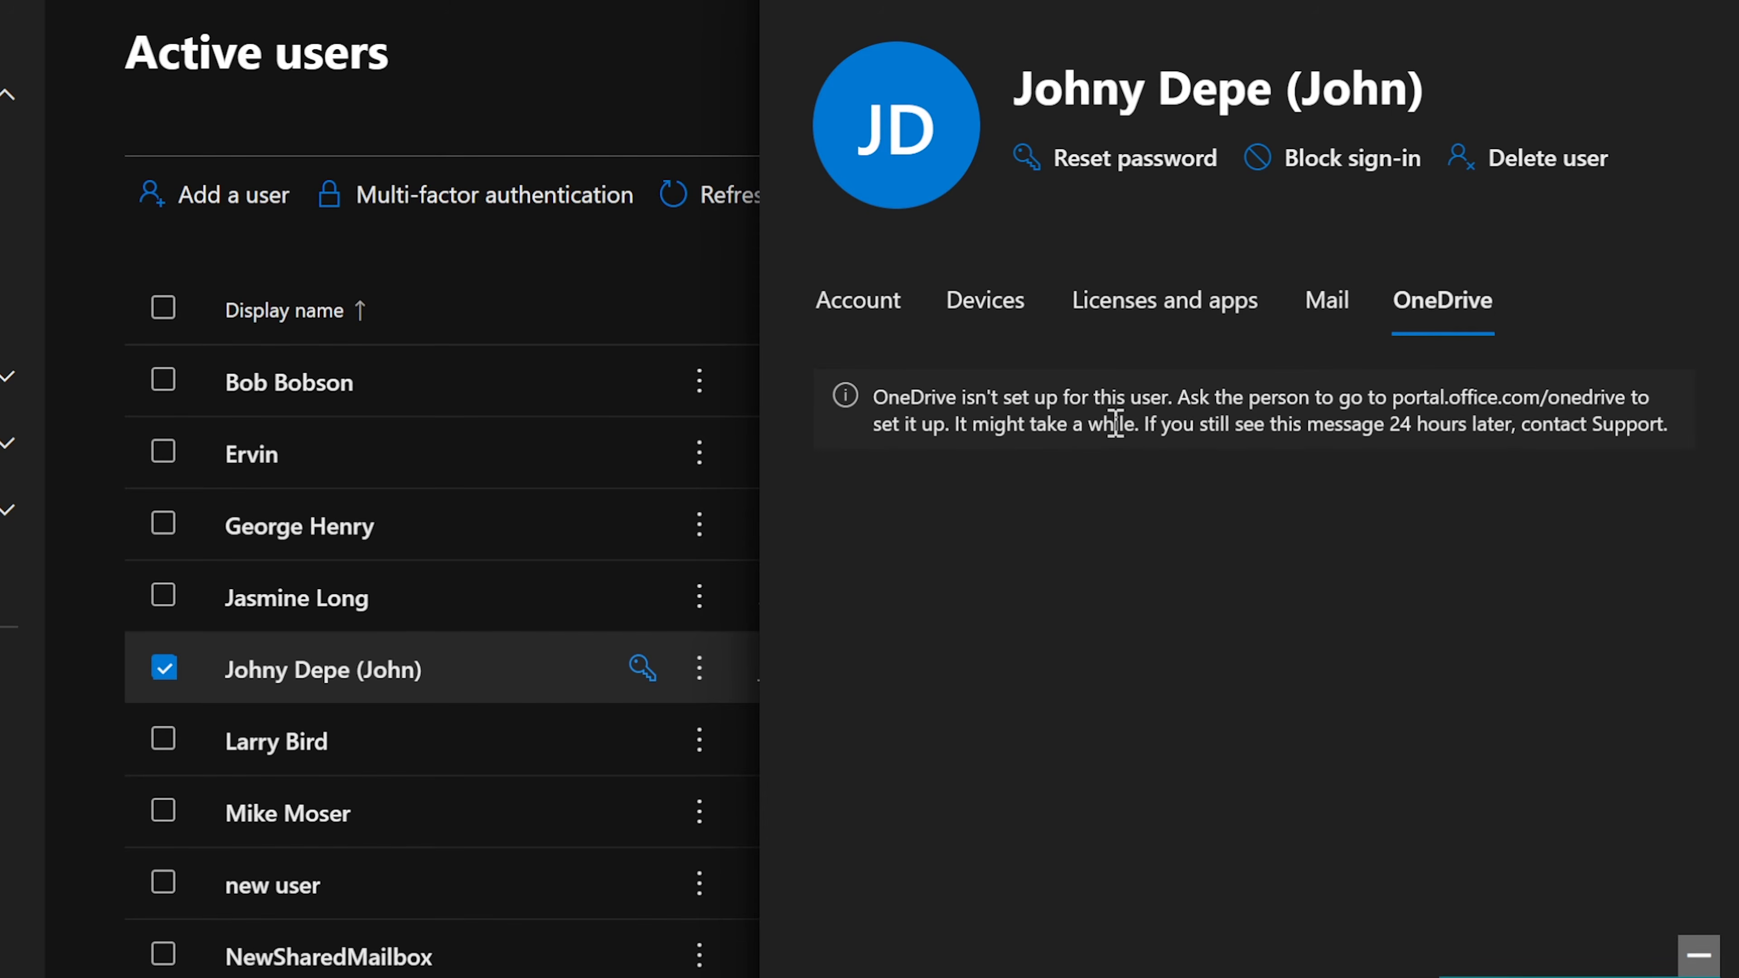
drag(874, 403, 1648, 424)
click(1374, 431)
drag(1374, 430, 1584, 431)
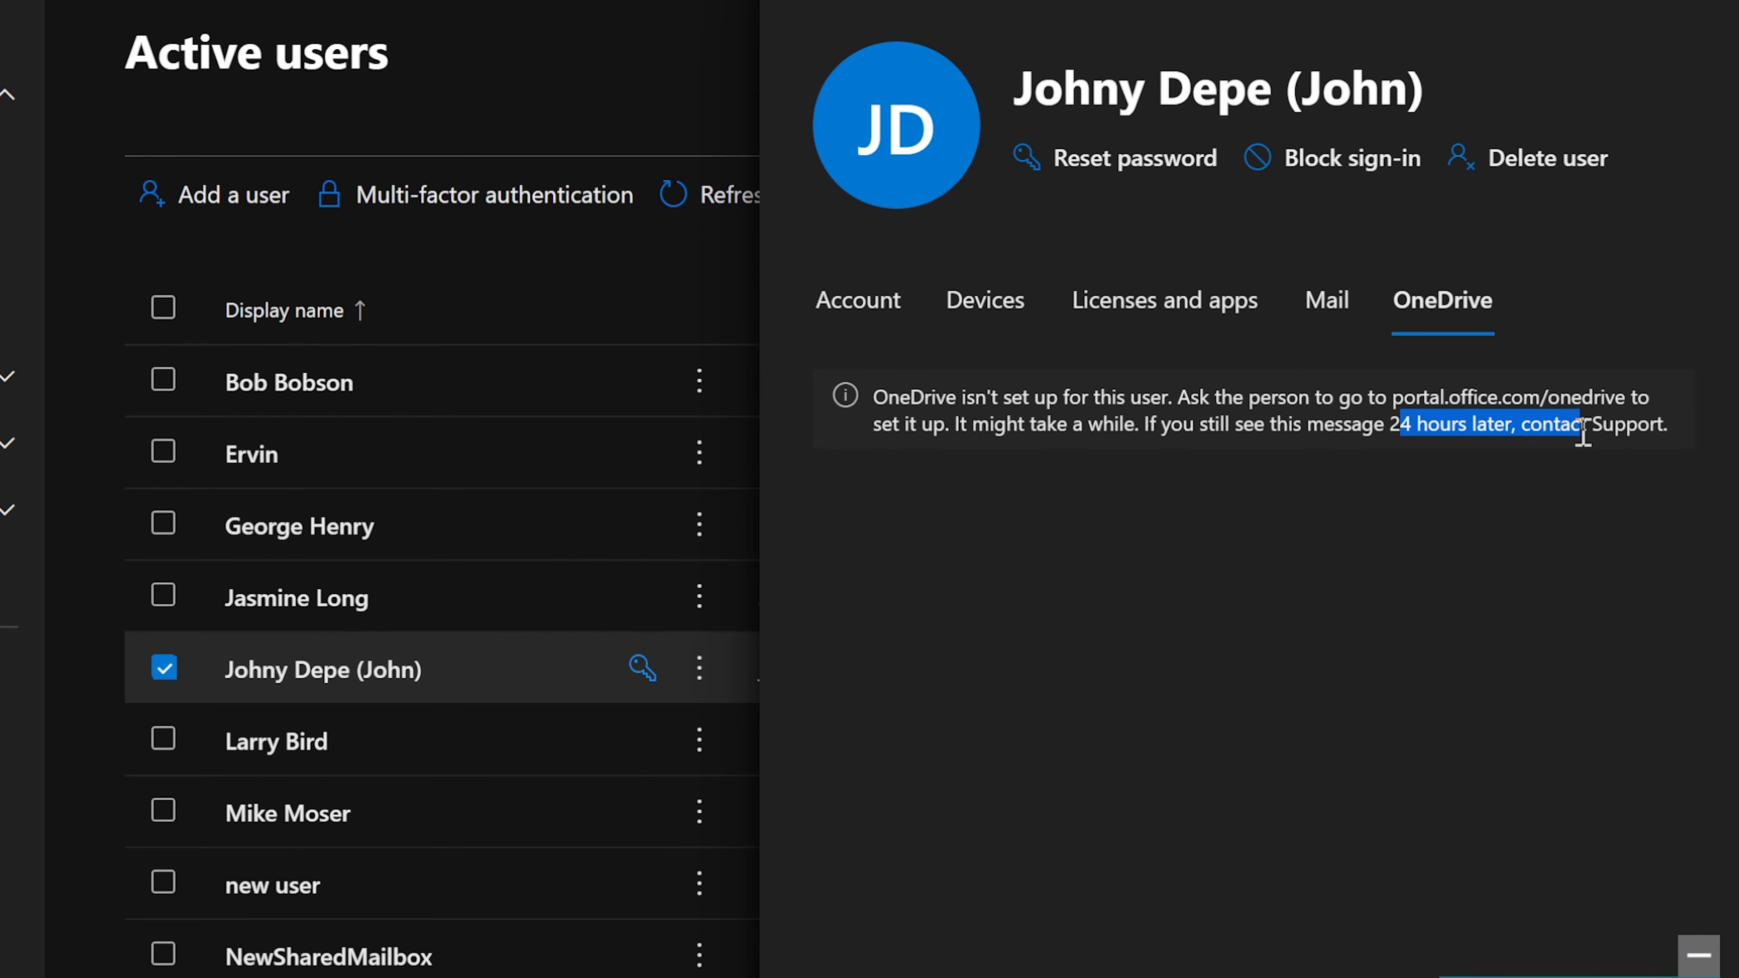
click(1449, 431)
drag(1374, 425, 1498, 430)
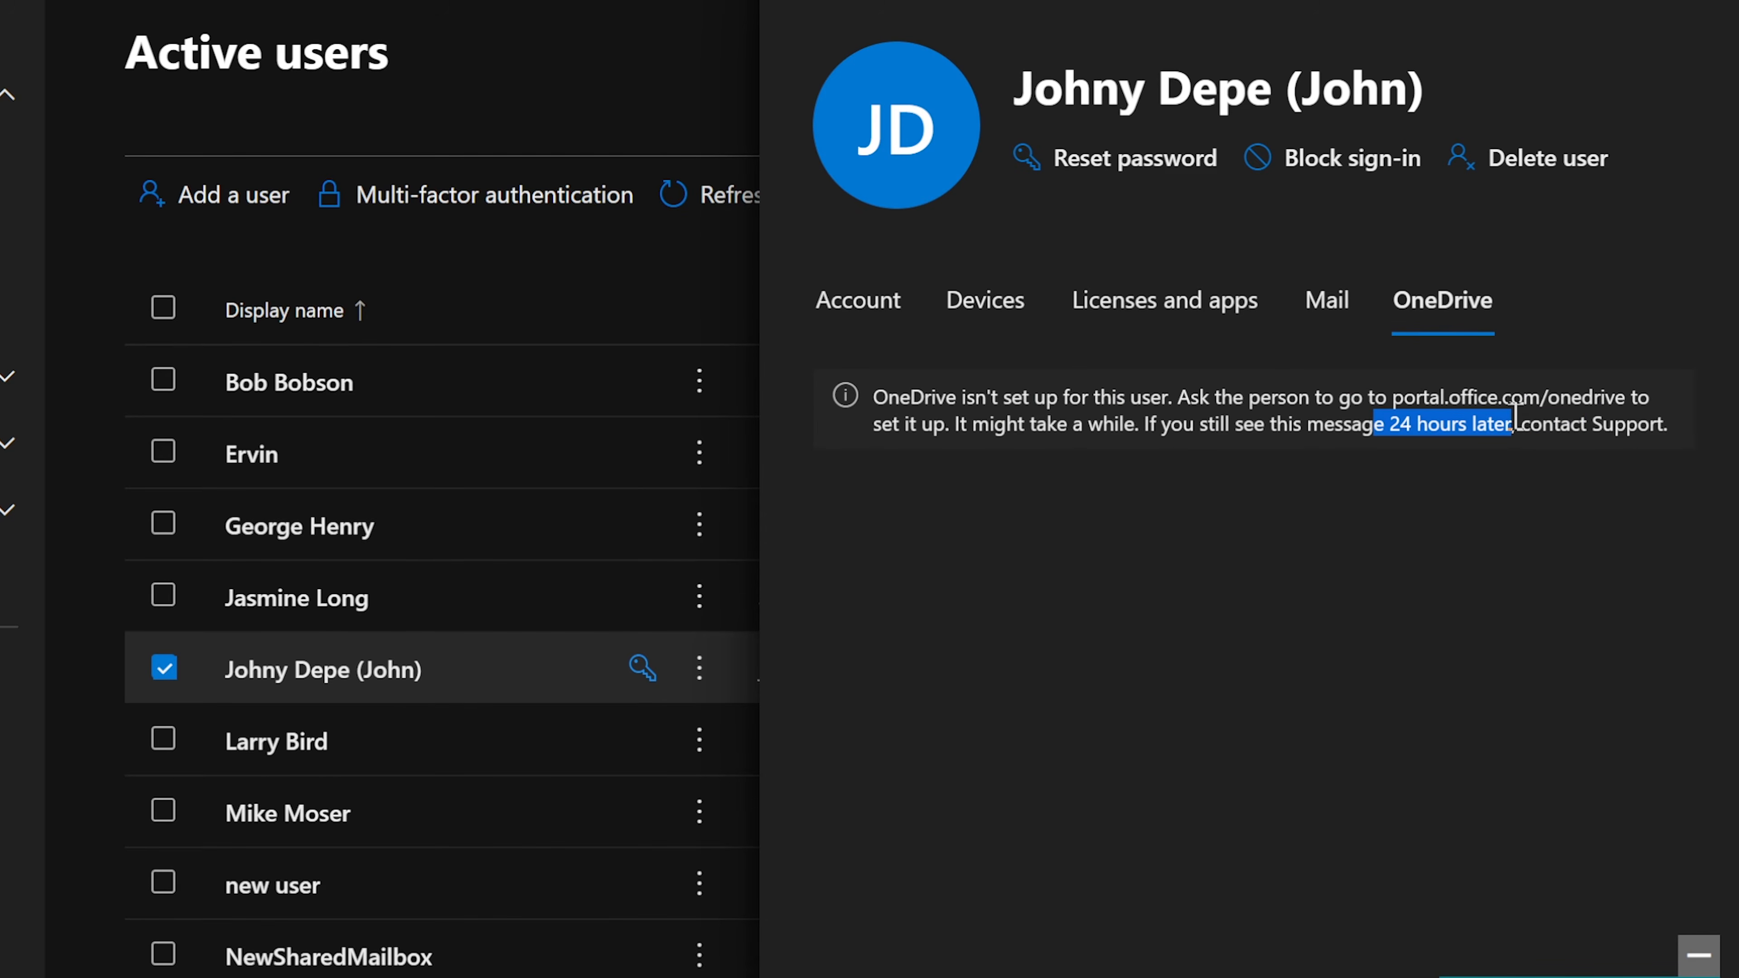
click(1503, 426)
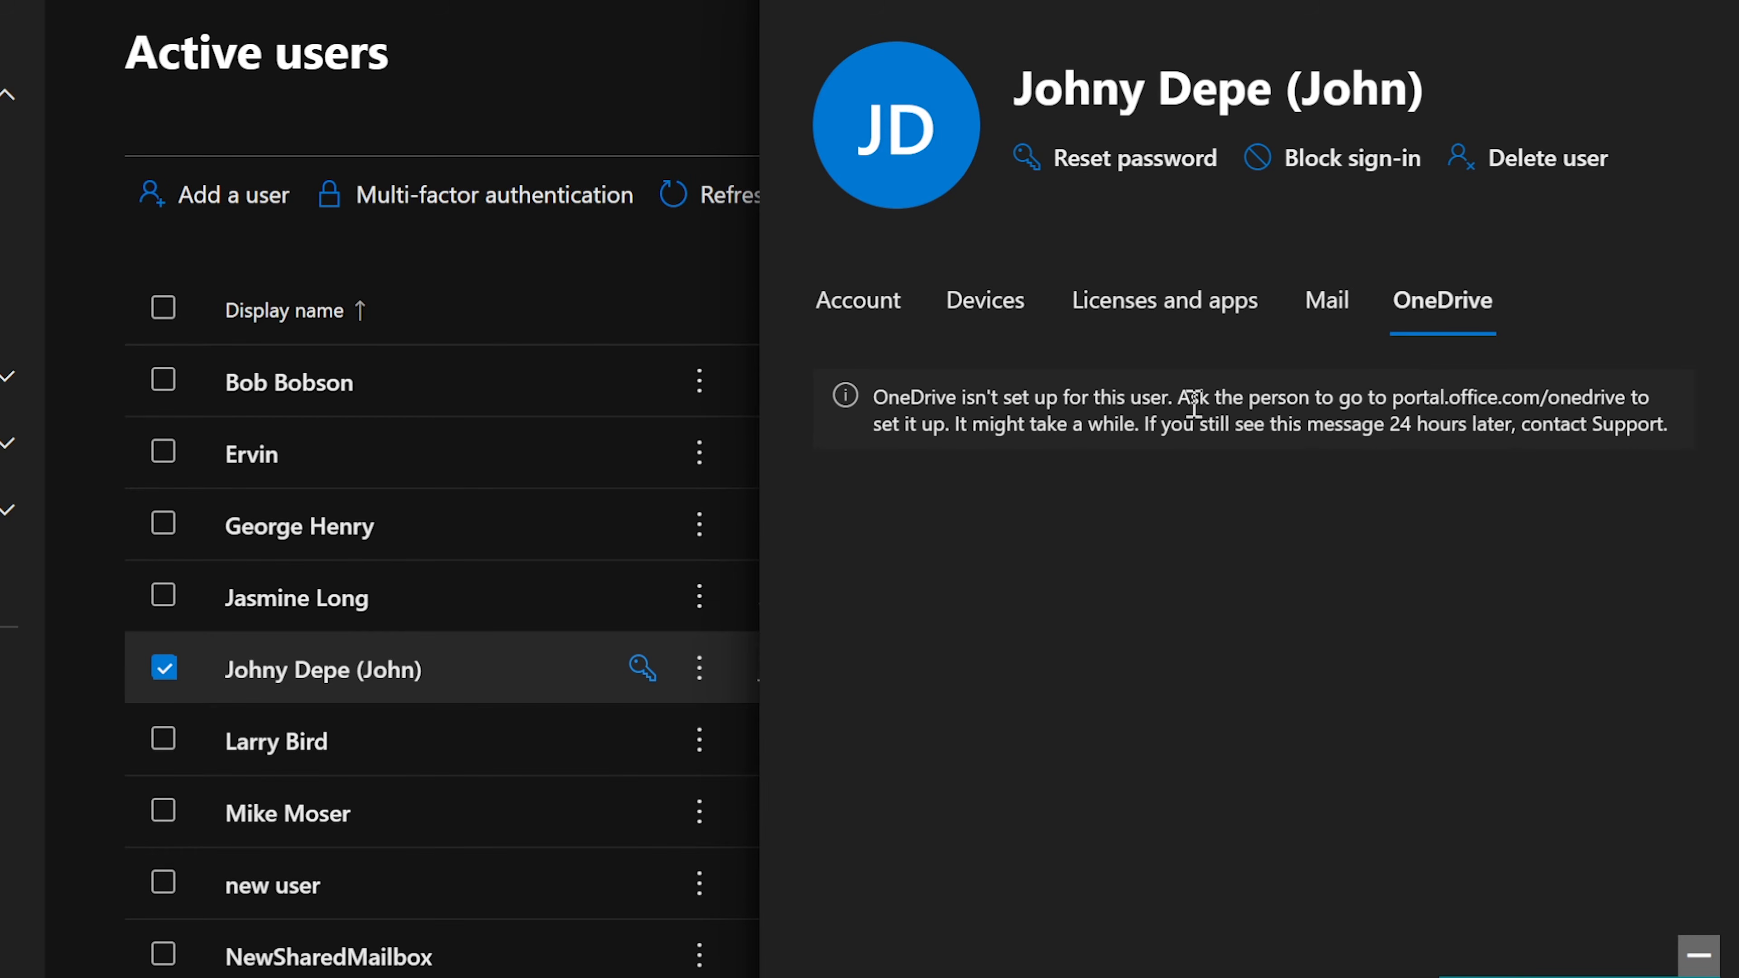
drag(879, 409, 1676, 425)
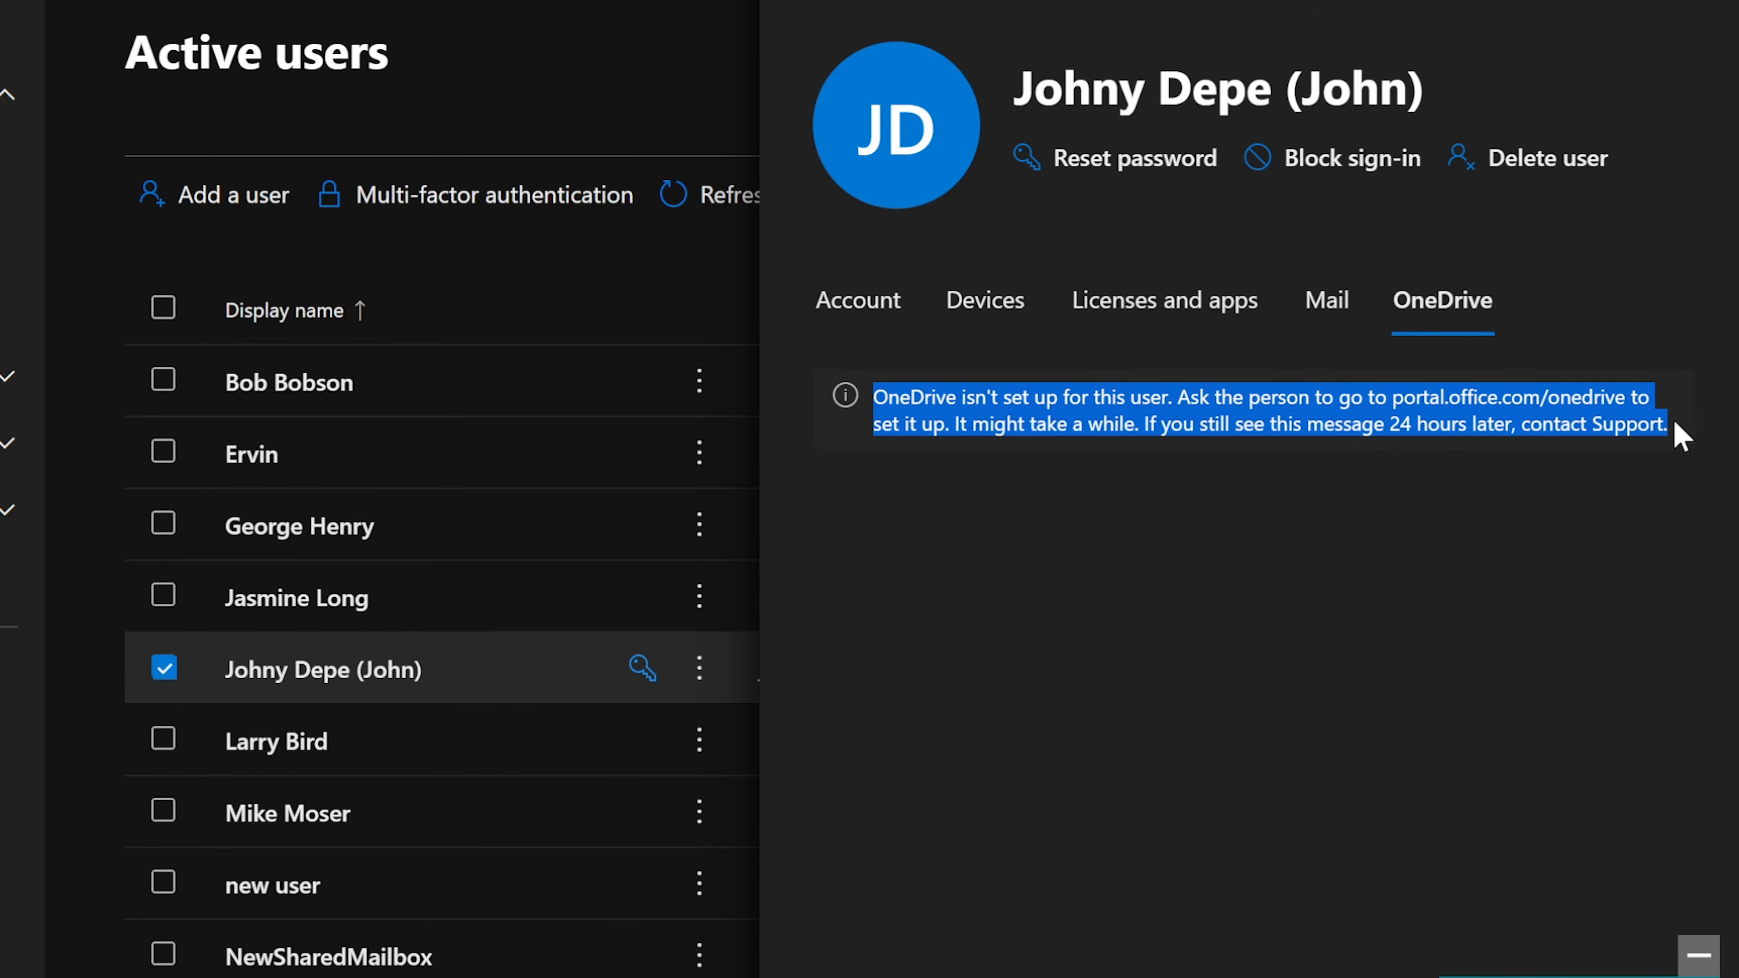
click(1585, 423)
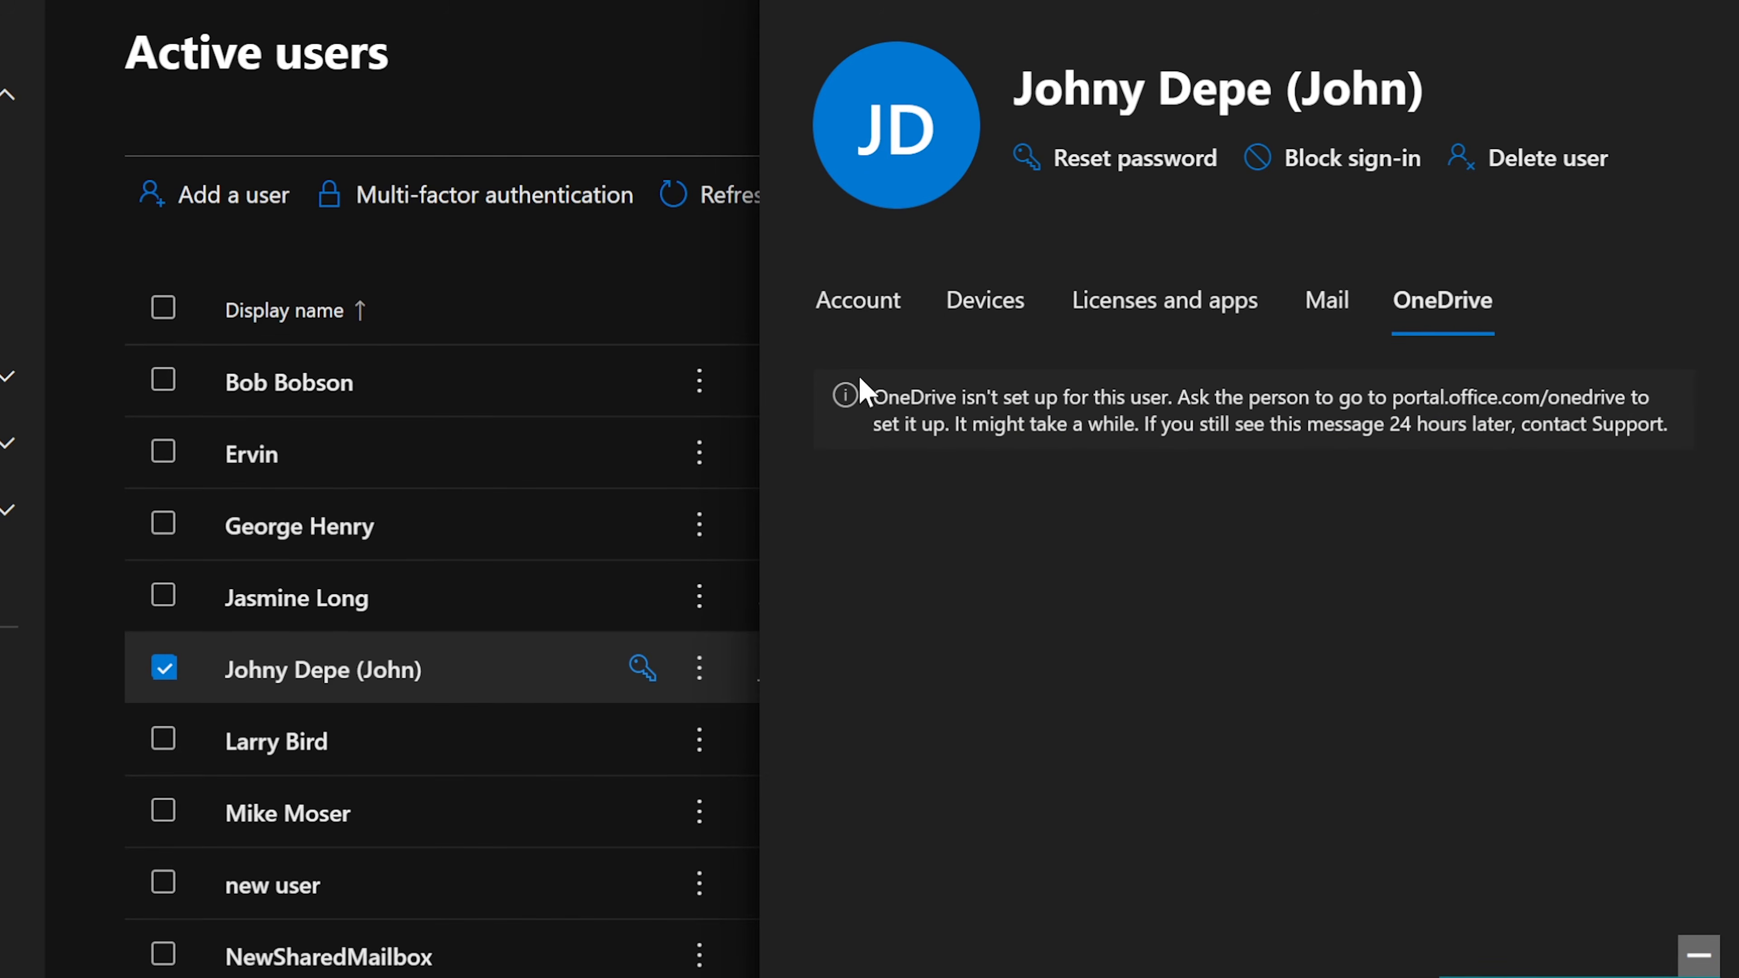
drag(870, 397, 1684, 426)
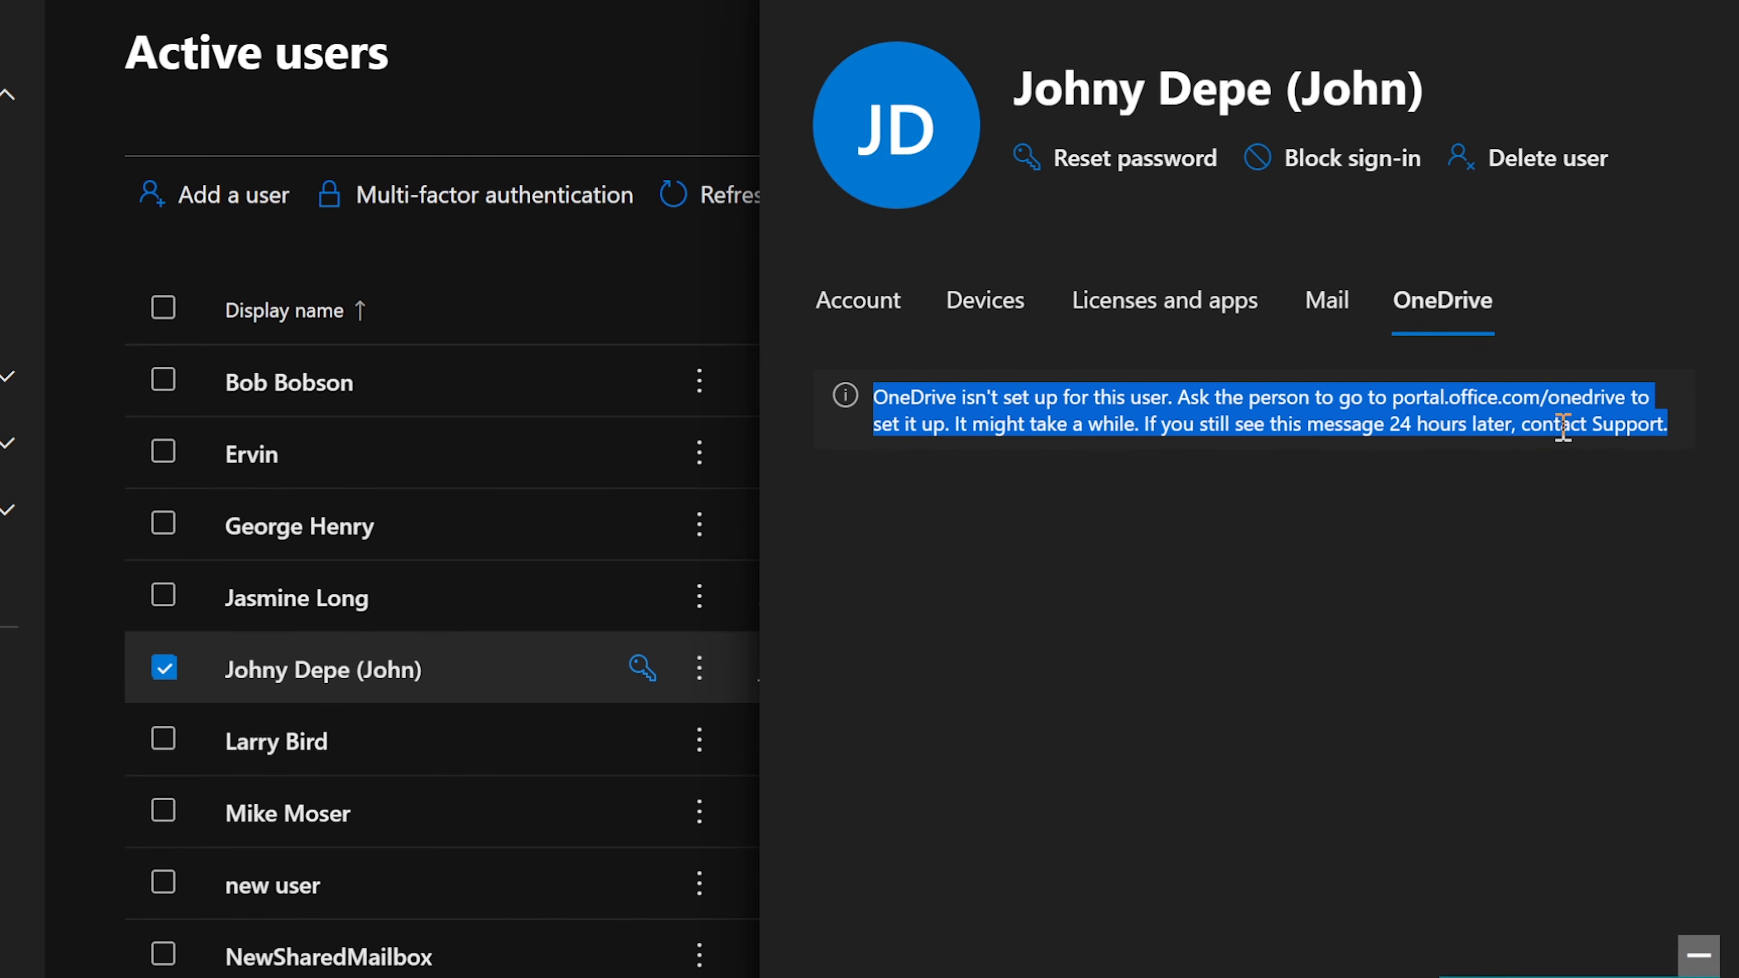
click(1436, 409)
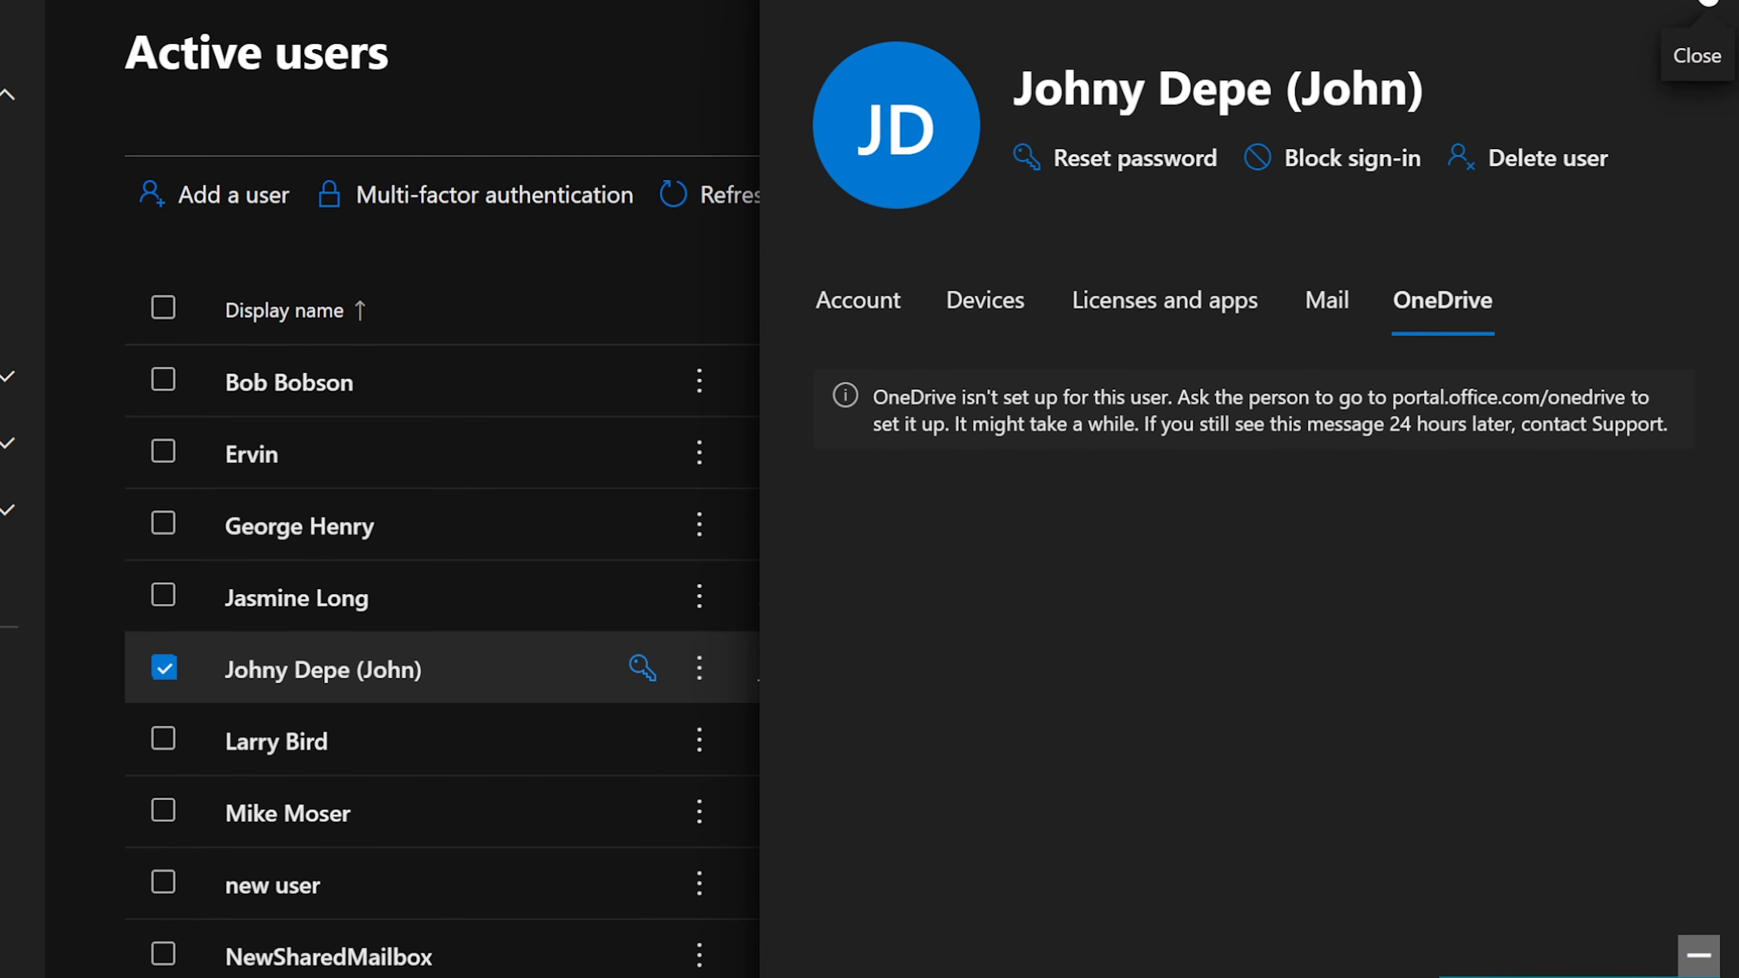
Step: Close the user panel and open Exchange from Show all > Admin centers
click(1709, 2)
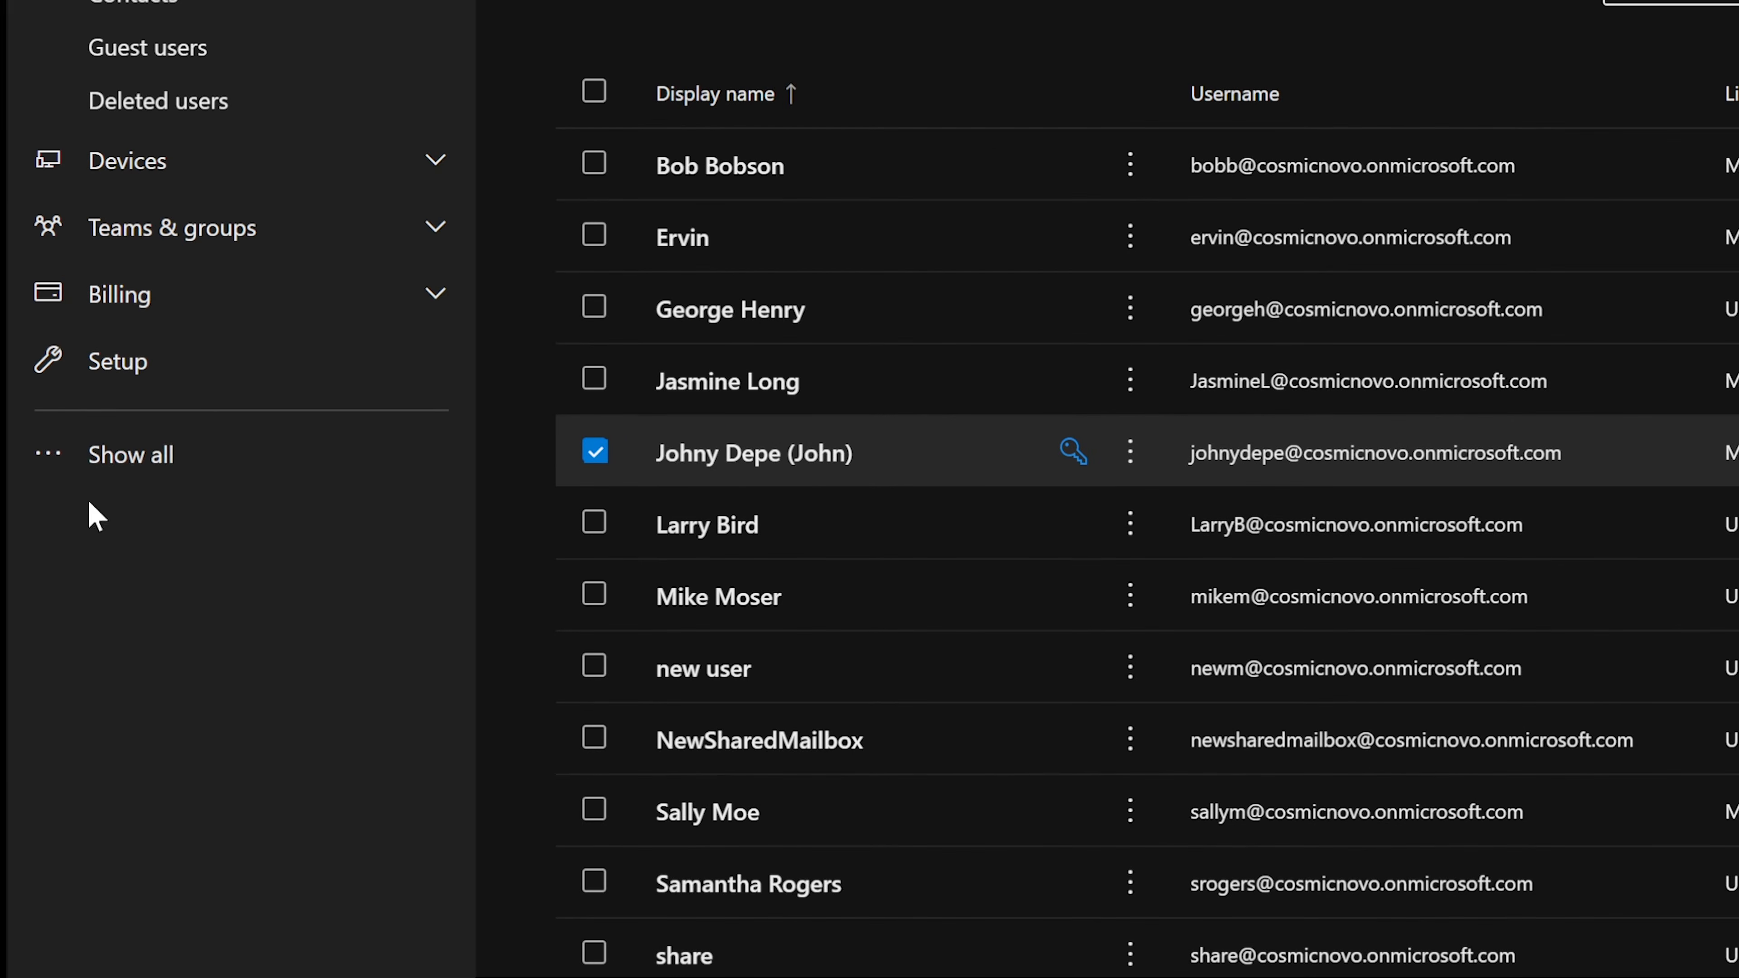
click(137, 459)
scroll(139, 464, down, 6)
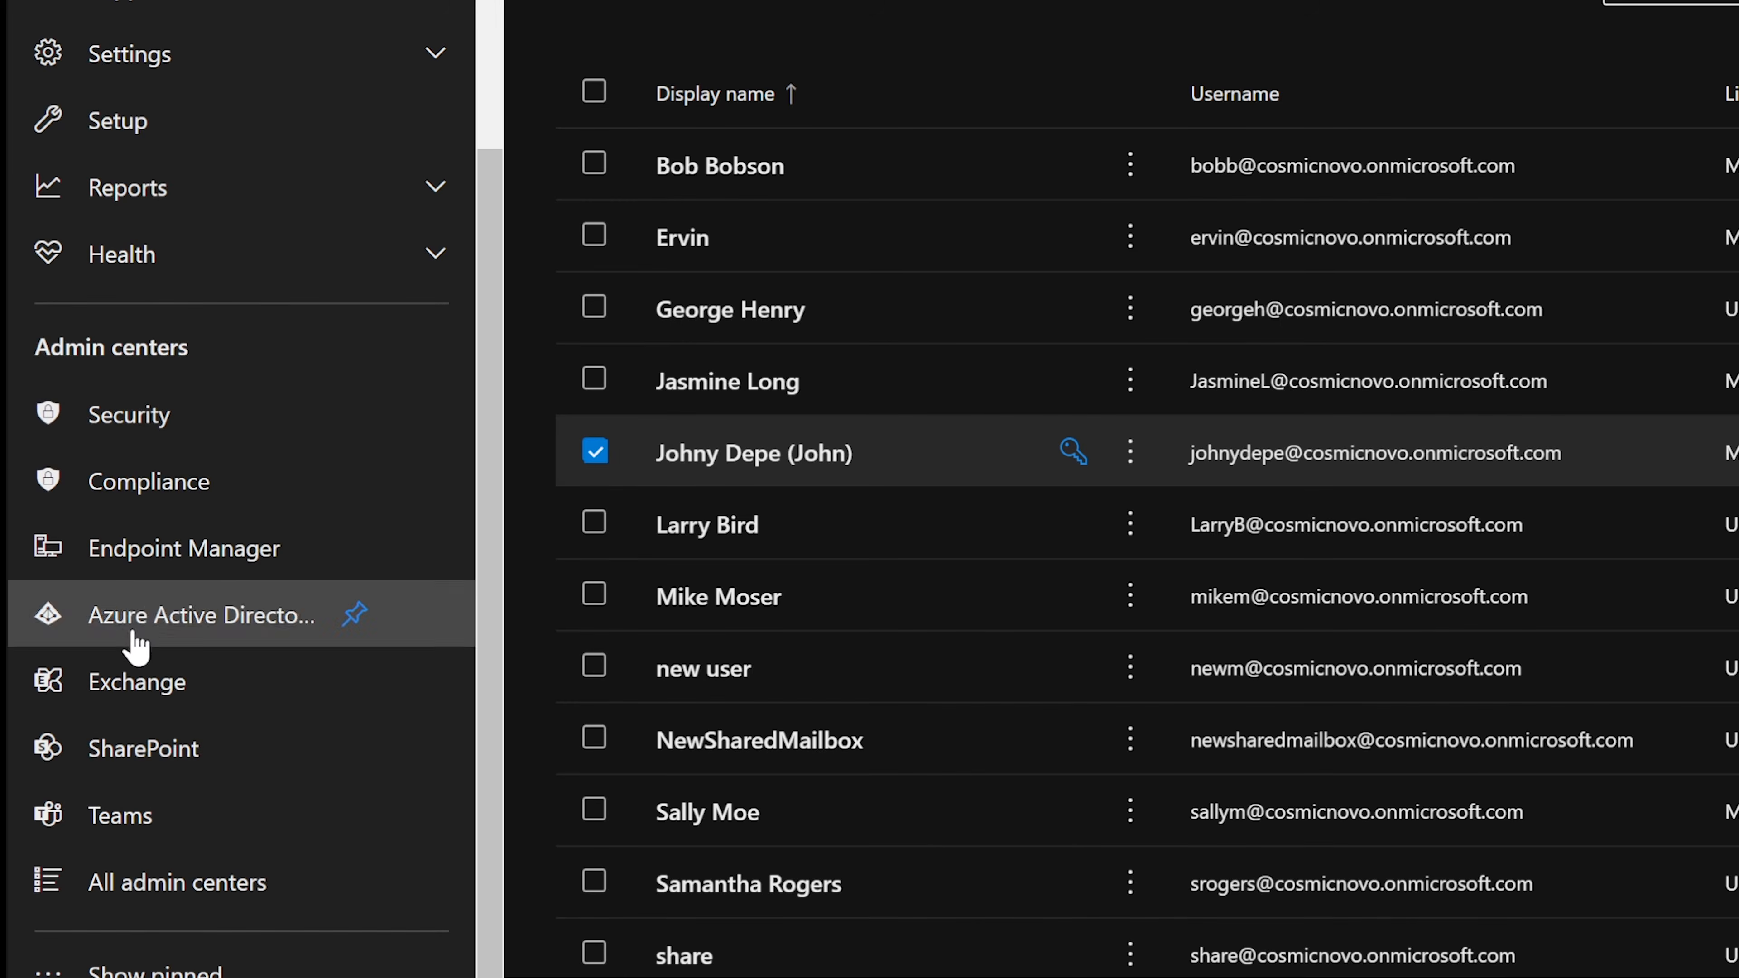
click(124, 694)
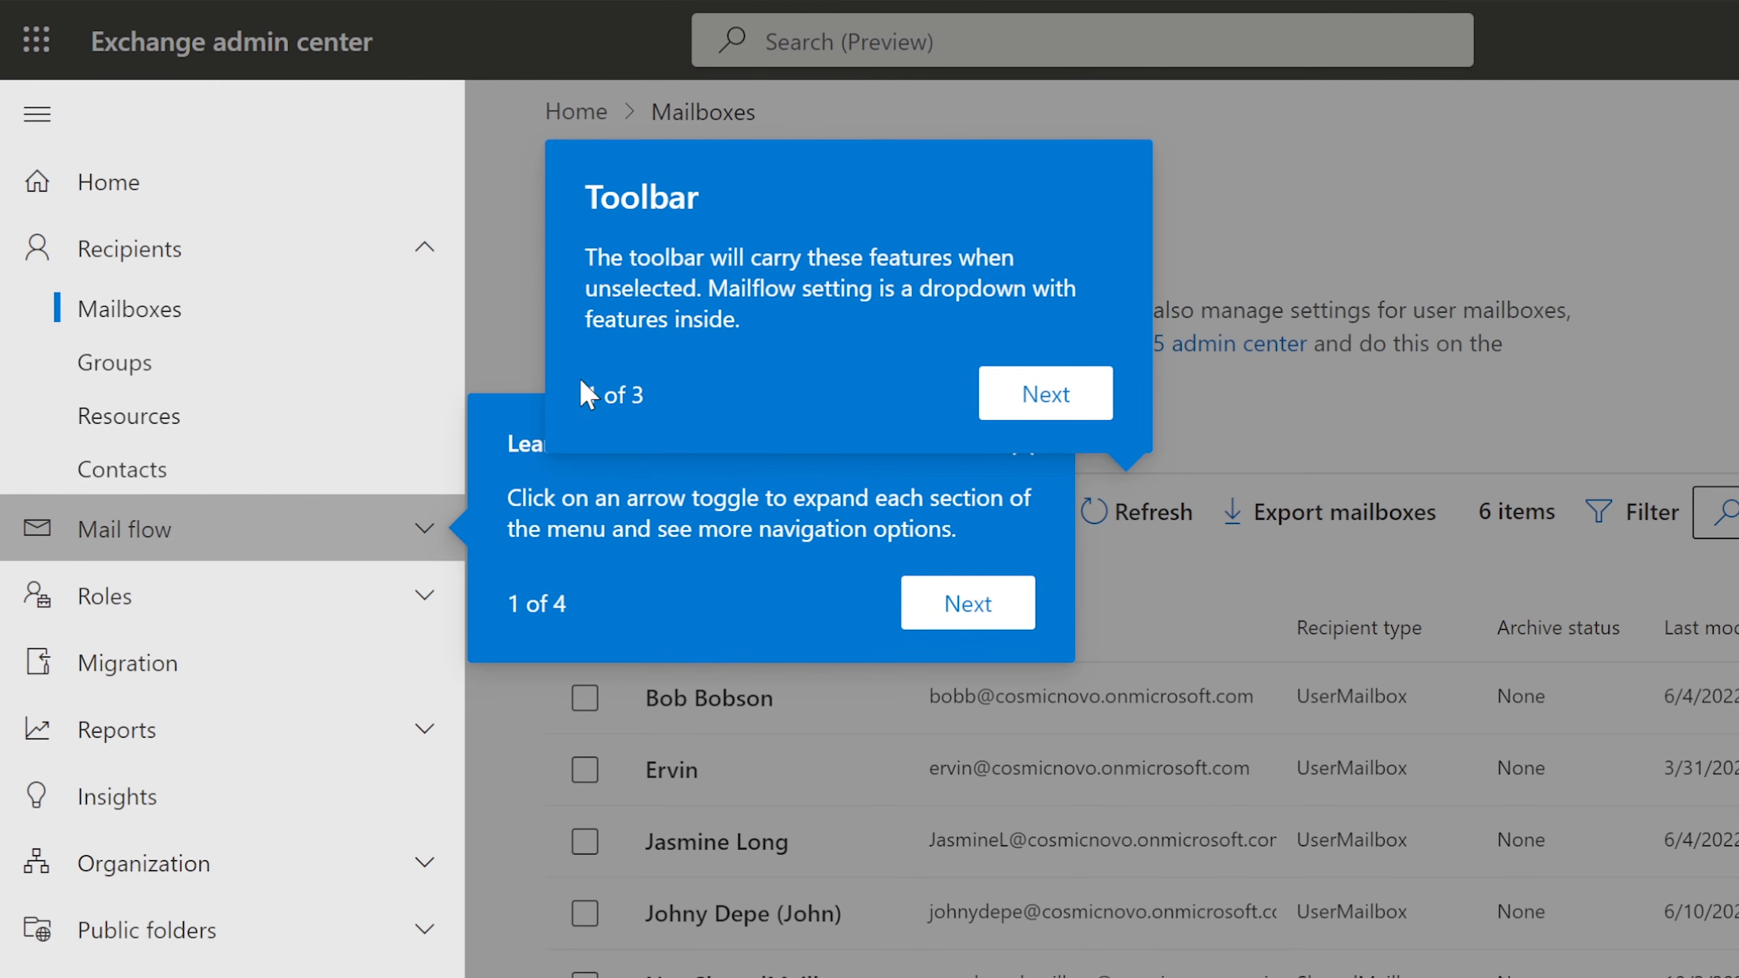
Step: Step through the Exchange intro tour to Finish and deselect the mailbox it selected
click(1002, 397)
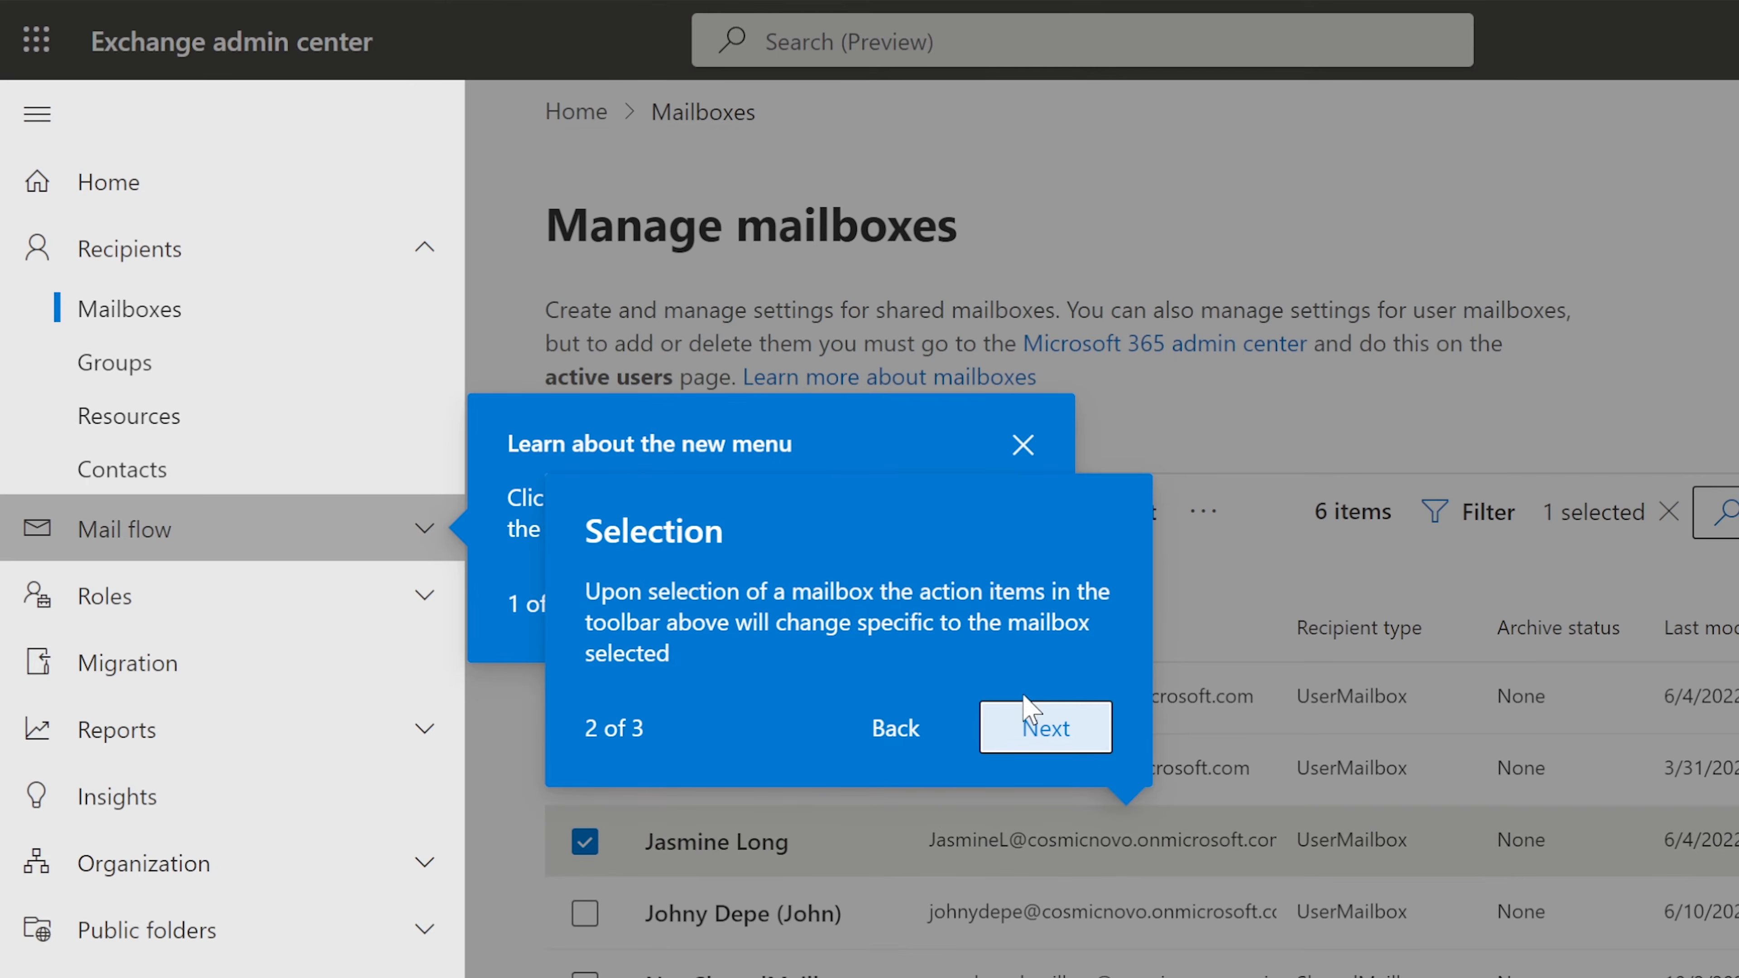
click(1022, 445)
click(910, 735)
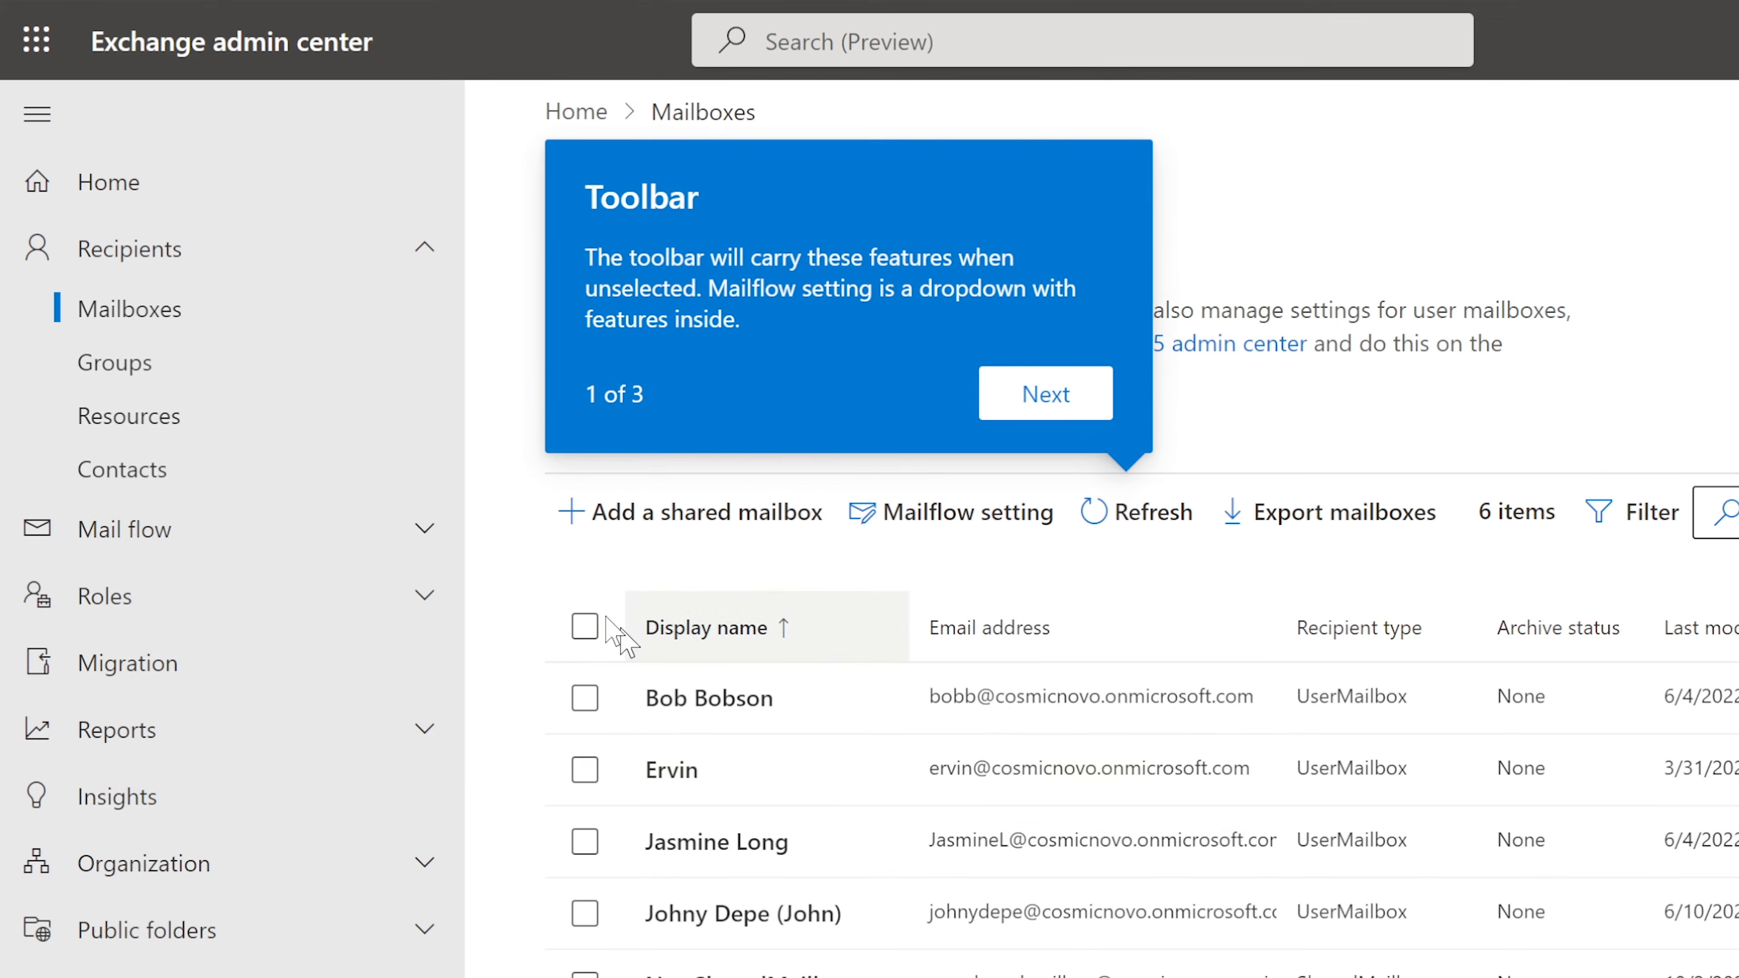
click(1049, 400)
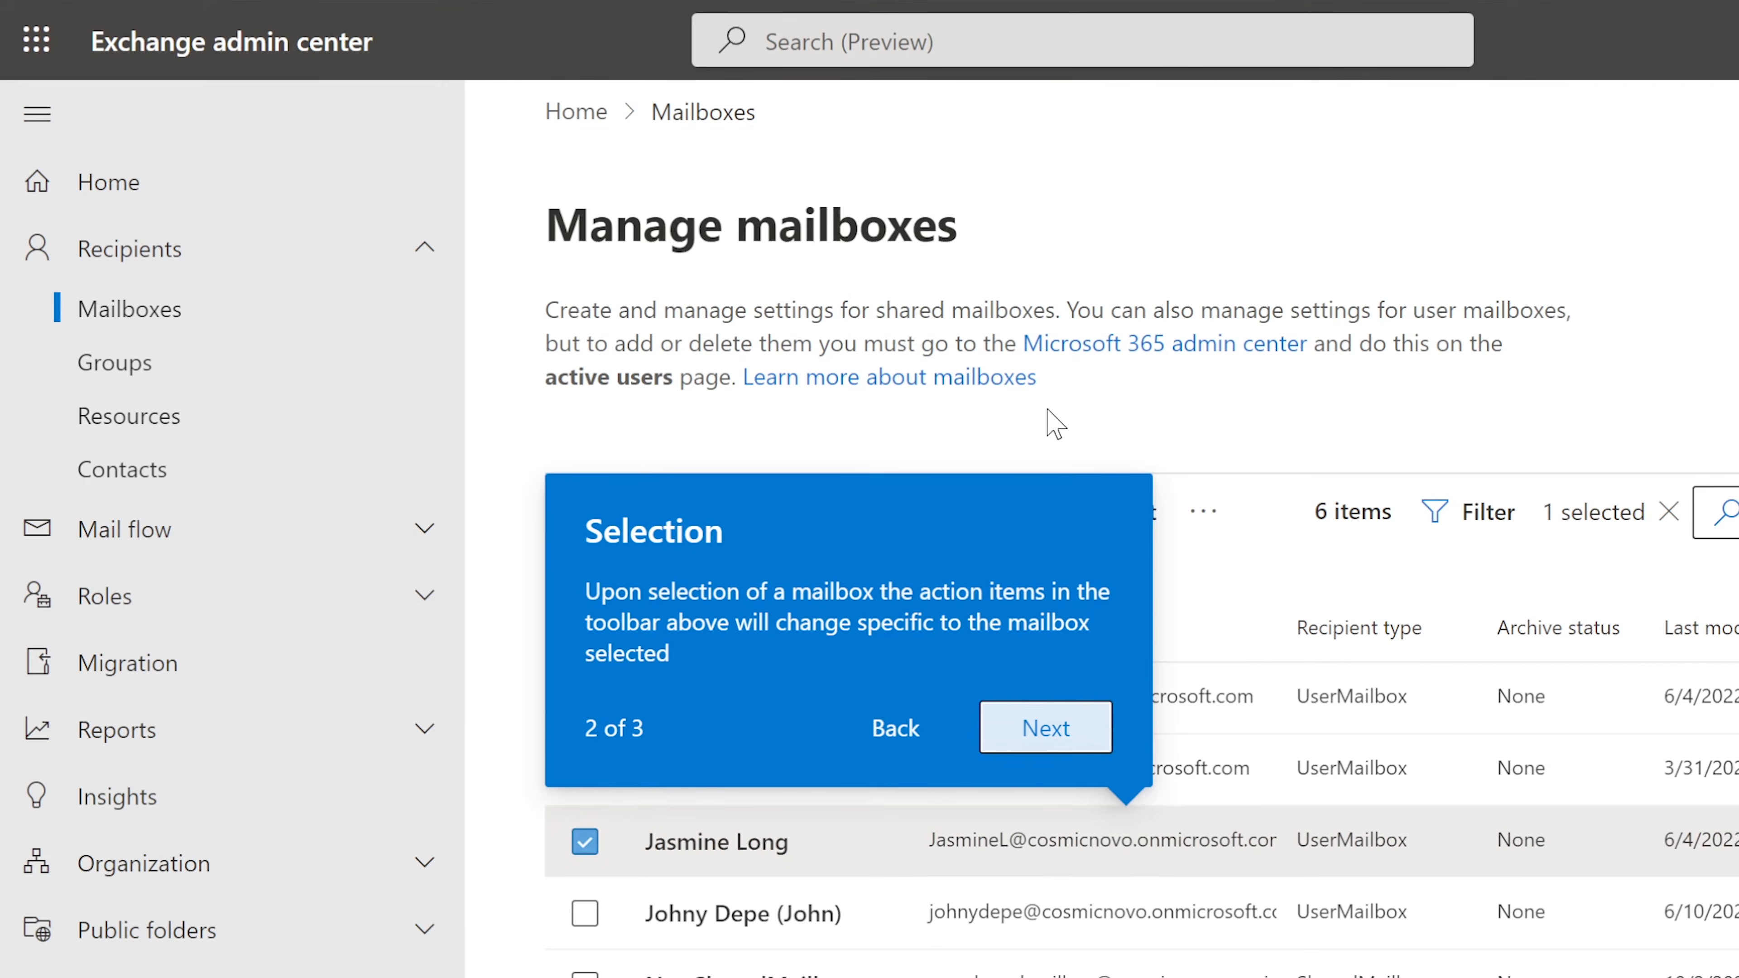
click(1034, 726)
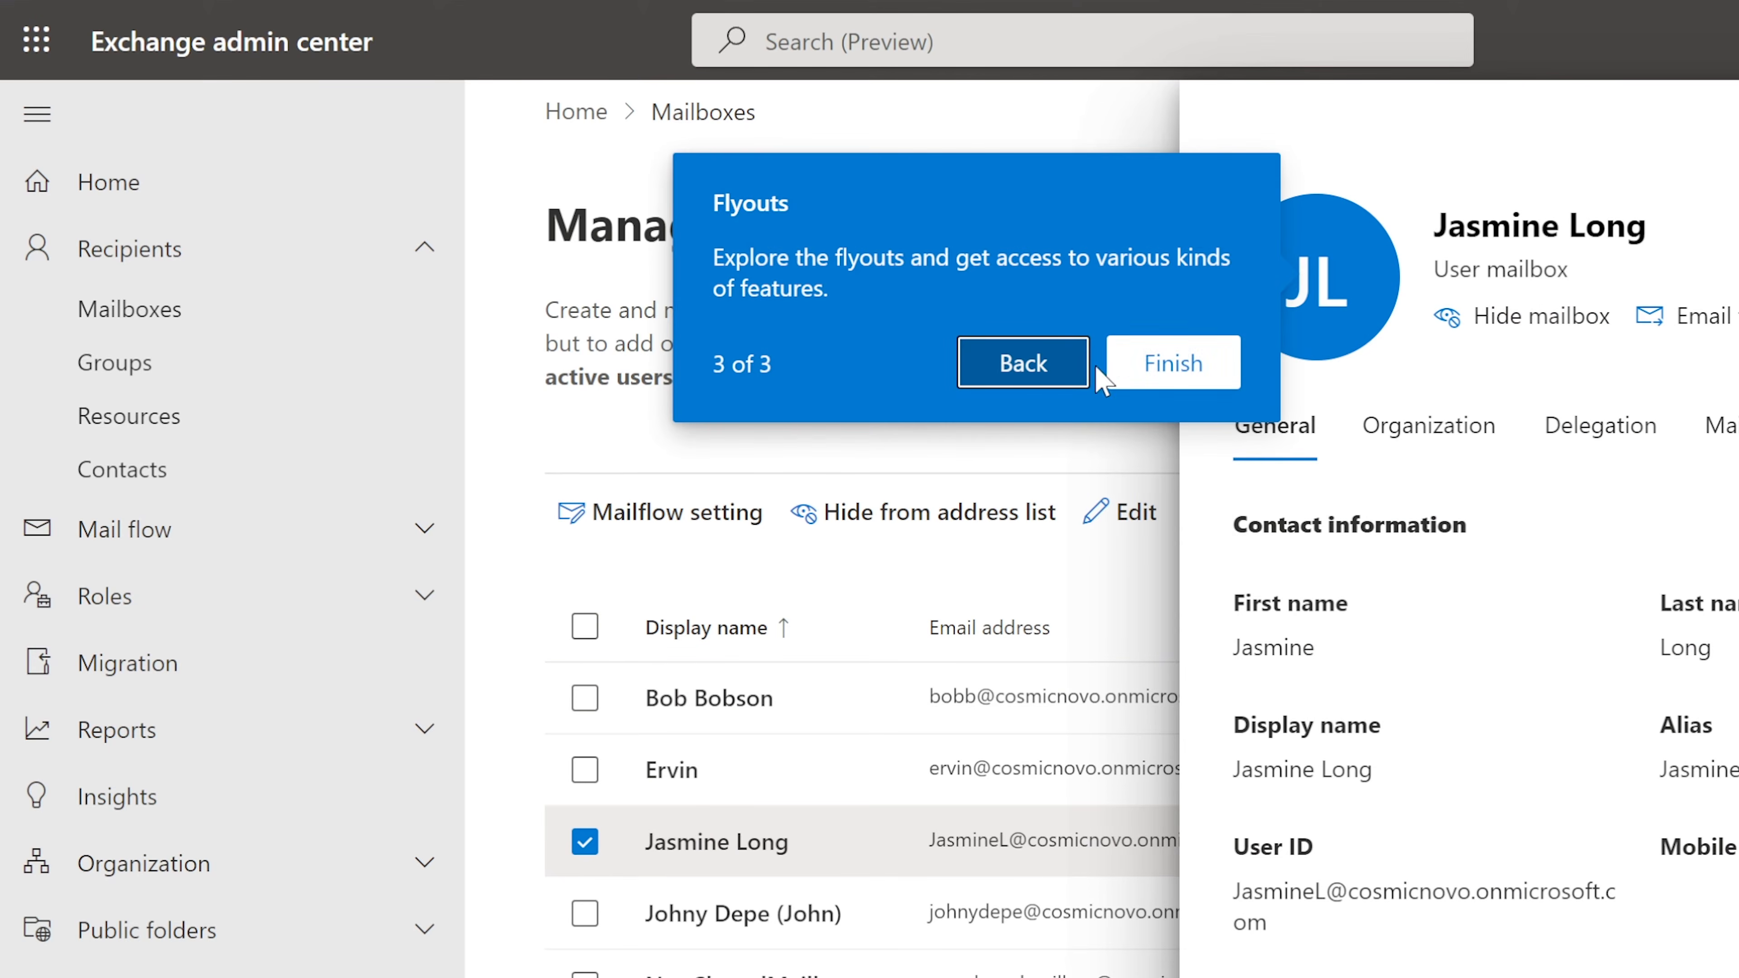
click(1157, 360)
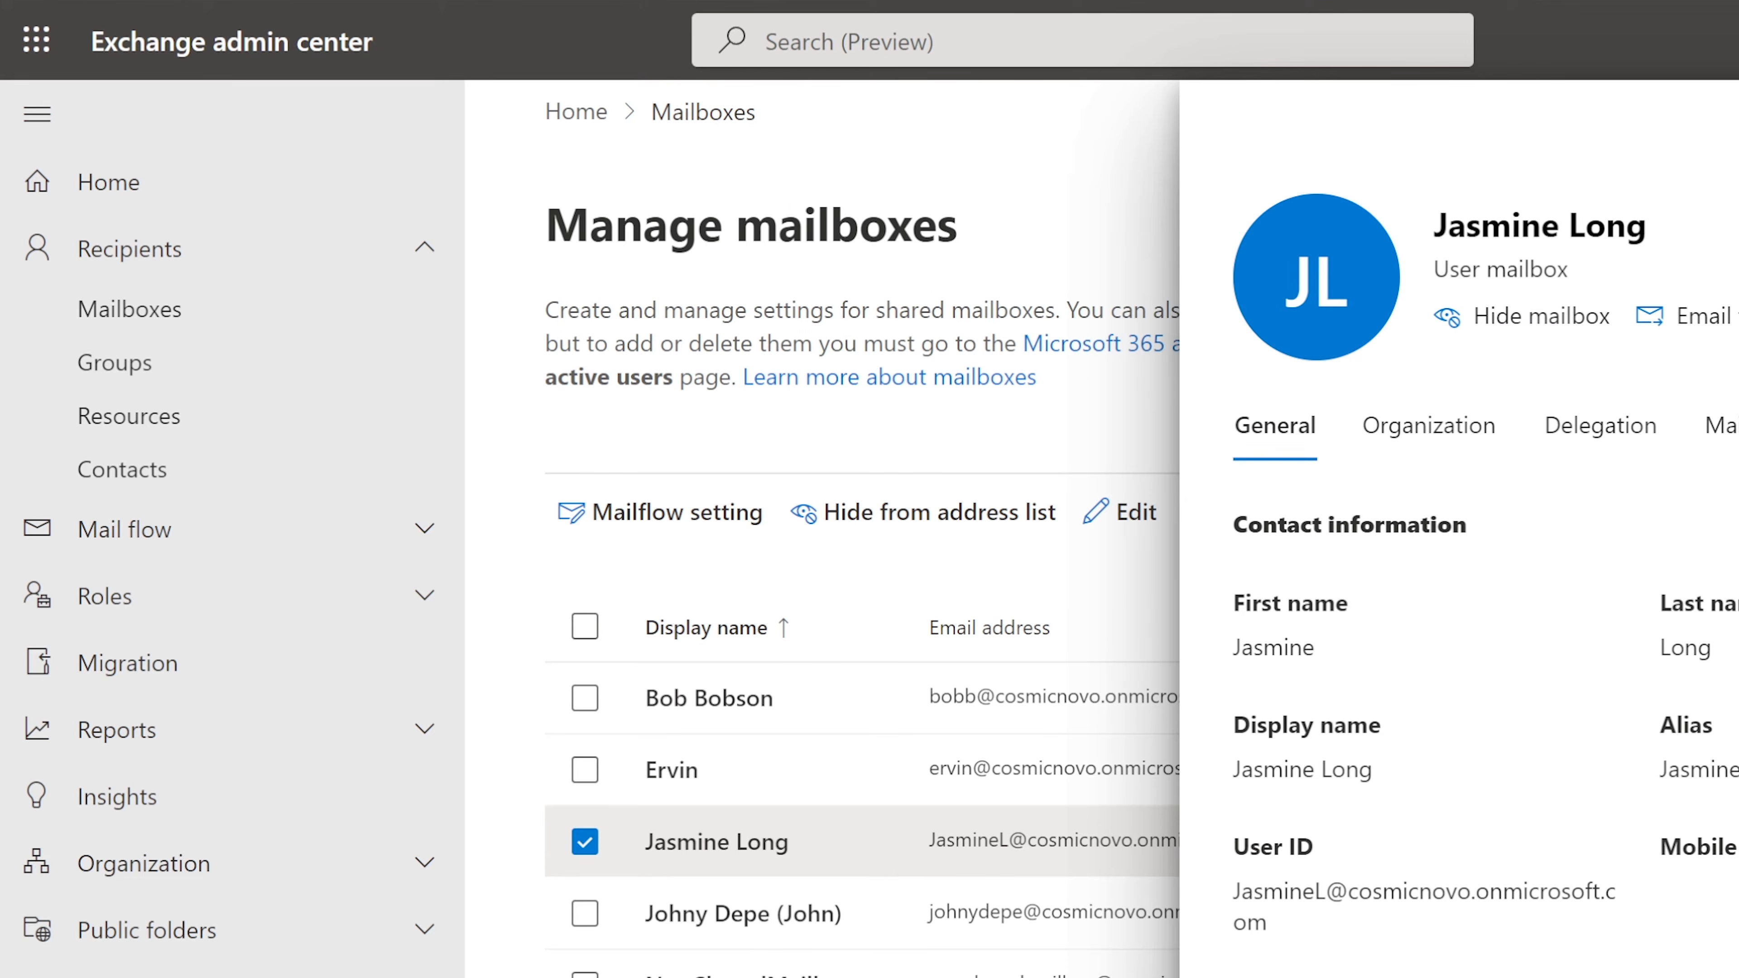
click(585, 843)
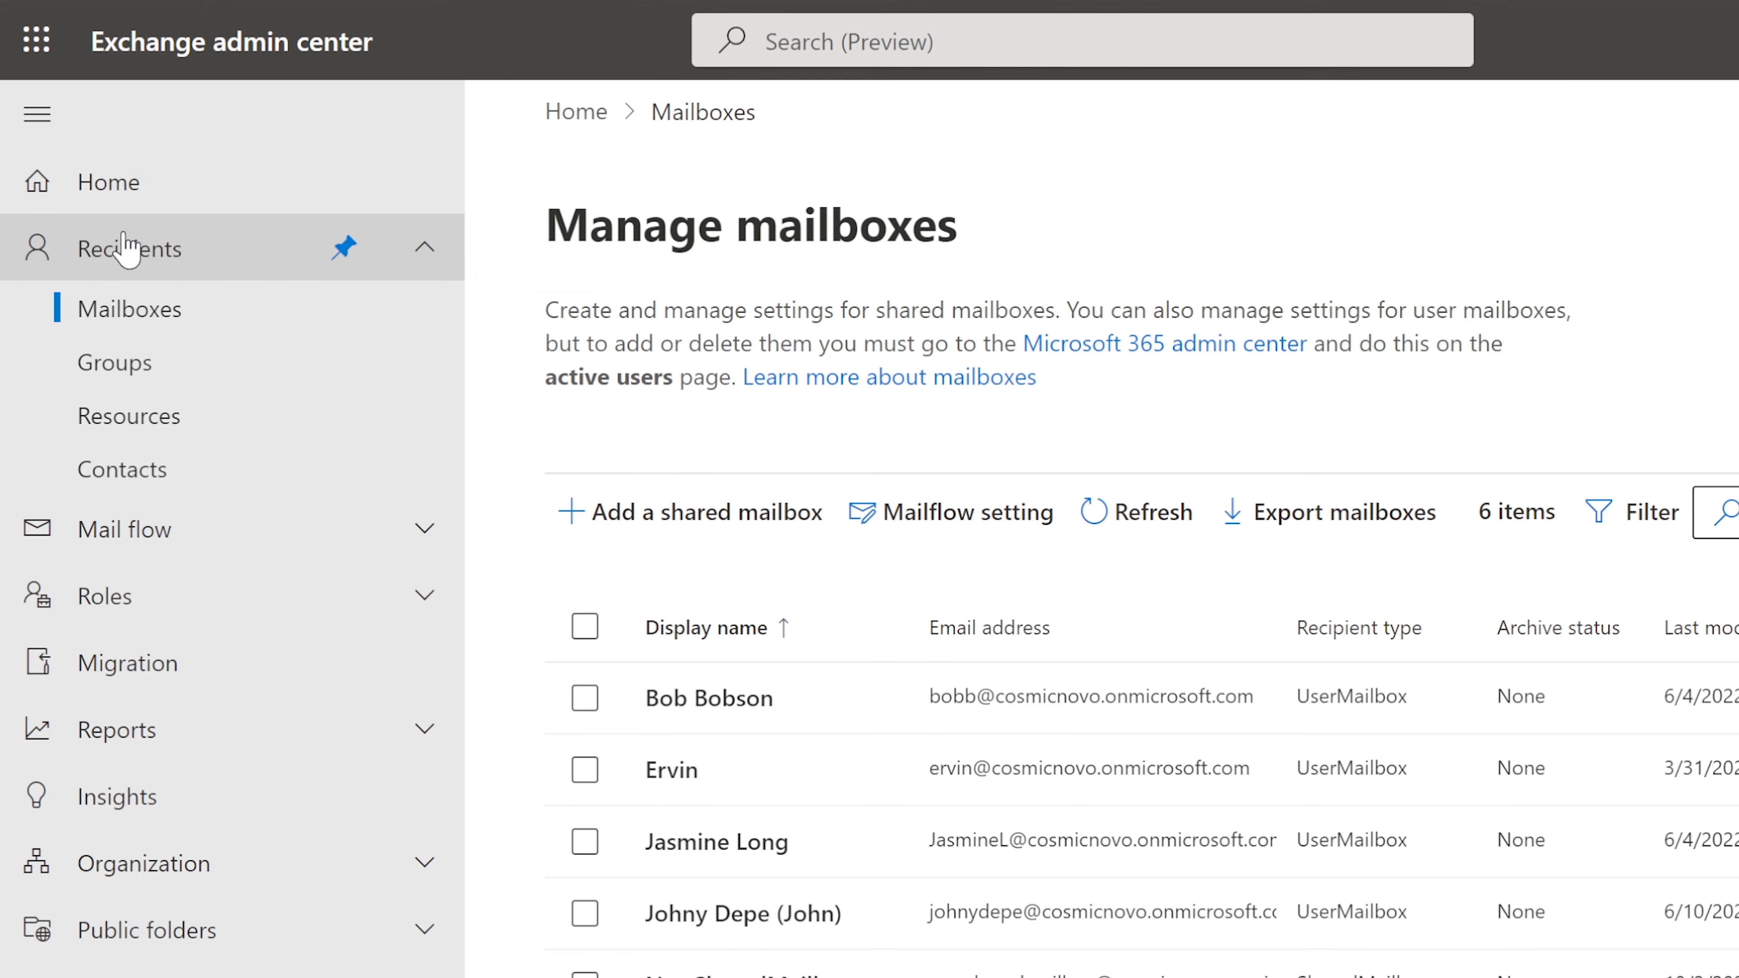
Step: Go to Recipients > Groups and open Finance Group on the Microsoft 365 tab
click(161, 375)
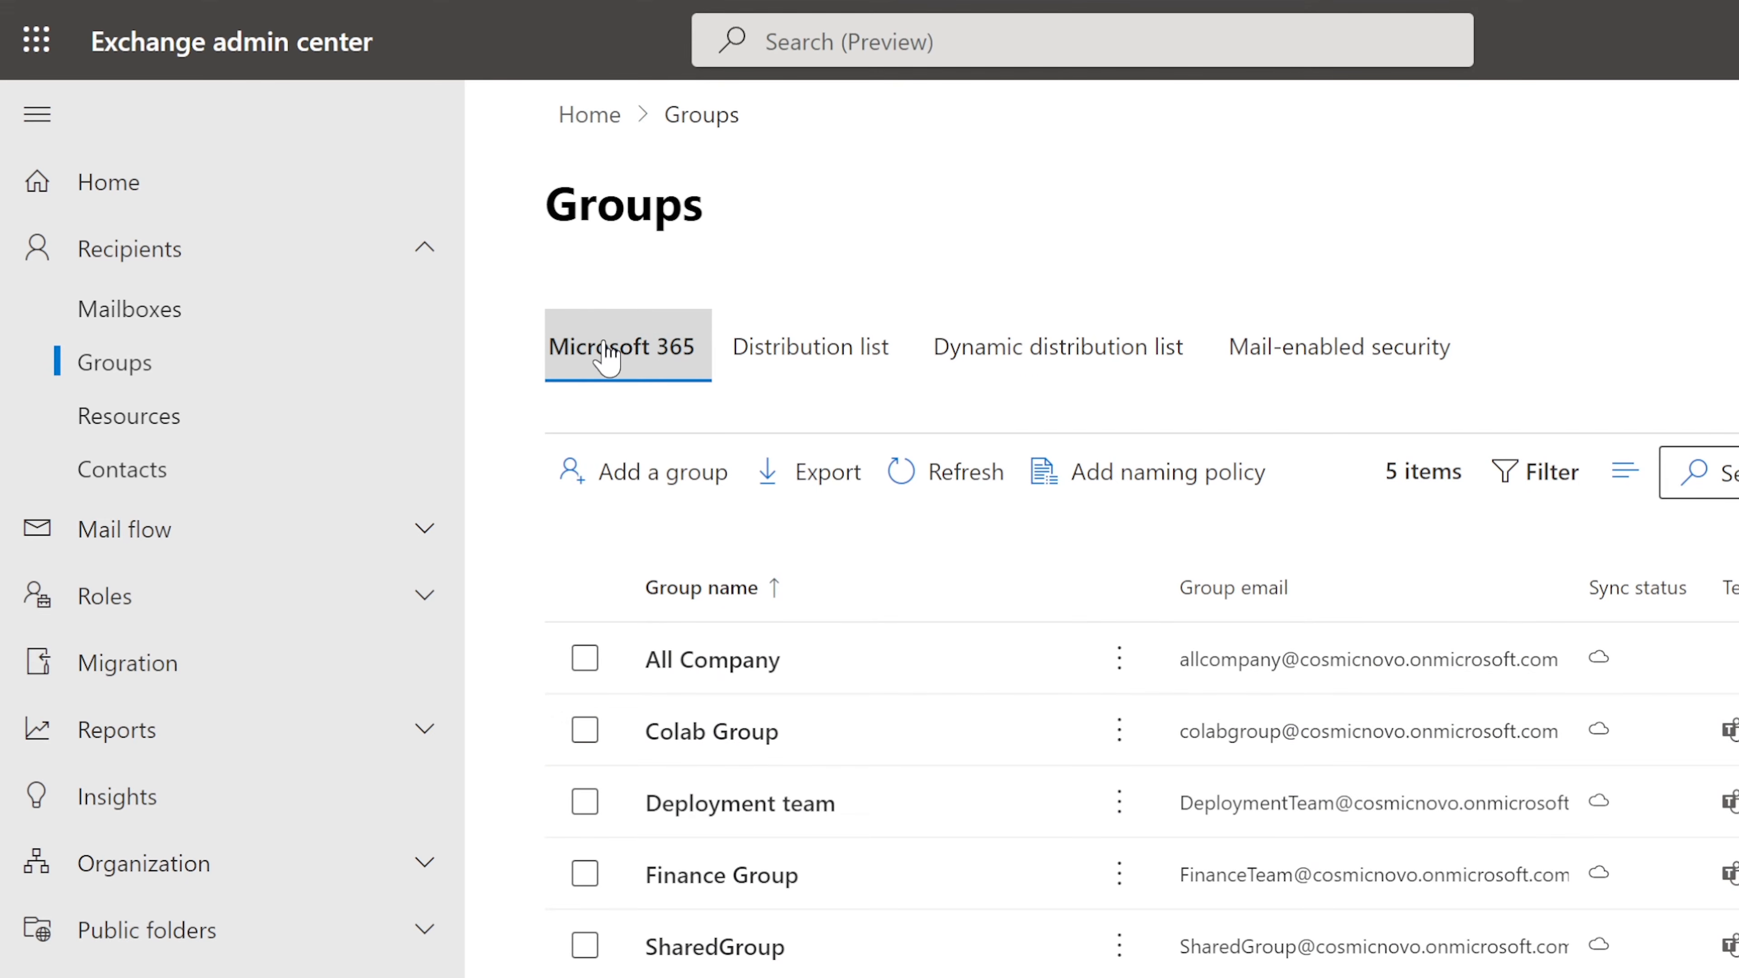
click(748, 884)
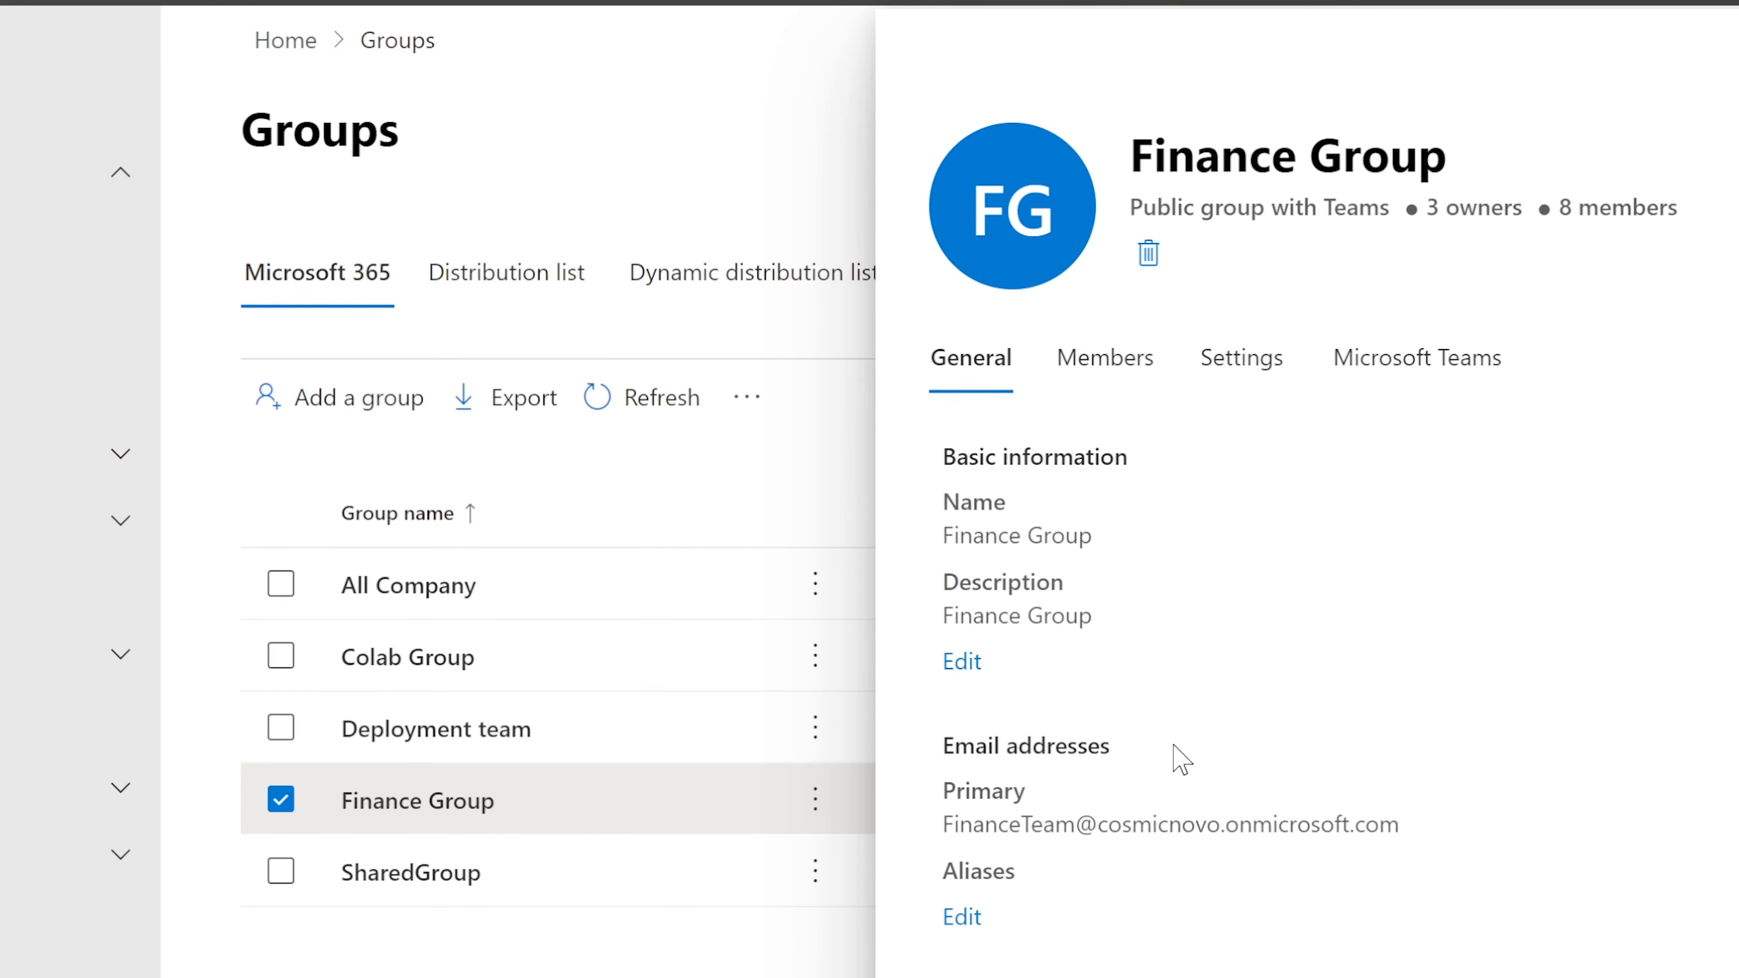
Step: Open Finance Group's Members tab and choose 'View all and manage members'
click(1084, 375)
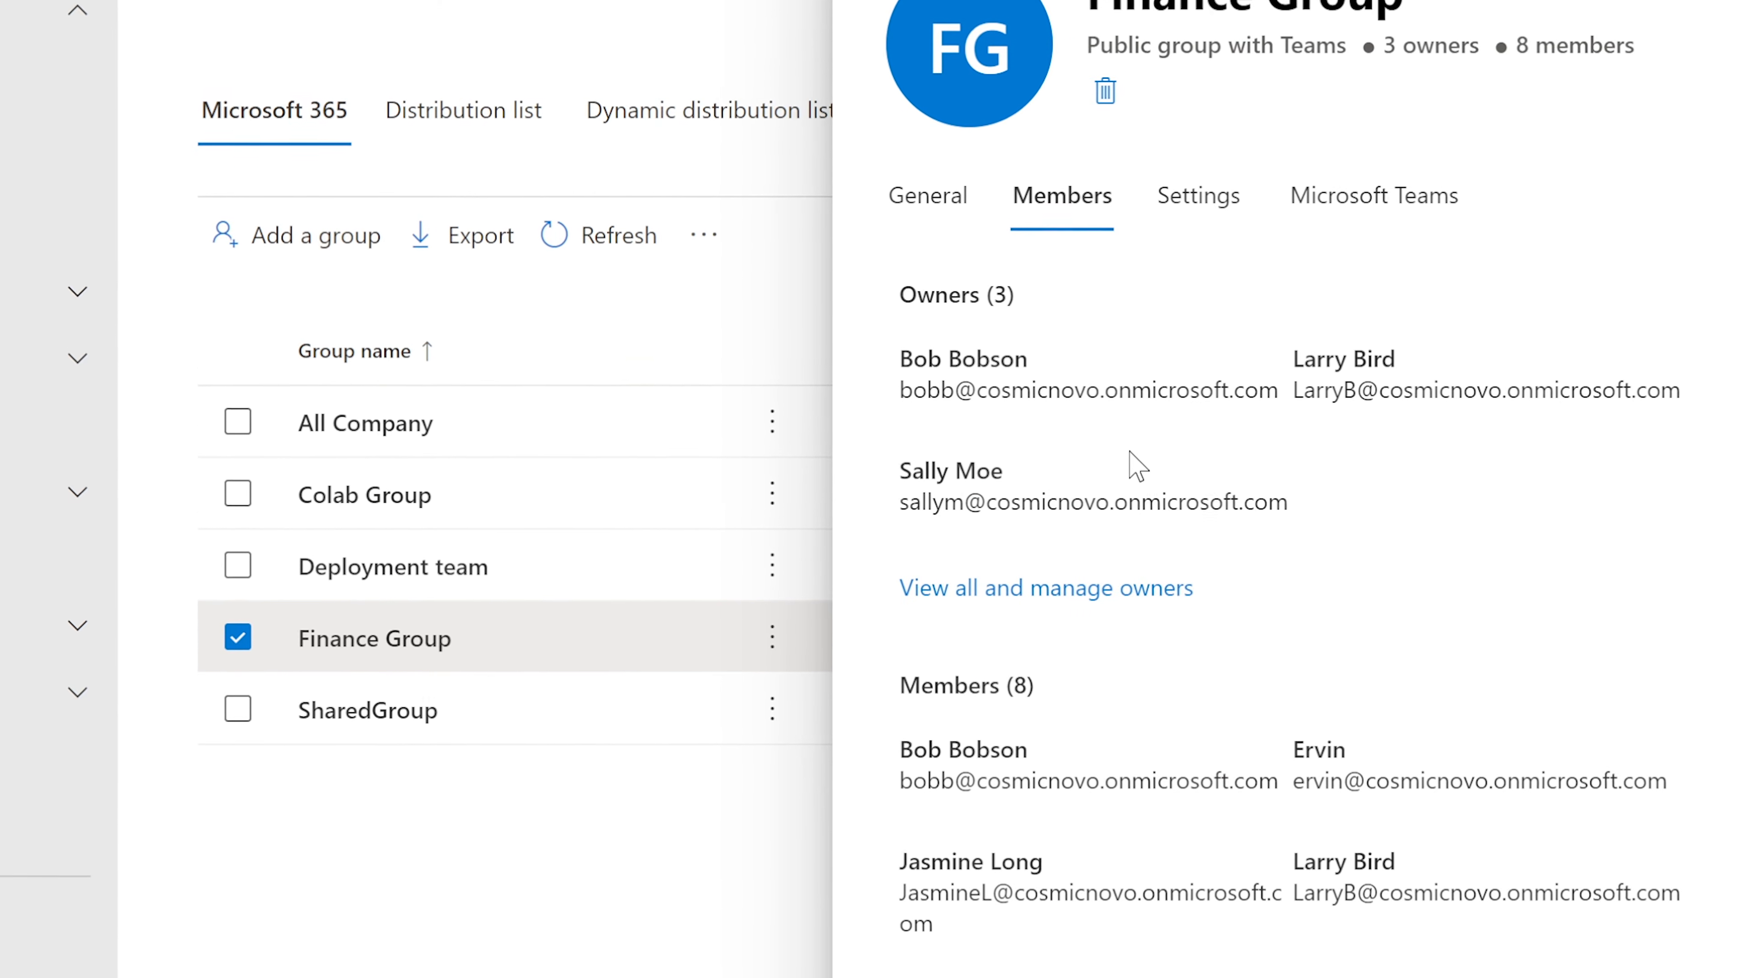
scroll(1130, 445, down, 4)
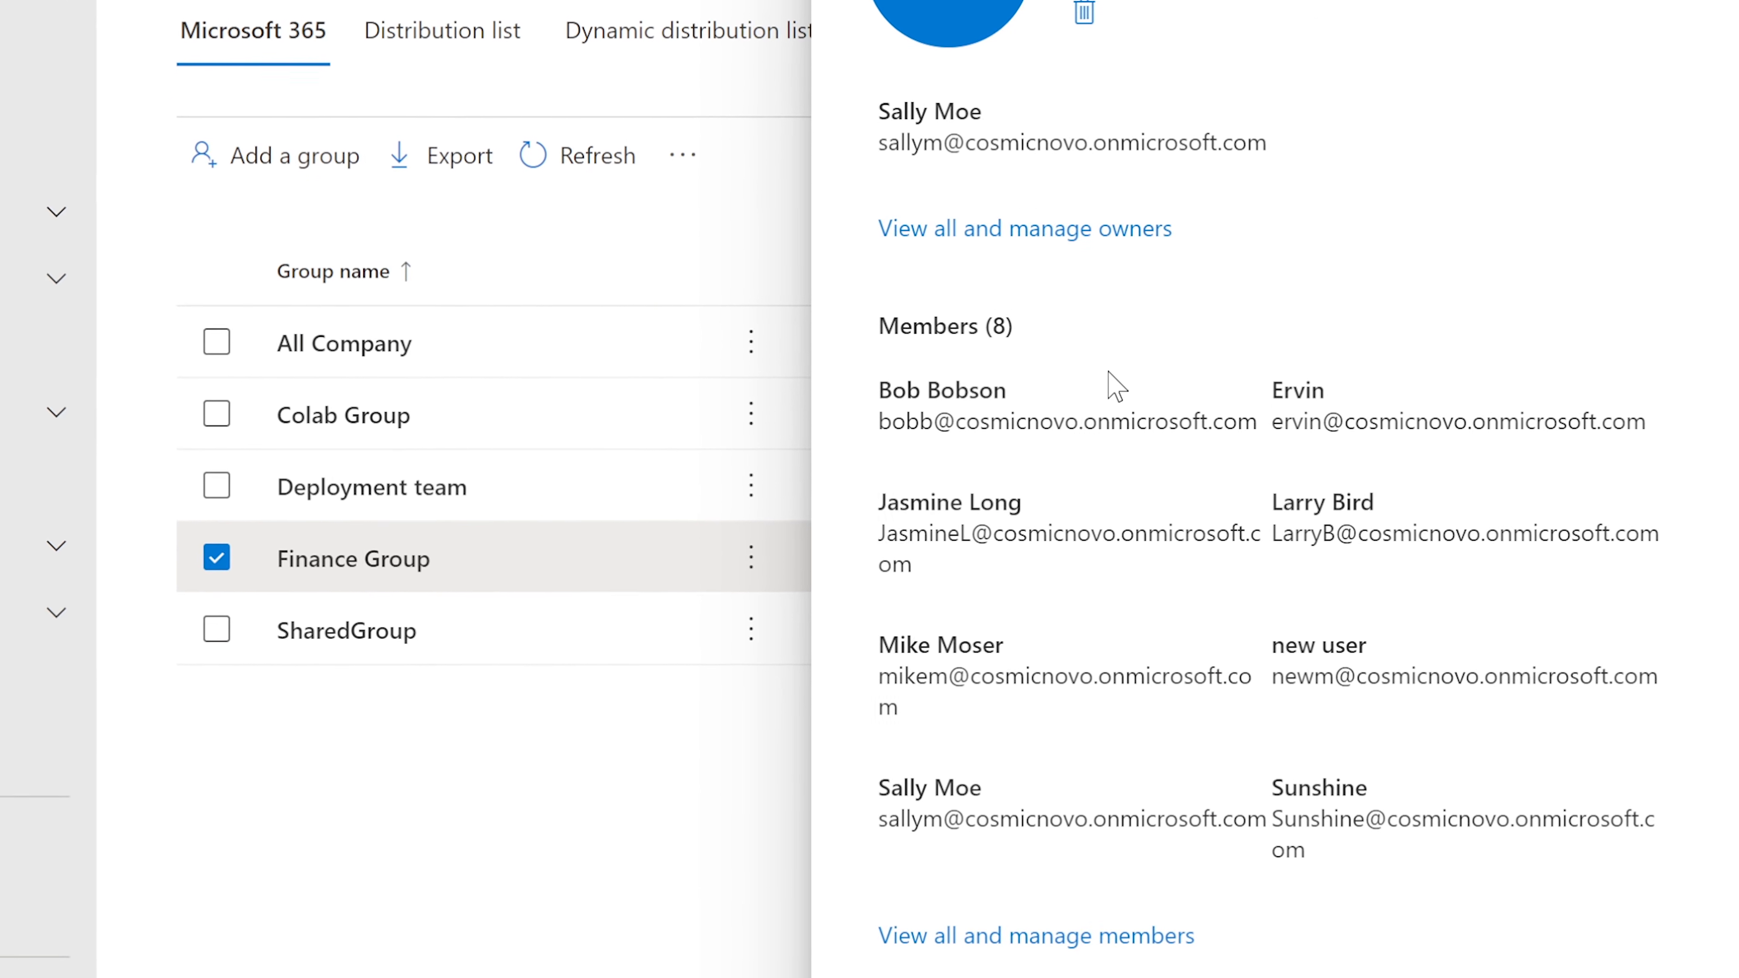
click(963, 933)
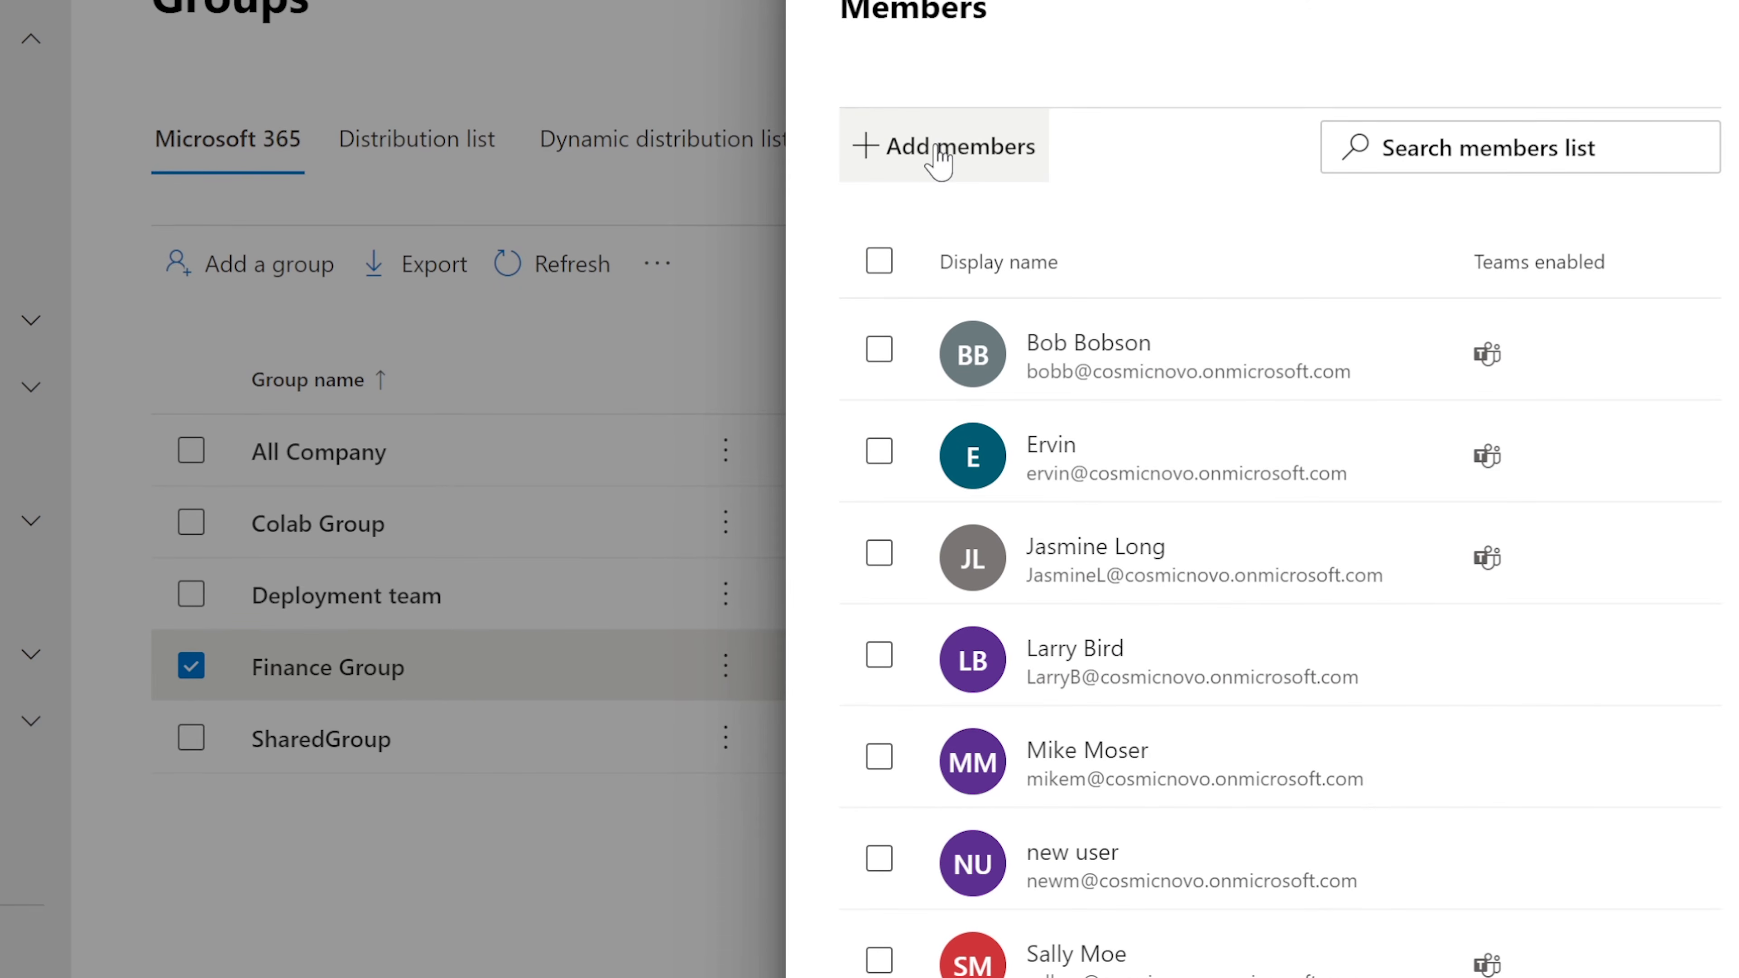
Step: Search for the new user by name, add them to Finance Group, save, and close the panel
click(867, 164)
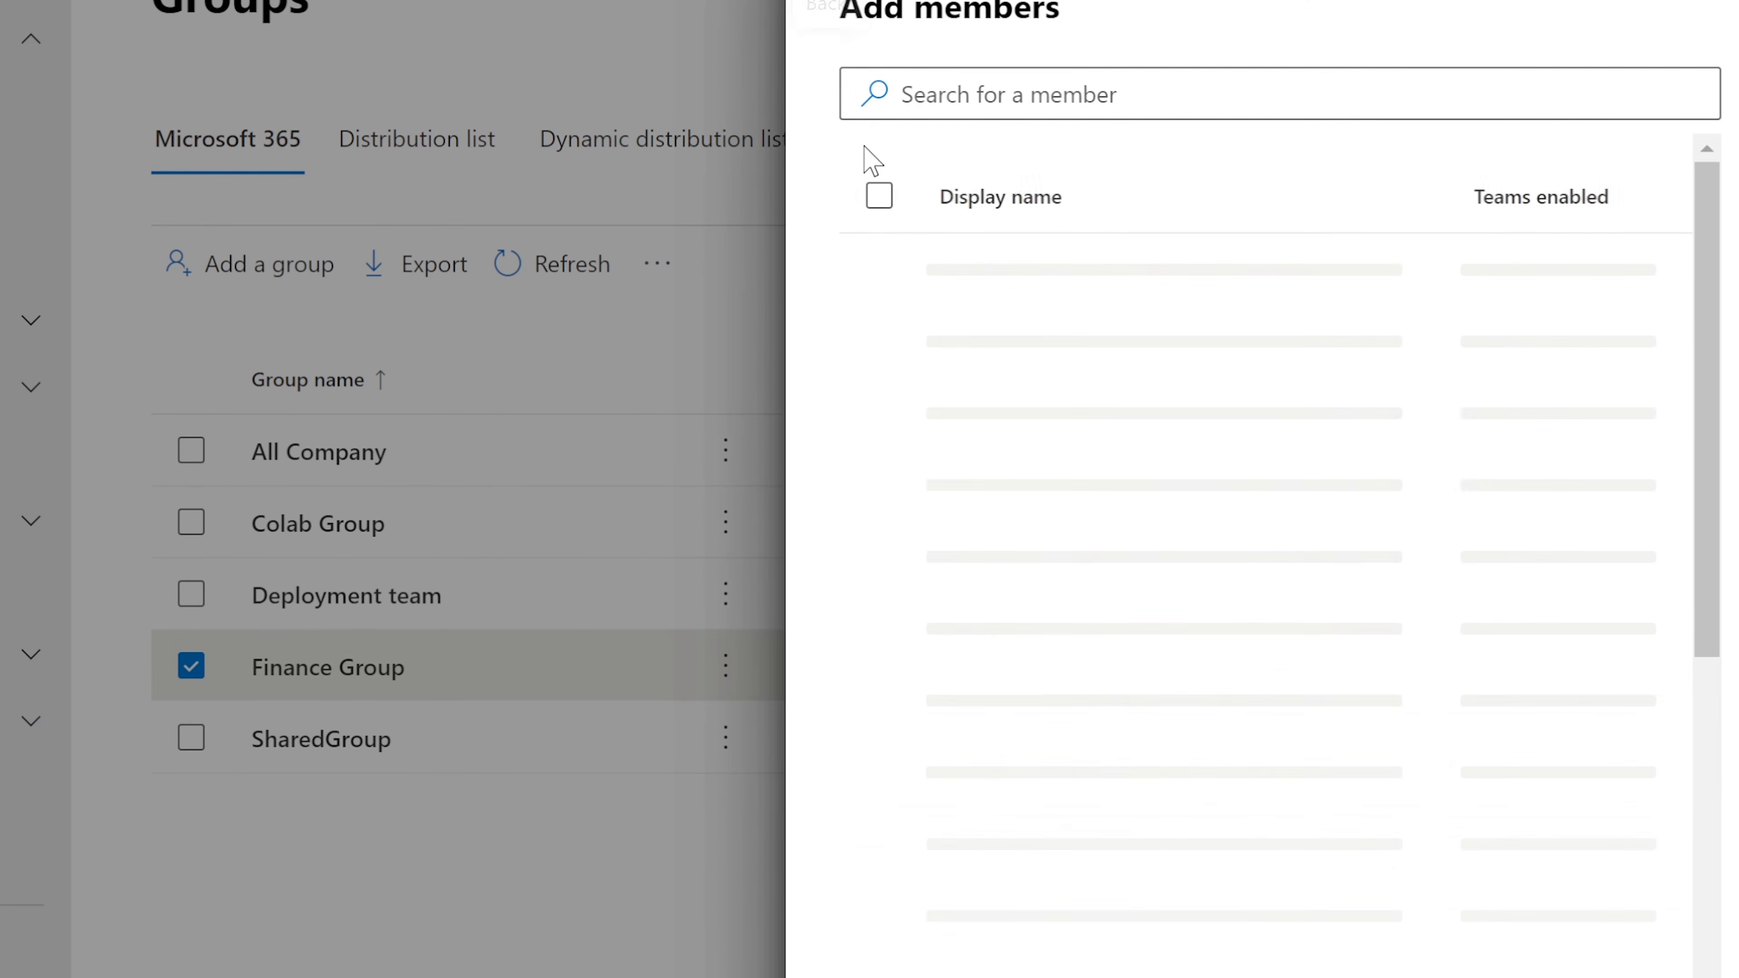
click(1021, 86)
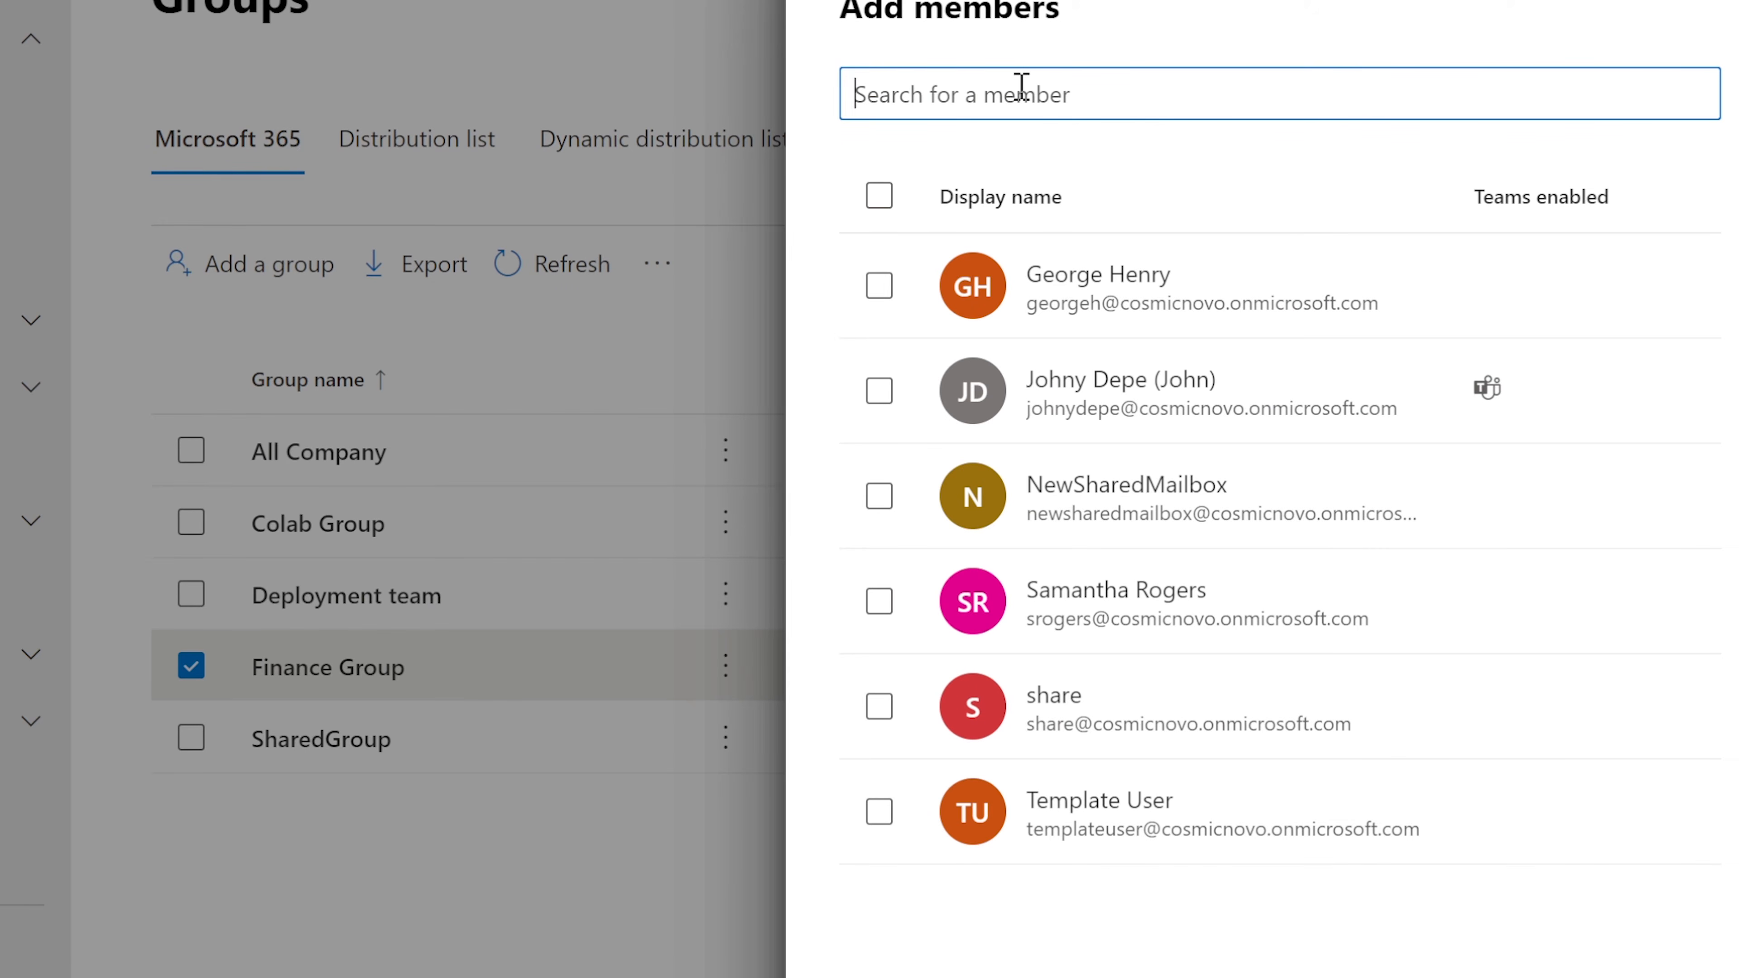
text(johny)
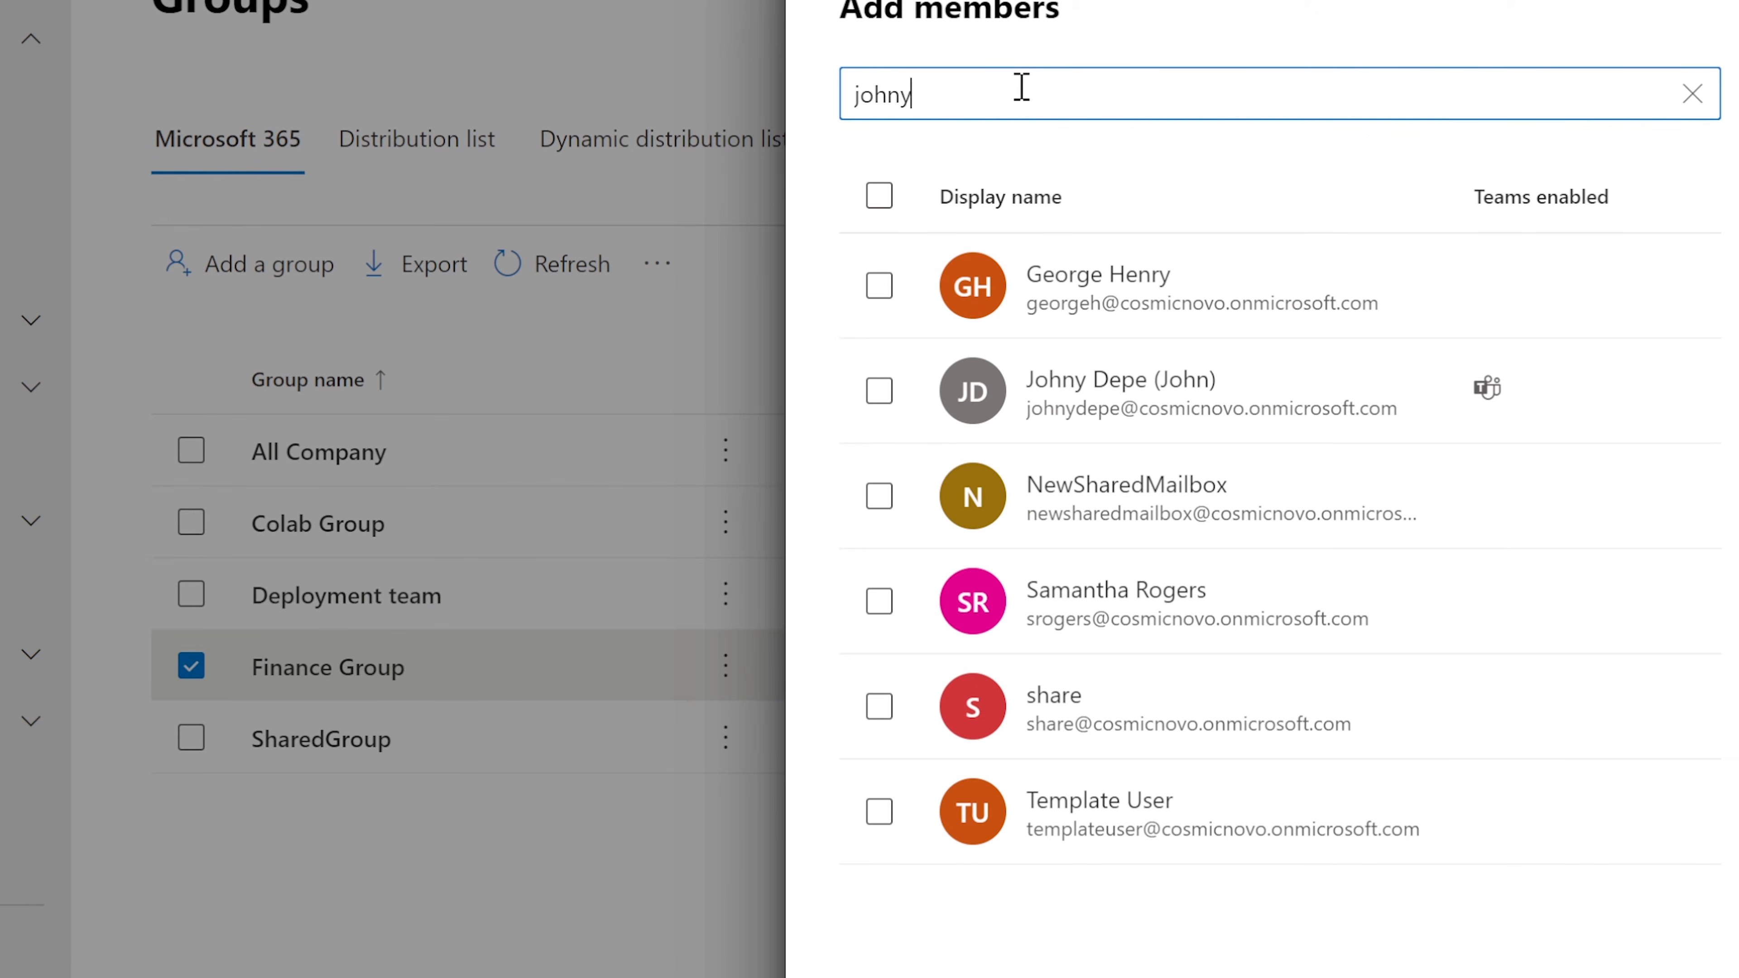
text( depe)
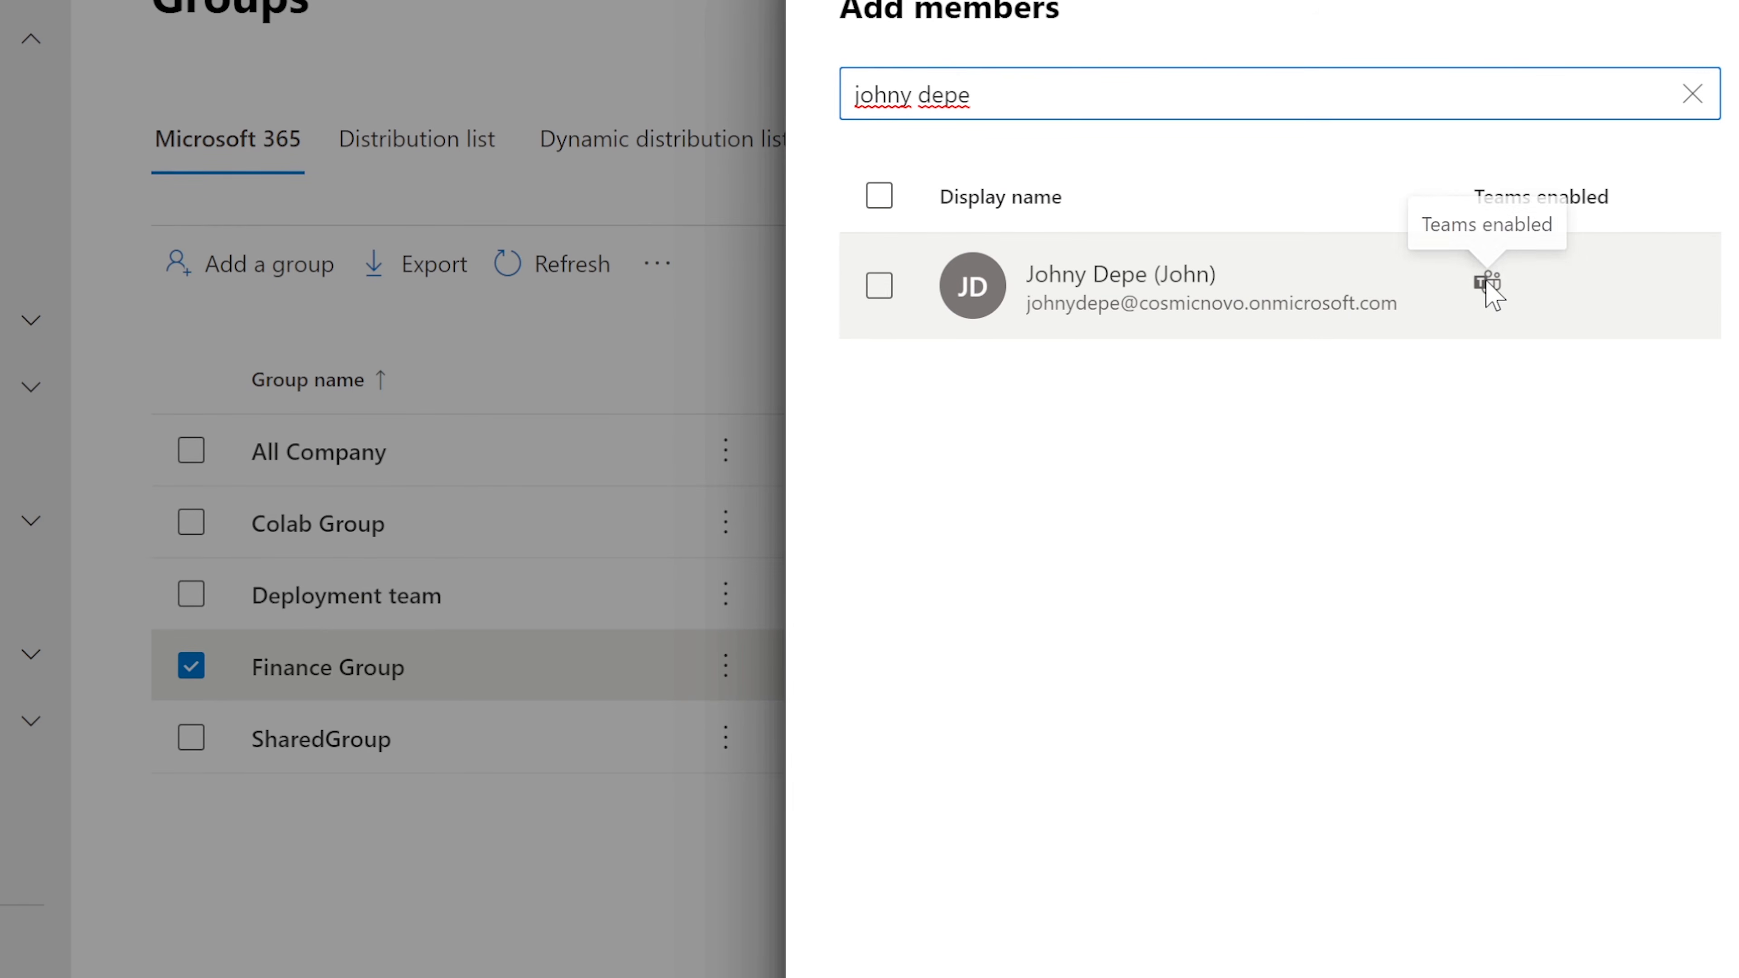
click(880, 287)
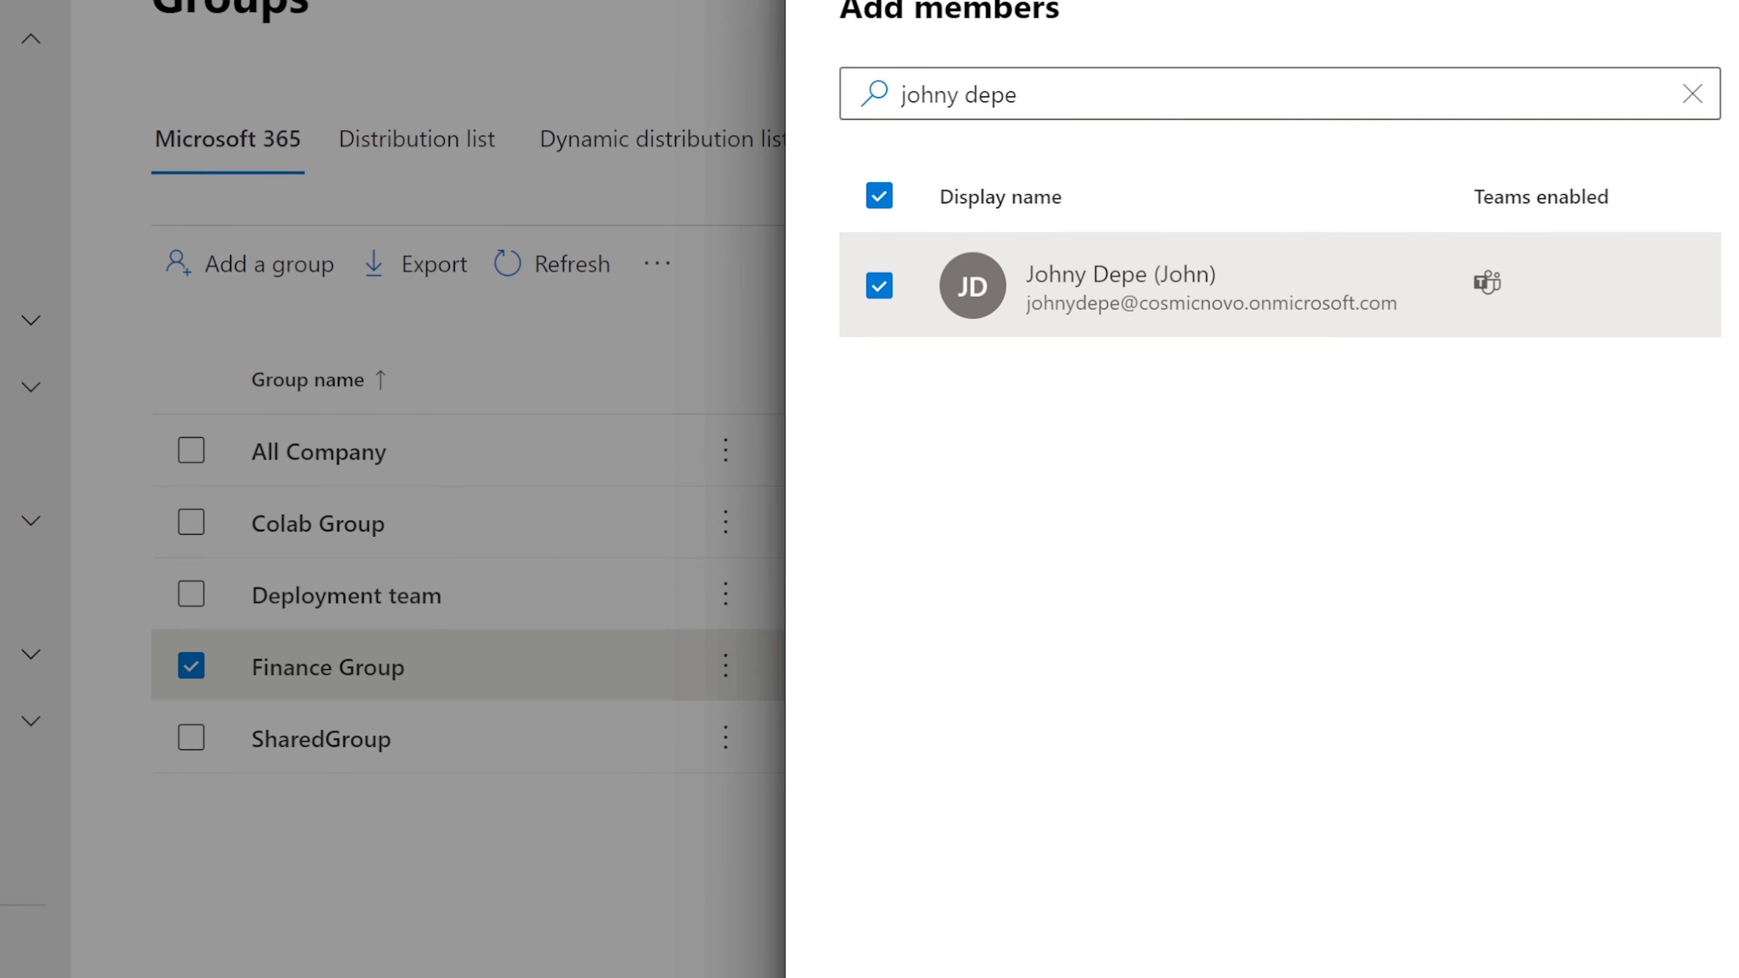
click(918, 976)
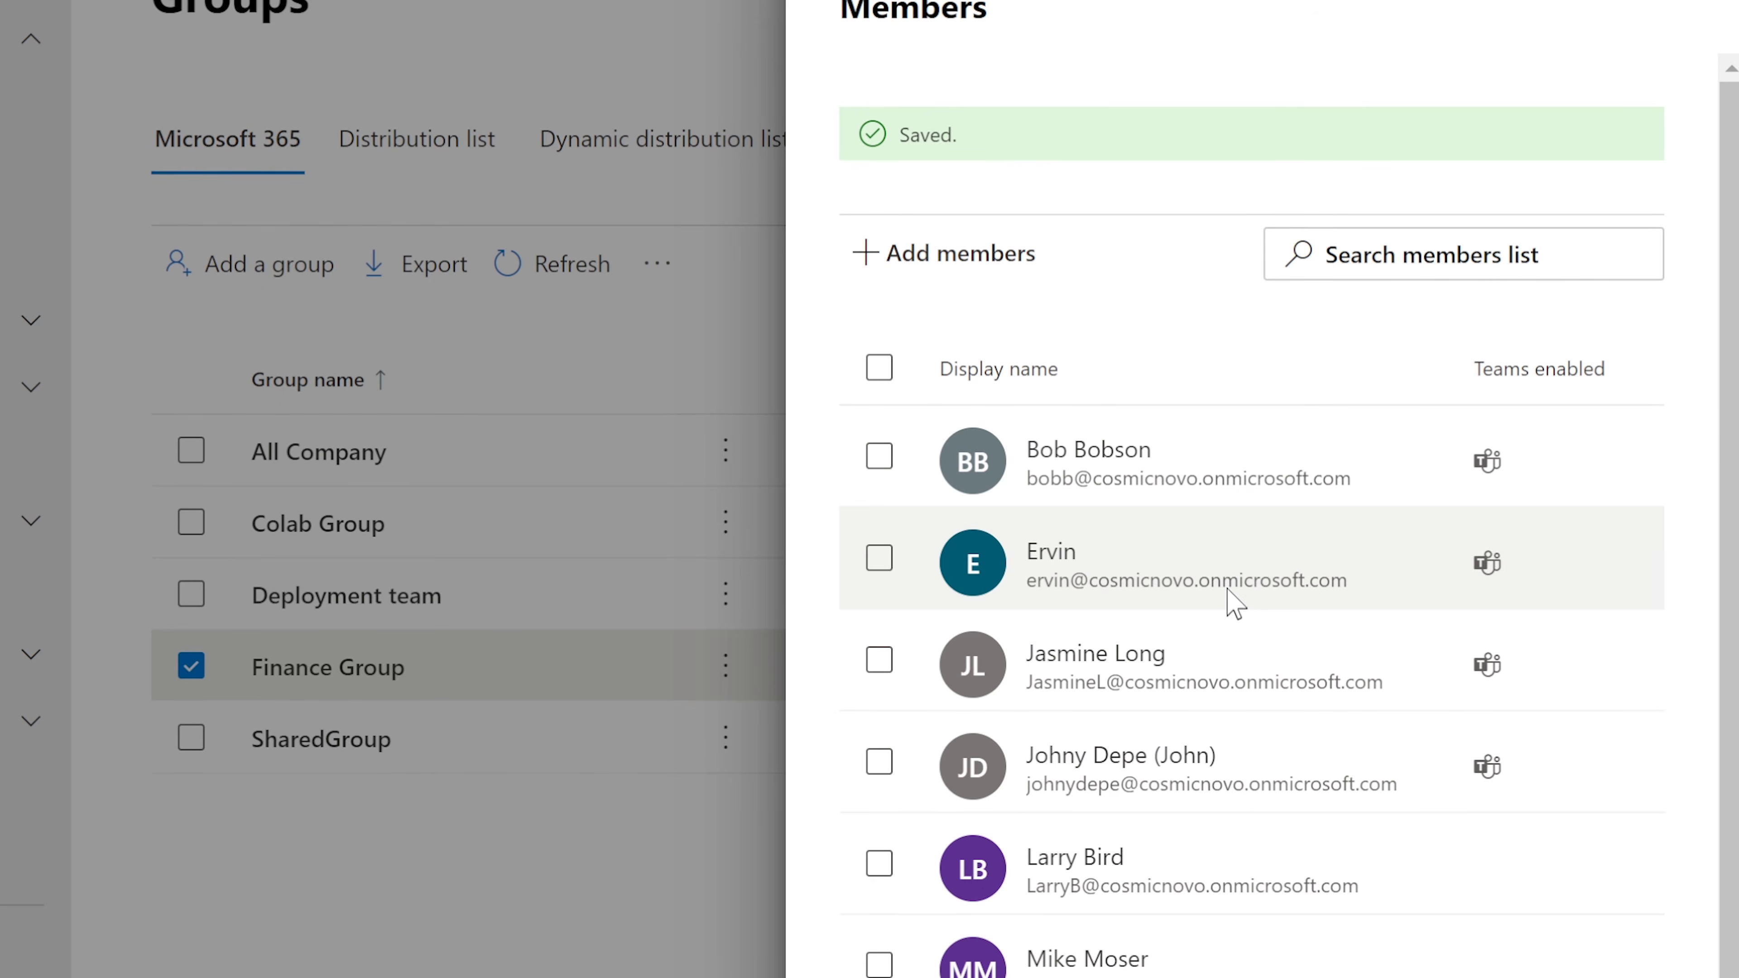
click(1698, 3)
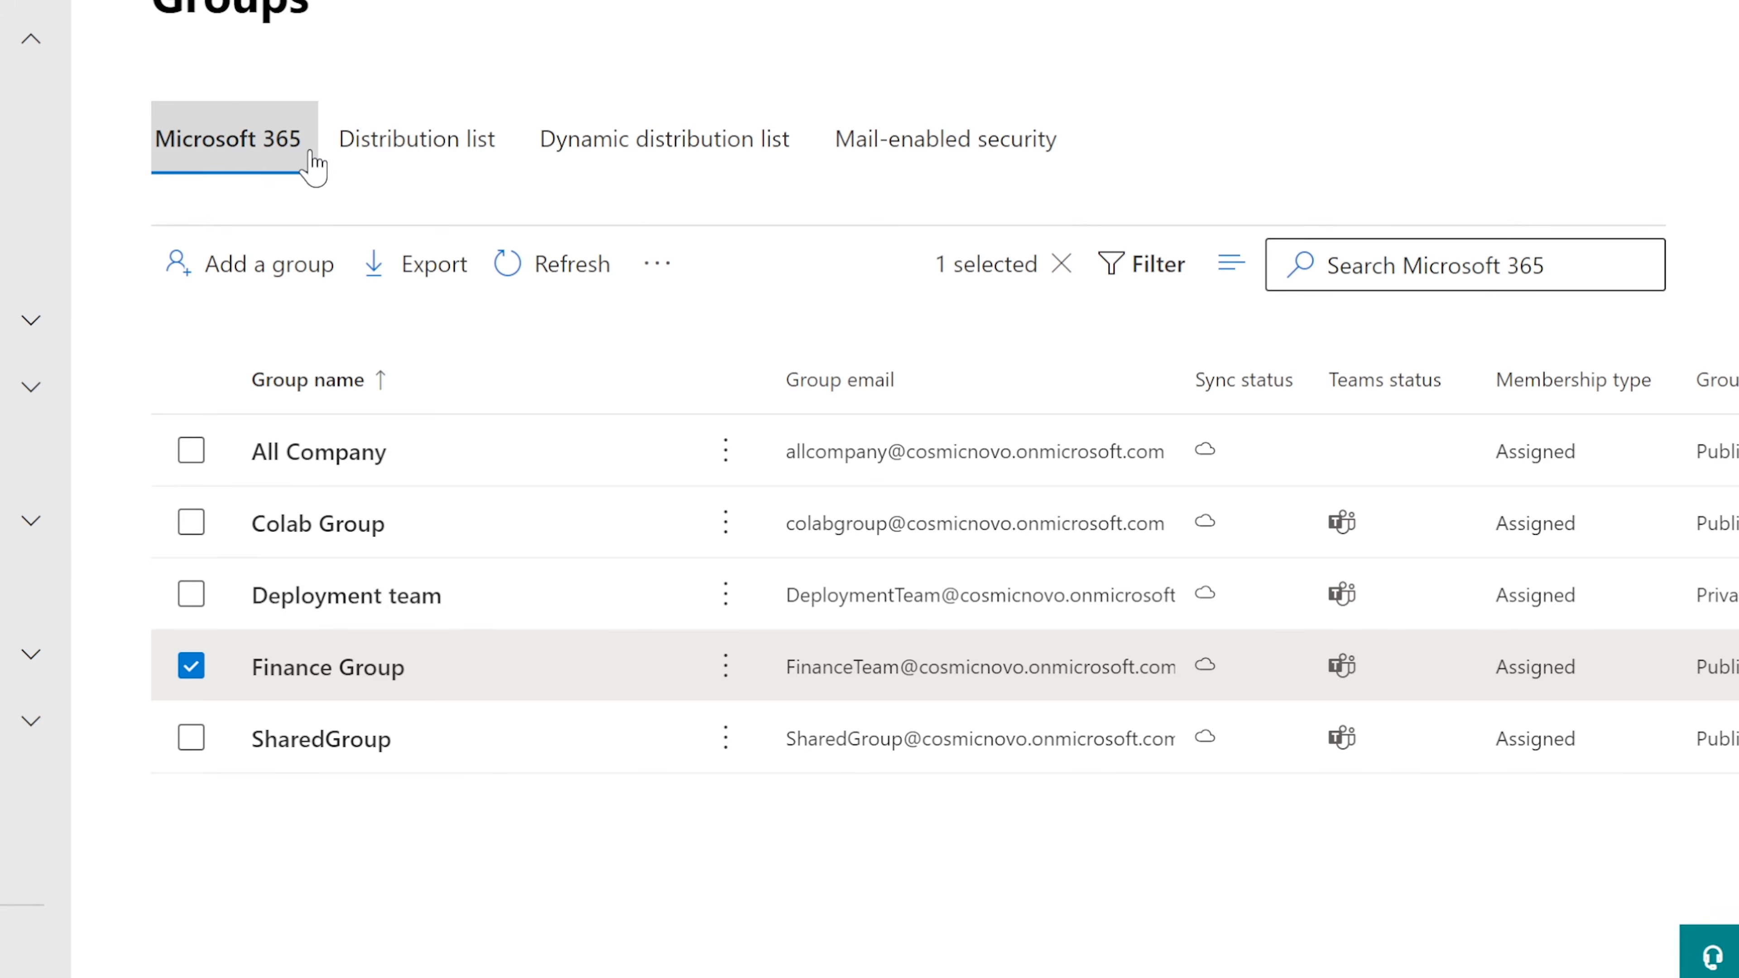
Step: Open the ActualFinanceGroupDistro distribution list's details, showing 1 owner and 6 members
click(442, 147)
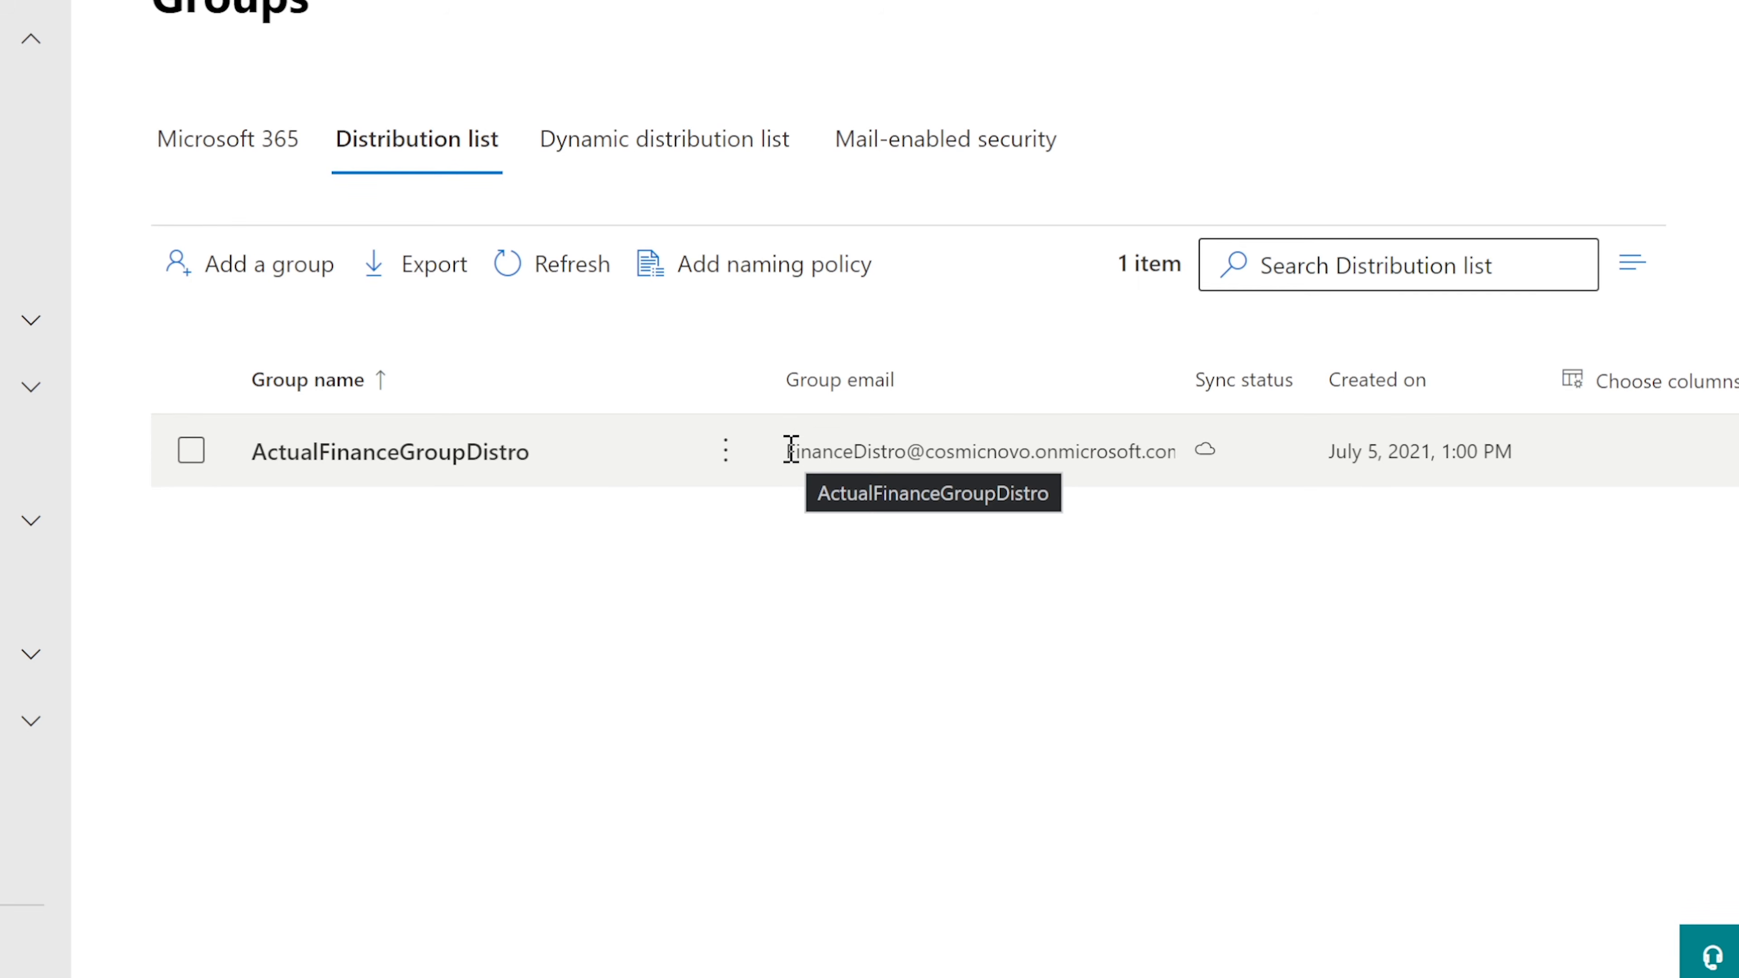
drag(789, 451, 1178, 437)
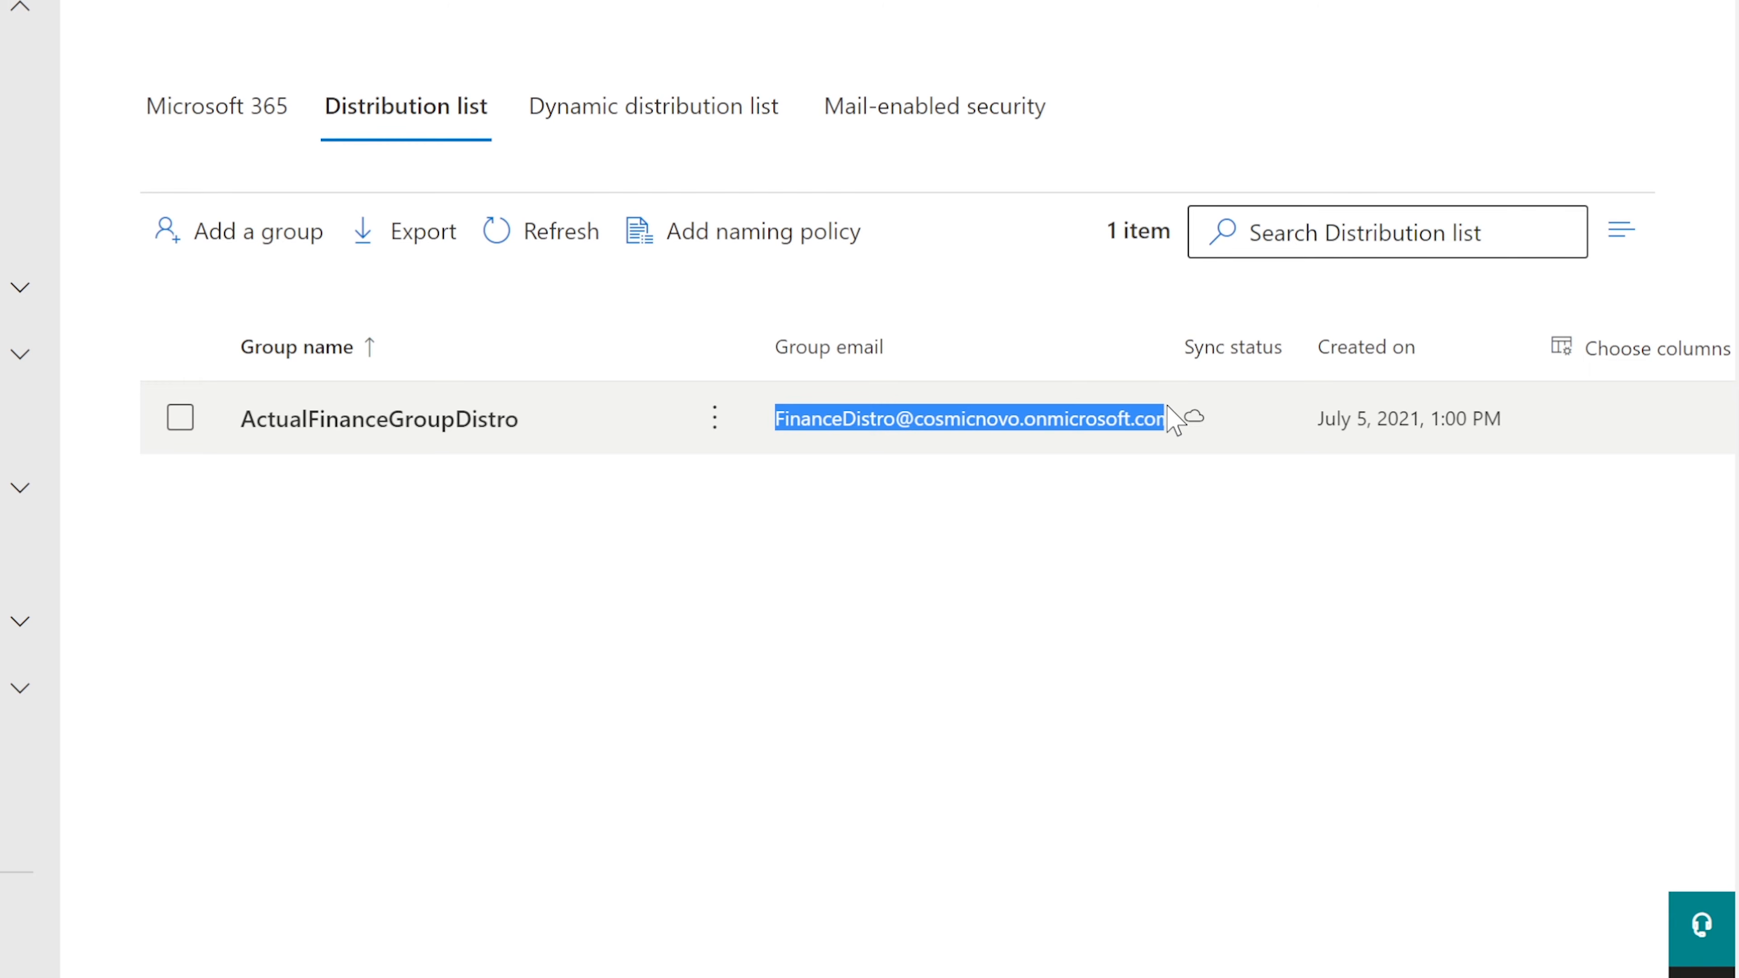
drag(1175, 420, 1184, 416)
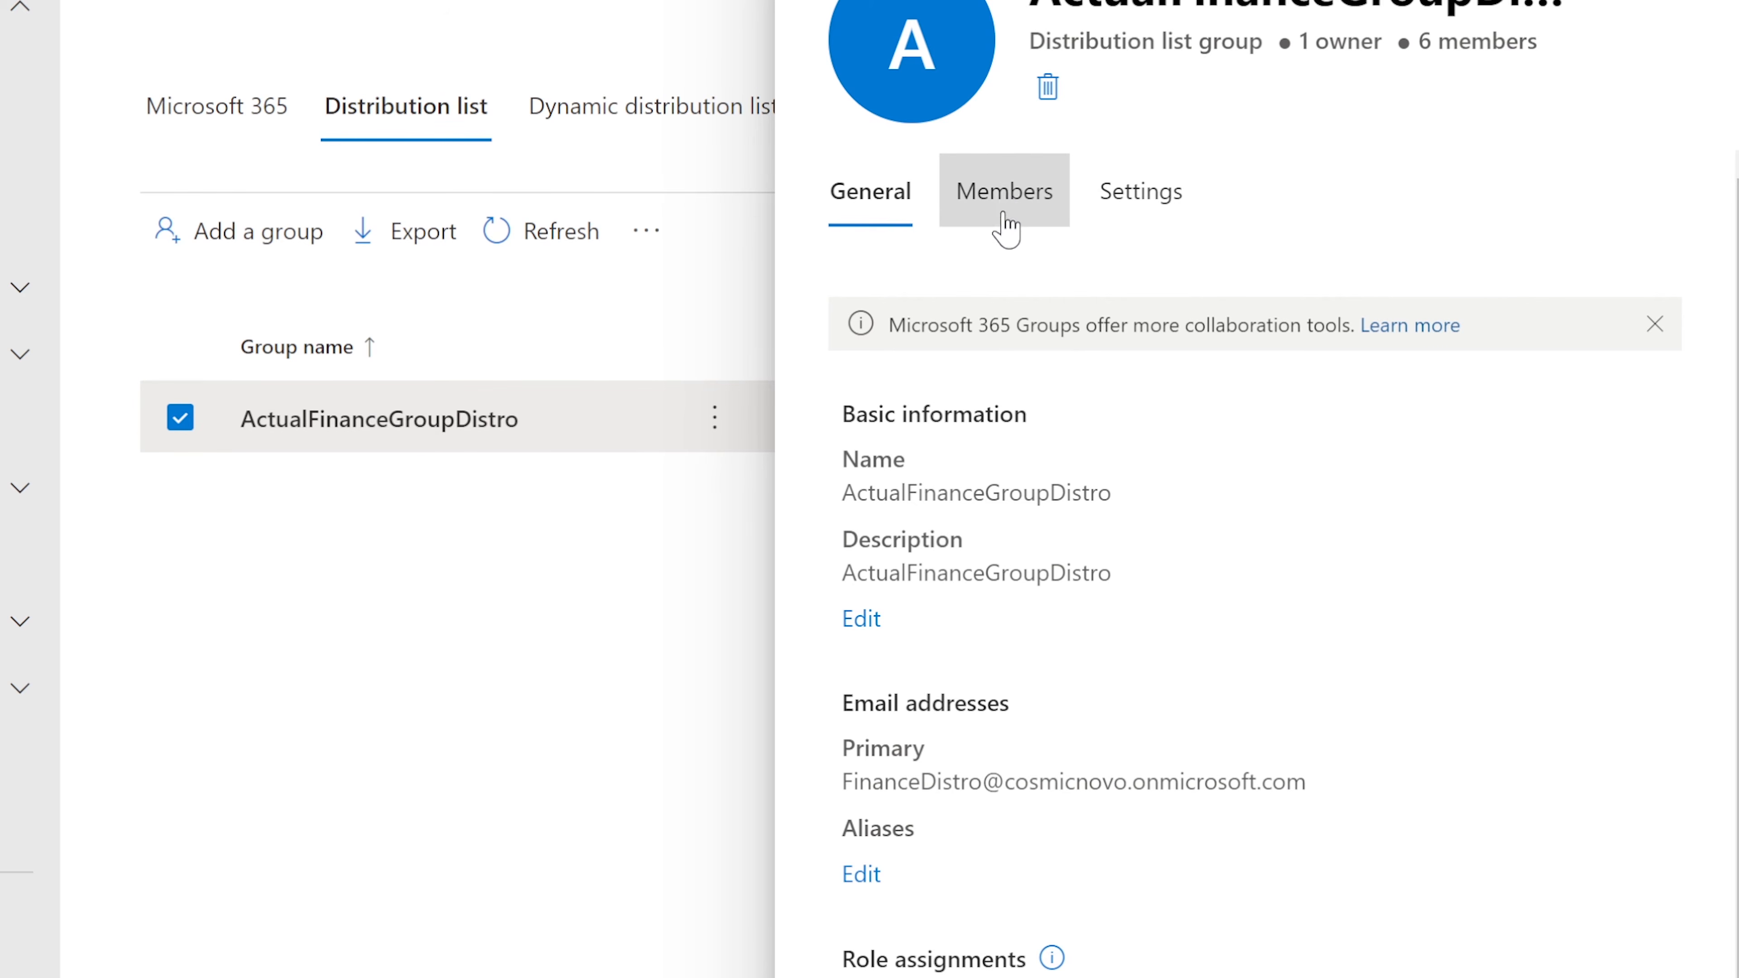
Step: Add the new user as a member of ActualFinanceGroupDistro and close the members panel
click(1003, 198)
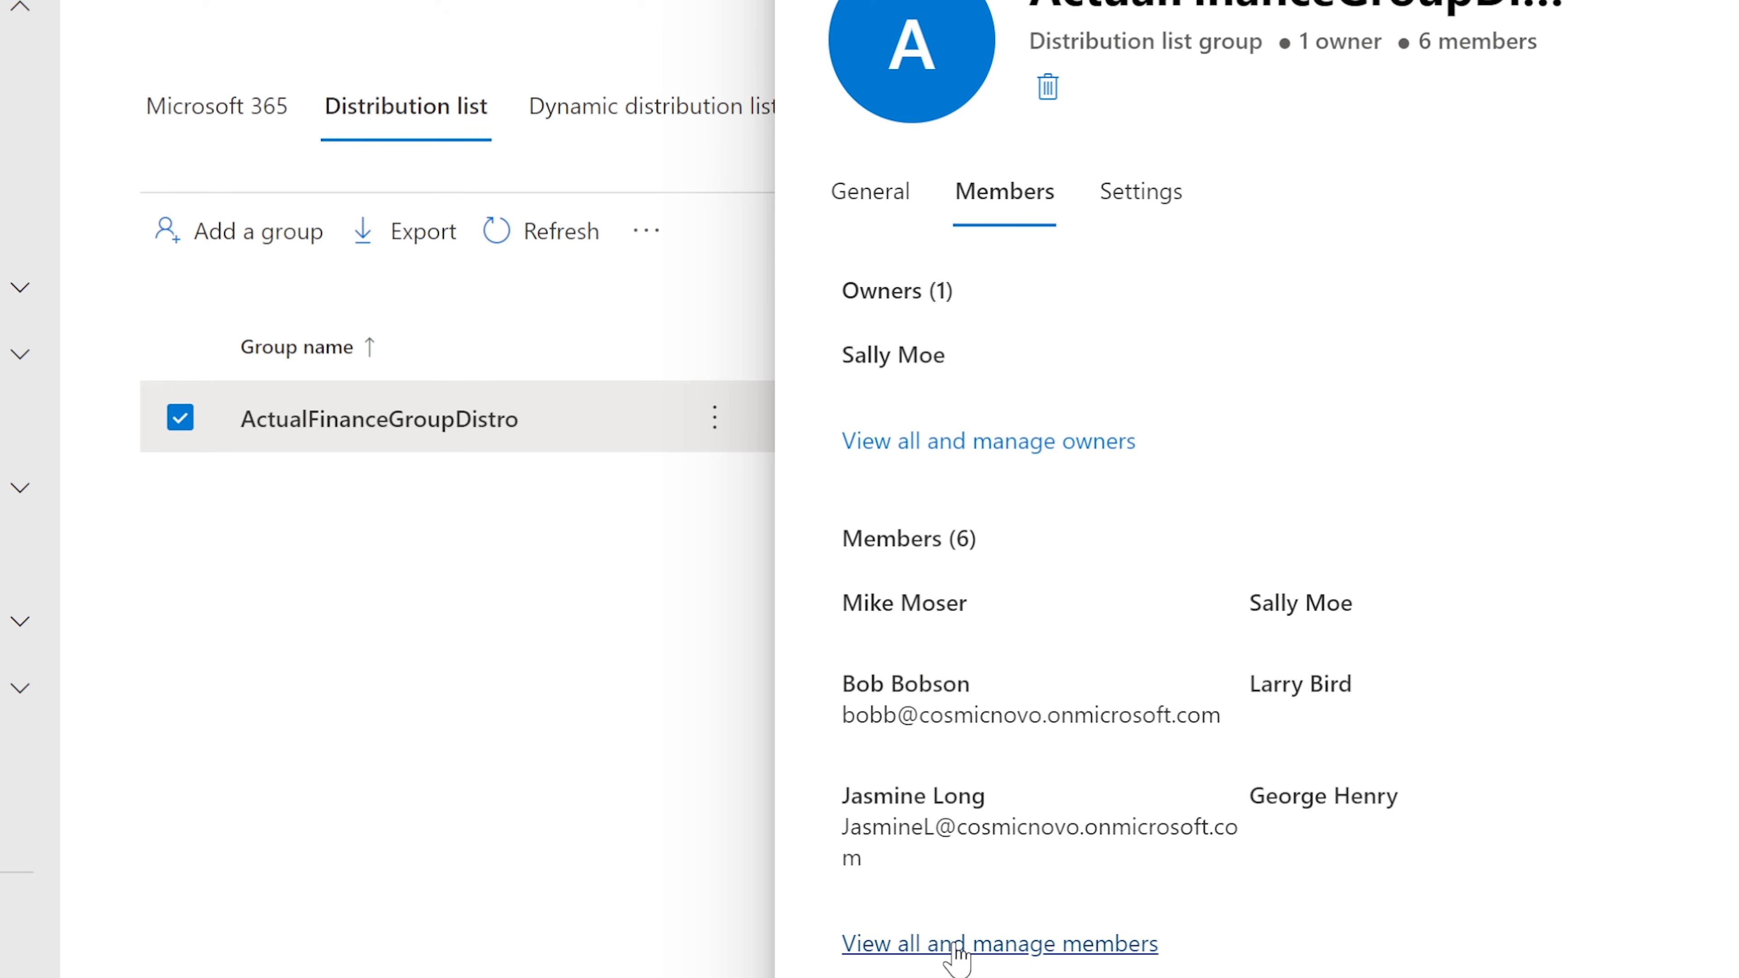
click(982, 944)
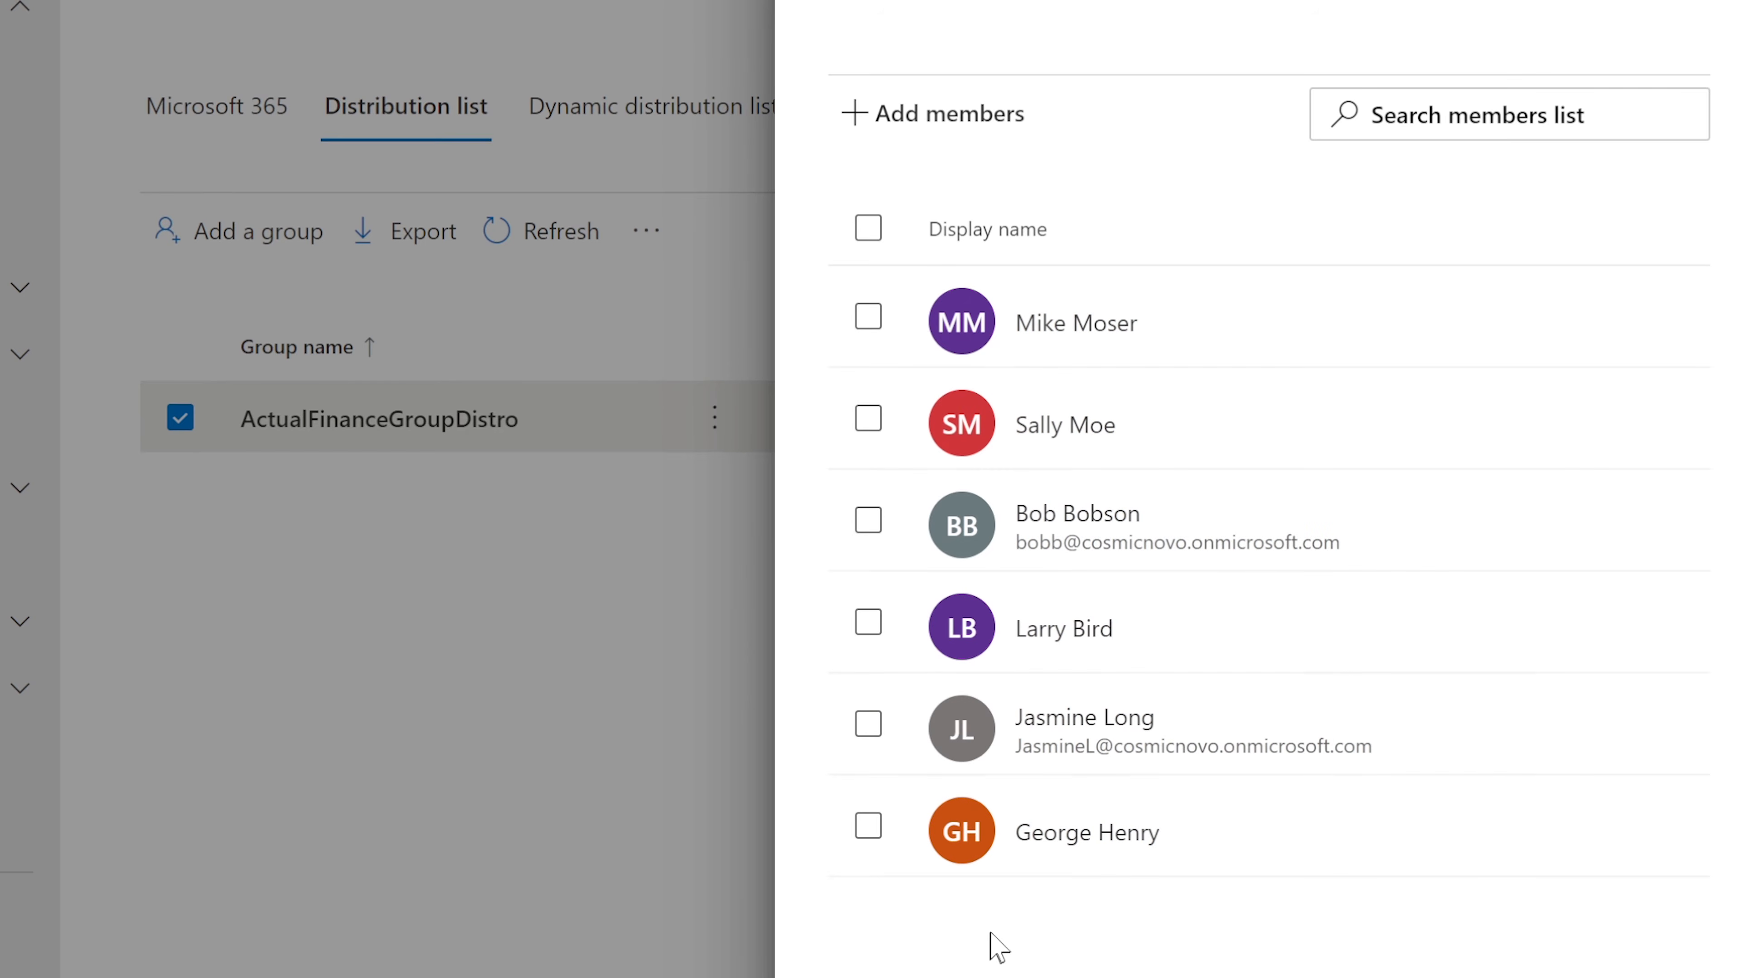
click(943, 123)
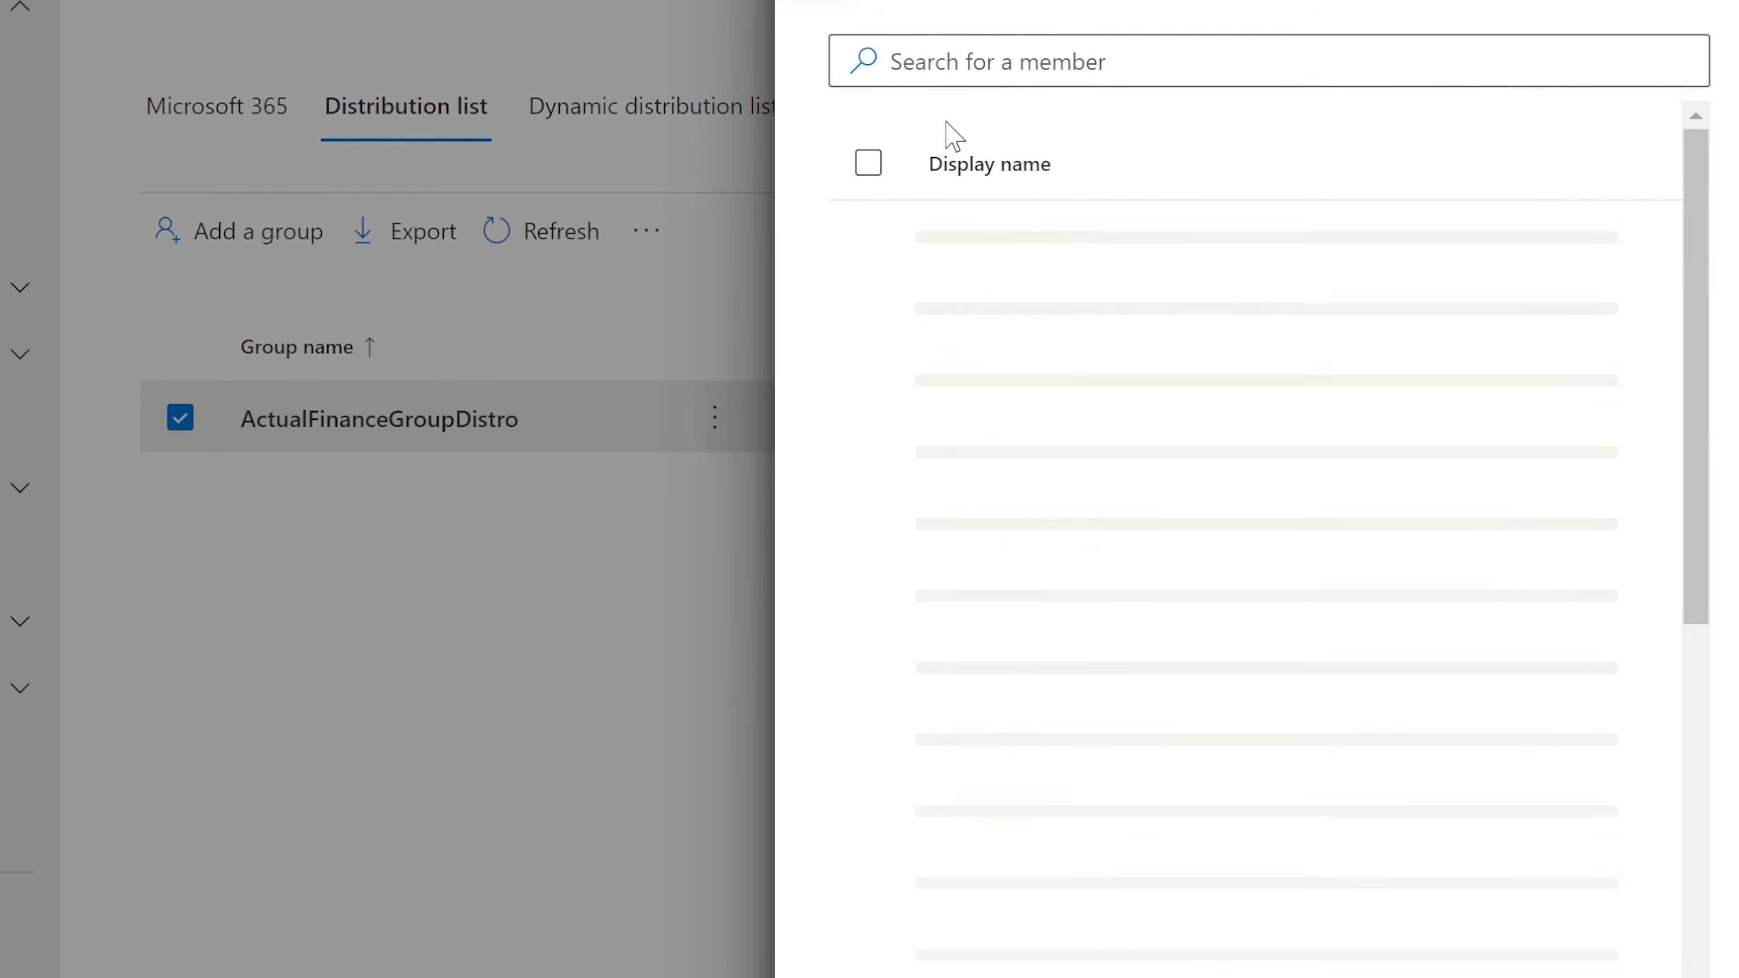
click(991, 54)
click(868, 357)
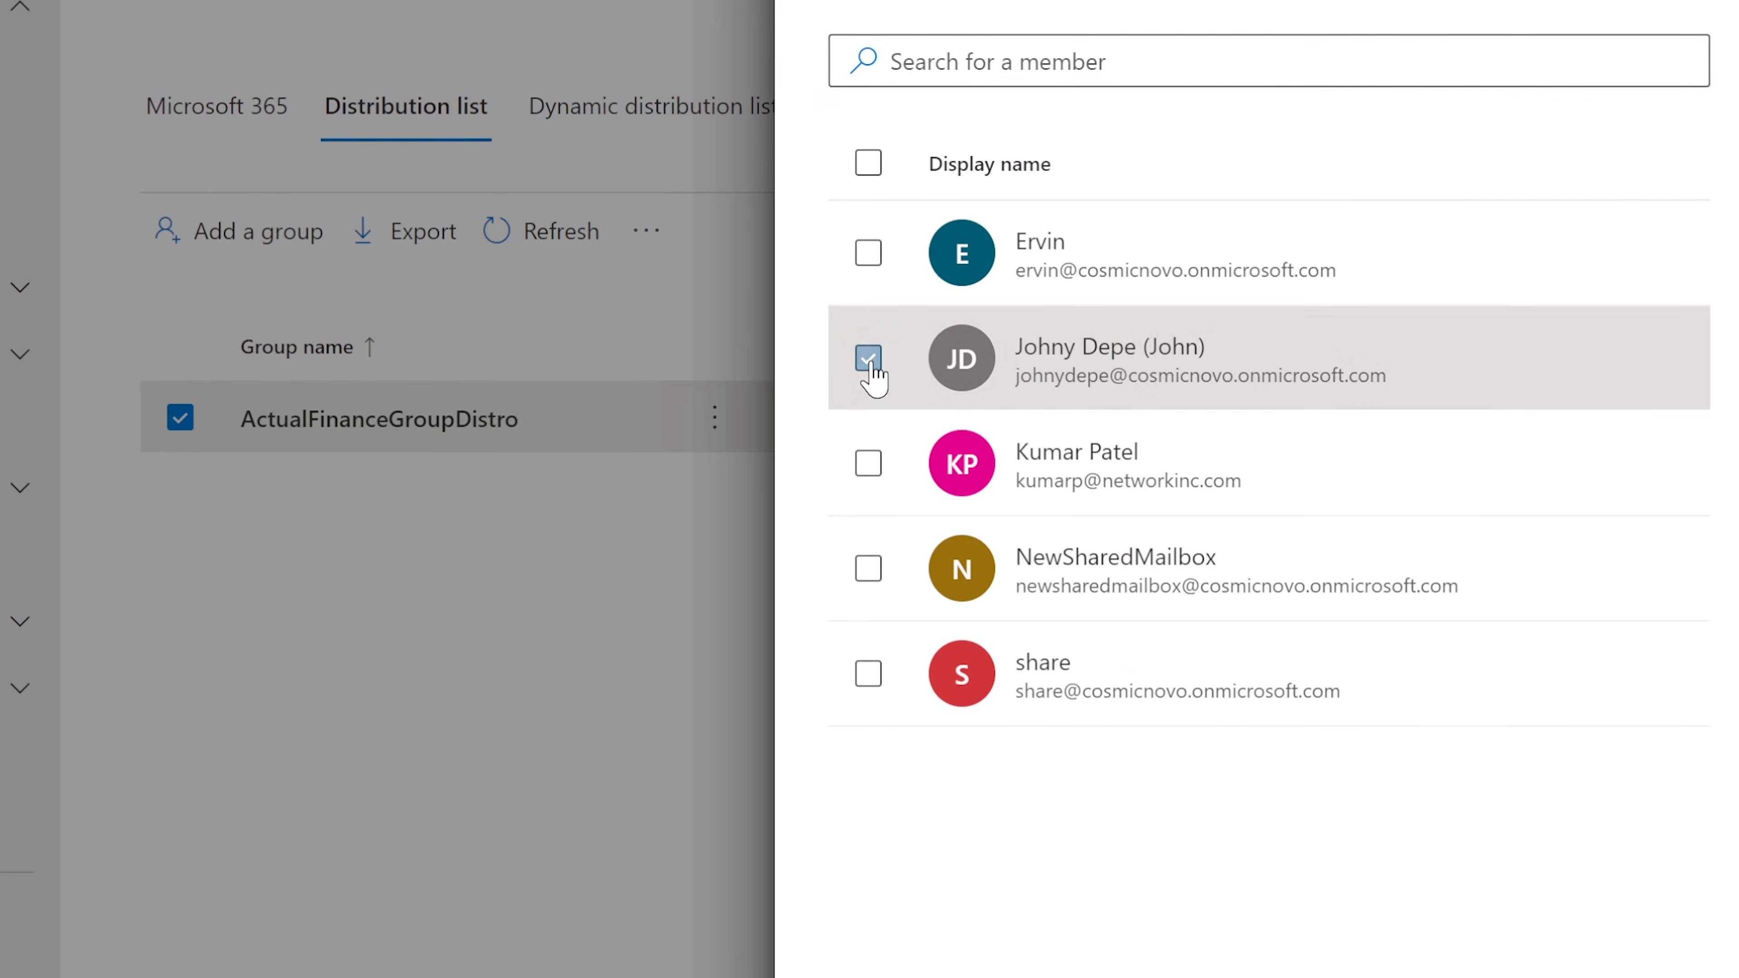
click(849, 959)
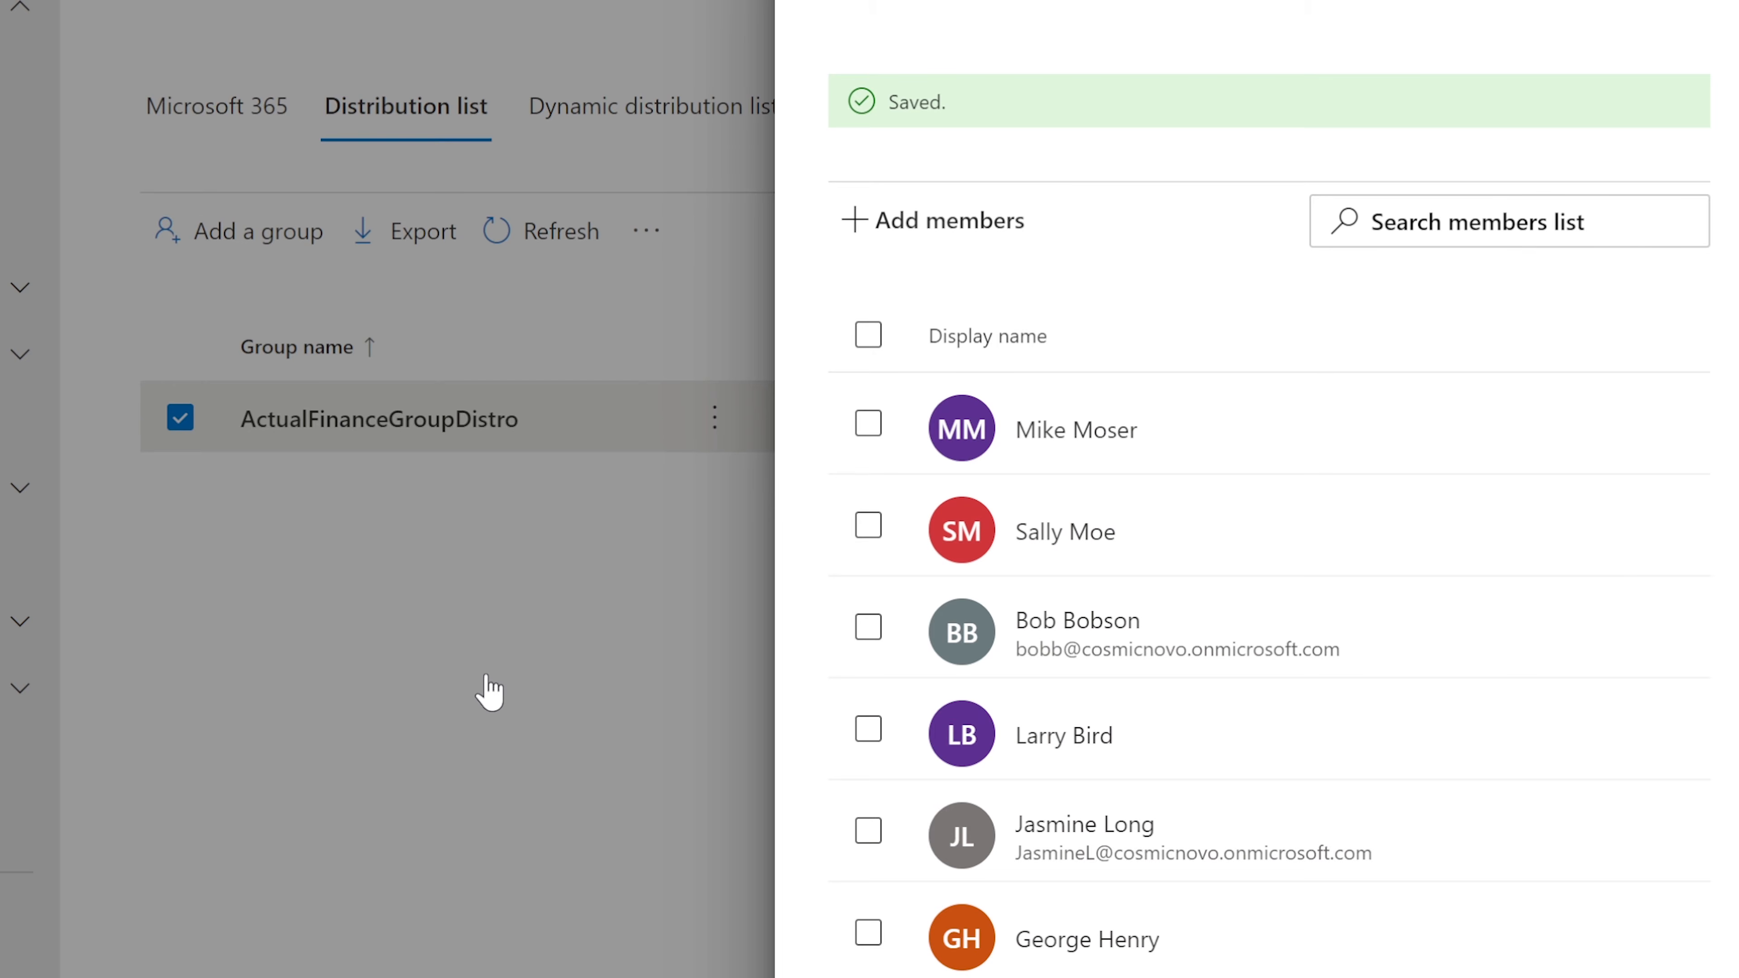
click(1707, 1)
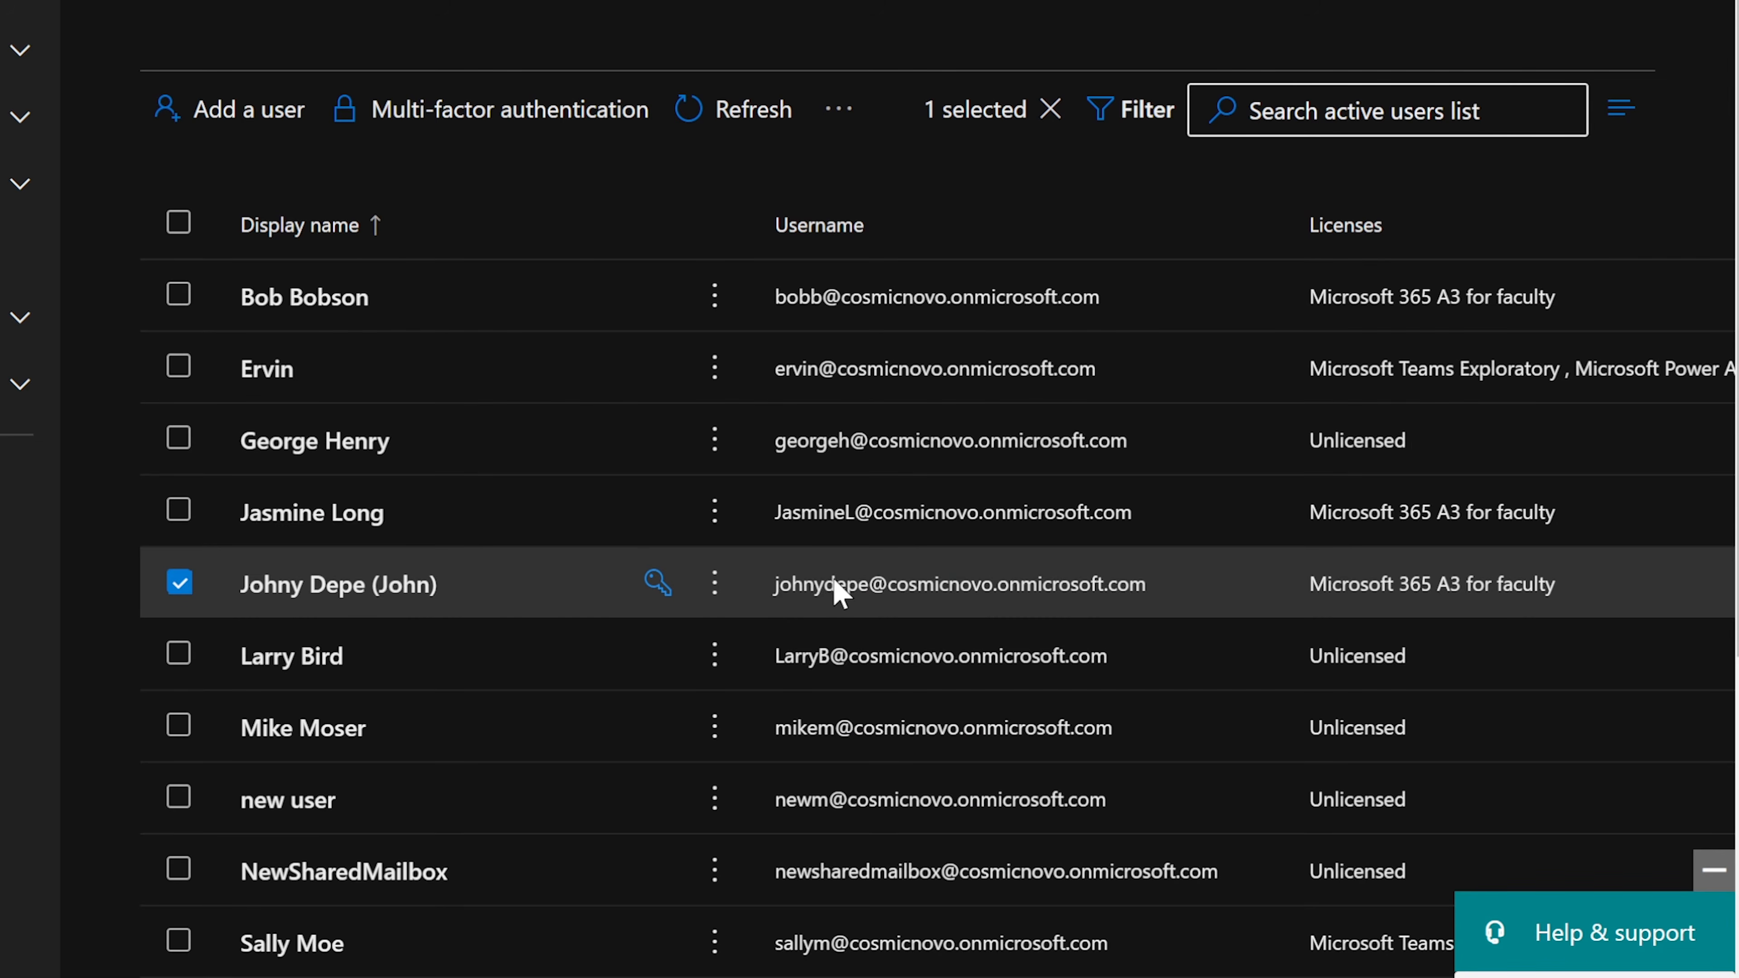
Step: Open the new user's account details, which list both Finance groups, and copy their username email
click(340, 584)
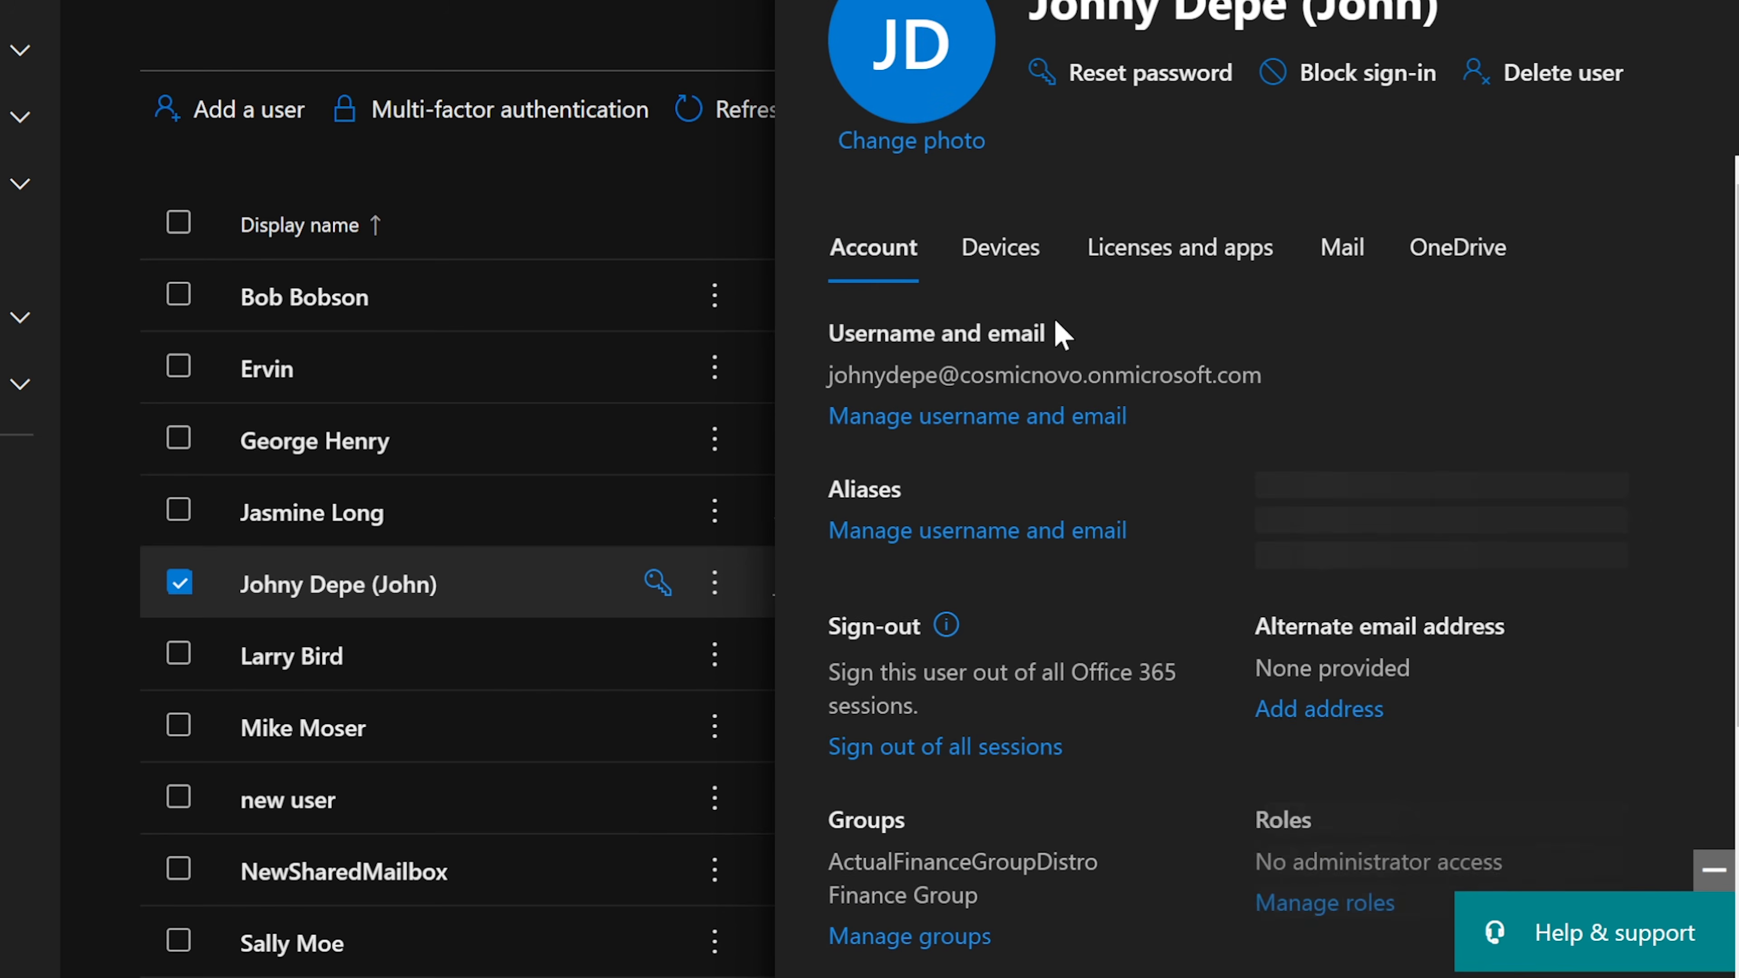
drag(1272, 378, 813, 383)
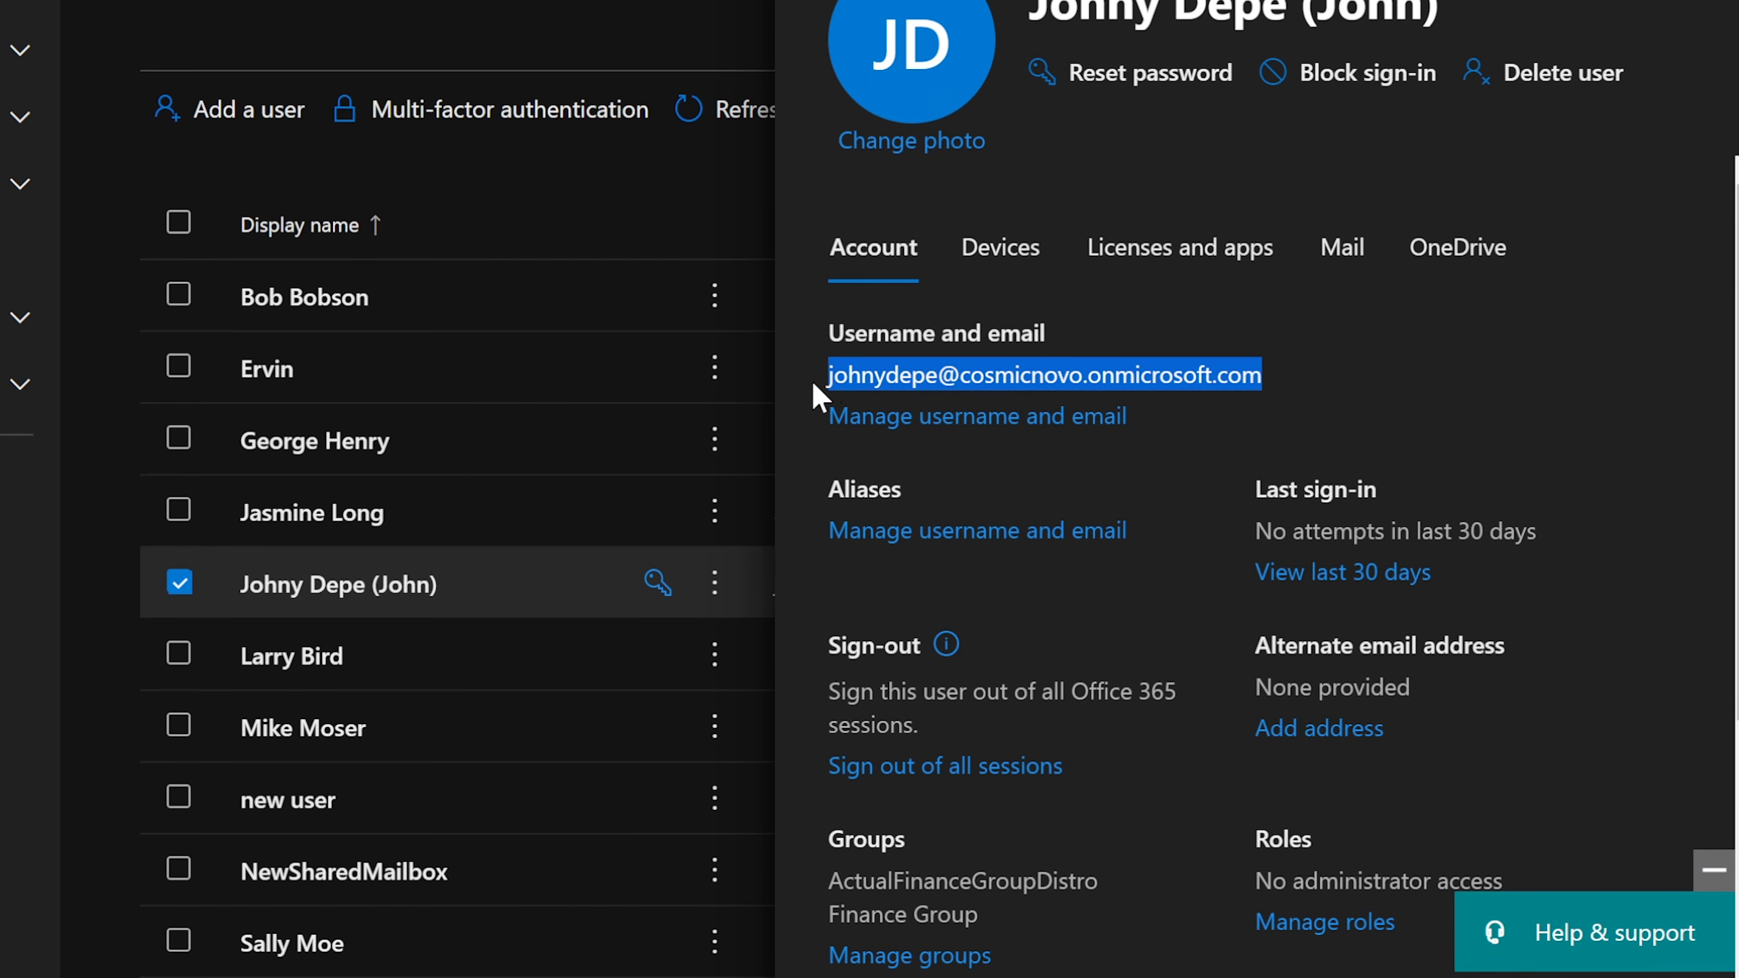
right_click(893, 373)
click(969, 398)
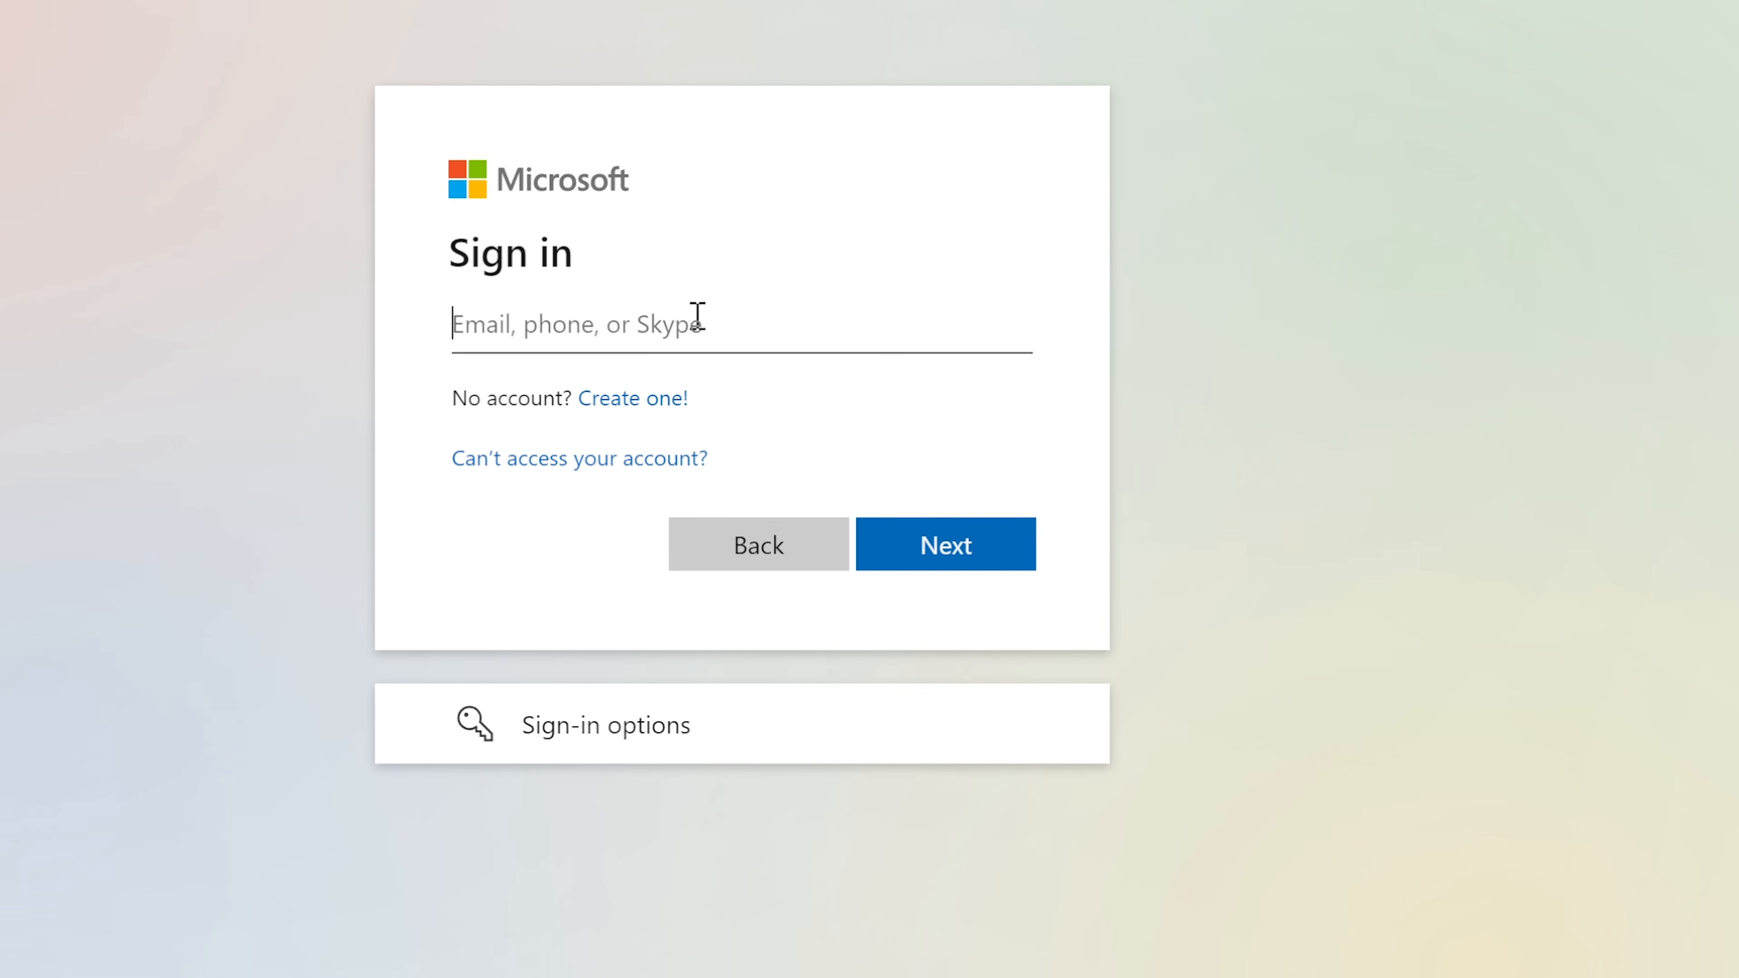
Step: Sign in with the copied username and the user's first-time password
key(ctrl+v)
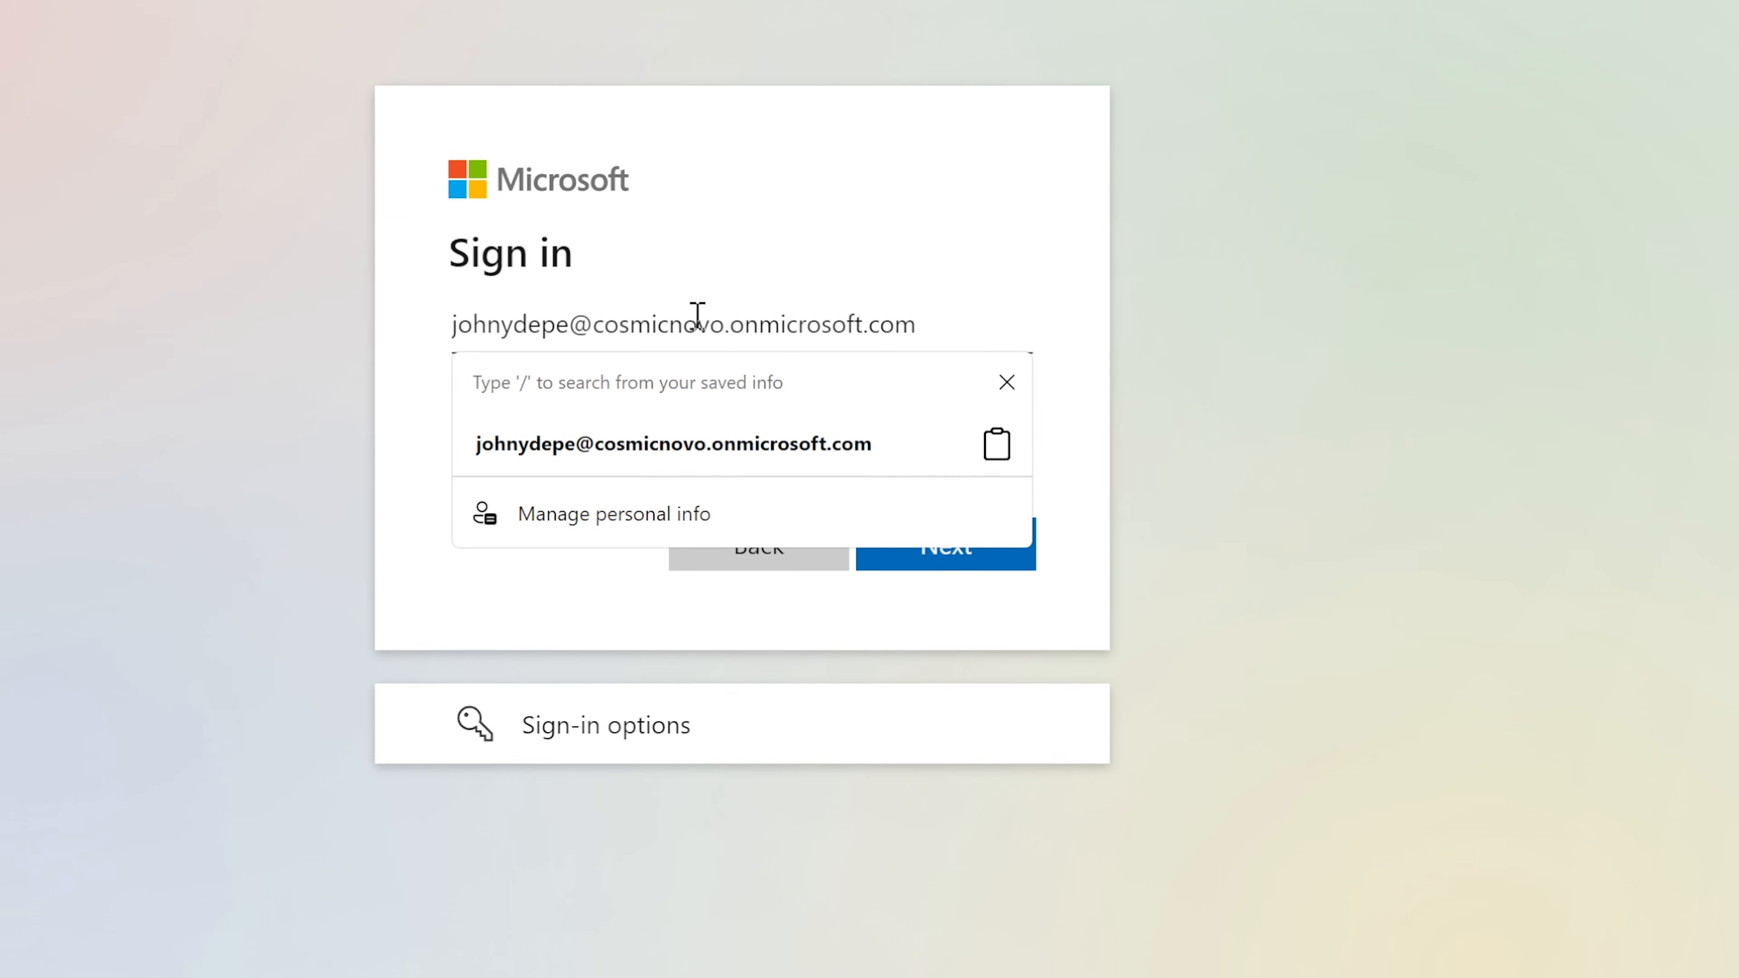
click(1503, 343)
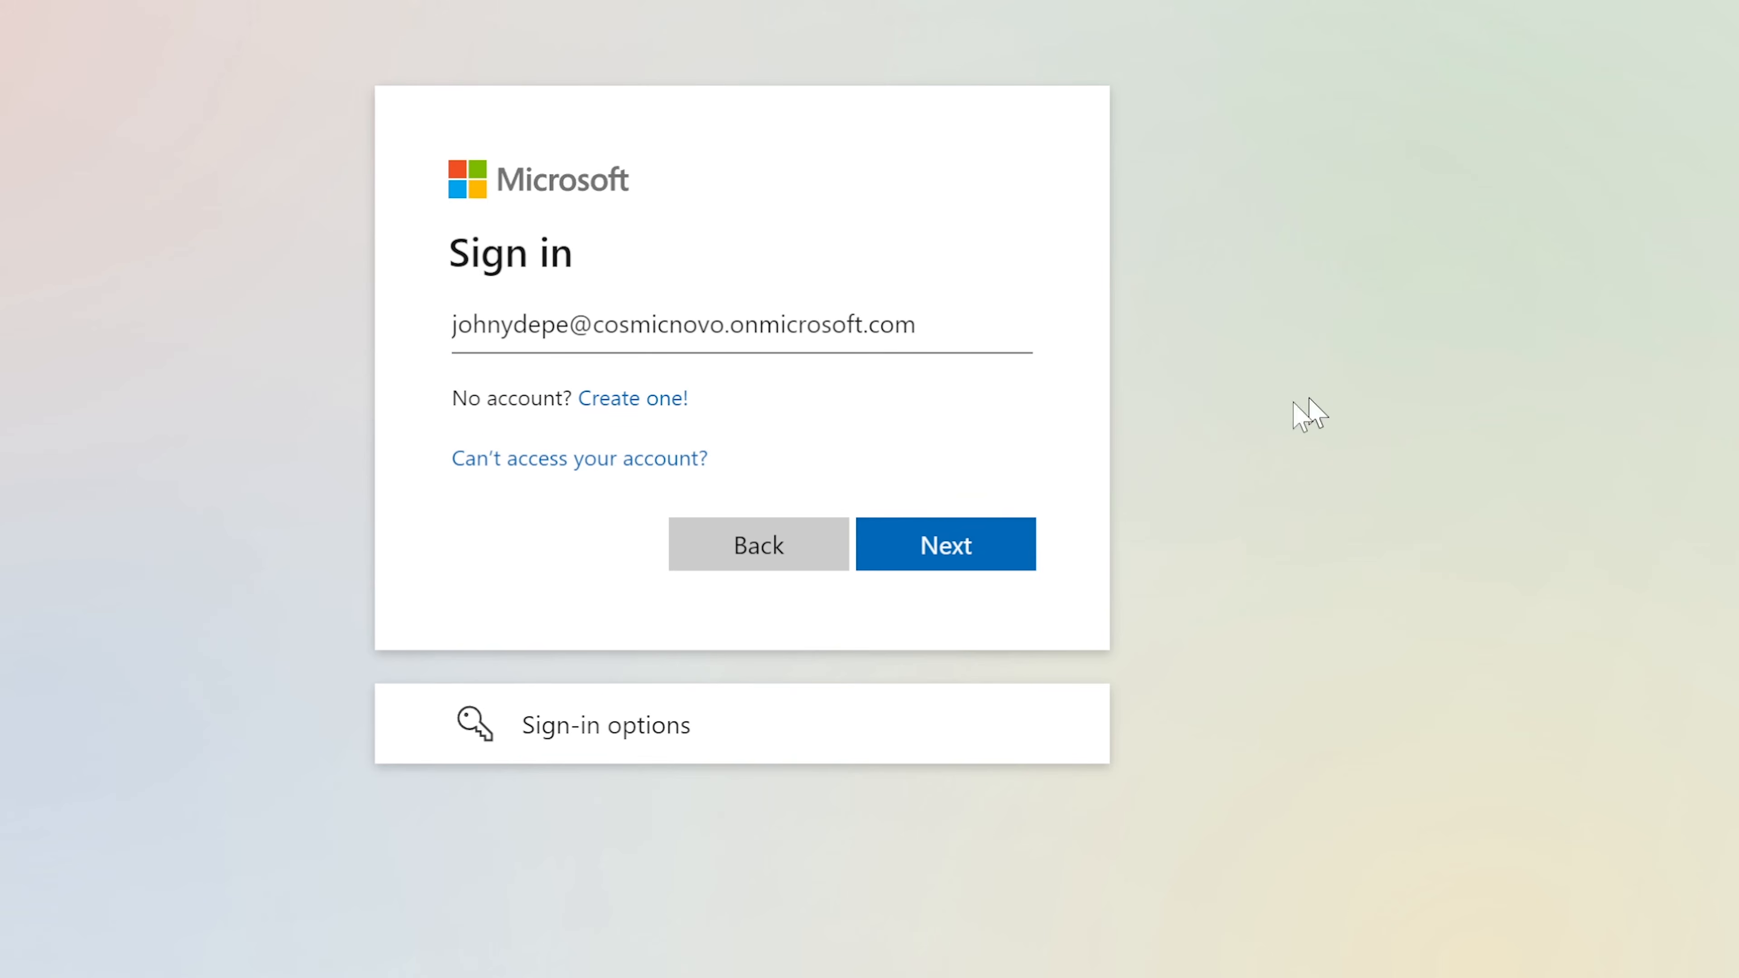
click(911, 558)
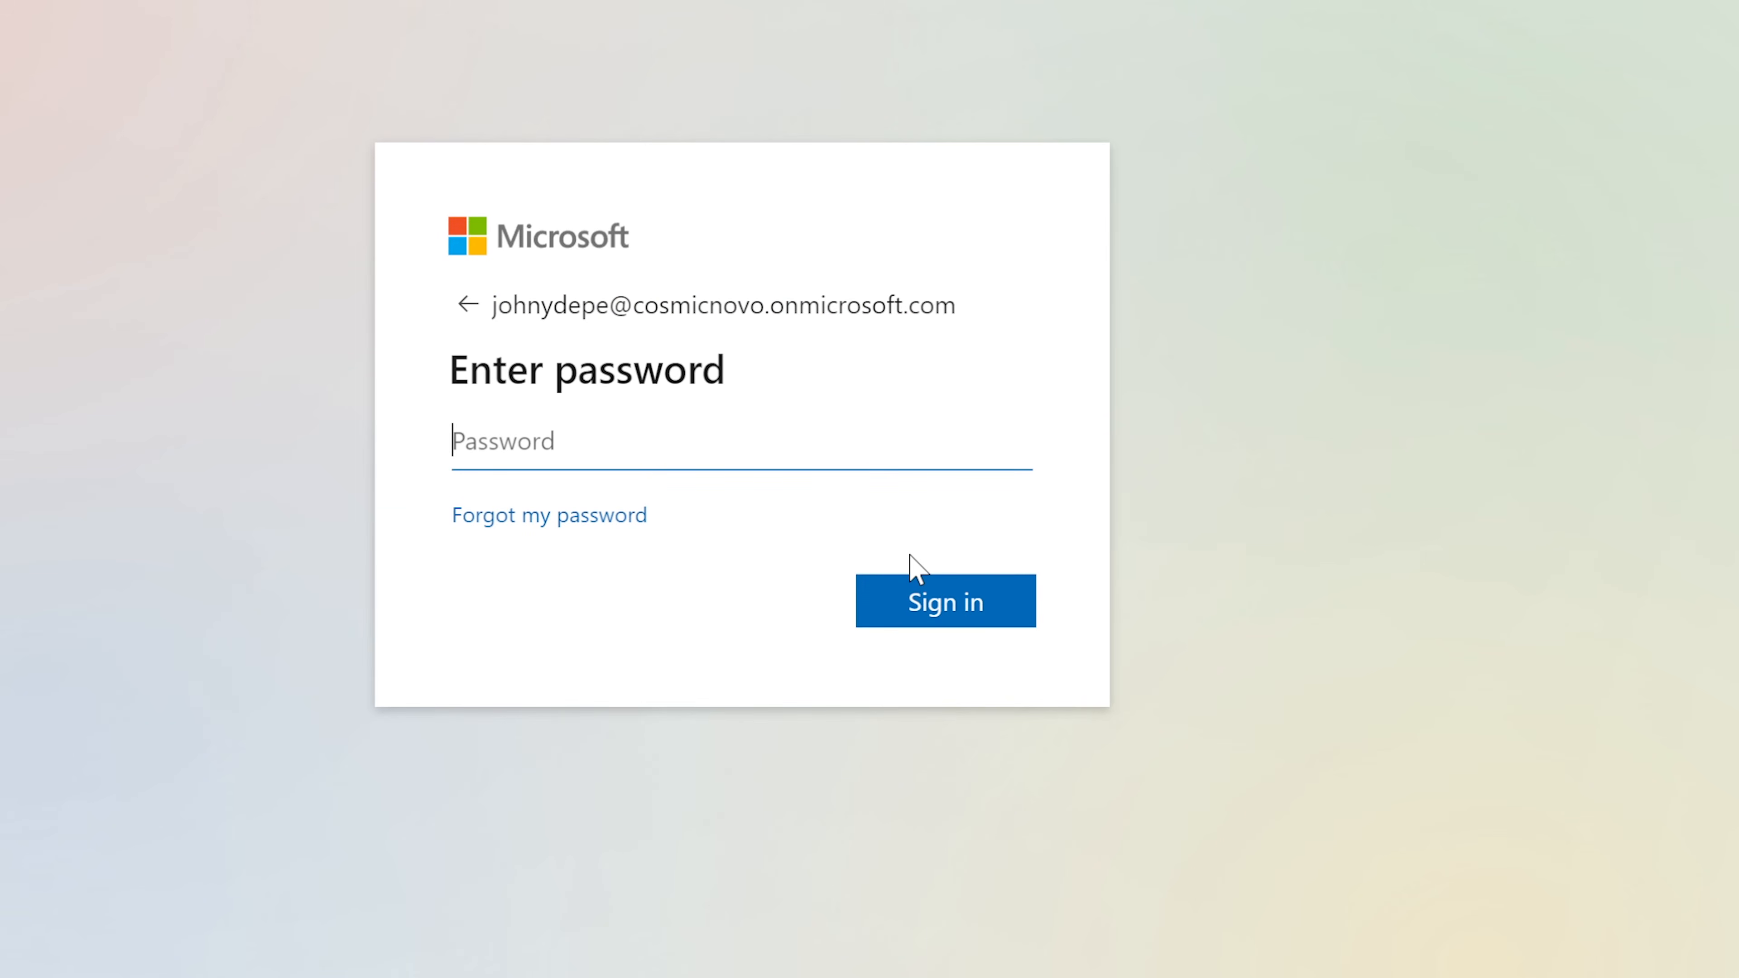
text(*********)
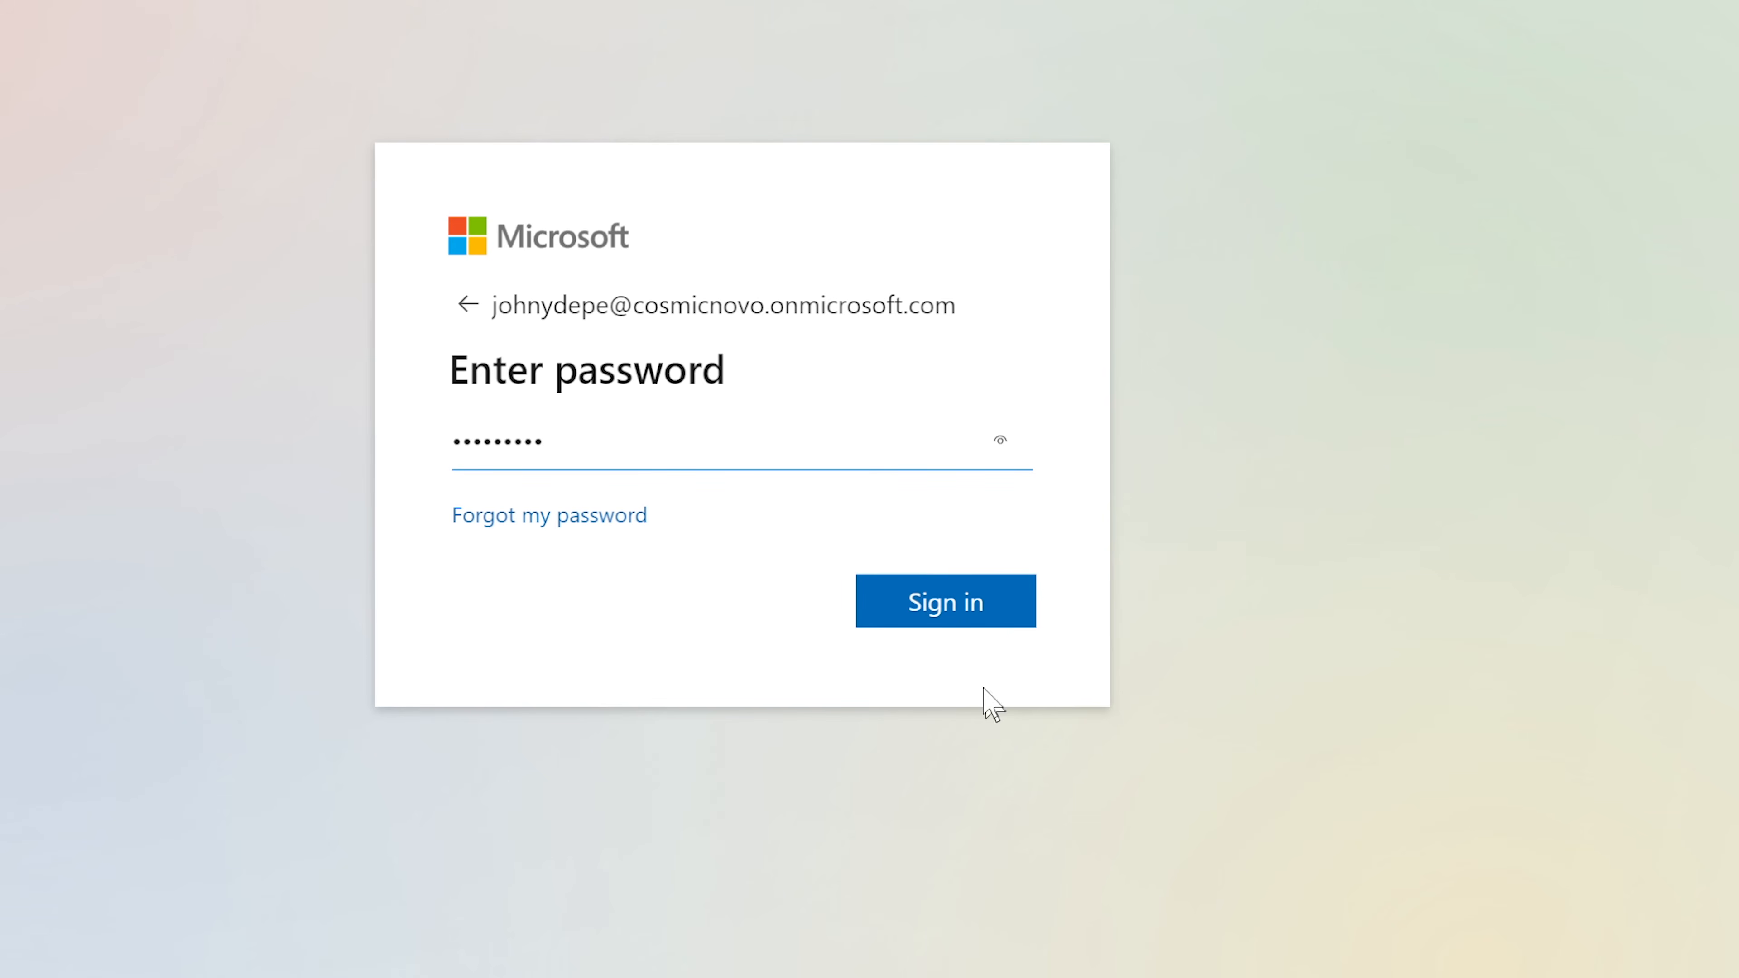
click(932, 609)
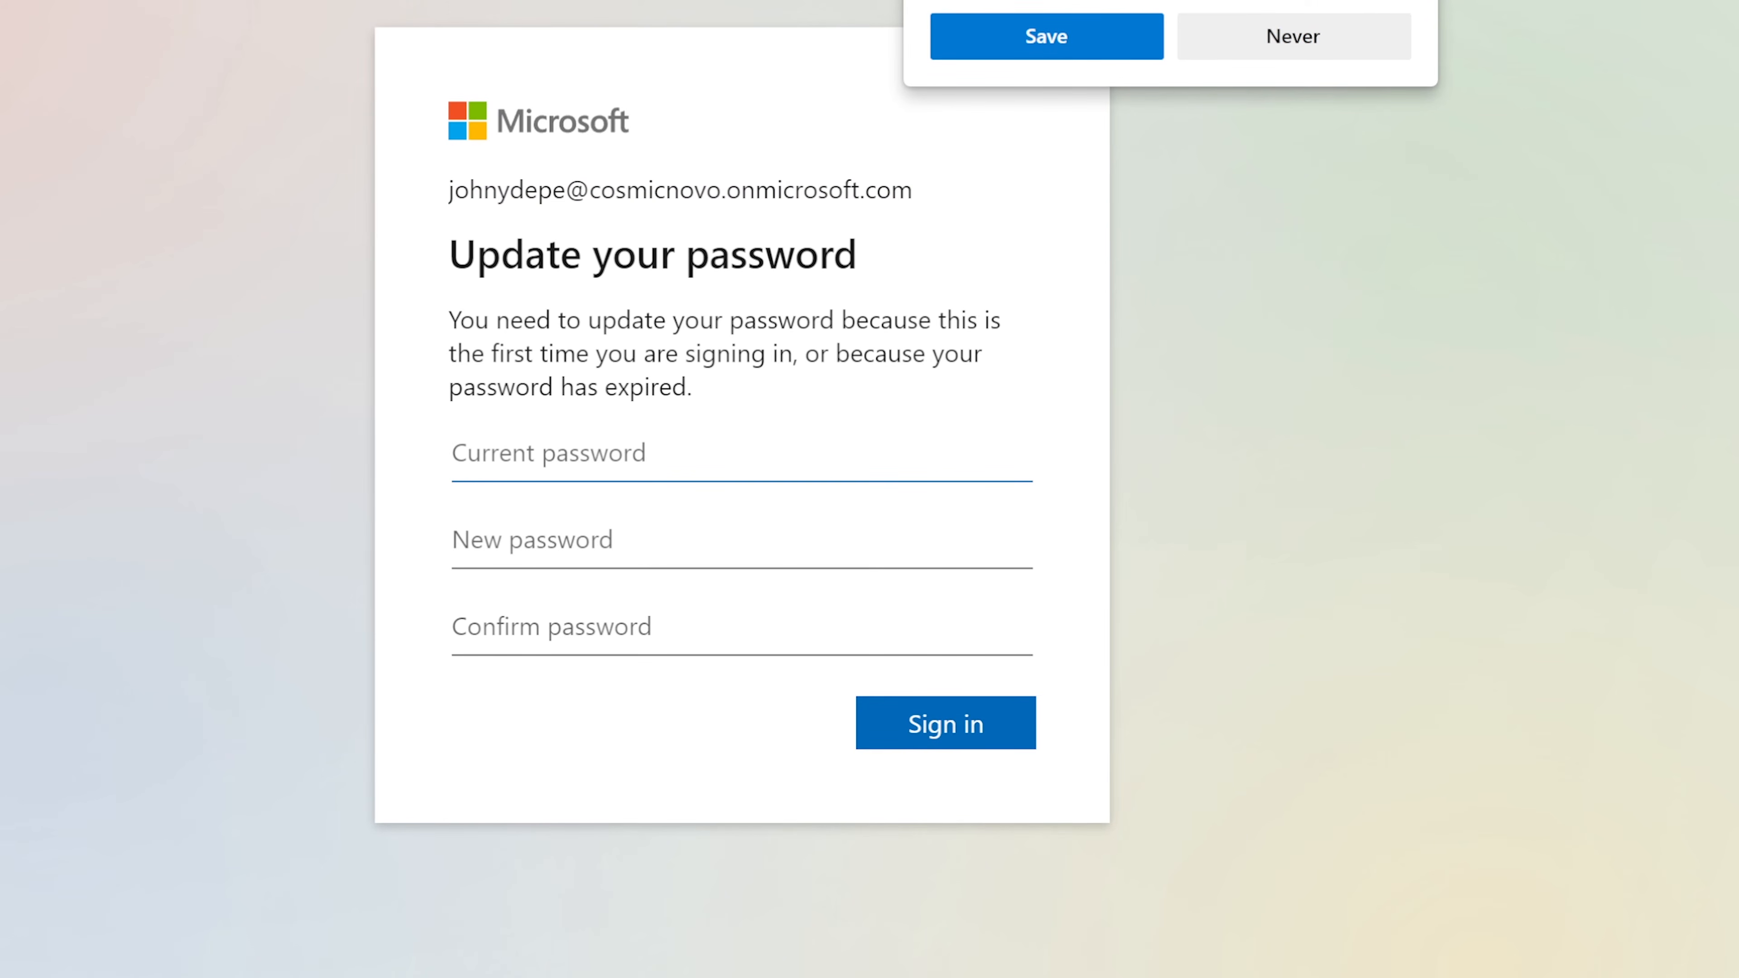
click(1404, 0)
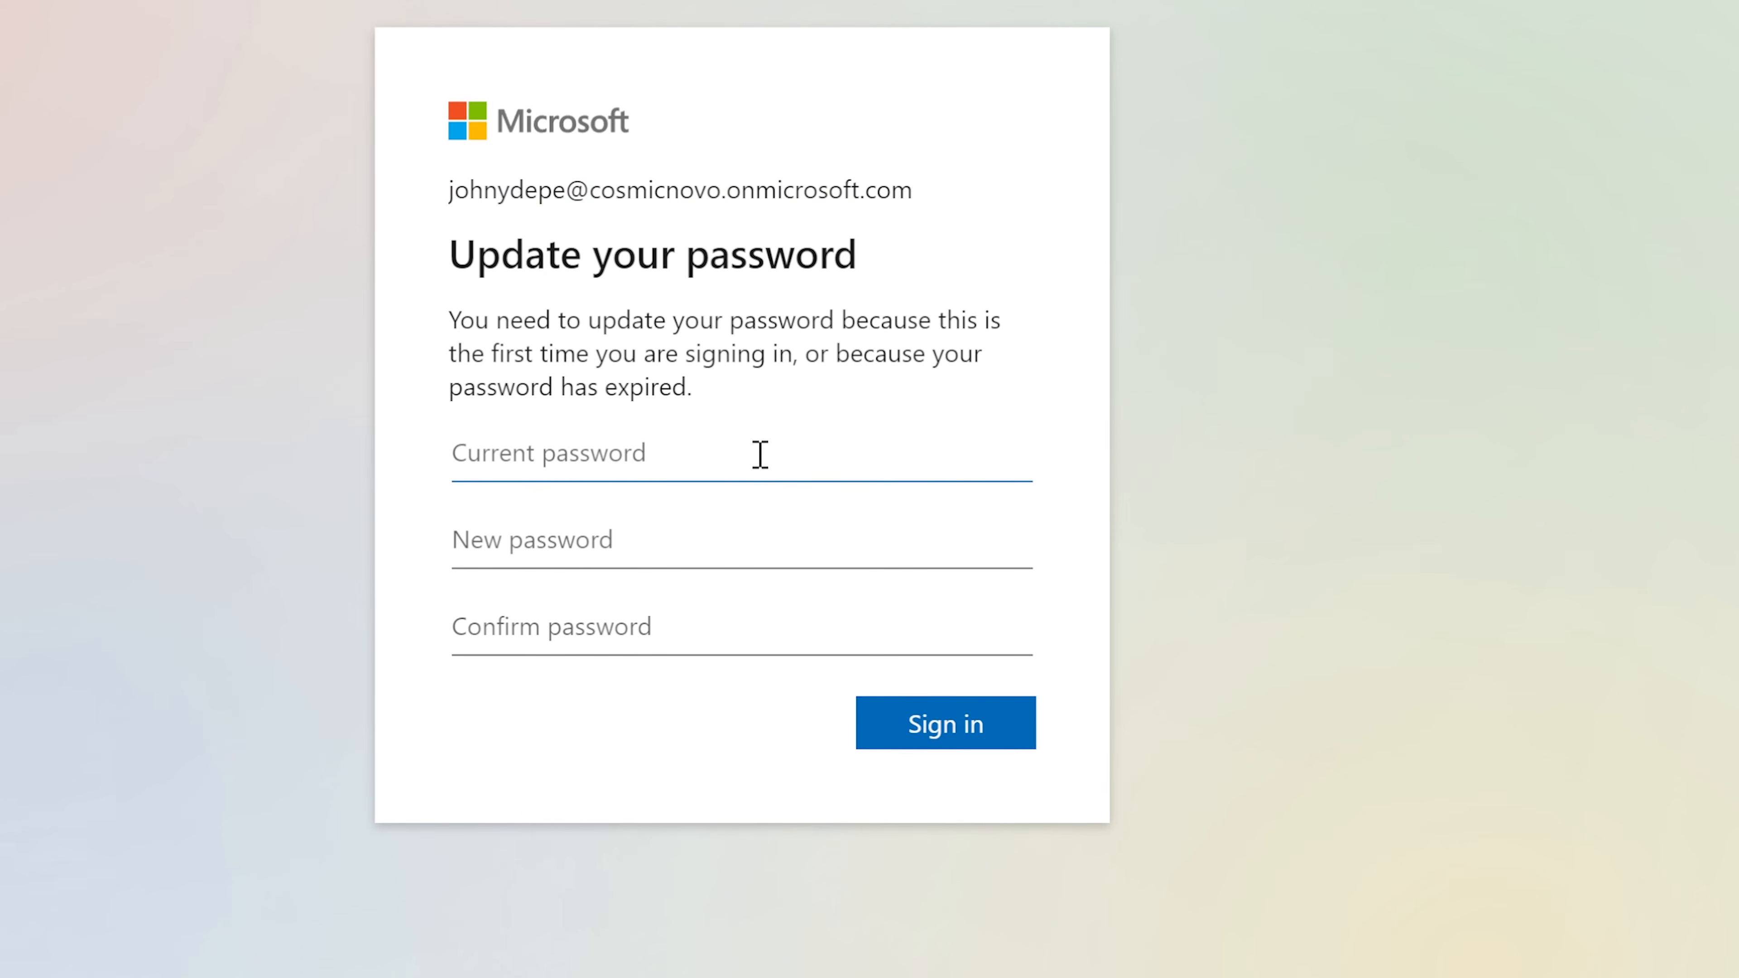
Step: Replace the first-time password with a new, confirmed password and submit the change
text(•••••••••)
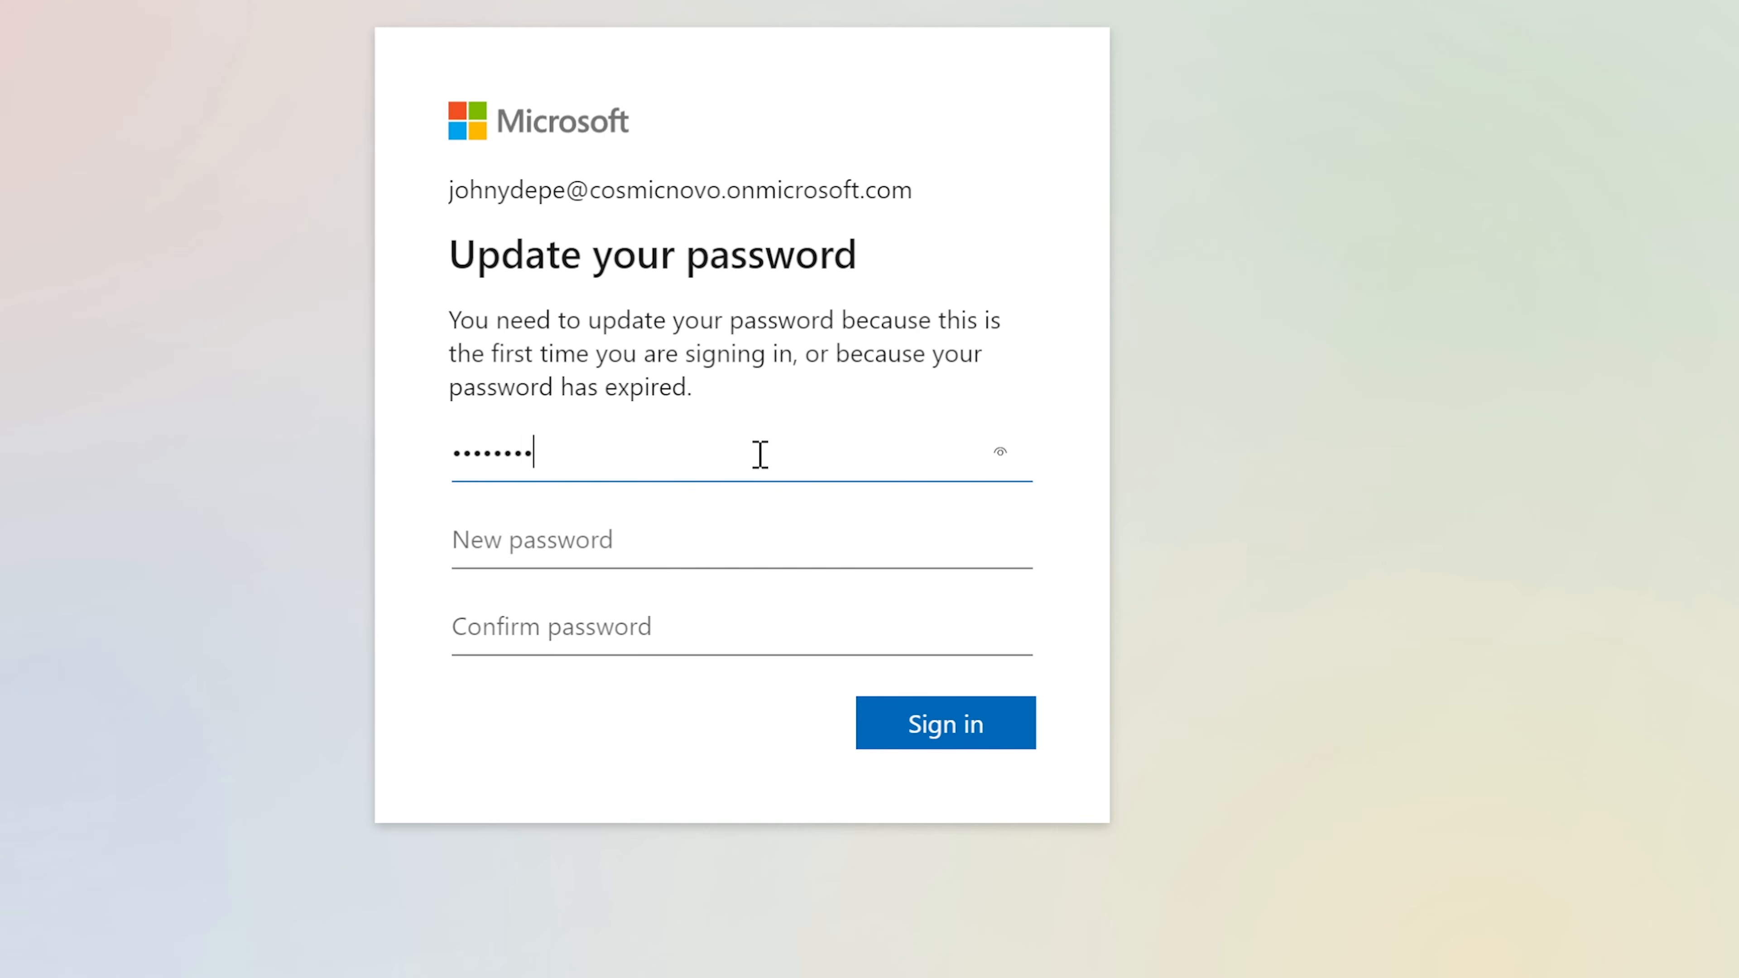
key(Tab)
text(•••••)
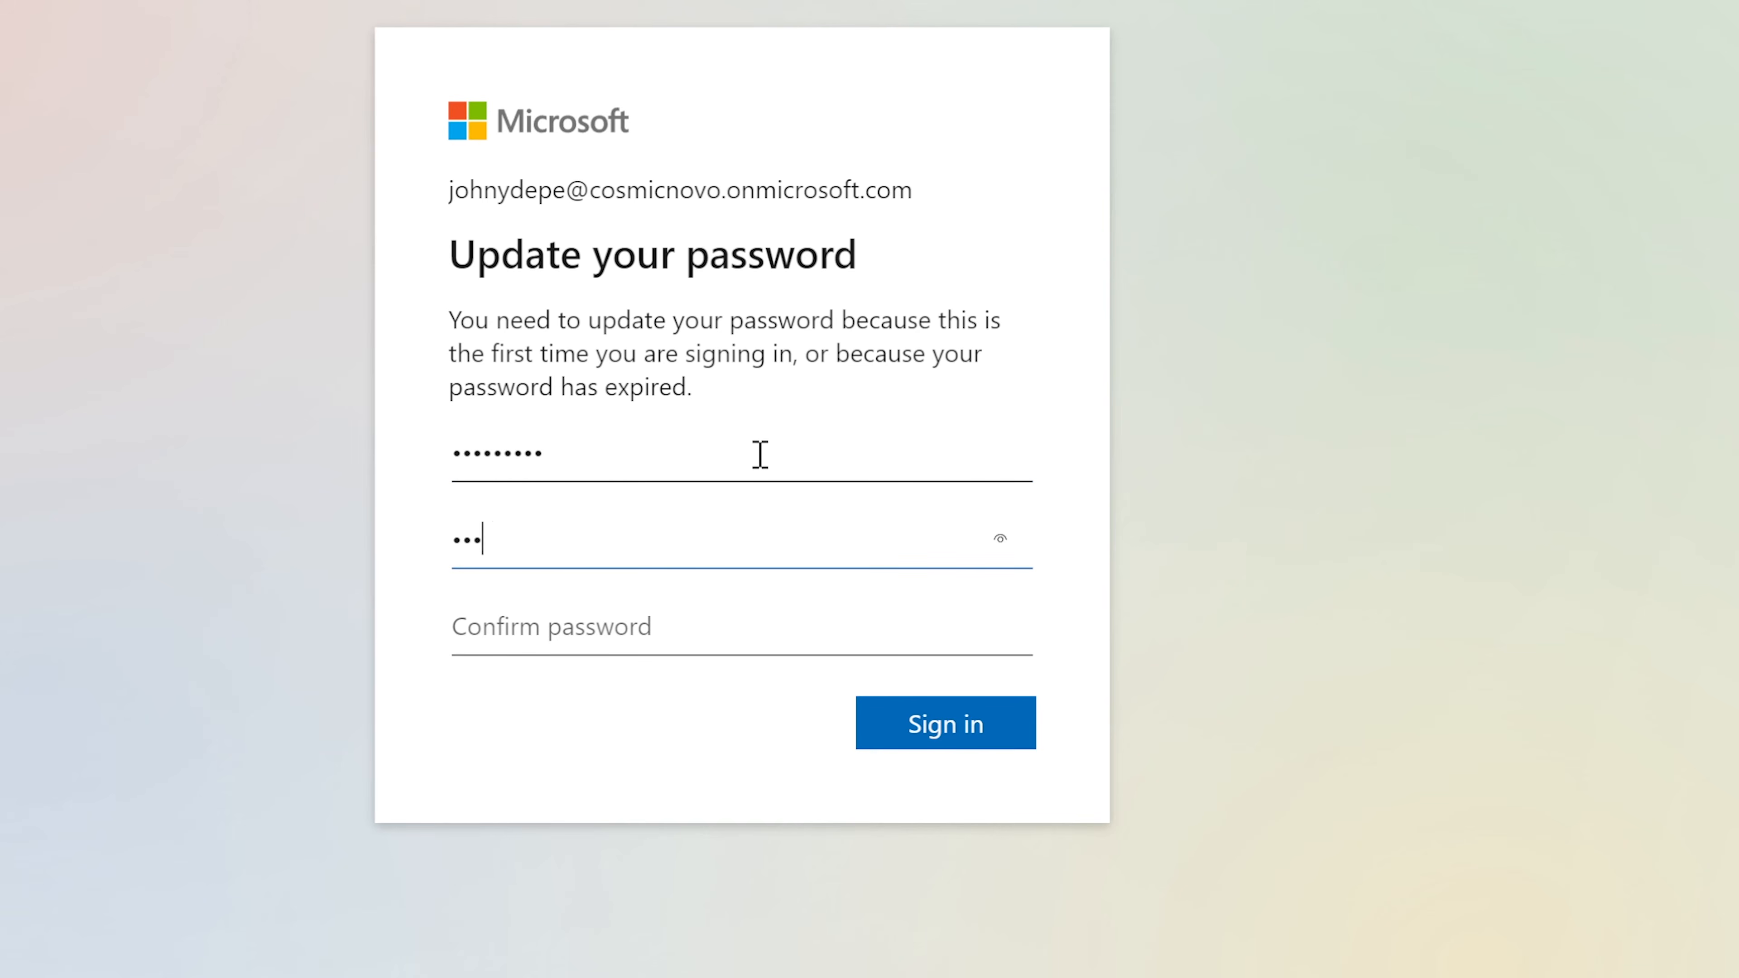
text(•••)
key(Tab)
text(••)
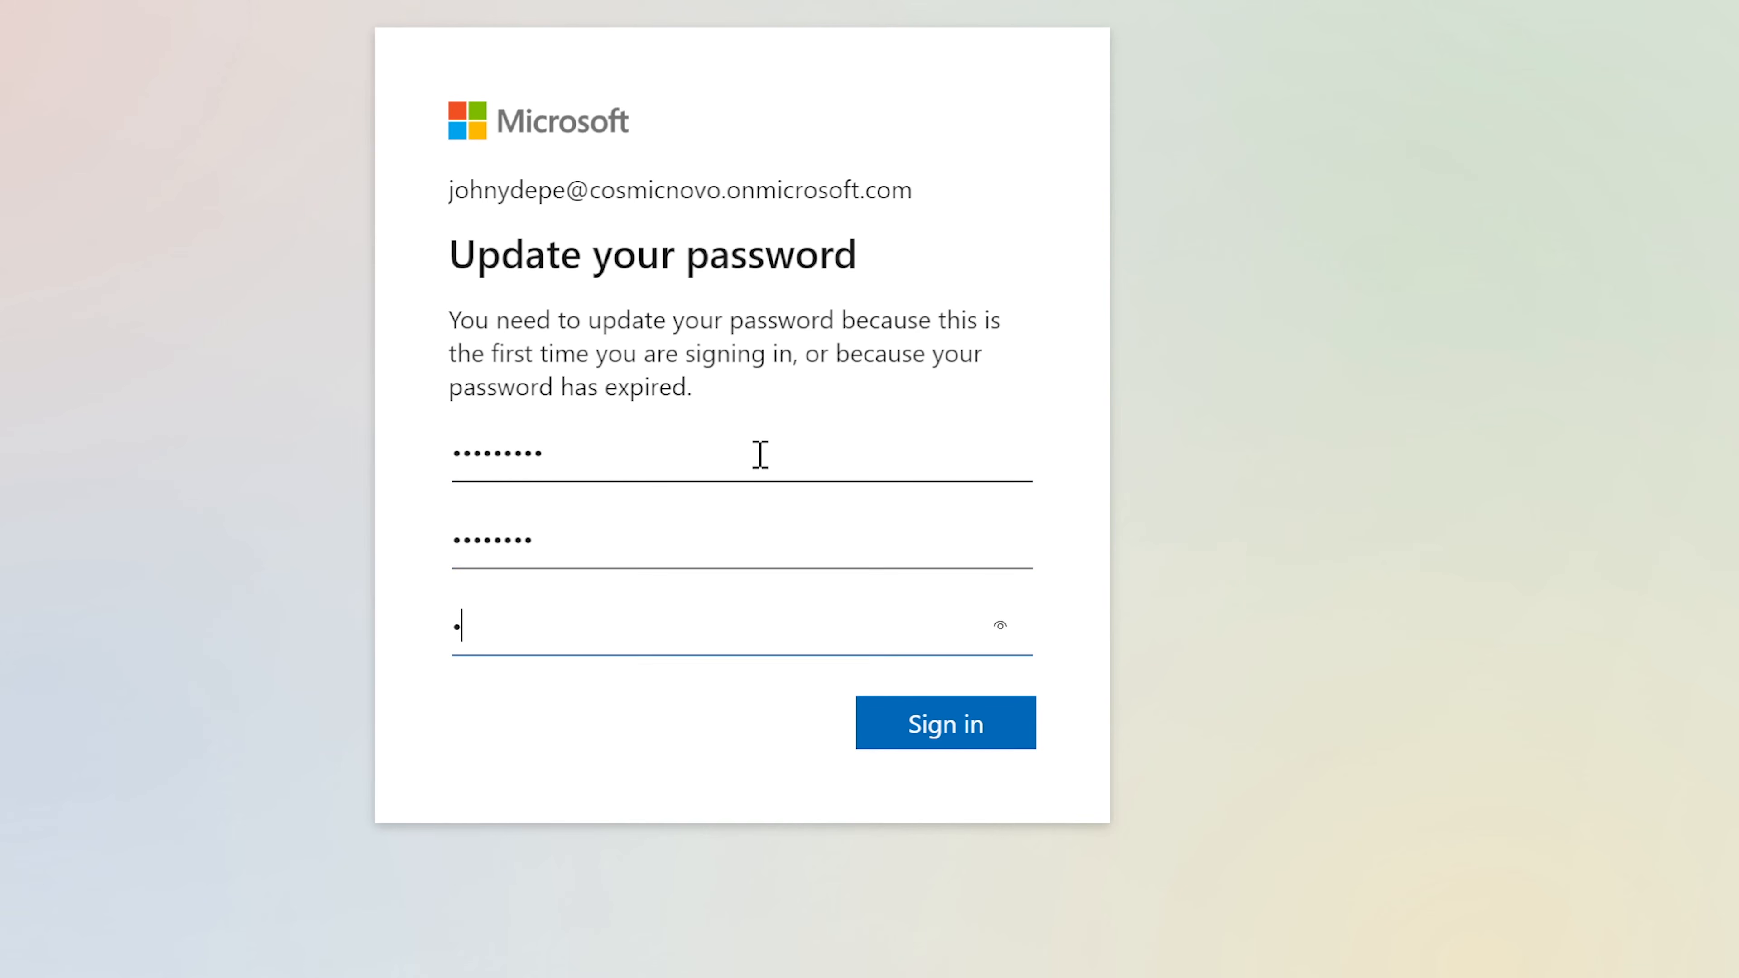
text(••••••)
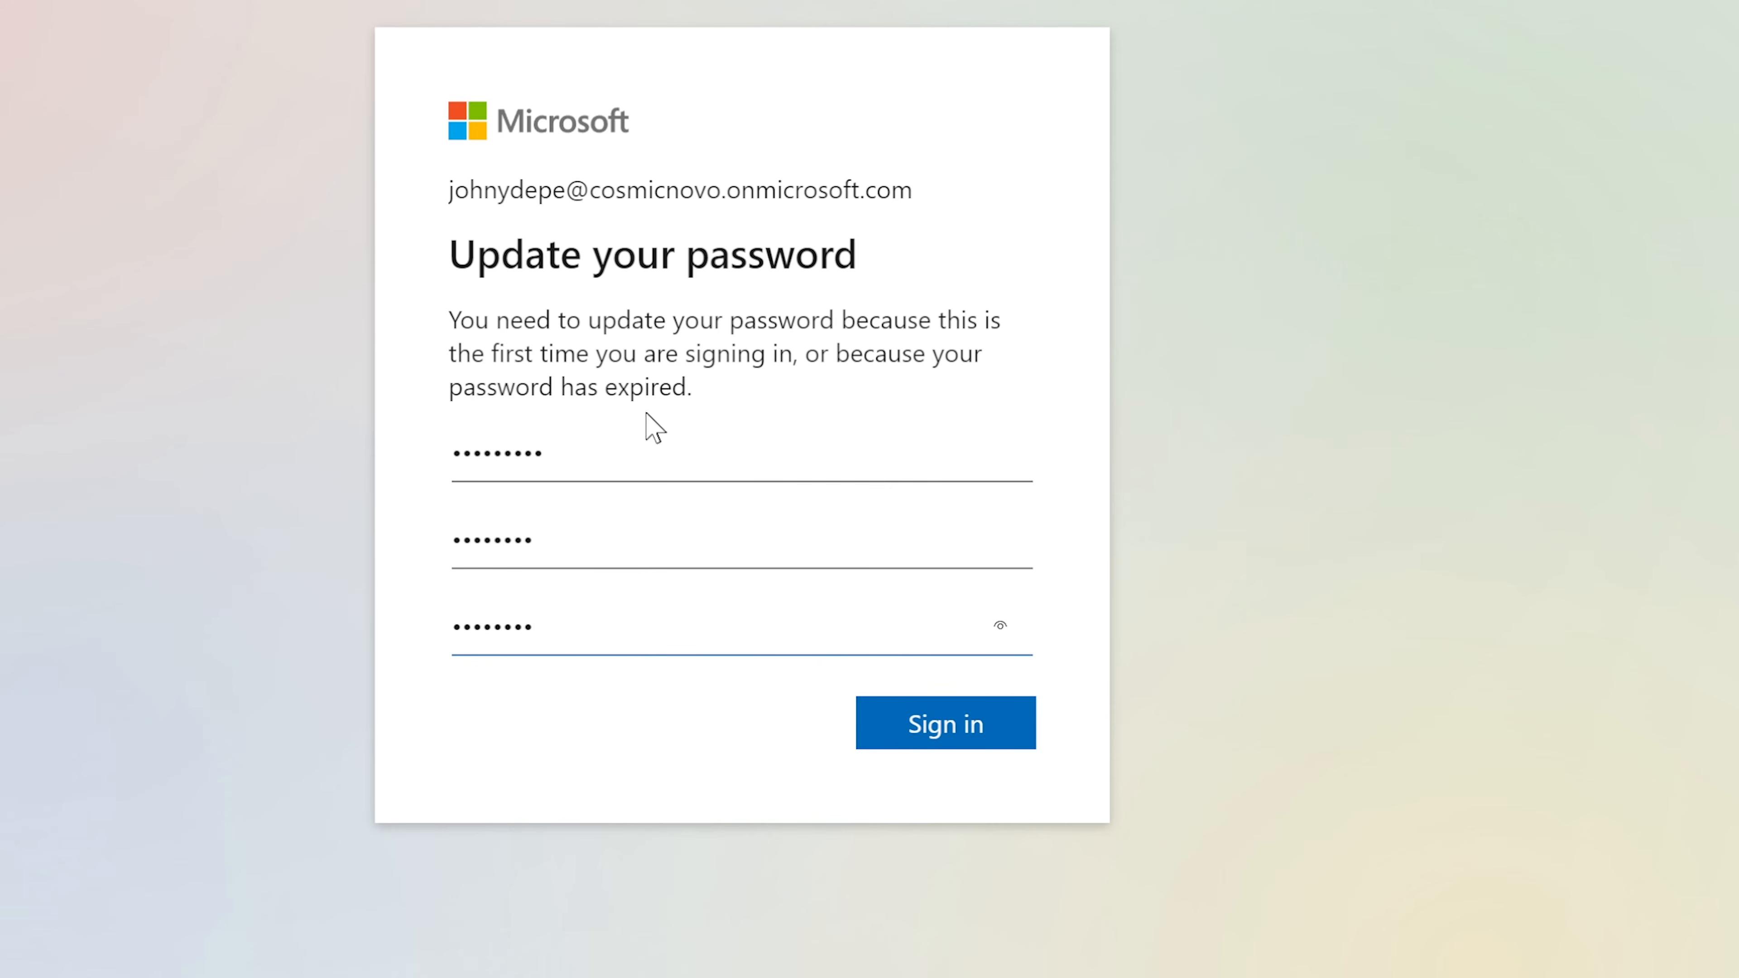
click(934, 728)
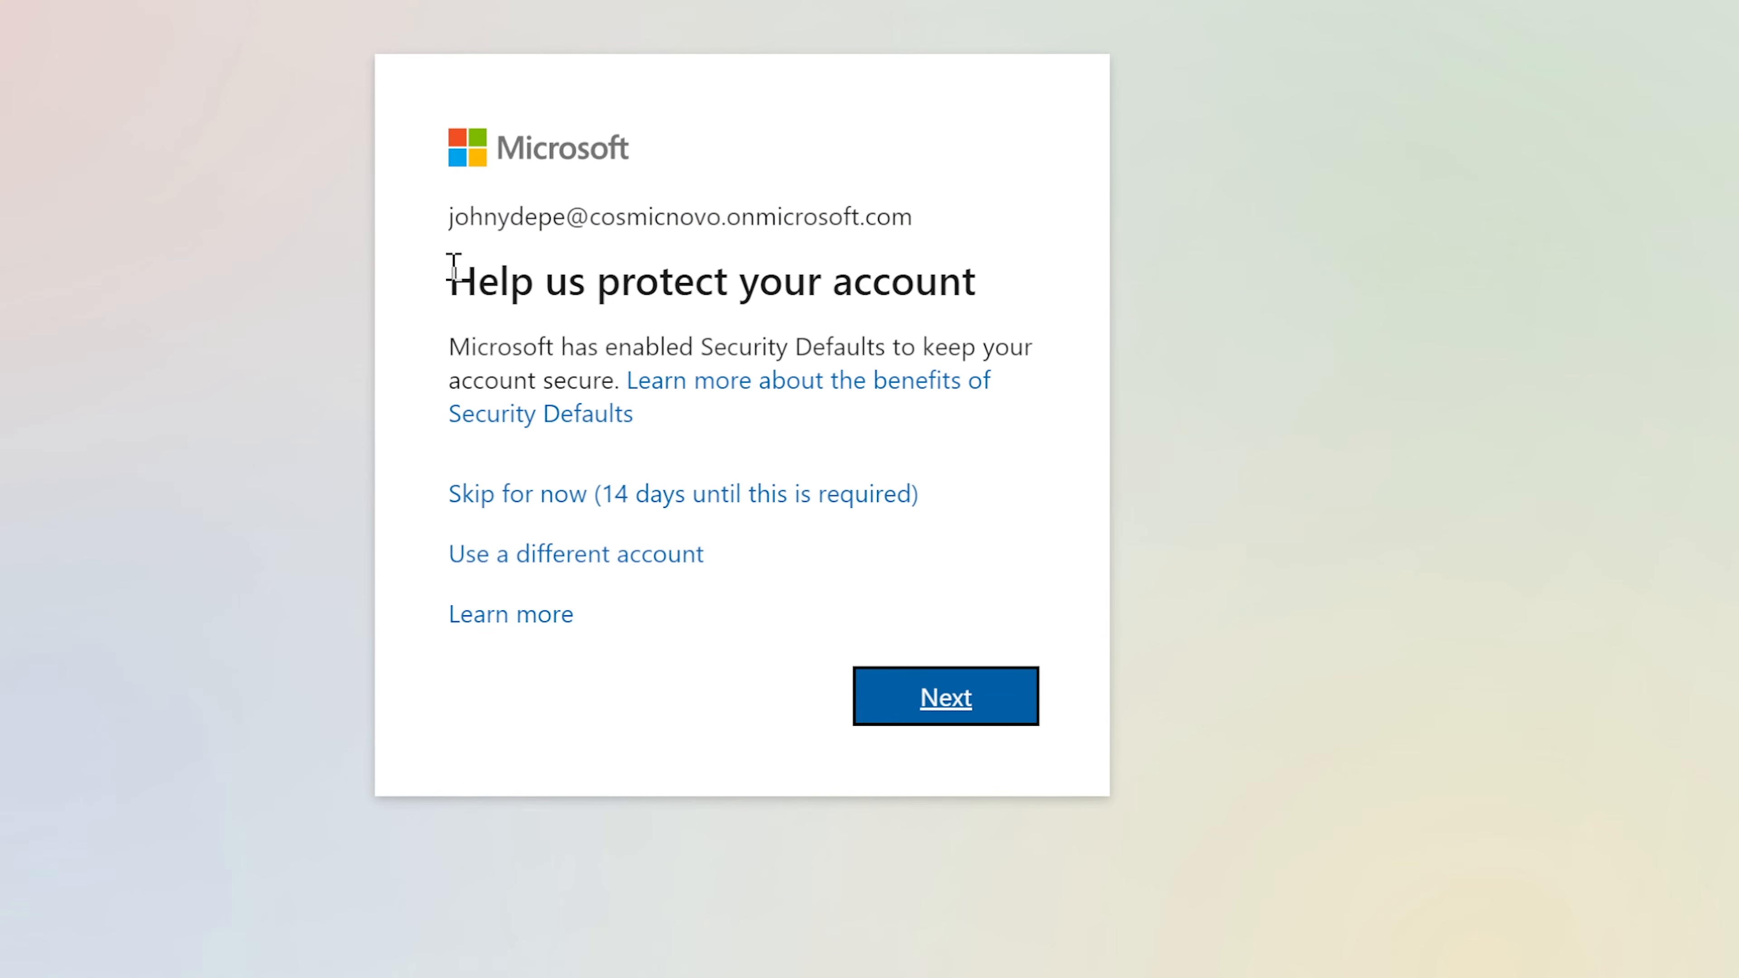
Step: Review the Security Defaults explanation, then skip security info setup for now (14 days remaining)
drag(442, 346, 625, 368)
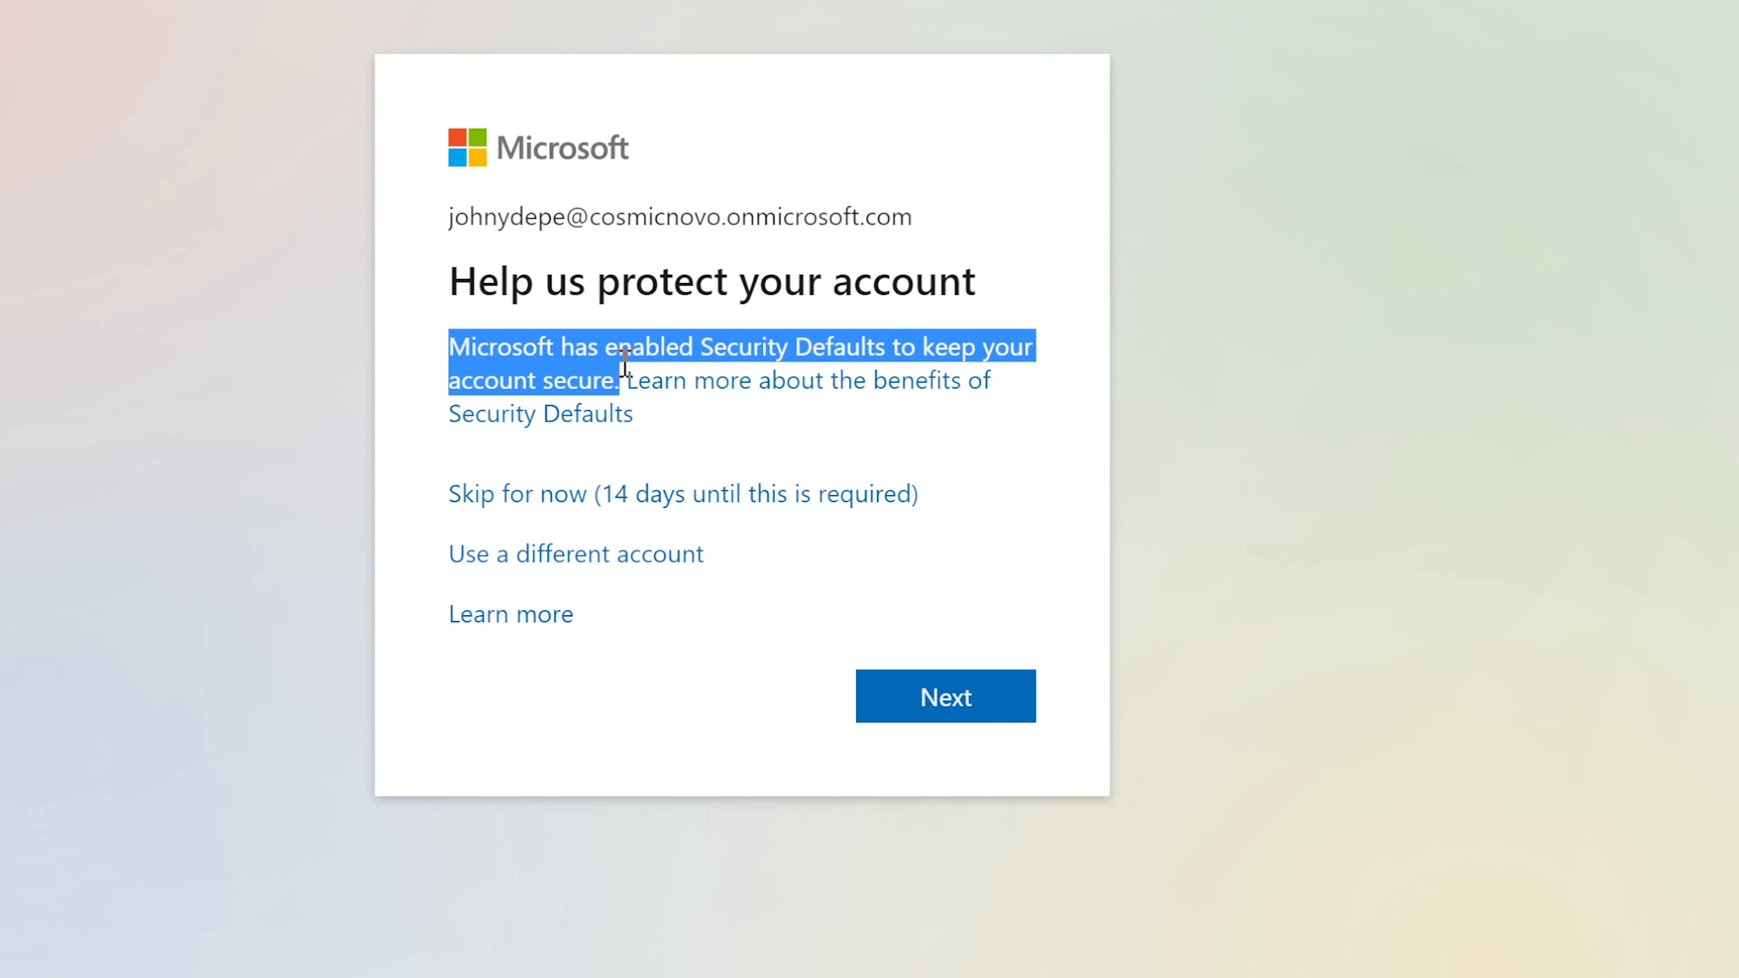
click(558, 350)
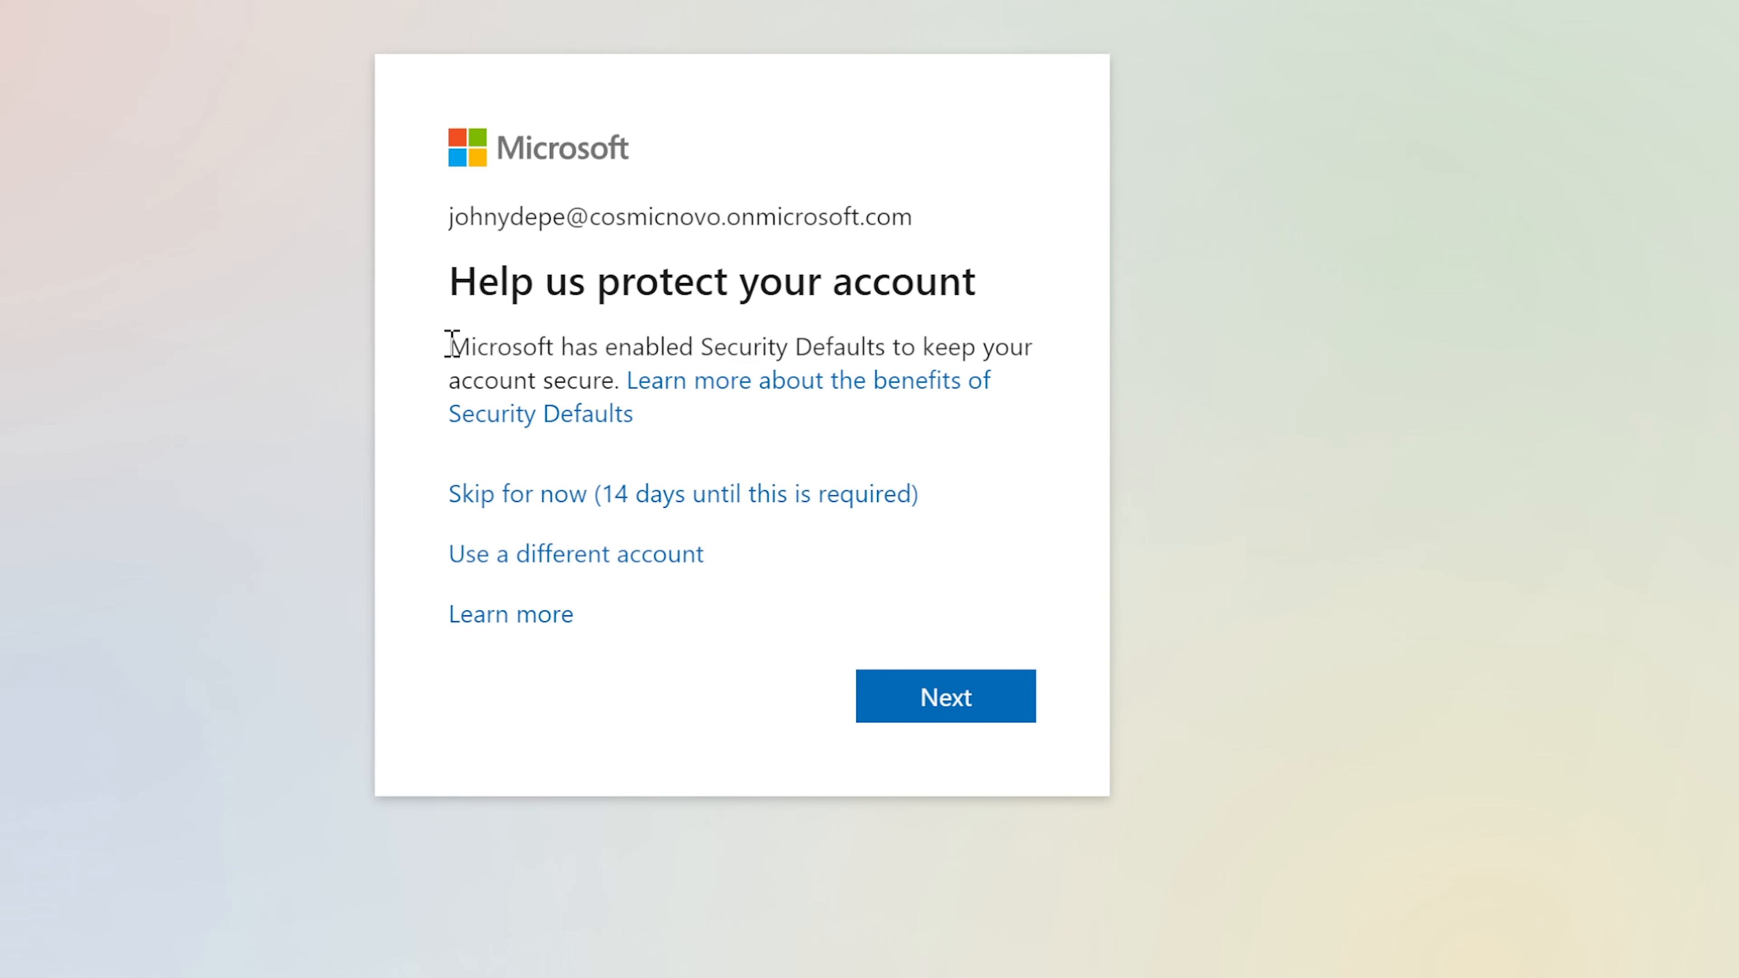
drag(452, 342, 605, 370)
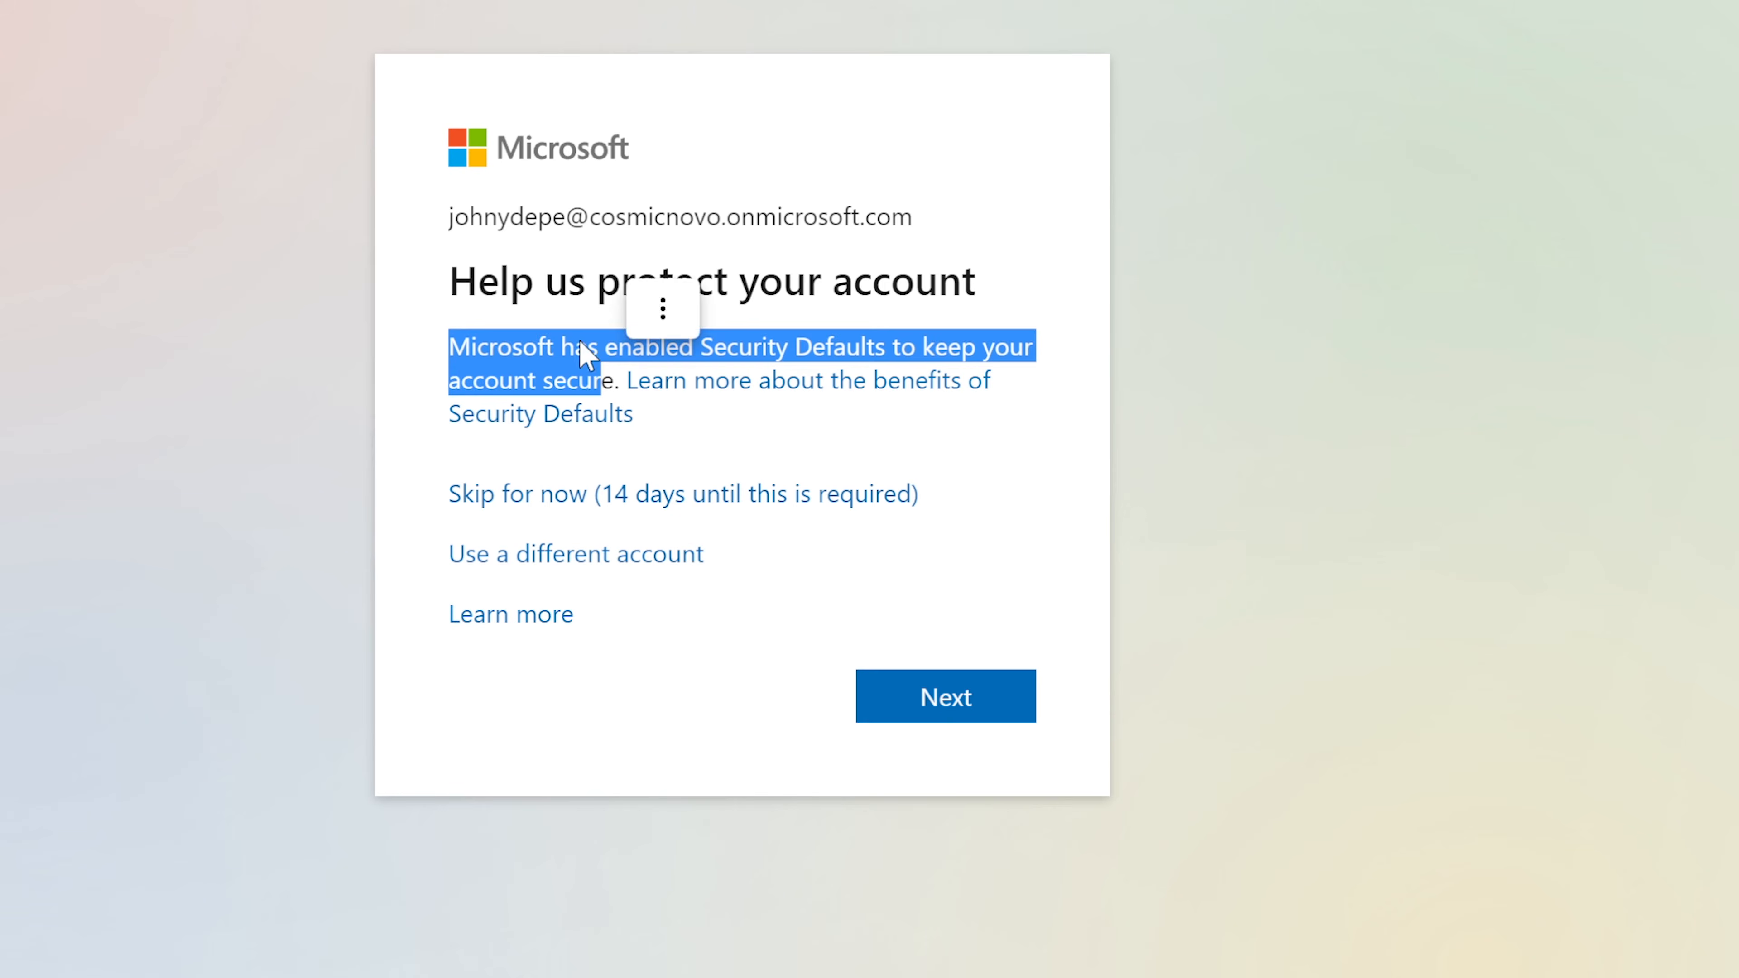
click(582, 341)
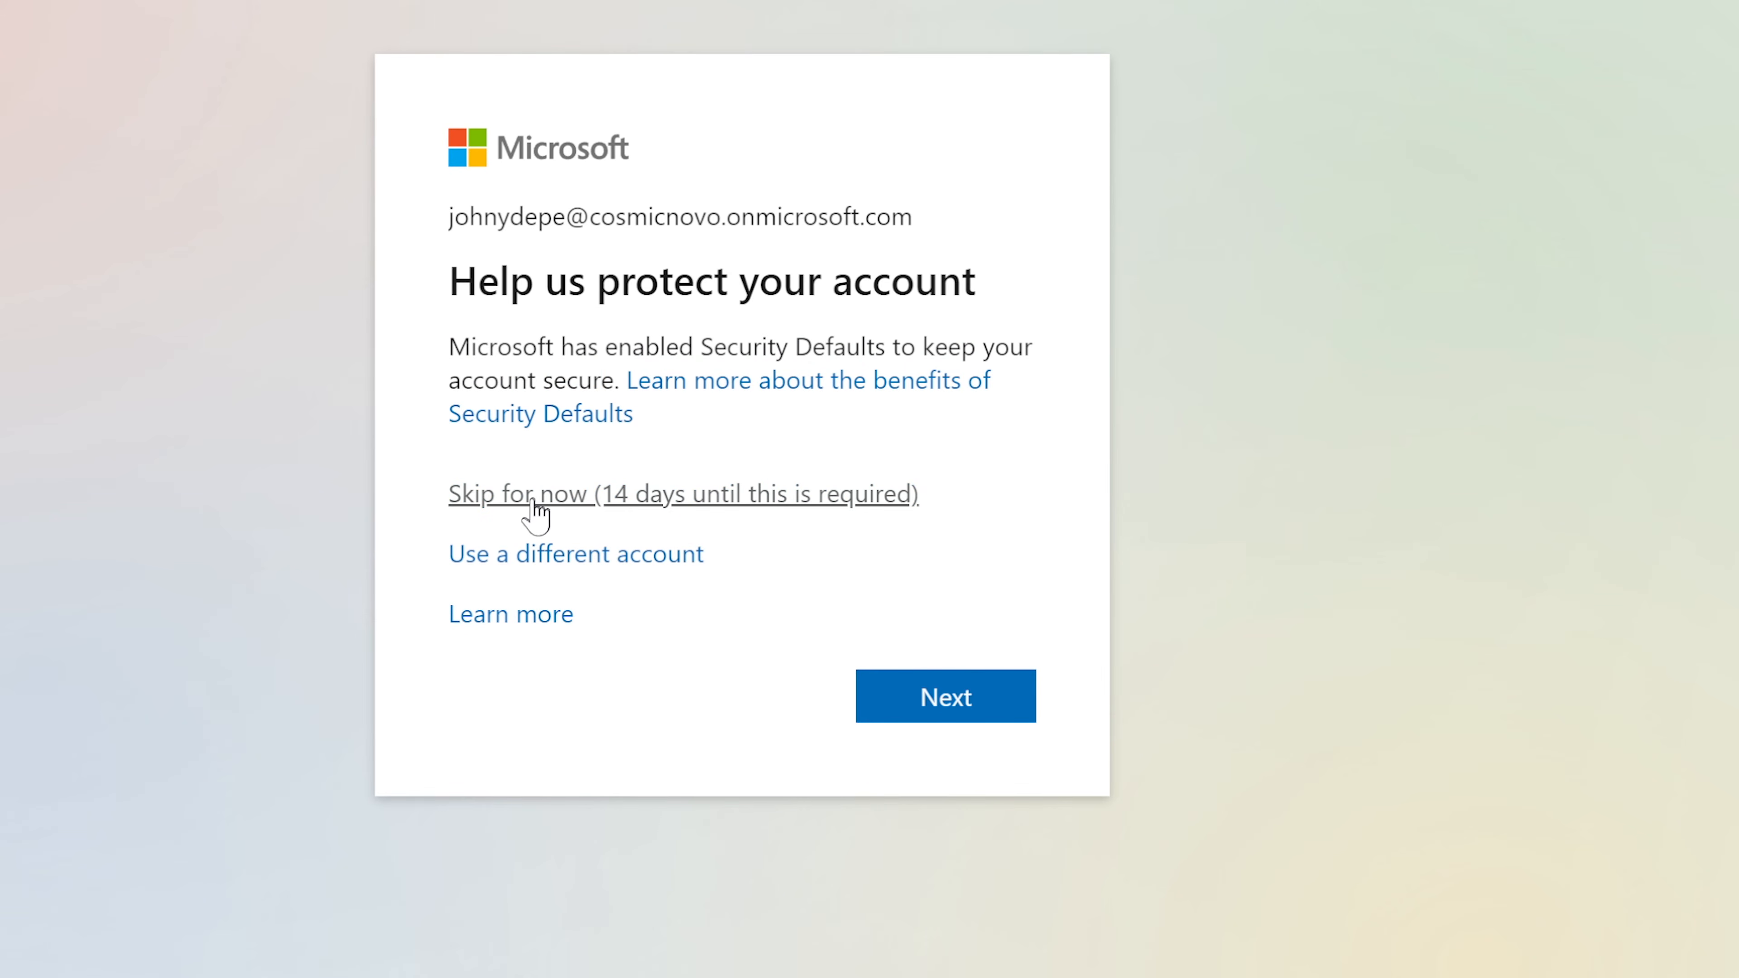
click(740, 505)
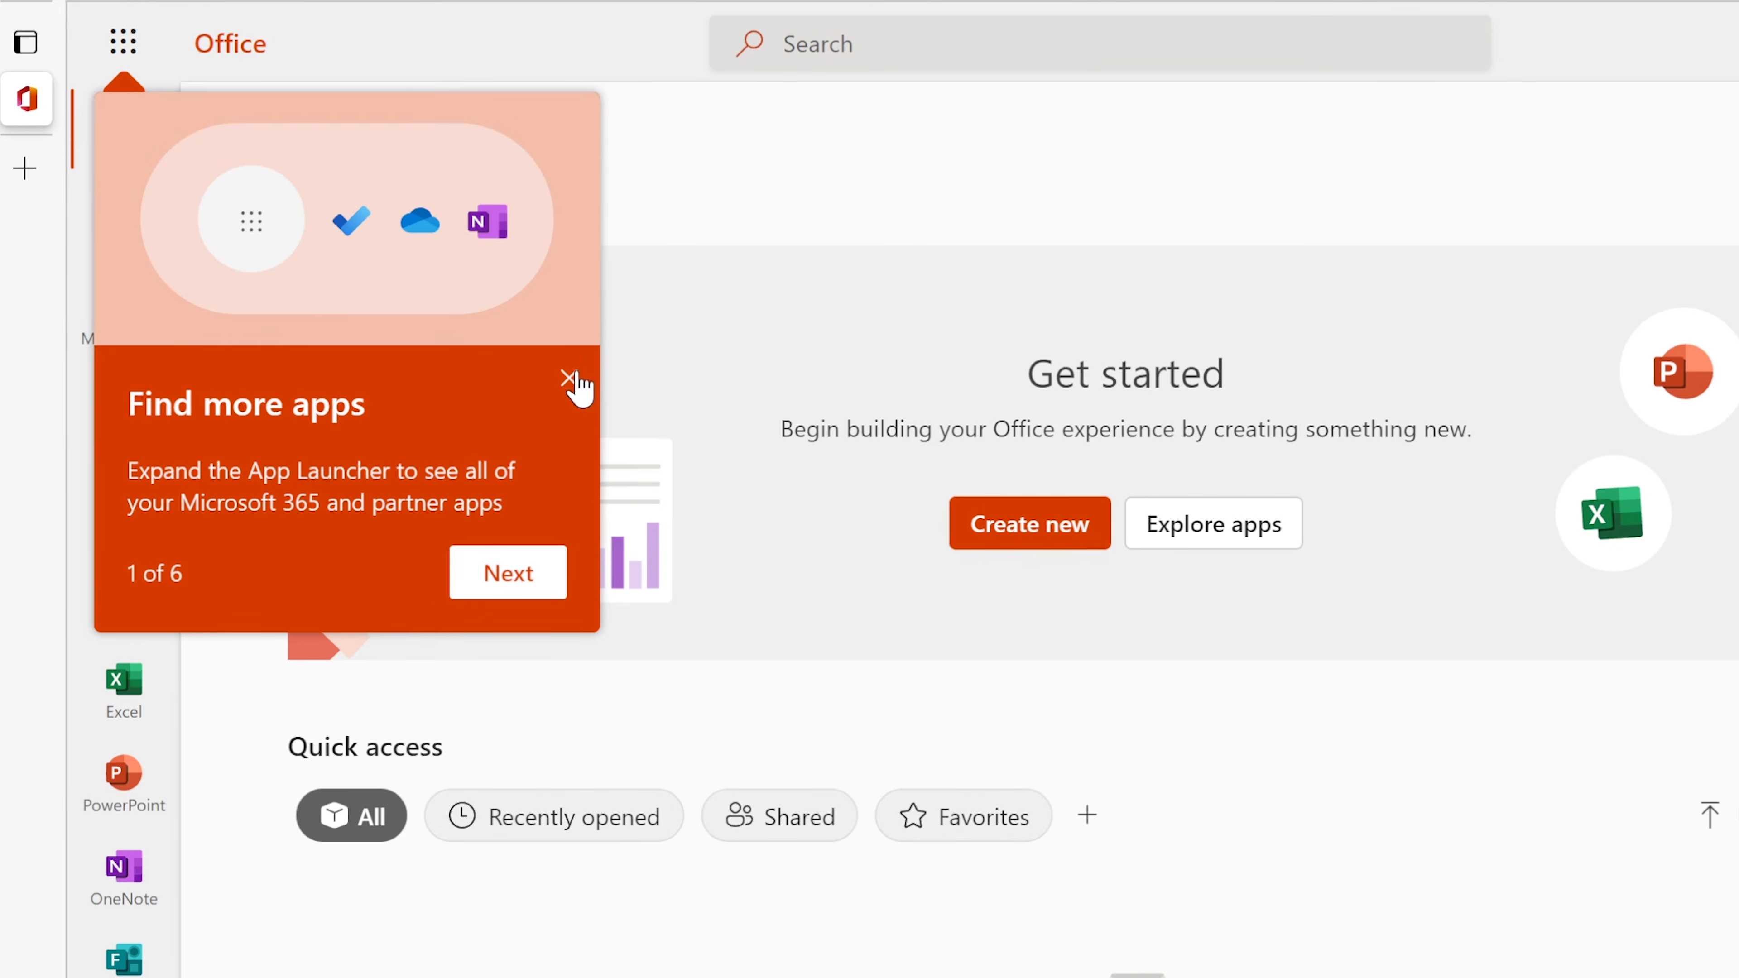
Step: Open Outlook, skipping the security setup again and choosing to stay signed in
click(568, 378)
click(113, 413)
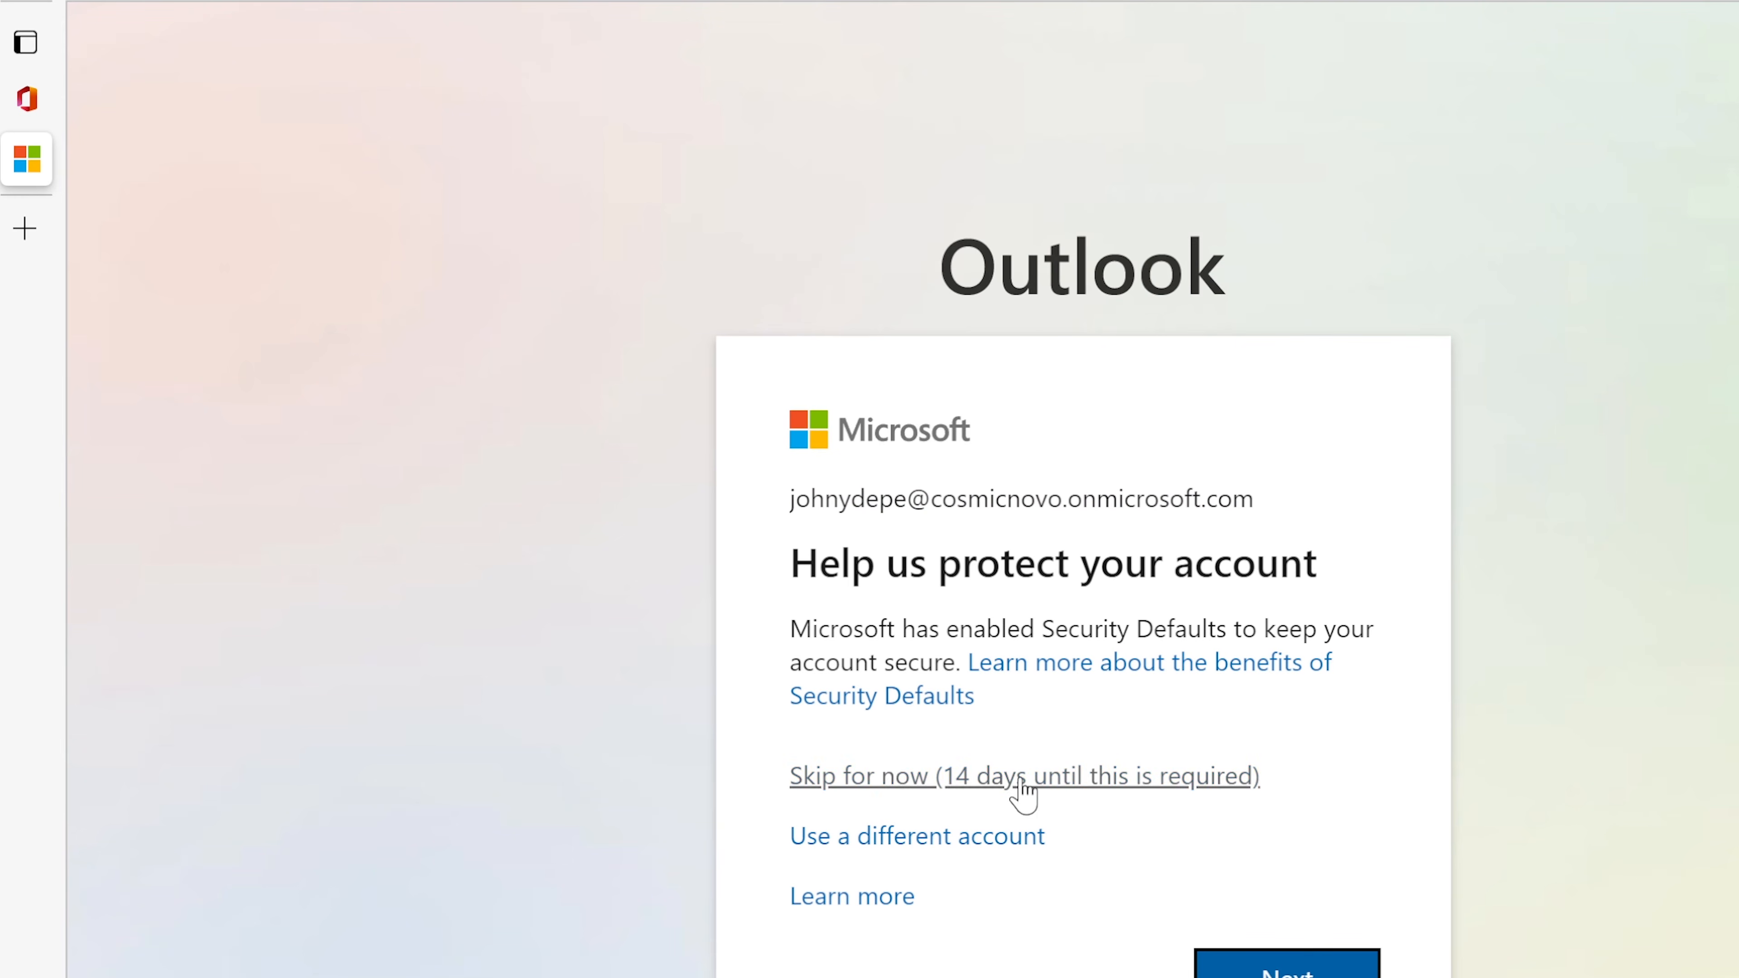
click(1017, 778)
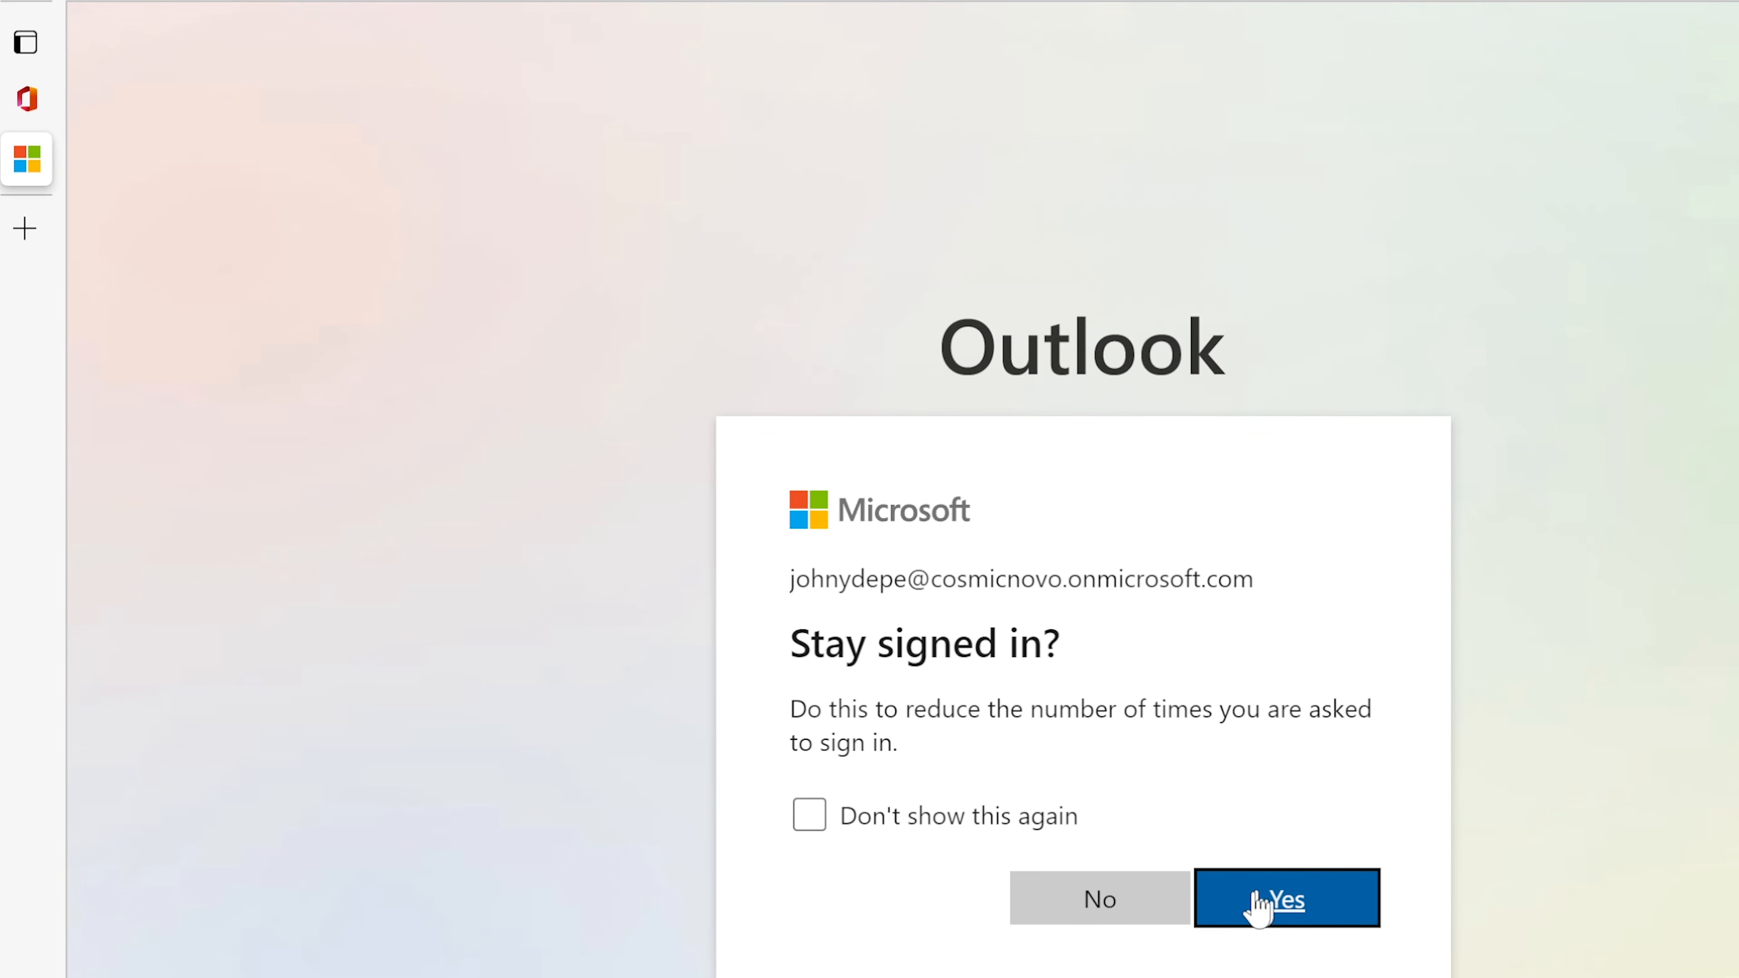
click(1294, 902)
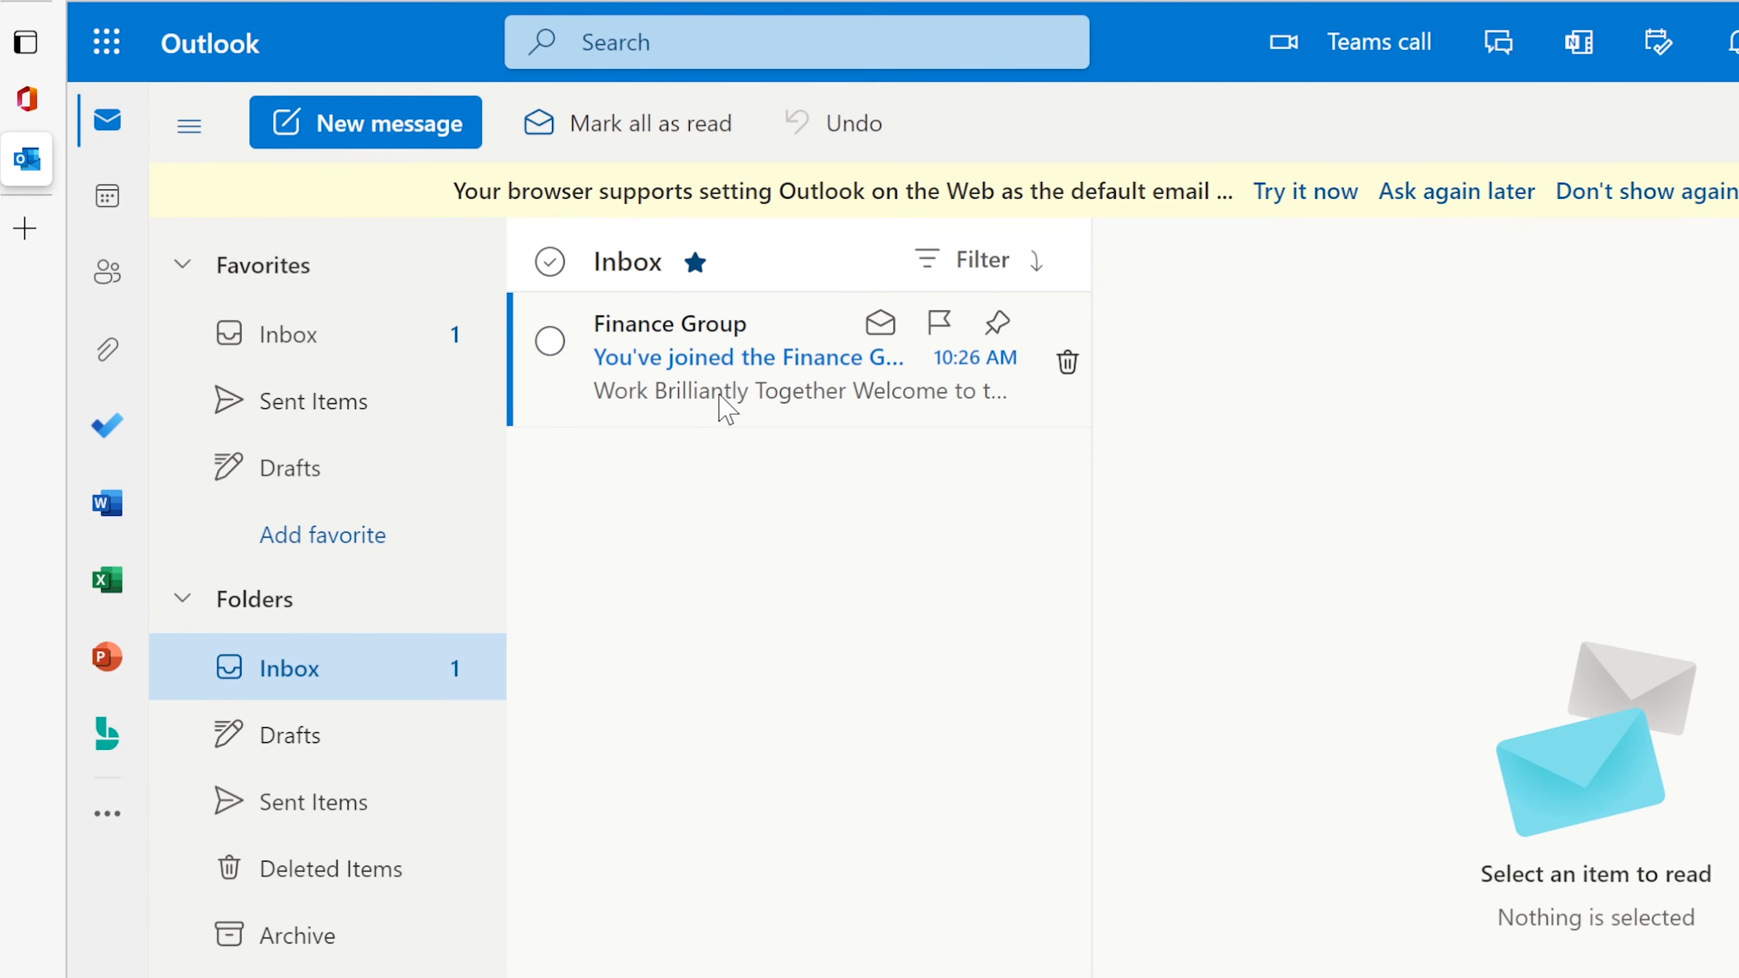
Step: Read the Finance Group welcome email and open the Finance Group group mailbox
click(732, 396)
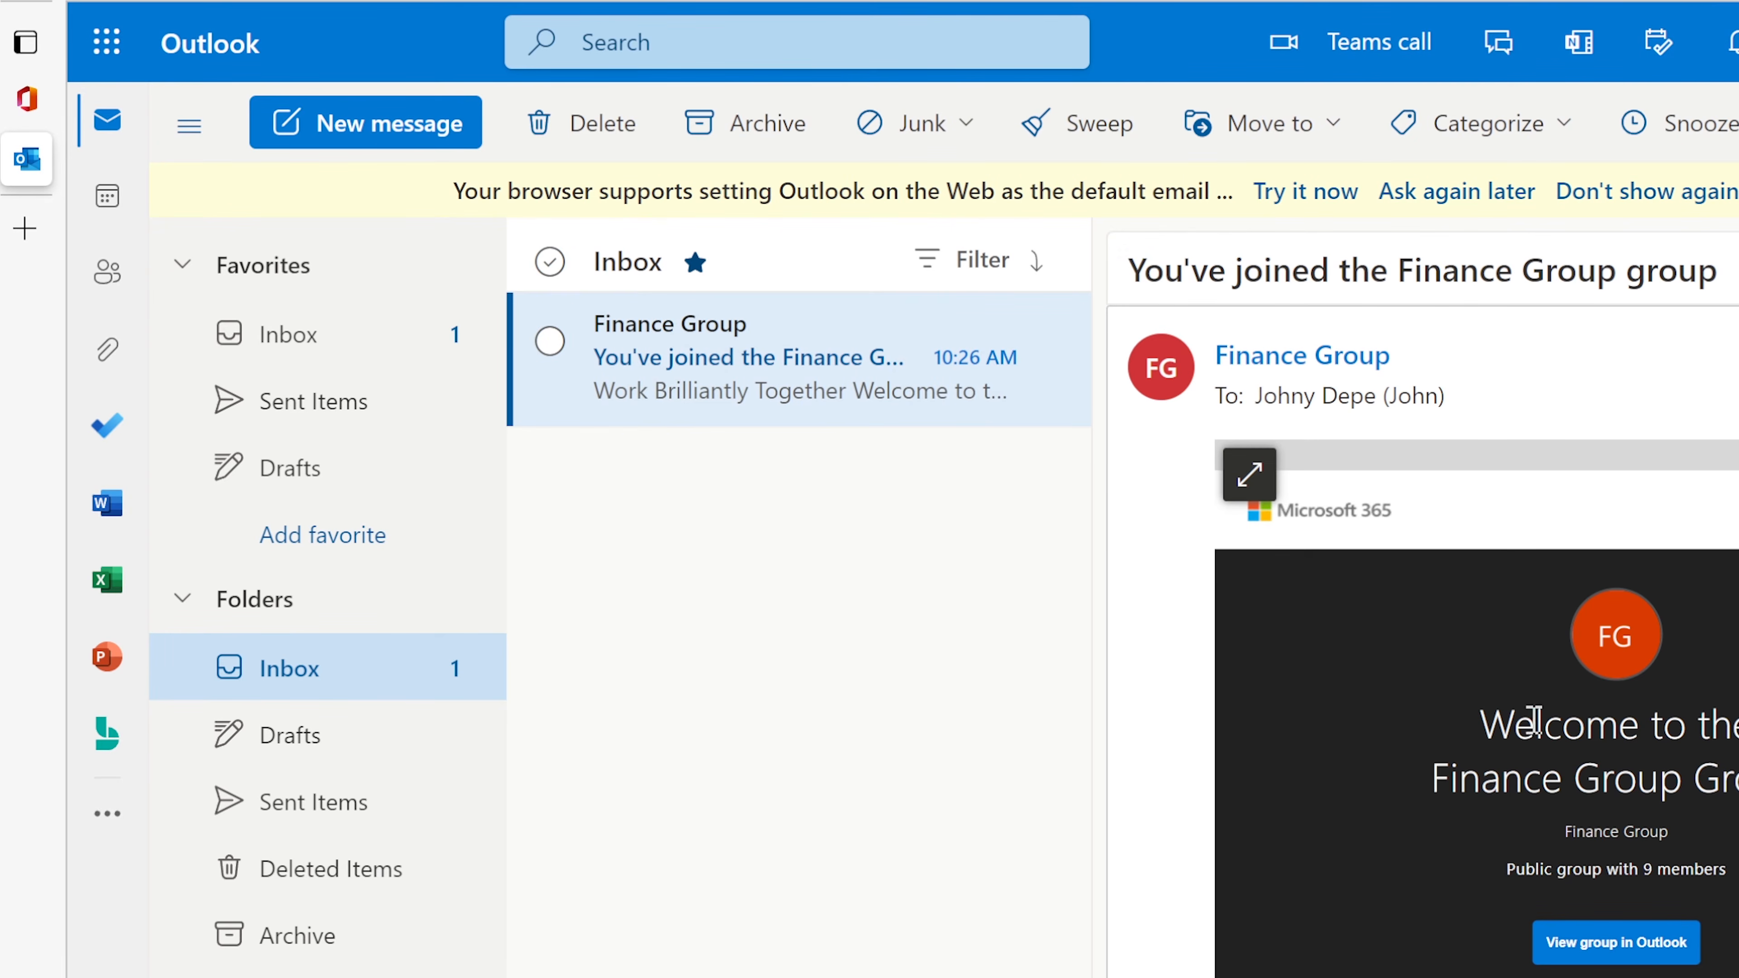
drag(1487, 723, 1736, 781)
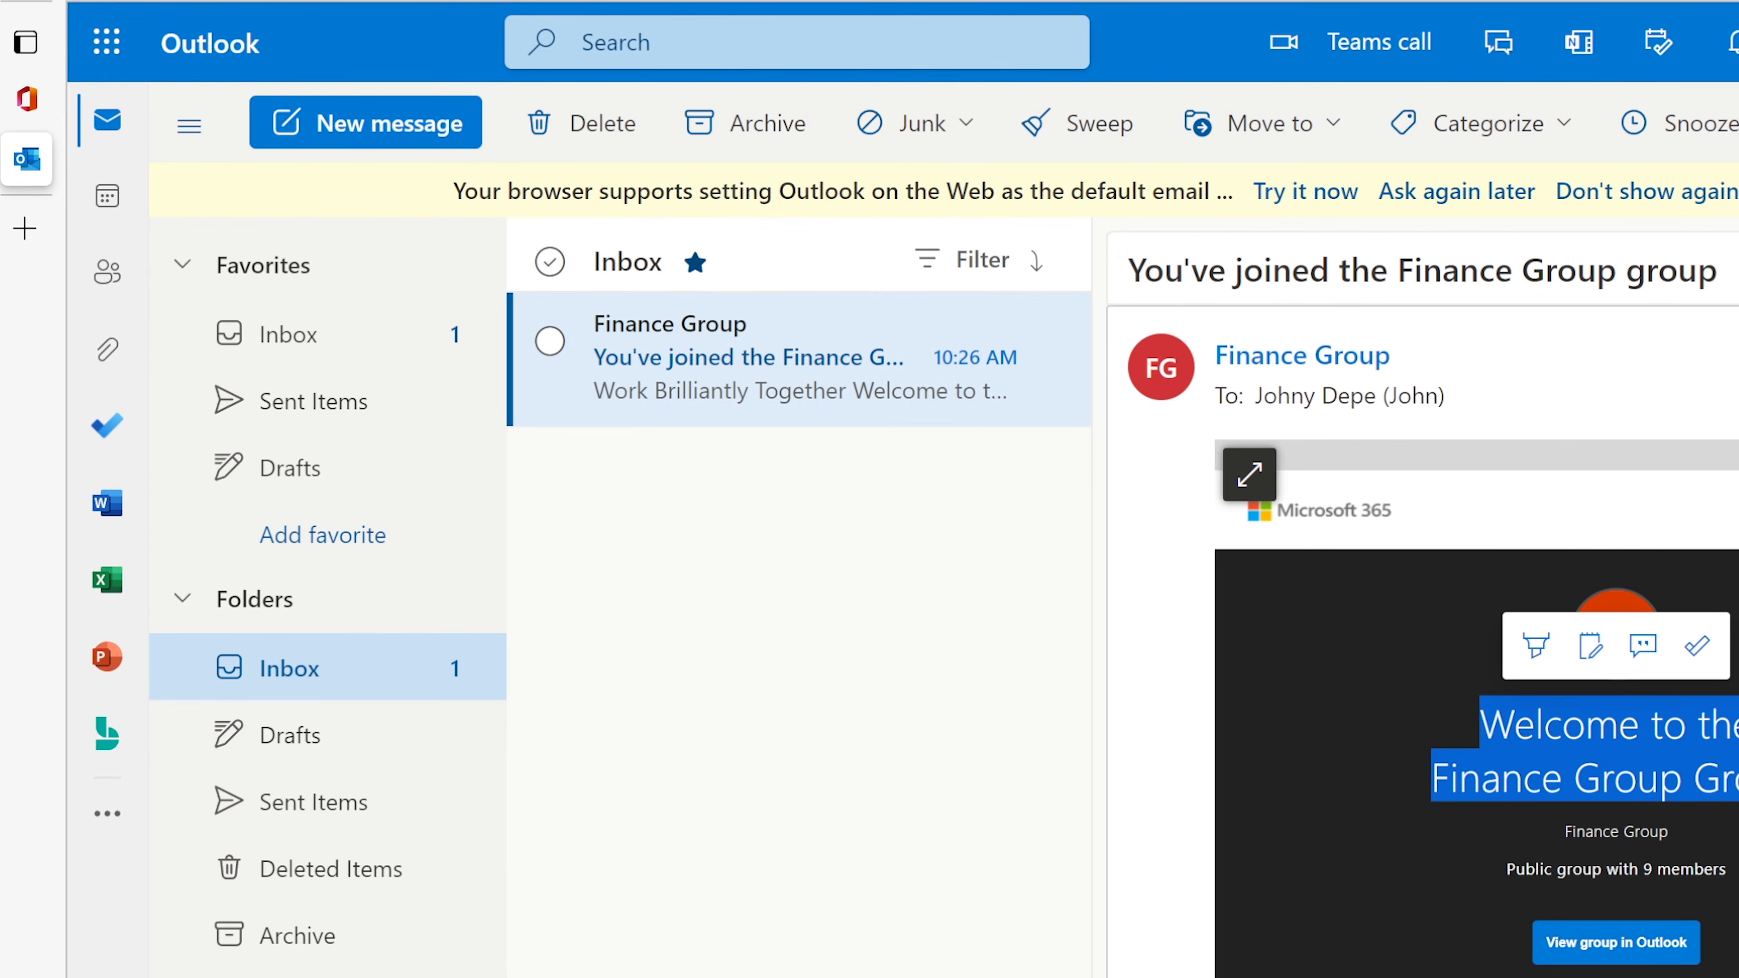
click(1594, 881)
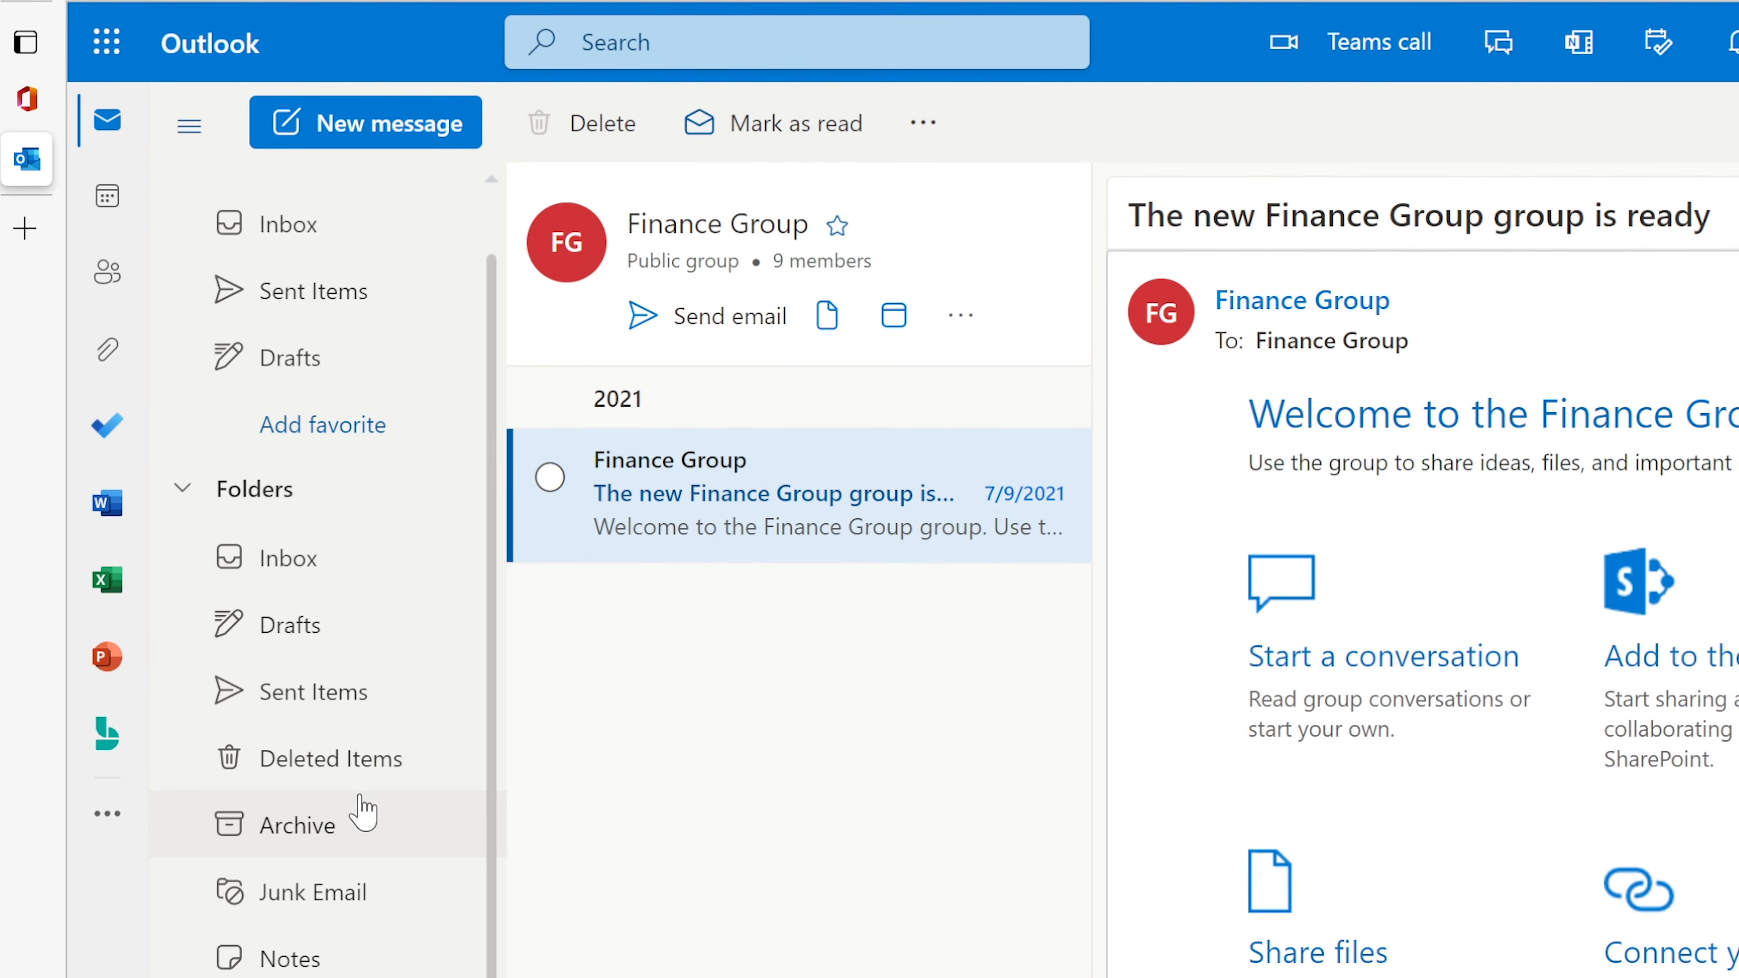
scroll(361, 809, up, 1)
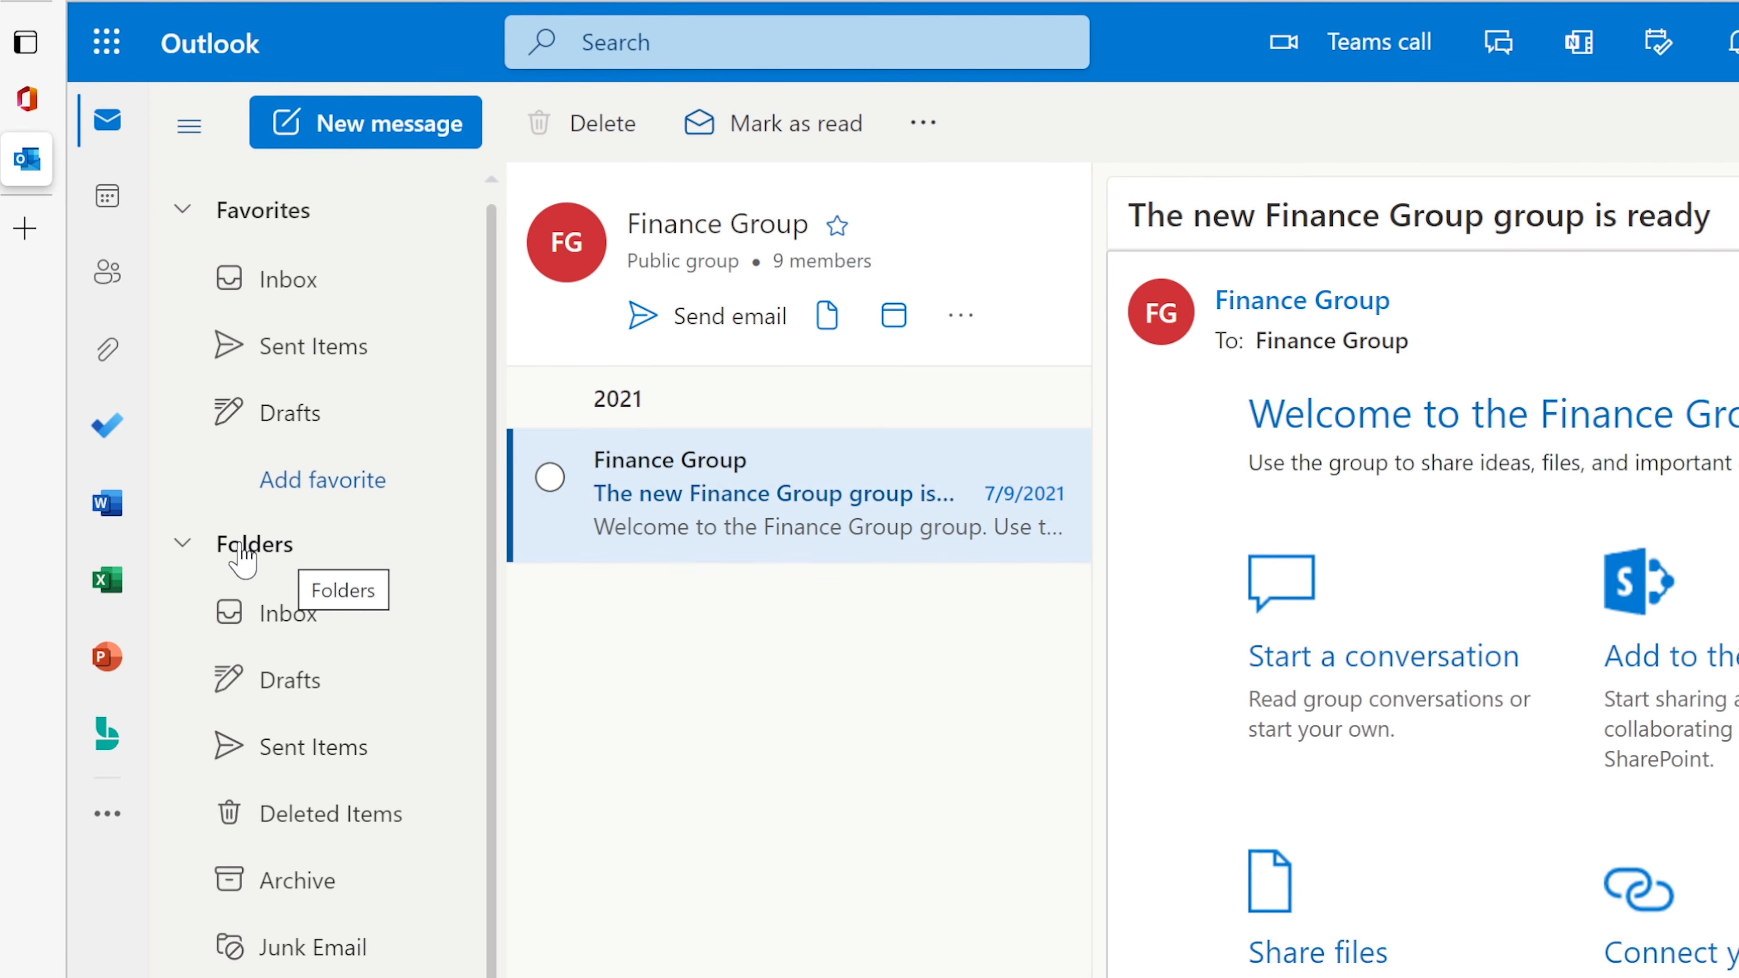
Step: Add Finance Group's shared folder to the mailbox by searching 'finance'
right_click(250, 553)
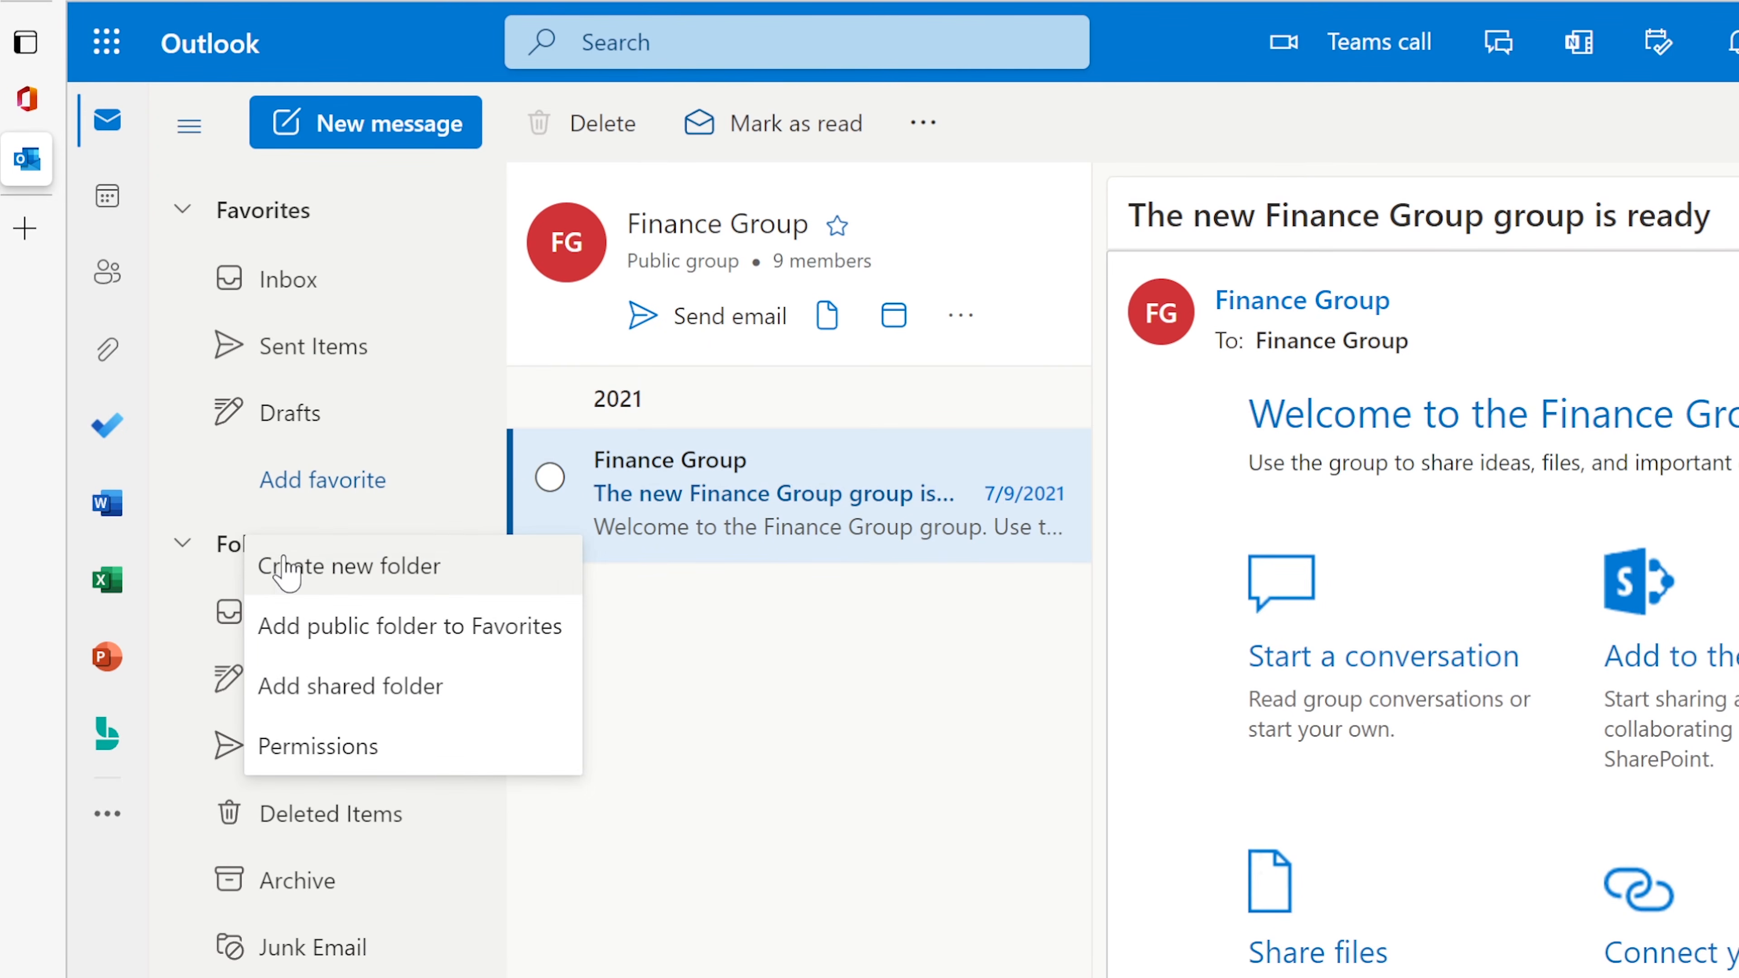
click(779, 754)
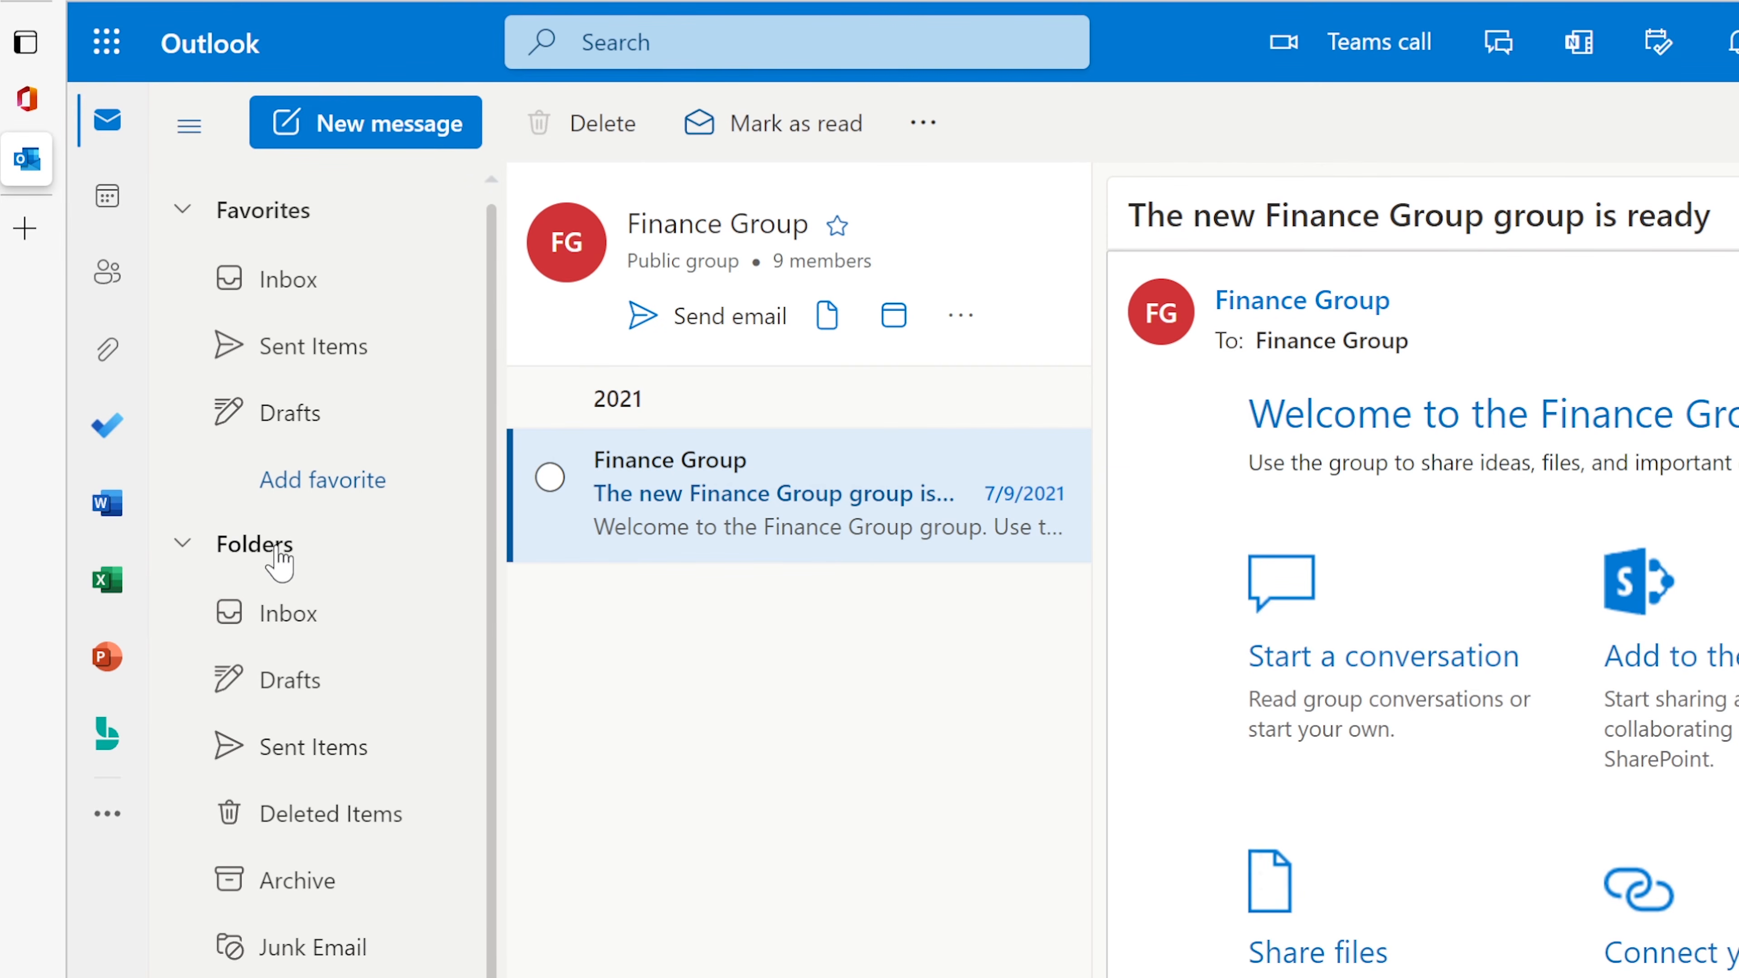
right_click(264, 557)
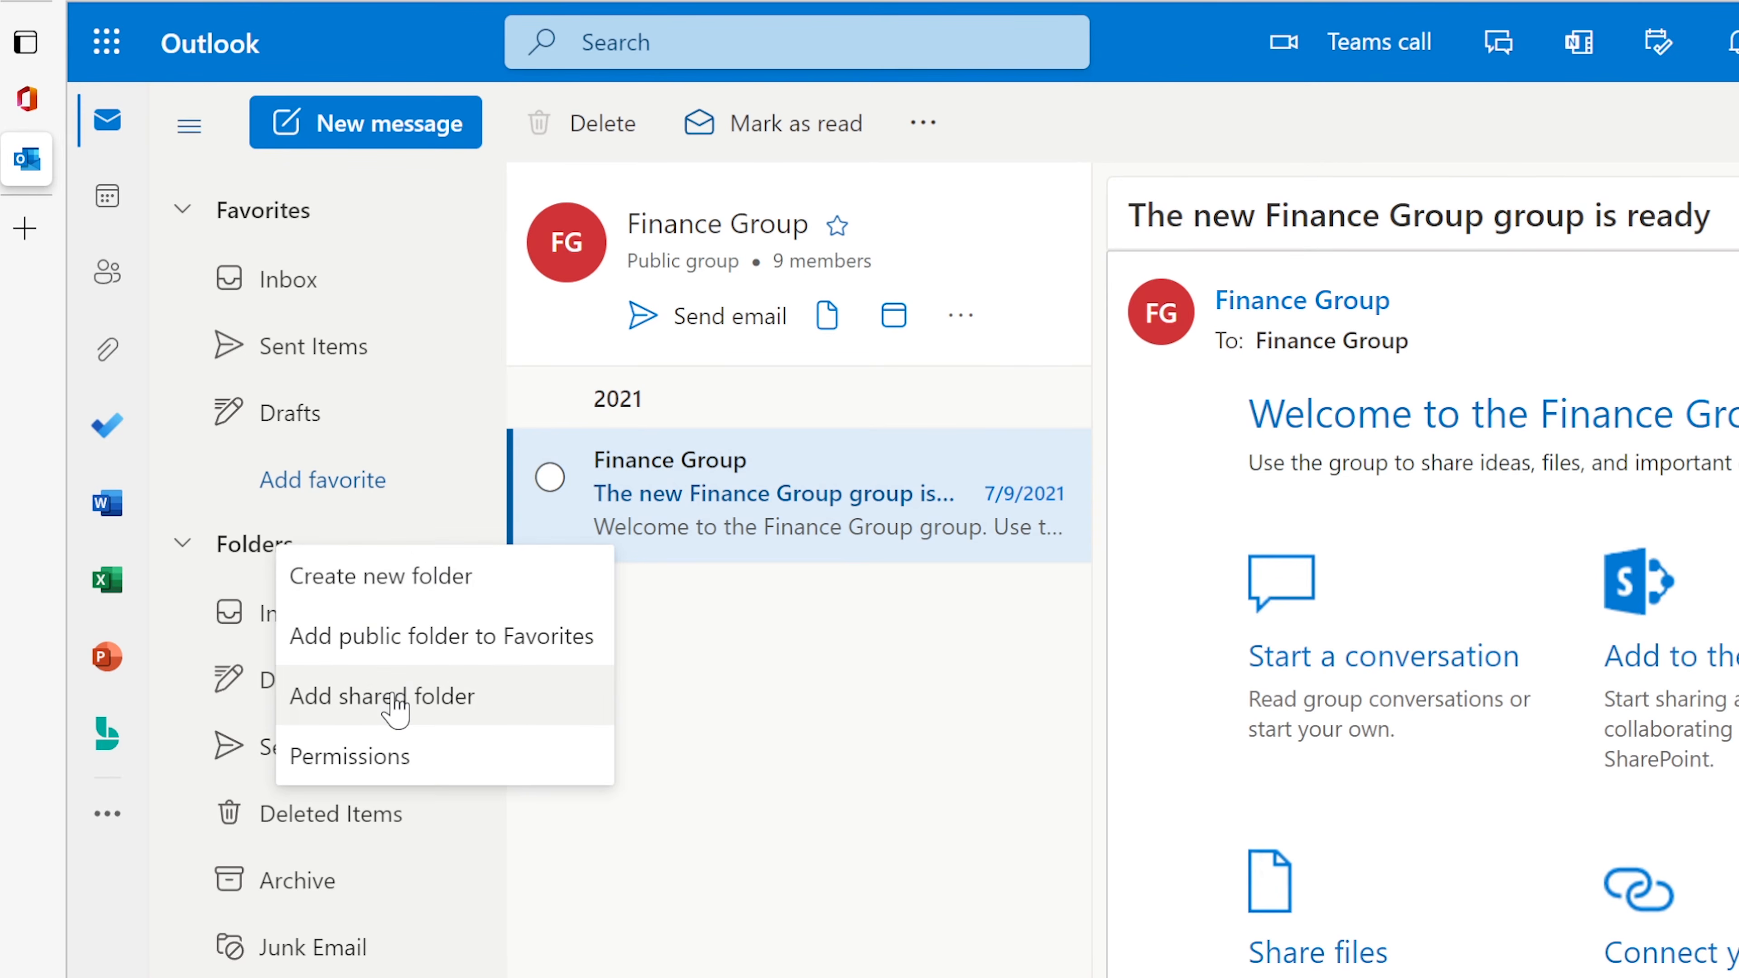
click(396, 710)
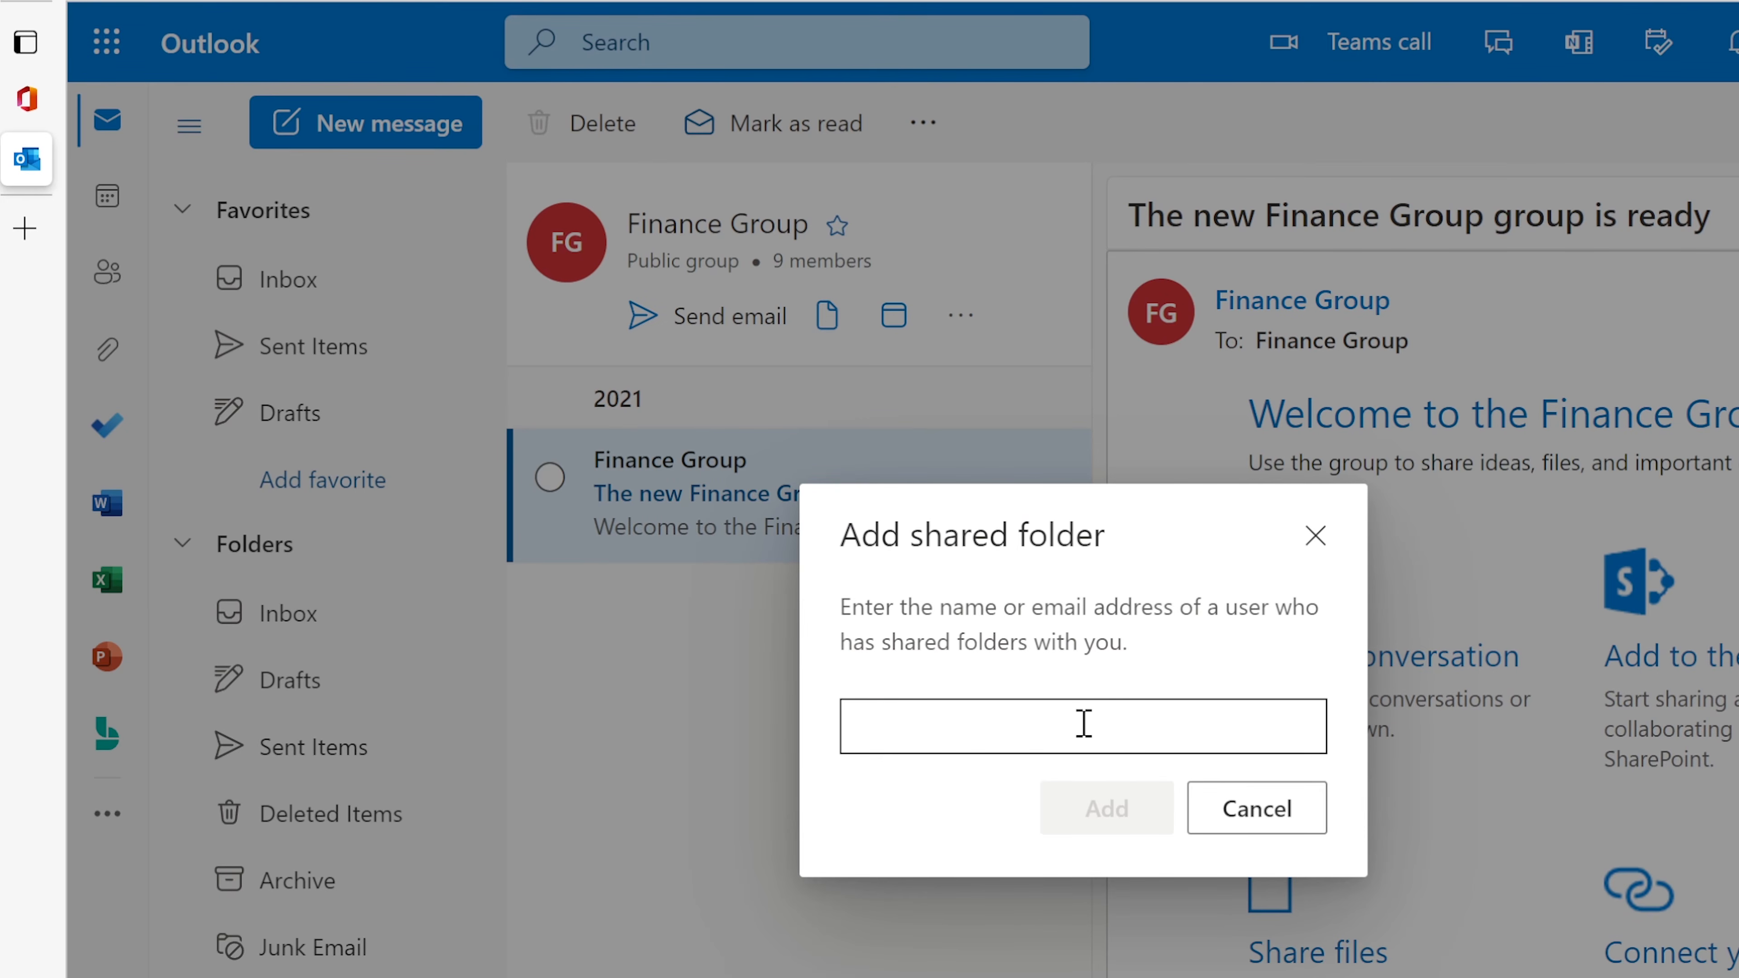
click(1084, 723)
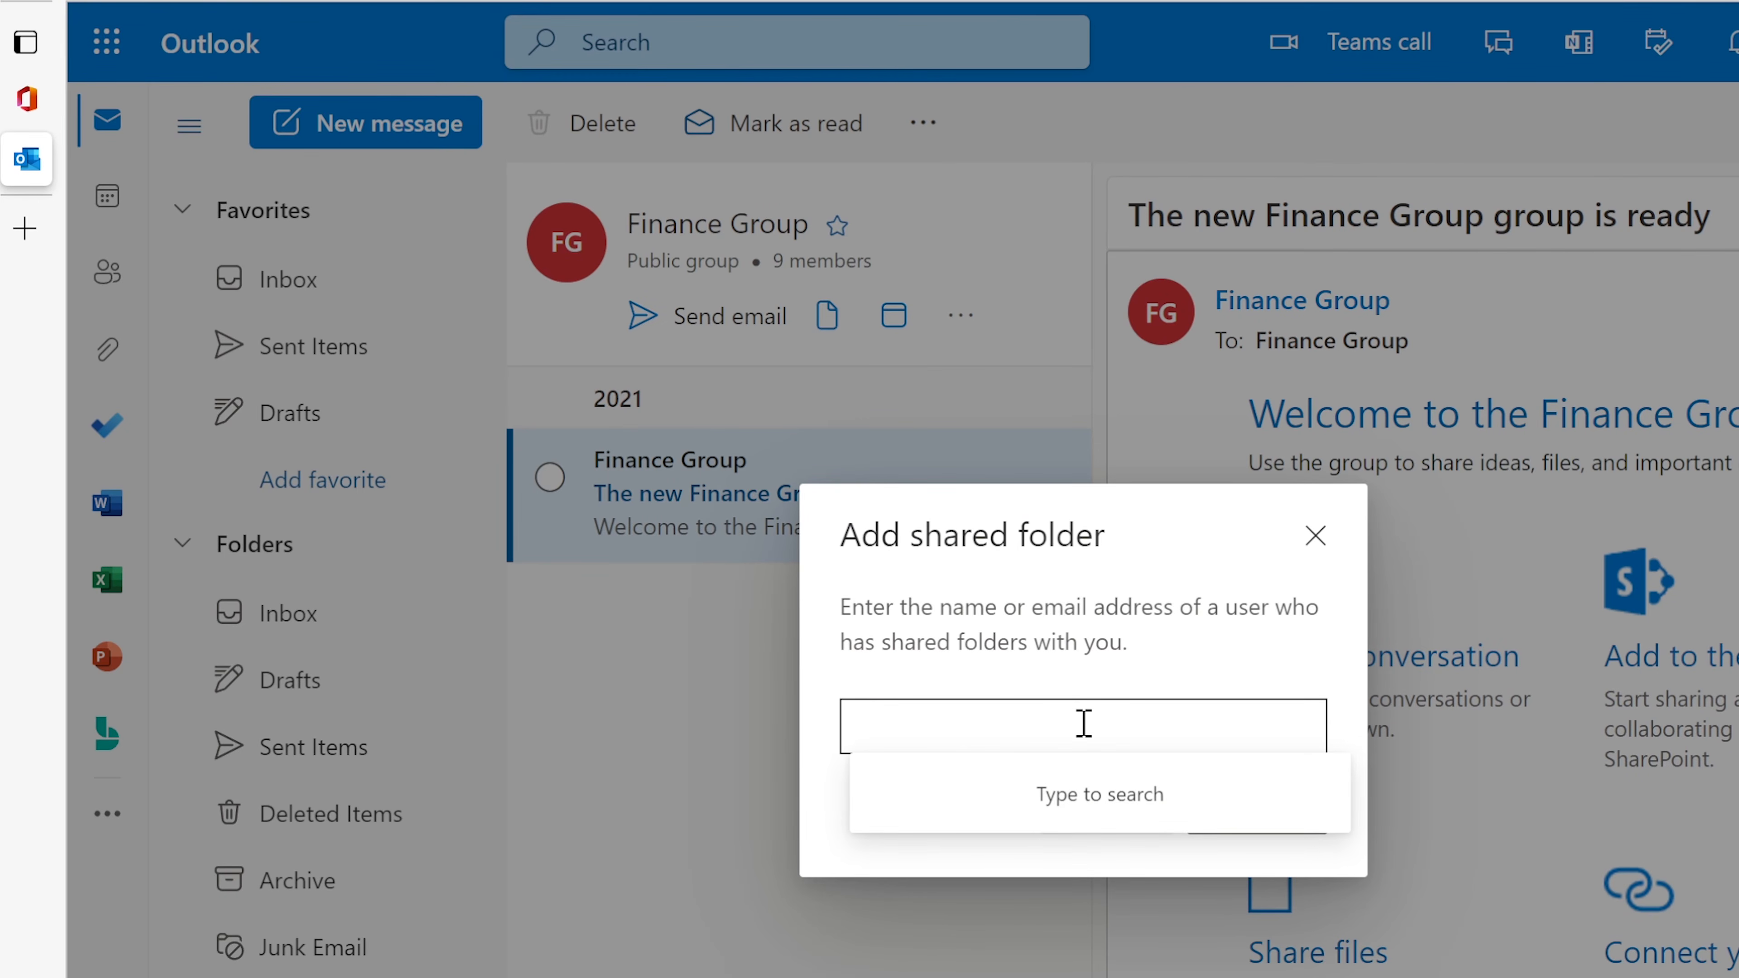
text(finance)
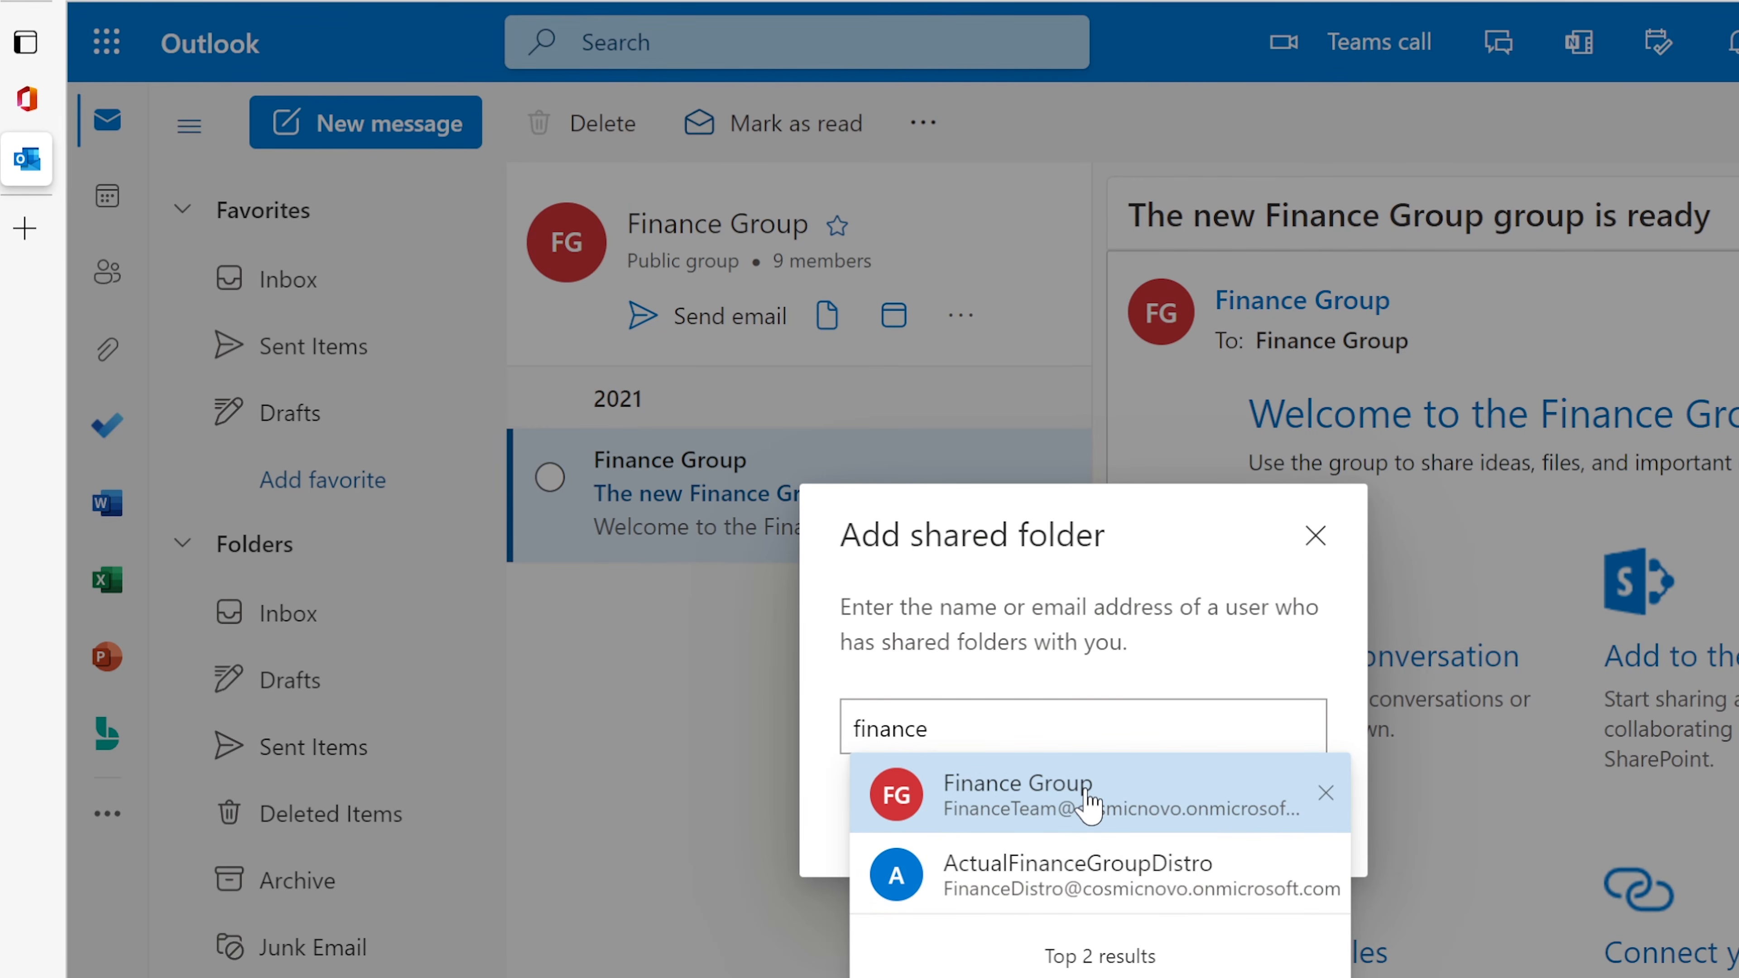
click(1089, 805)
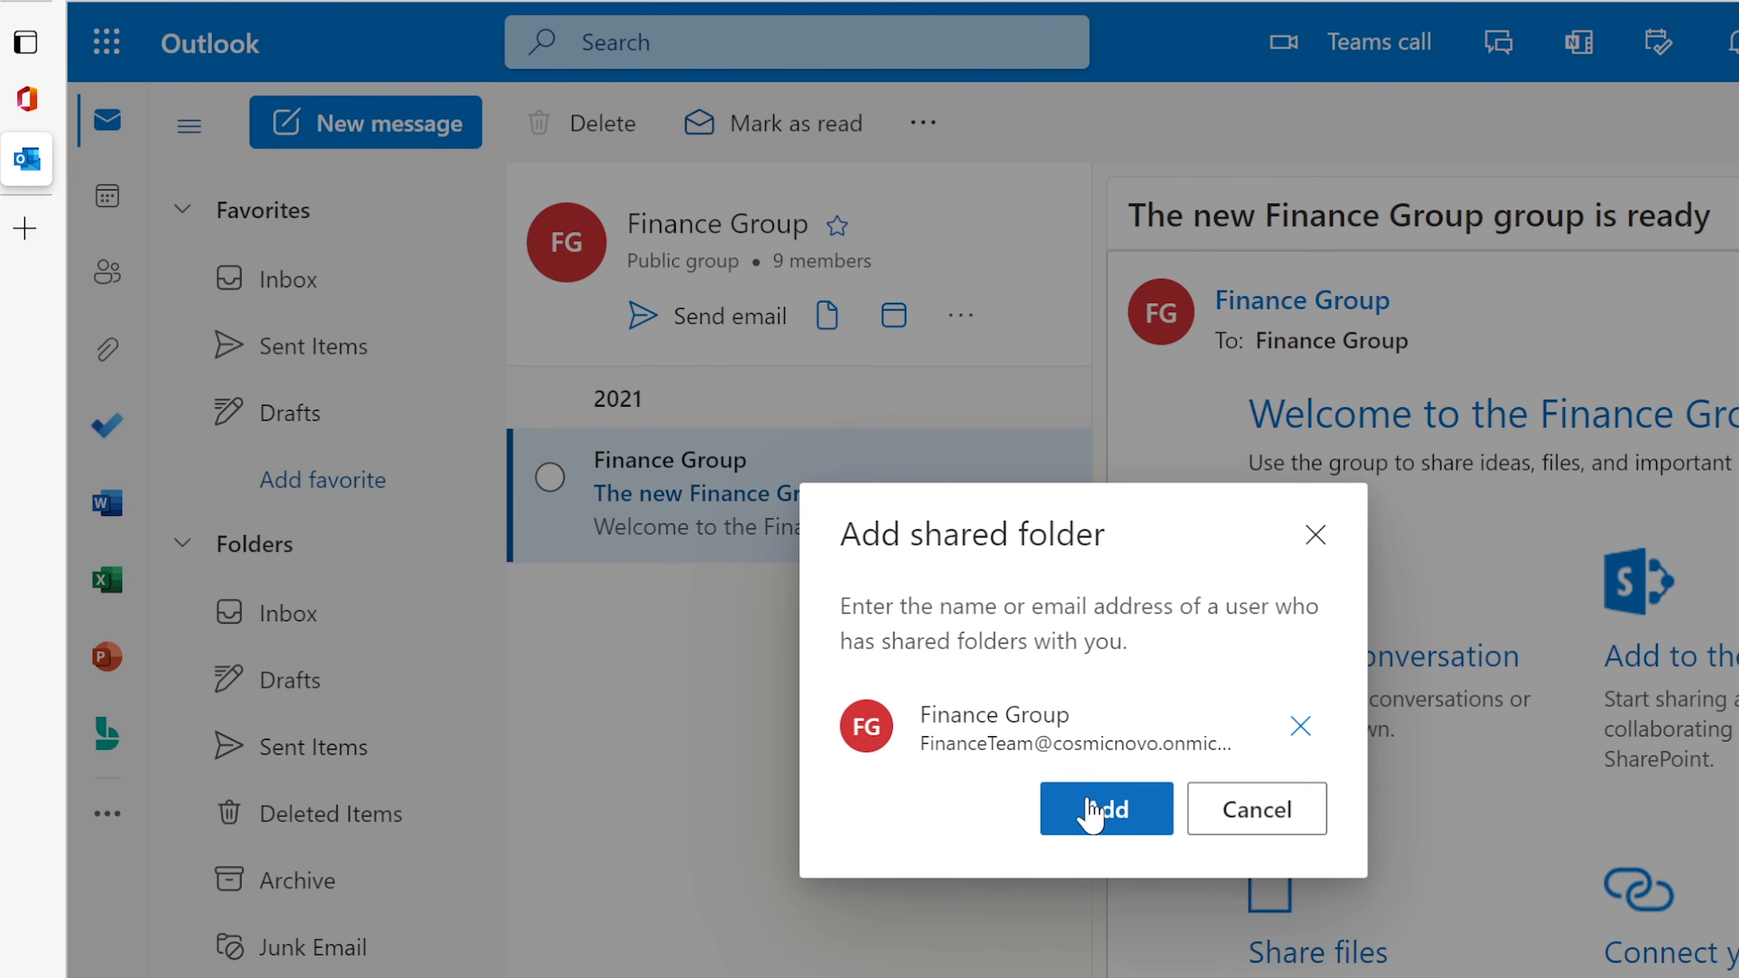
click(1093, 821)
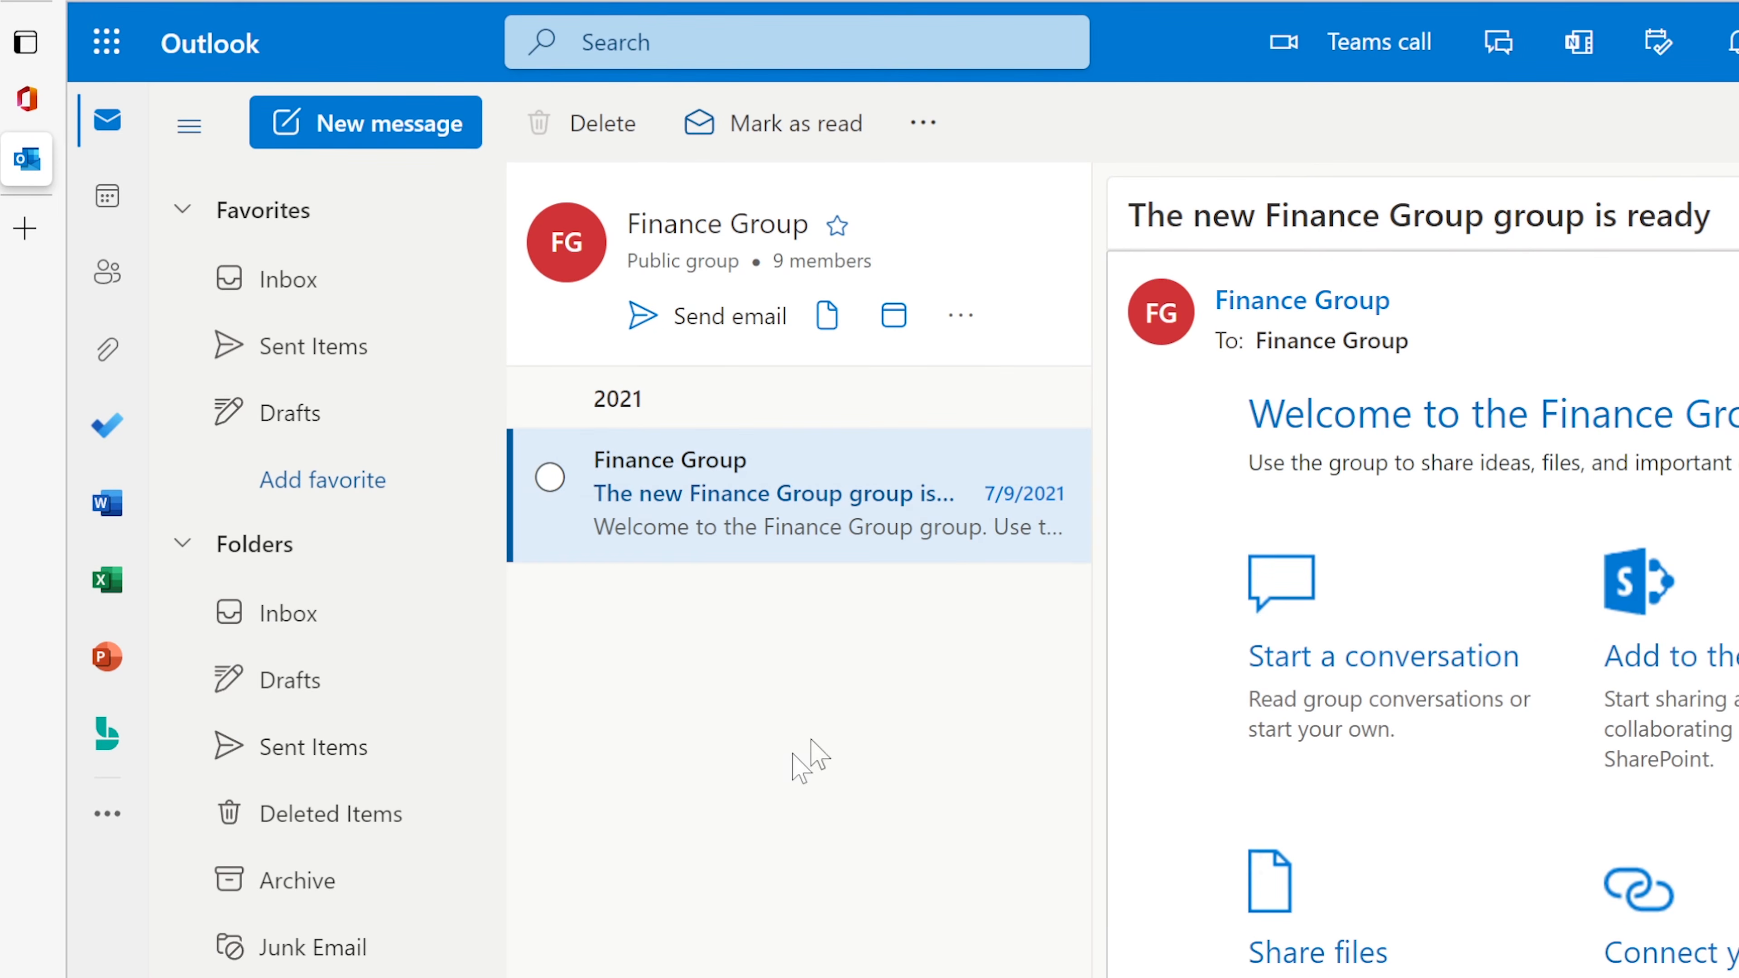
Step: Open the Finance Group Inbox and its welcome message
scroll(333, 919, down, 2)
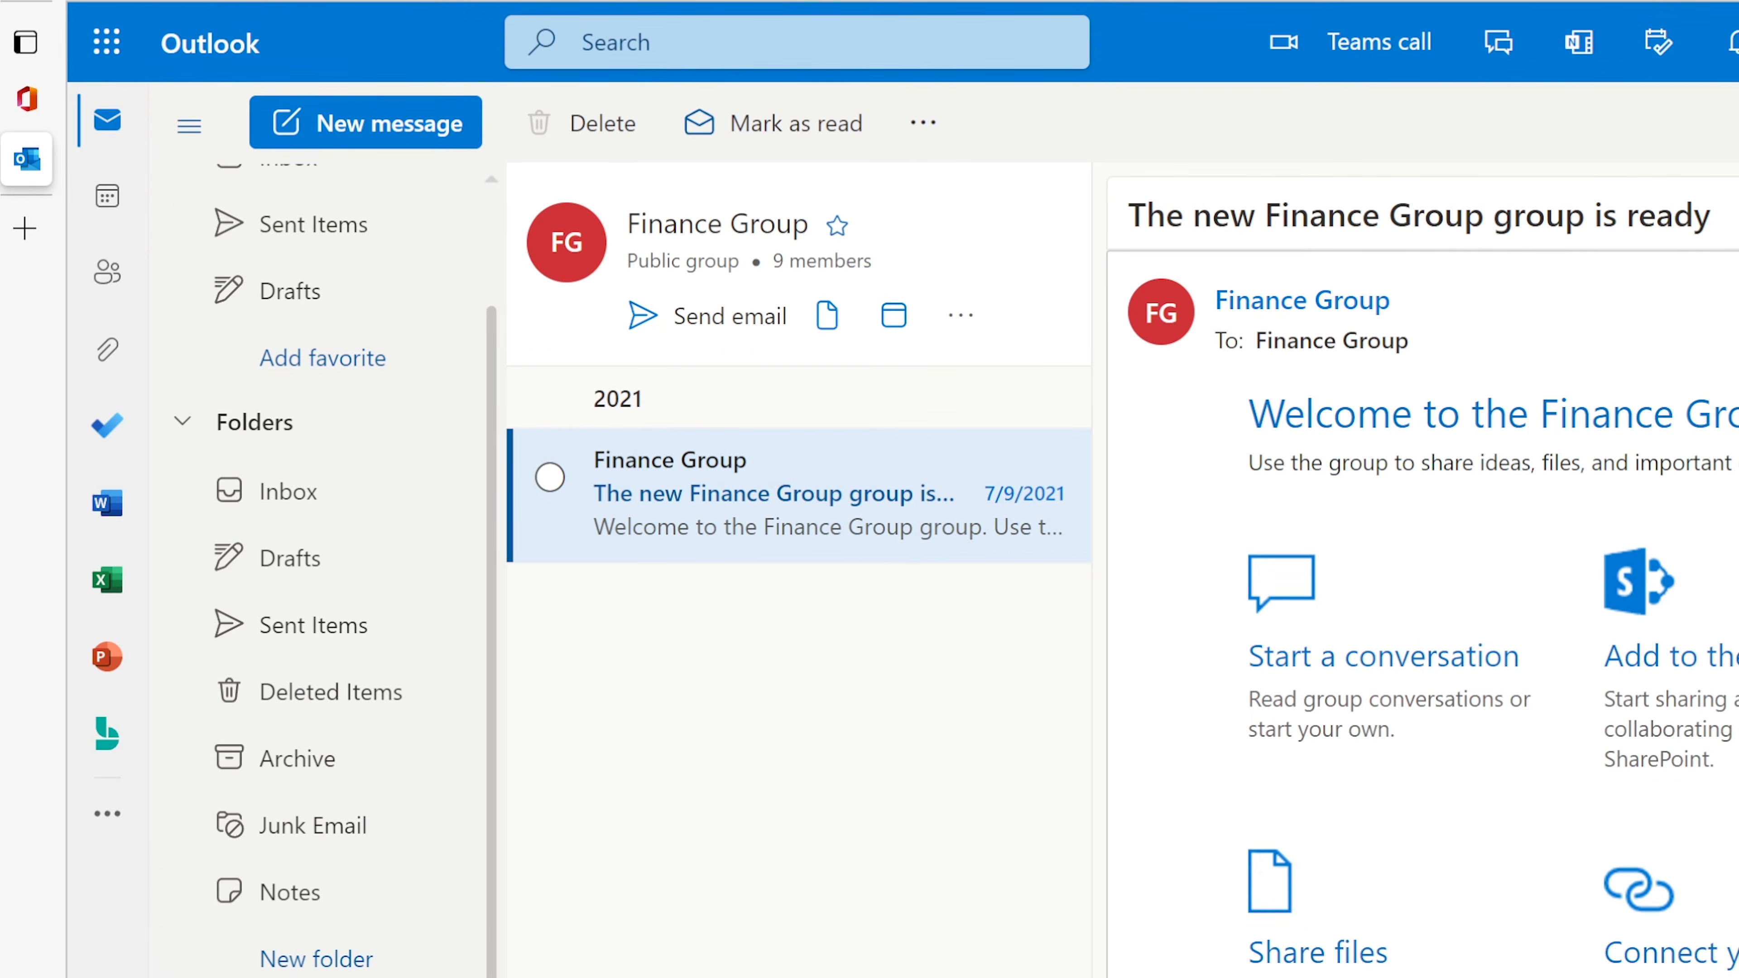
scroll(334, 918, down, 5)
click(319, 937)
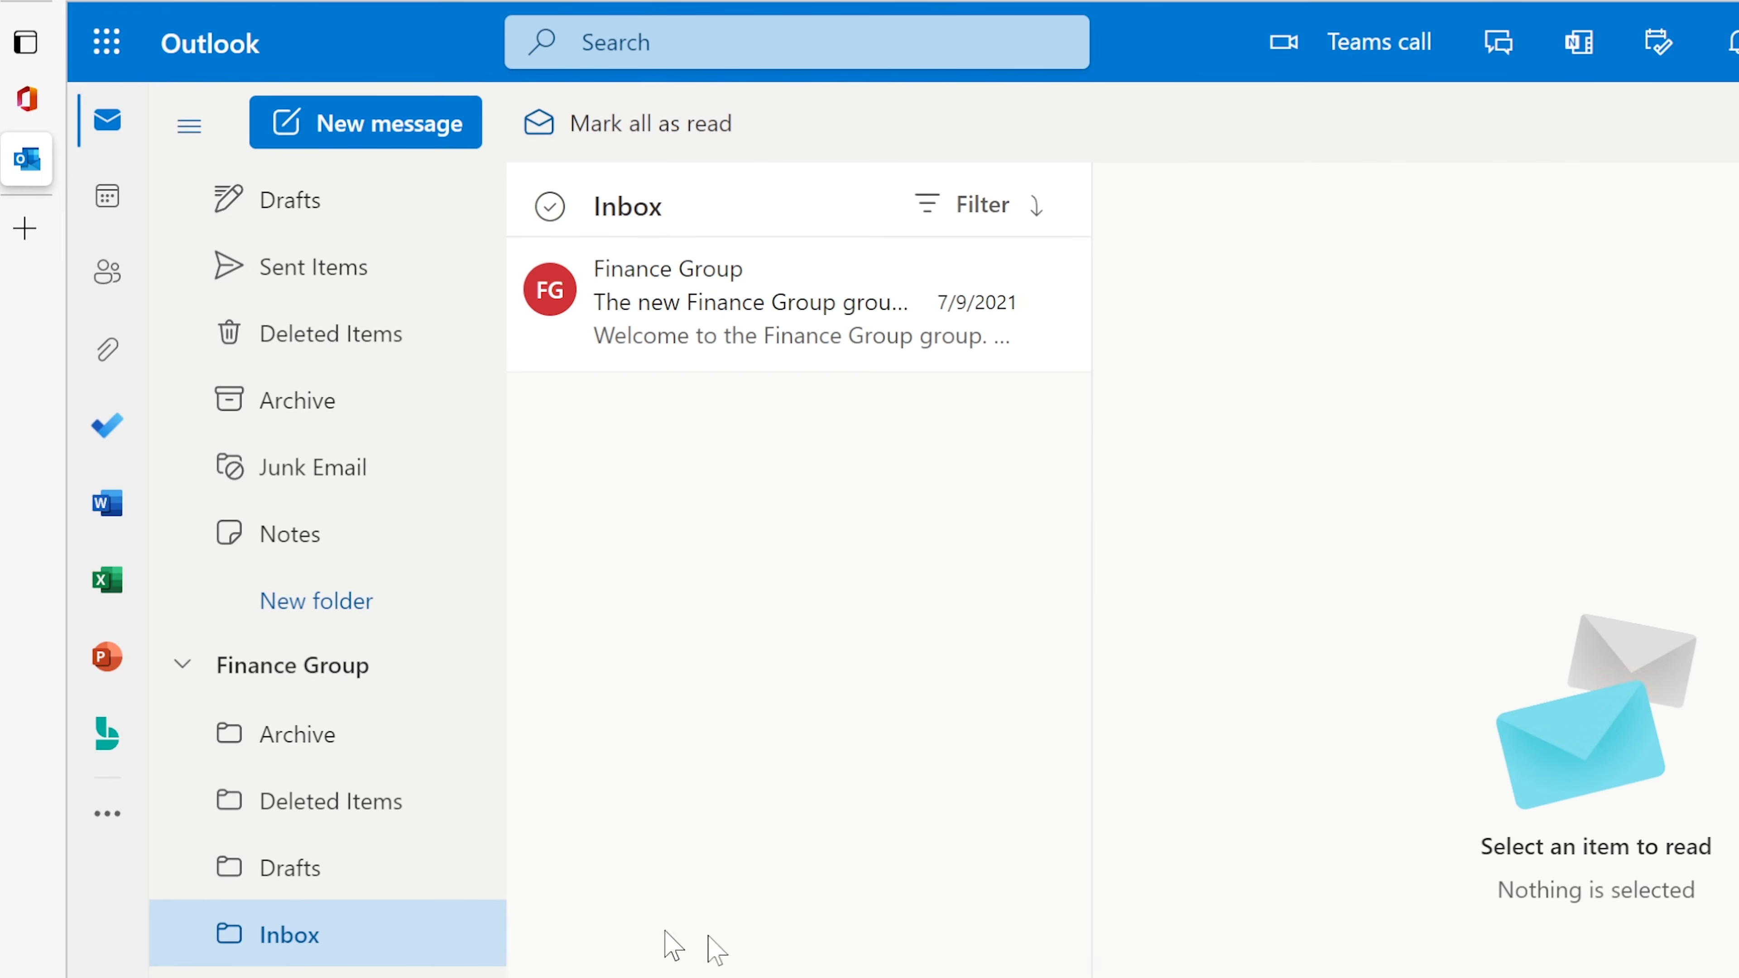
click(765, 311)
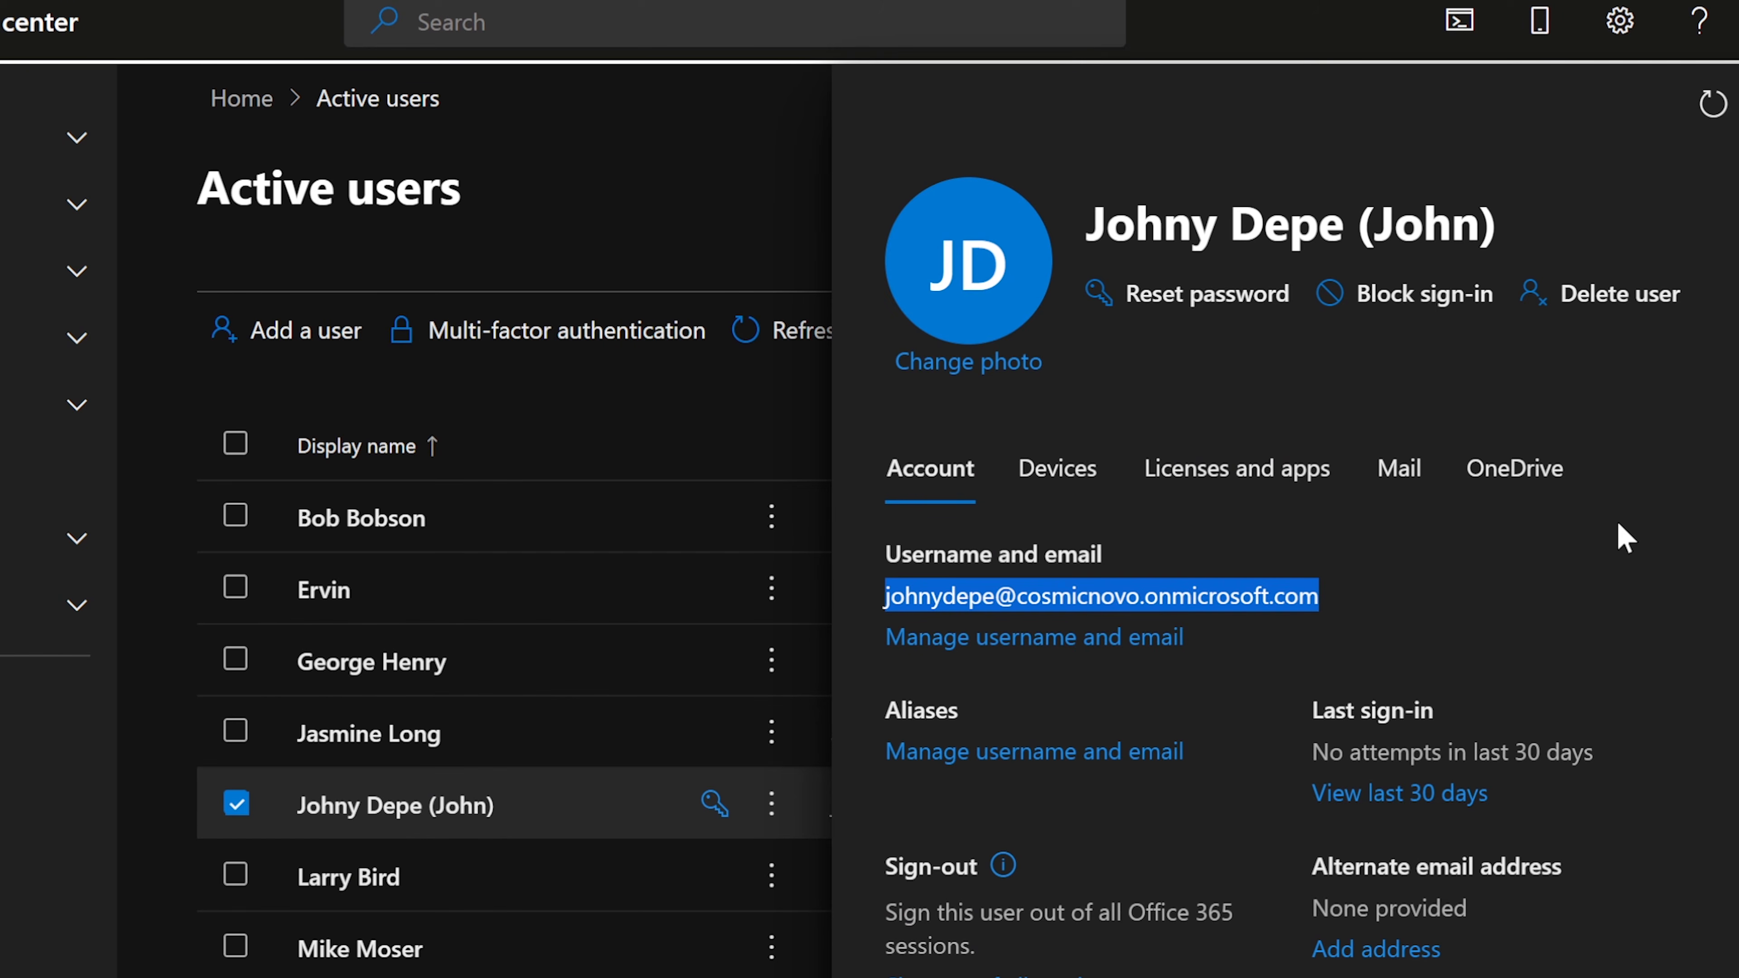
Step: Review the new user's Mail tab settings, then their OneDrive tab settings
click(1612, 604)
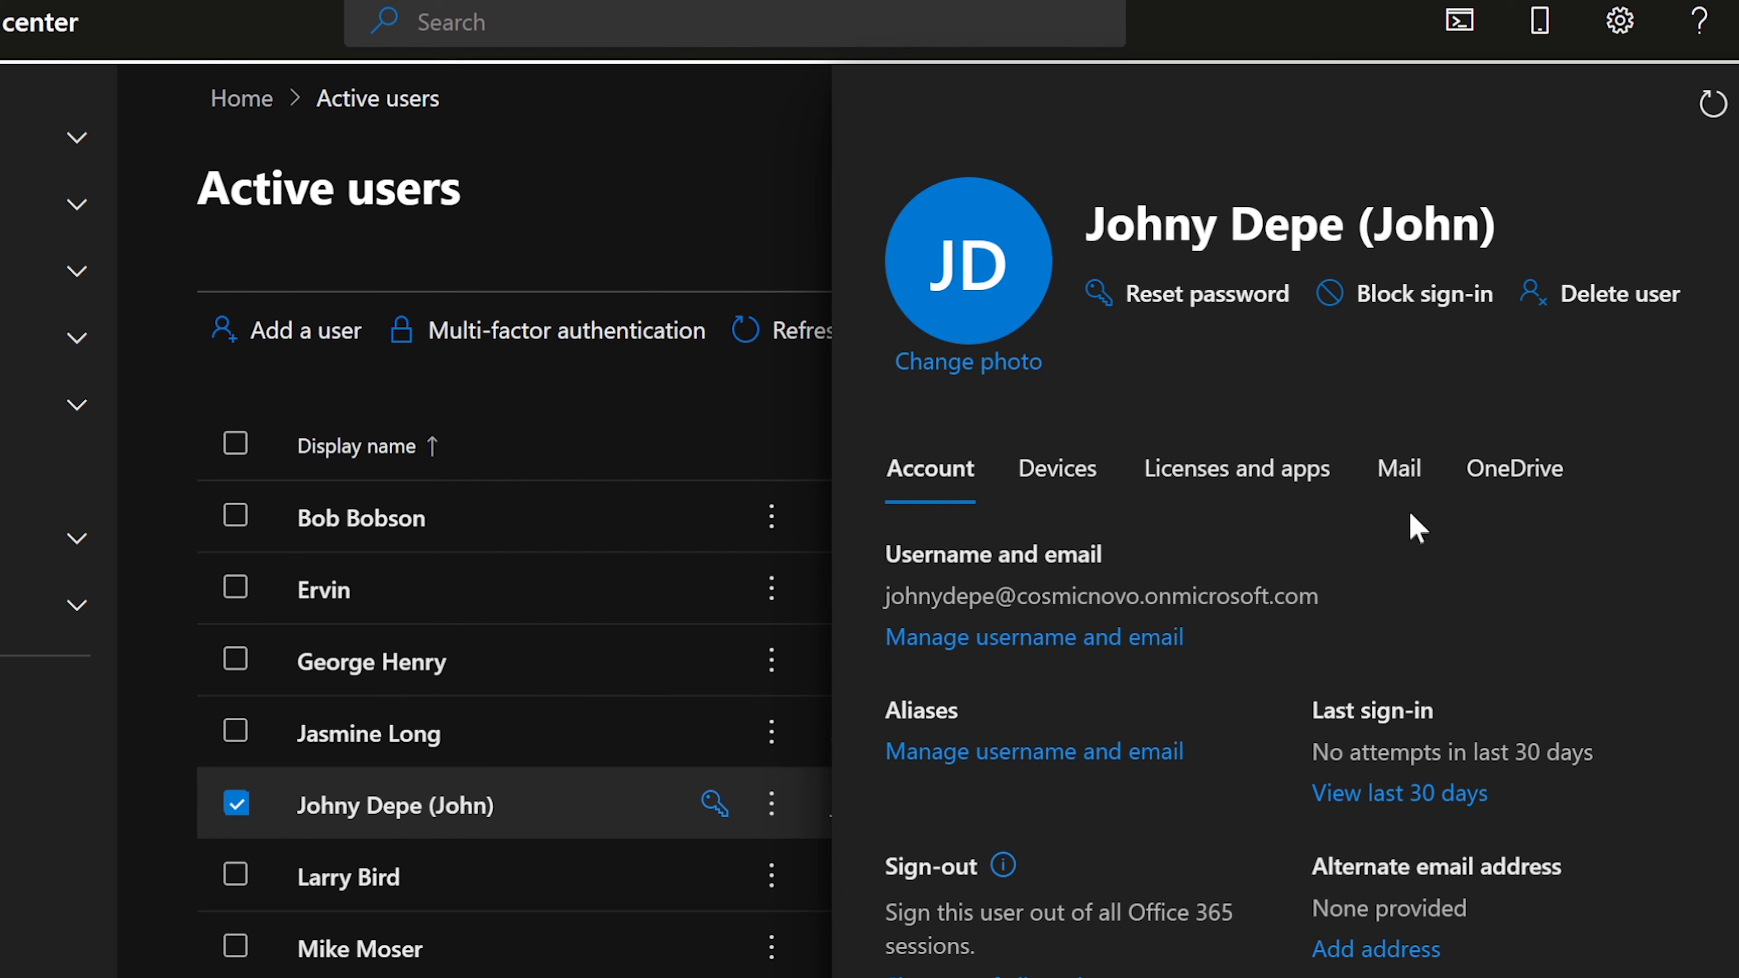
click(1410, 483)
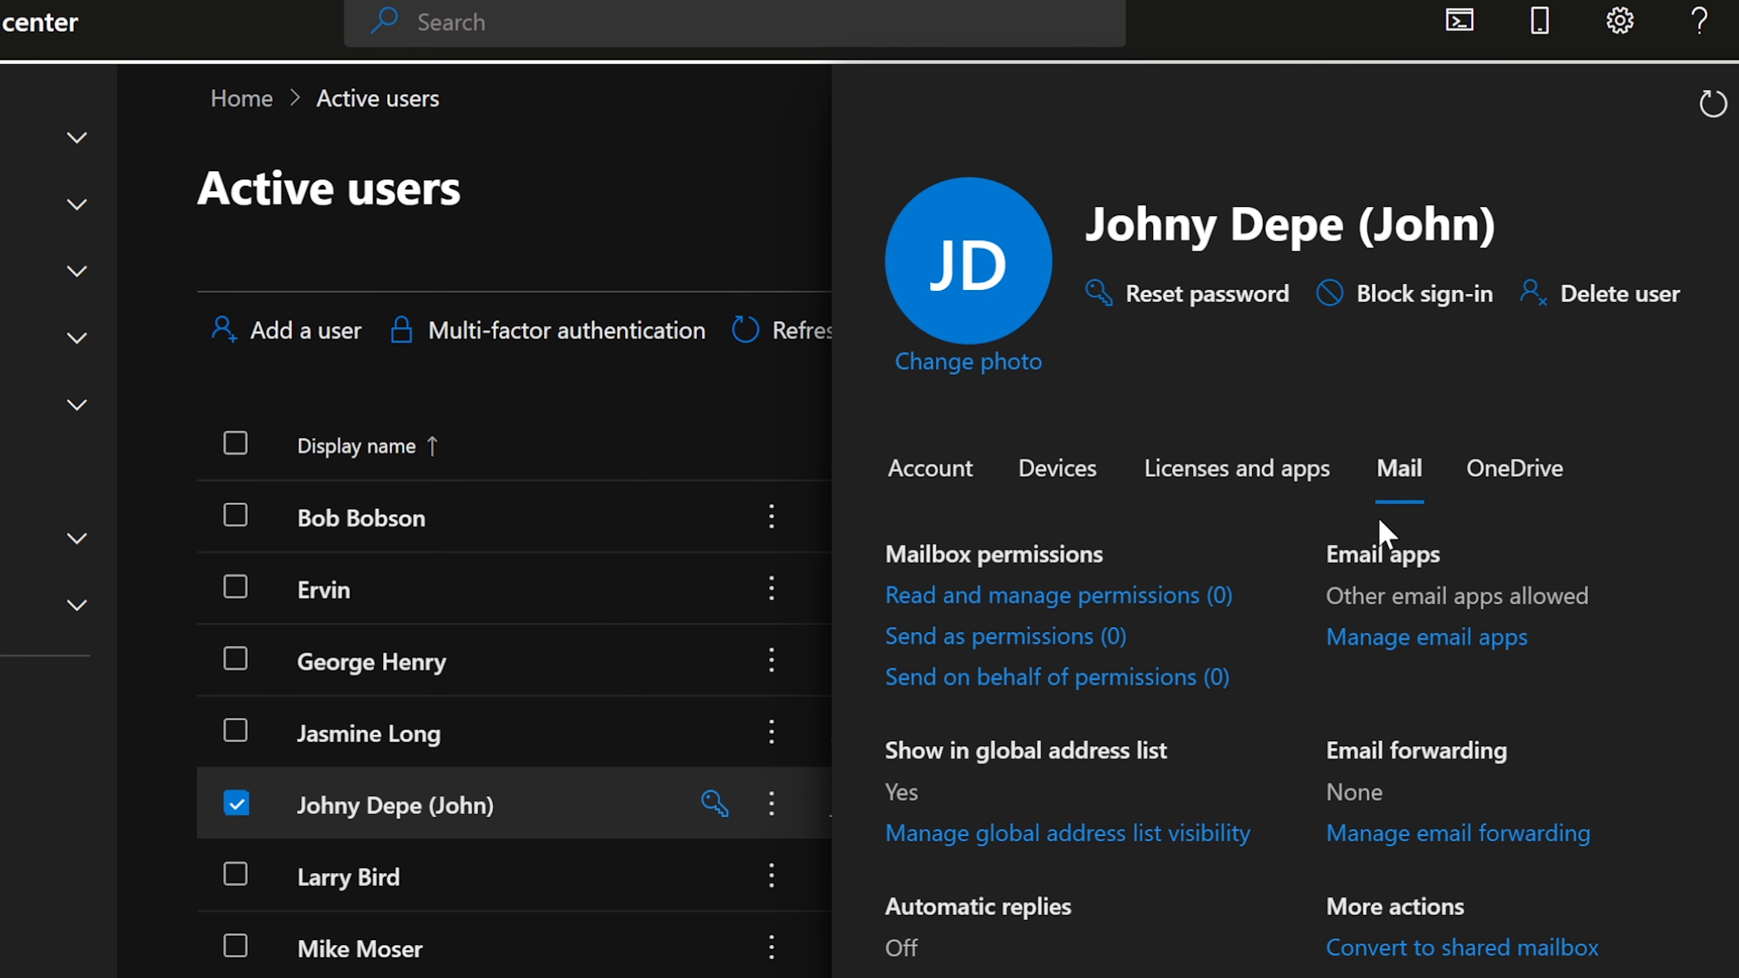
click(1521, 467)
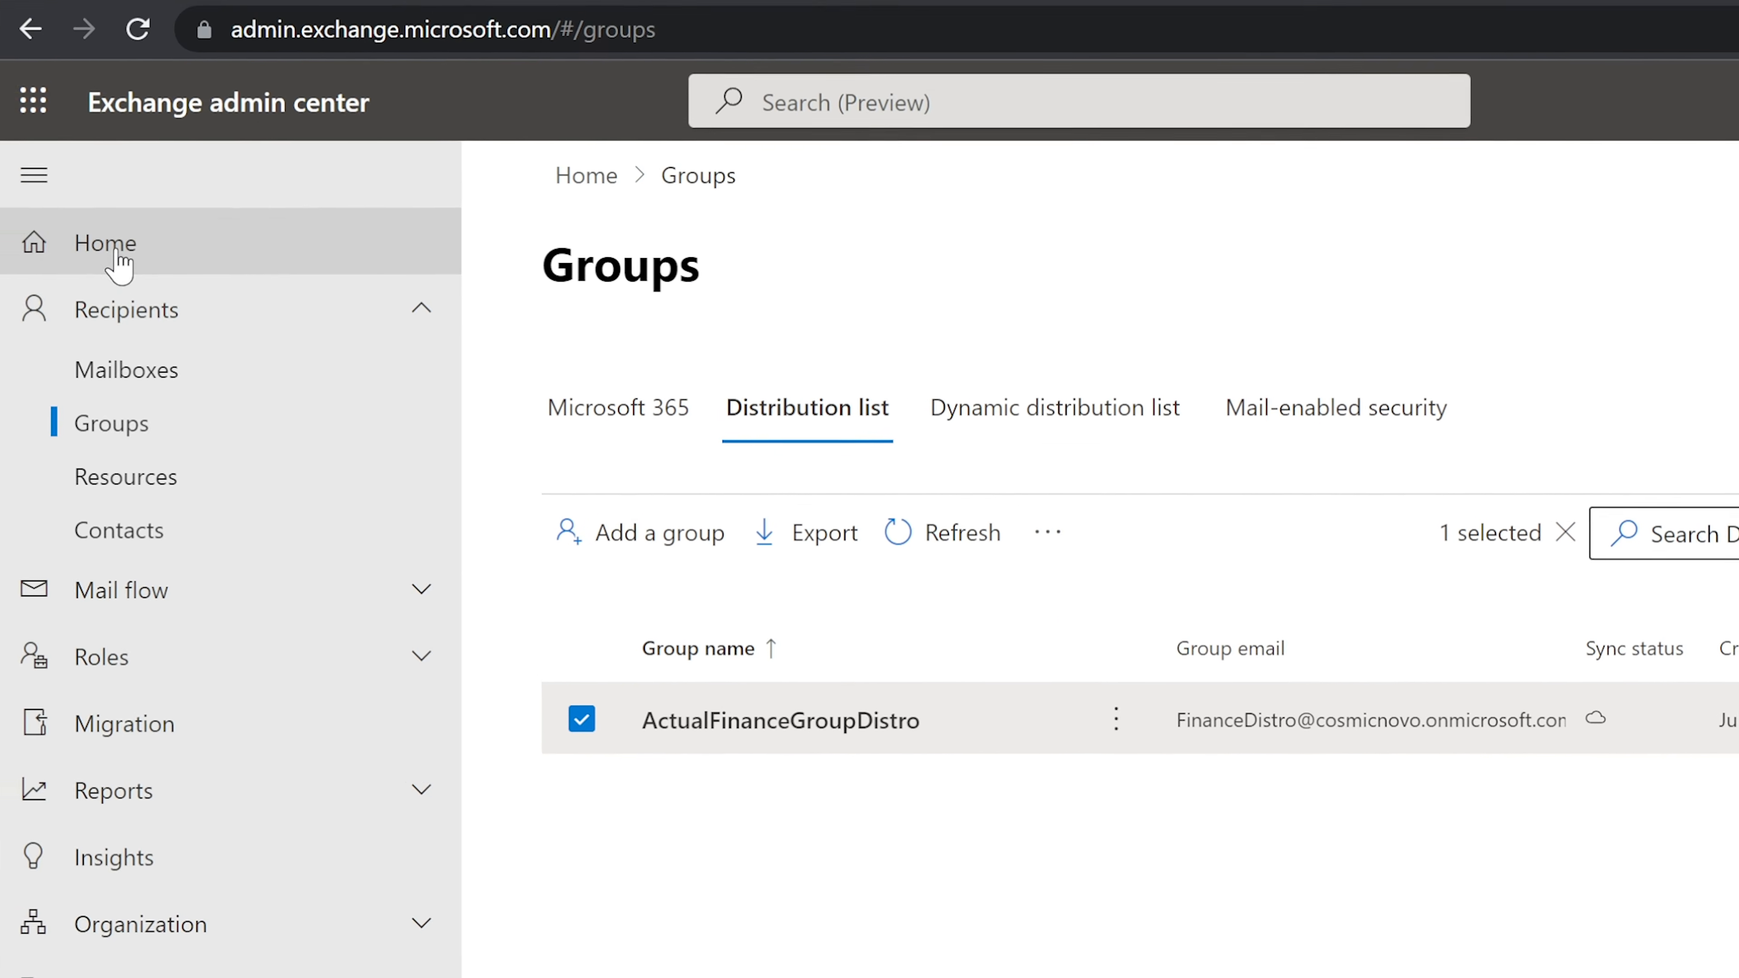
Step: Launch OneDrive from the app launcher, skipping the security prompt, to reach the empty My files
click(118, 257)
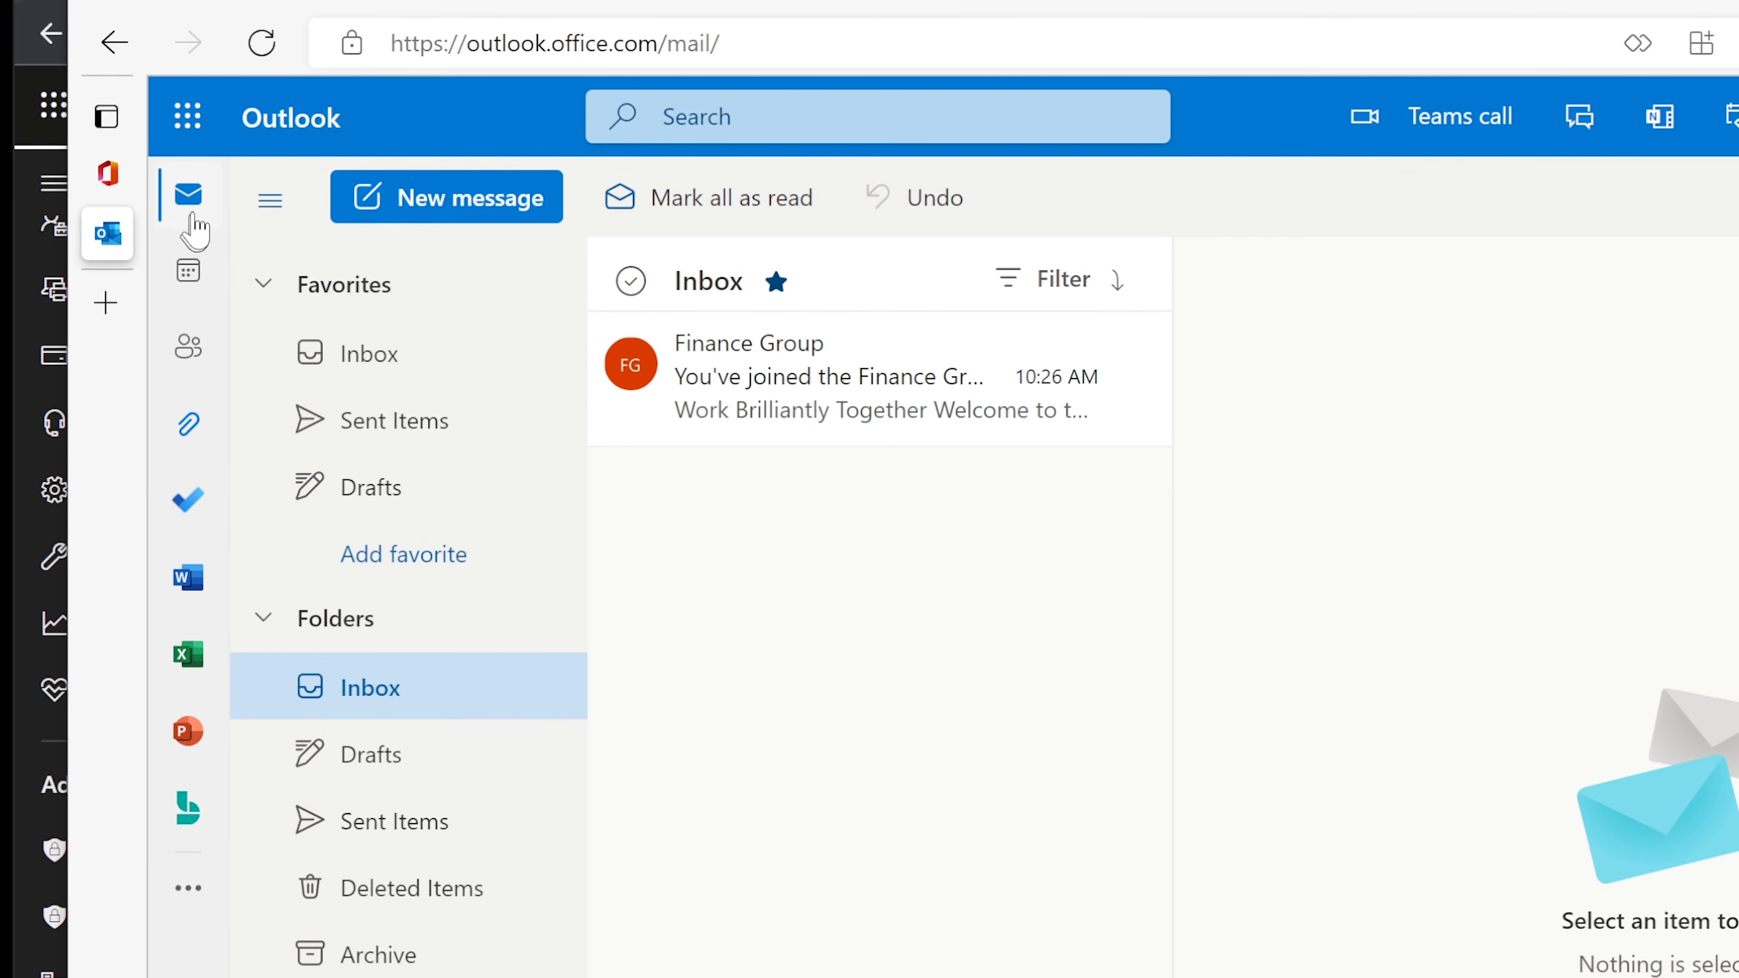
click(187, 117)
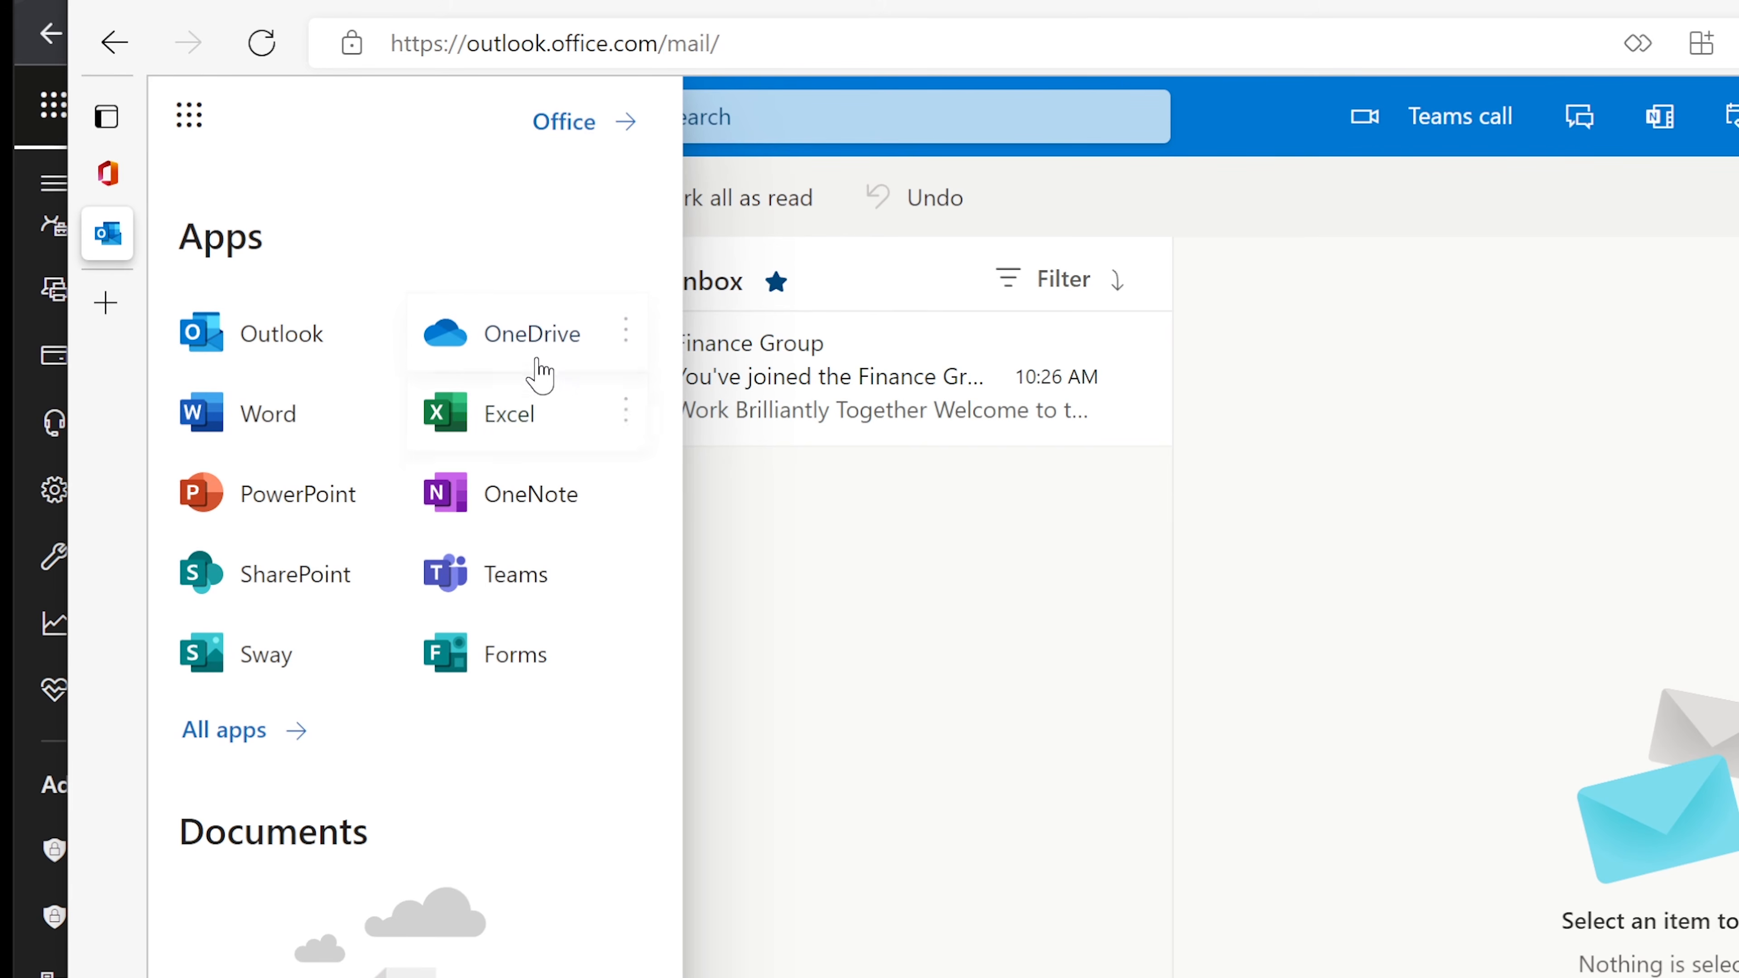
click(524, 346)
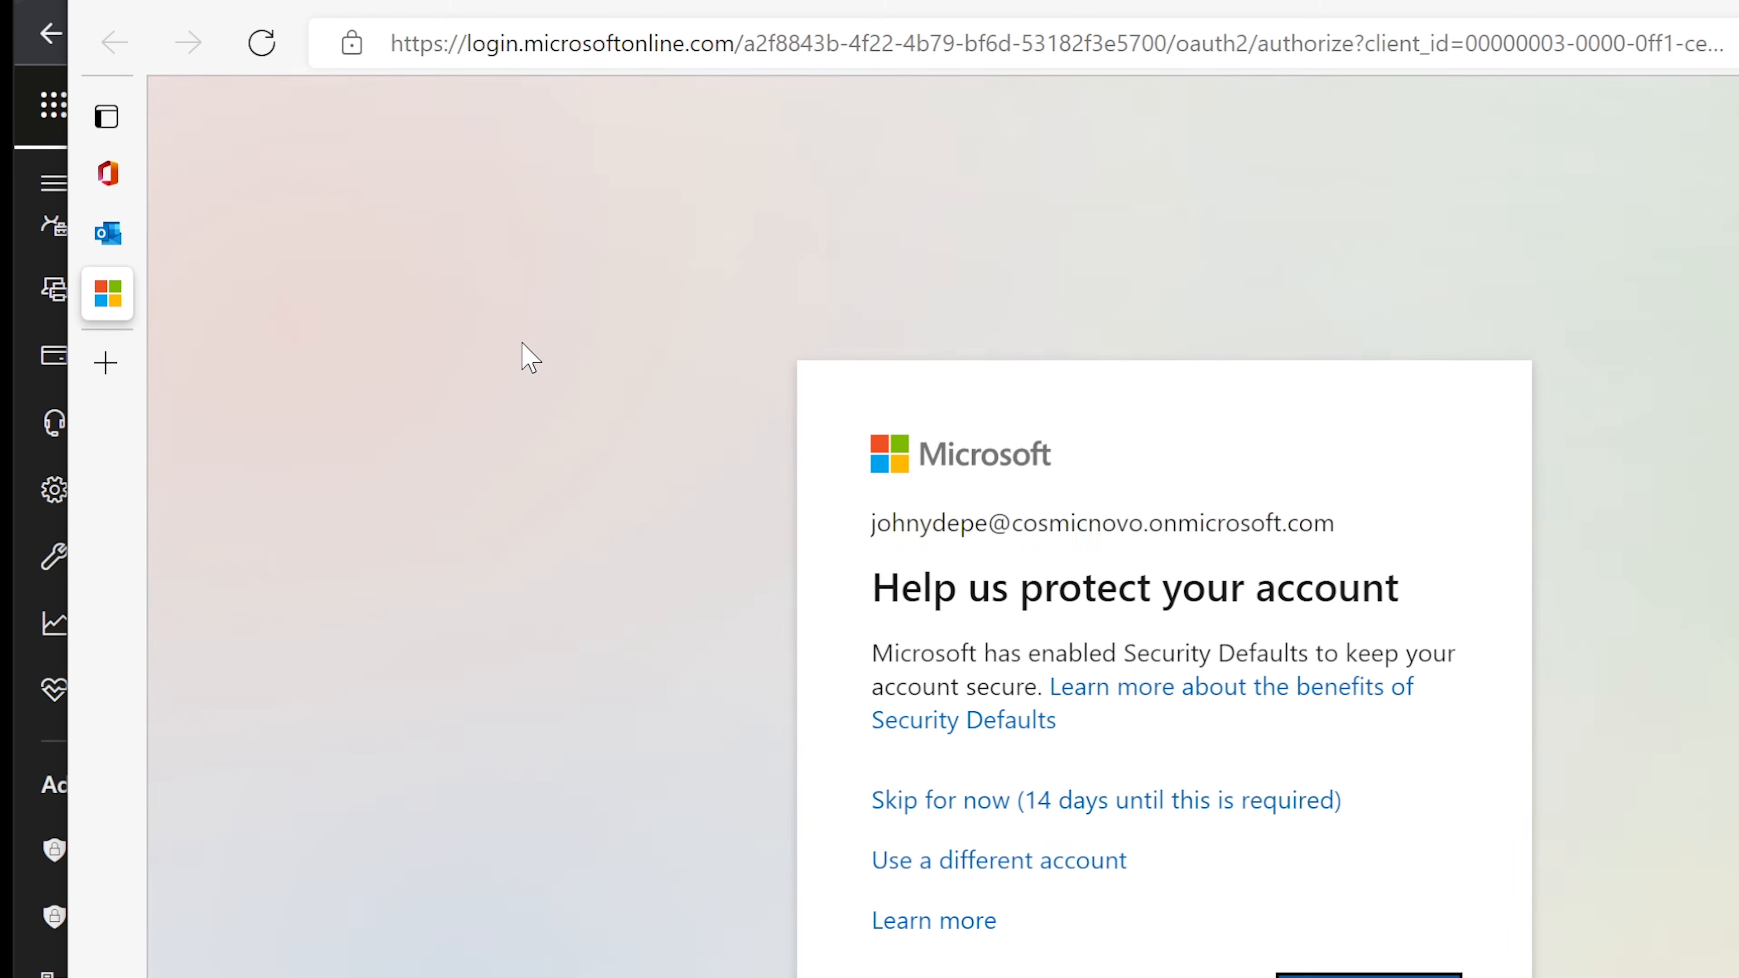
click(961, 800)
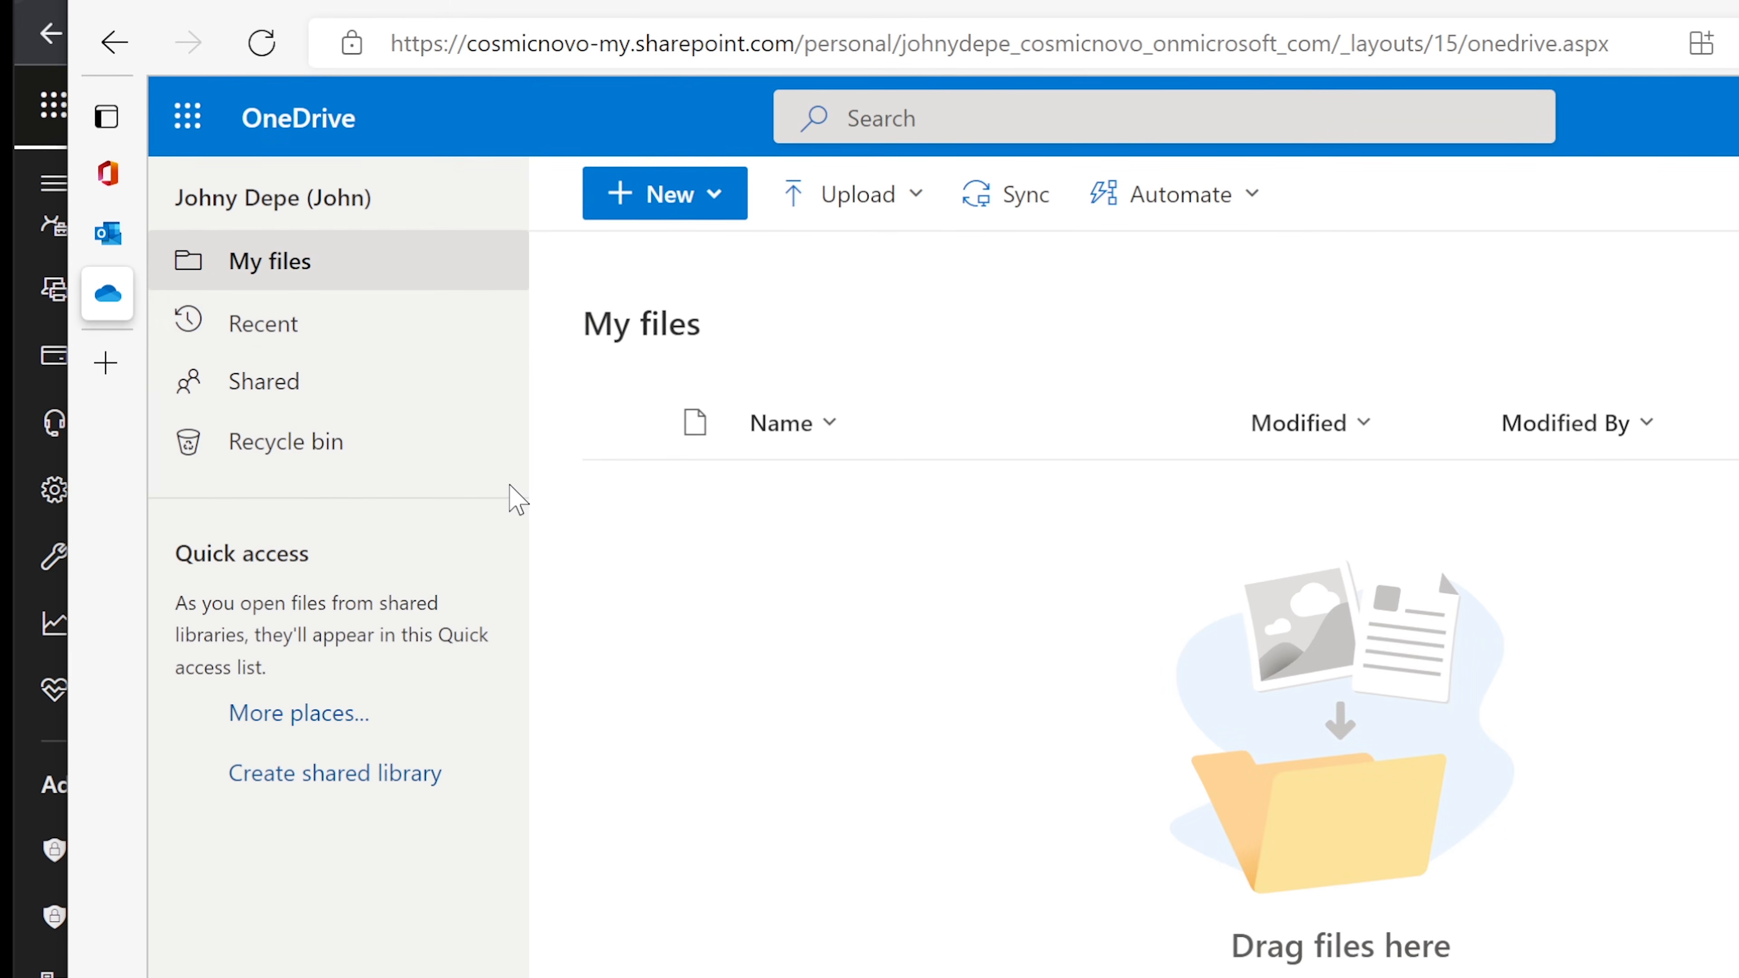
click(186, 124)
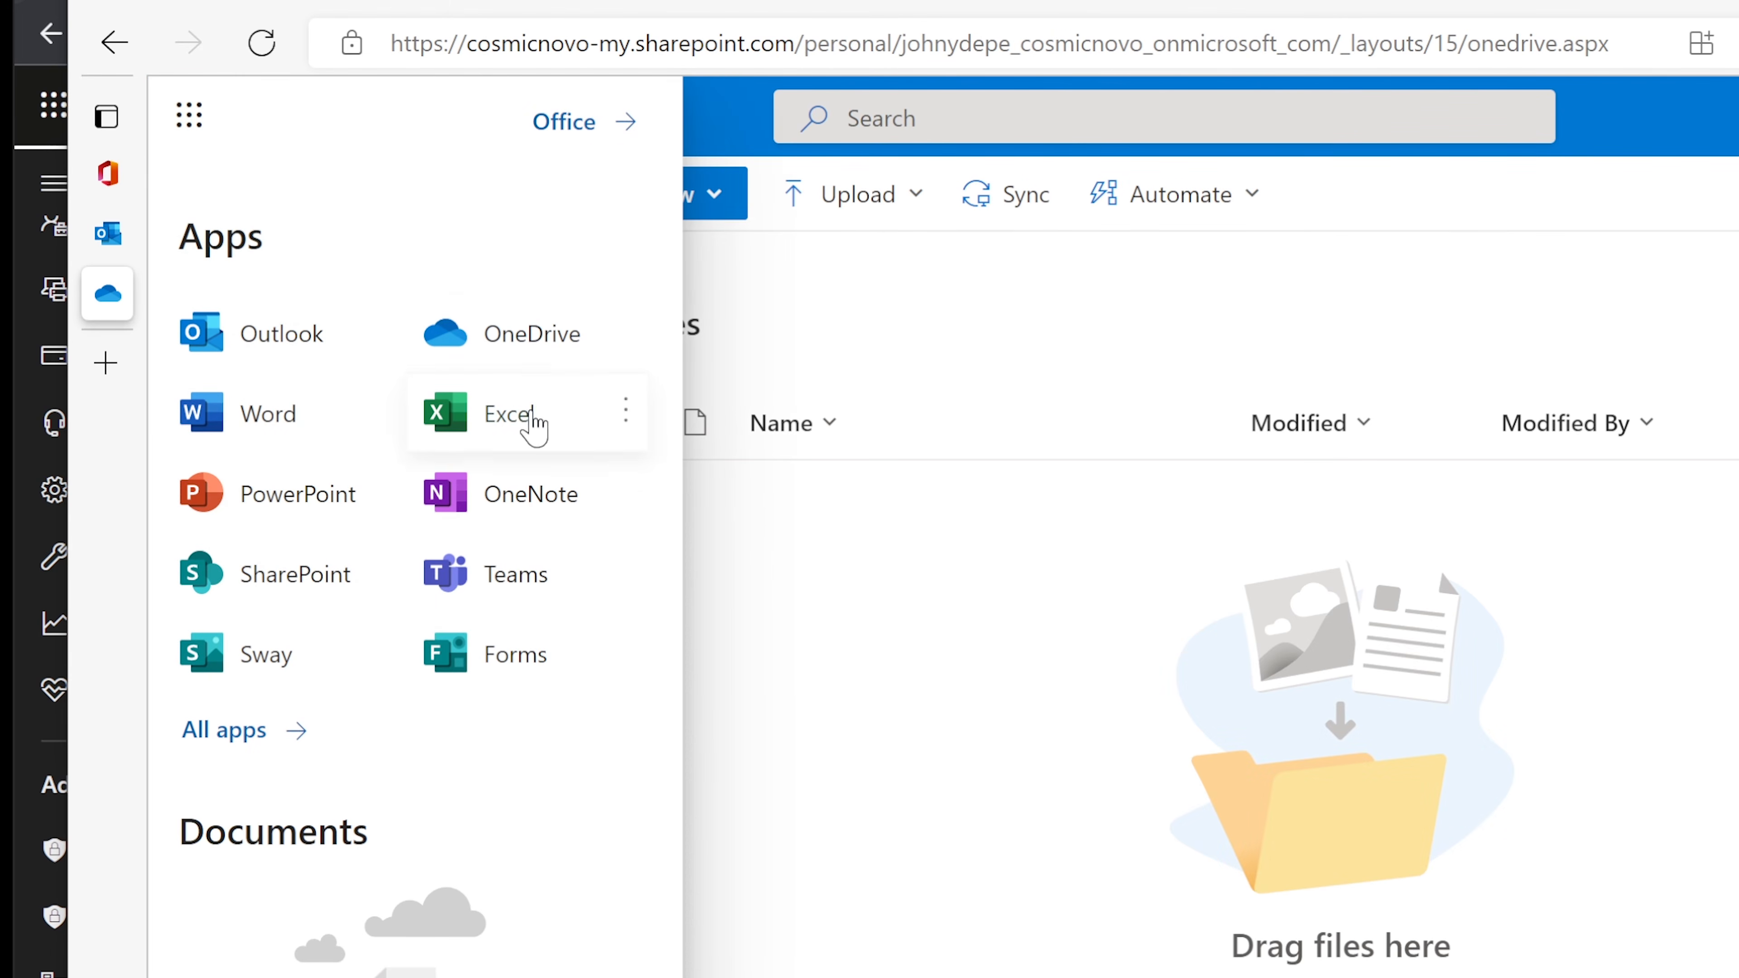
Step: Launch Teams under the new group member's account, skipping the security setup prompts
click(518, 582)
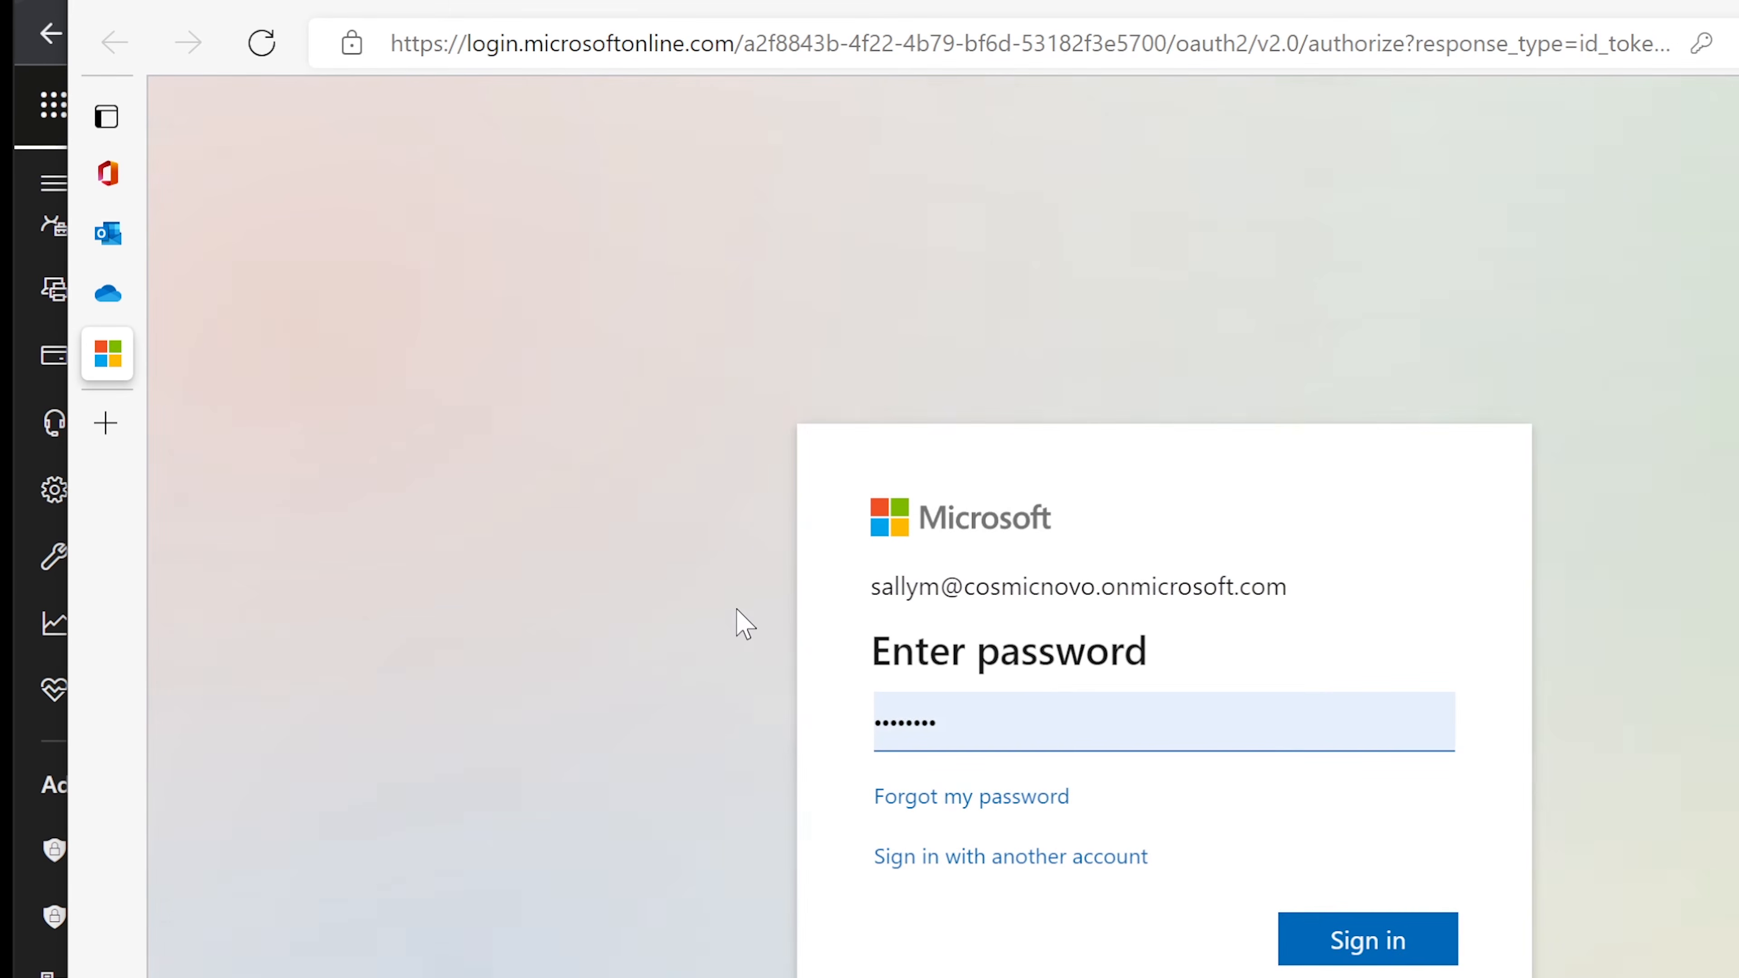
click(1370, 942)
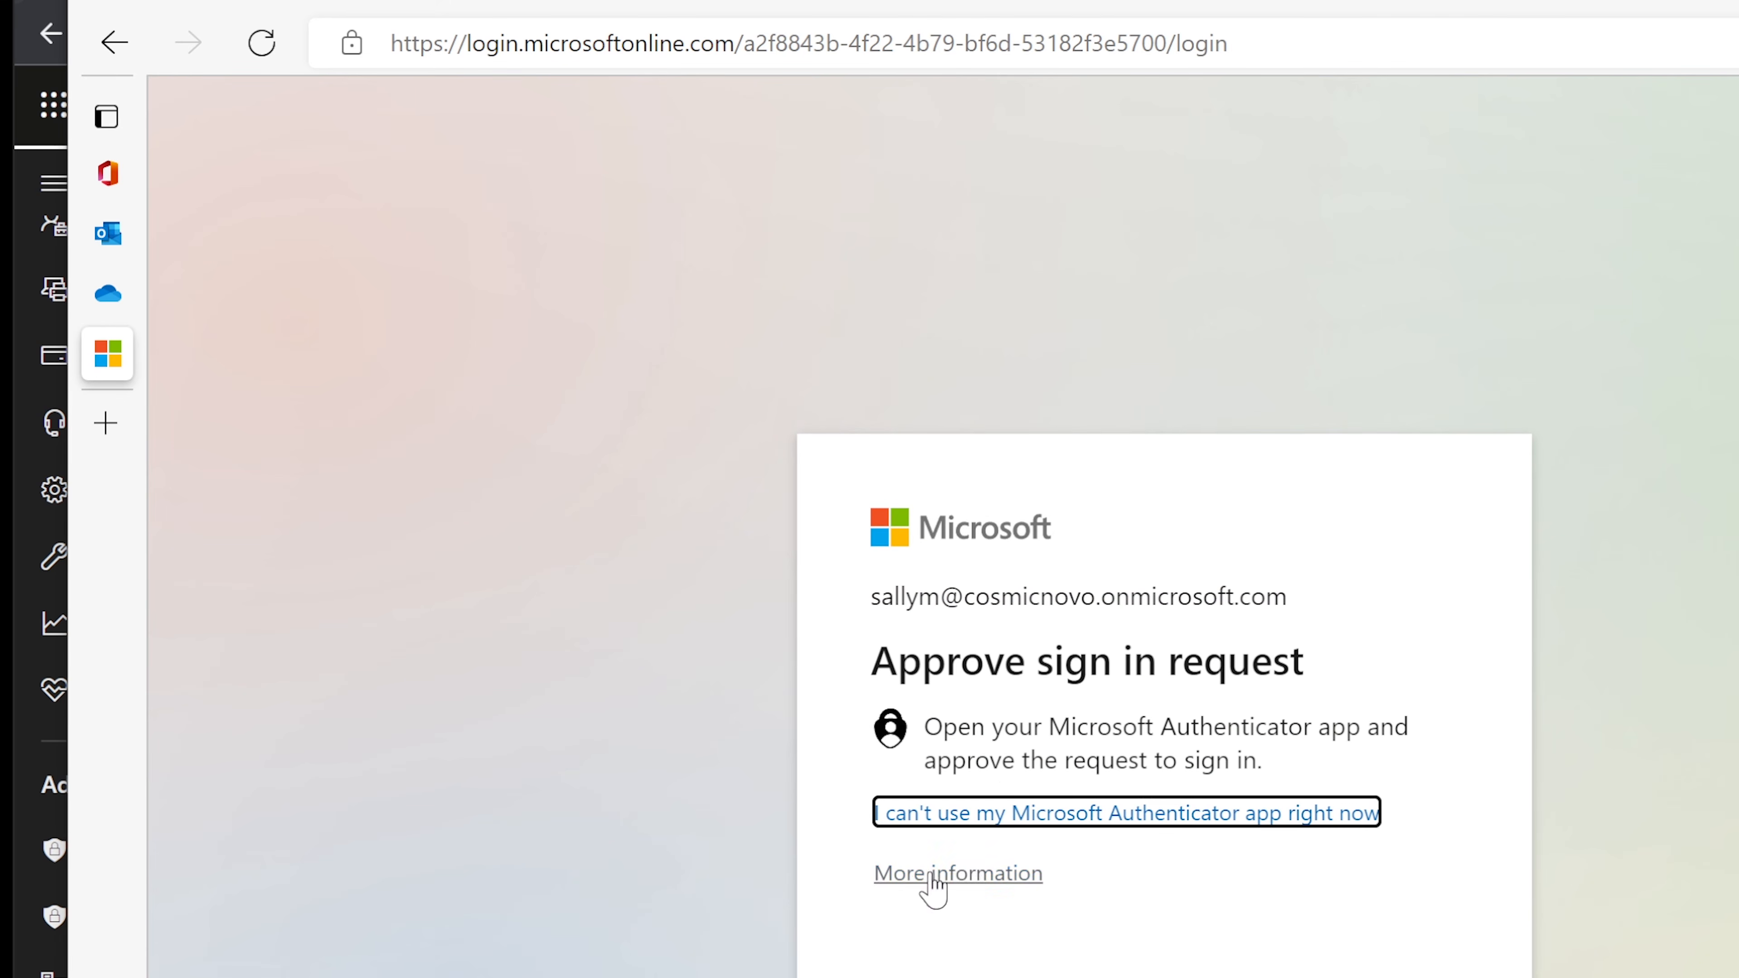
click(125, 50)
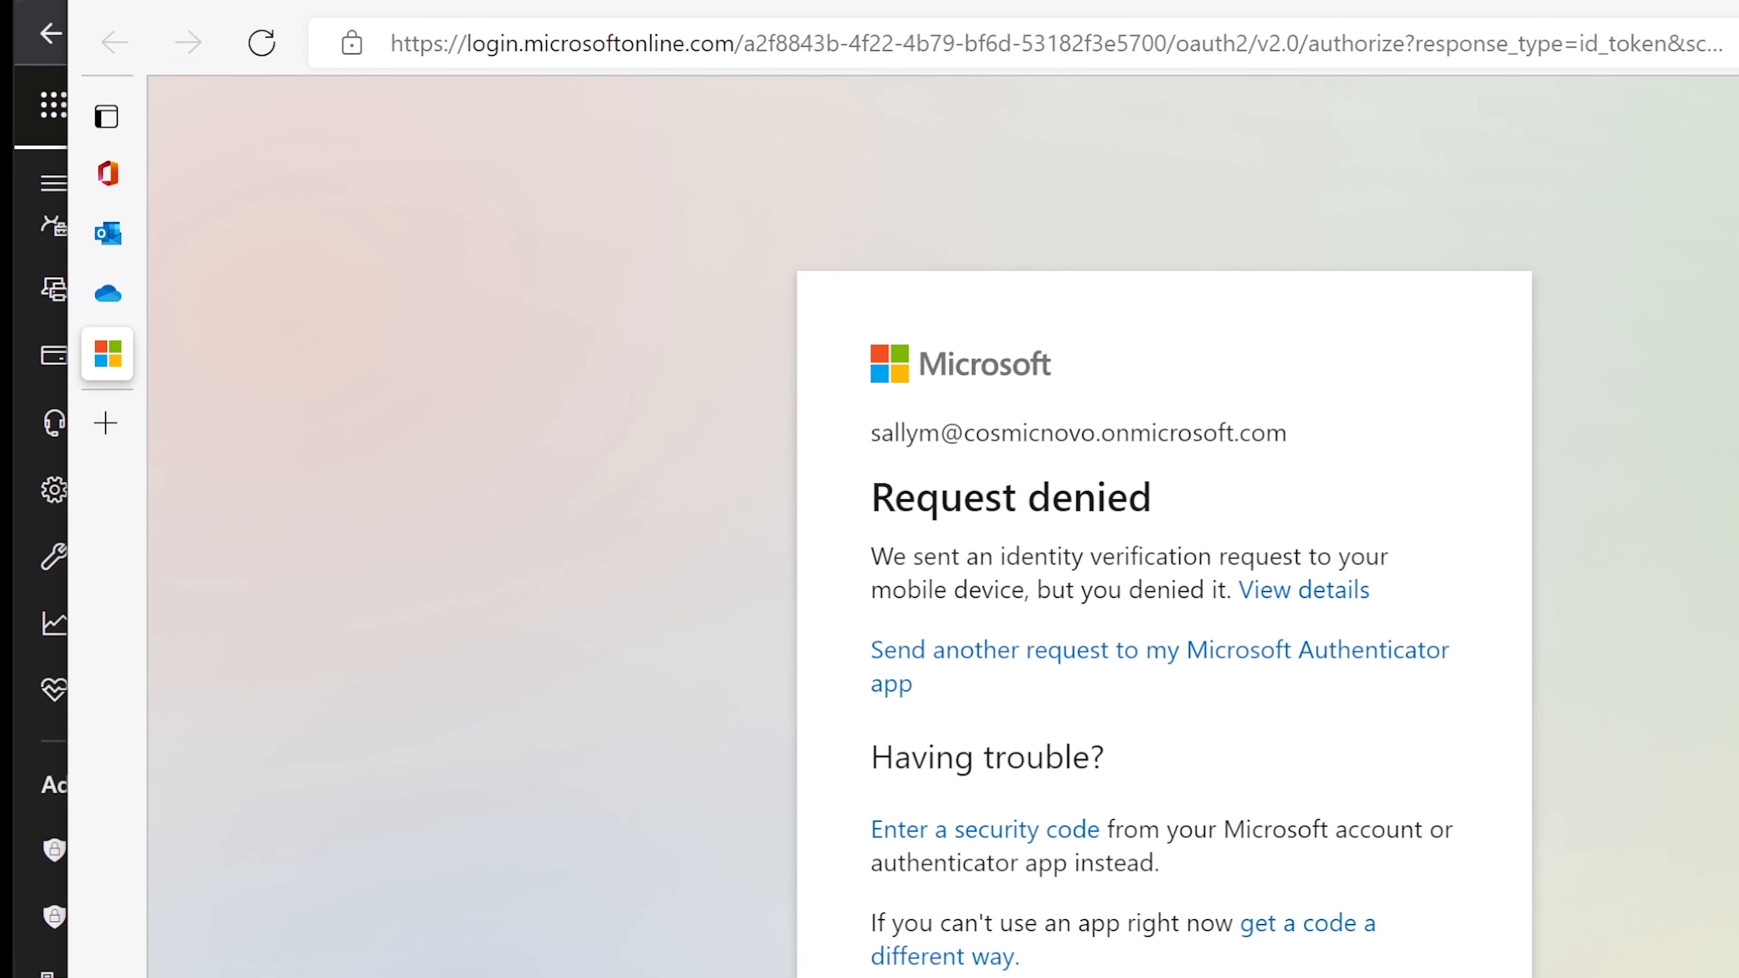
click(1013, 976)
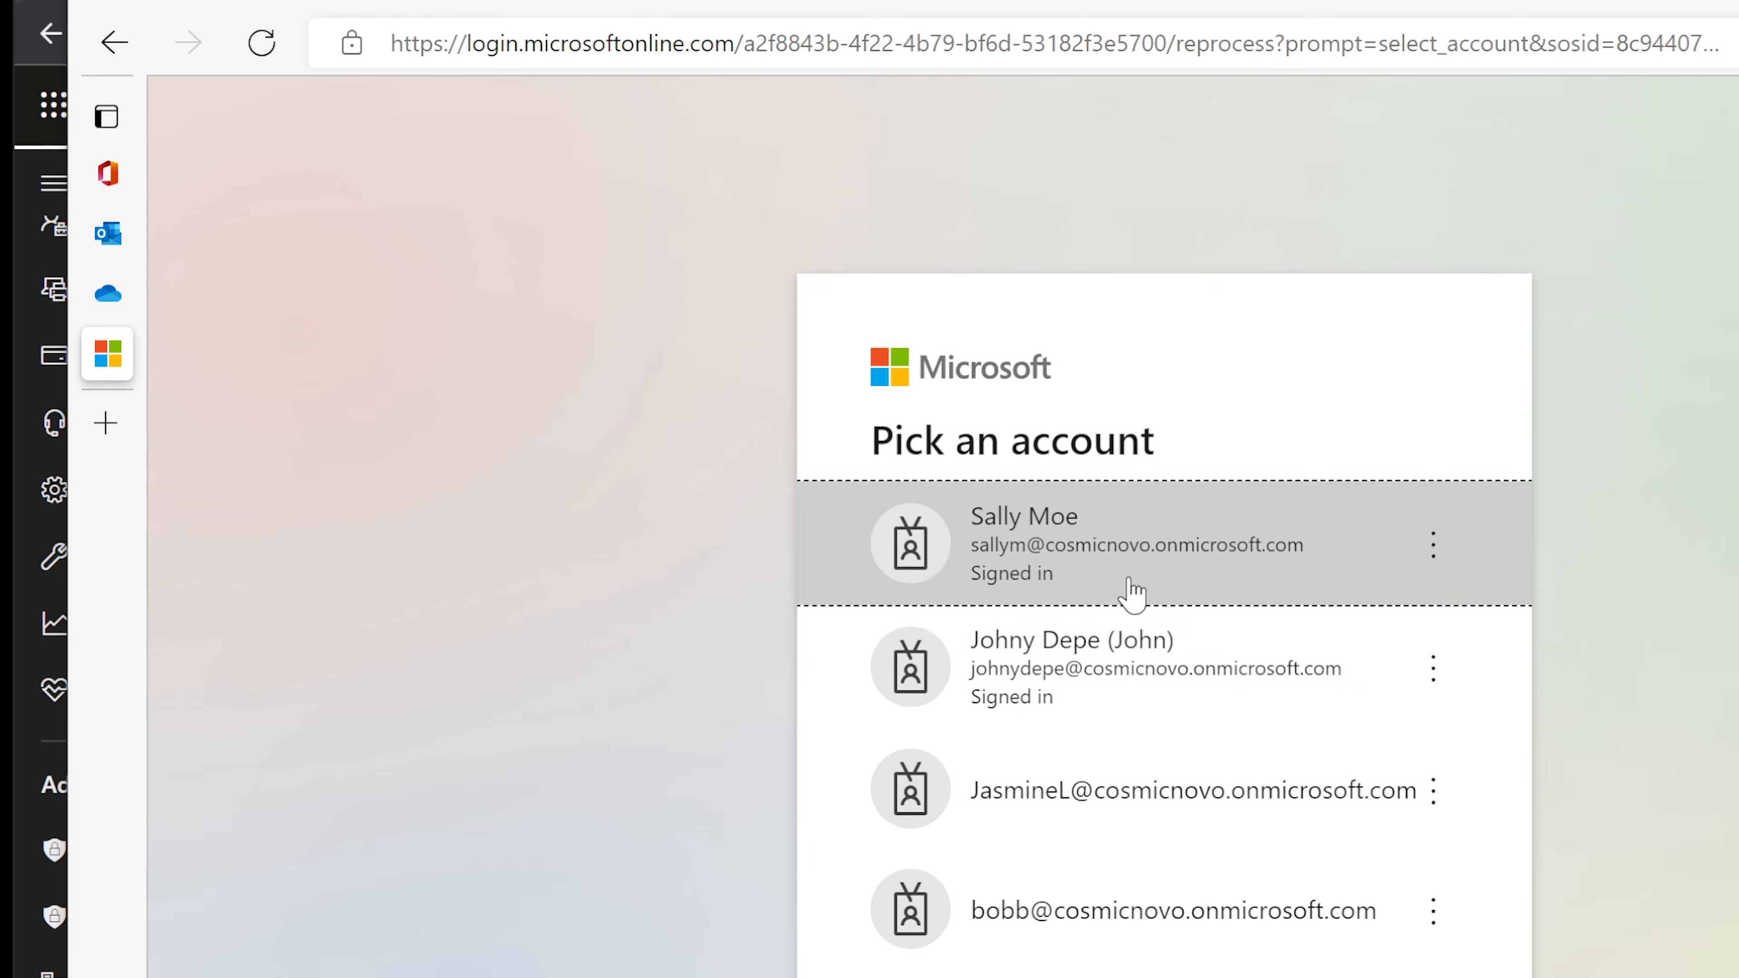
click(1153, 672)
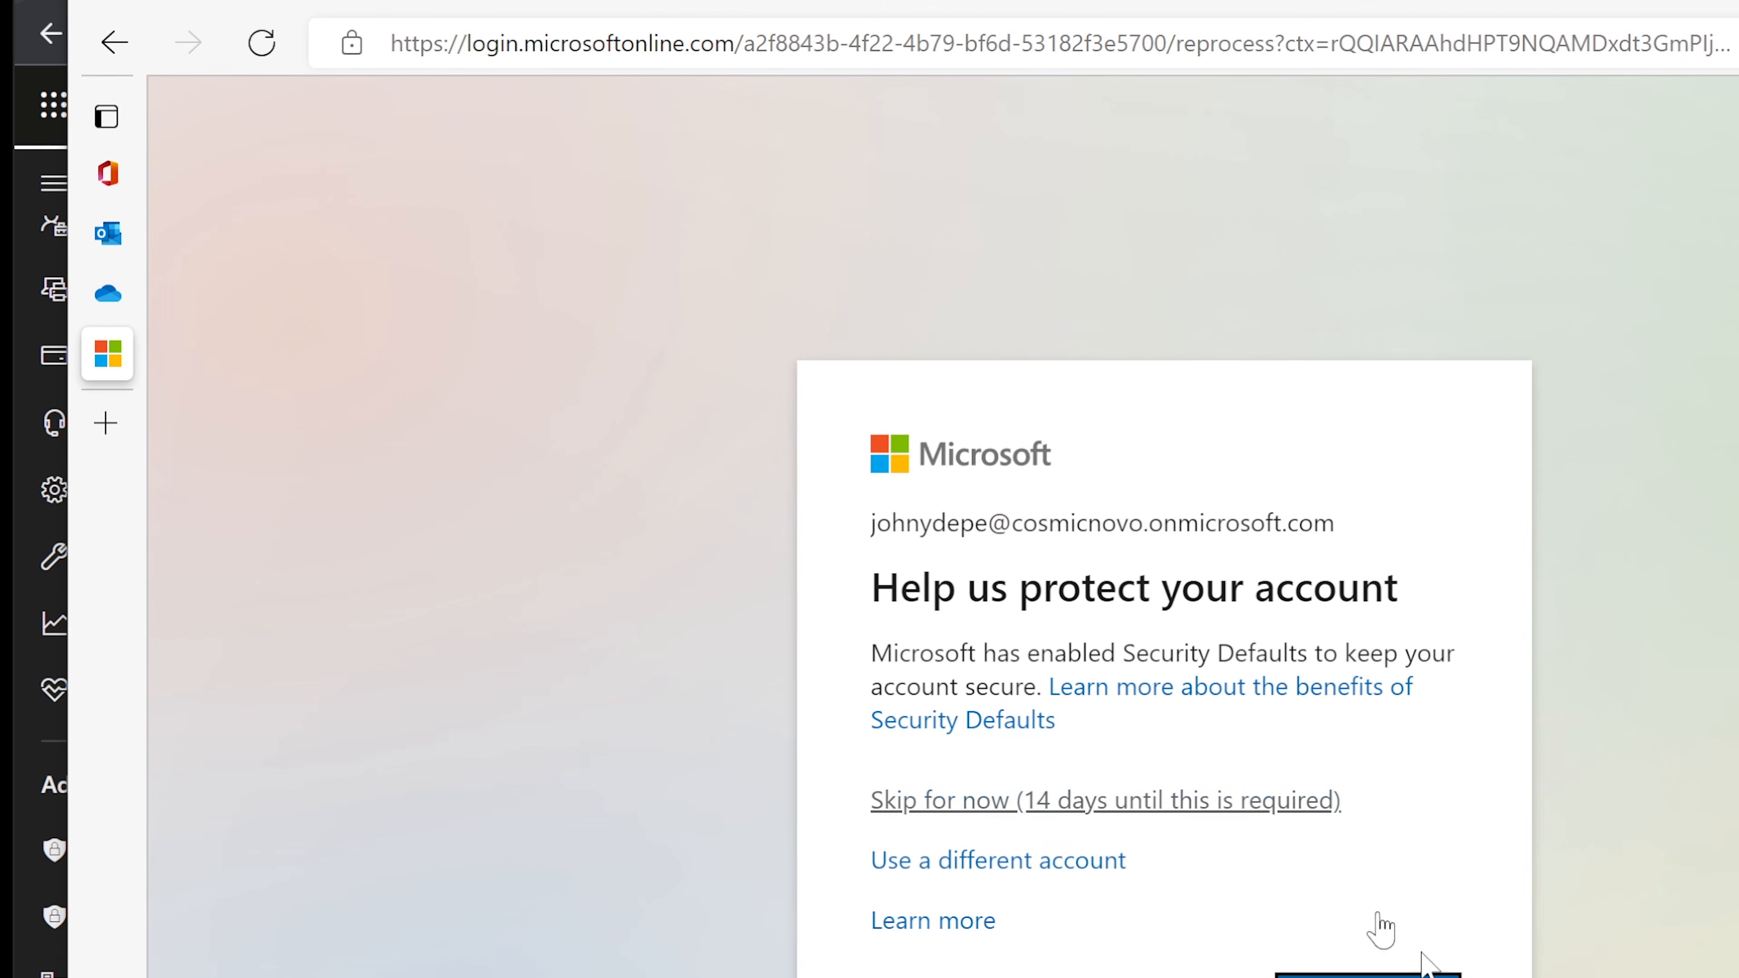
click(1031, 800)
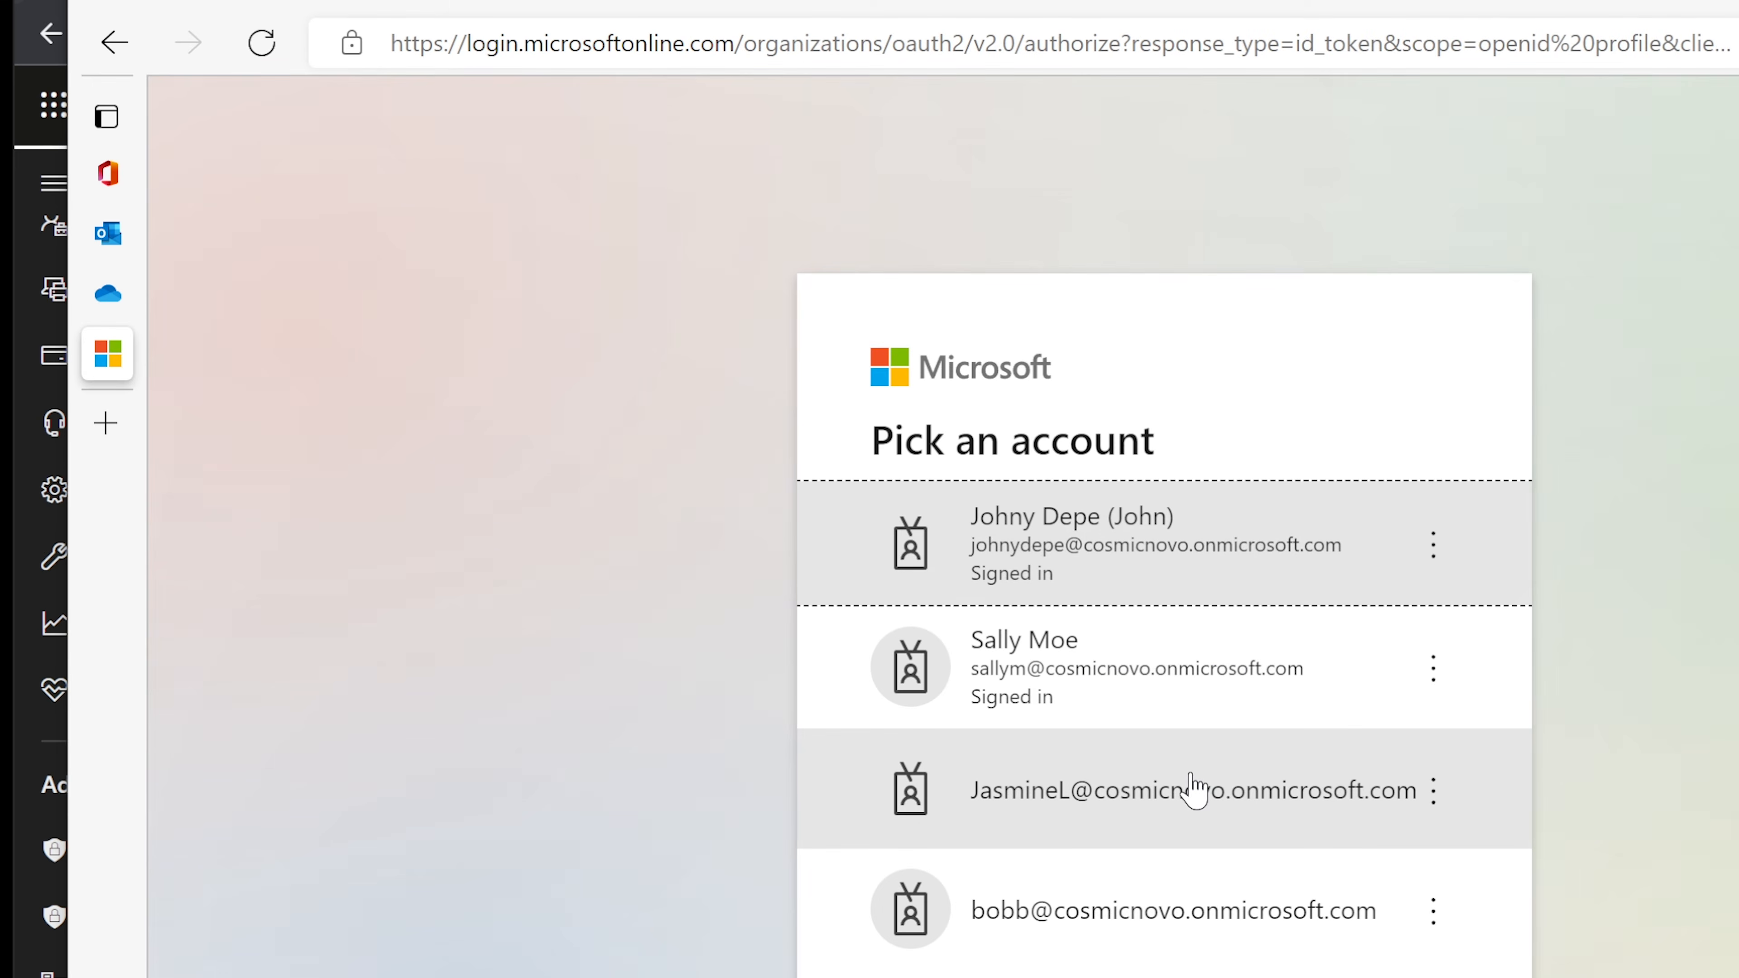
click(1099, 545)
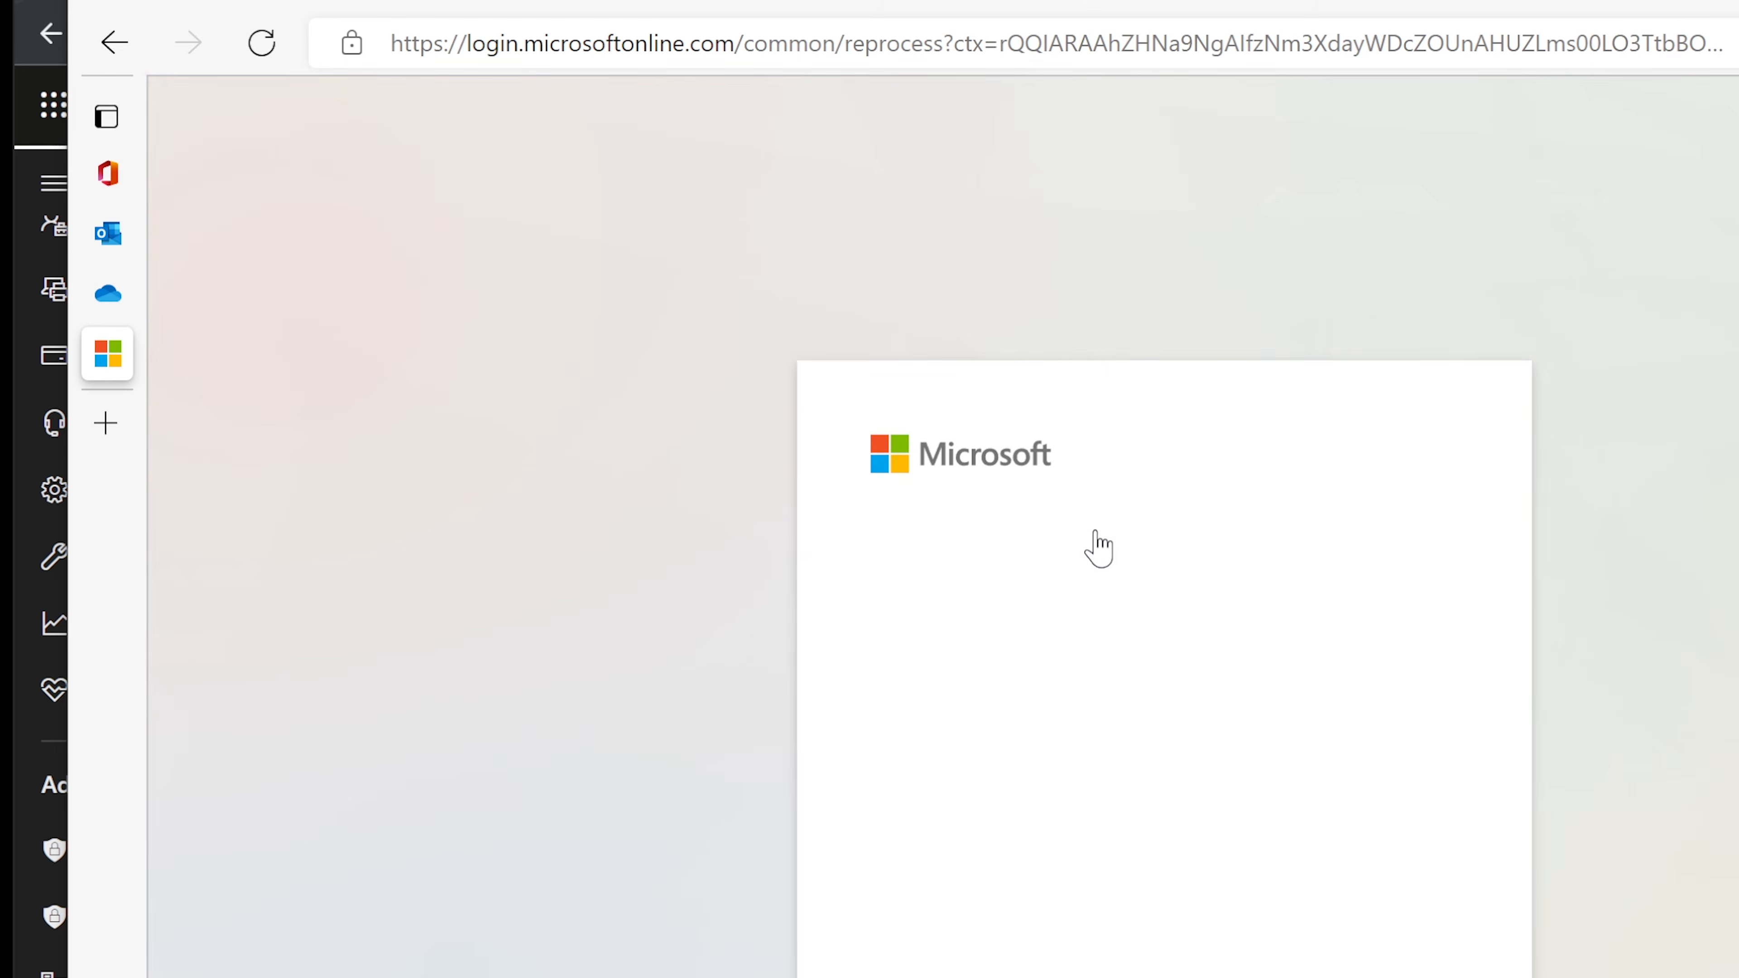
click(1049, 807)
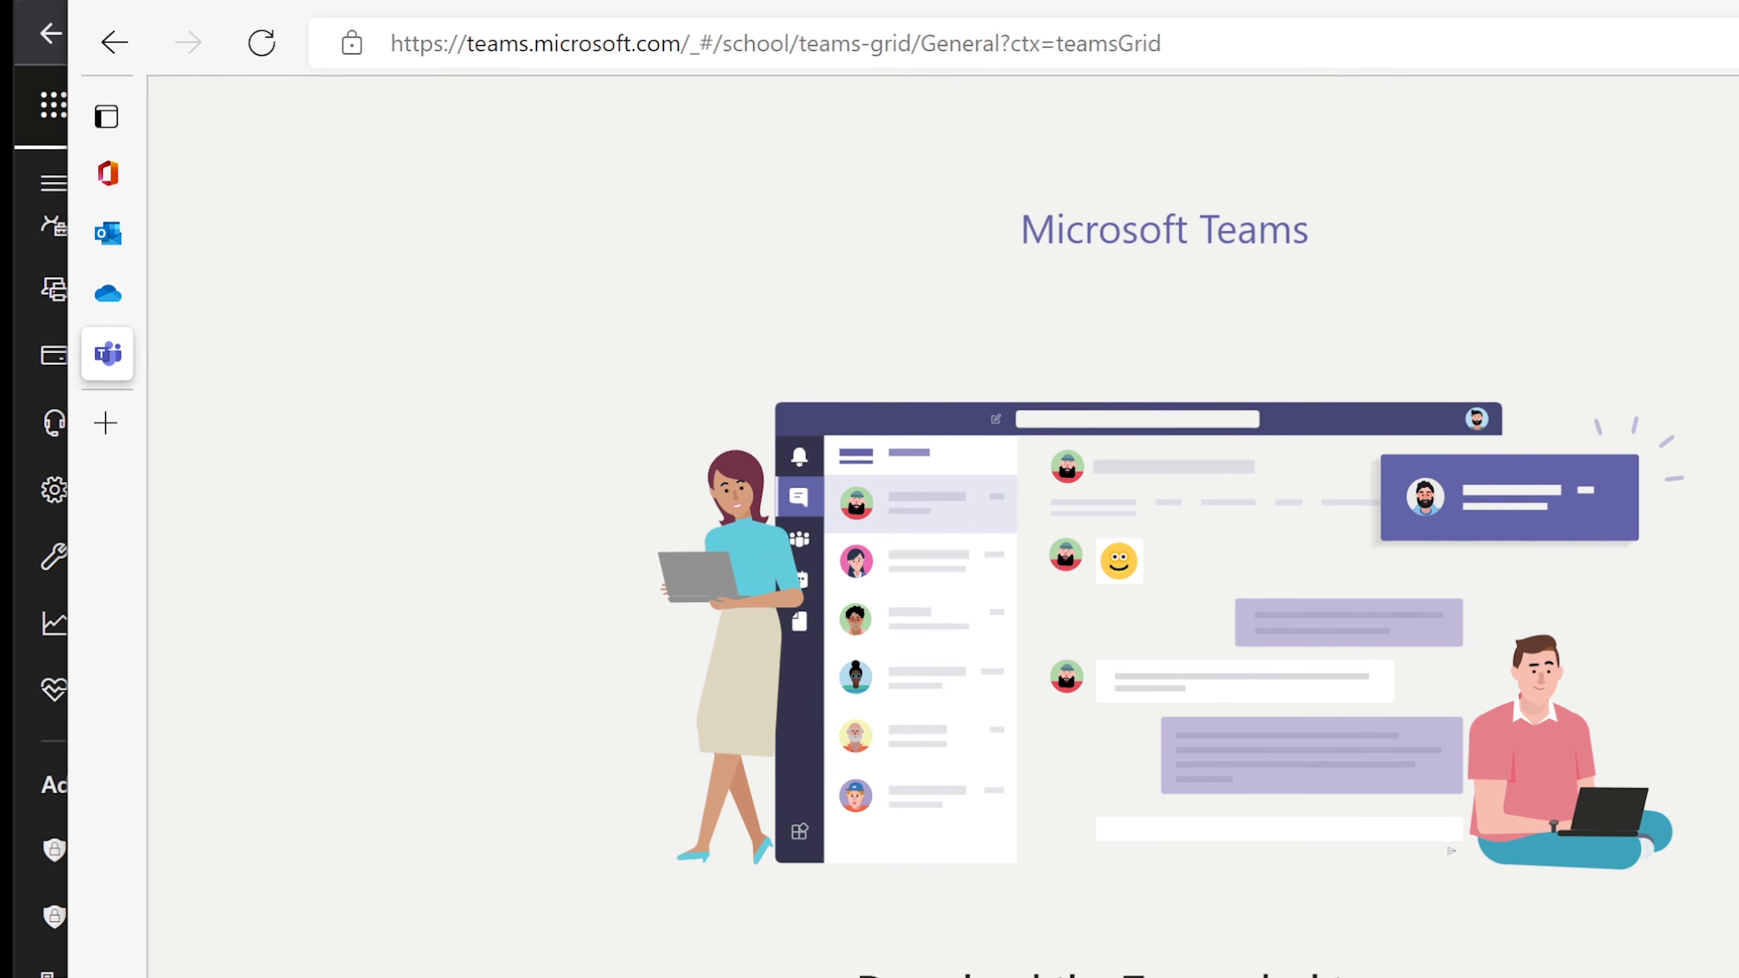
Step: Dismiss the Teams welcome message and open the Finance Group team
scroll(1650, 768, down, 3)
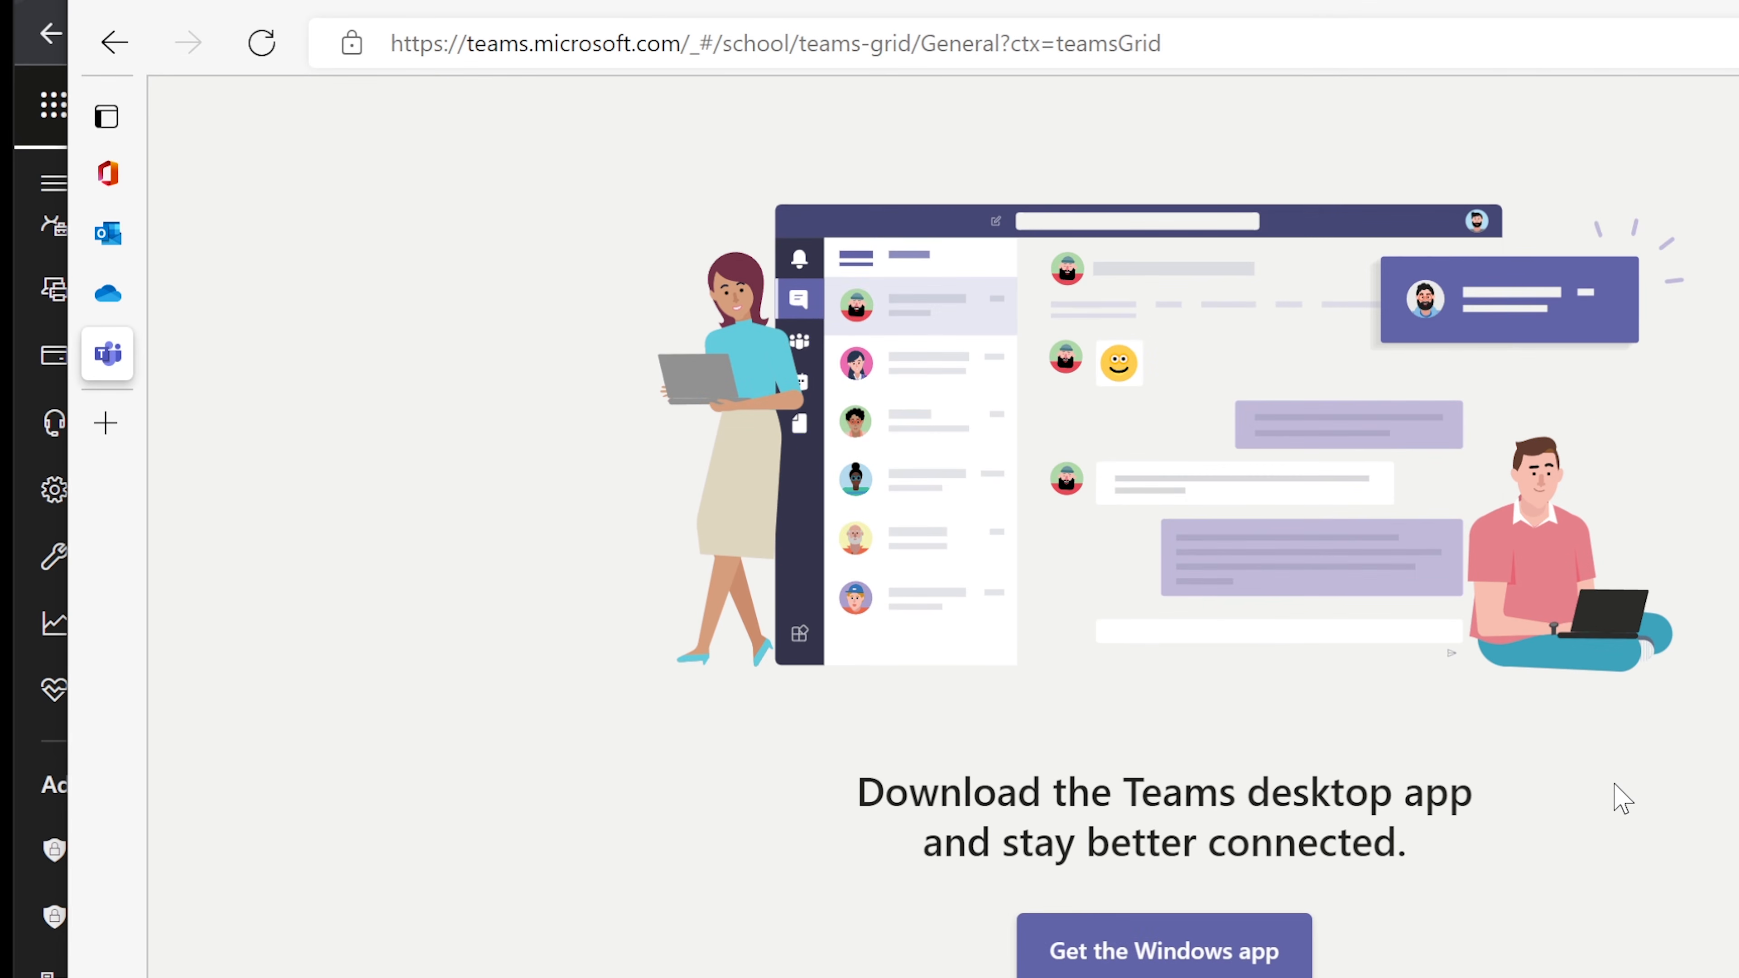
scroll(1614, 786, up, 3)
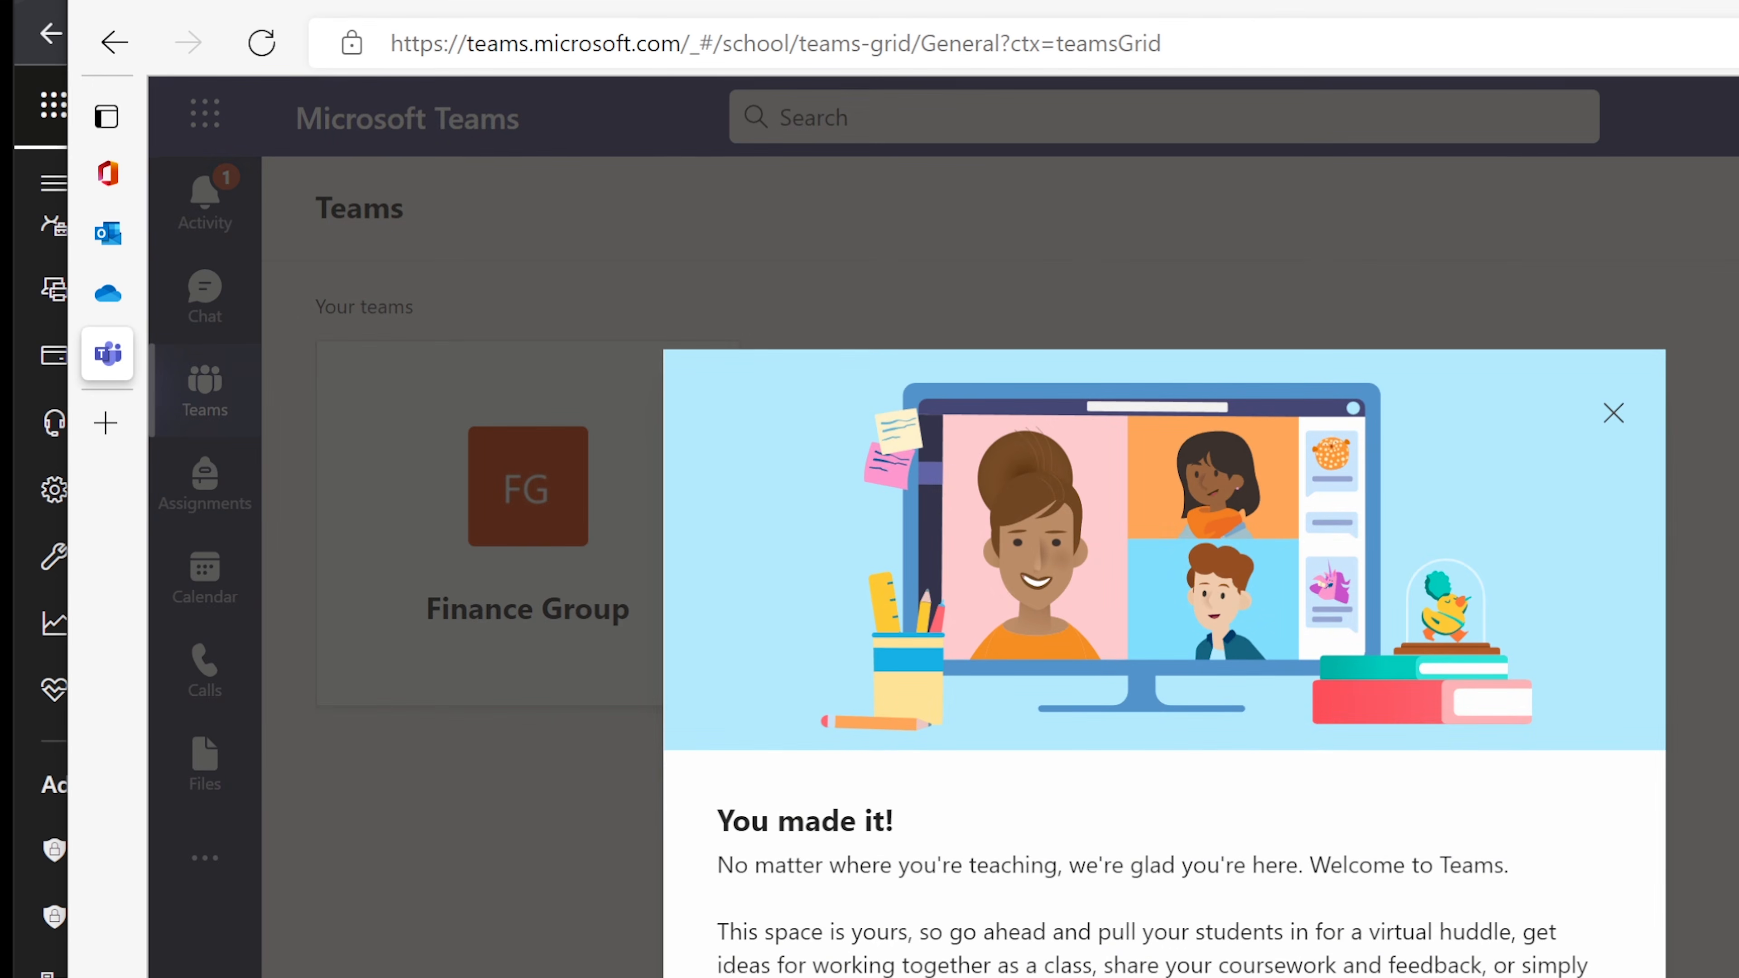
click(1614, 413)
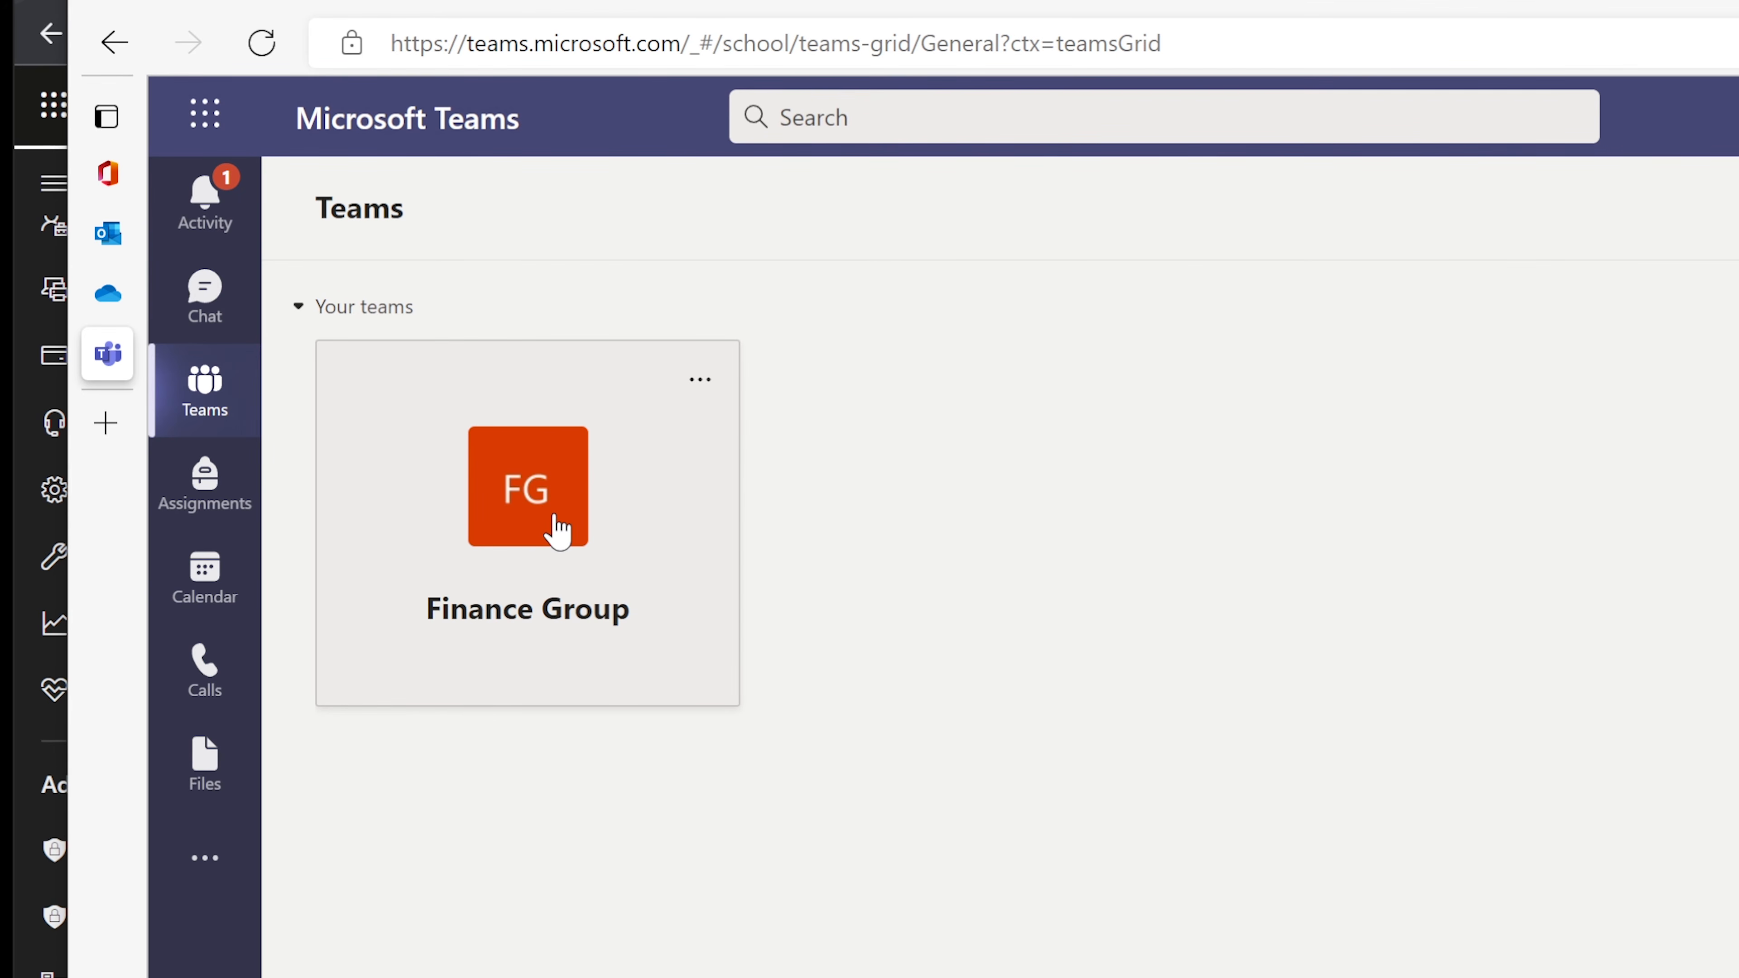
click(552, 541)
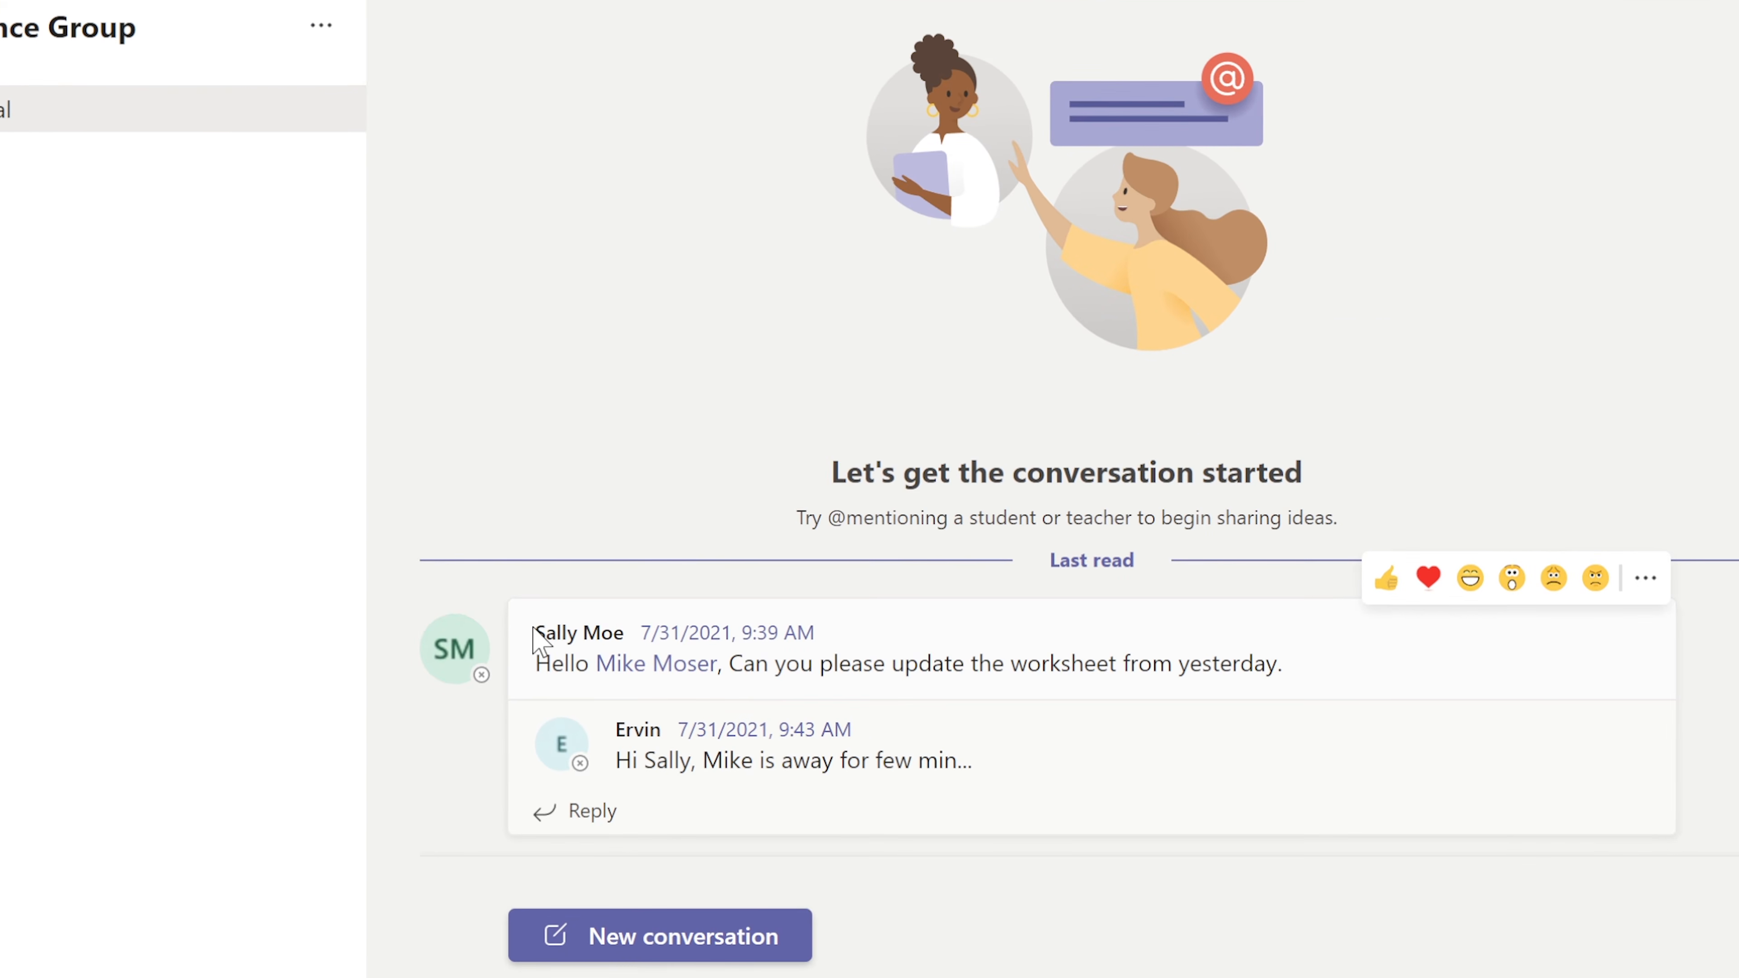
Step: Post 'Hello, I am new to Finance Group. Good to be here.' in the General channel
click(763, 911)
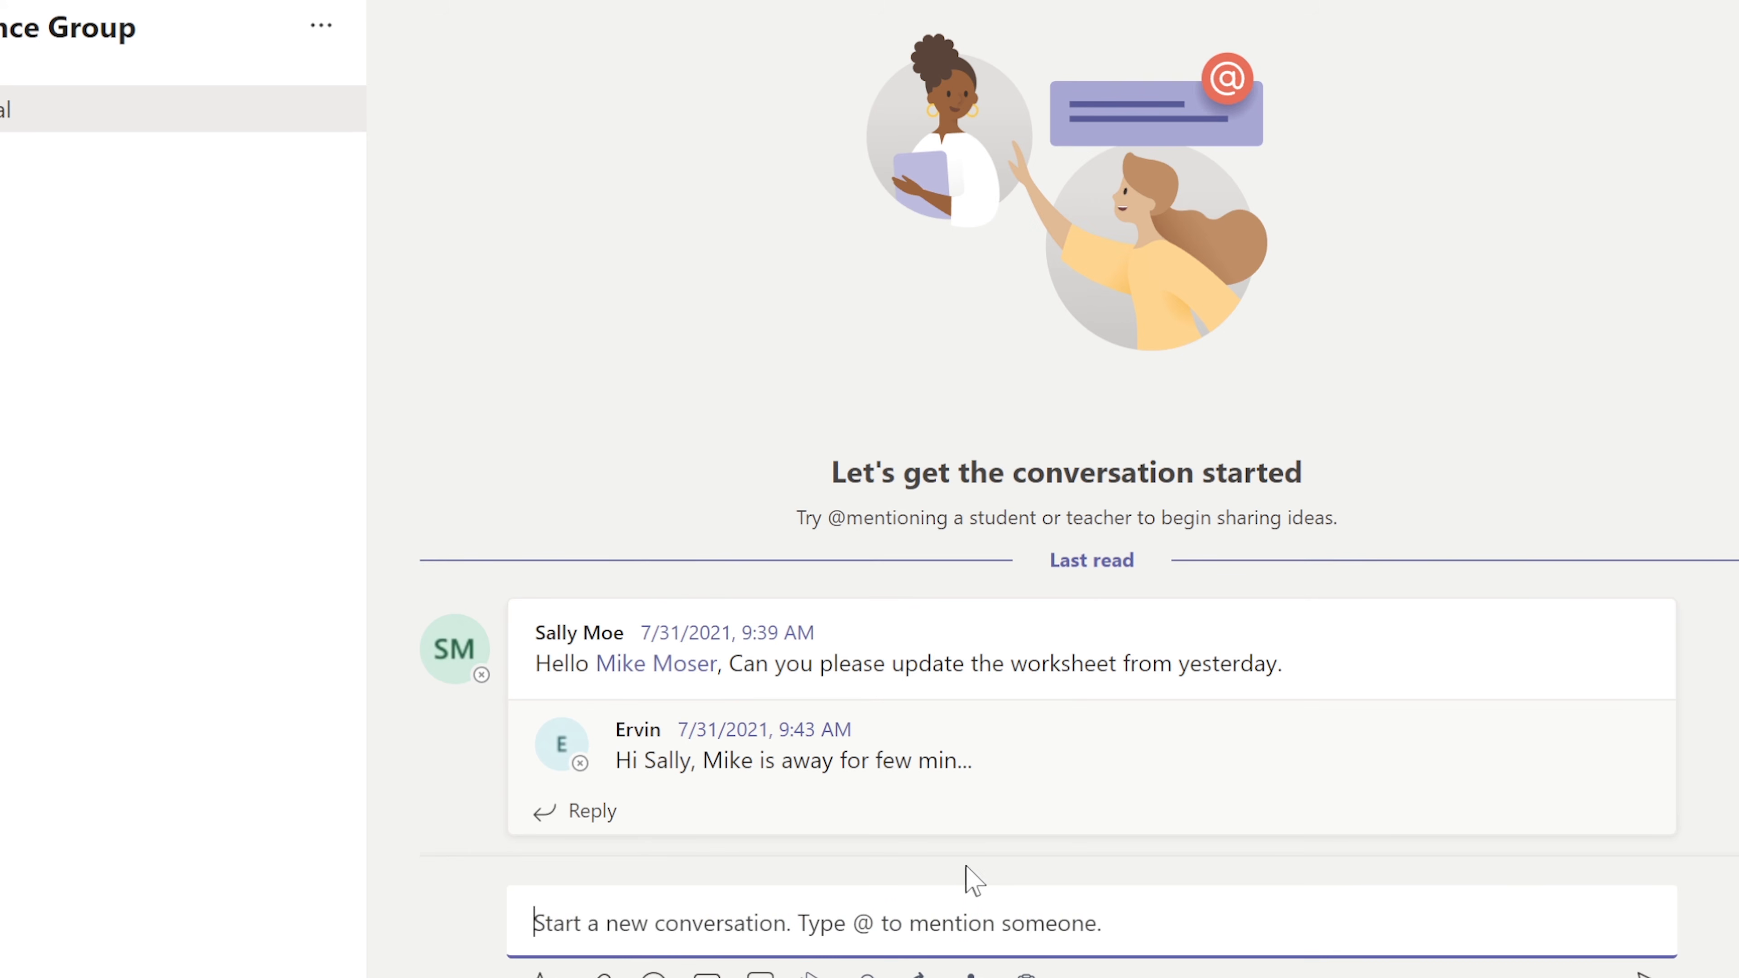
text(lo)
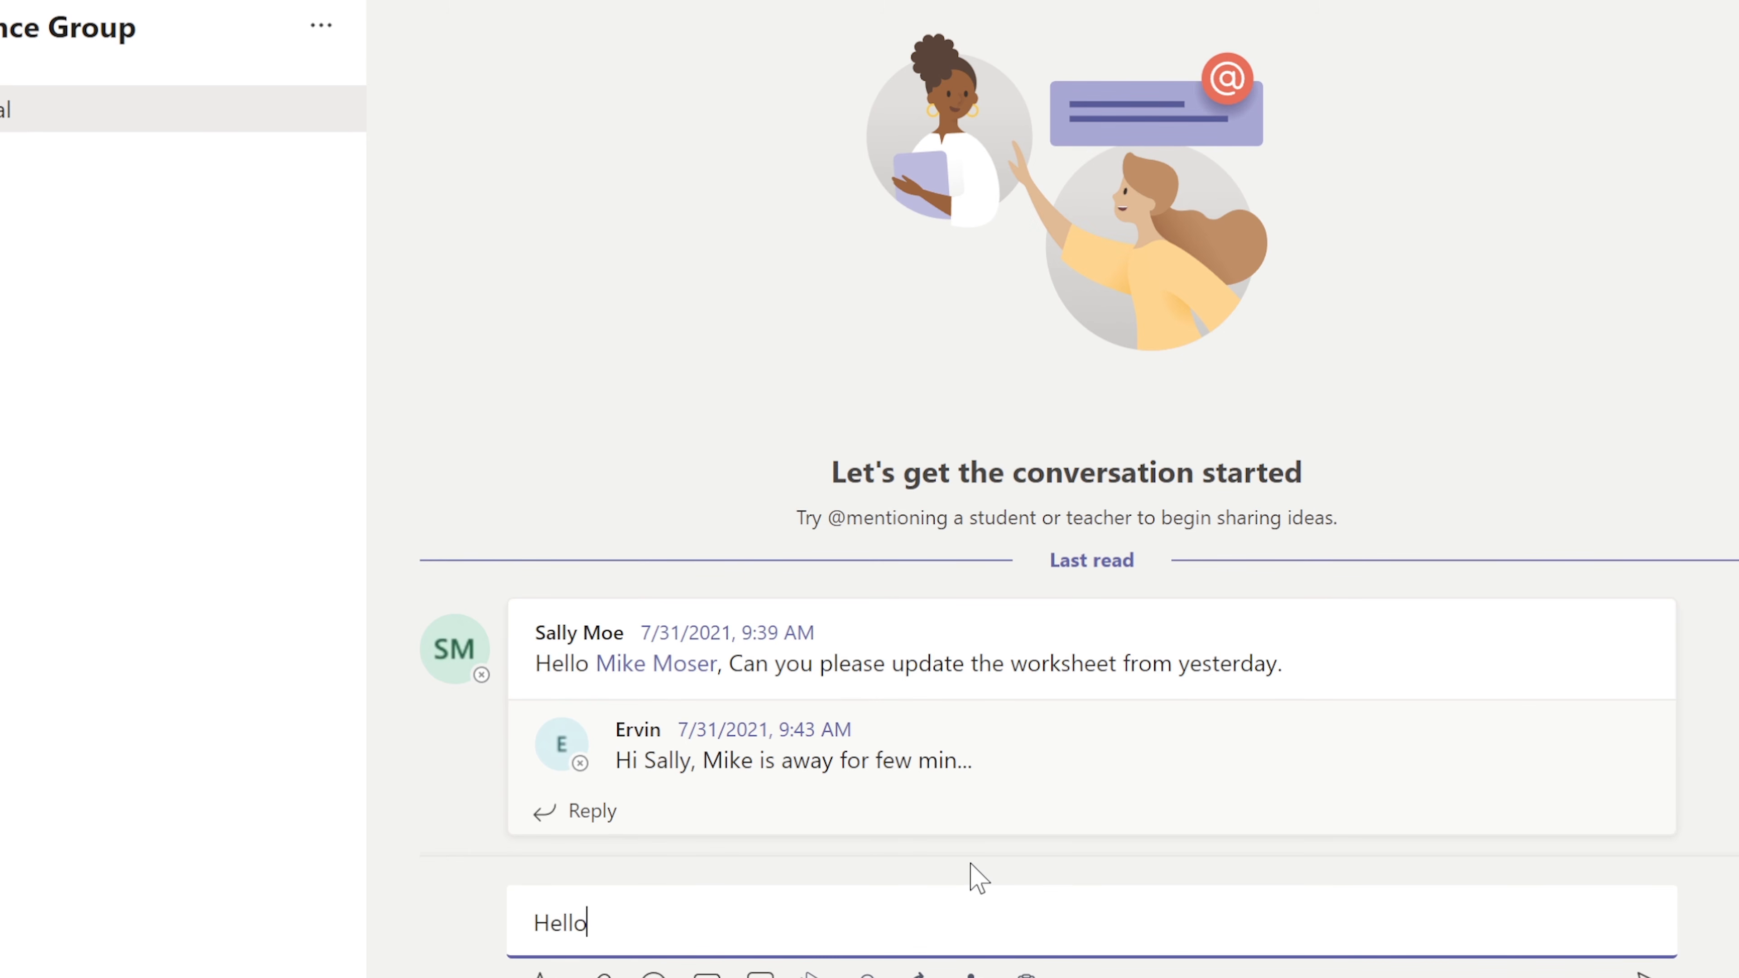
text(, I am new to Finance Group.)
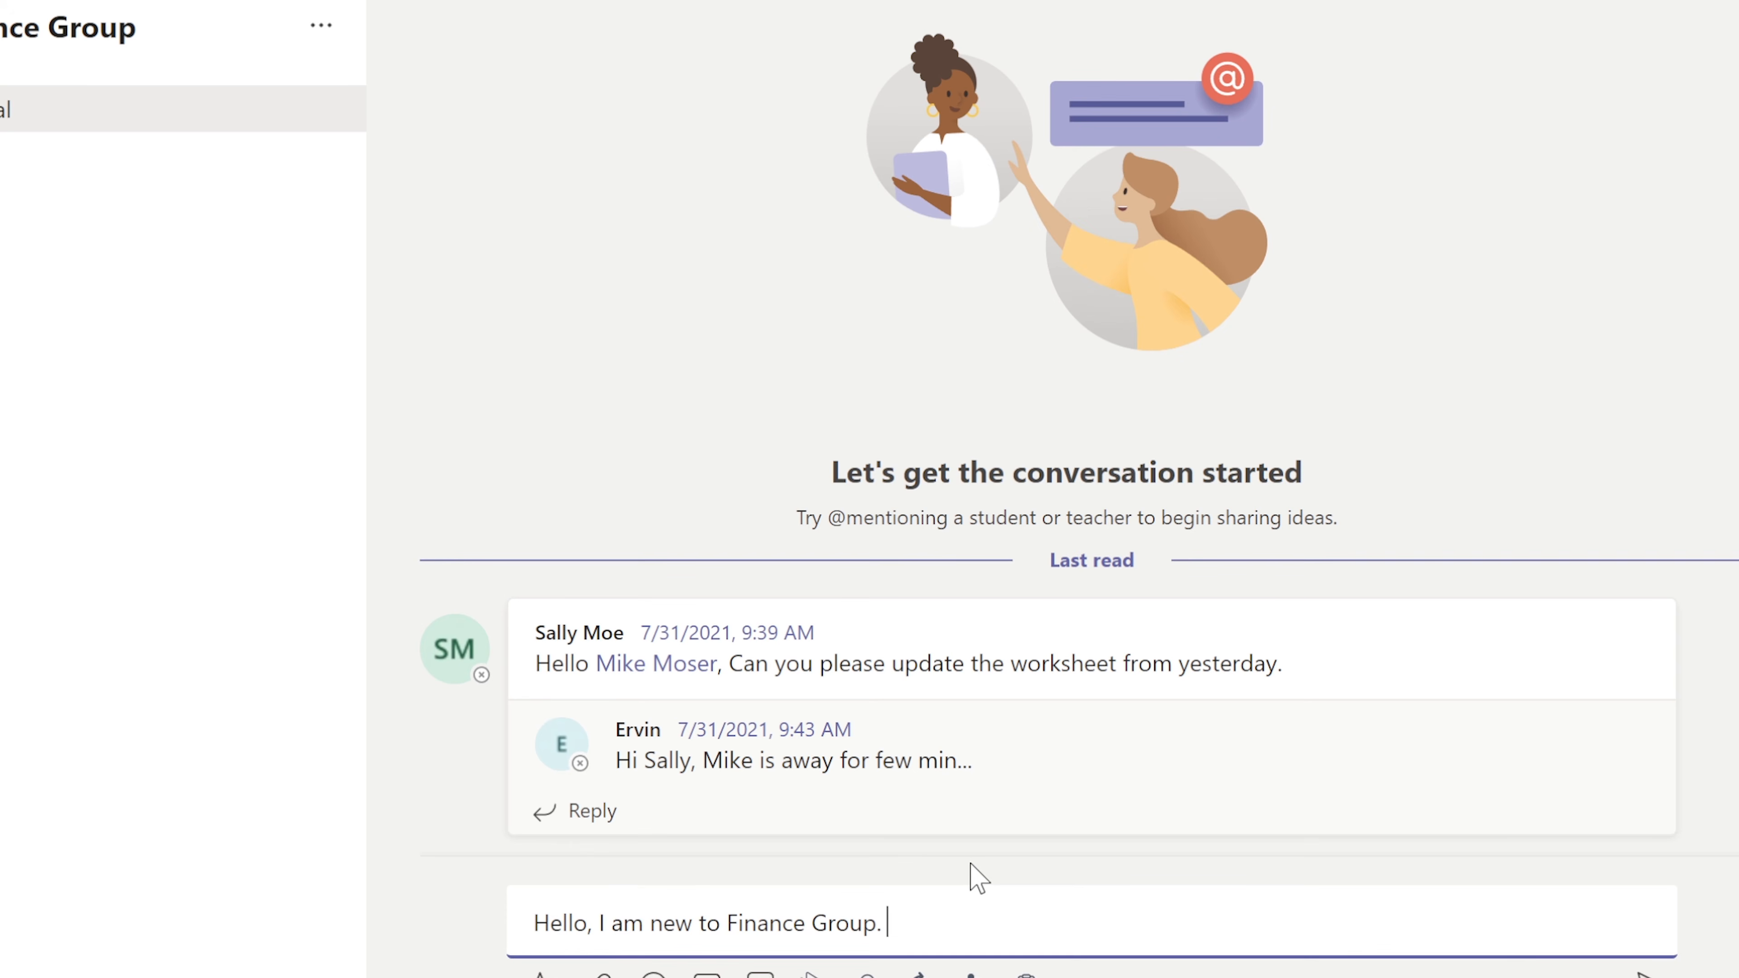
text( Good to be here.)
key(Return)
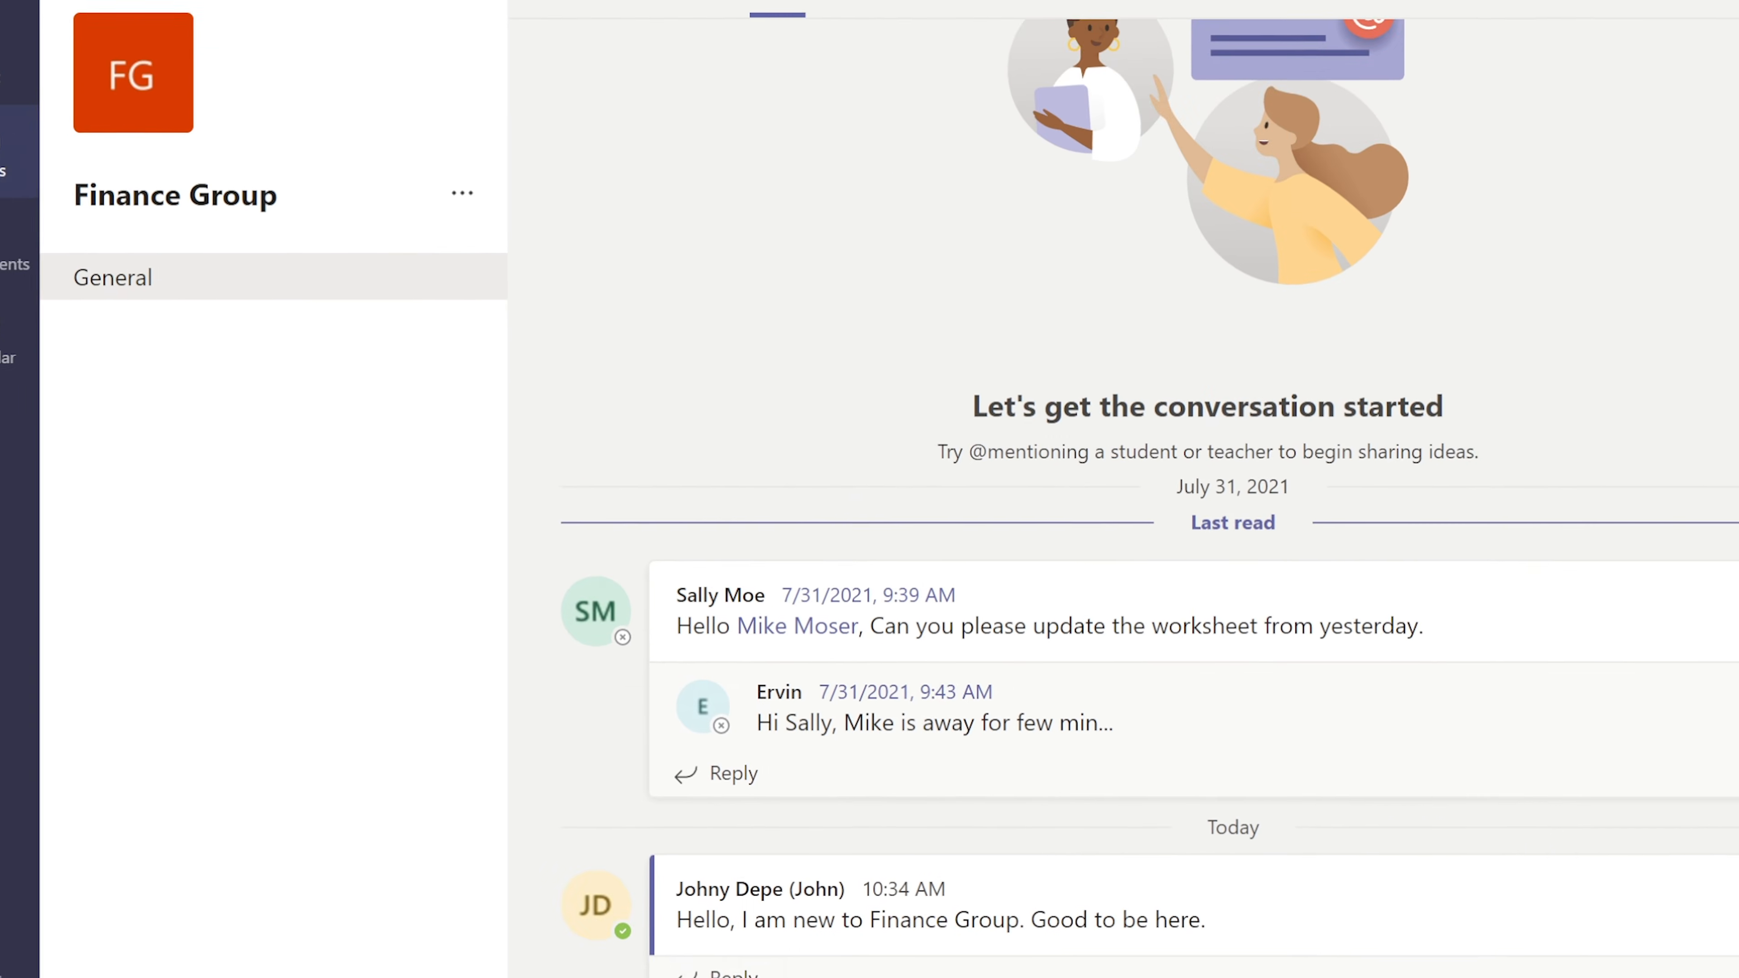
click(102, 48)
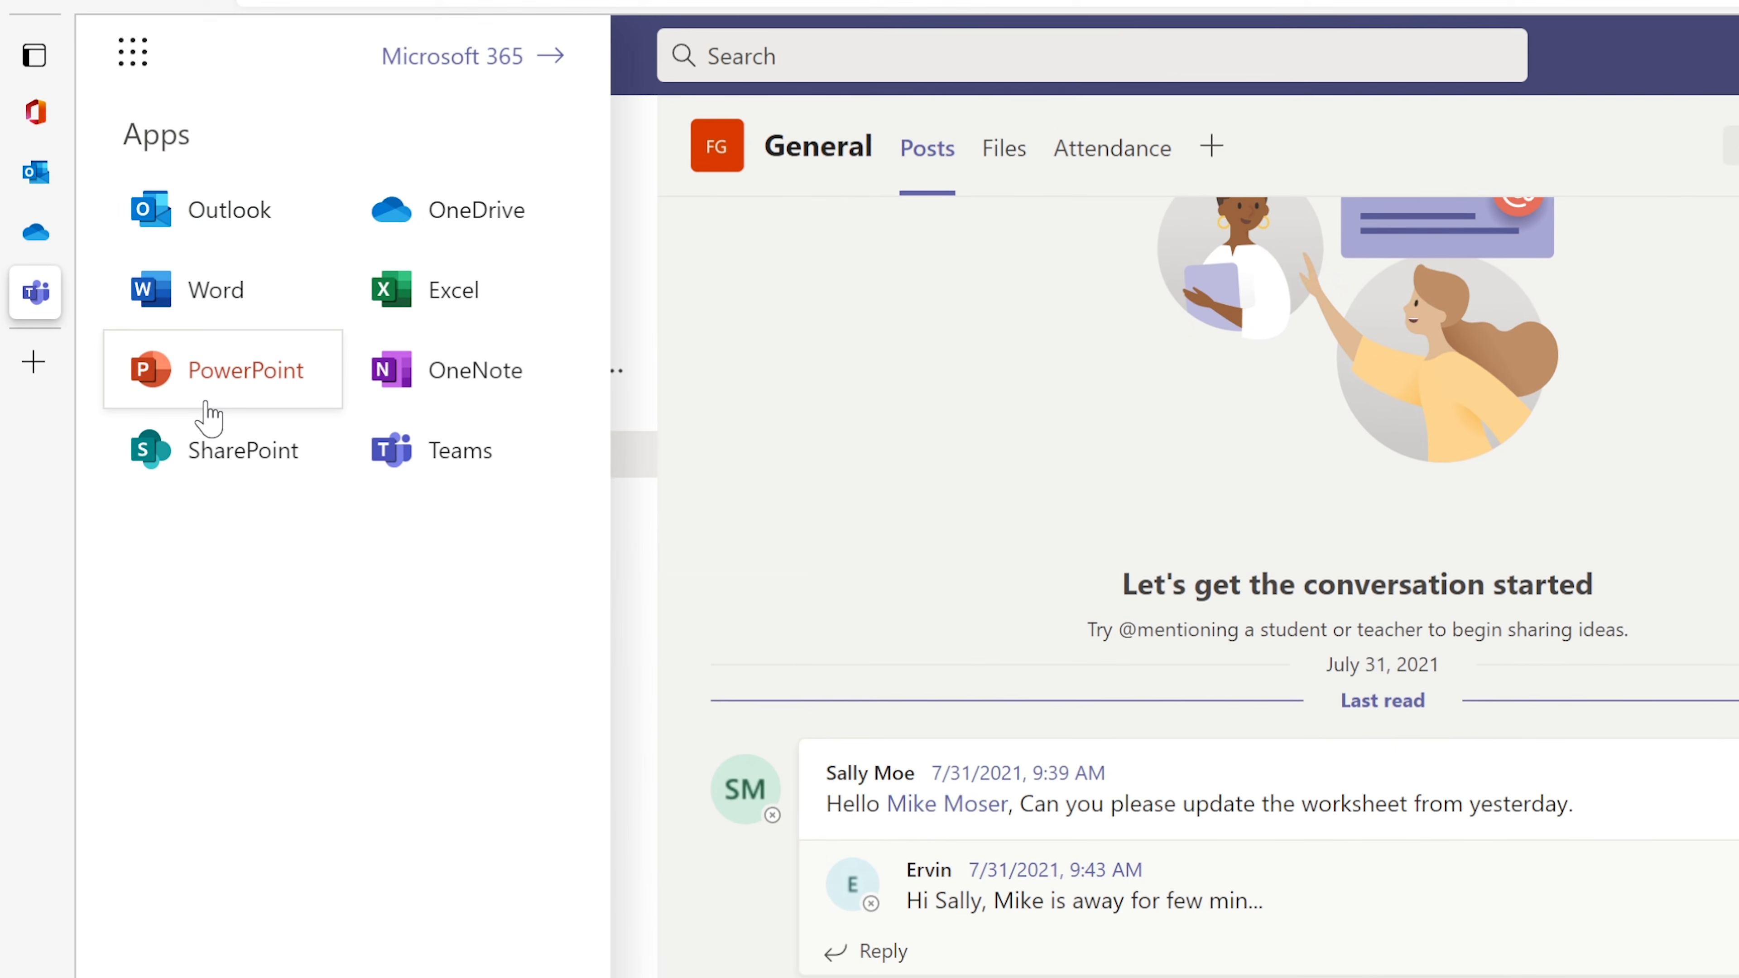
Step: Open SharePoint's start page, skipping security setup and the News from sites dialog, then open a new tab
click(282, 462)
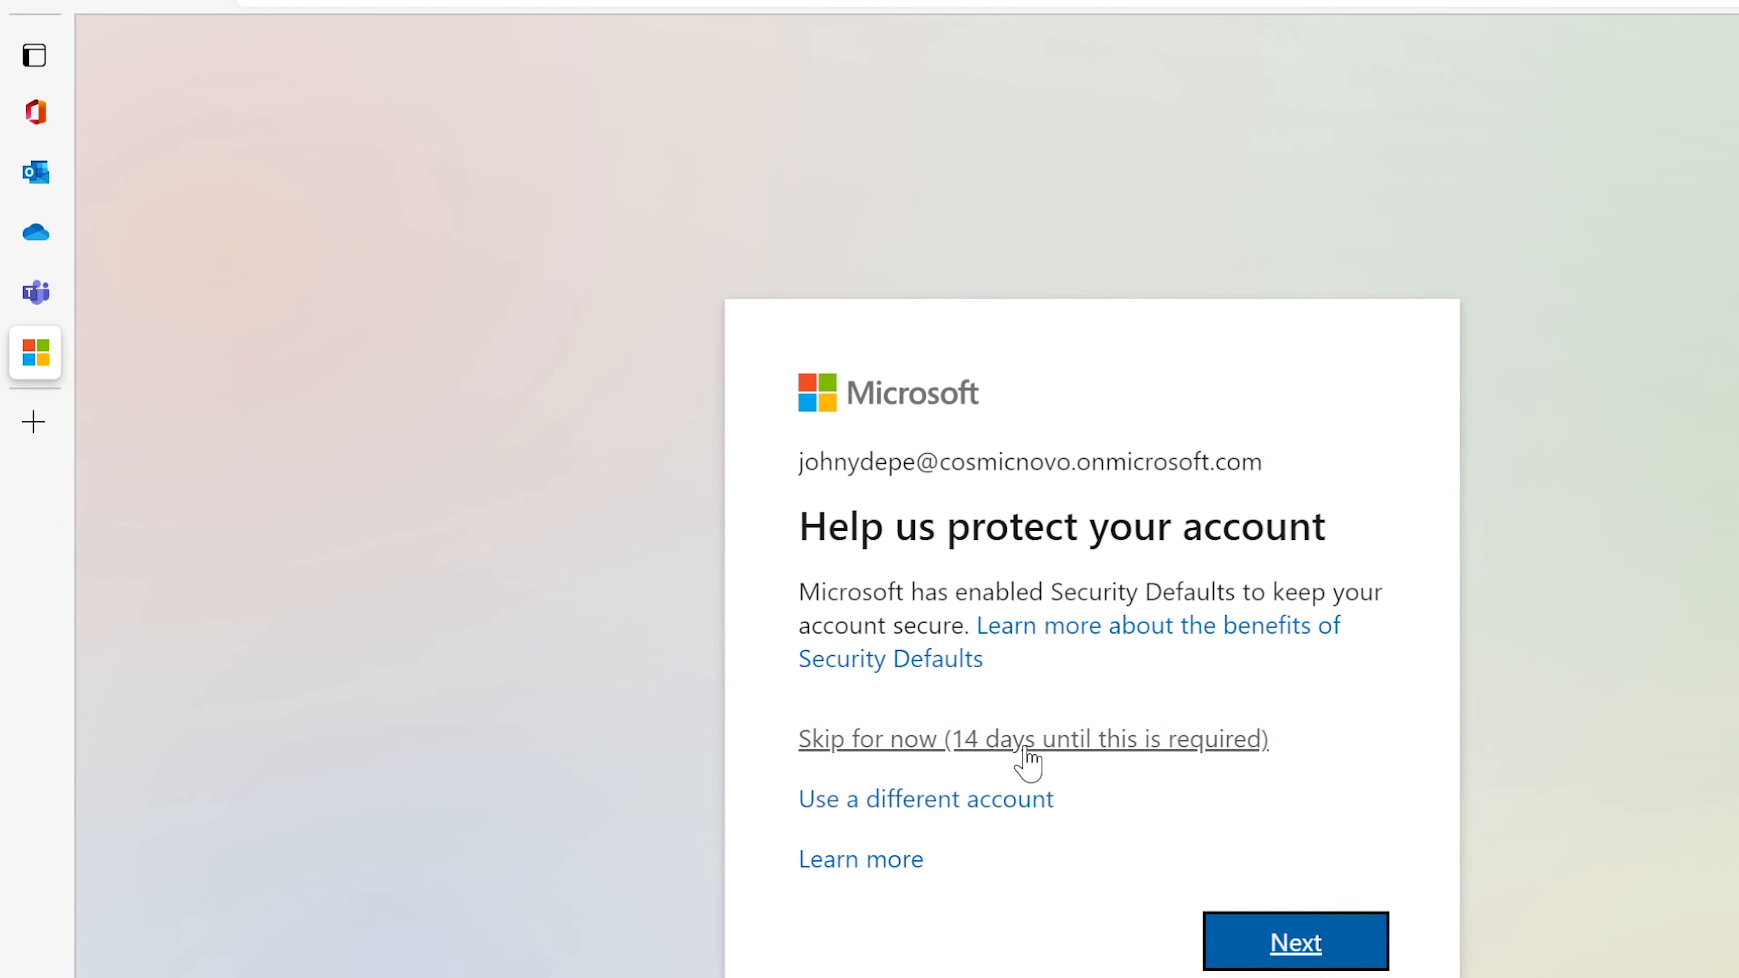
click(1026, 750)
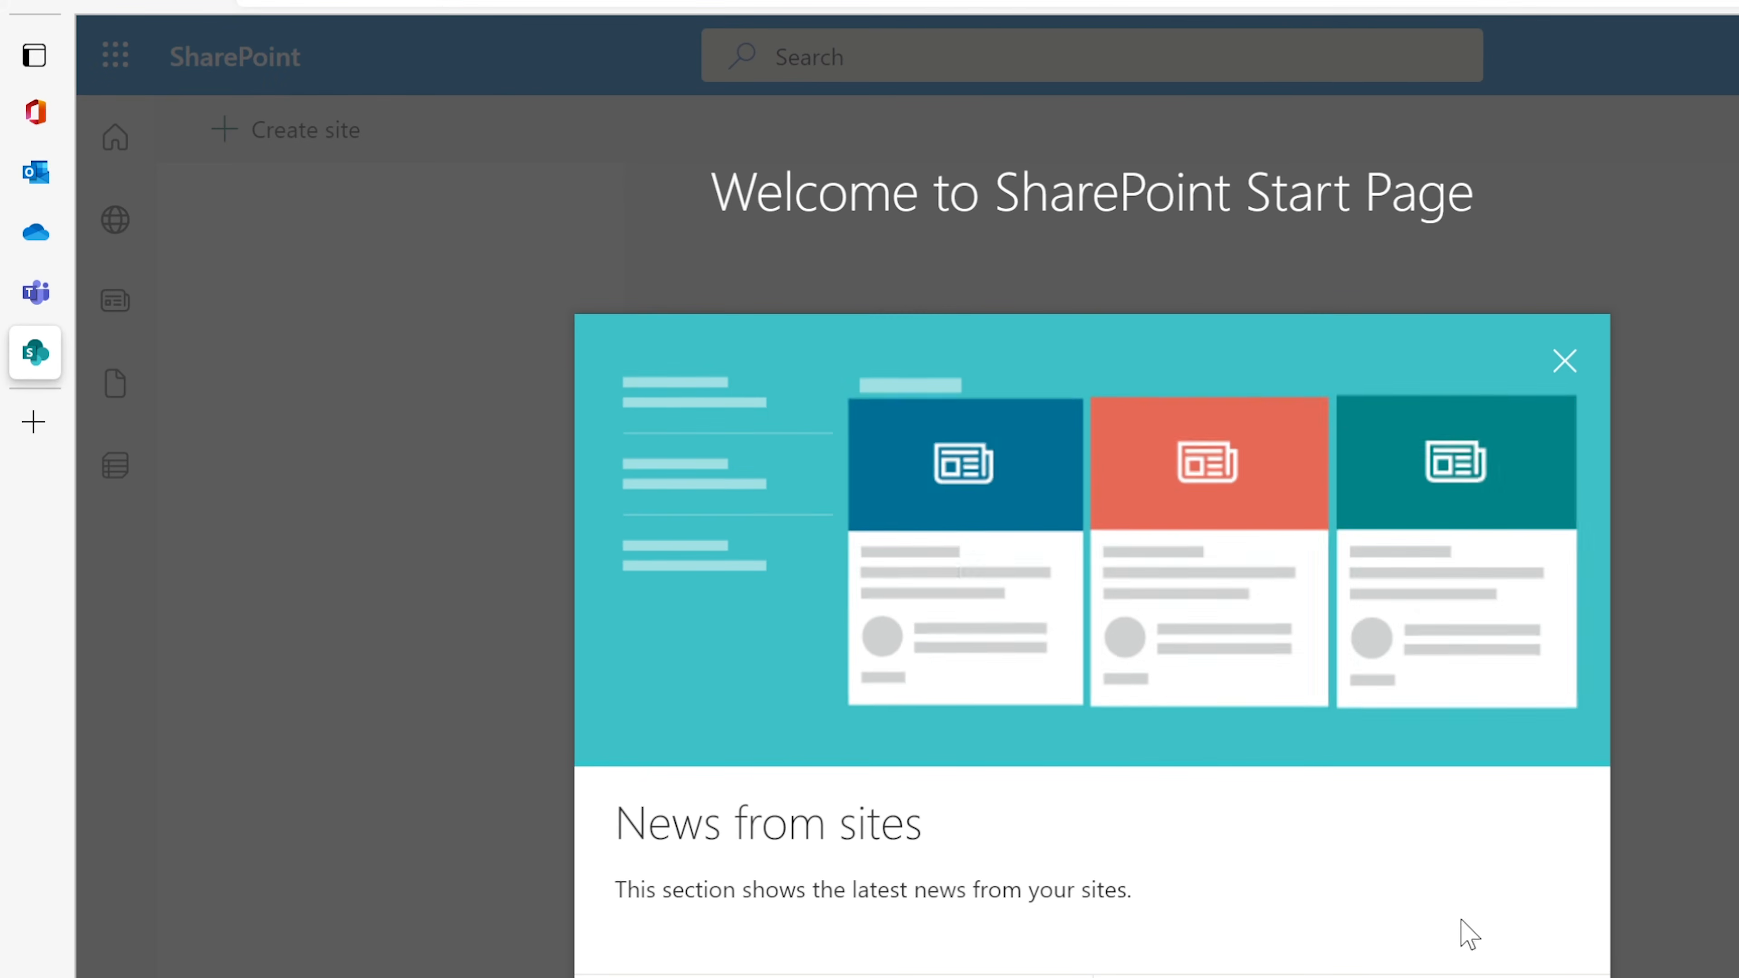
click(1566, 363)
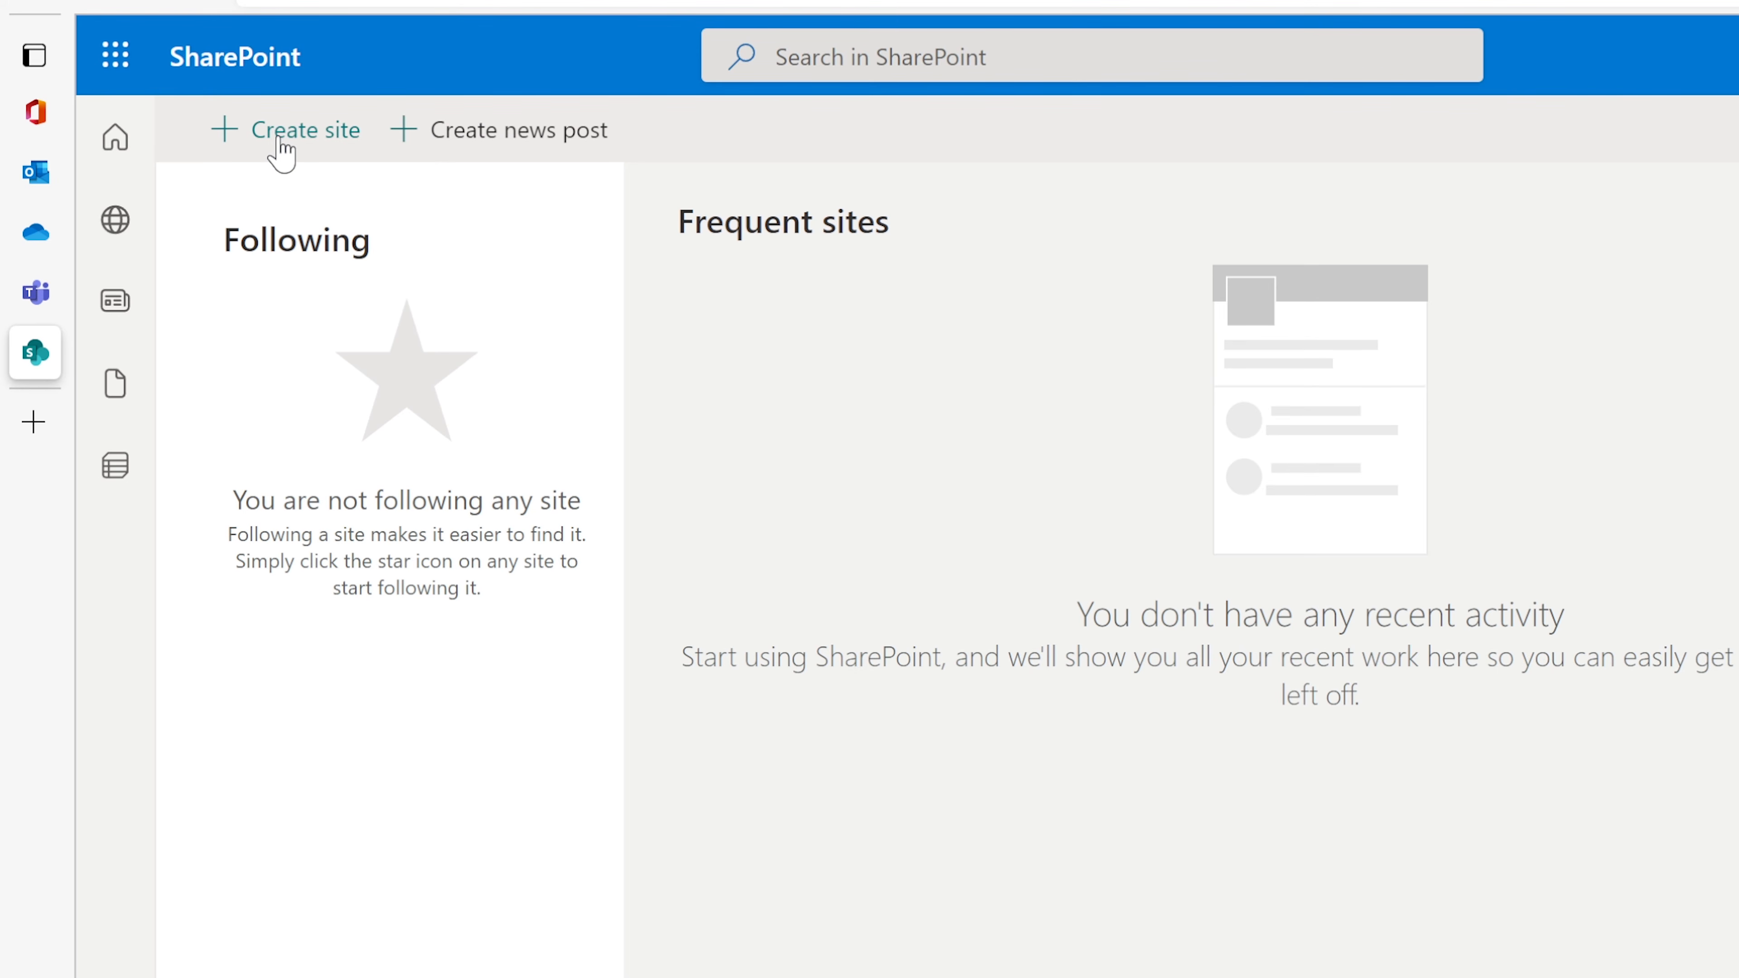
click(1045, 60)
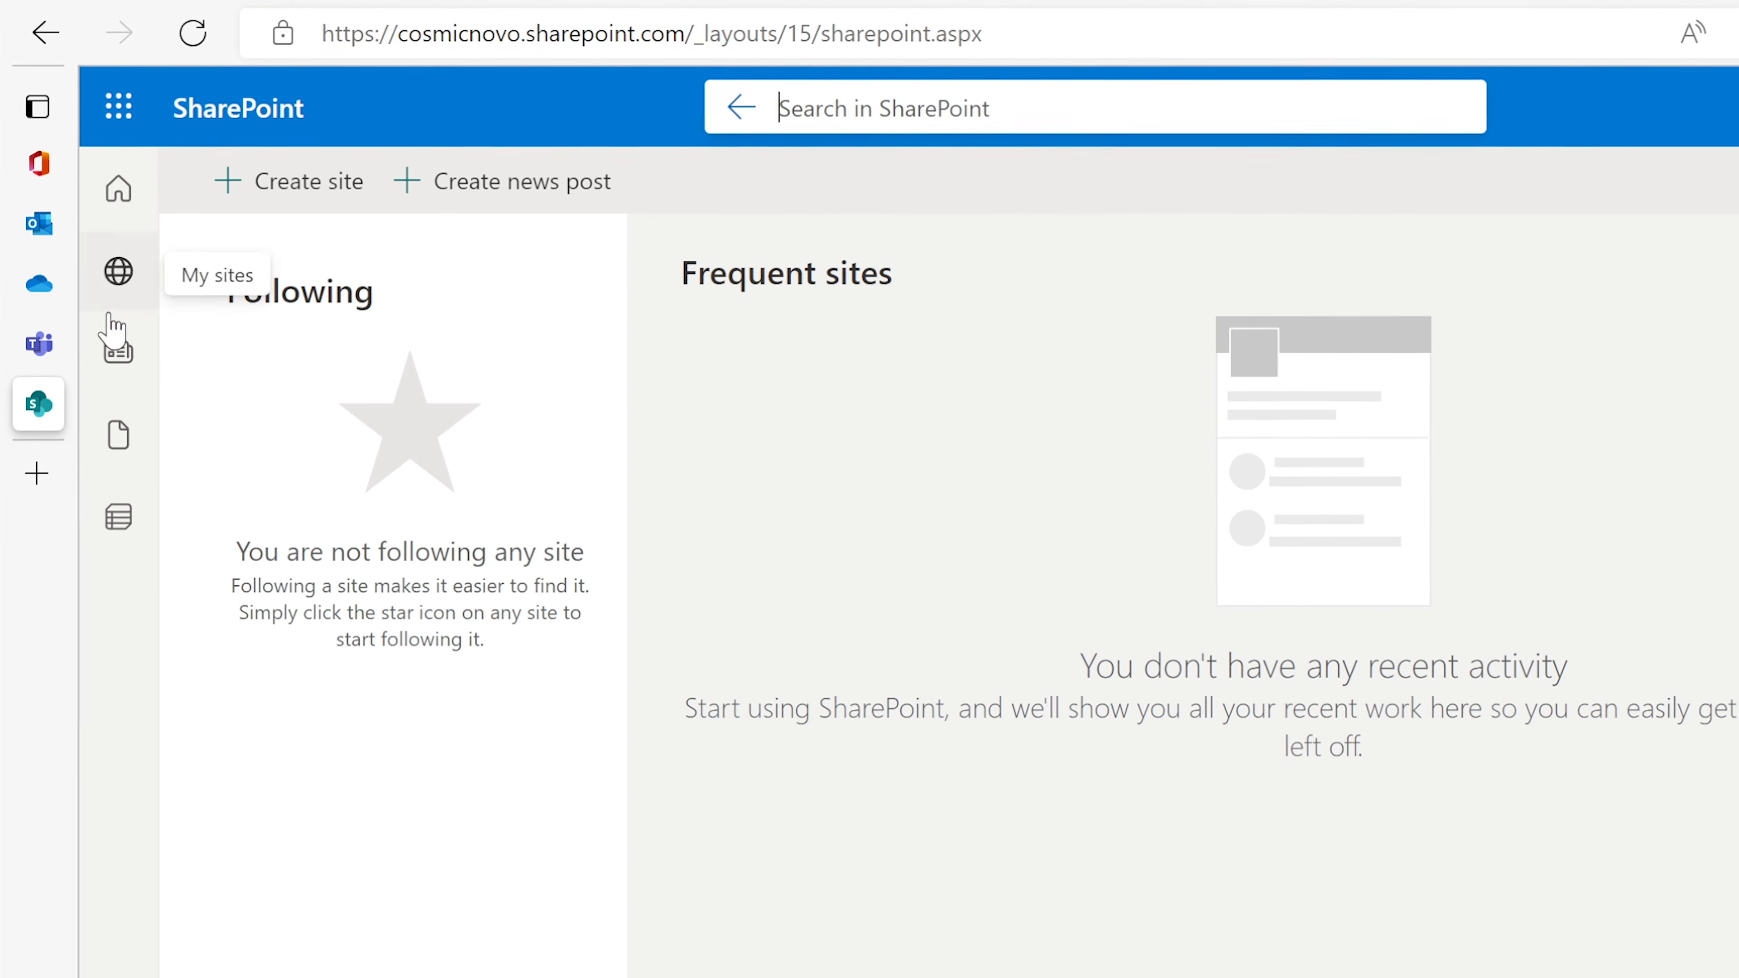
click(36, 473)
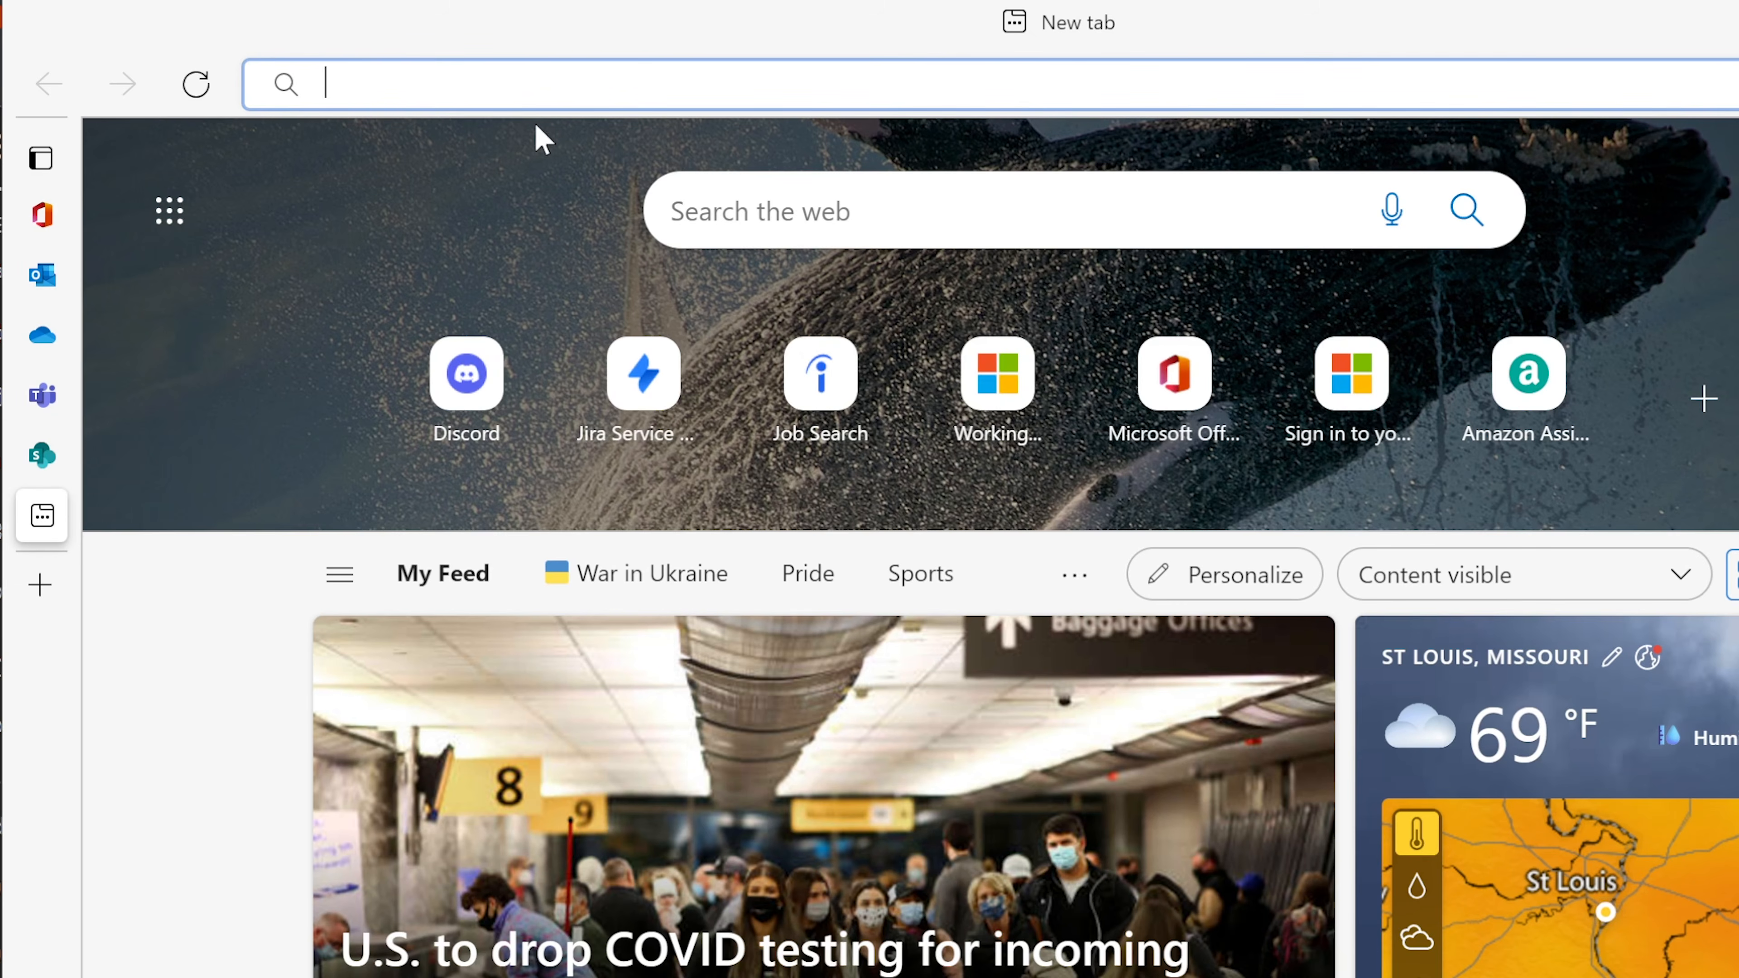
Step: Go to youtube.com/cobuman and play its Office 365 Tech Training playlist from Playlists
text(youtube.com)
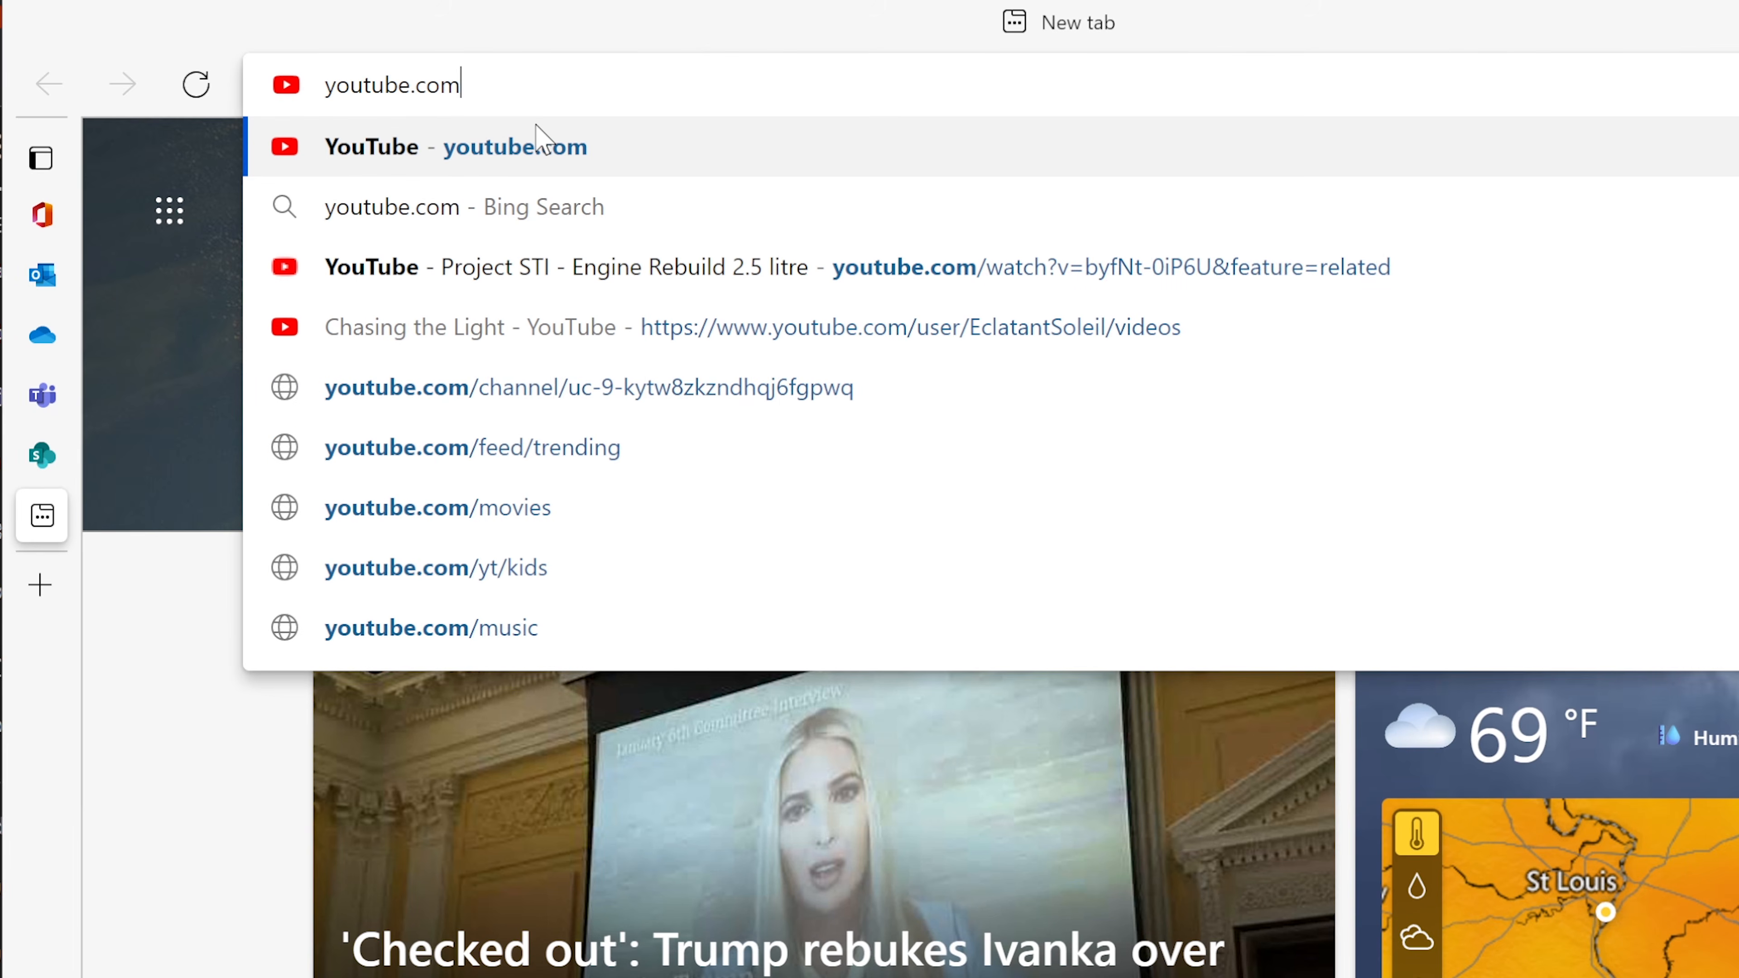
text(/cobuman)
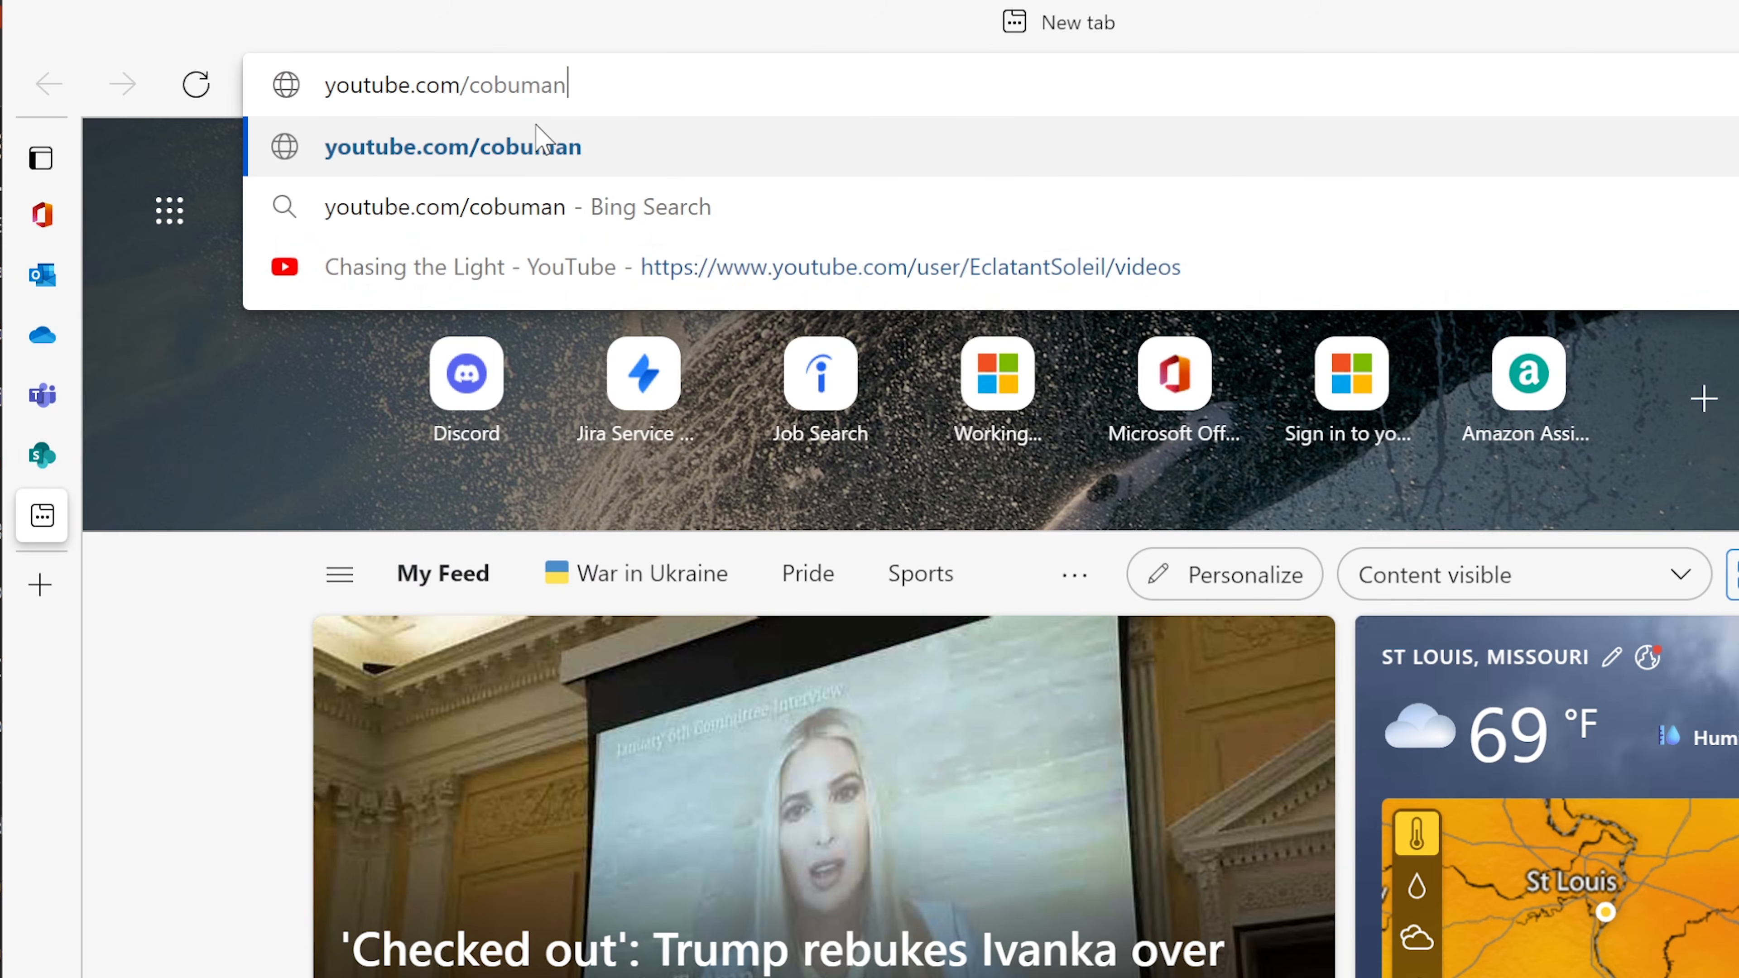
key(Return)
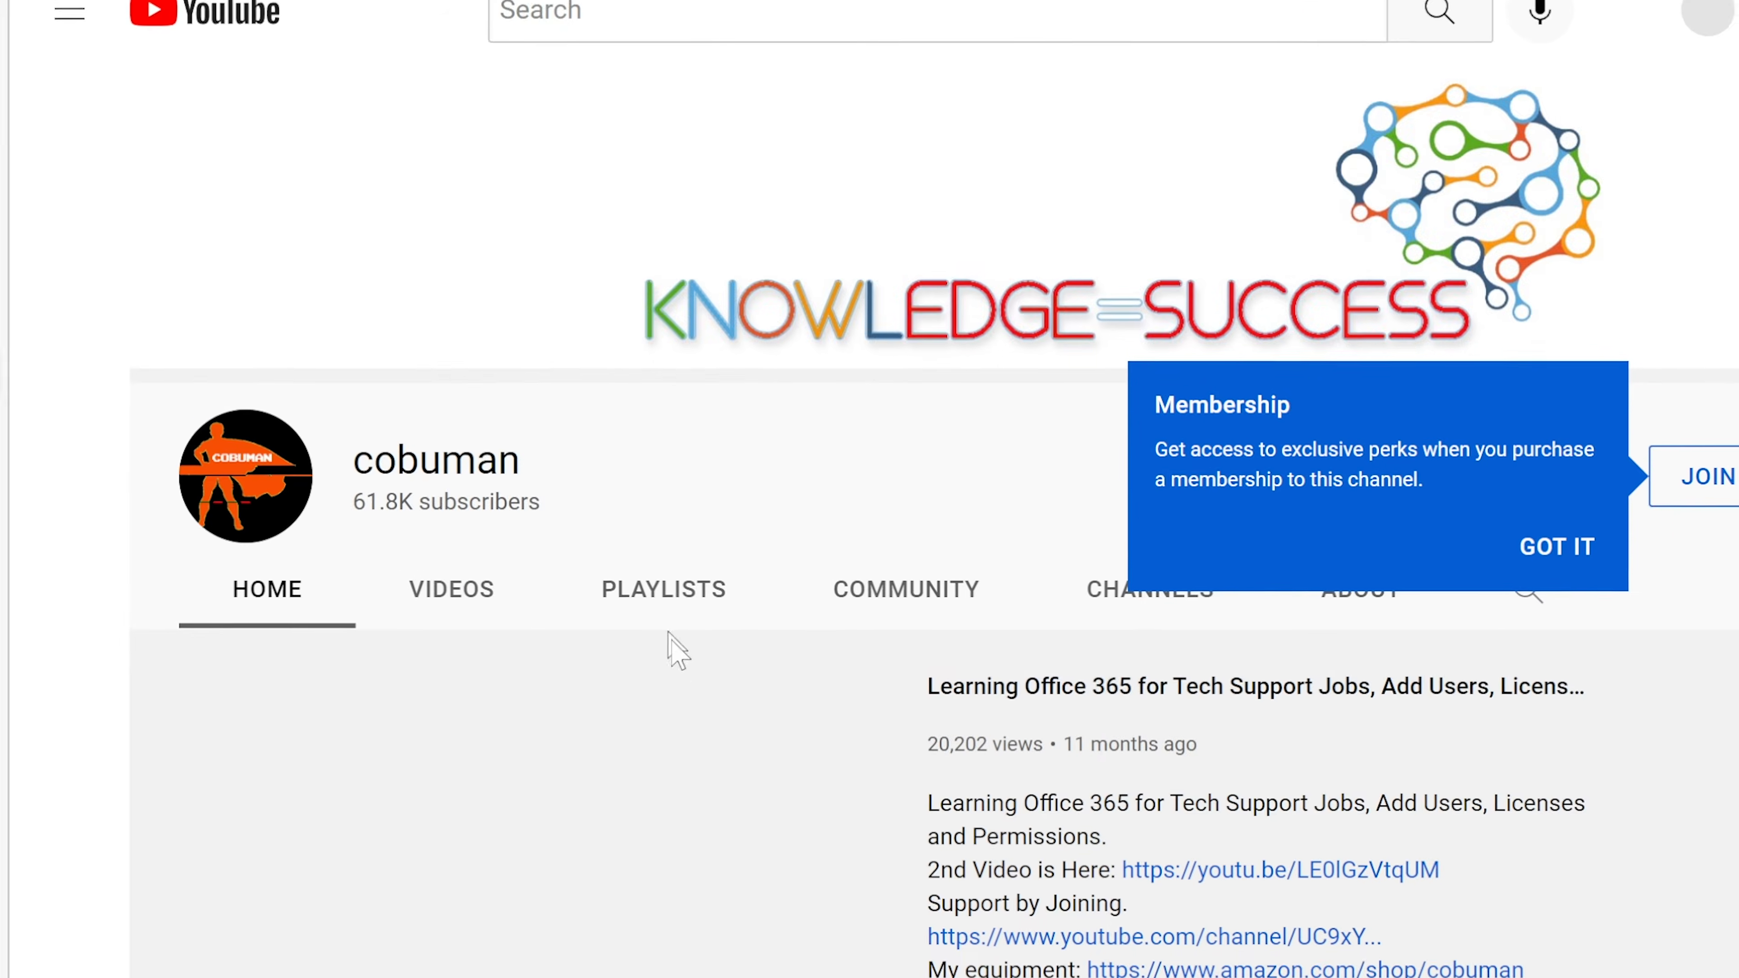
click(316, 923)
click(316, 923)
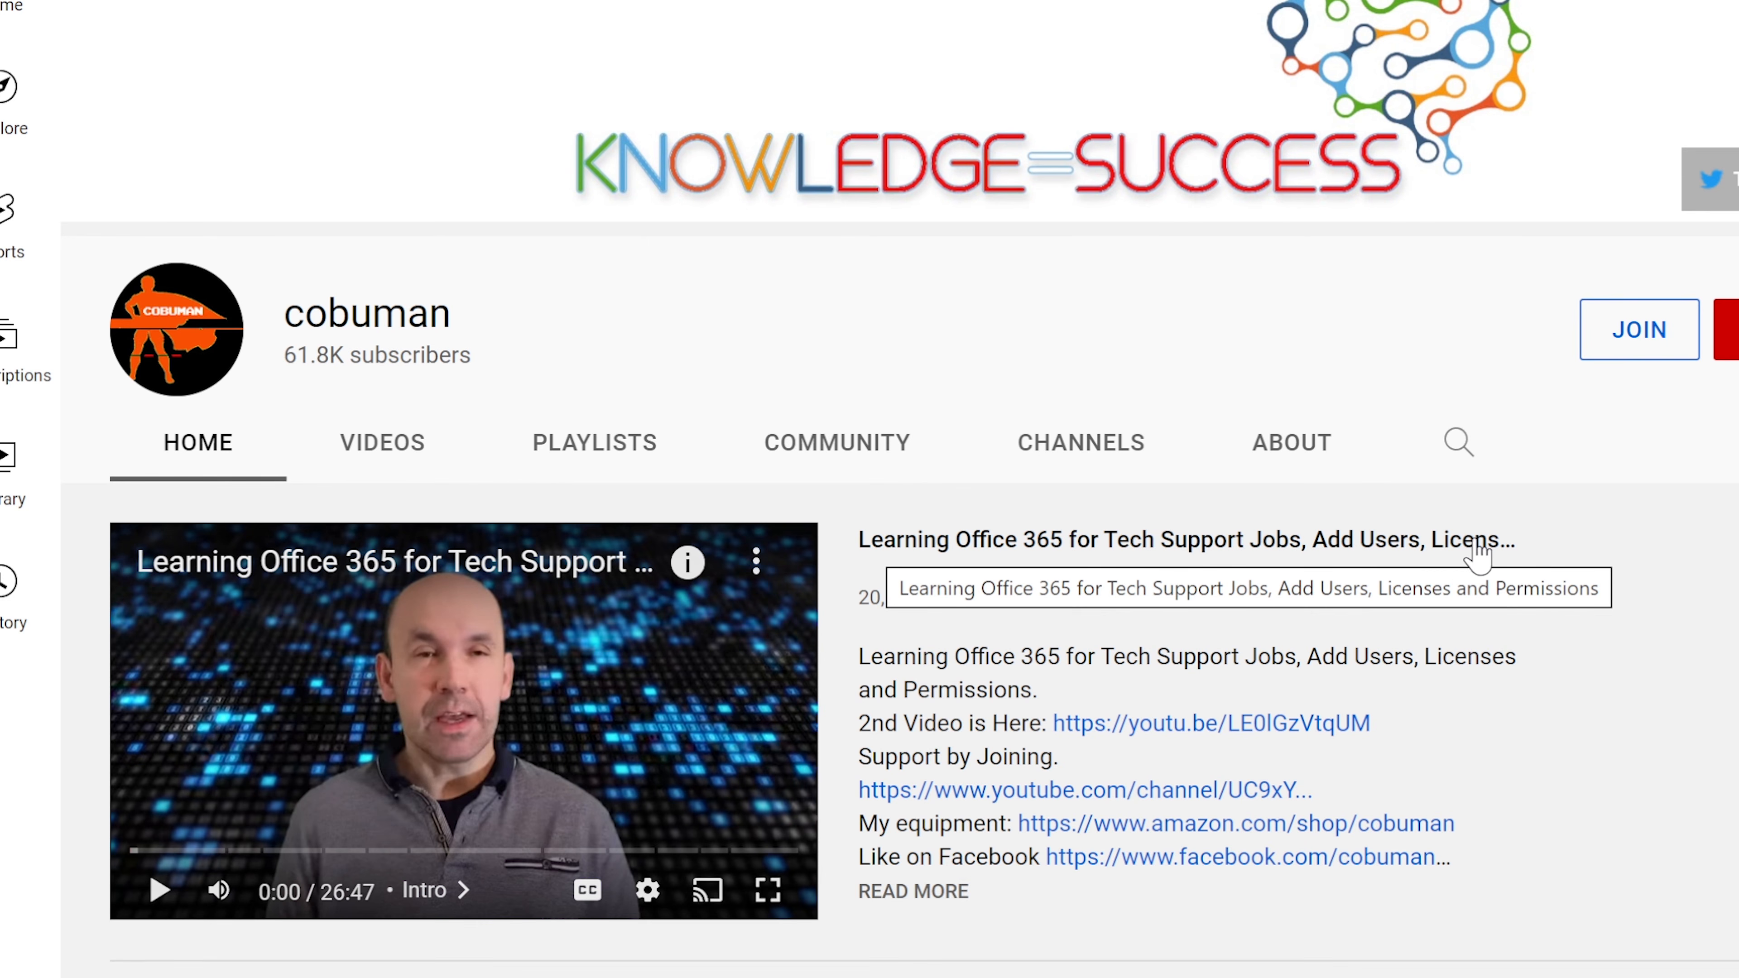
click(578, 454)
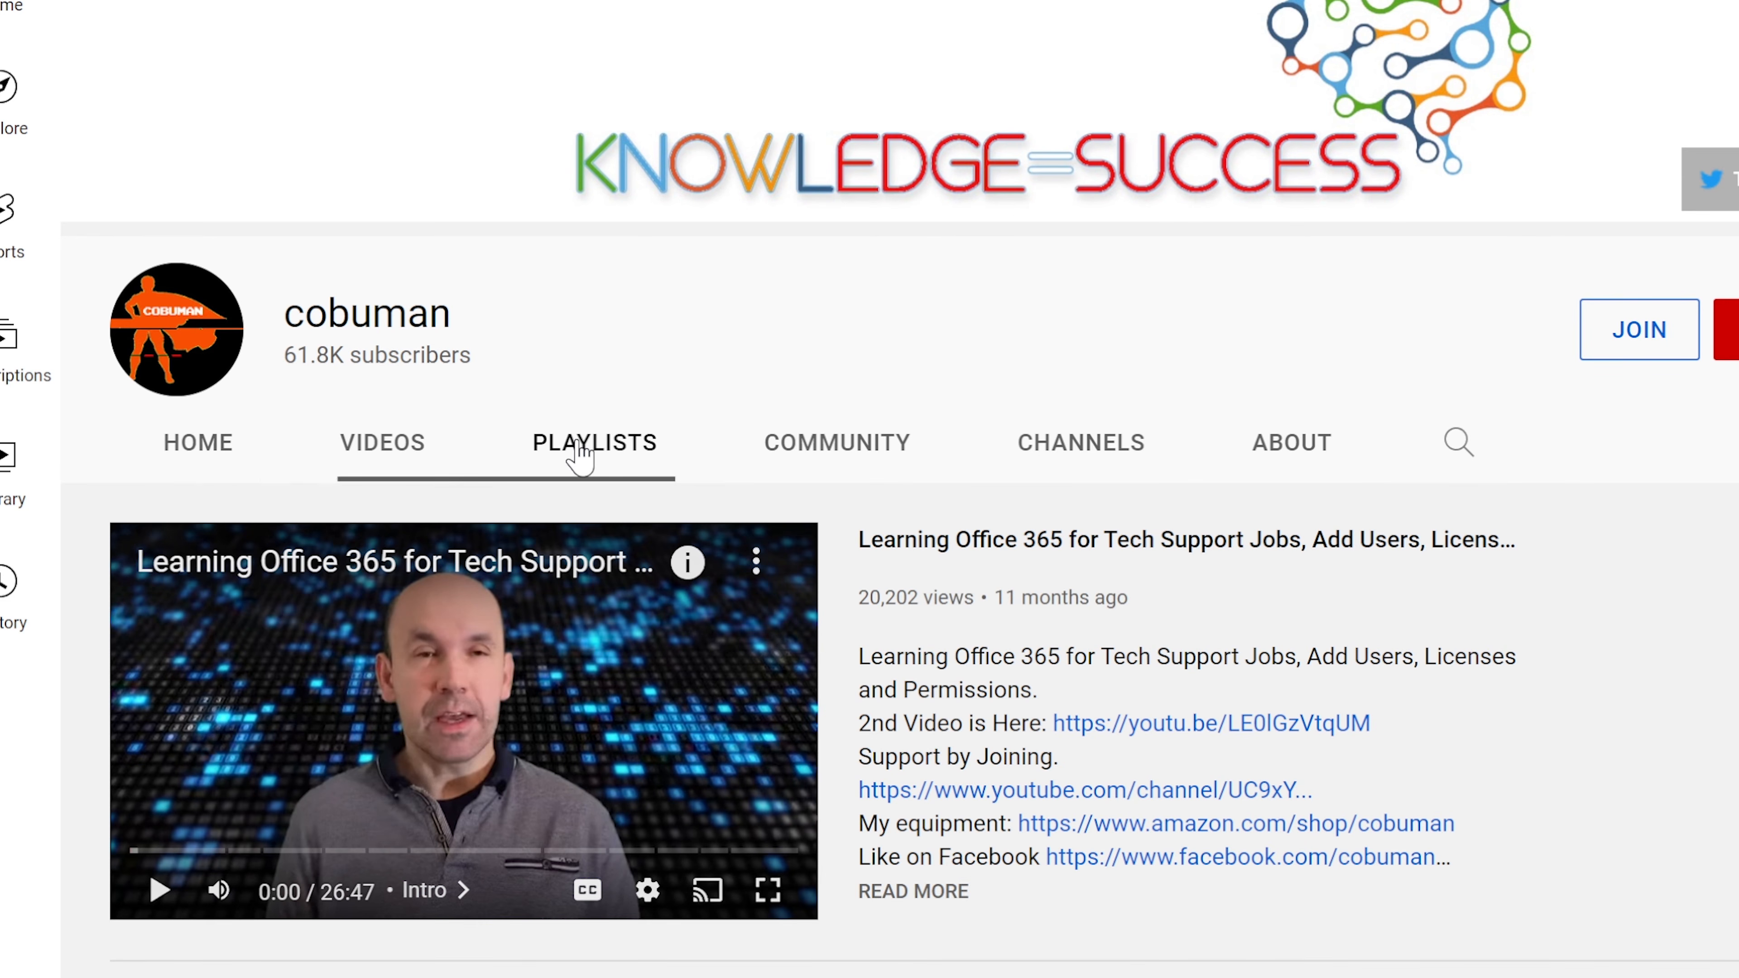
scroll(1301, 686, down, 3)
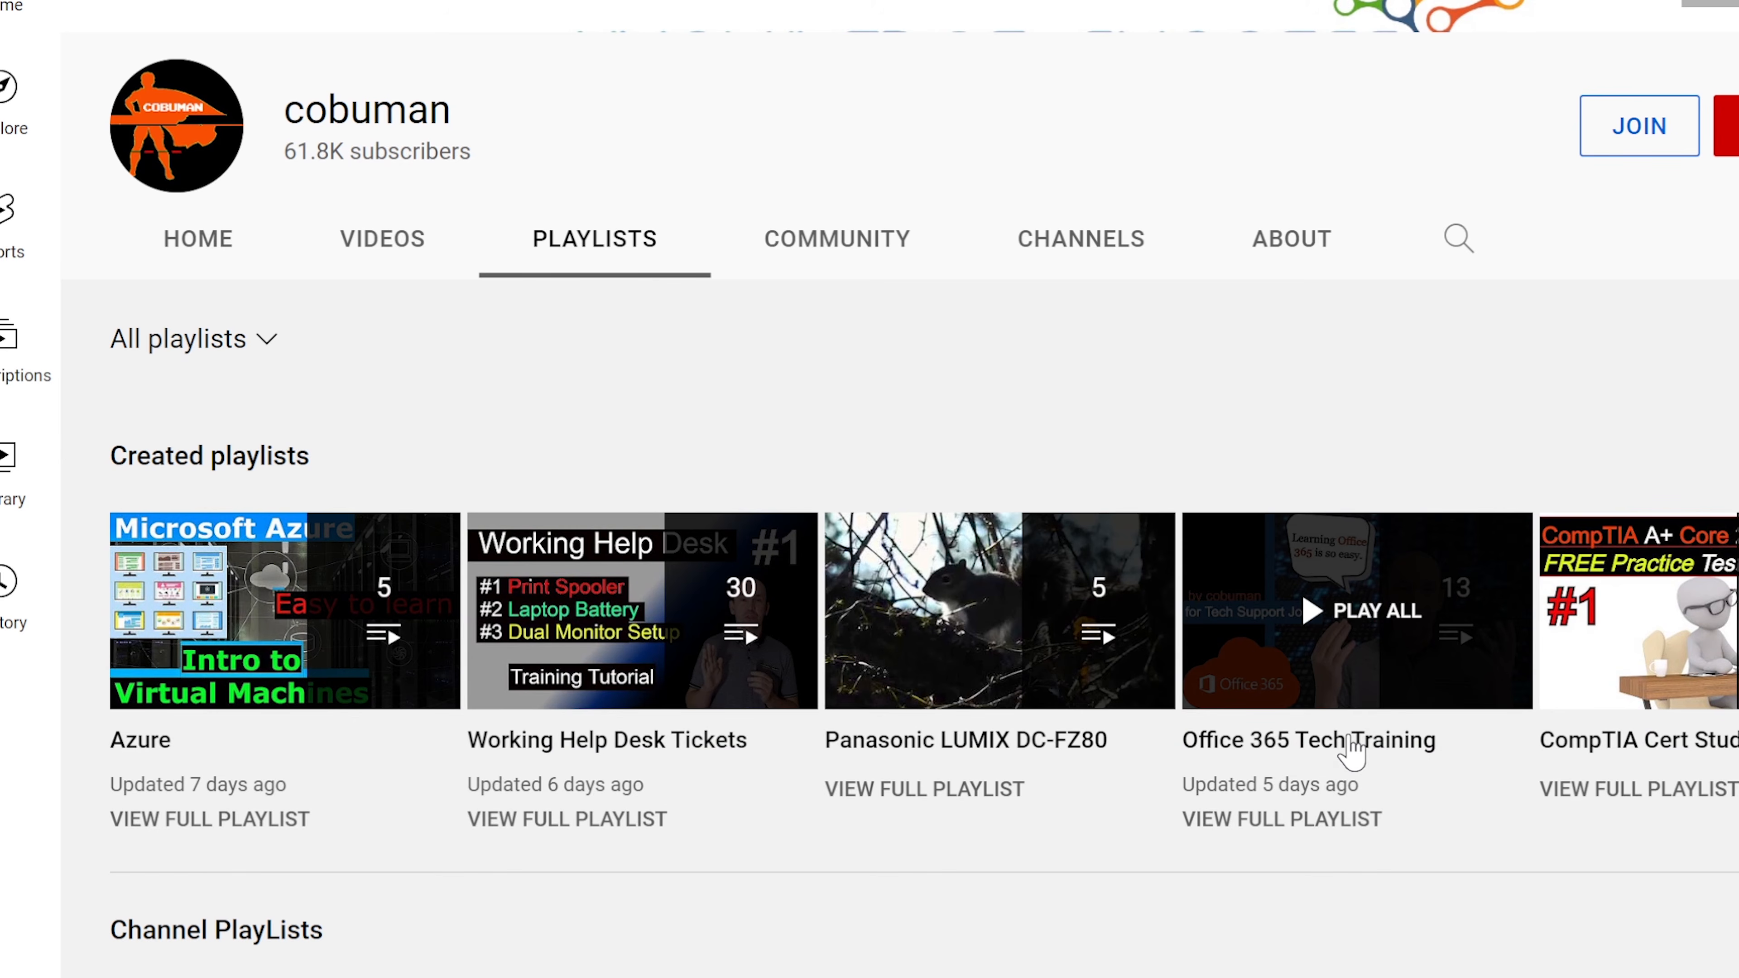
click(1353, 750)
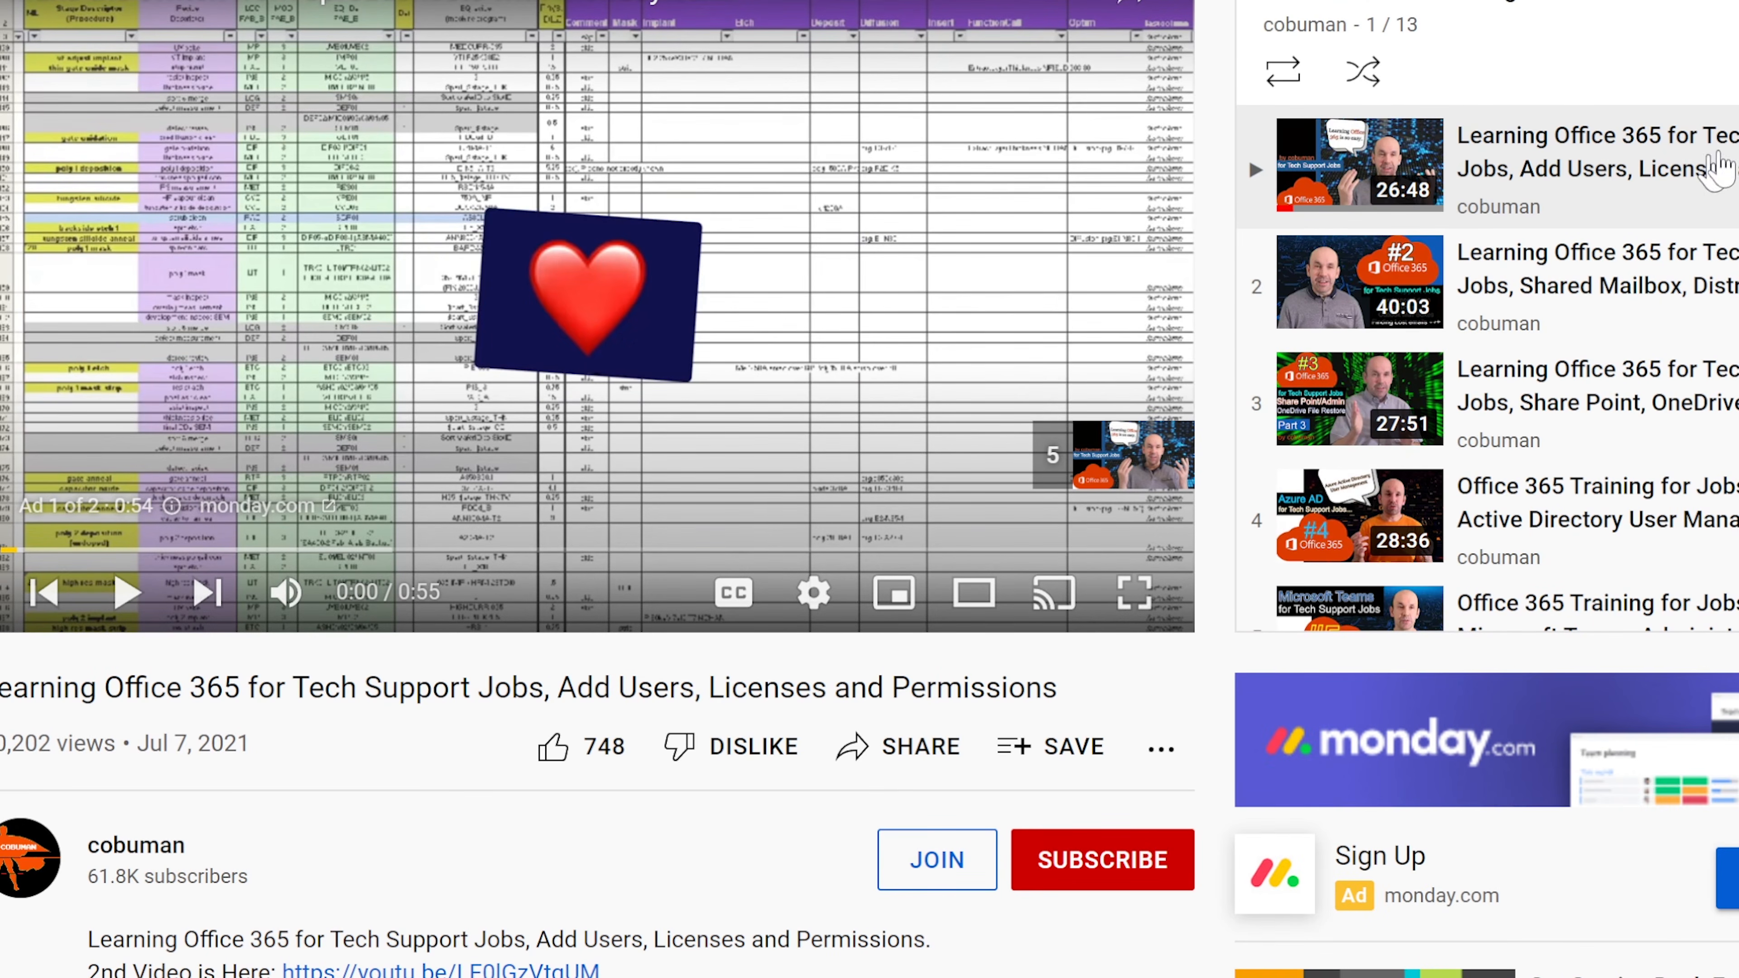
scroll(1486, 369, down, 8)
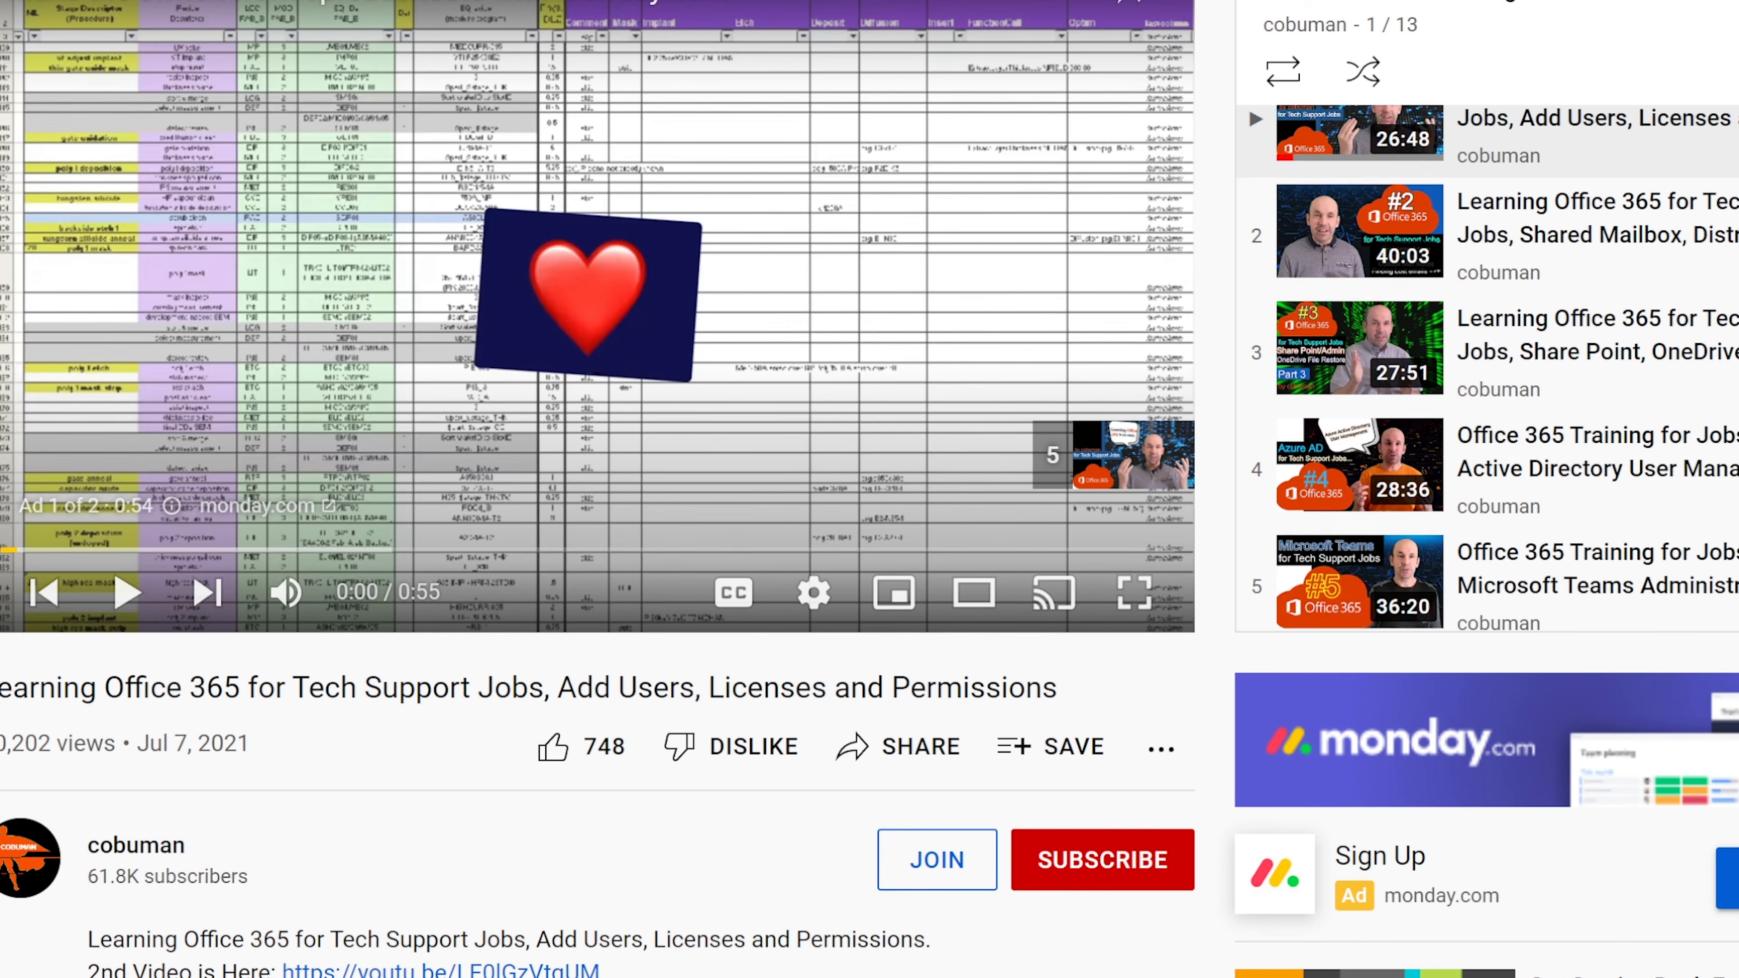
scroll(1486, 368, down, 5)
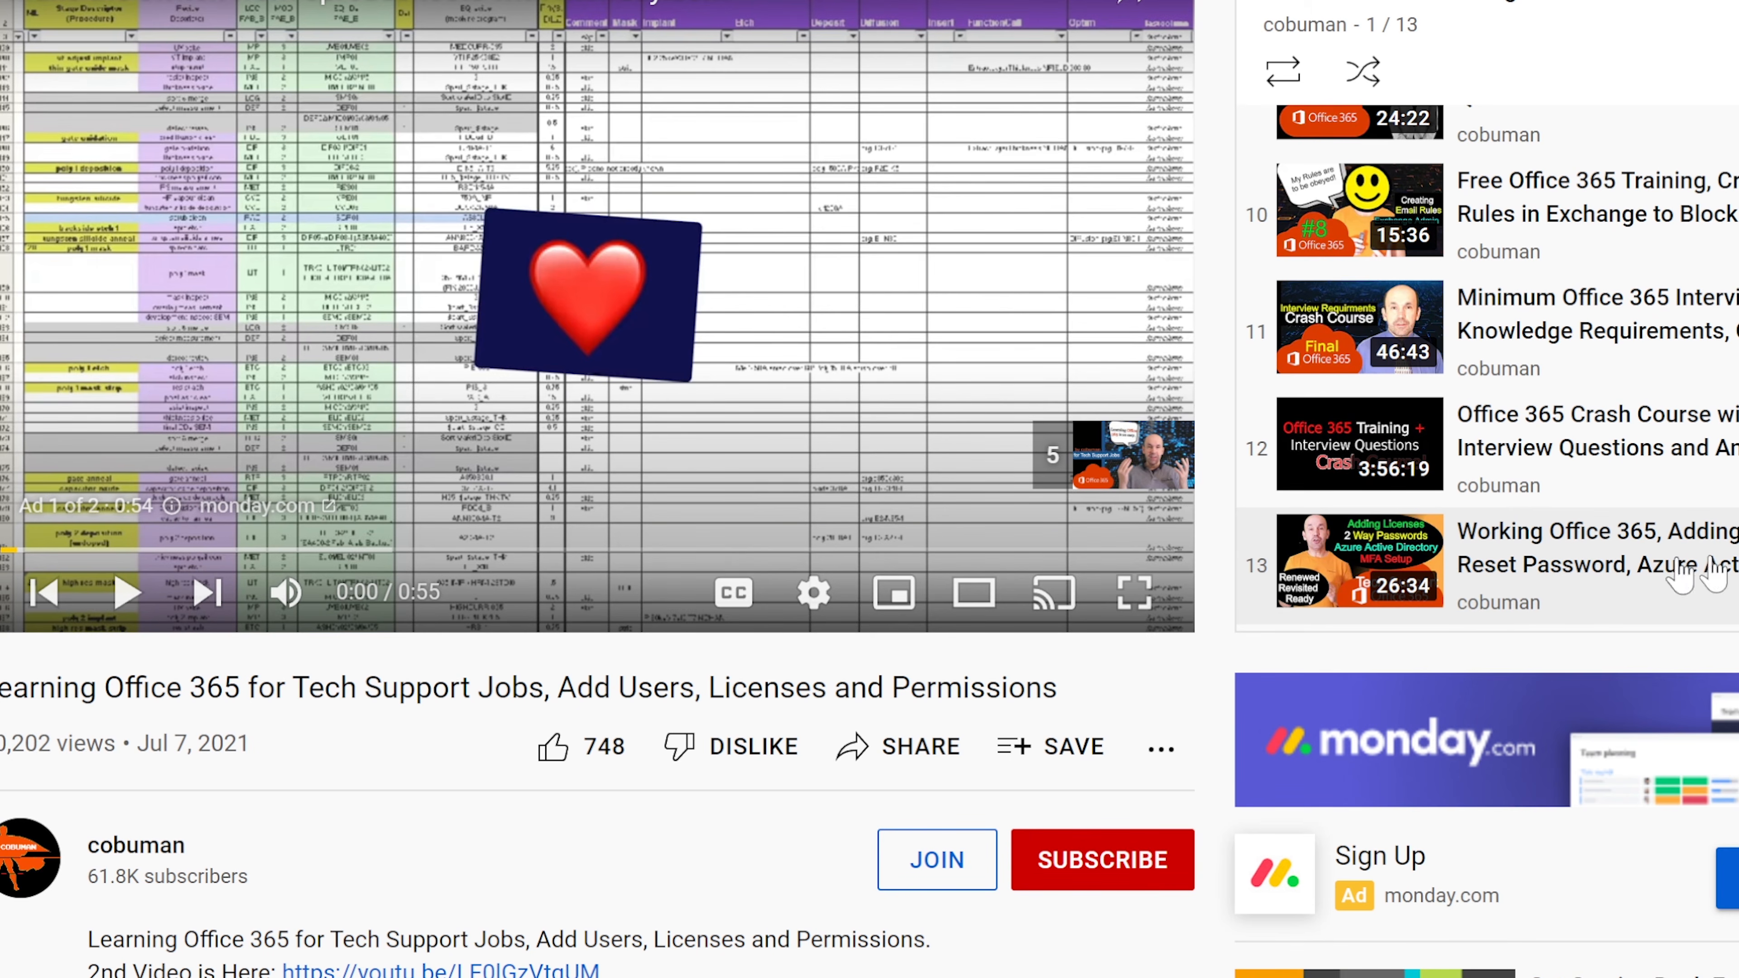
scroll(1486, 369, up, 10)
scroll(1588, 437, up, 2)
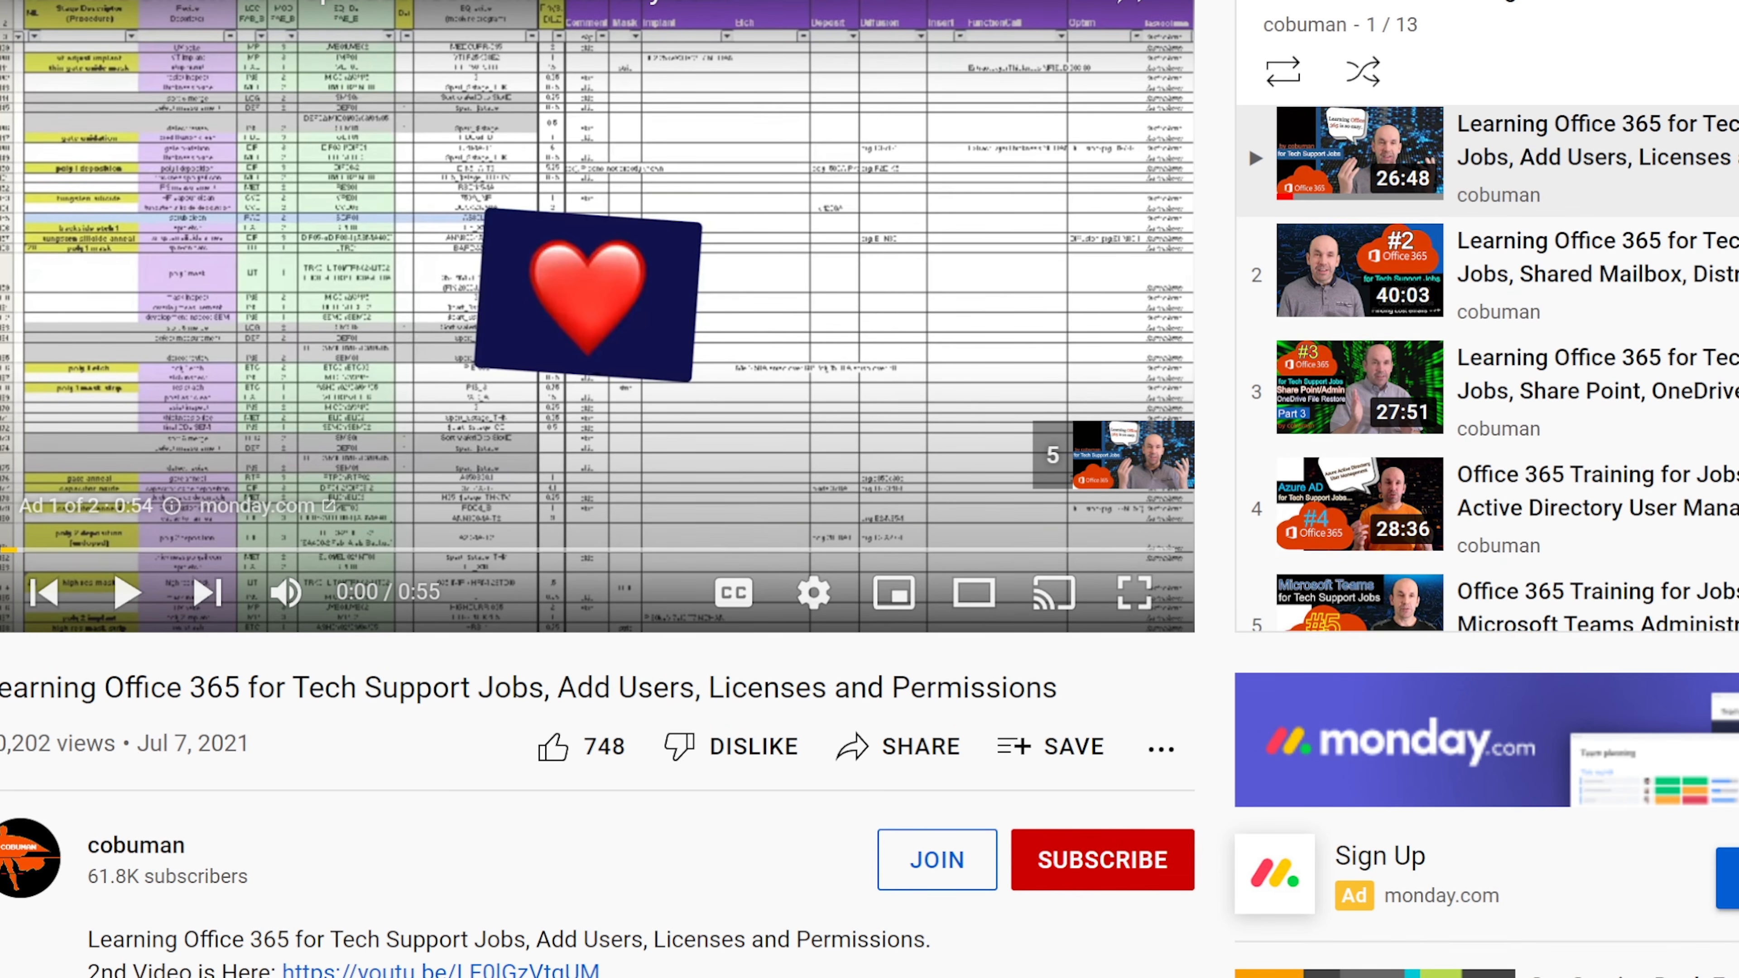
scroll(1488, 369, down, 6)
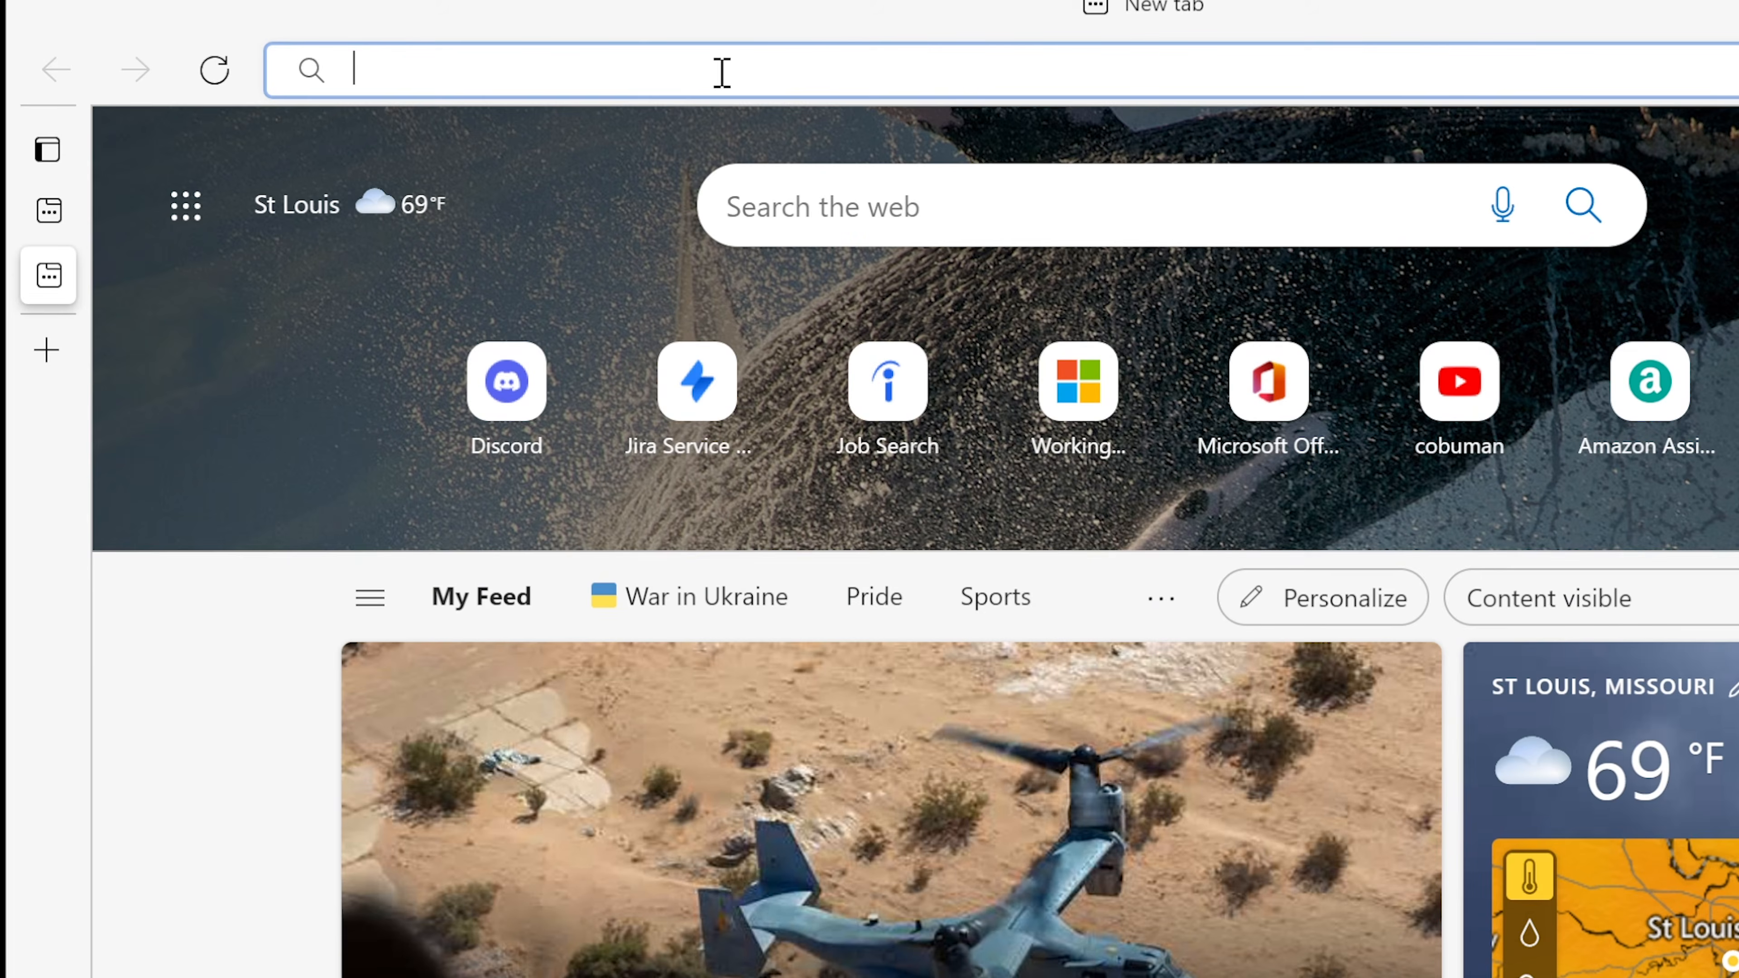
Step: Load youtube.com/cobumanknowledgebase, stop the trailer, and show the channel's Videos tab
text(youtube.com)
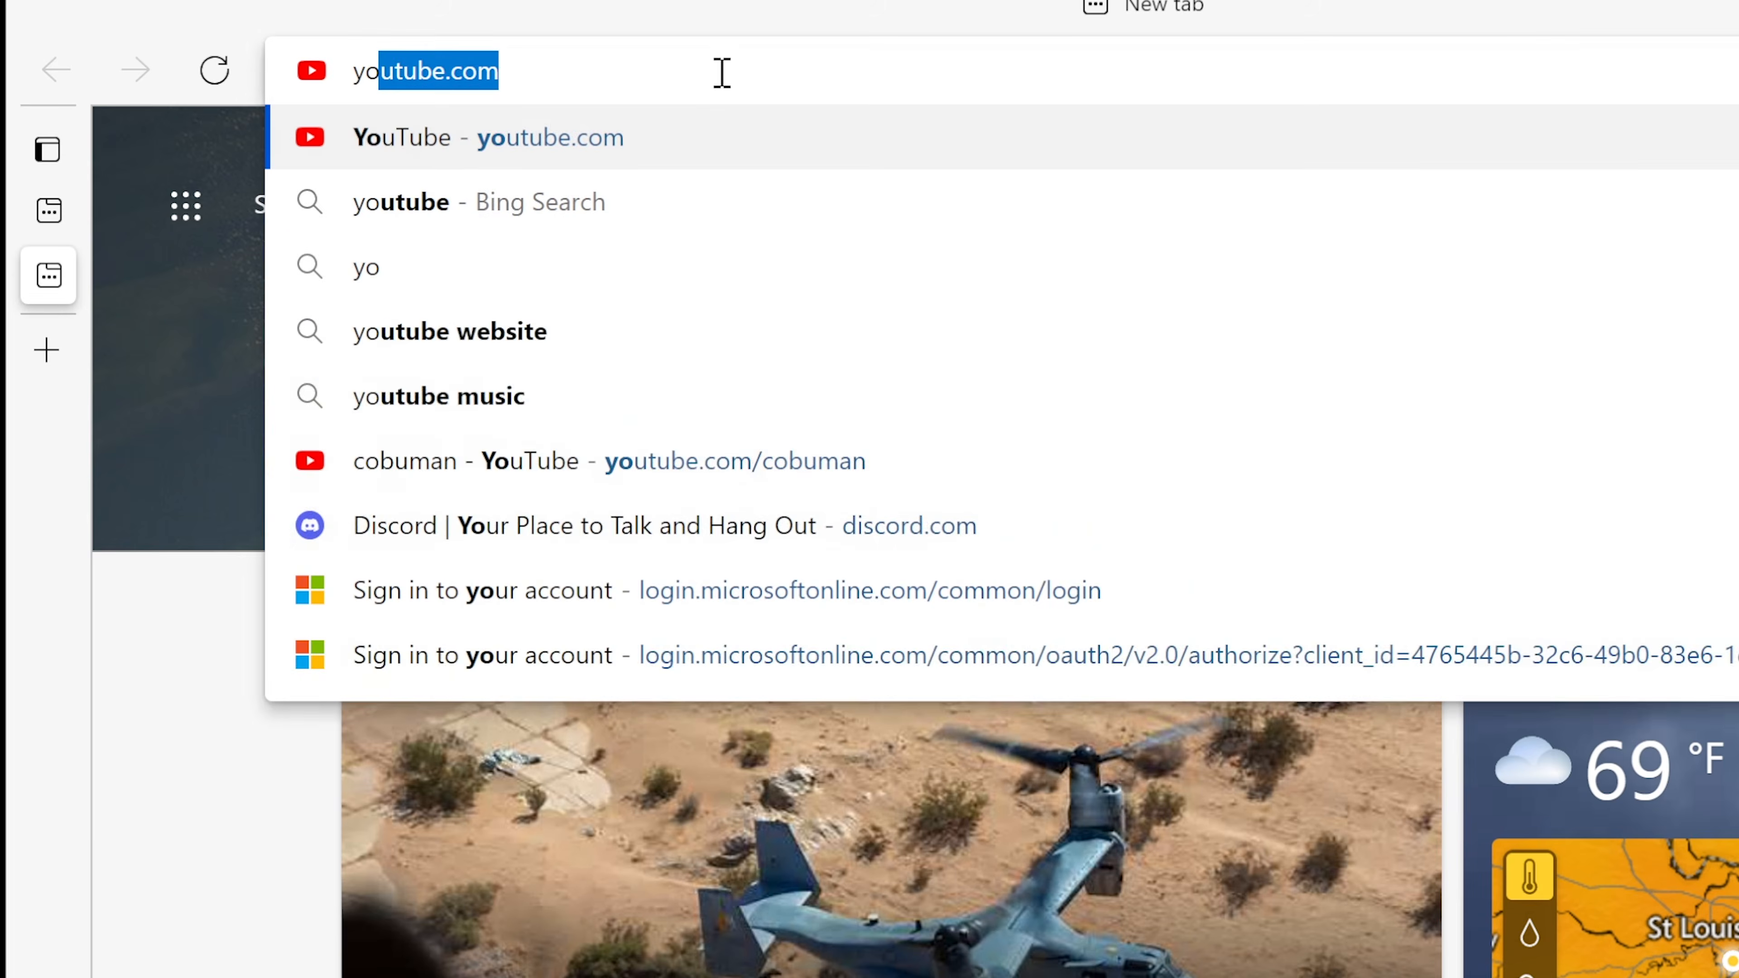
text(/)
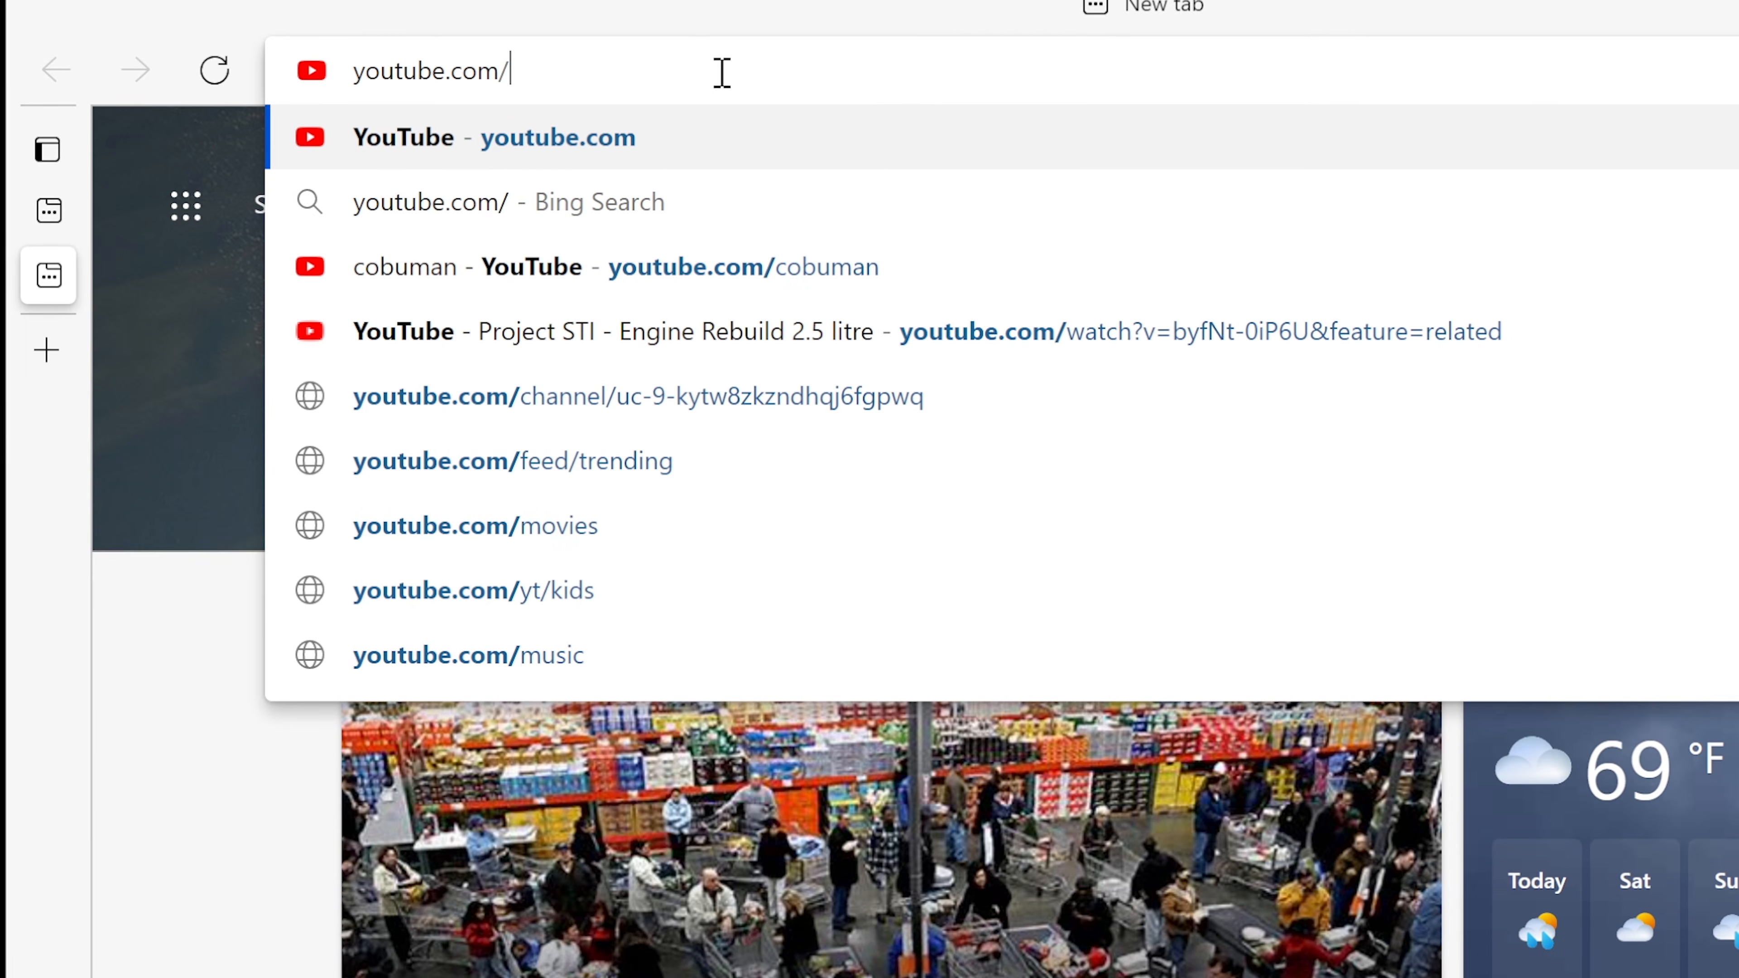
text(cobumankn)
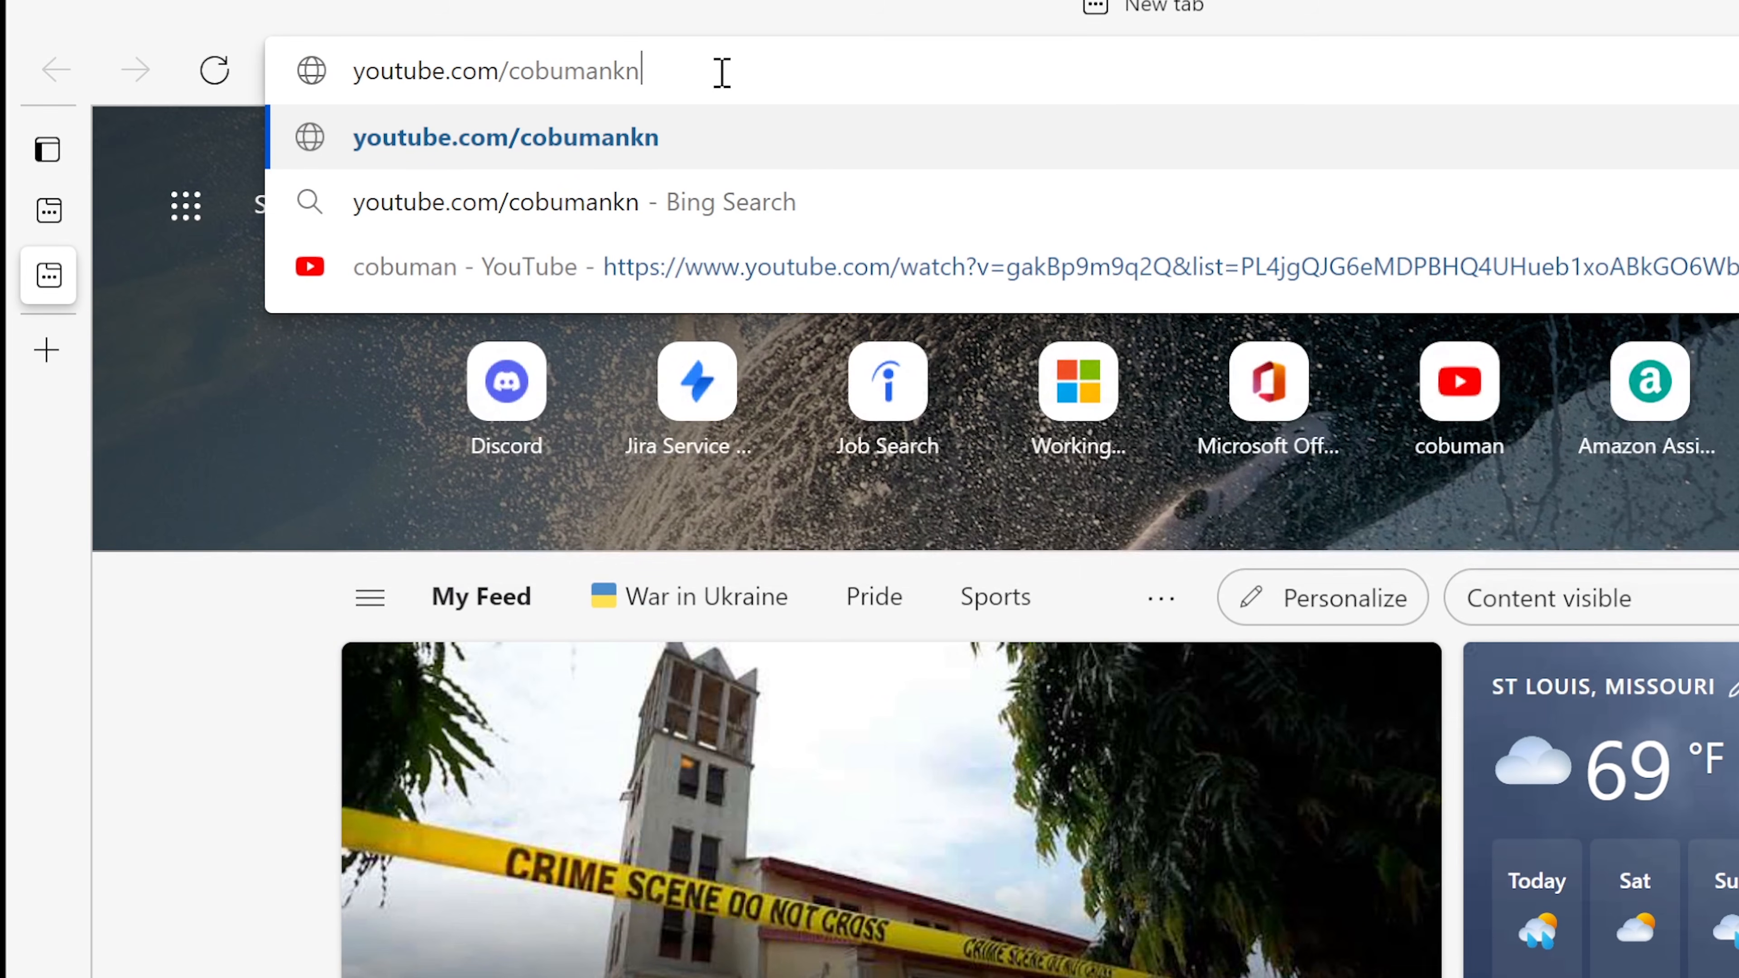
text(owledgebase)
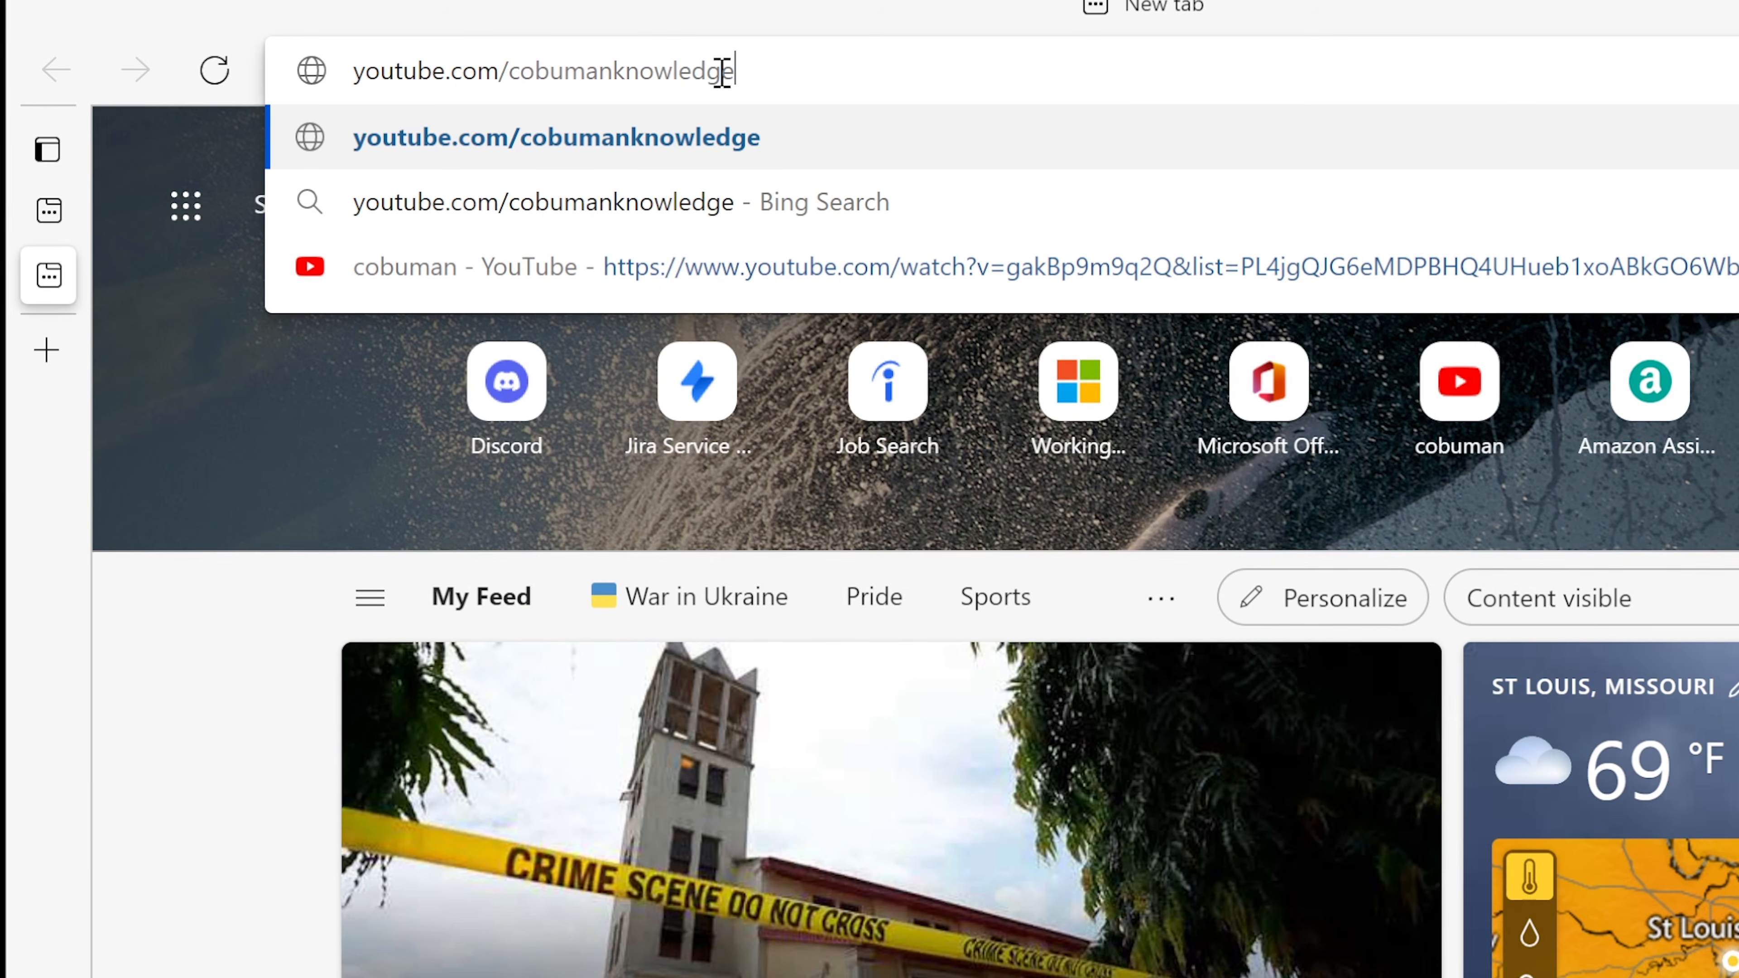
key(Return)
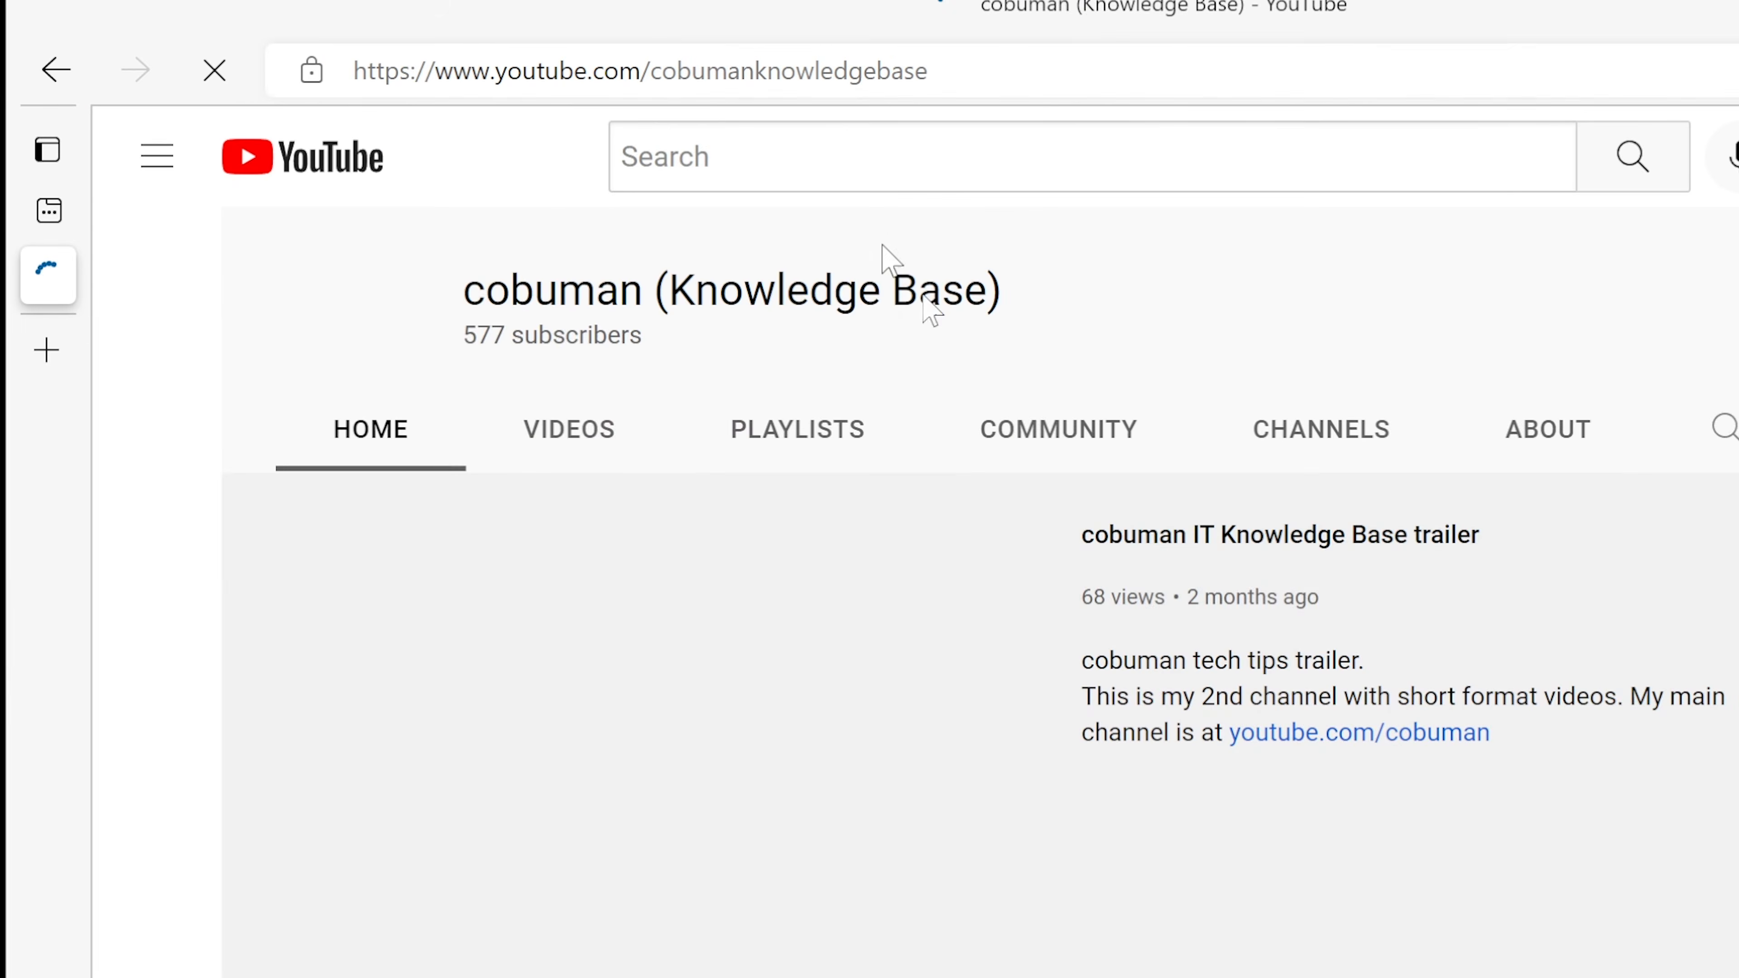
click(330, 914)
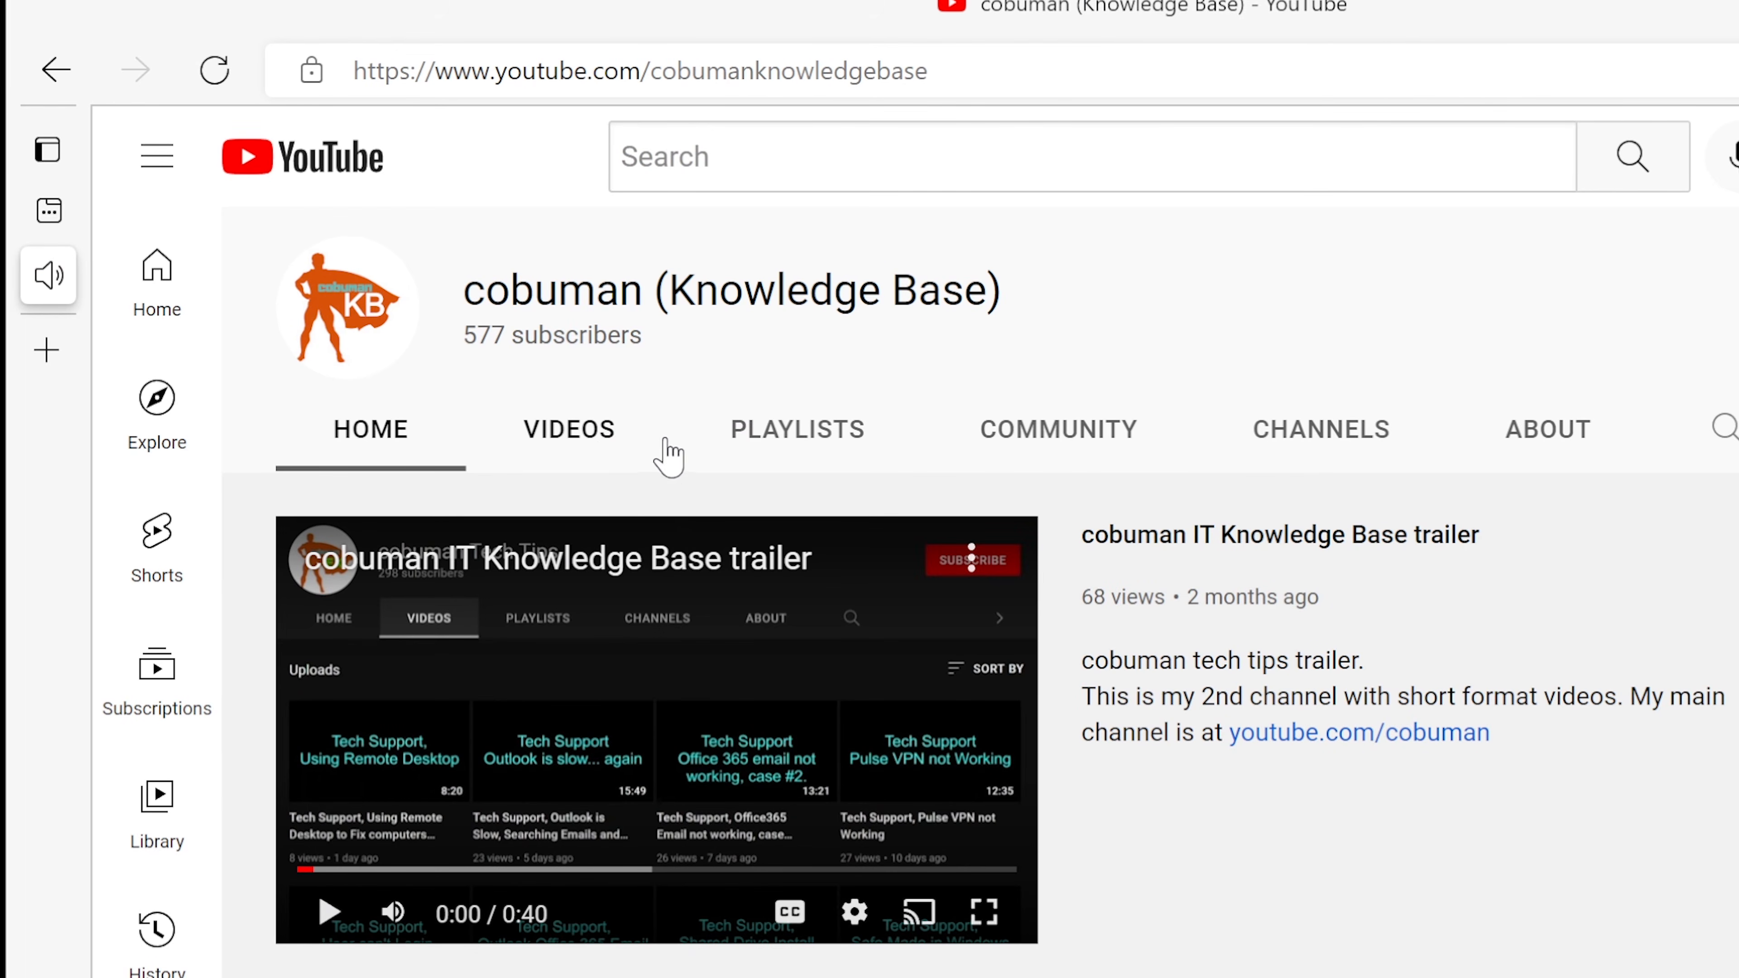
click(609, 439)
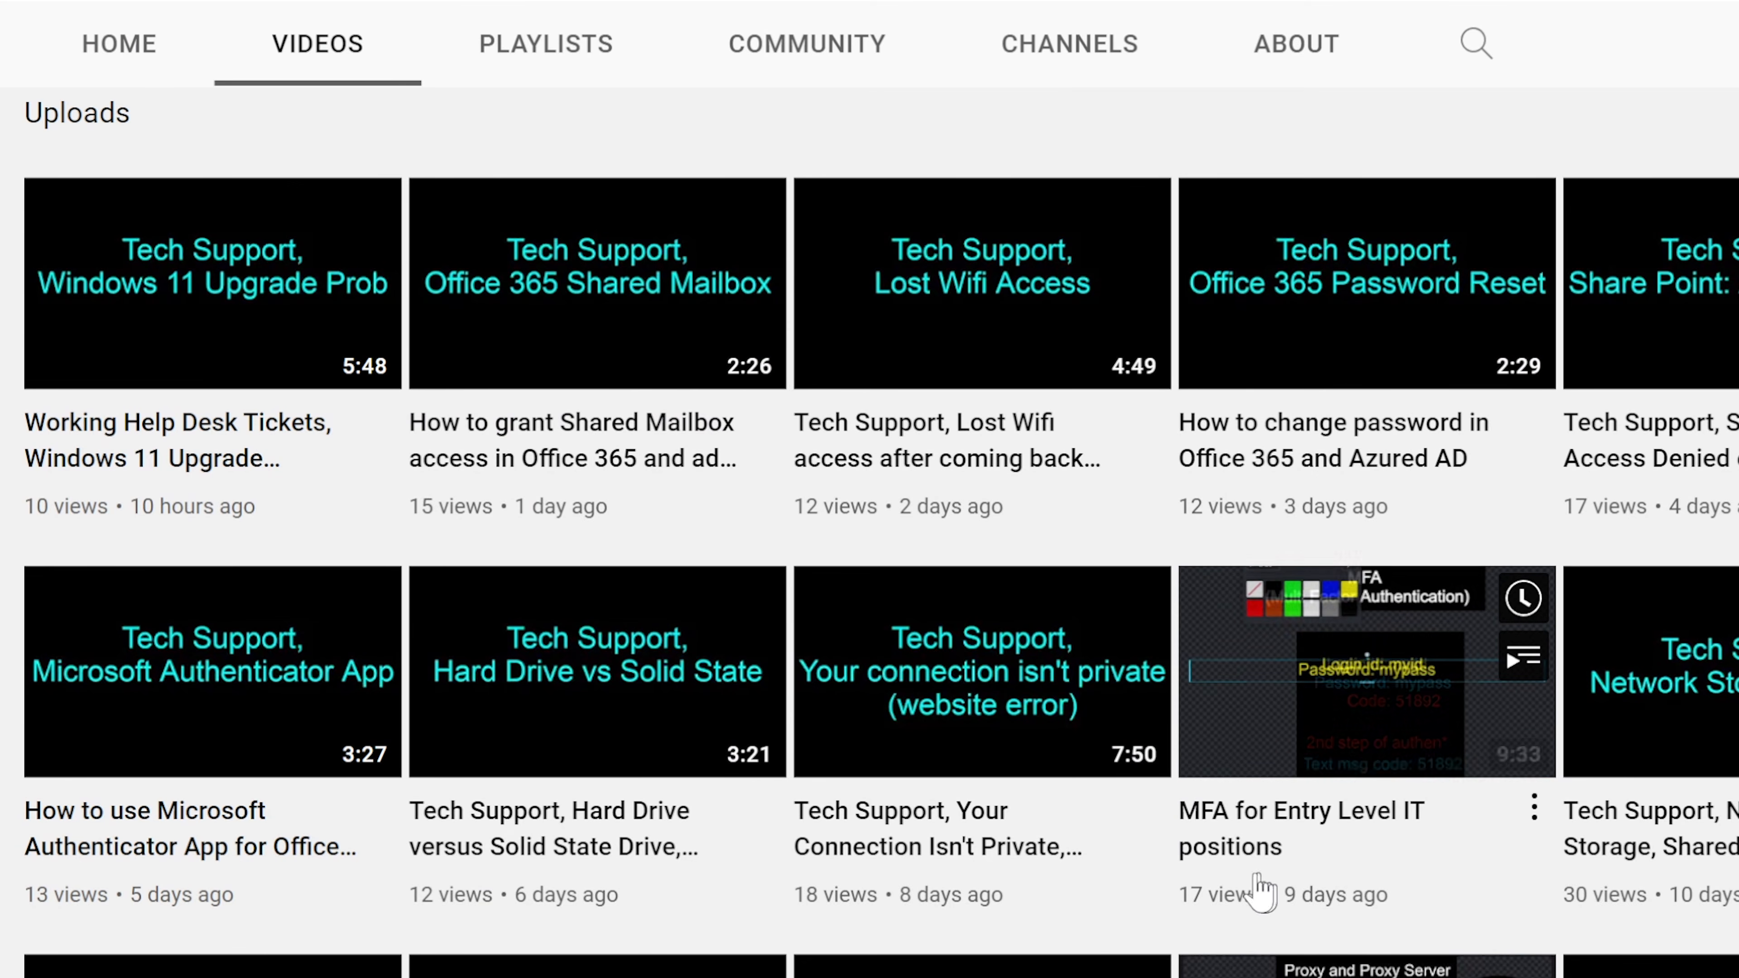
Step: Scroll through the Knowledge Base channel's uploads, such as Lost Wifi Access and Office 365 Password Reset
scroll(1237, 887, down, 3)
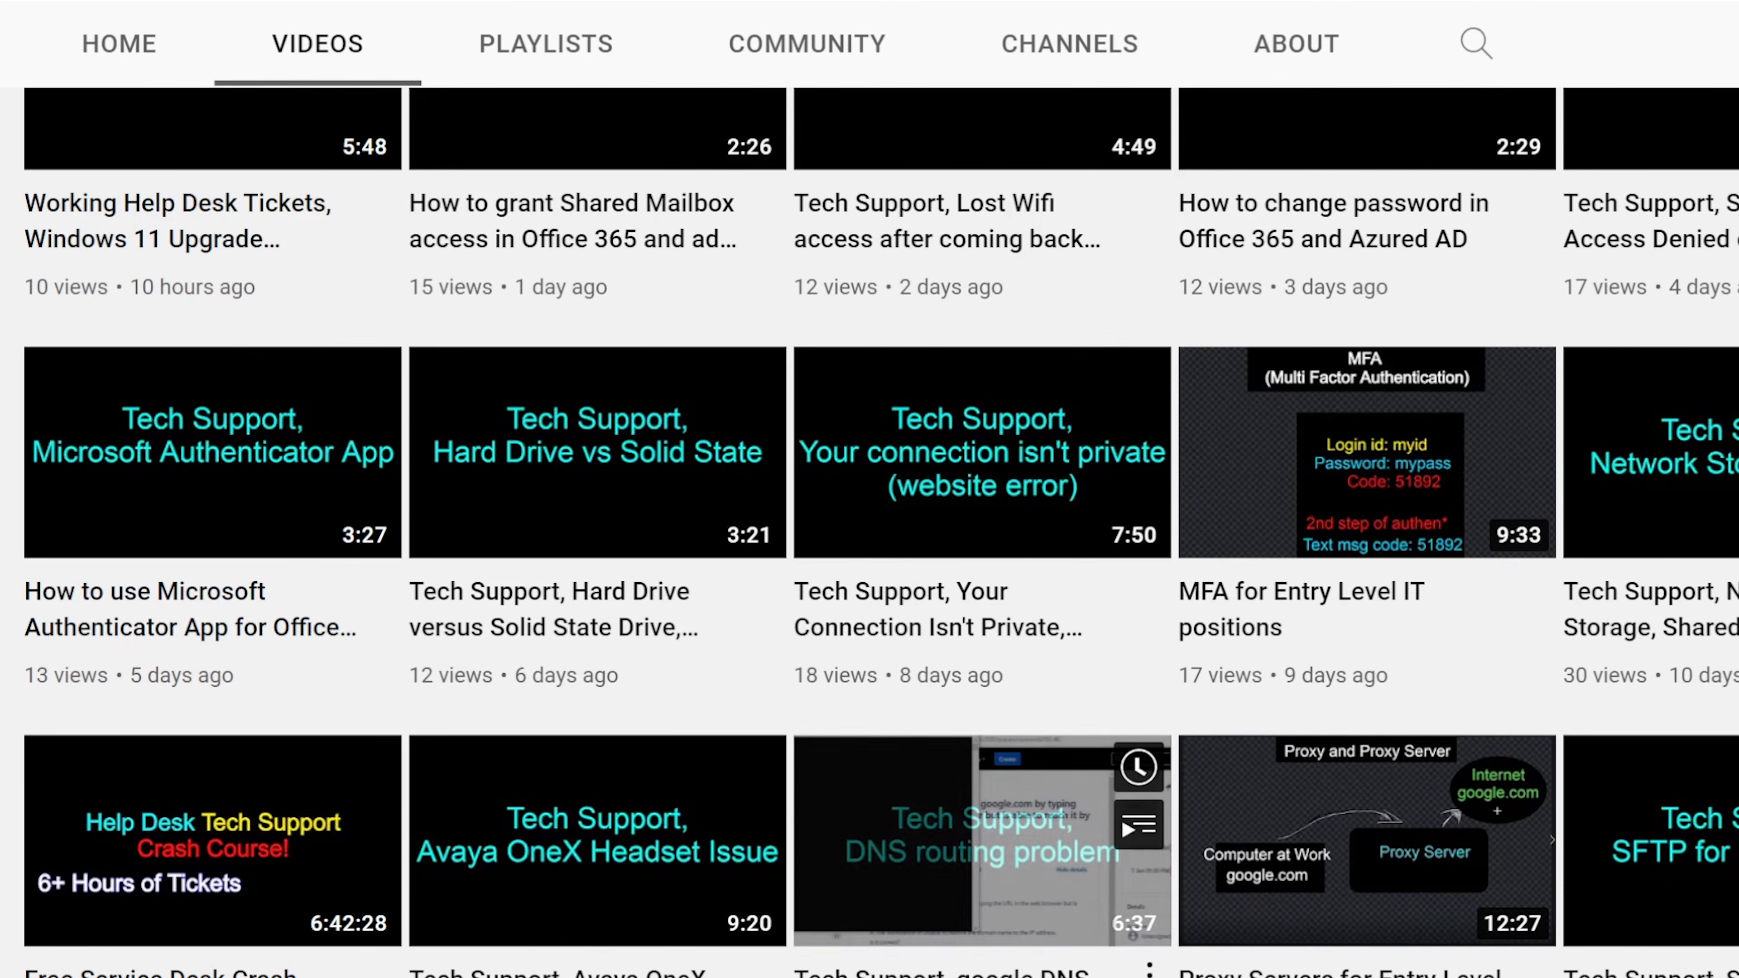
scroll(983, 843, up, 5)
mouse_move(887, 967)
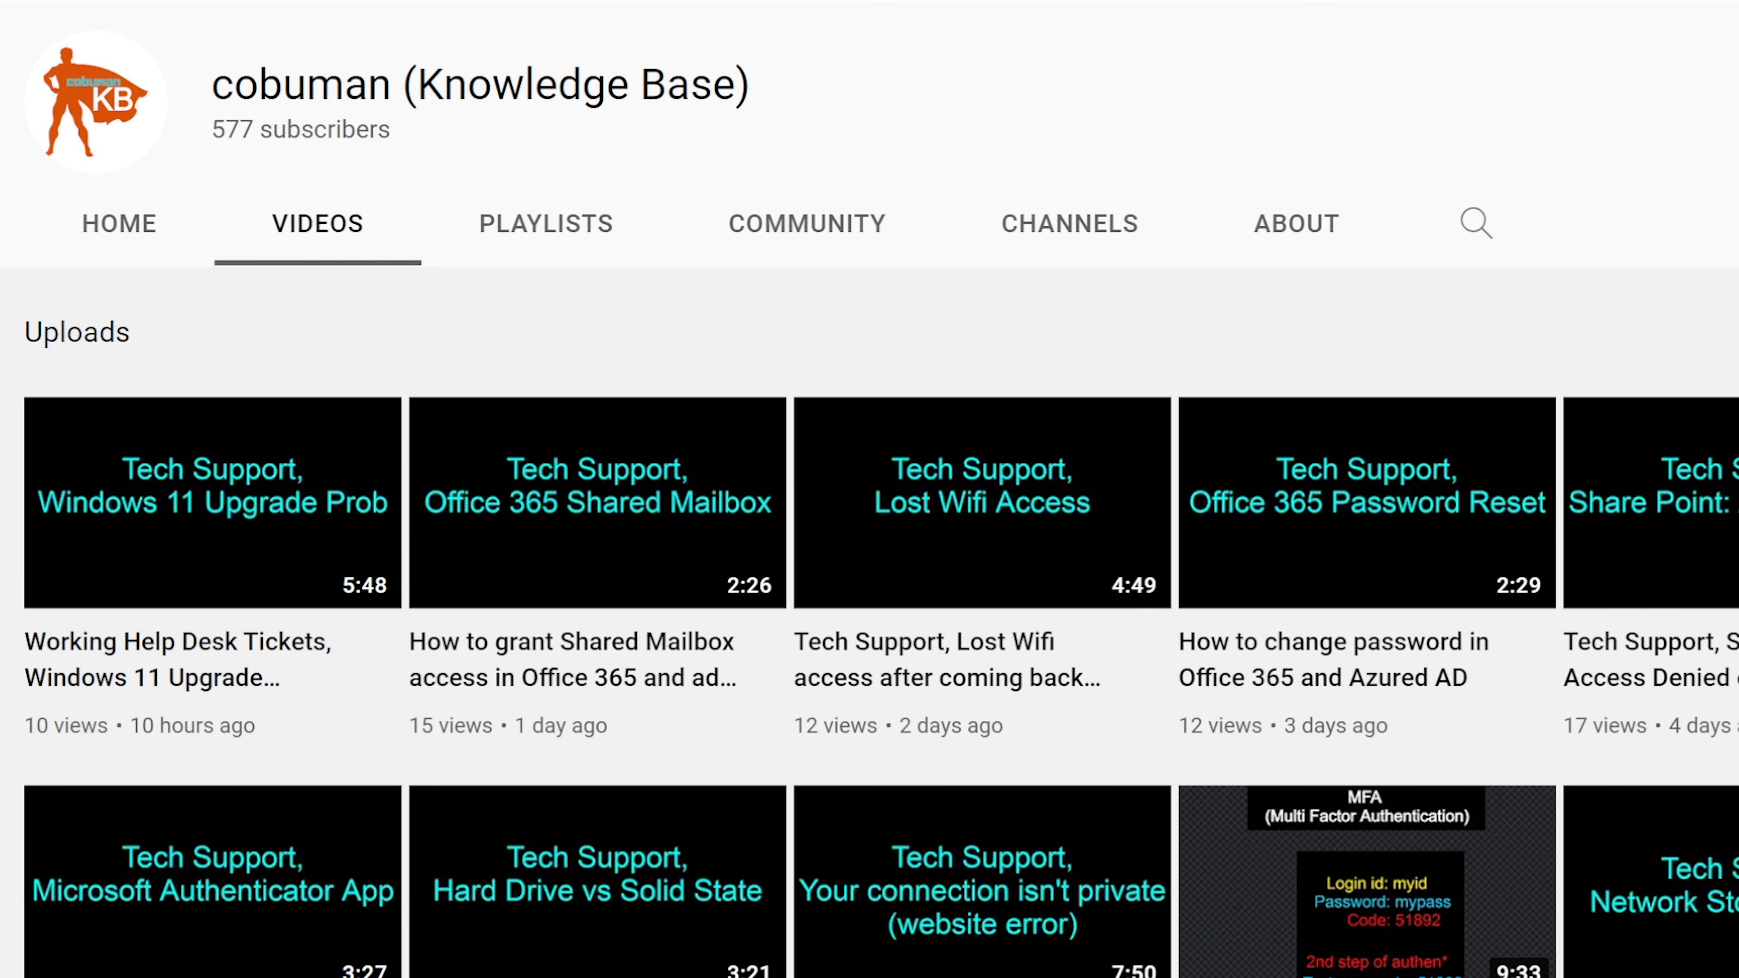
scroll(1184, 747, down, 3)
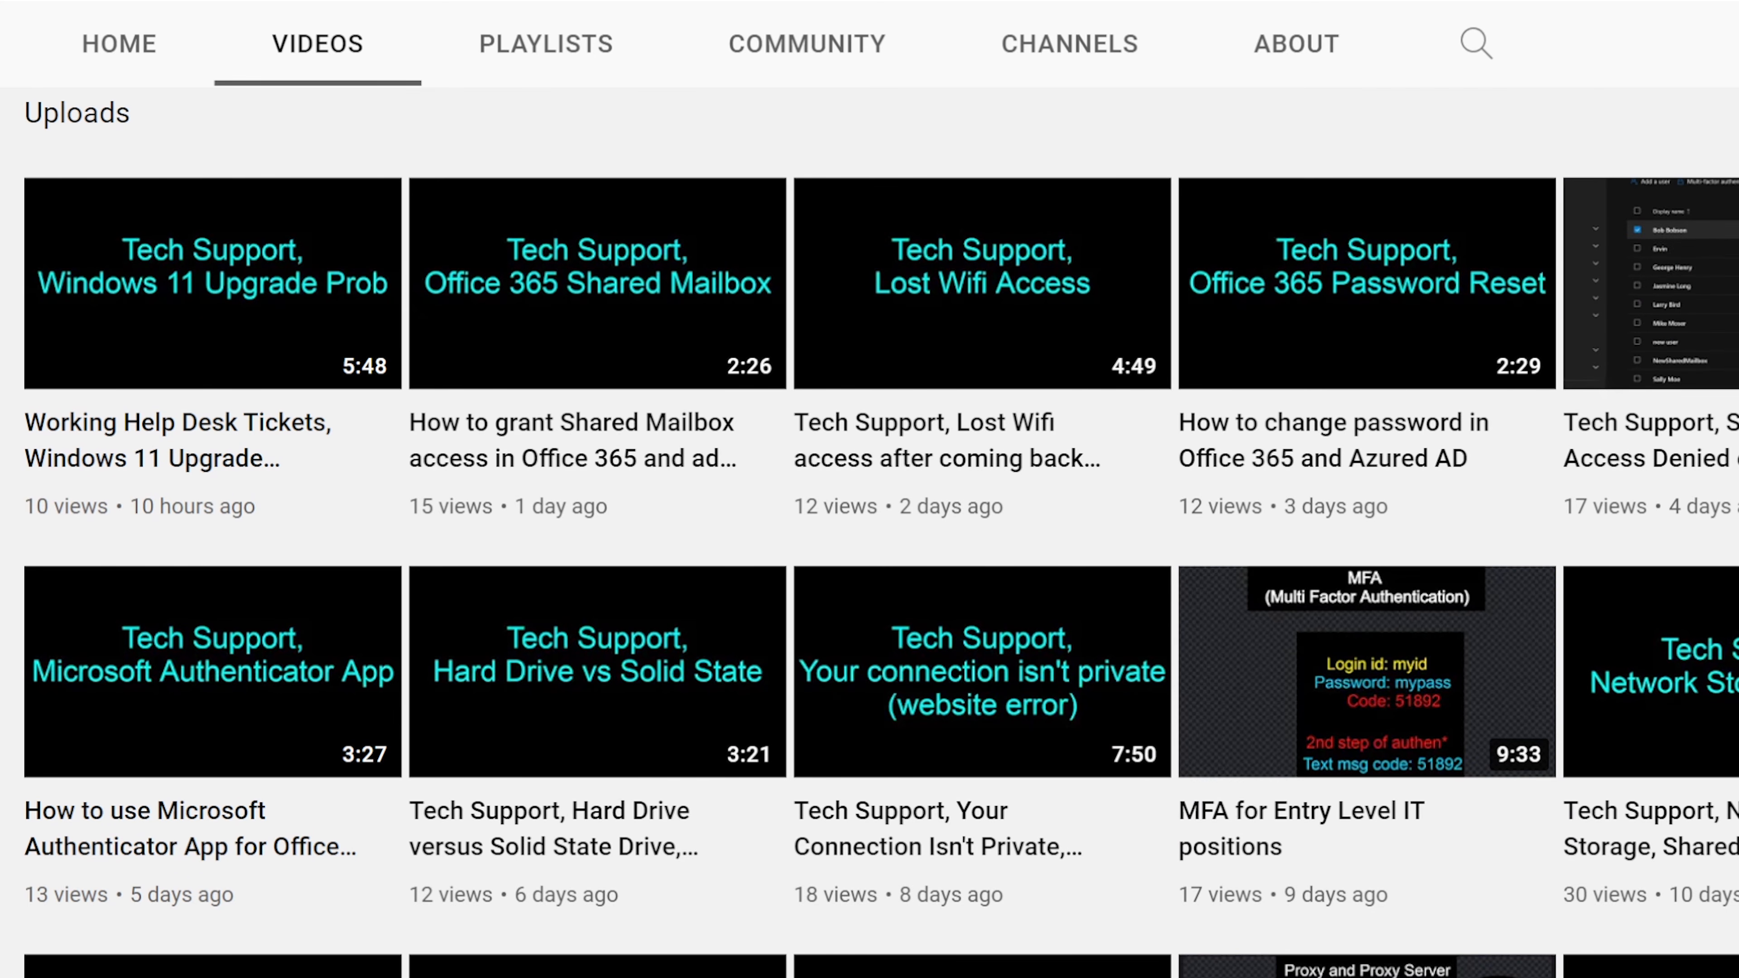
scroll(1736, 657, down, 4)
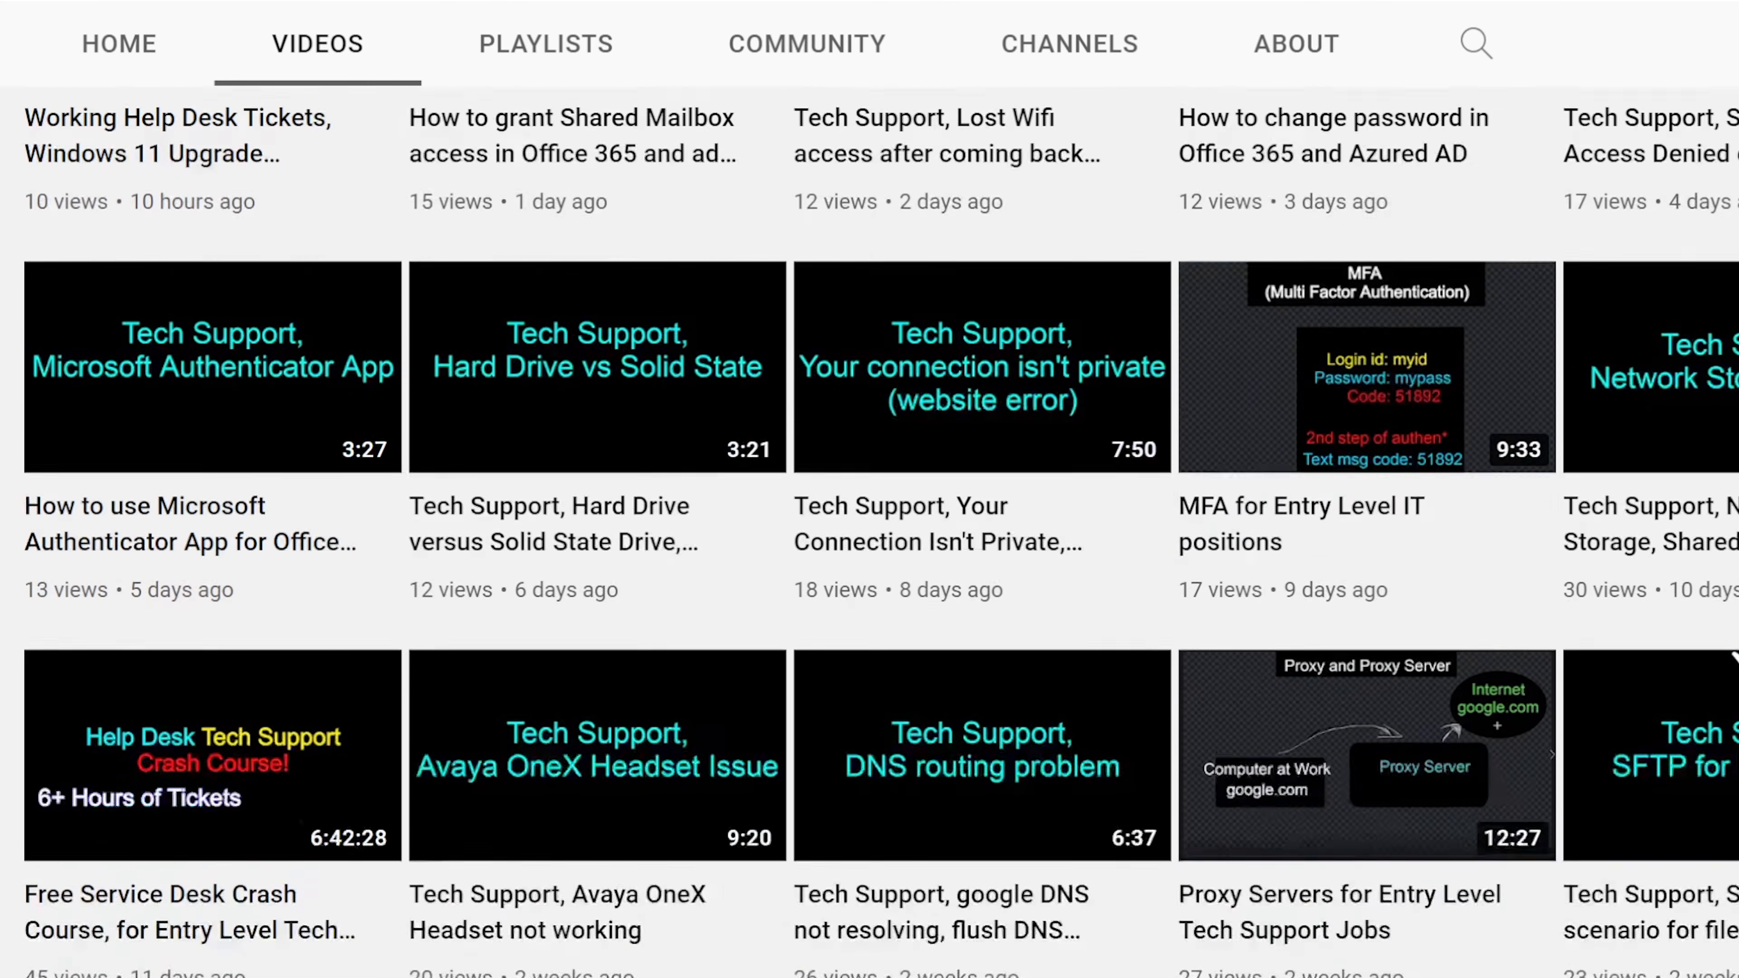
scroll(1735, 657, down, 2)
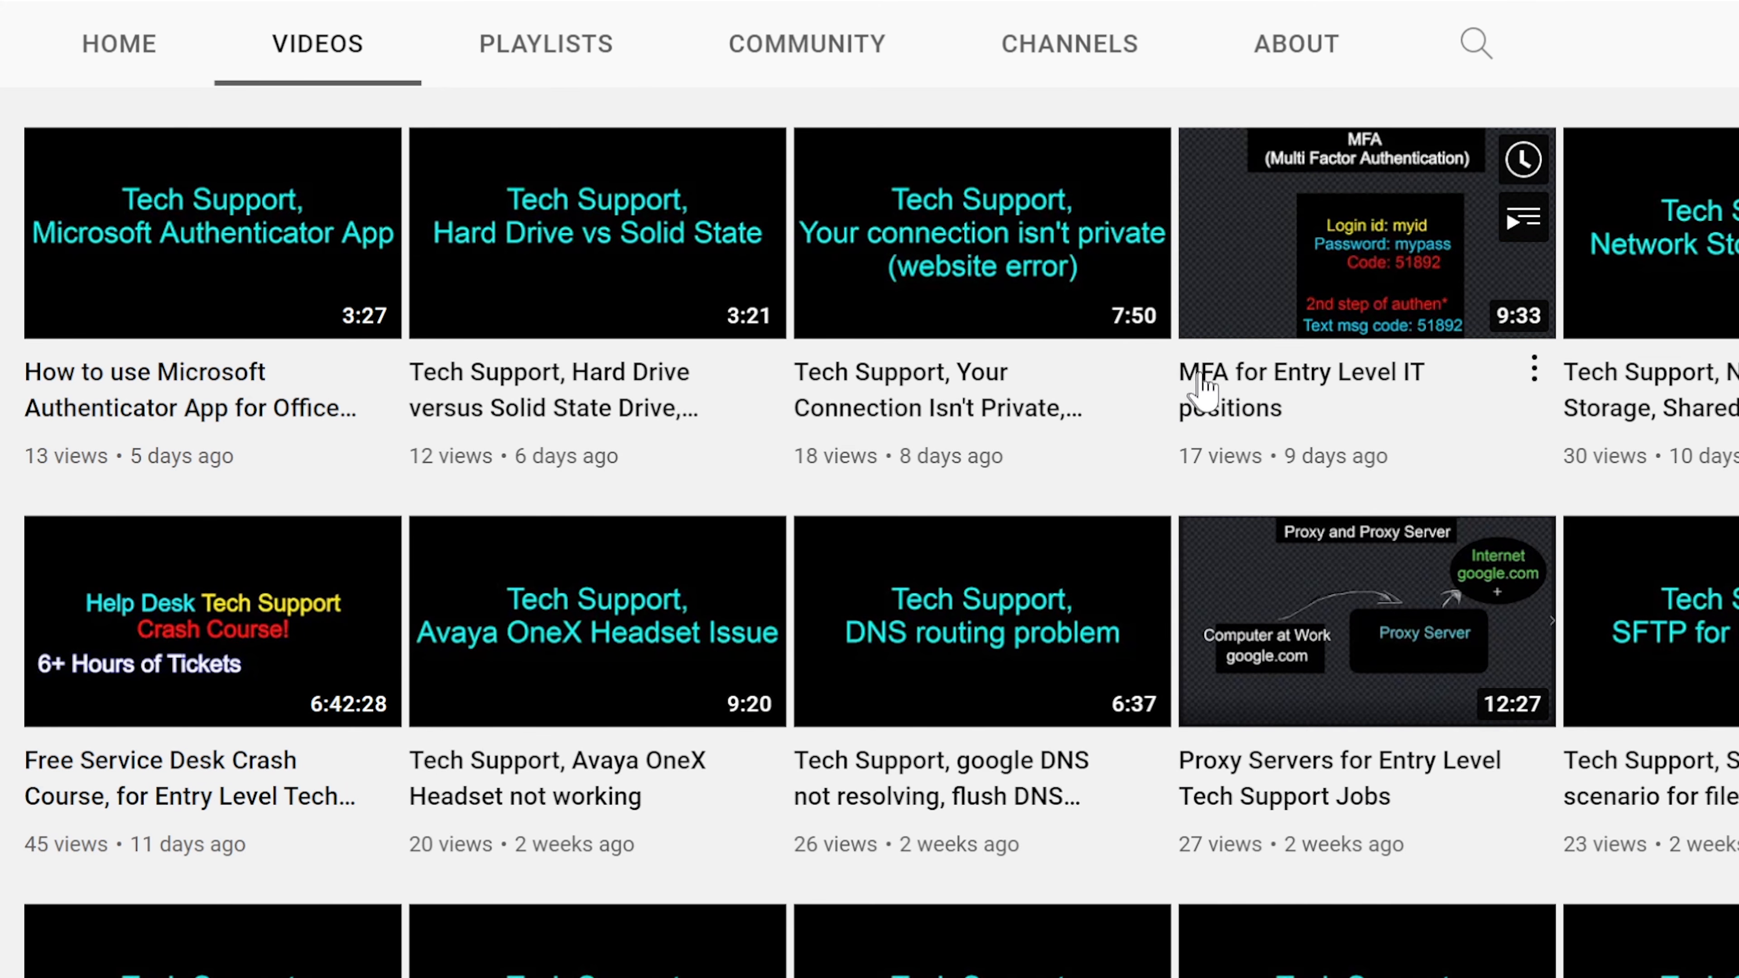
scroll(1044, 462, down, 5)
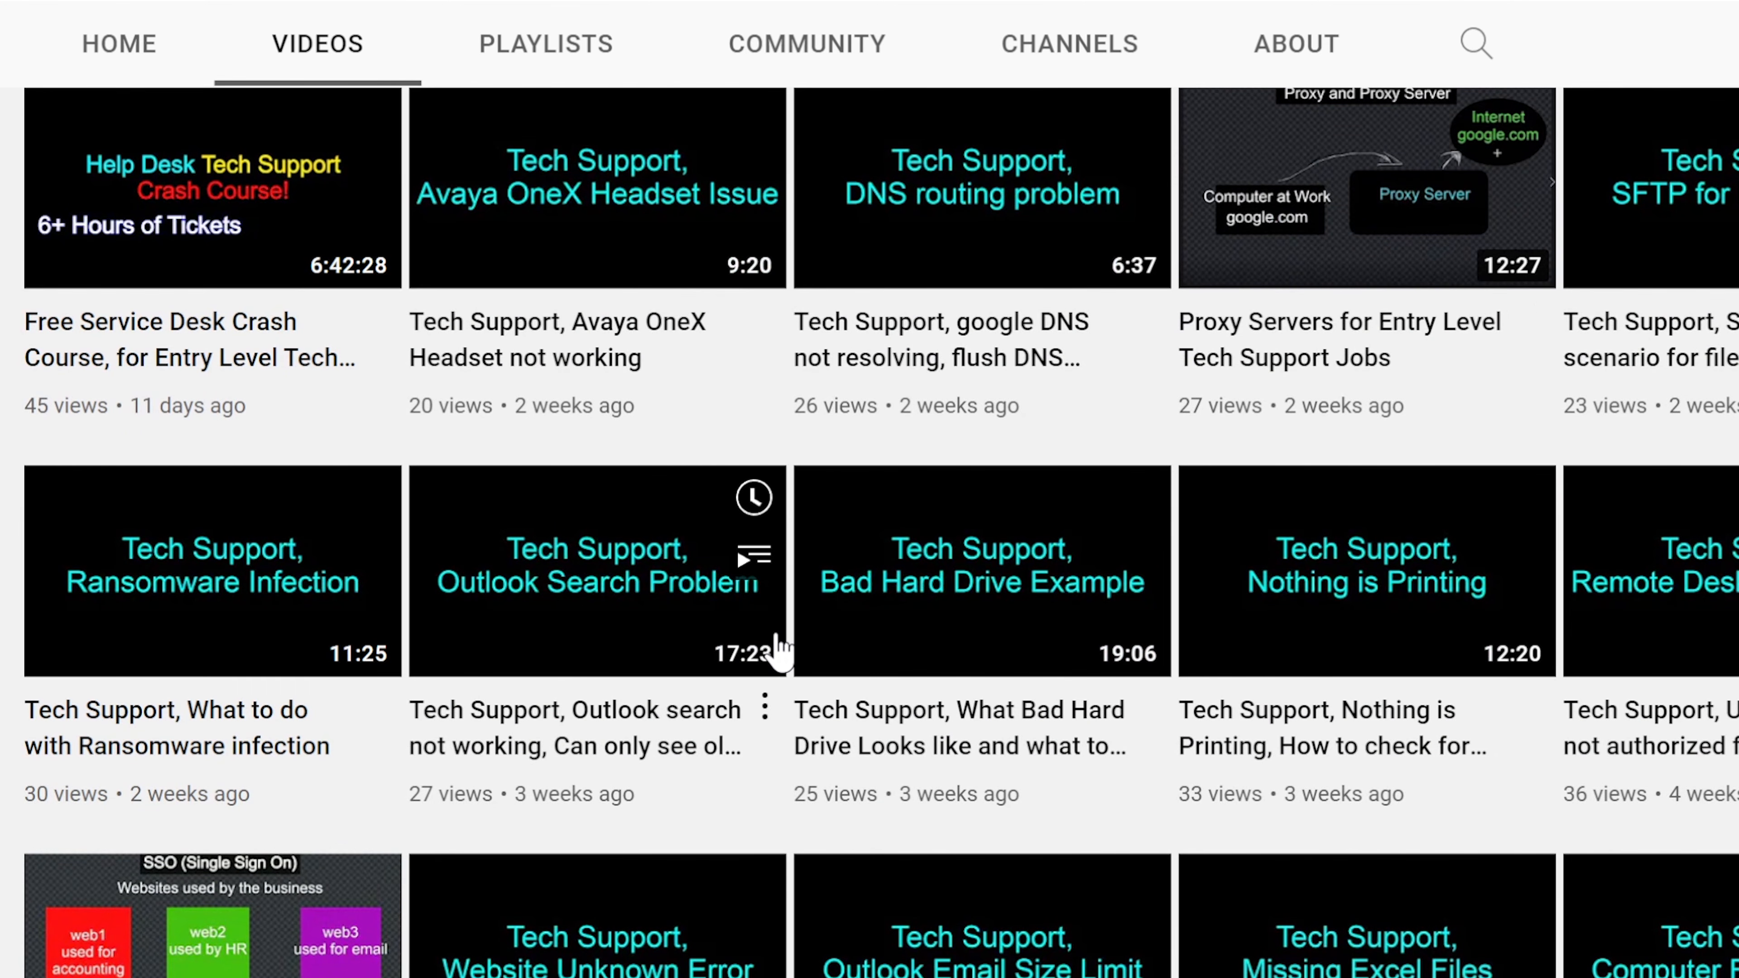
scroll(507, 935, down, 5)
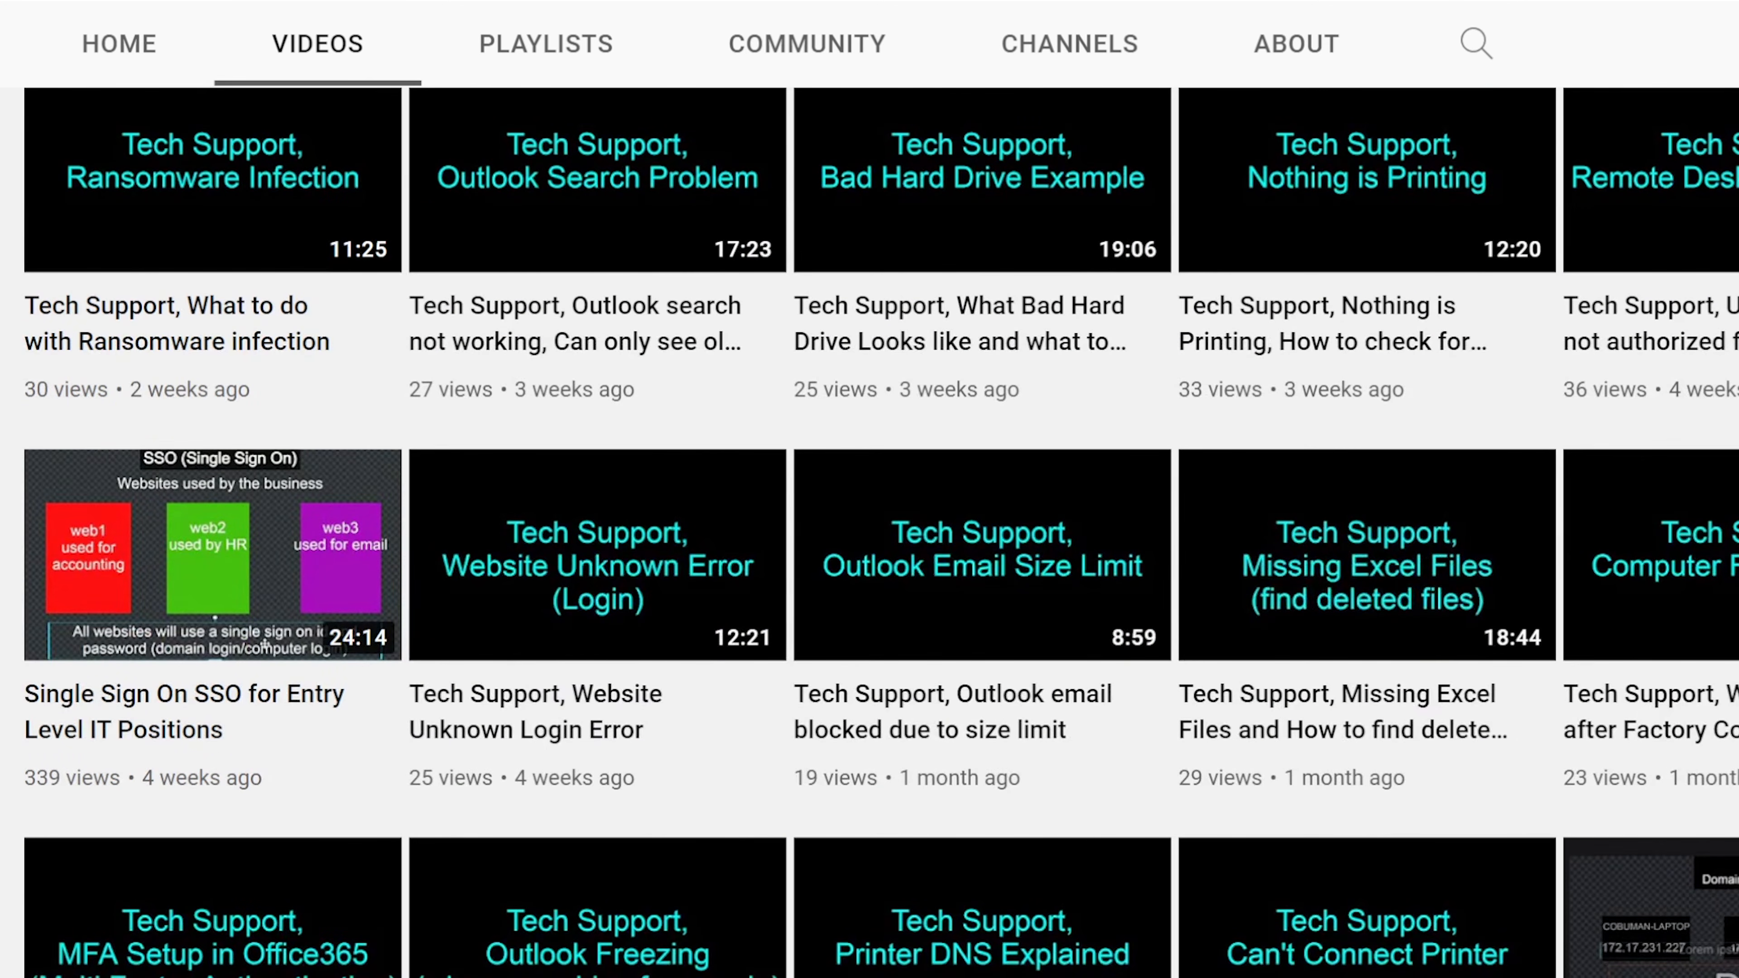
scroll(1588, 947, down, 2)
scroll(916, 719, up, 6)
scroll(916, 719, up, 5)
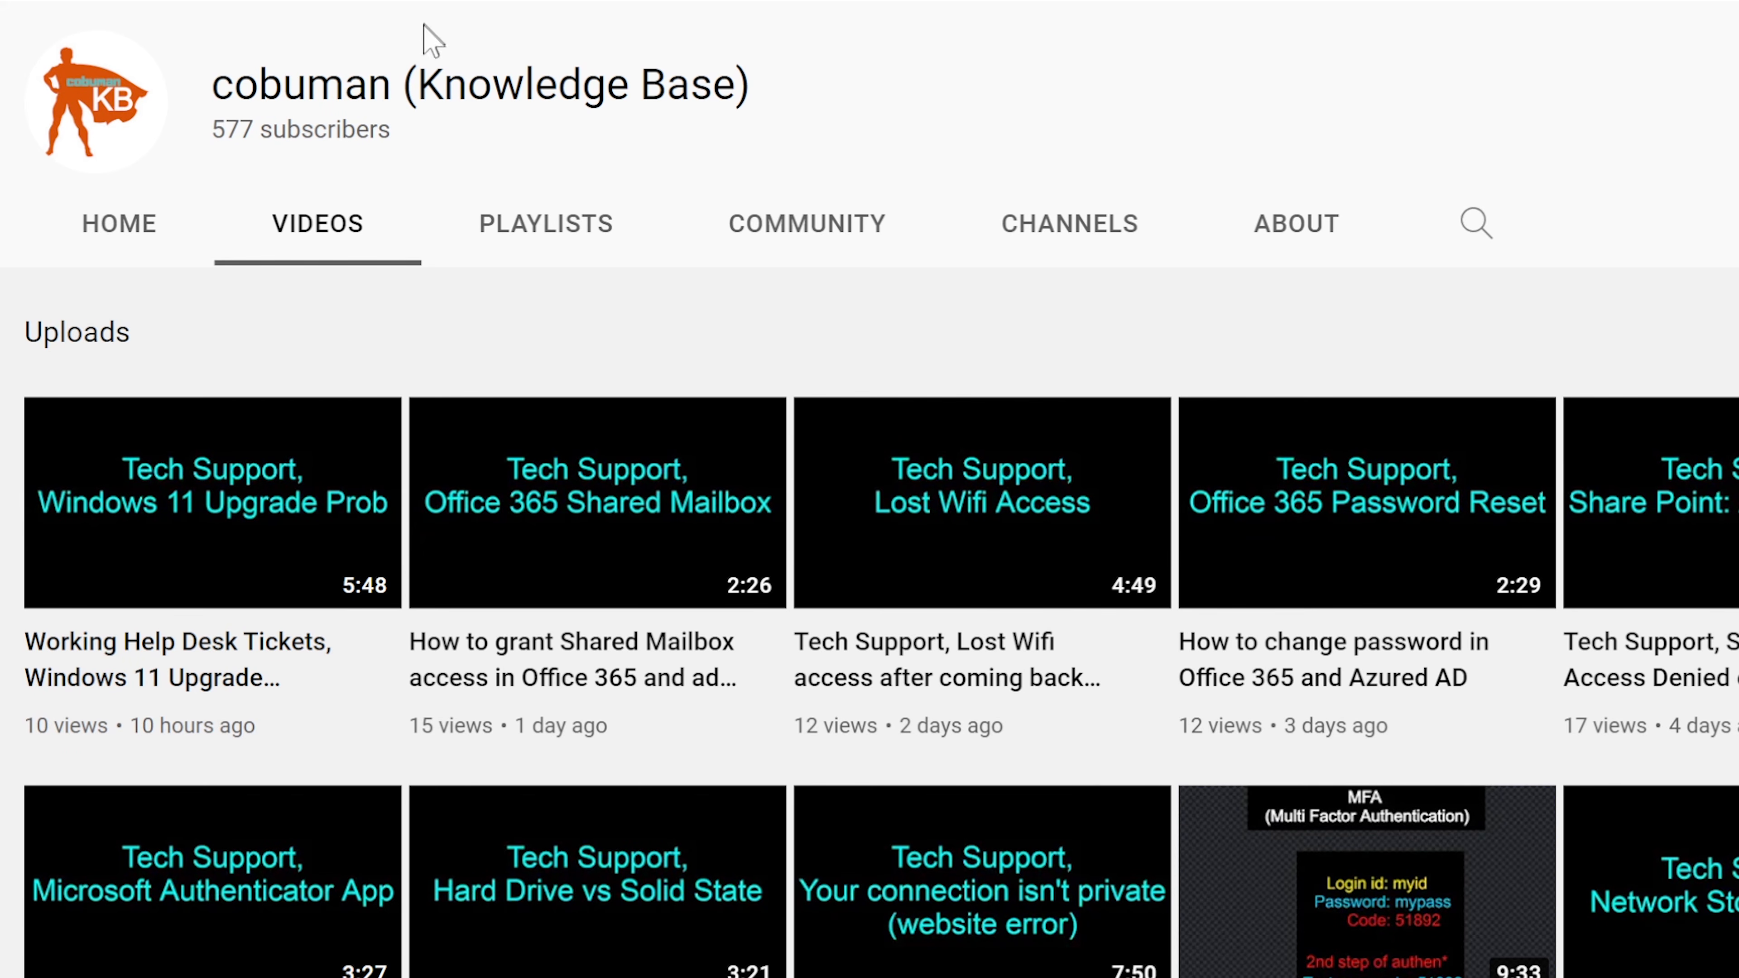
Step: Highlight 'Knowledge Base' in the channel name, then bring up the channel search box
drag(419, 79, 727, 68)
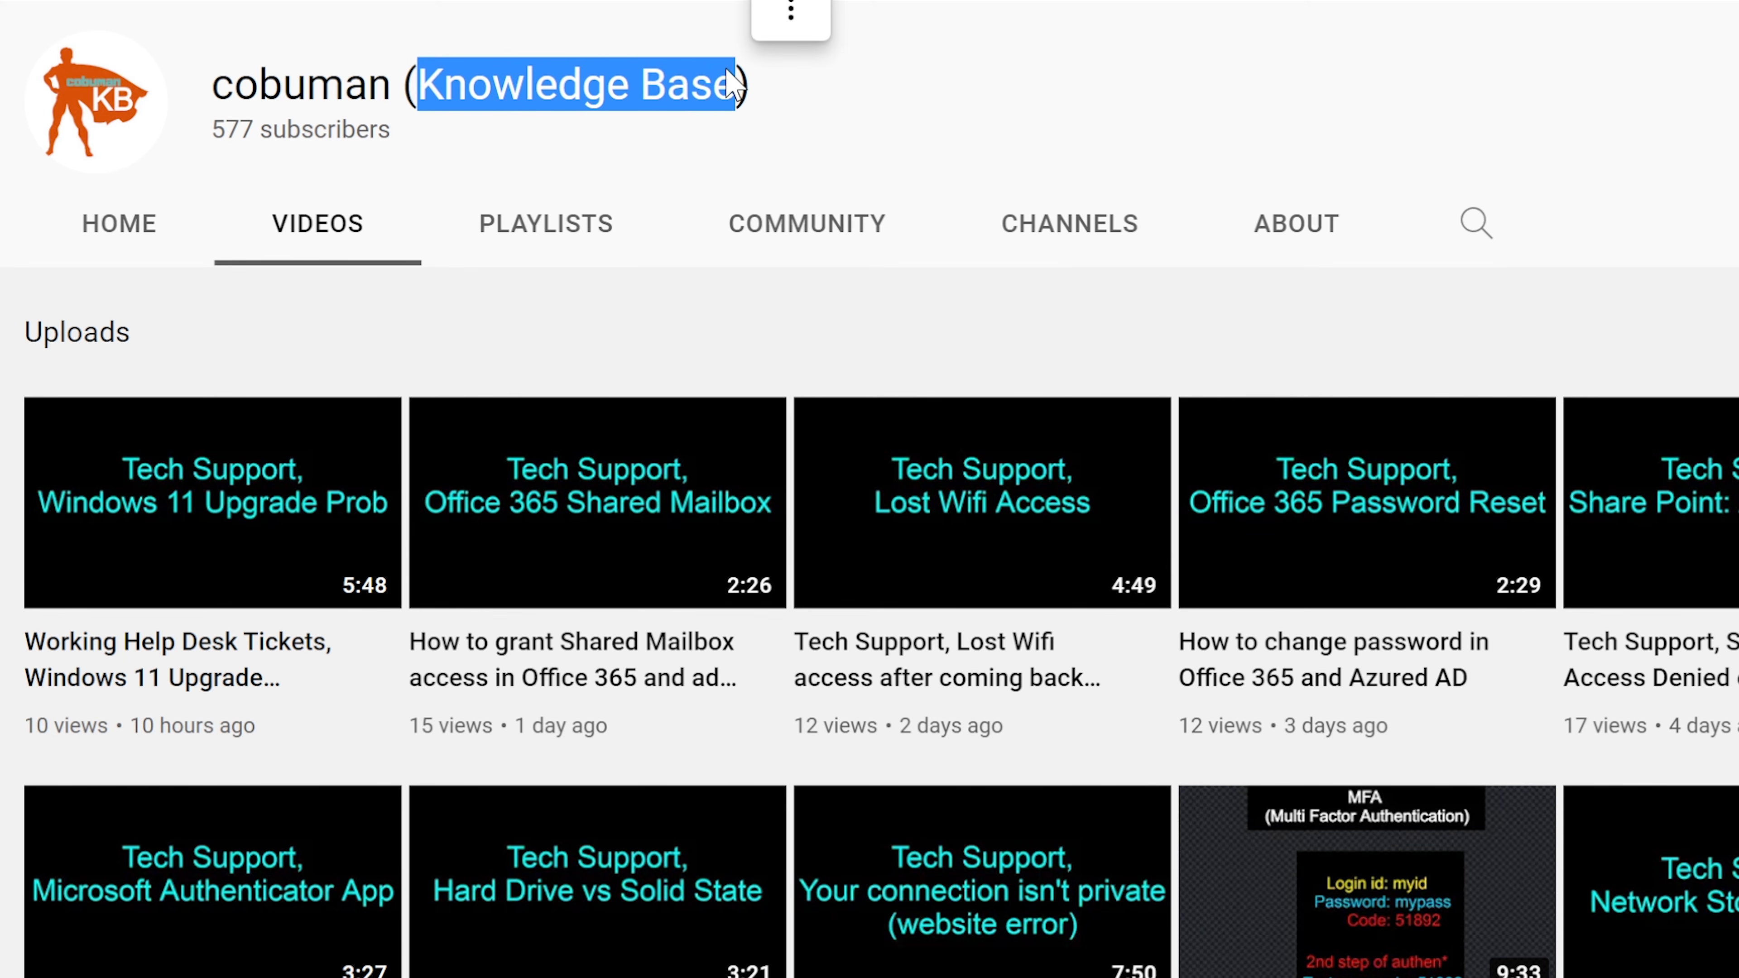
click(685, 88)
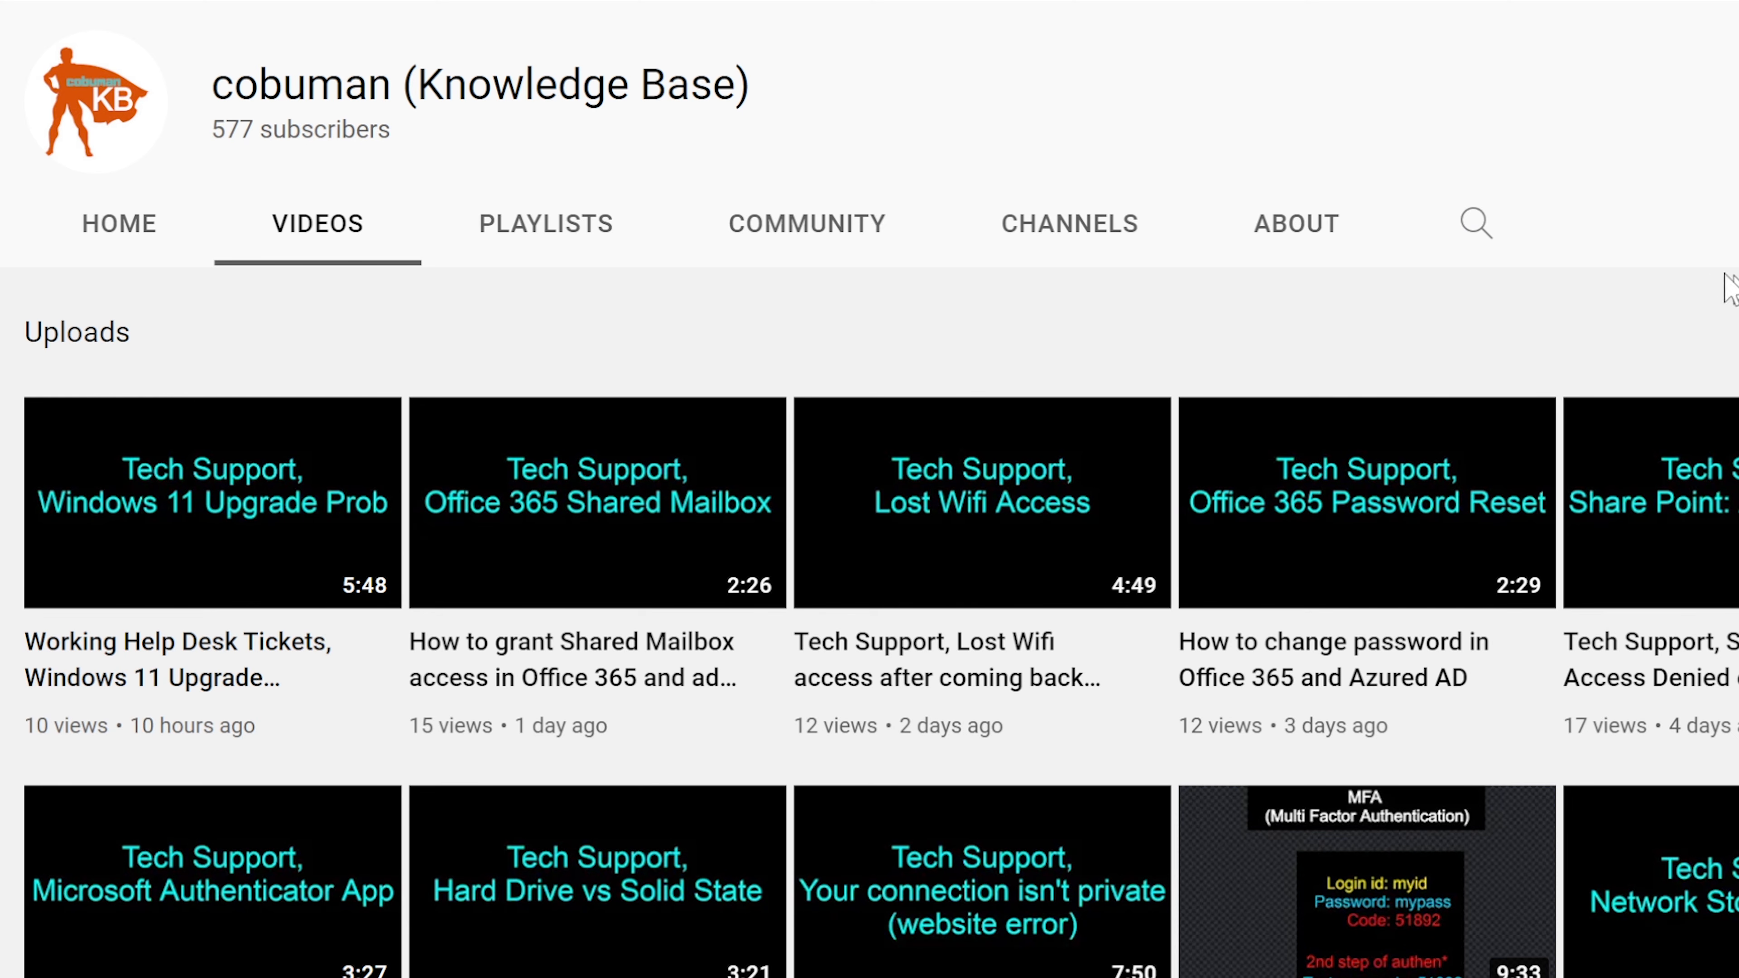
click(1497, 232)
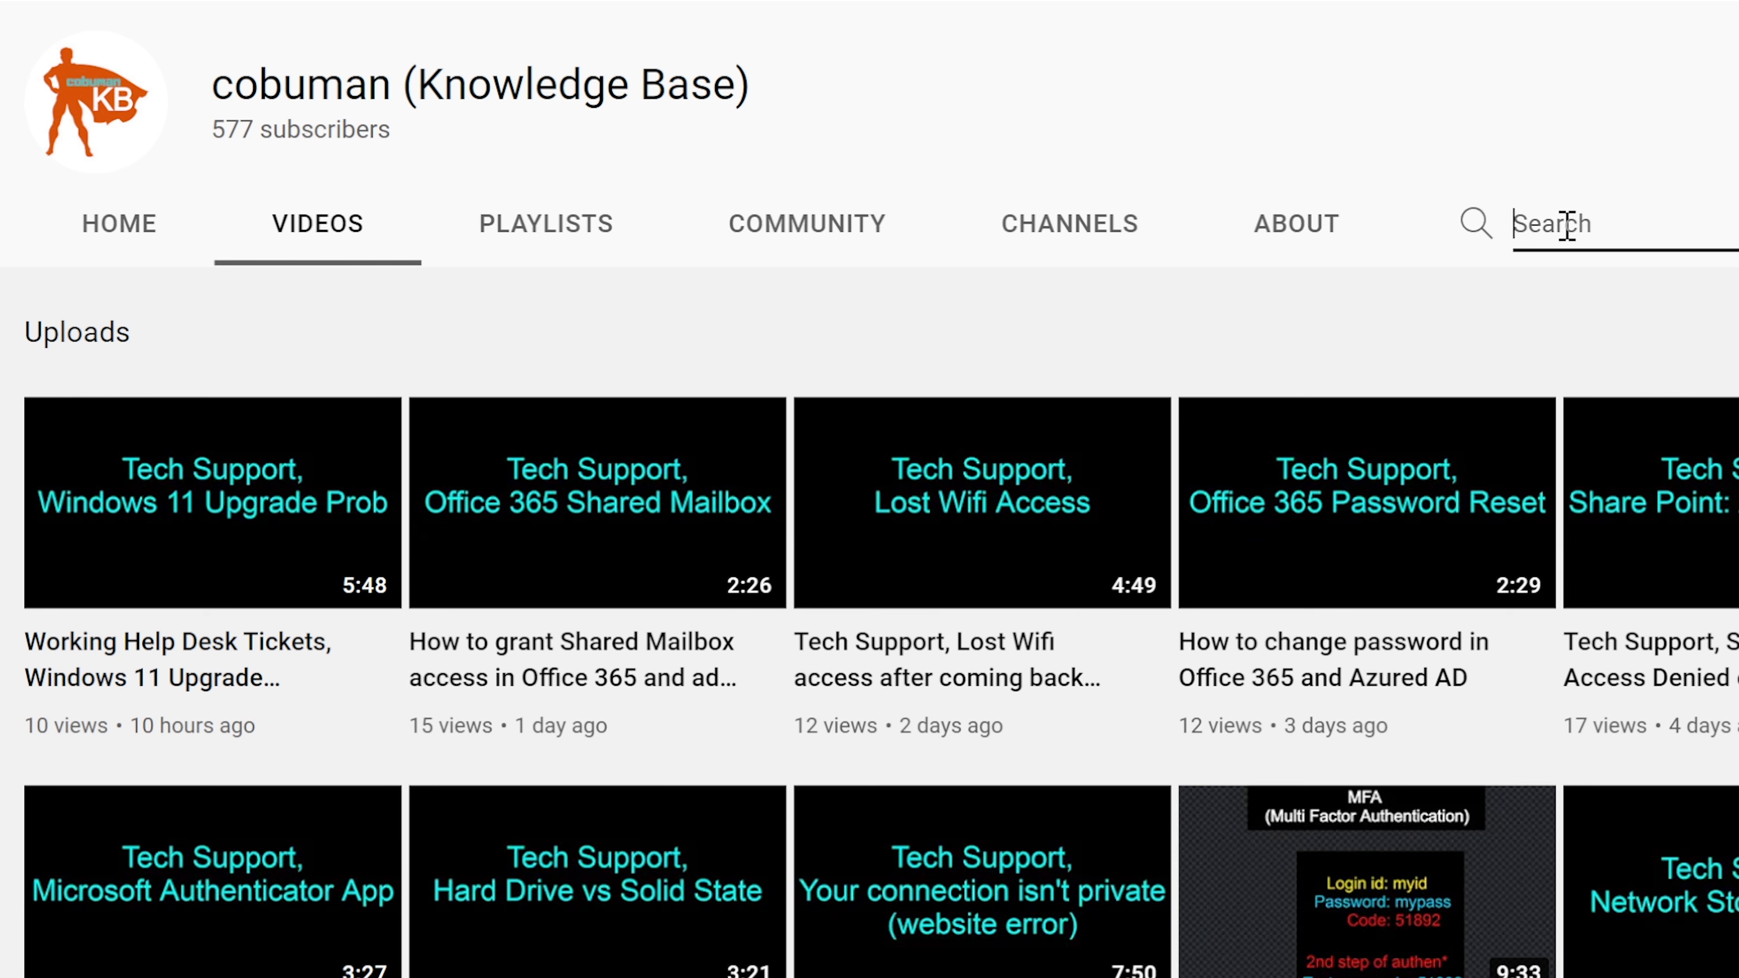
Step: Search the channel for 'outlook' and scroll through results like Outlook Email Sending Size Limit
text(outlook)
key(Return)
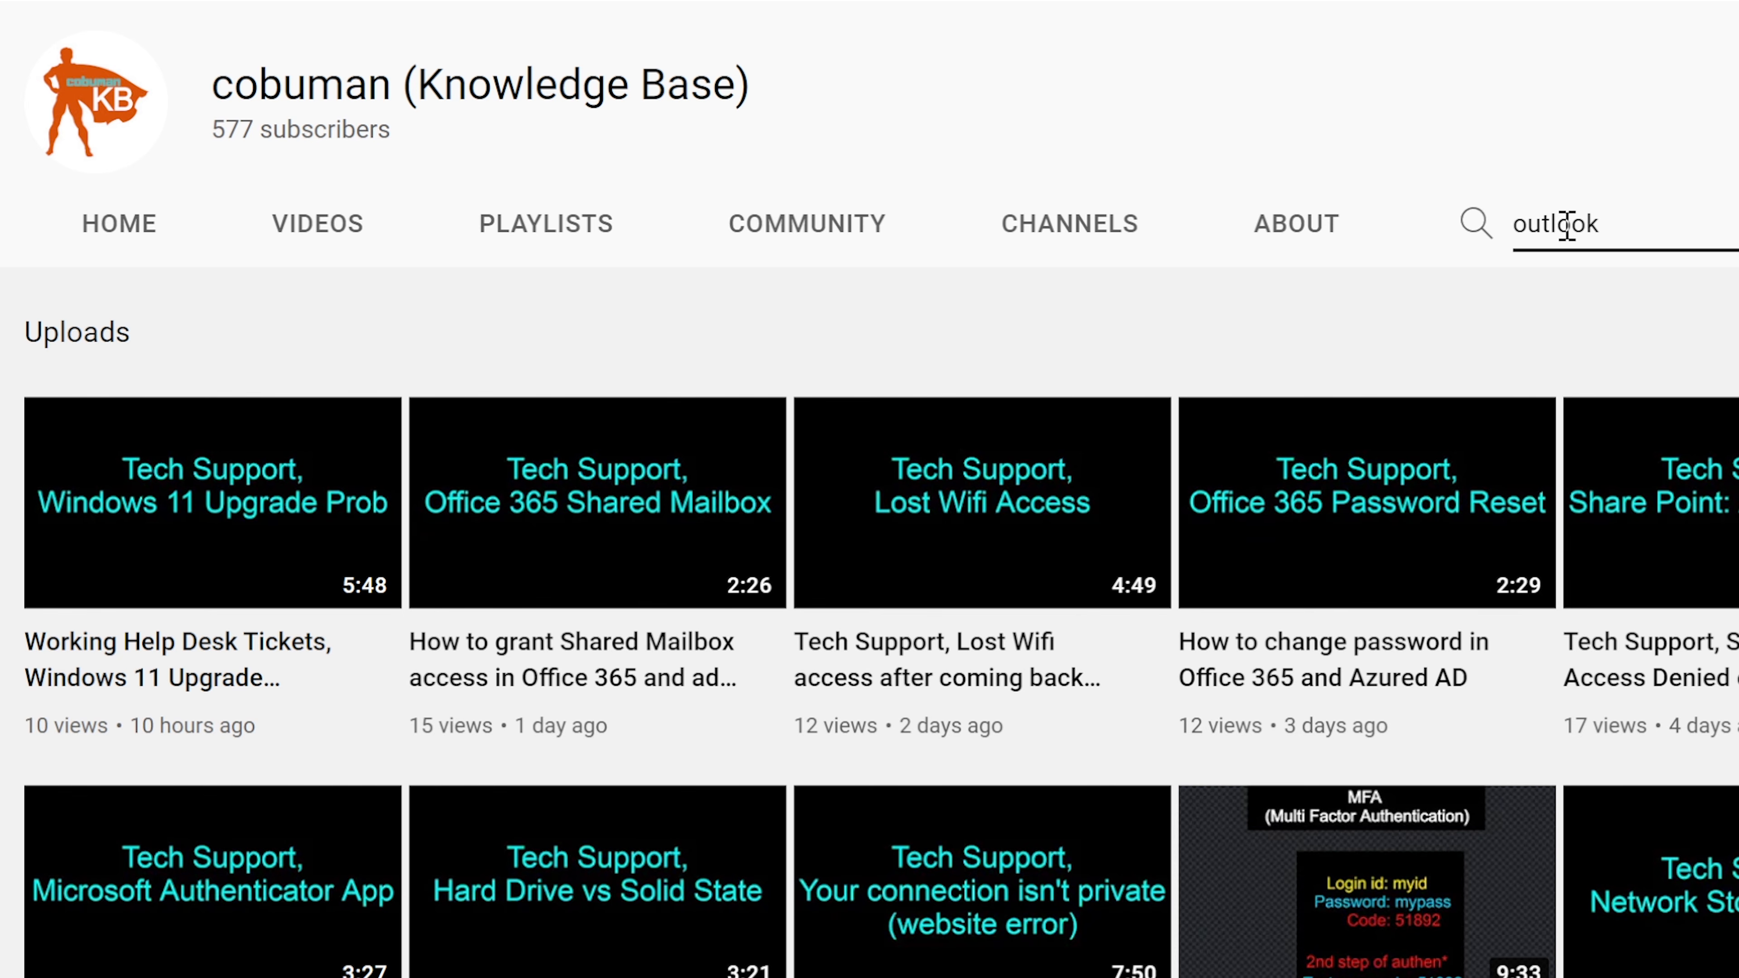
scroll(1335, 570, down, 5)
scroll(1335, 570, down, 15)
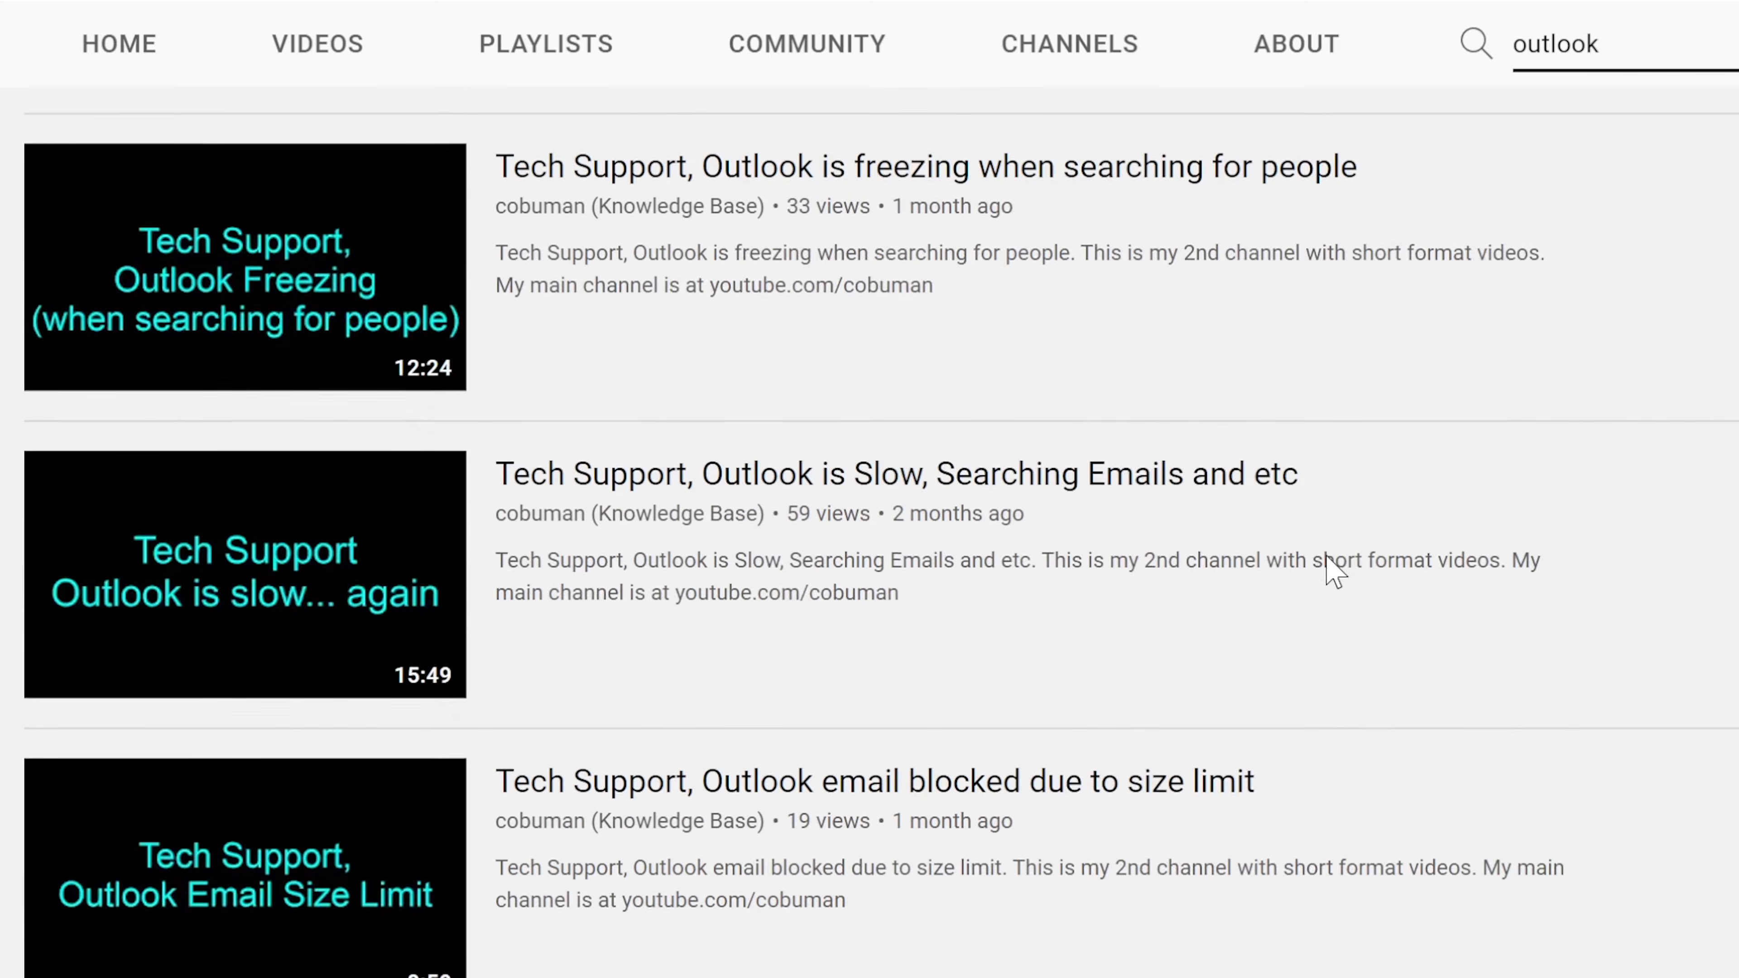
scroll(1328, 568, up, 10)
scroll(1330, 576, up, 12)
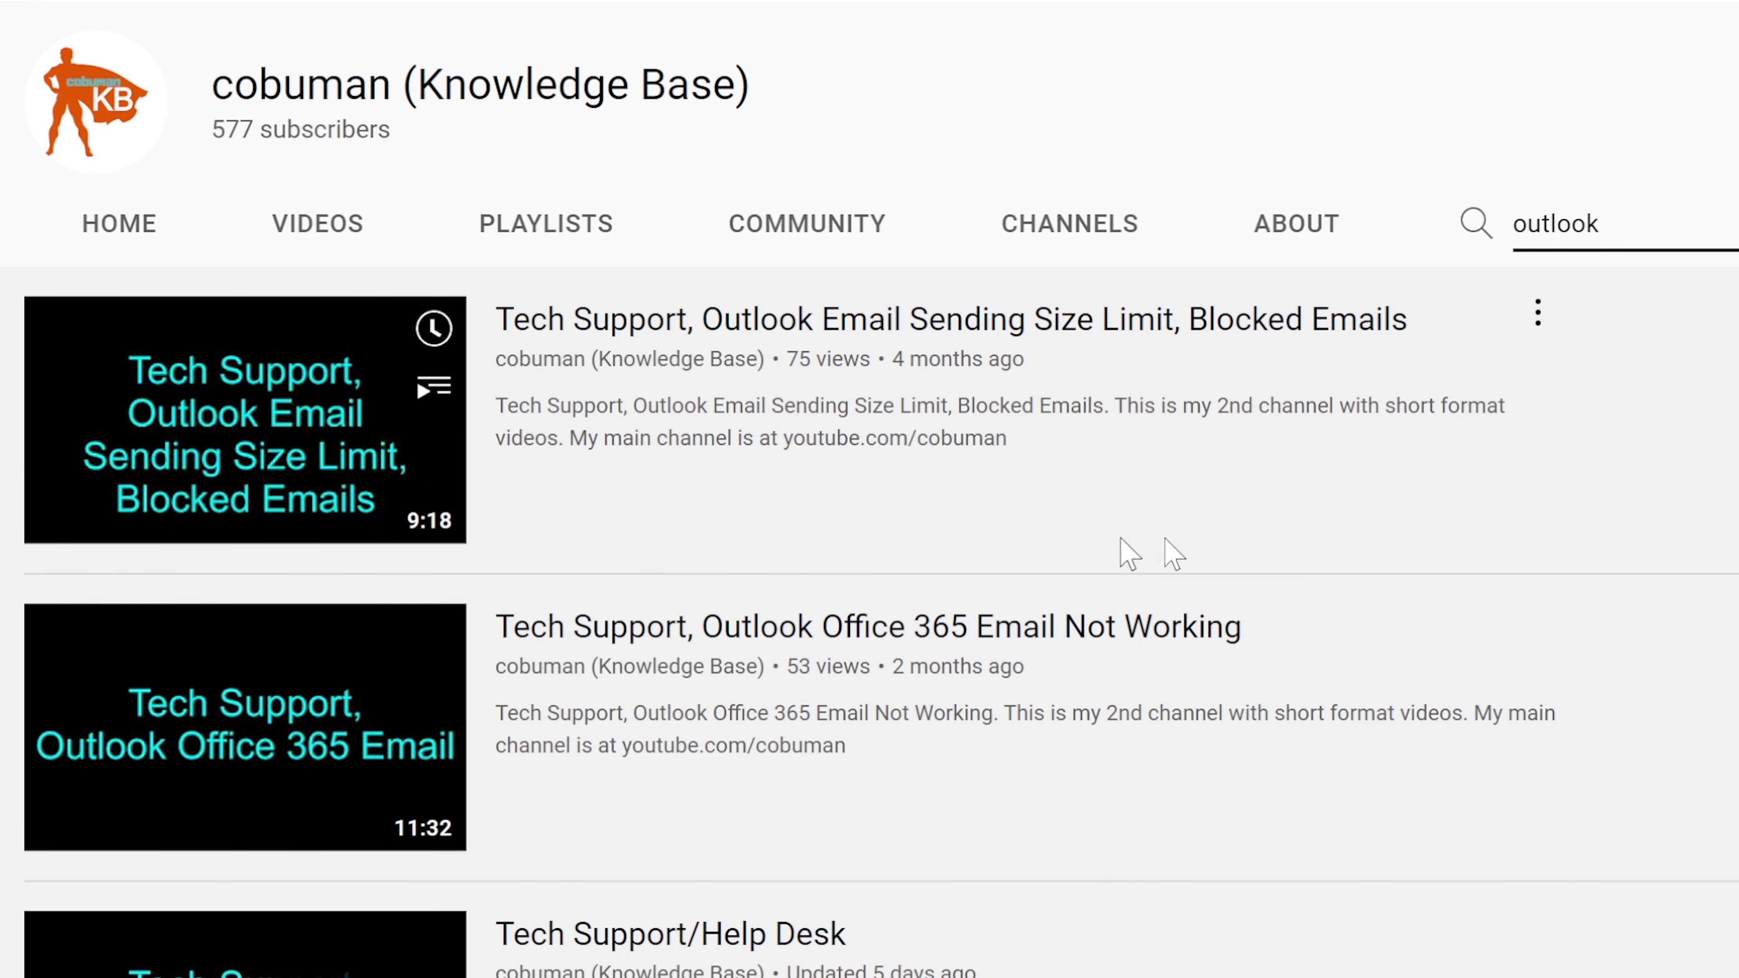
Step: Select the whole 'outlook' term in the channel search box
drag(1648, 231, 1506, 238)
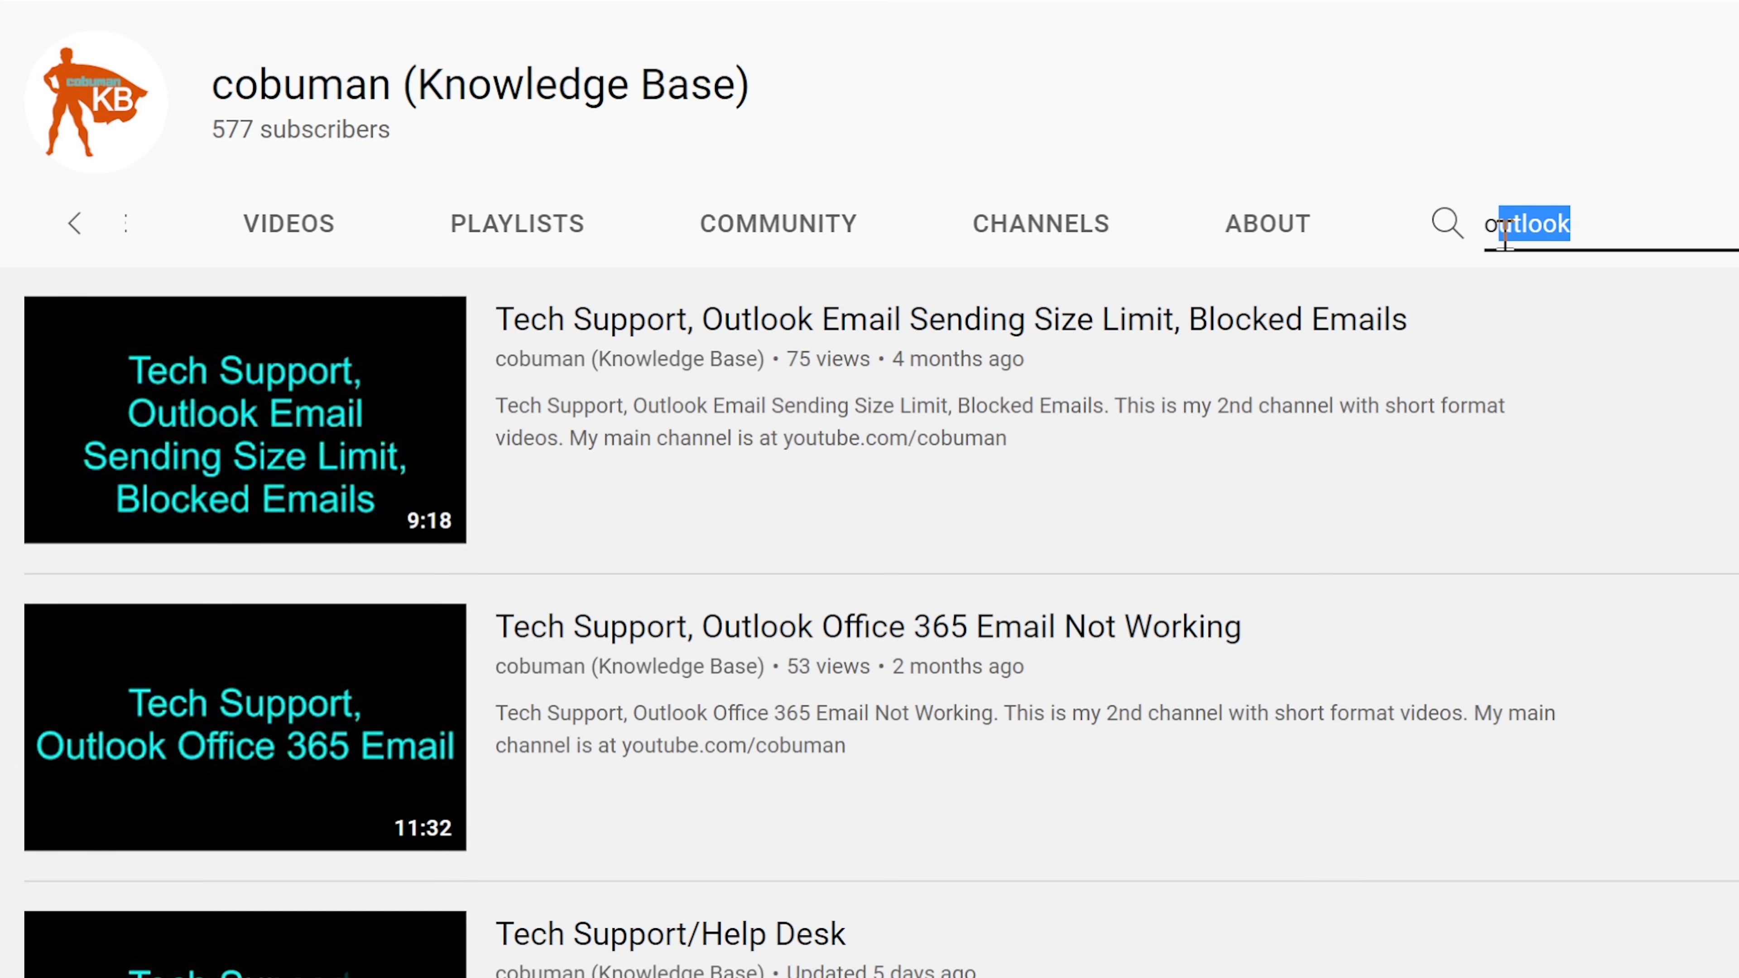
click(1617, 214)
drag(1610, 226, 1694, 204)
double_click(1696, 219)
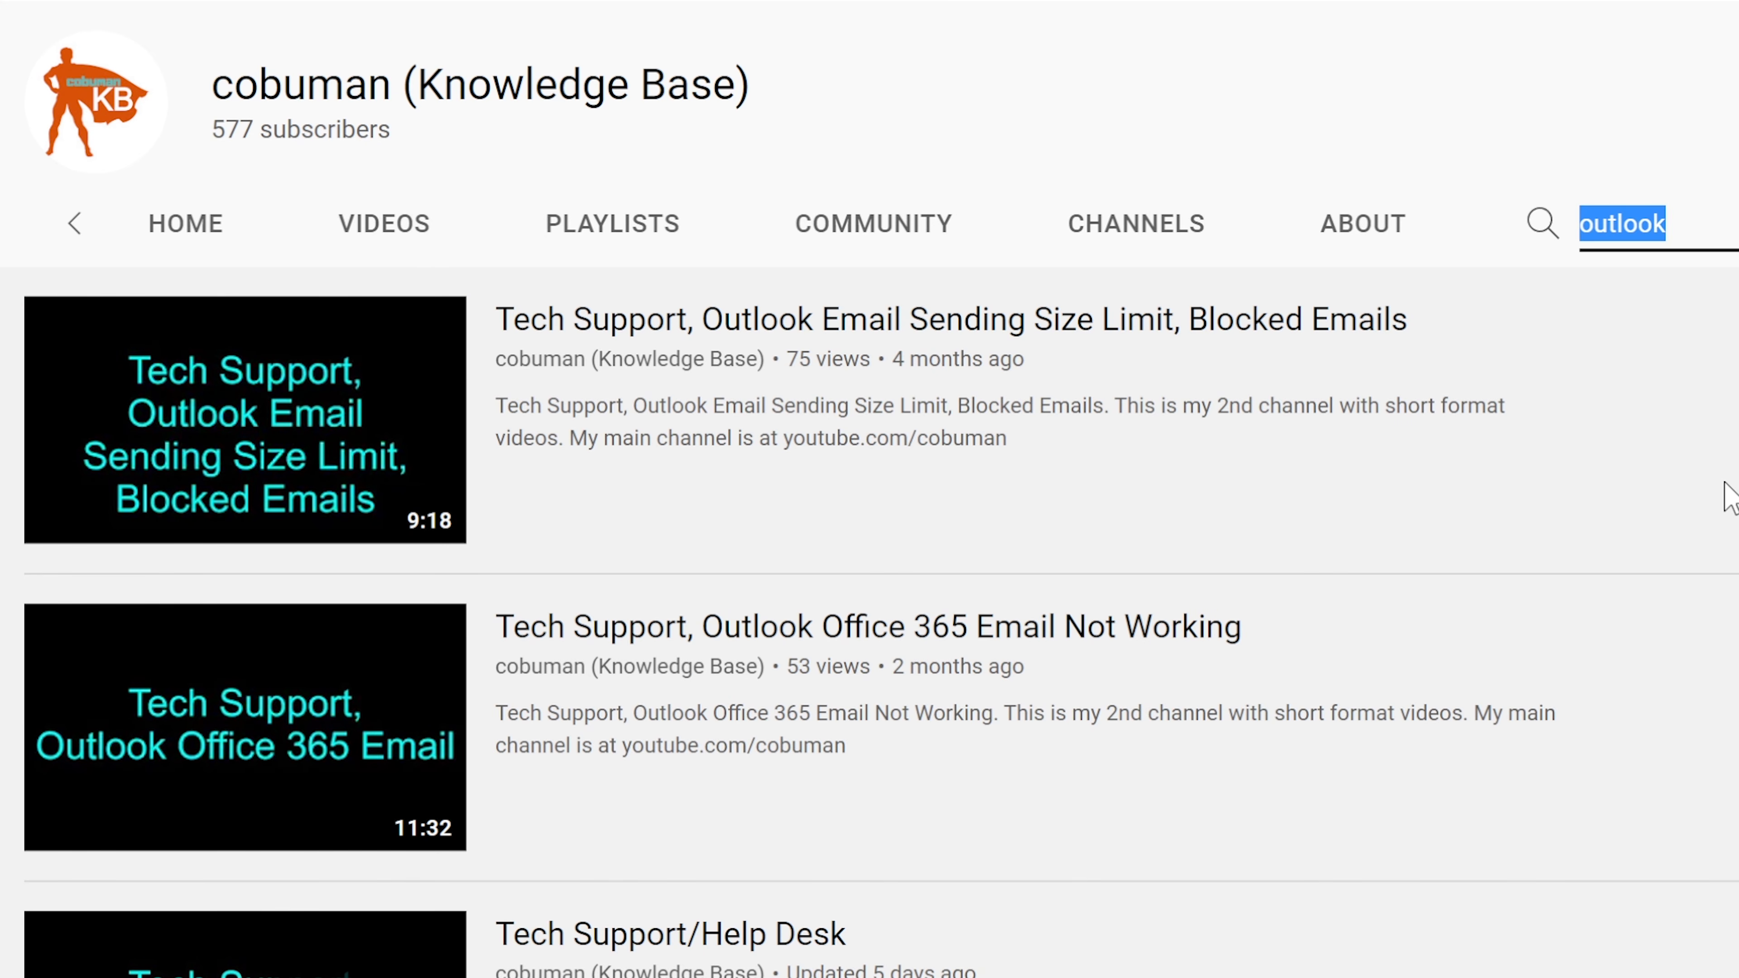